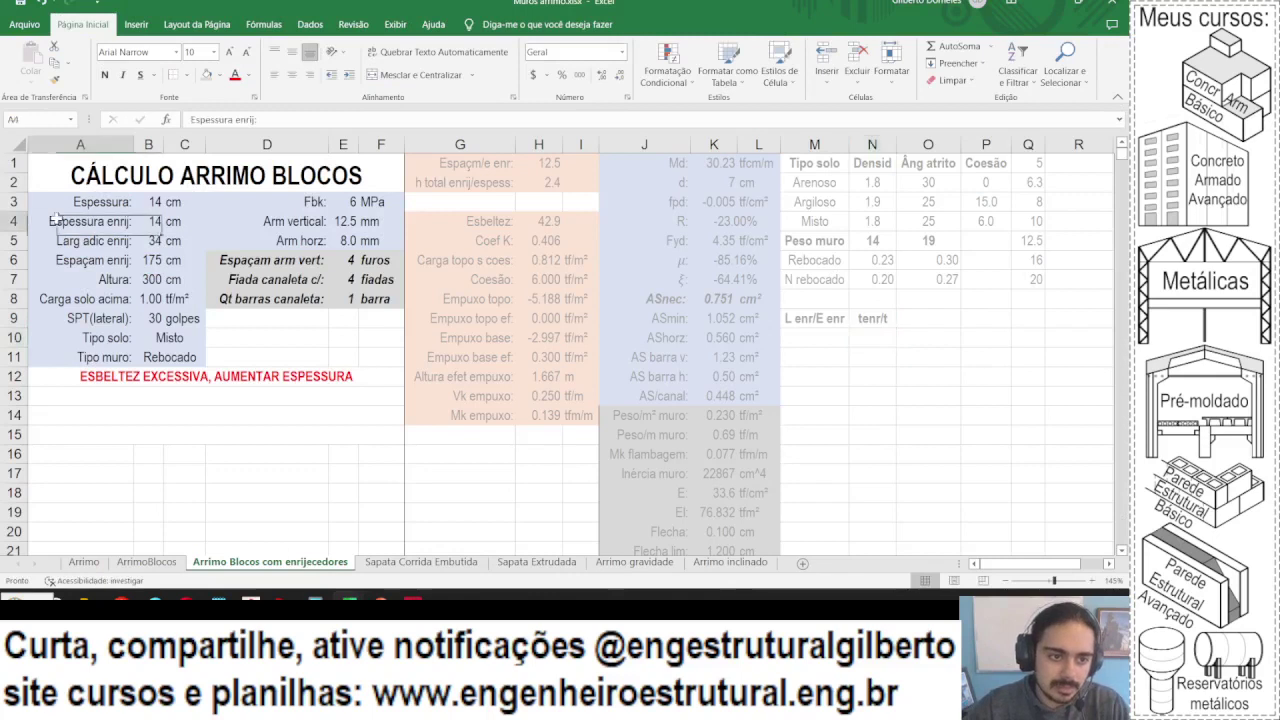
- Shorten the stiffener labels in A4 and A5 to "t enrij:" and "h enrij:"
double_click(209, 122)
type("t")
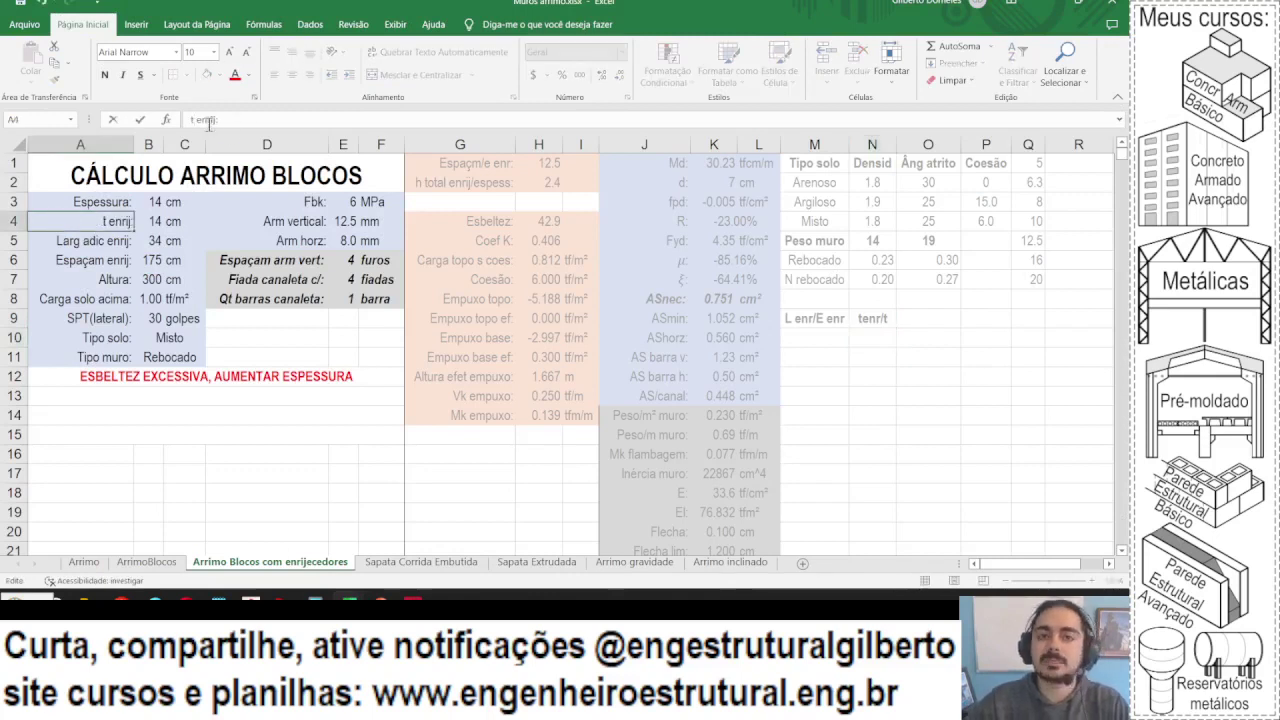
key("Return")
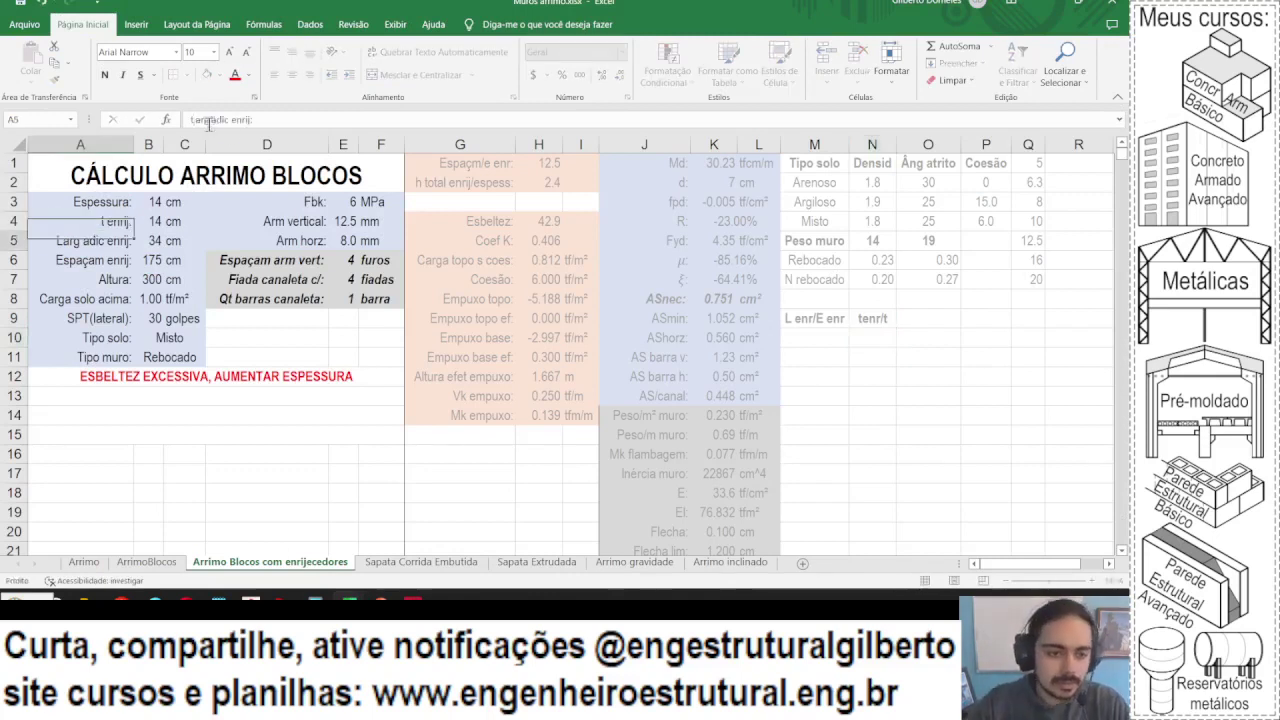
left_click_drag(226, 119, 190, 119)
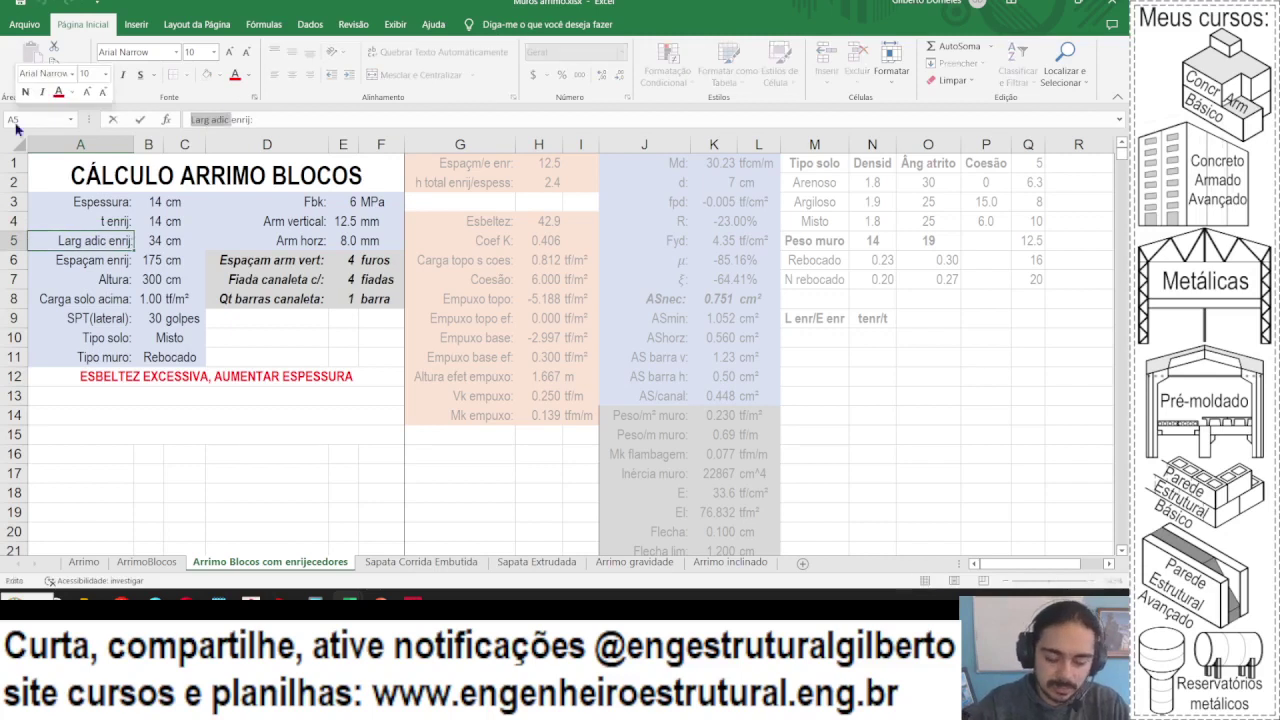
type("h")
key("Return")
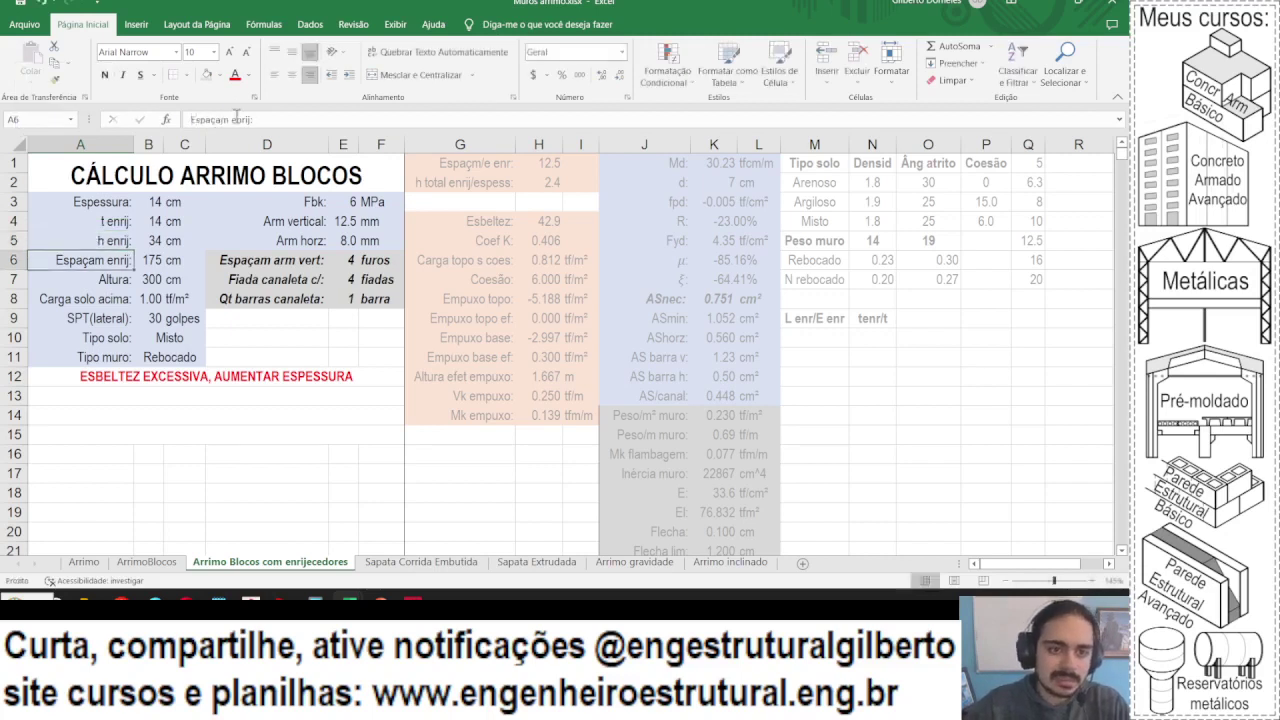
- Extend the label in A4 to "t enrij(esp alma):"
left_click(100, 216)
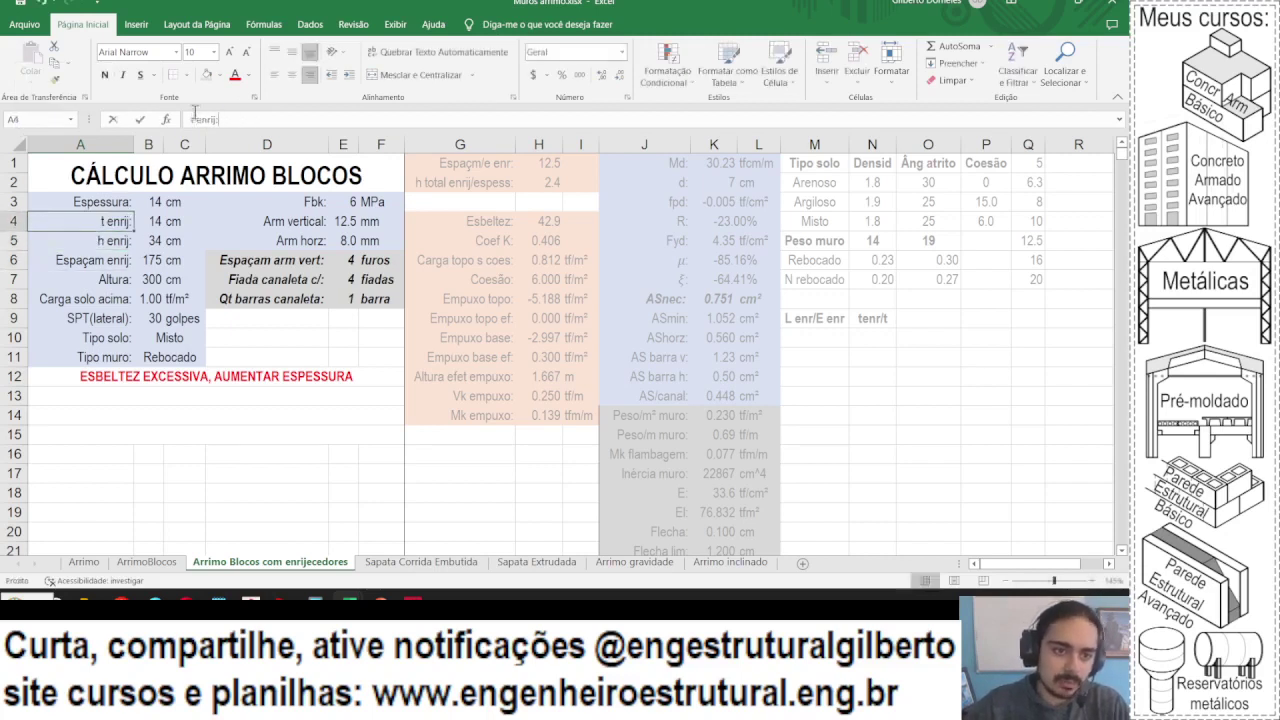
left_click(195, 118)
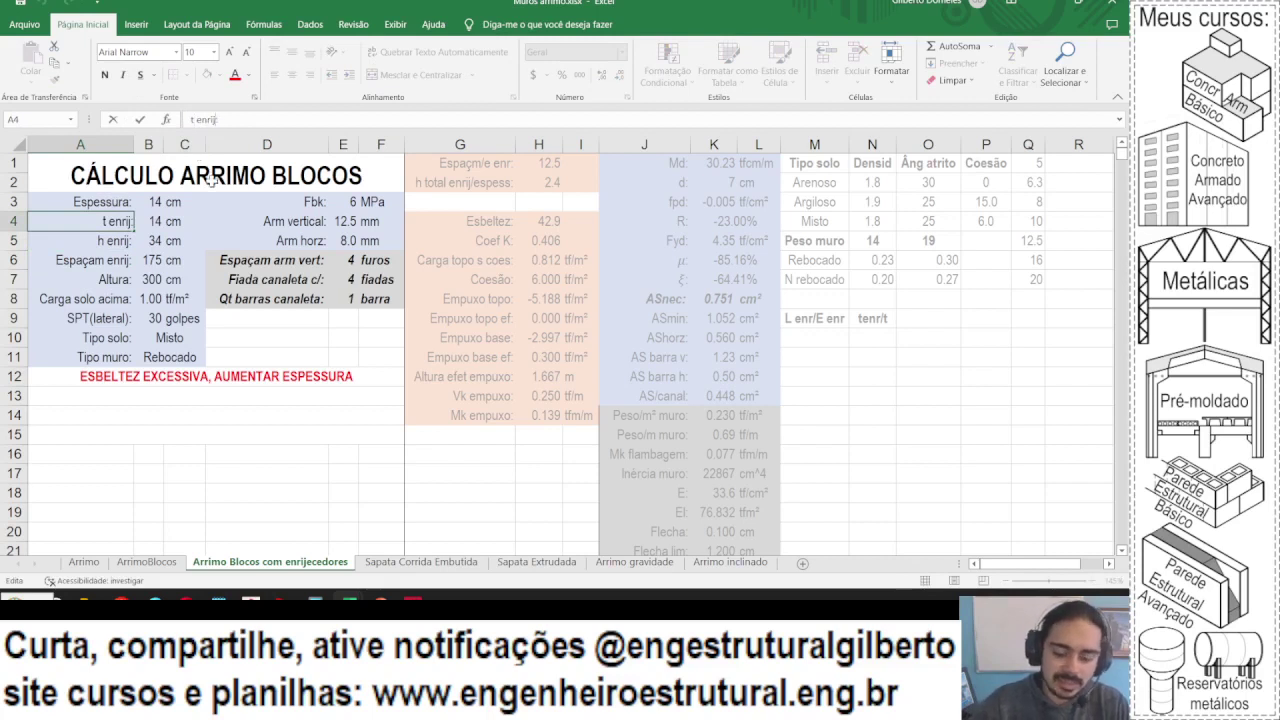
type("(esp")
type(".")
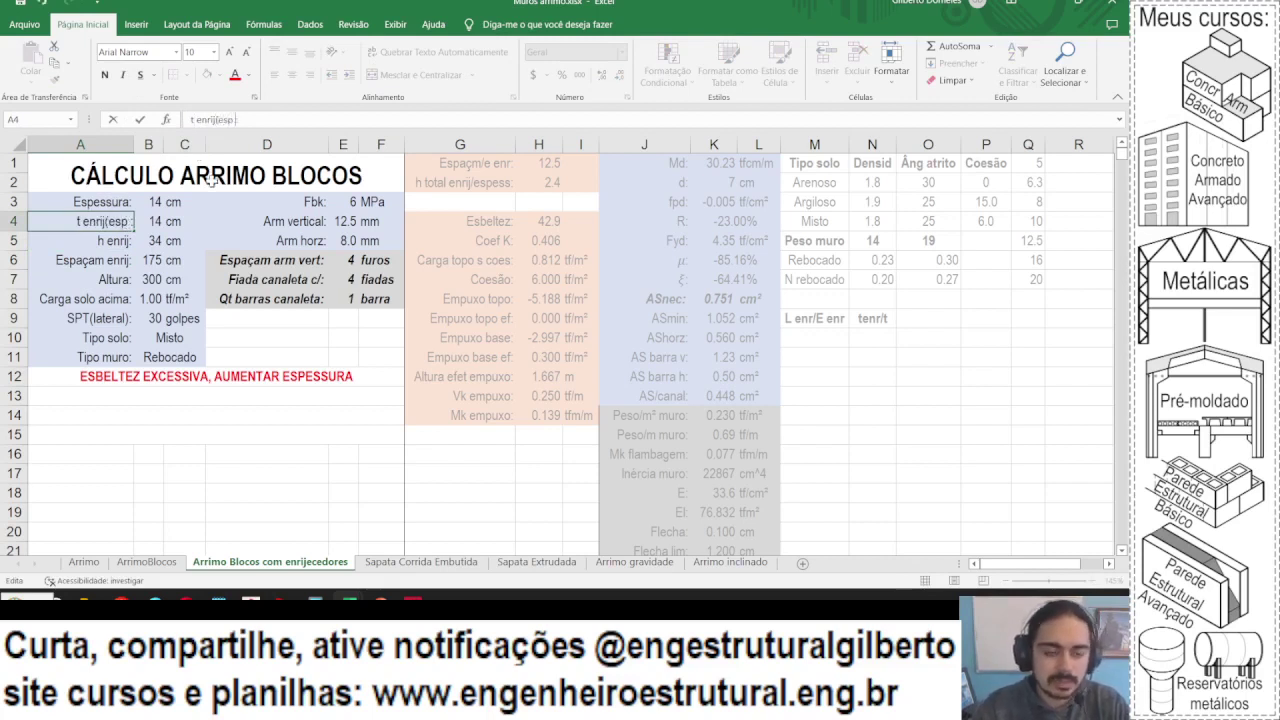
type("alma)")
key("Return")
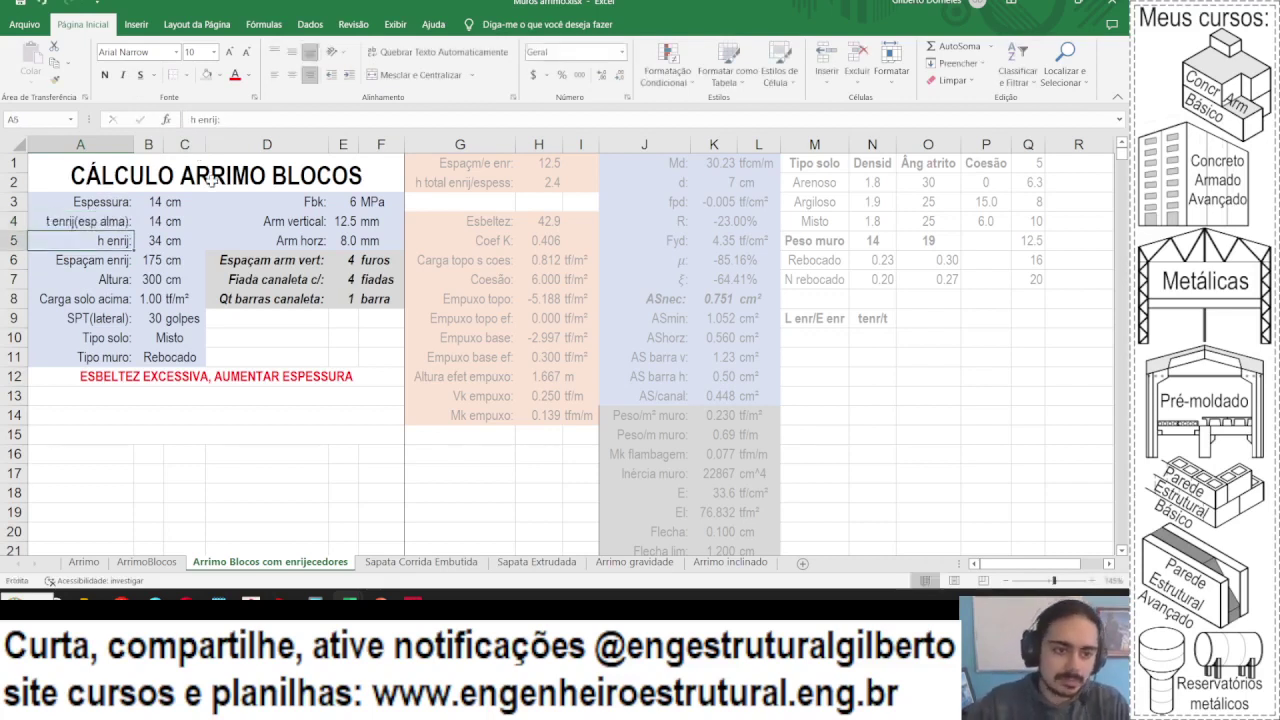
- Extend the label in A5 to "h enrij(esp total):"
key("F2")
key("Left")
type("(")
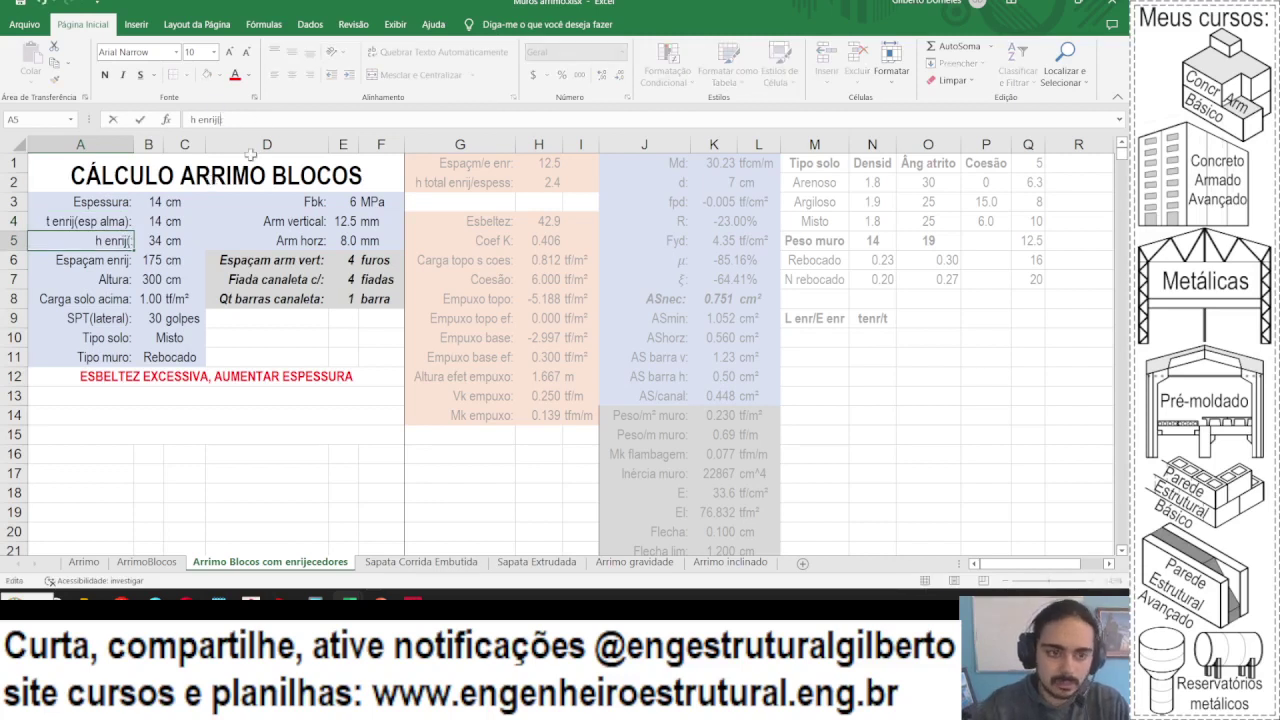
type("esp total):")
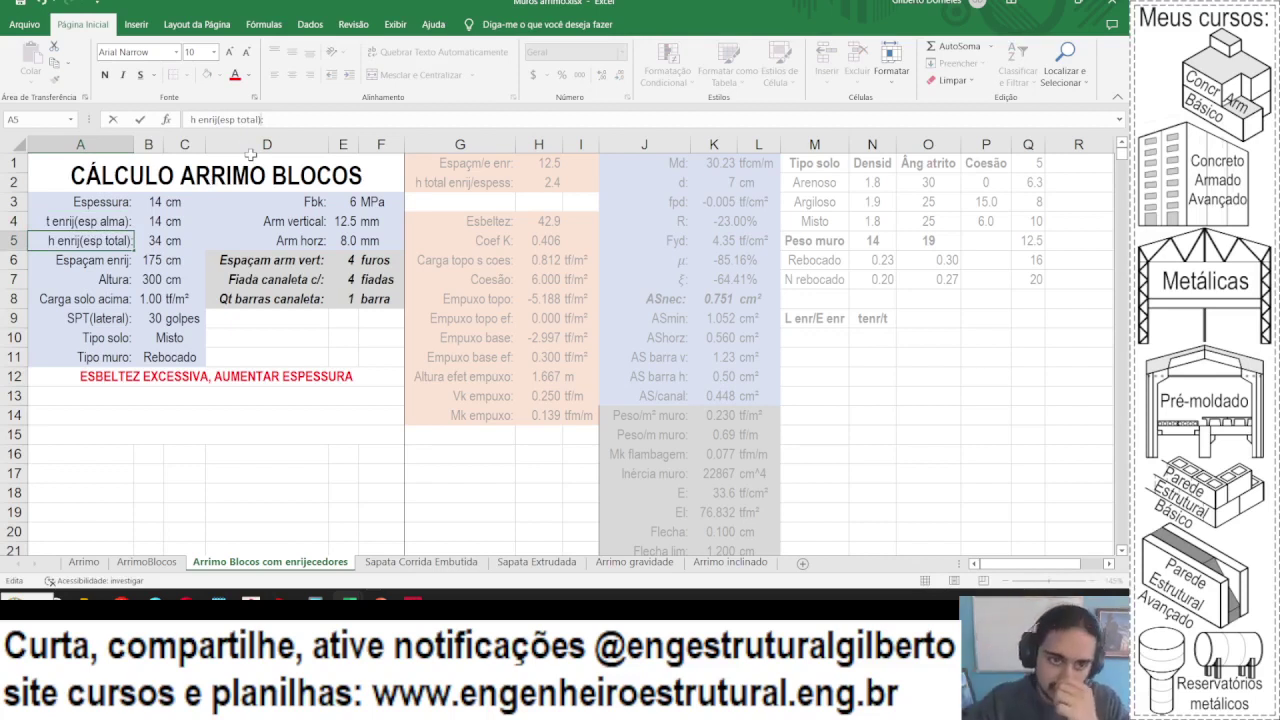
key("Return")
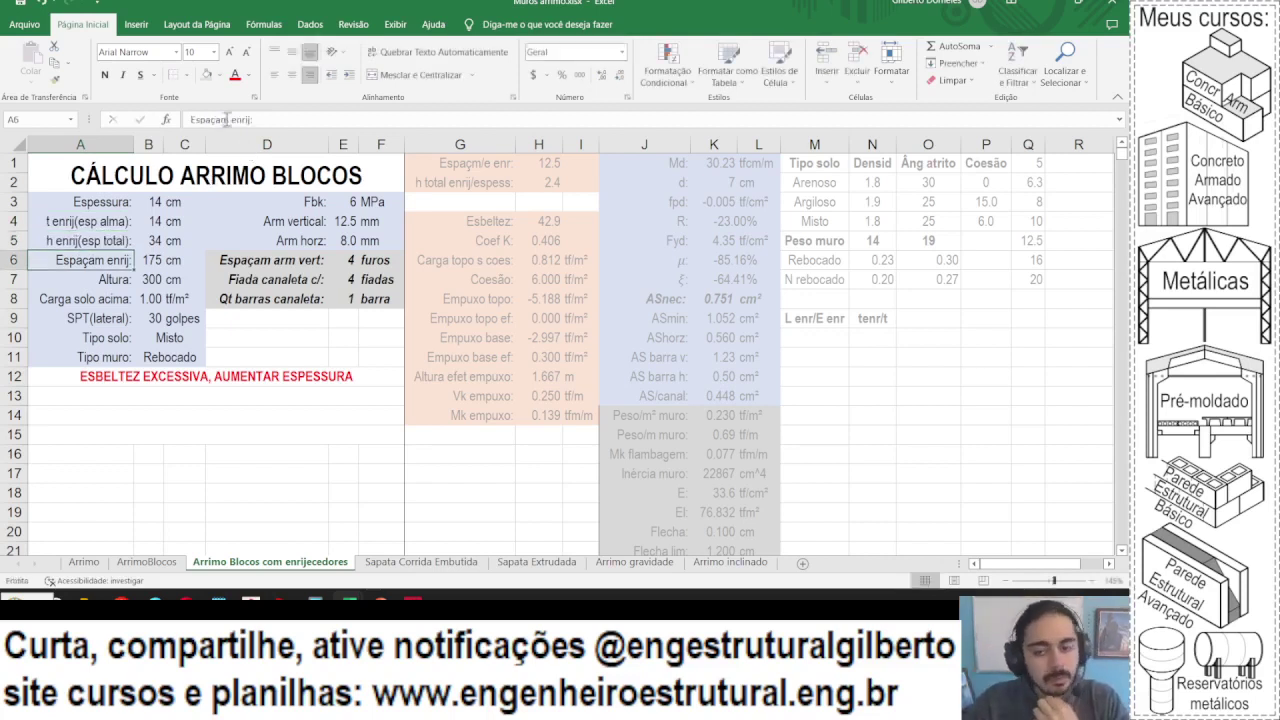
- Check Tabela 8 in the PowerPoint slide, return to Excel, and complete the header in N9 as "tenr/t=2"
left_click(872, 318)
key("alt+Tab")
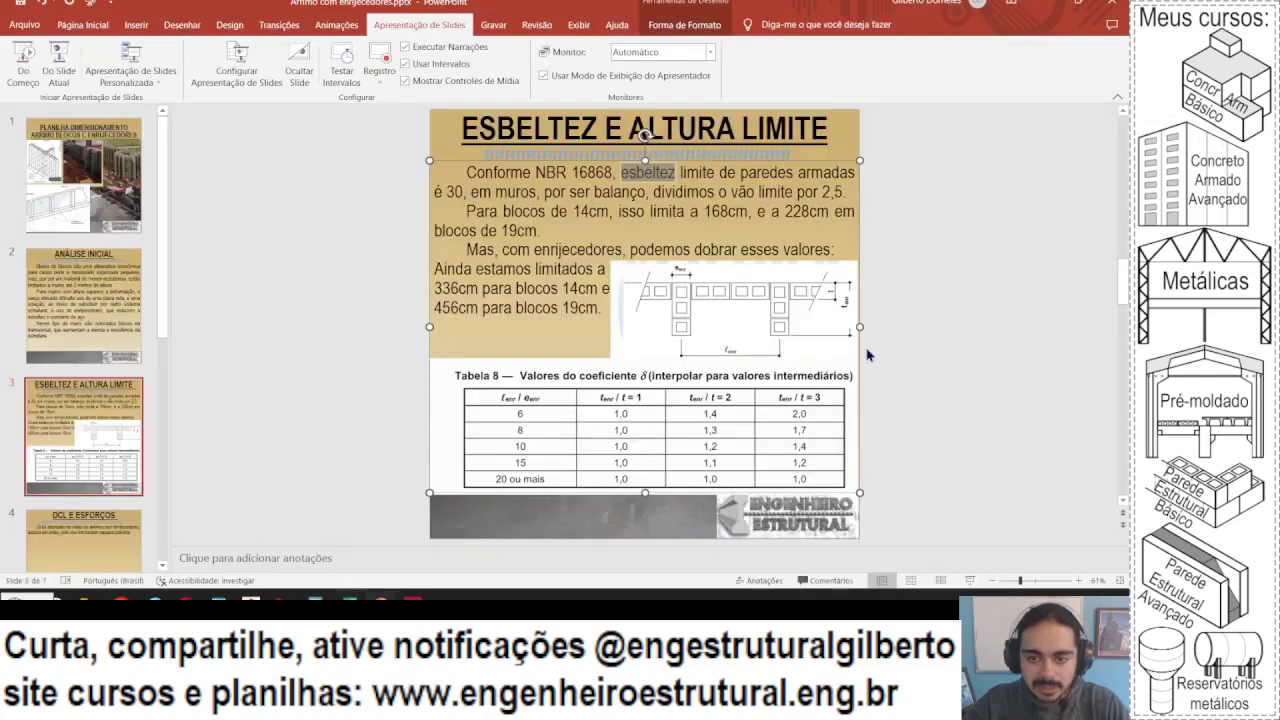
key("alt+Tab")
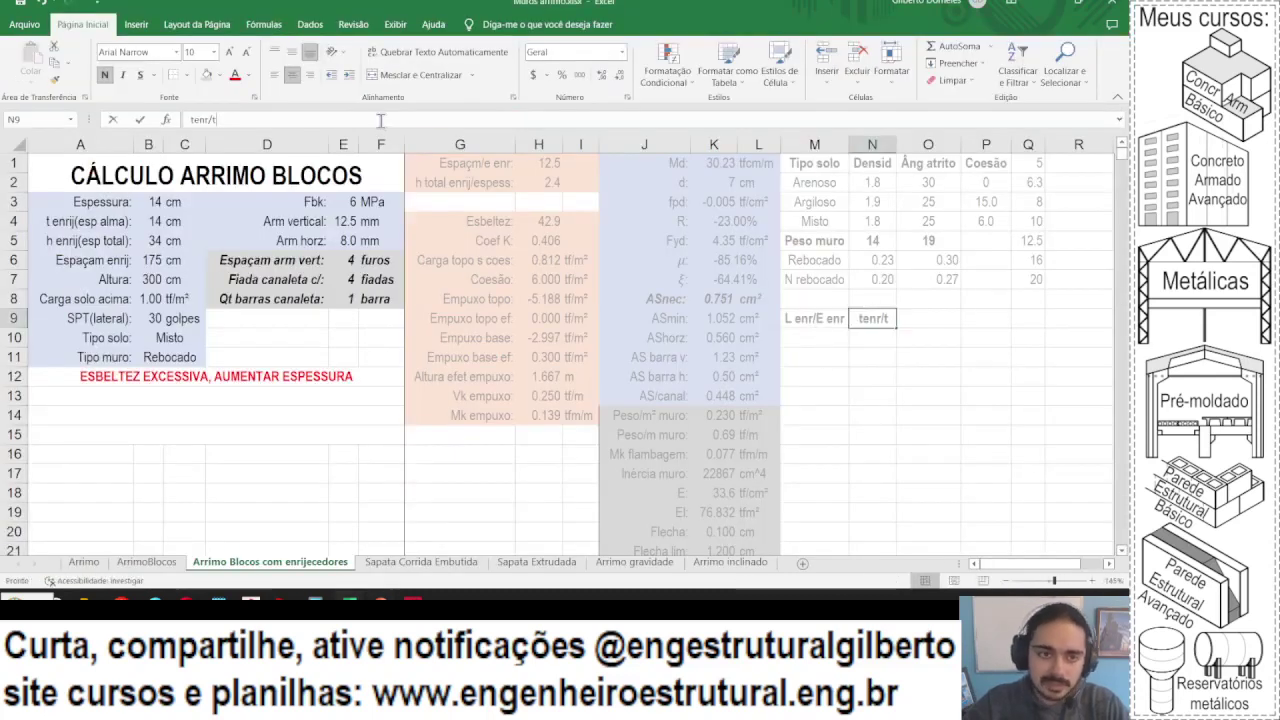
type("=2")
key("Tab")
- Copy the N9 header into O9, change it to "tenr/t=3", and fit the widths of columns N and O to their contents
key("Left")
key("ctrl+c")
key("Right")
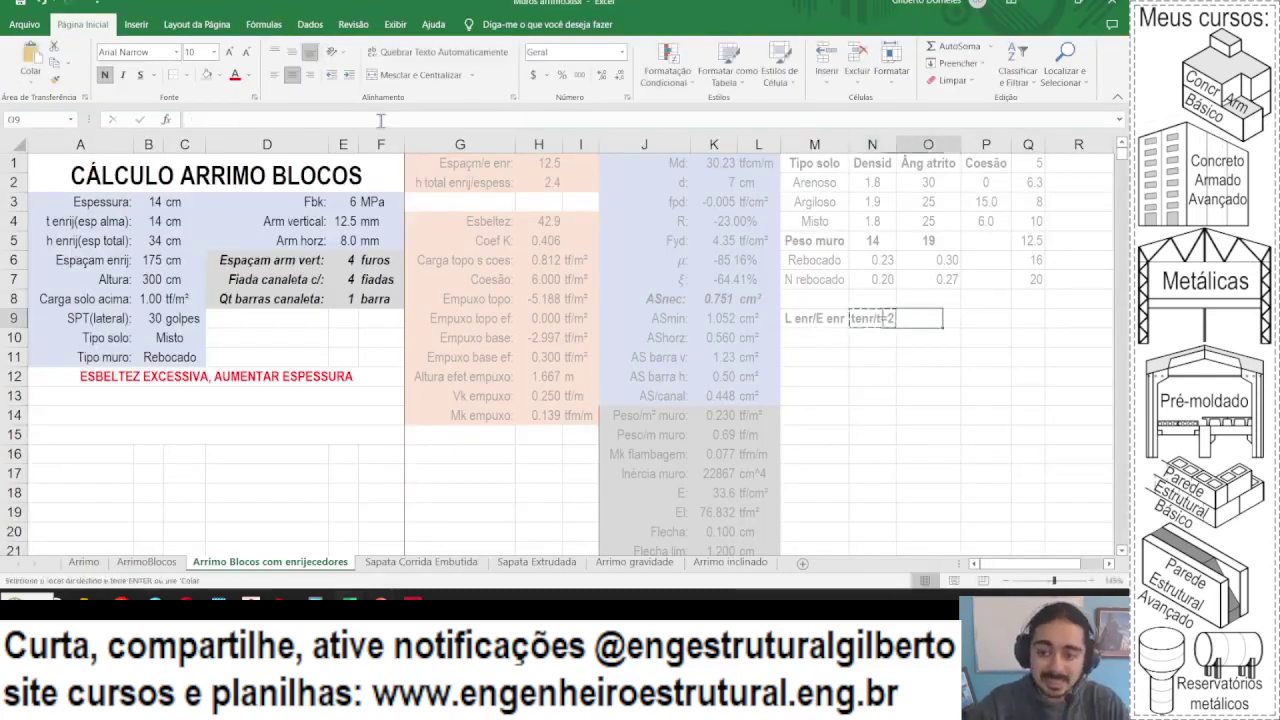
key("ctrl+v")
key("F2")
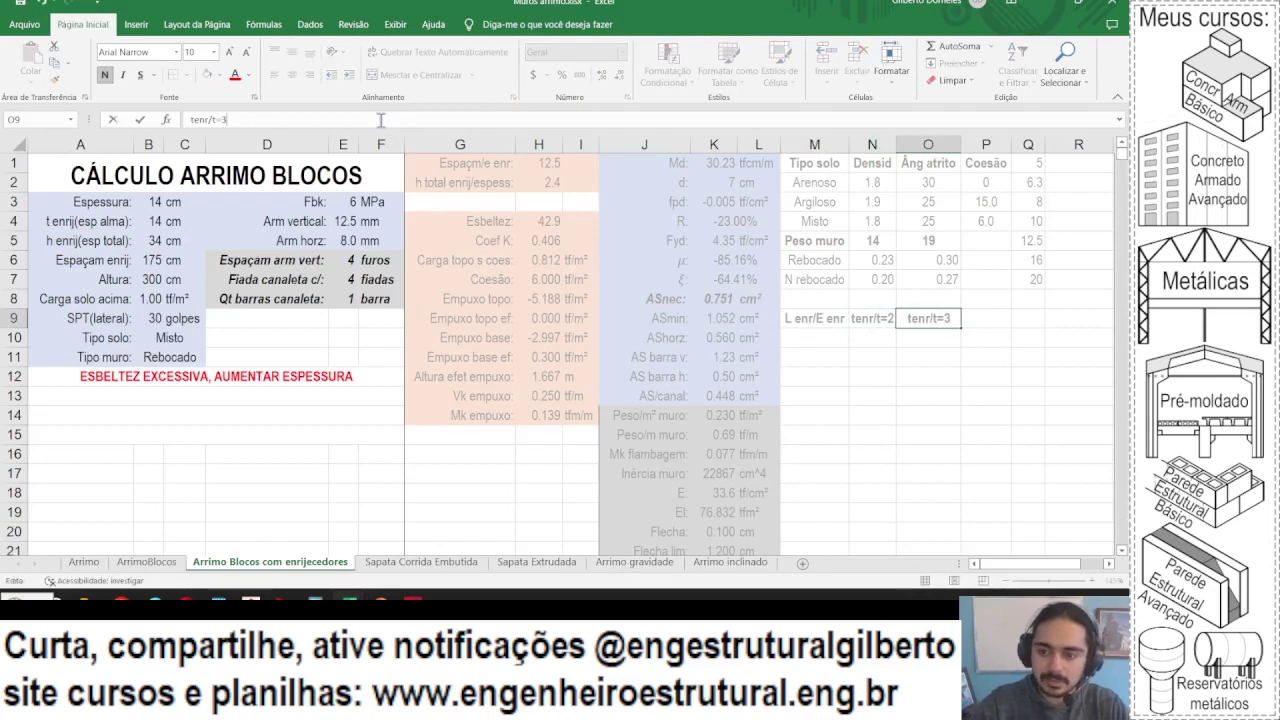
key("Return")
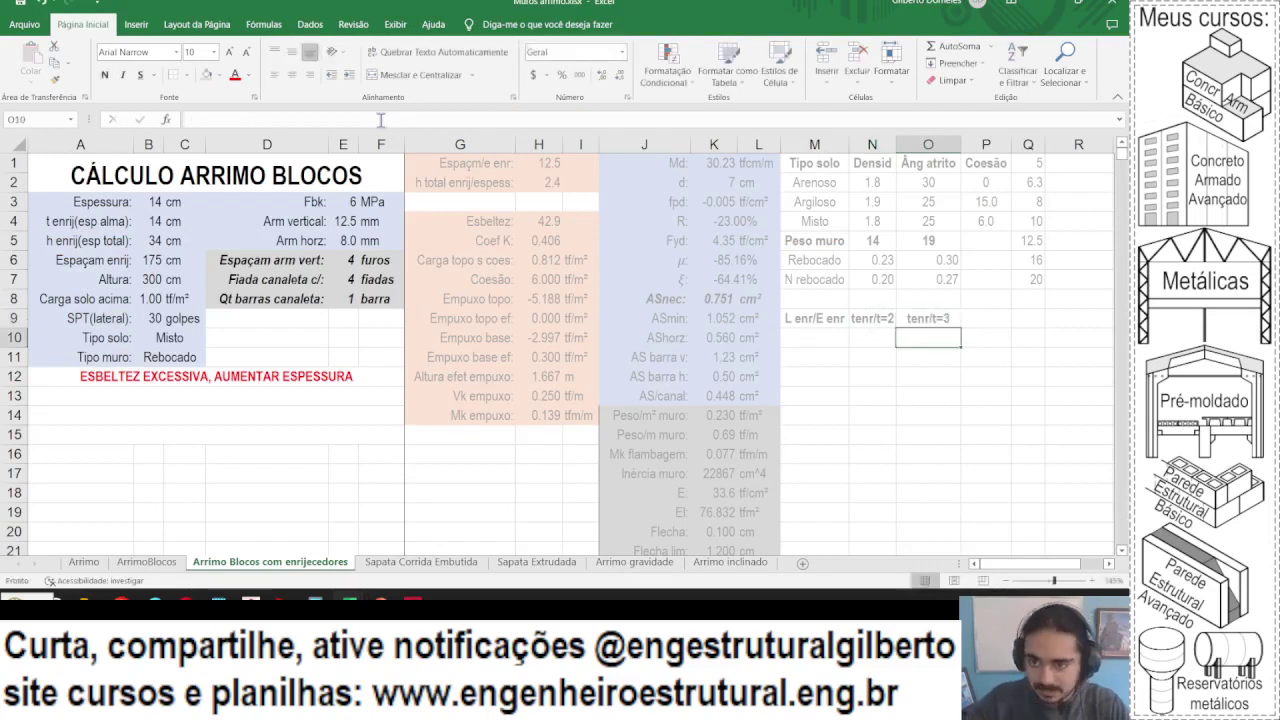
double_click(897, 145)
double_click(966, 146)
- Enter the L enr/E enr ratios 6, 8, 10, 15 and 20 from the PowerPoint slide's Tabela 8 in M10:M14 and centre them
left_click(826, 335)
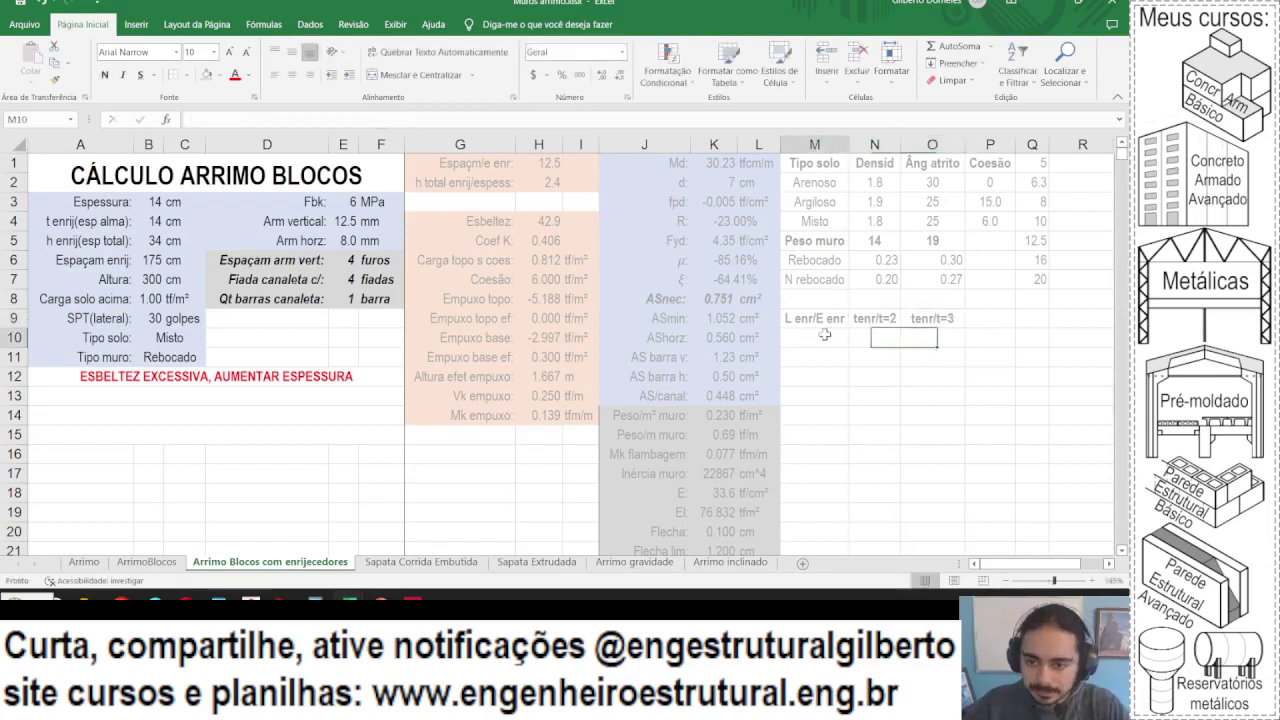
left_click(381, 599)
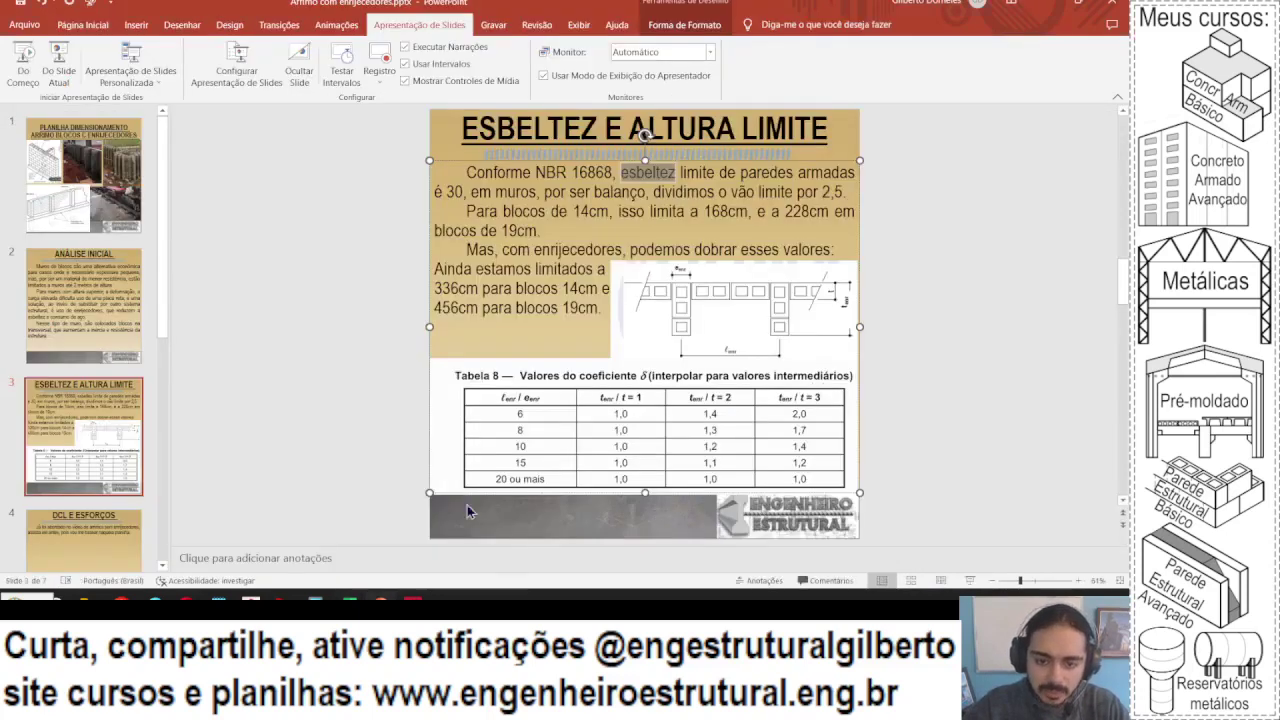
key("alt+Tab")
type("8")
key("Return")
type("8")
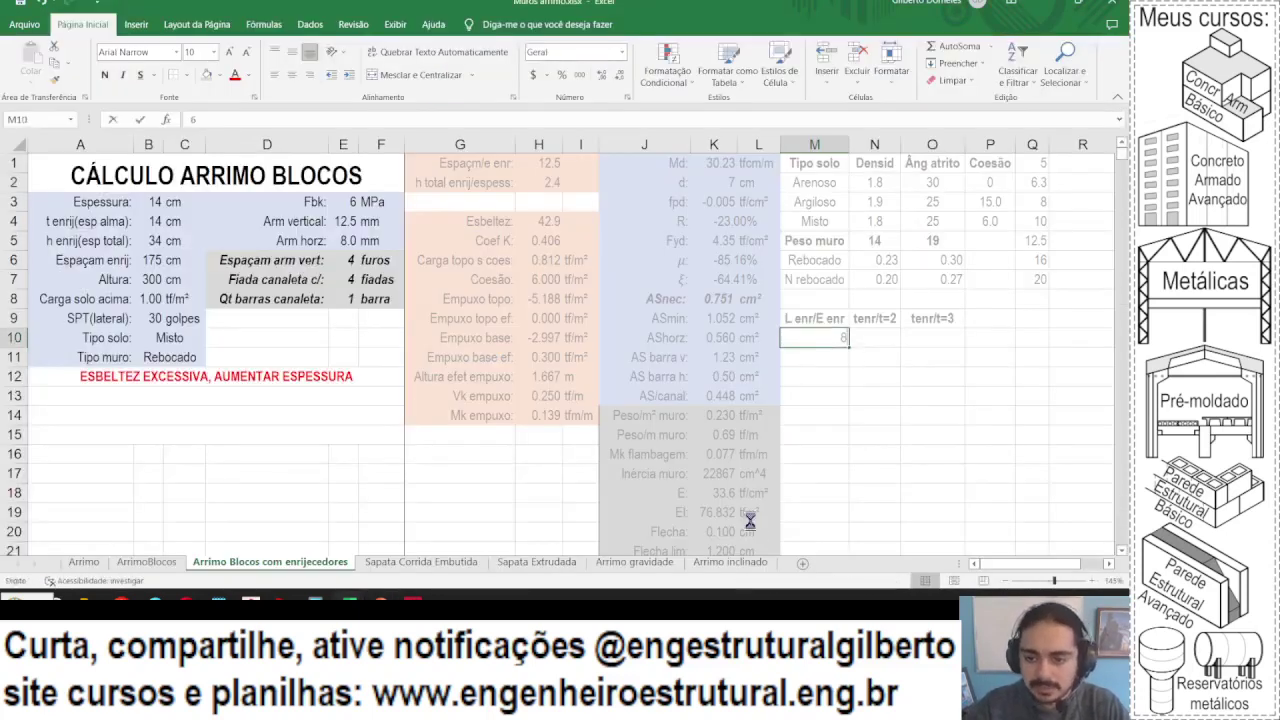
key("Return")
type("10")
key("Return")
type("15")
key("Return")
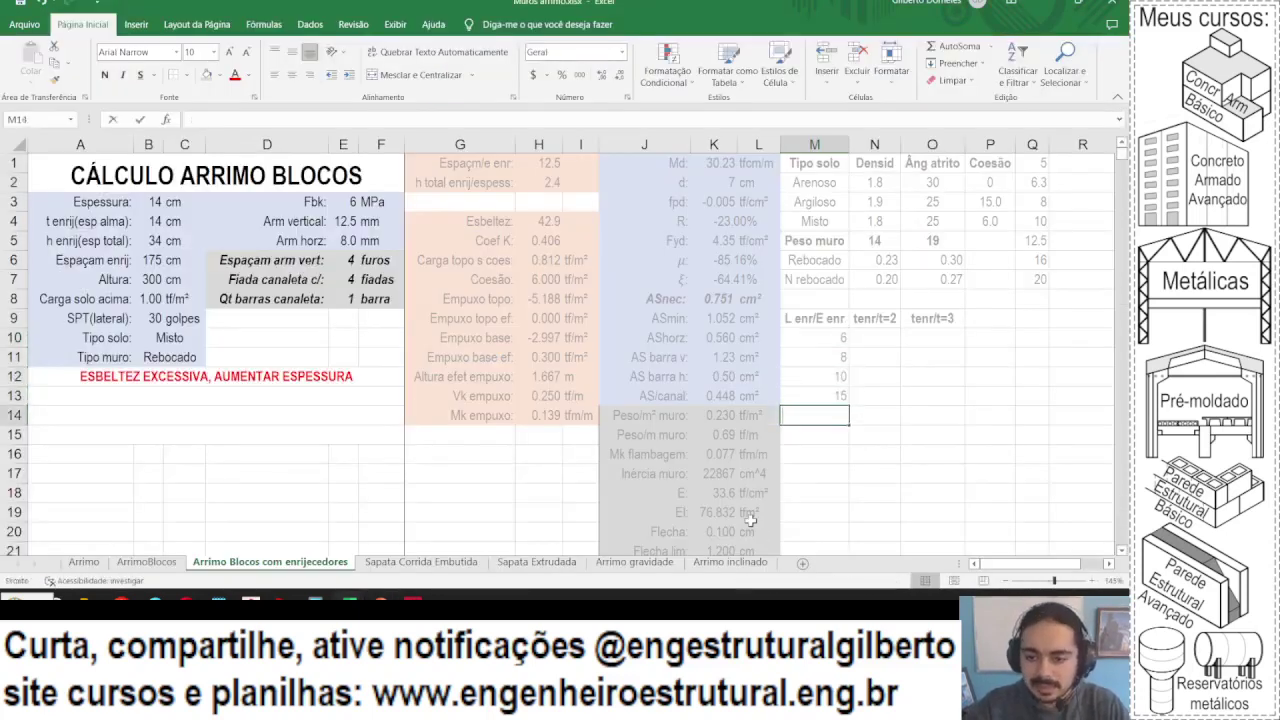
type("20")
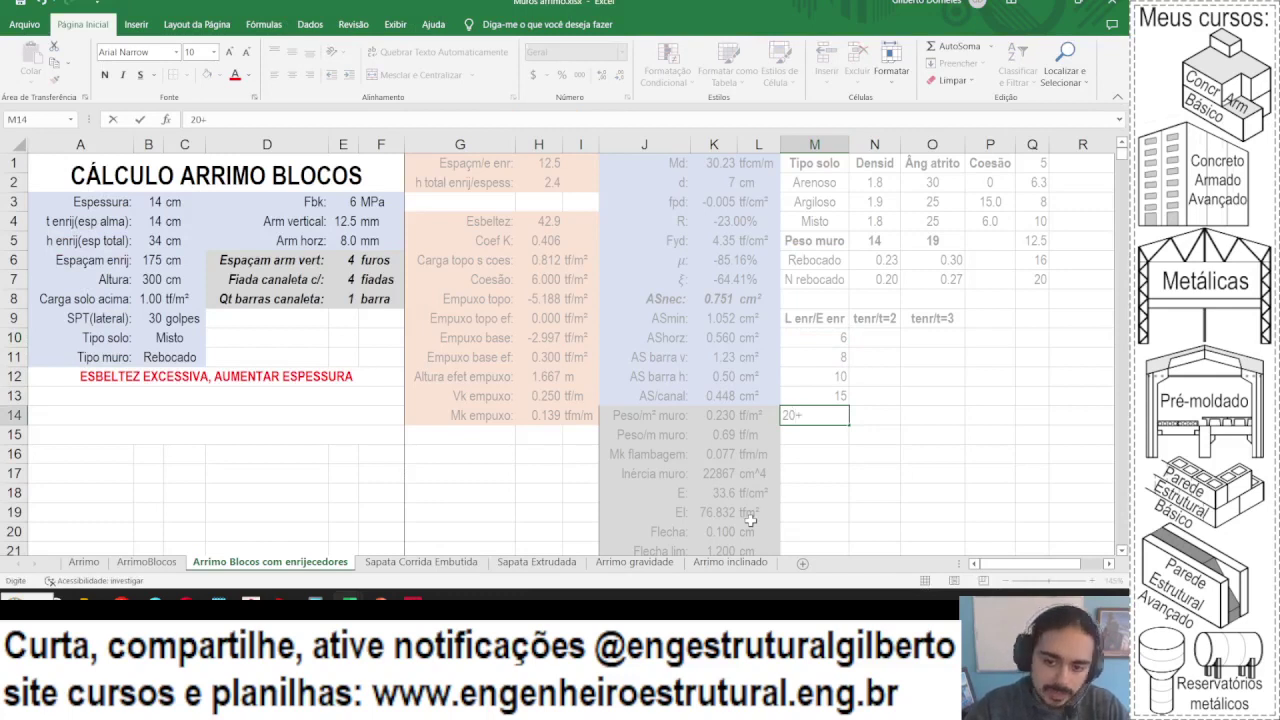
type("+")
key("BackSpace")
key("Return")
left_click_drag(834, 337, 834, 414)
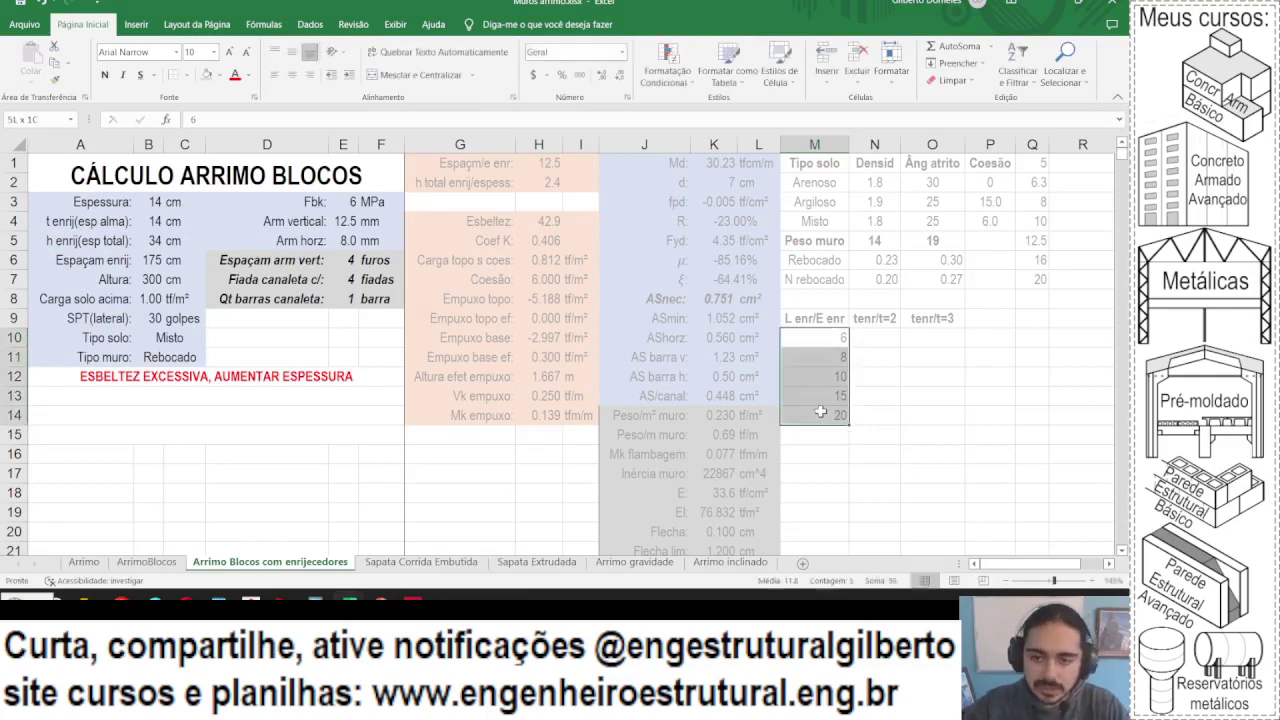
left_click(292, 76)
- Enter the tenr/t=2 coefficients 1.4, 1.3, 1.2, 1.1 and 1 from the PowerPoint slide's Tabela 8 in N10:N14 and centre them
key("alt+Tab")
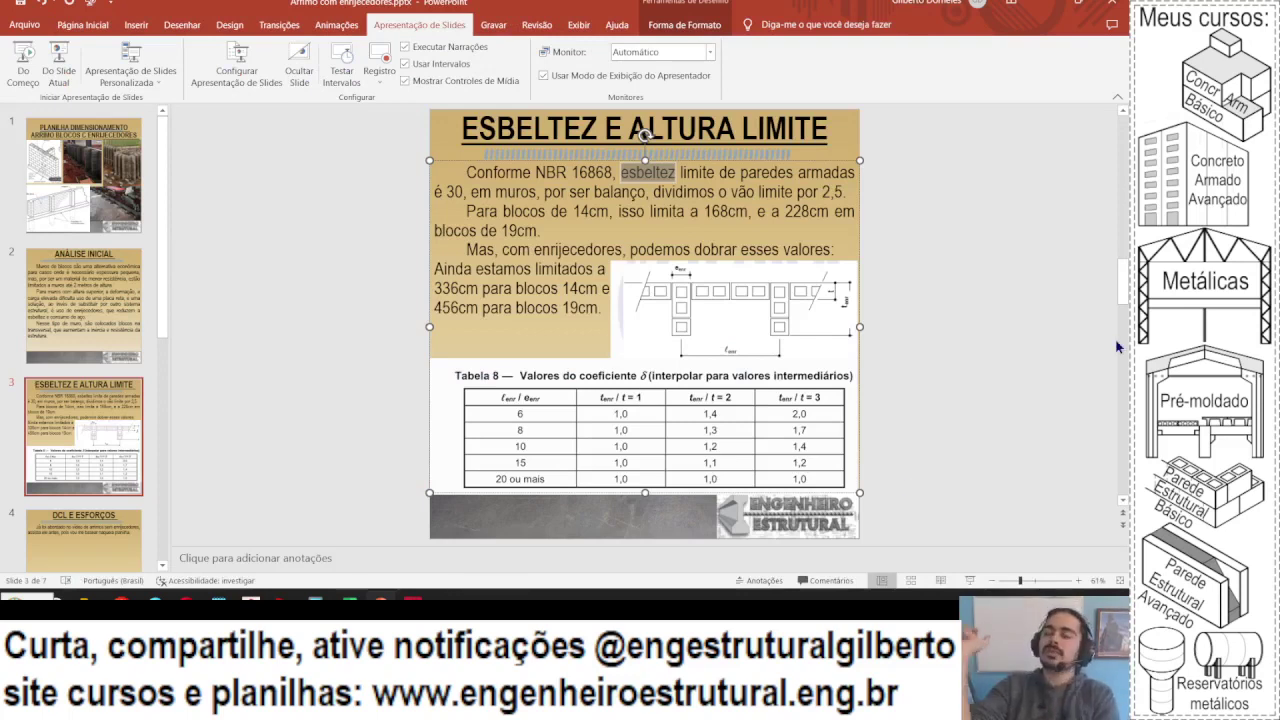
key("alt+Tab")
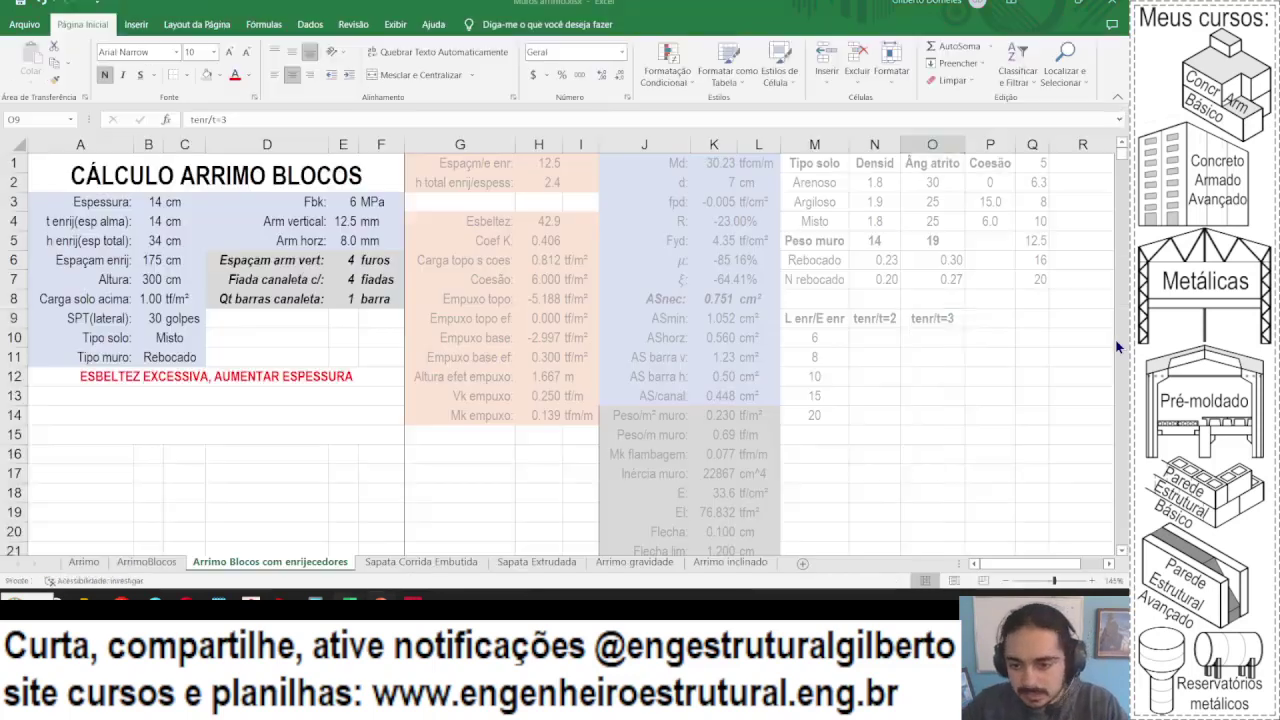
left_click(932, 318)
left_click(799, 337)
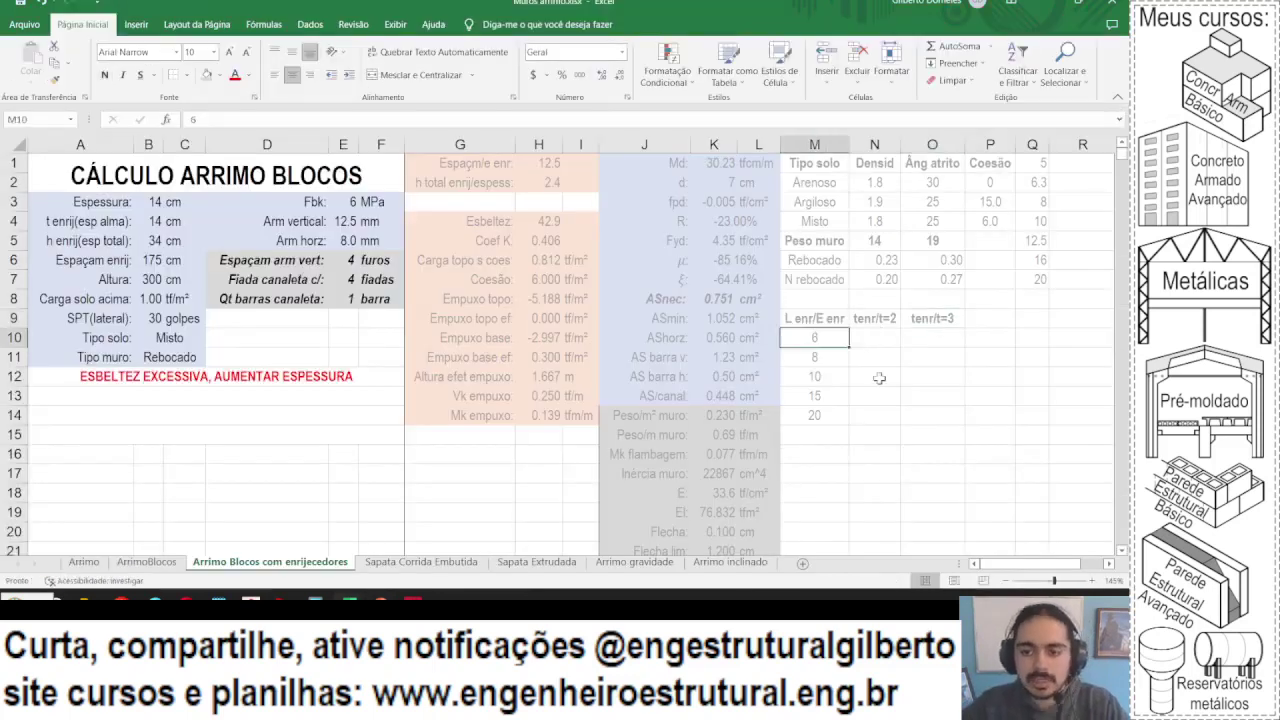
left_click(857, 338)
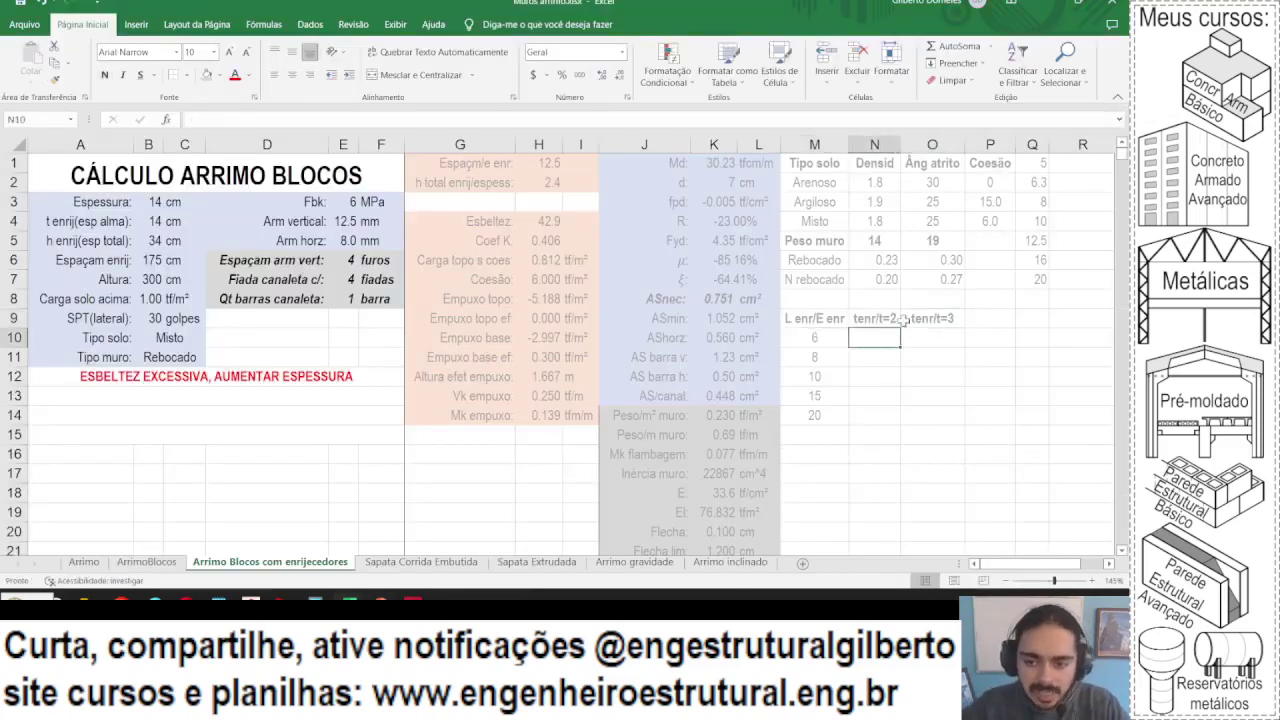
key("alt+Tab")
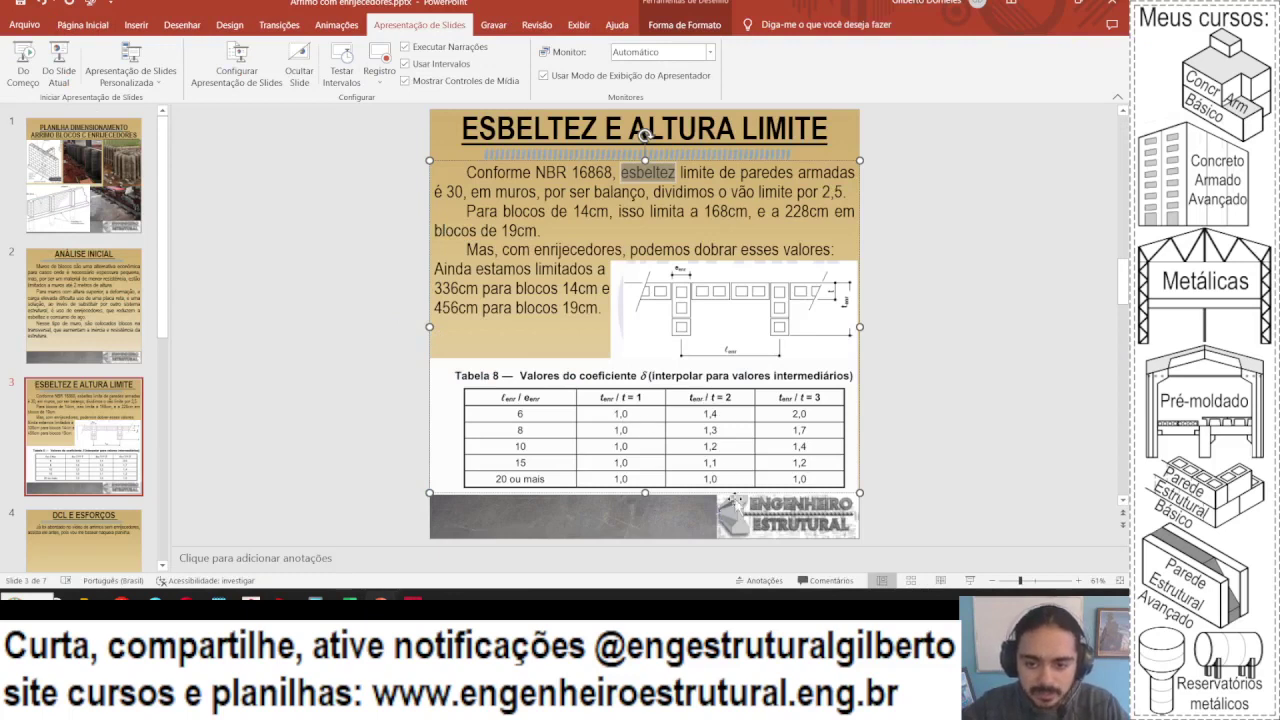
key("alt+Tab")
type("1.4")
key("Return")
type("1.3")
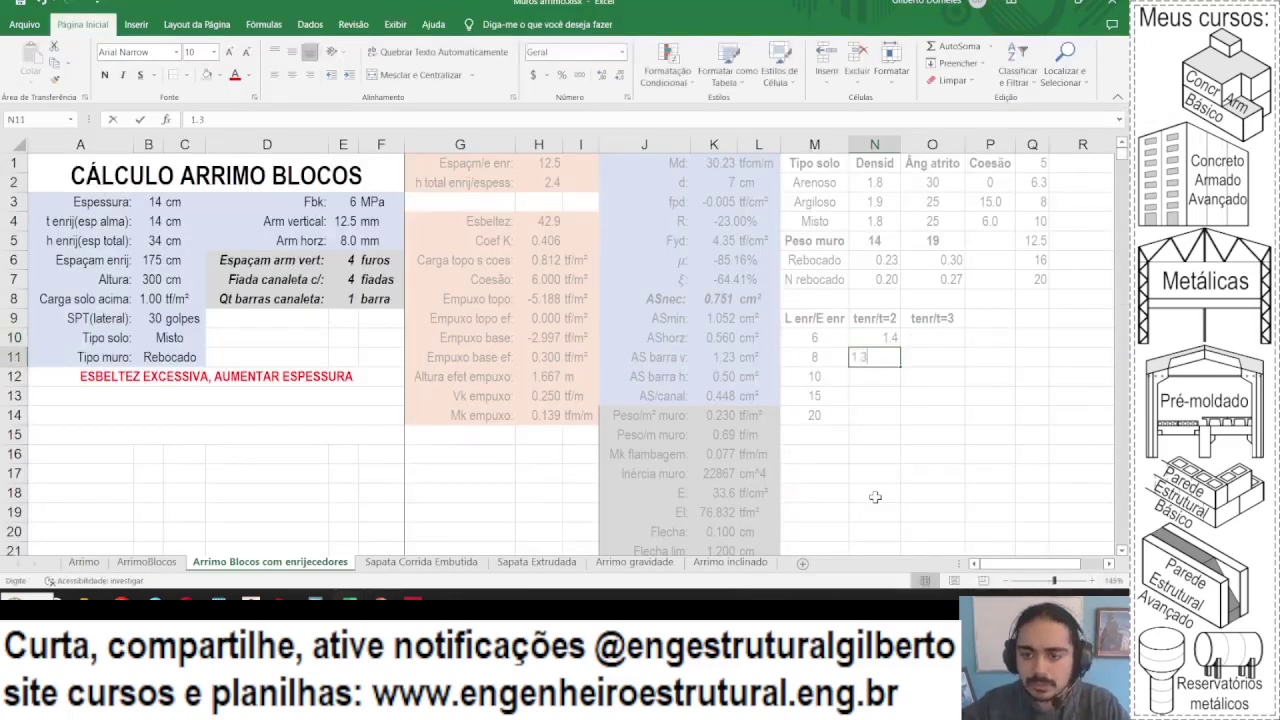
key("Return")
type("1.2")
key("Return")
type("1.1")
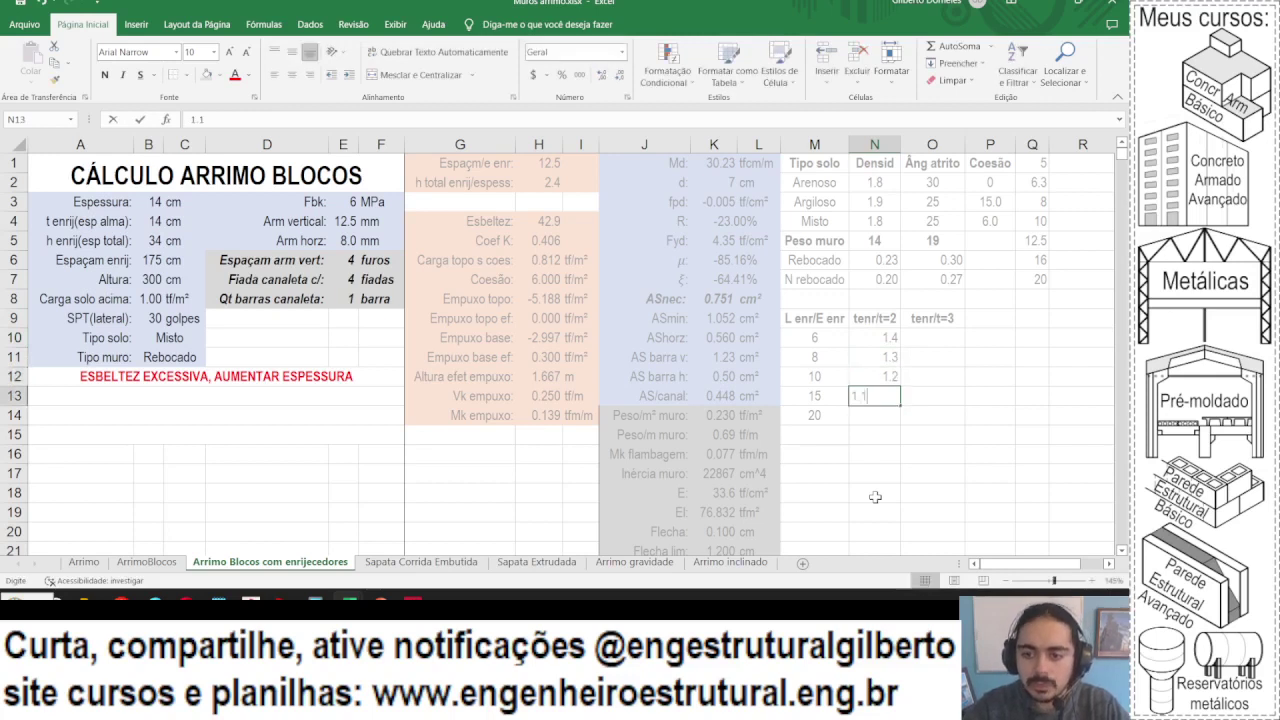
key("Return")
key("Return")
left_click_drag(878, 342, 876, 418)
left_click(292, 75)
- Check the tenr/t=3 column of Tabela 8 in PowerPoint, return to Excel, and enter the formula =N9 in O10
left_click(930, 337)
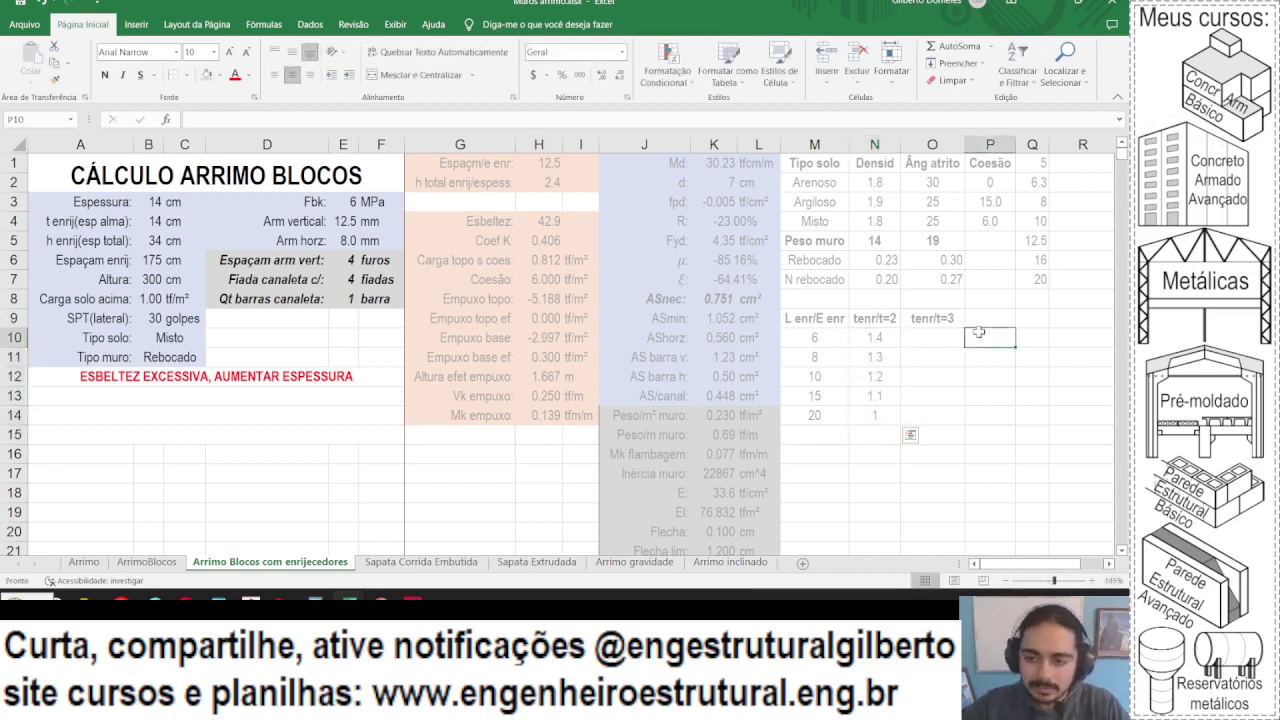
key("alt+Tab")
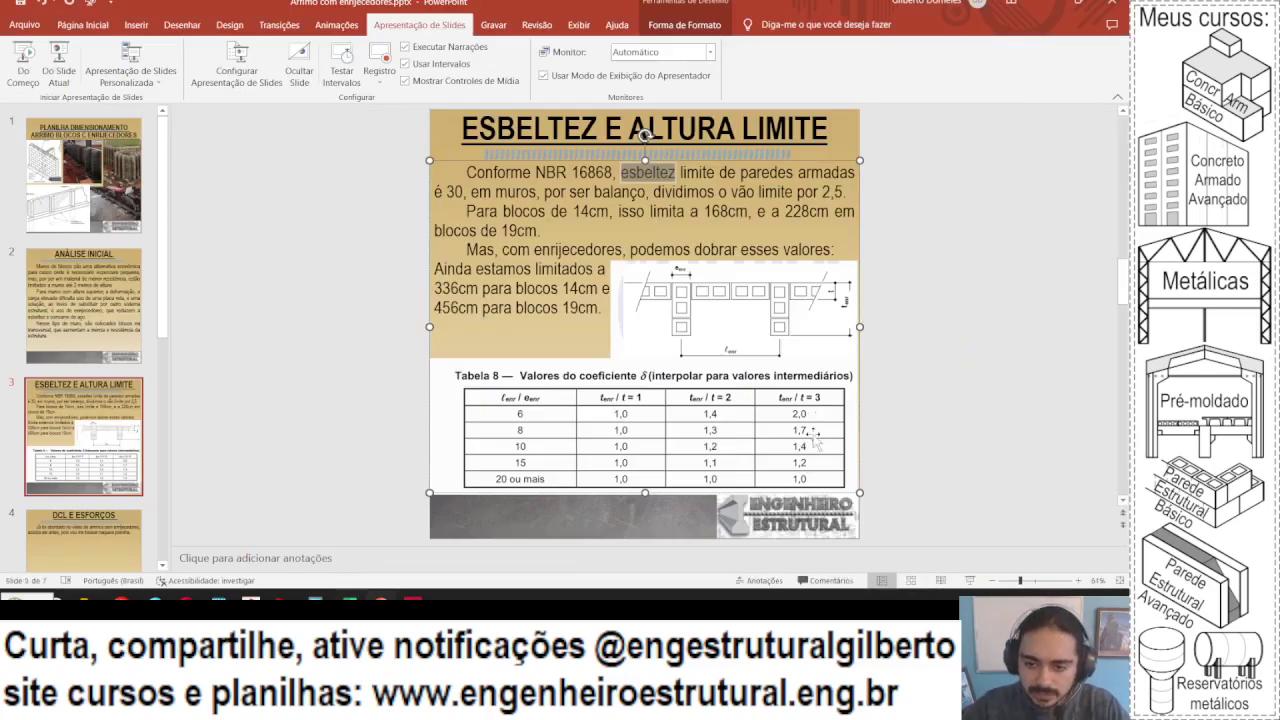
key("alt+Tab")
left_click(930, 356)
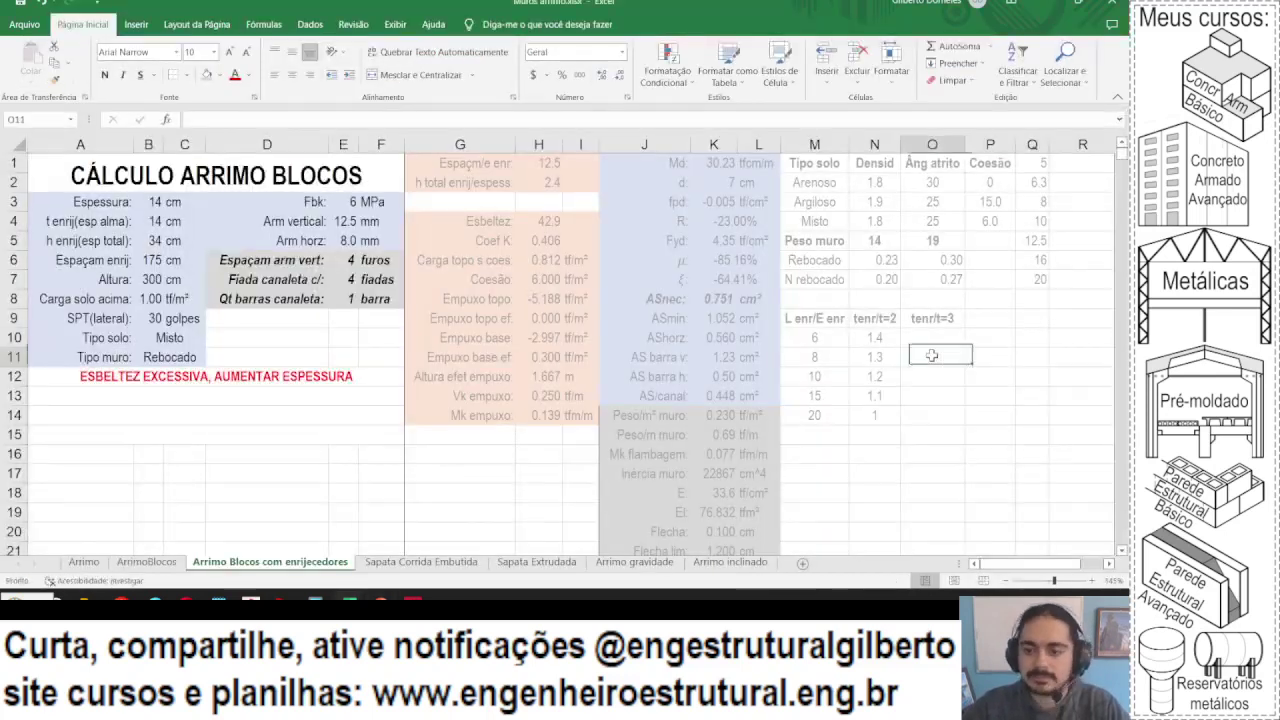
left_click(920, 338)
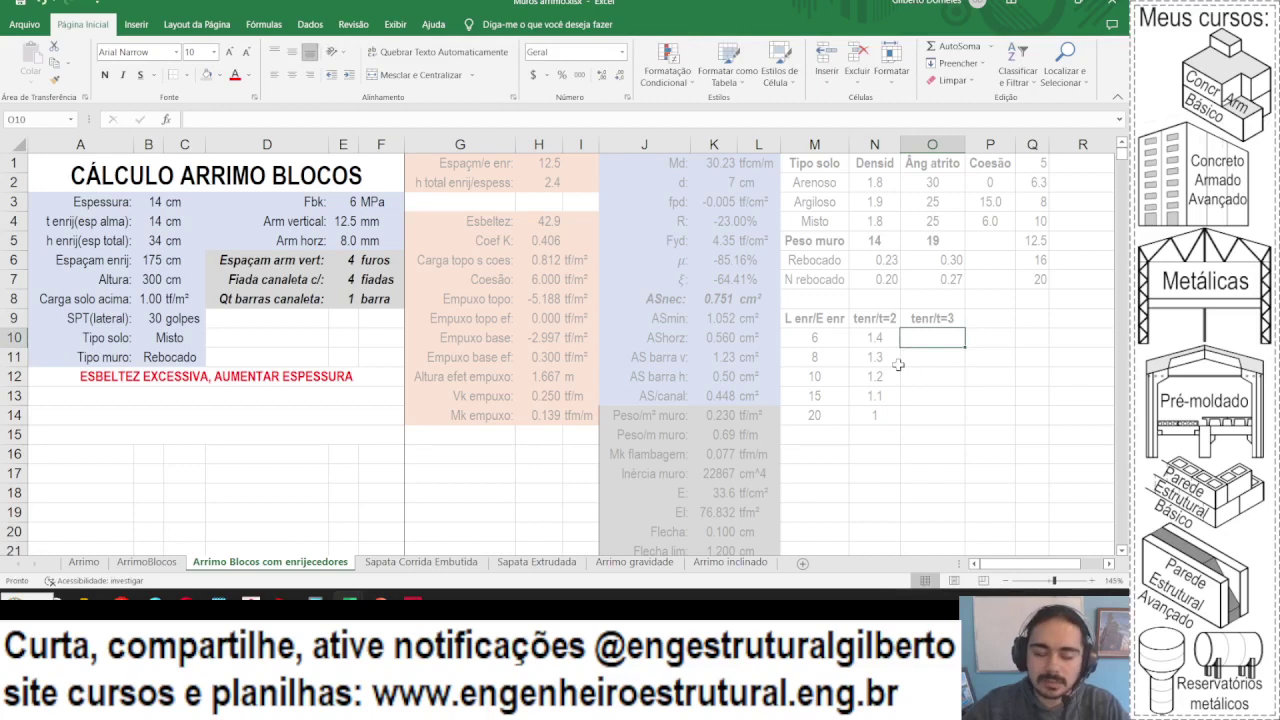
type("=")
left_click(875, 319)
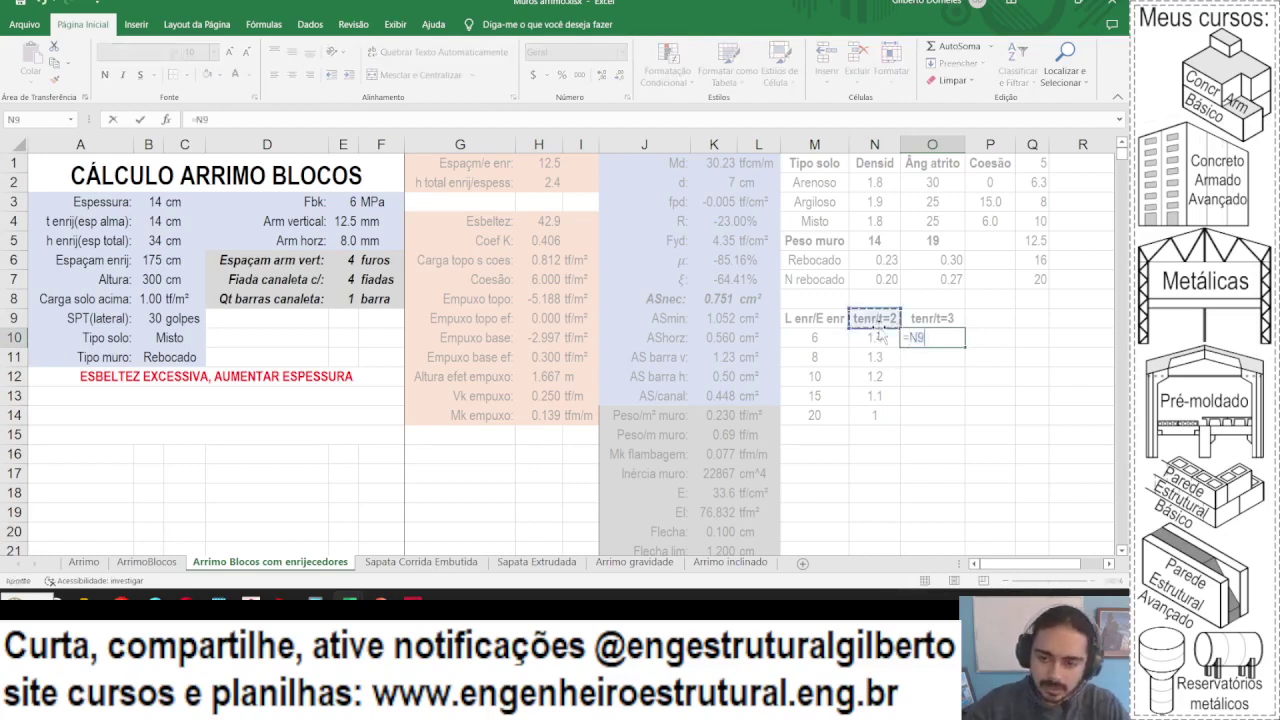
key("Tab")
left_click(940, 338)
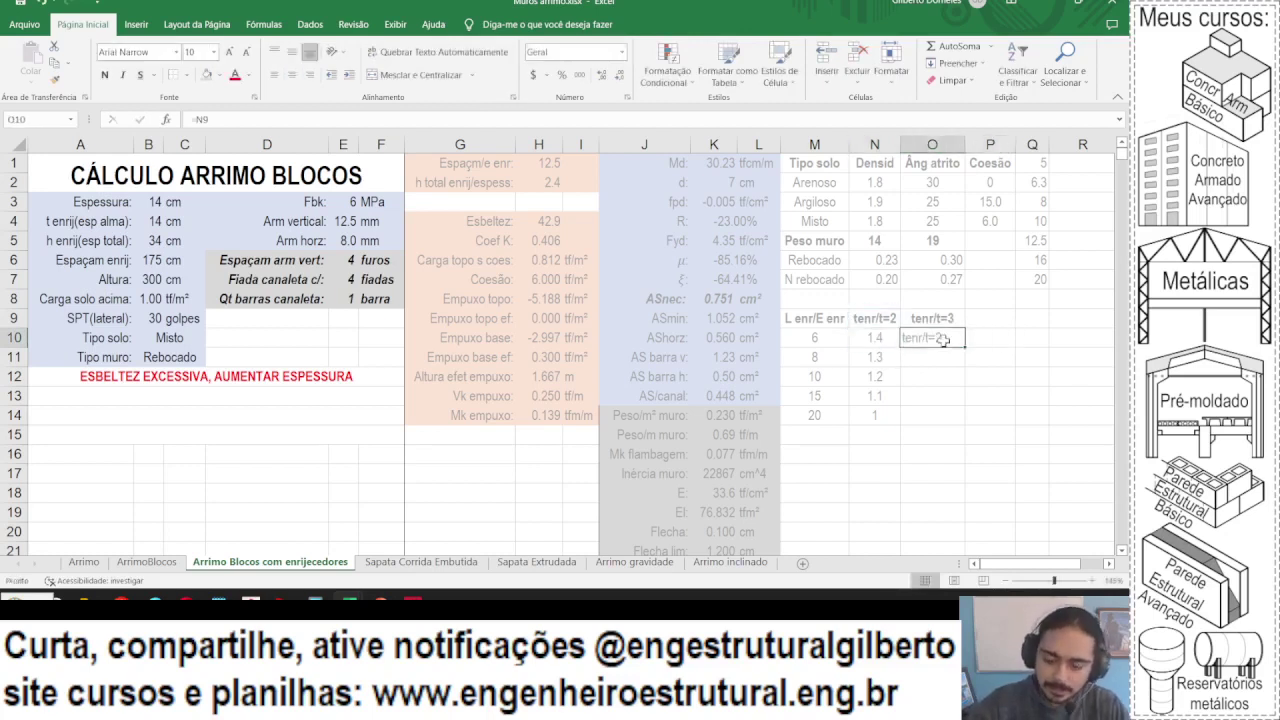
- Replace the formula in O10 with =N10^2
type("=")
left_click(887, 342)
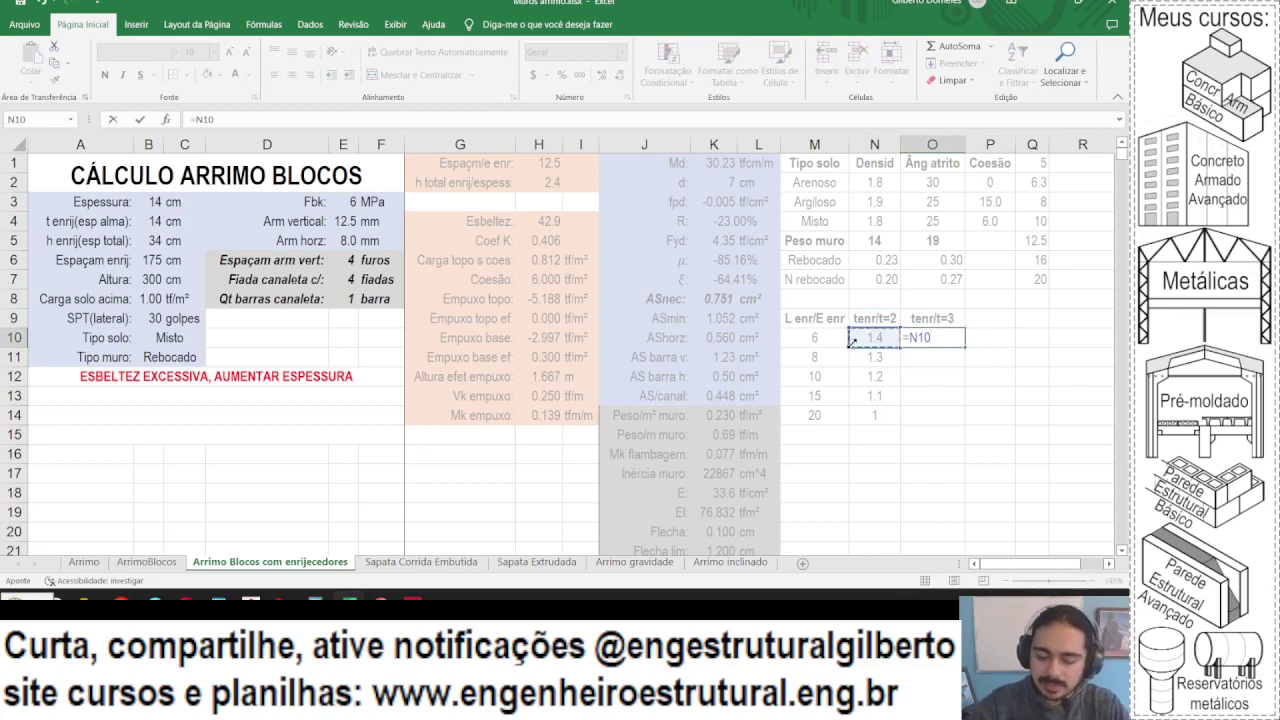
type("^2")
key("Return")
left_click(931, 340)
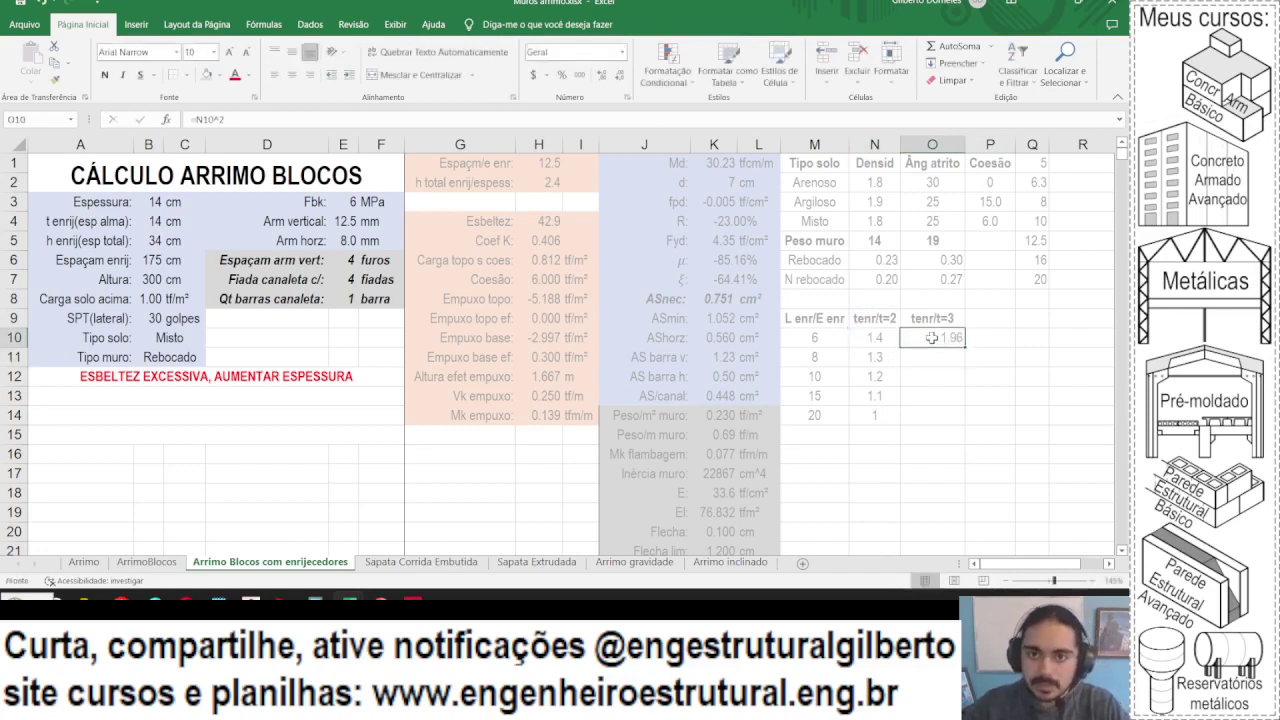
- Show O10 with one decimal place and fill its formula down through O14
left_click(622, 78)
left_click_drag(966, 347, 958, 398)
left_click(957, 340)
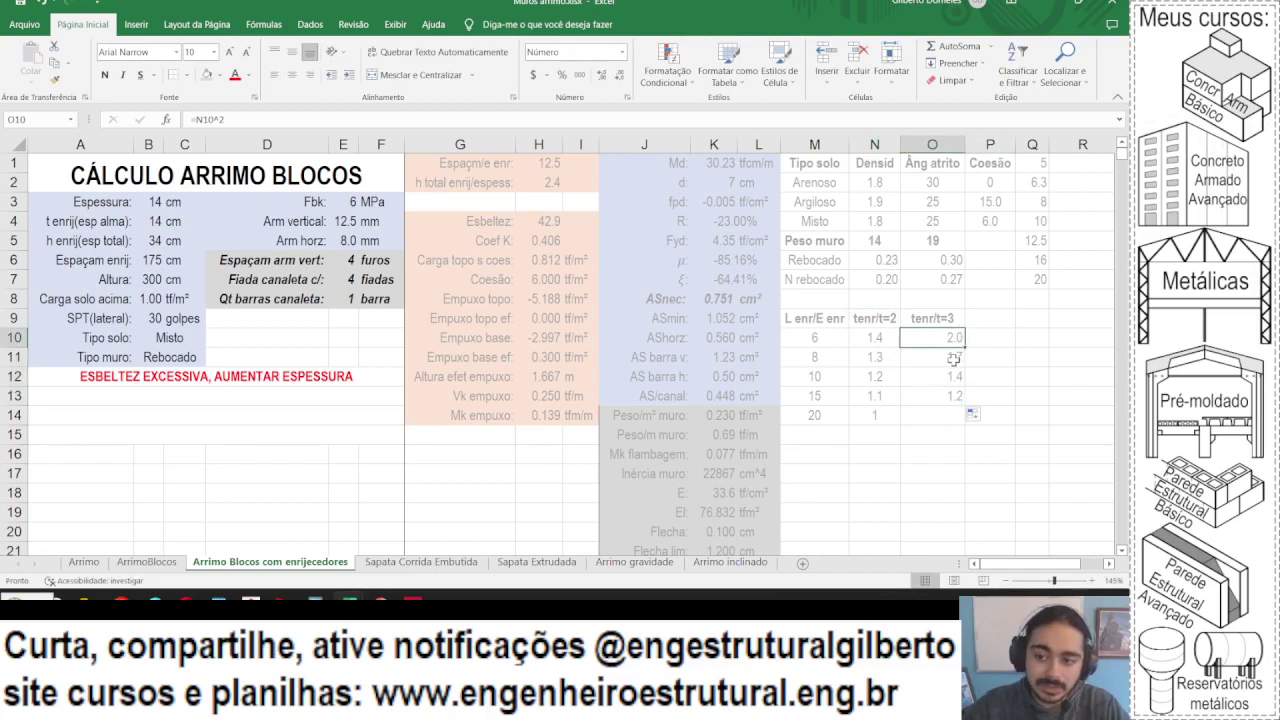
left_click(953, 359)
left_click(936, 379)
left_click(932, 396)
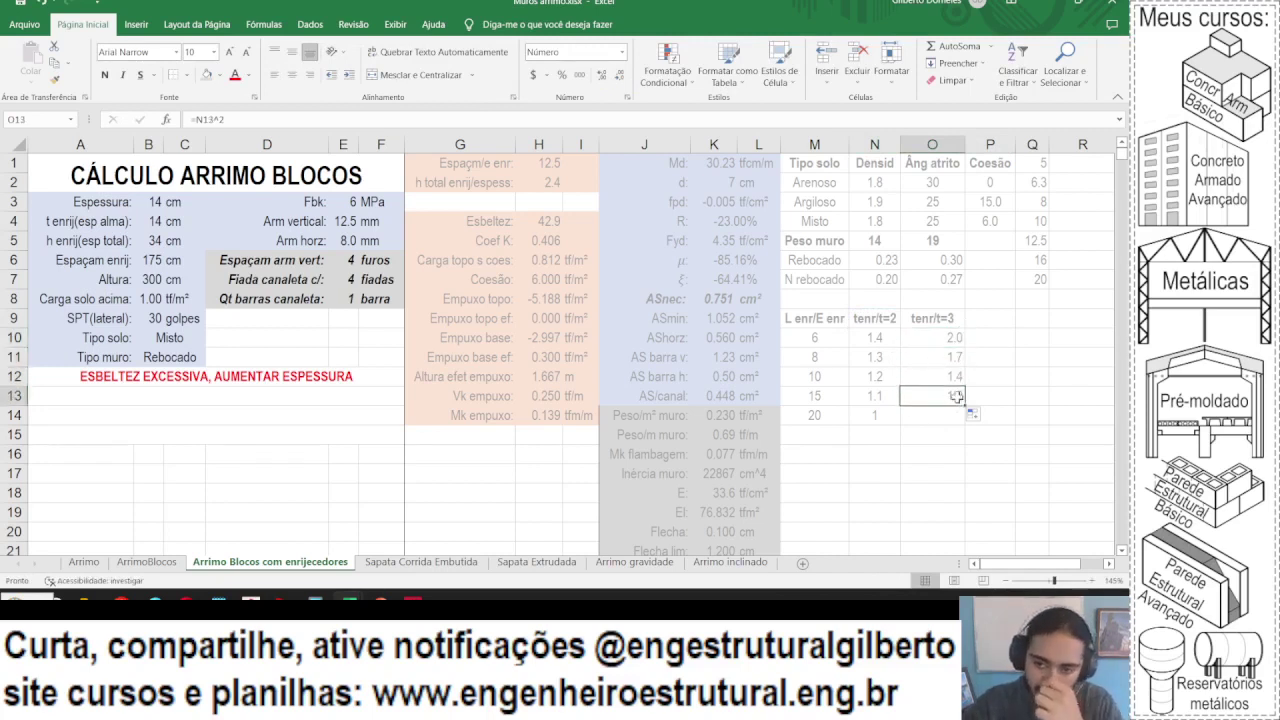
- Centre the tenr/t=3 coefficients in O10:O14
left_click_drag(963, 405, 952, 344)
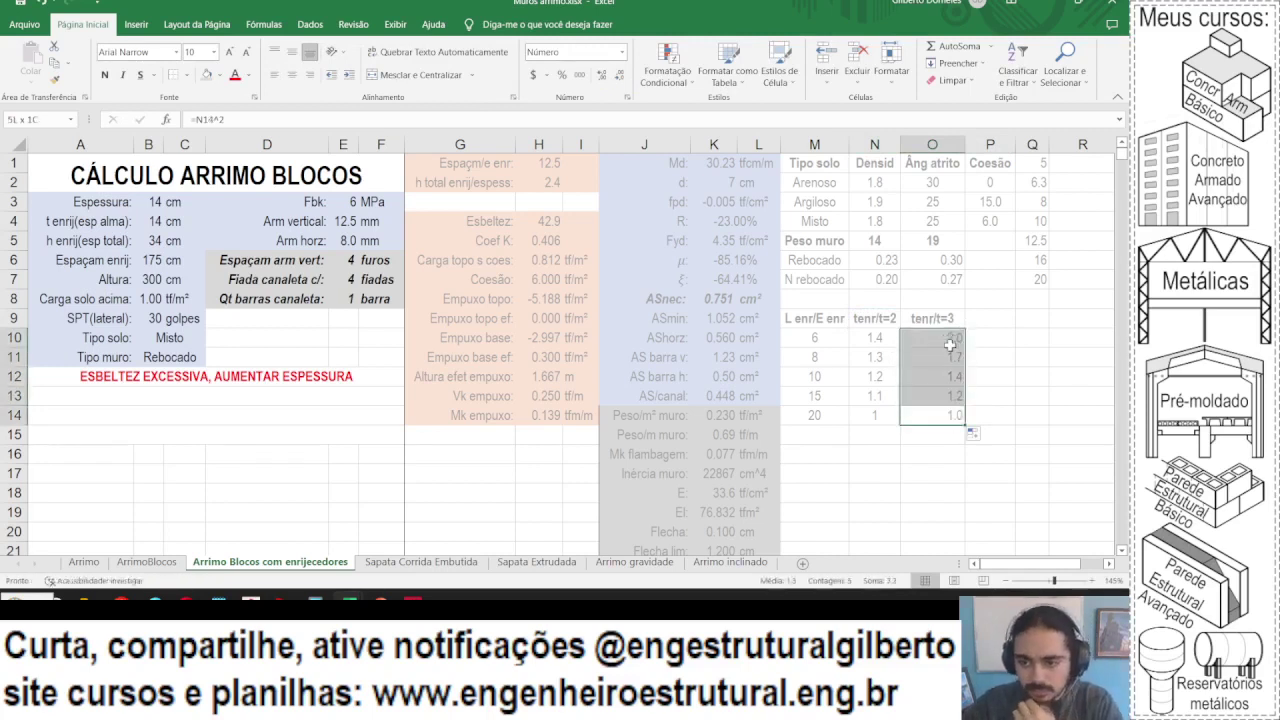
left_click(294, 75)
key("Return")
left_click(814, 354)
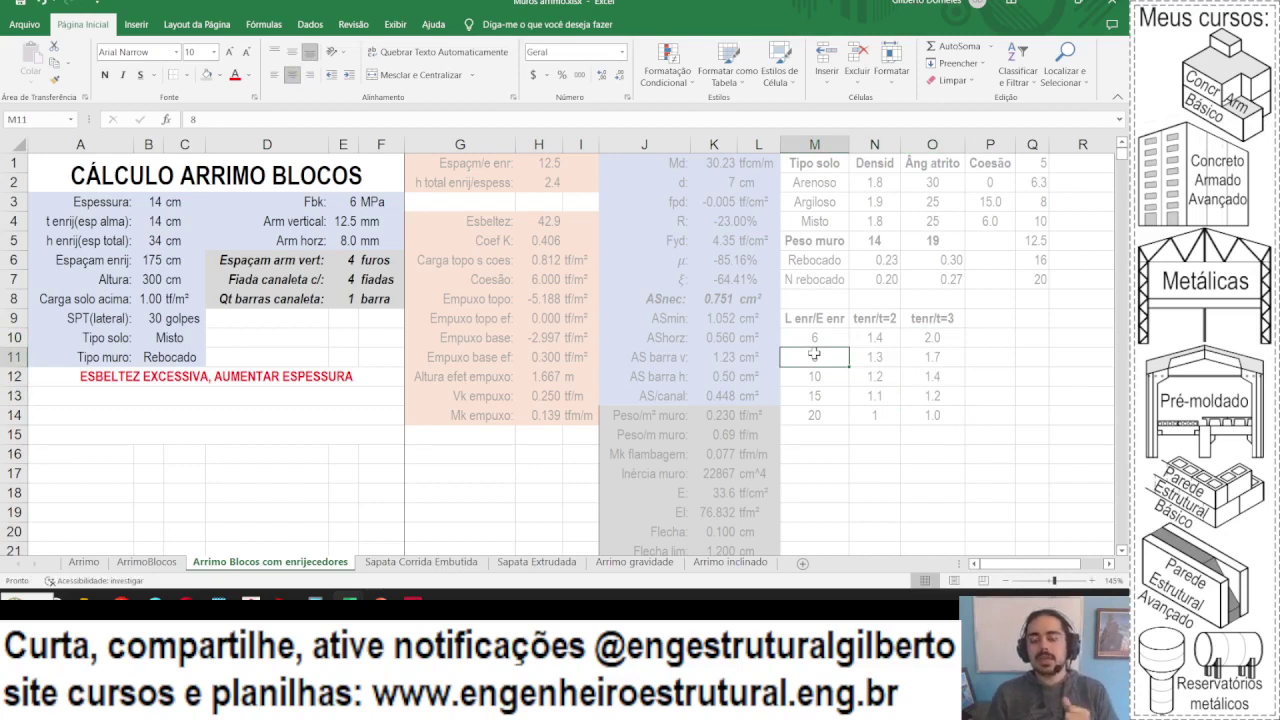
- Review the tenr/t=2 and tenr/t=3 coefficients against the L enr/E enr ratios in the new table
left_click(874, 338)
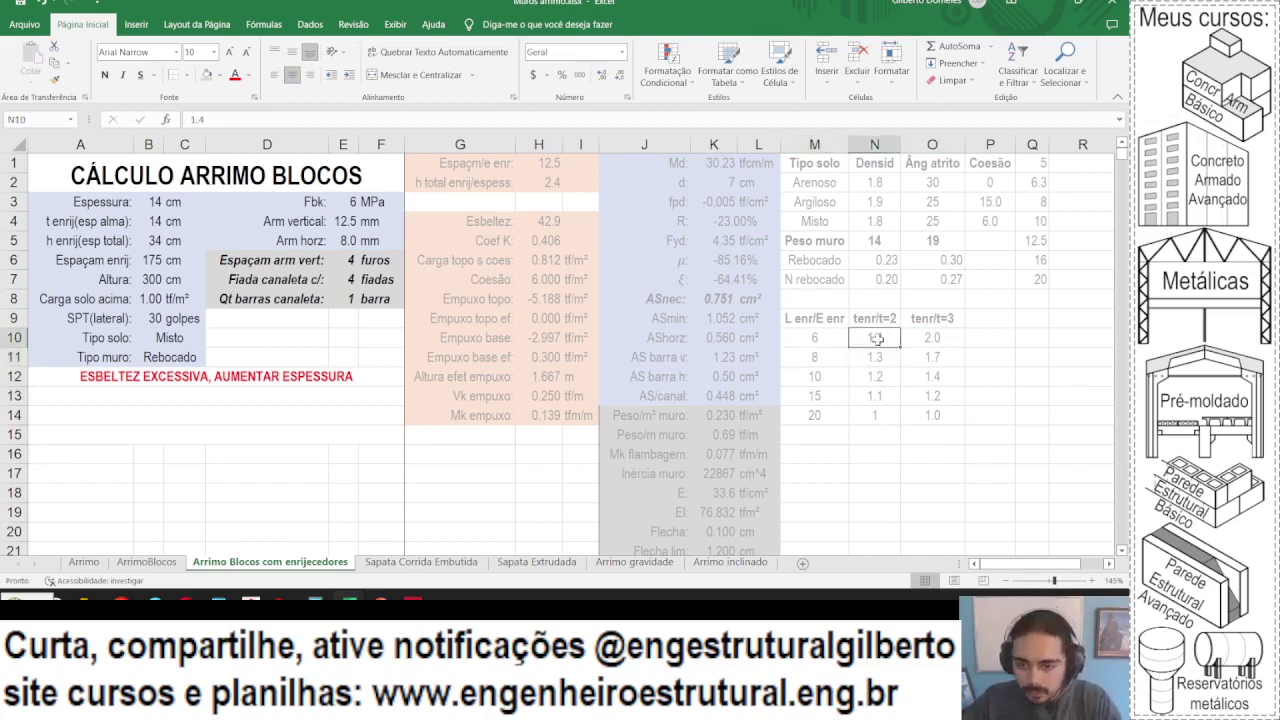
left_click(874, 357)
left_click(872, 377)
left_click(870, 396)
left_click(870, 418)
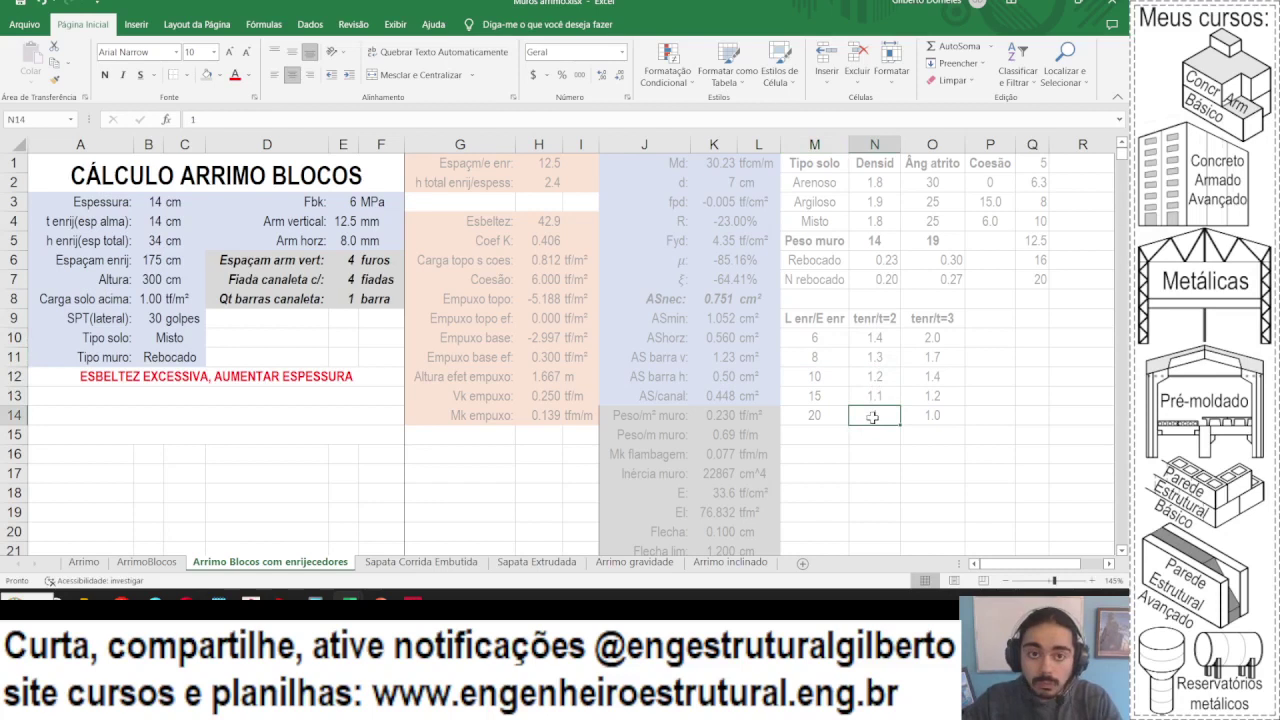
left_click(932, 337)
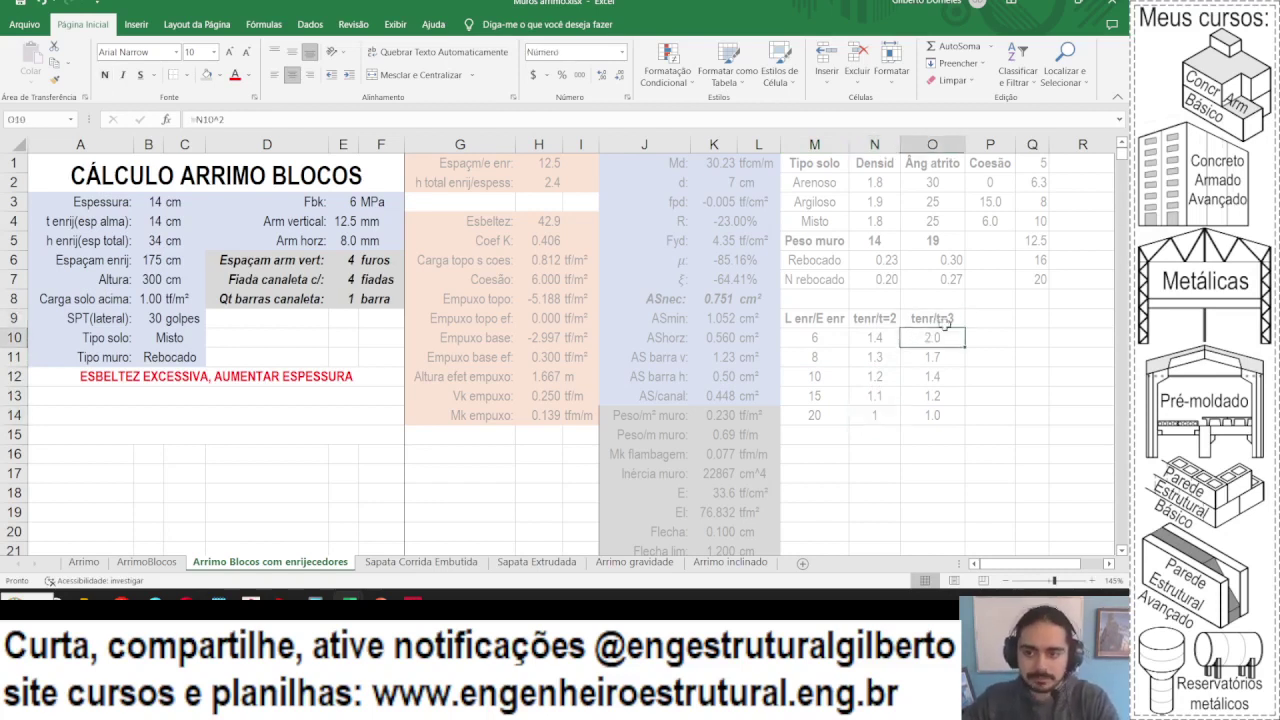
left_click(831, 331)
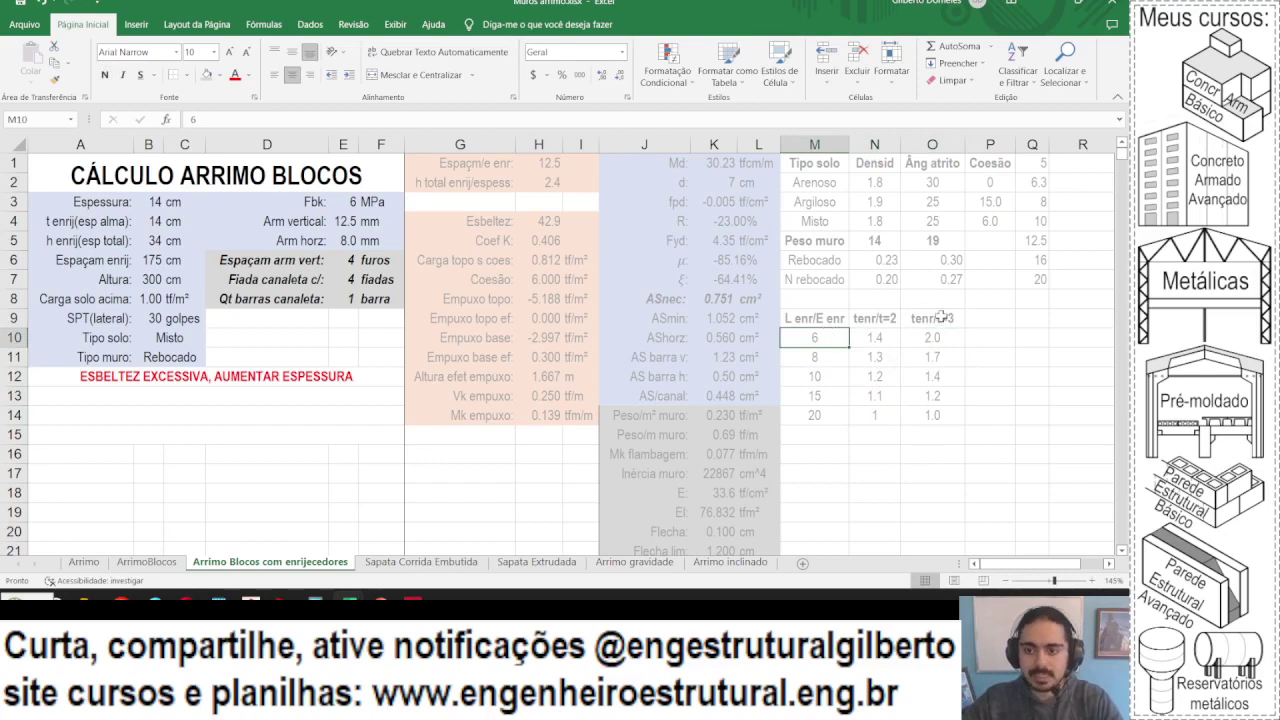
left_click(940, 318)
left_click(929, 341)
left_click(879, 338)
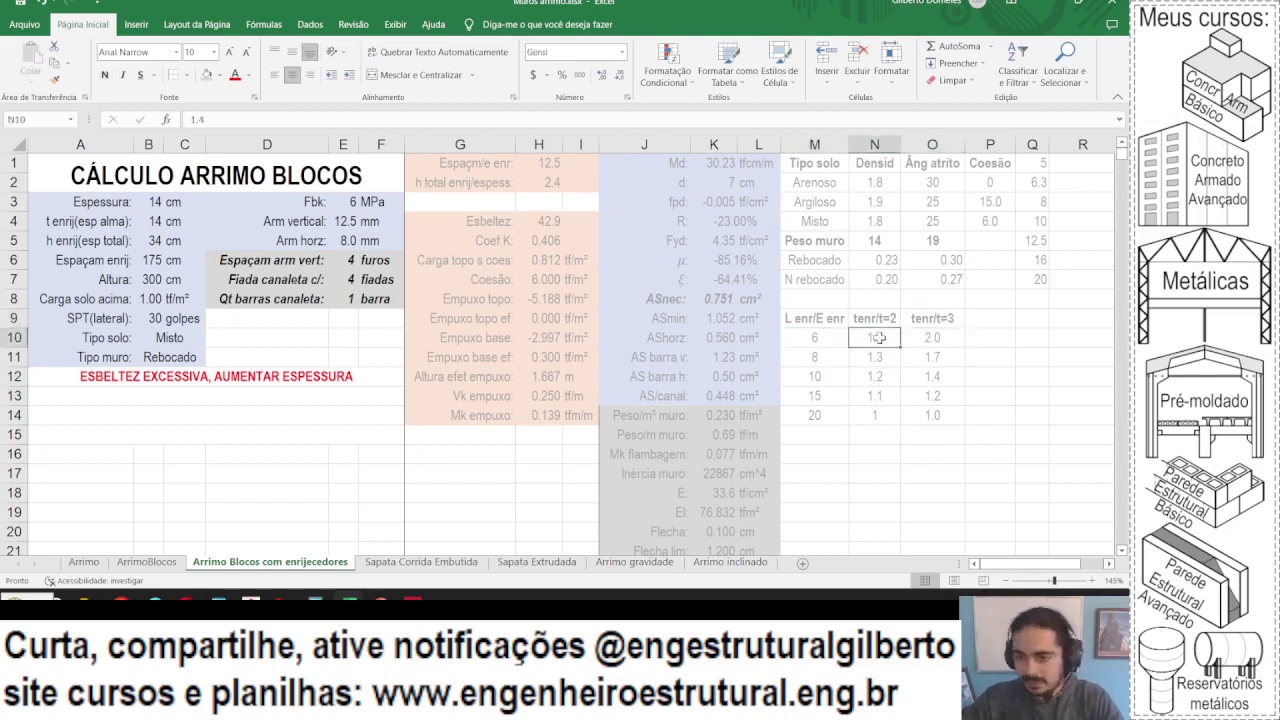
left_click(915, 333)
left_click(872, 318)
left_click(930, 318)
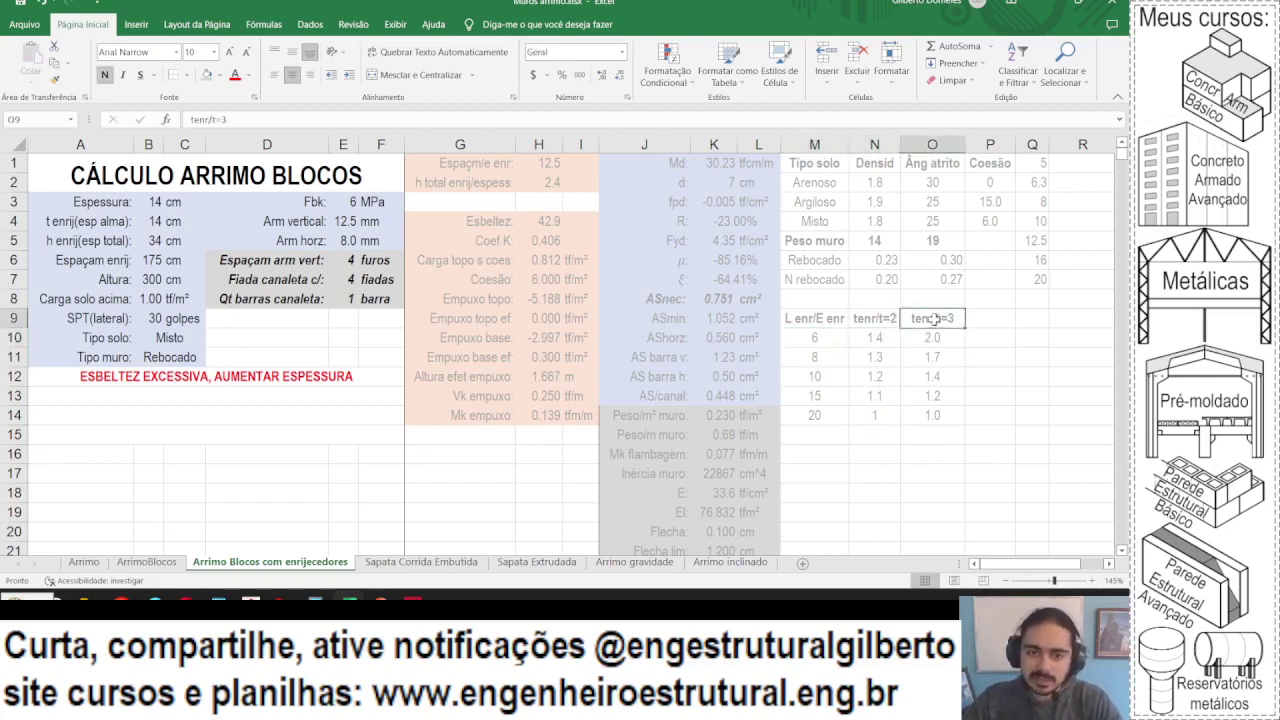
- Compare the h total enrij/espess ratio in row 2 with the tenr/t=3 coefficients, checking O11 with two decimals
left_click(560, 181)
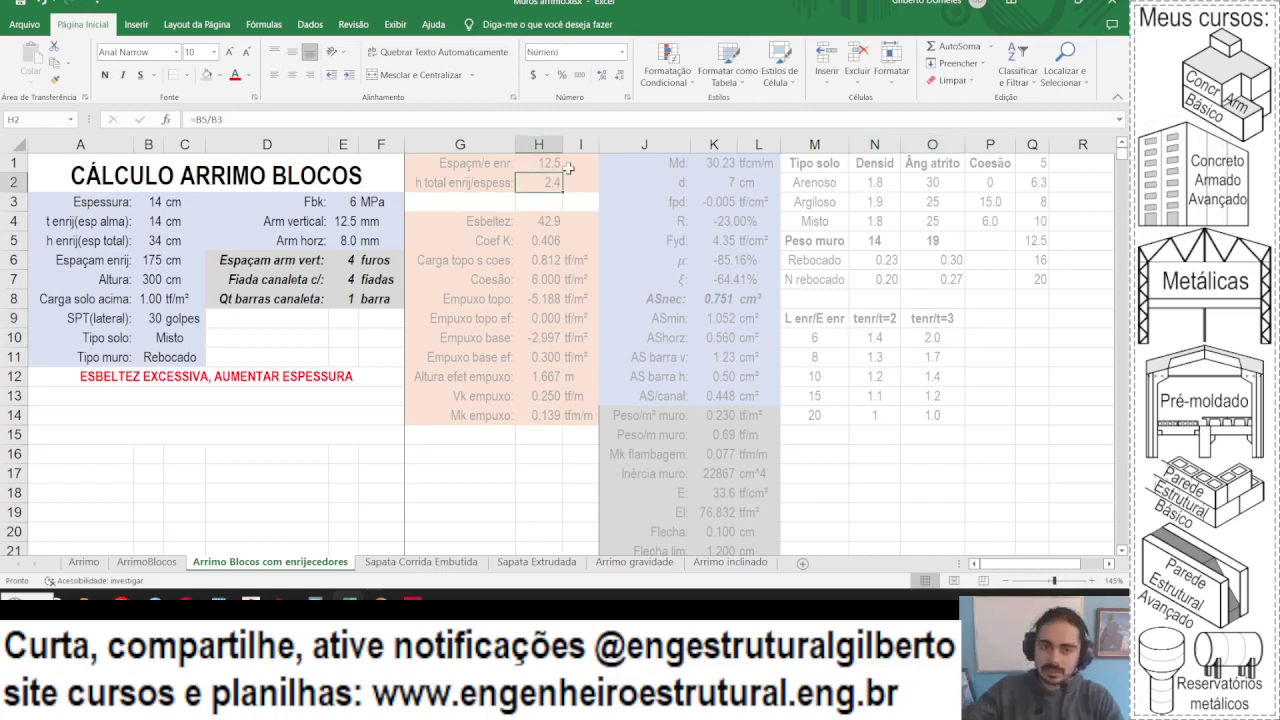
left_click_drag(445, 193, 650, 188)
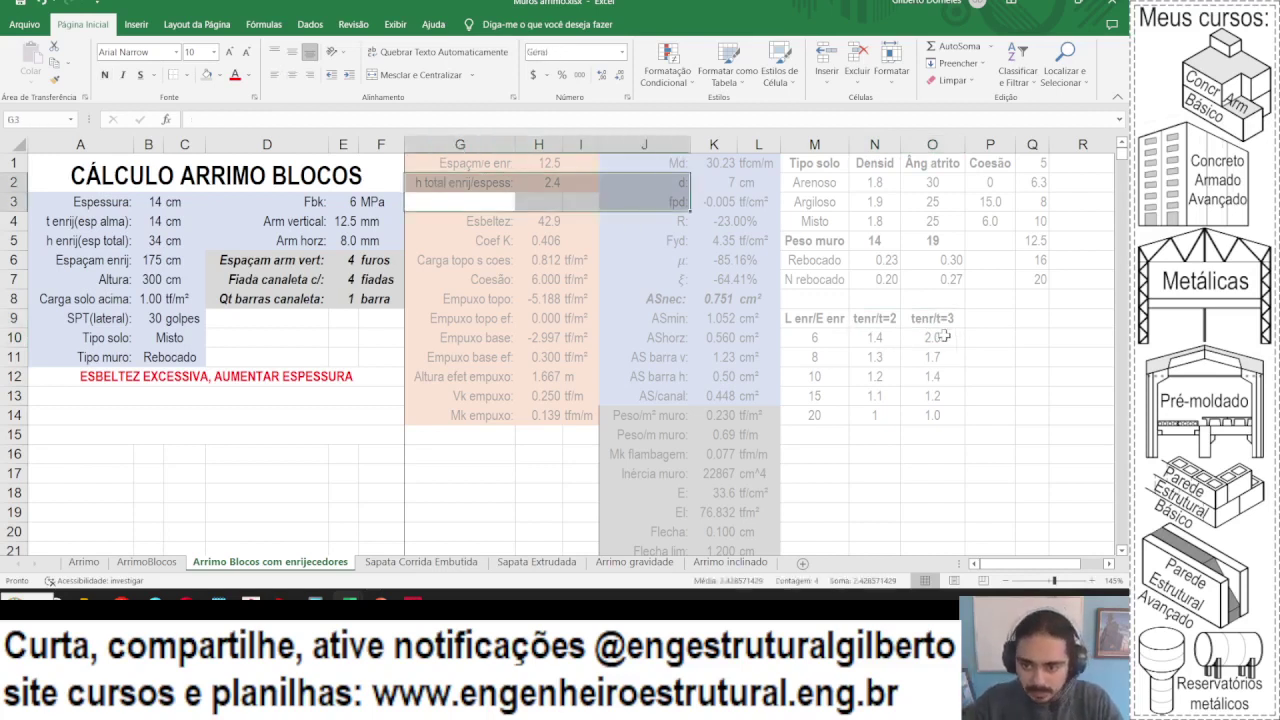
left_click_drag(940, 338, 943, 414)
left_click_drag(440, 182, 575, 182)
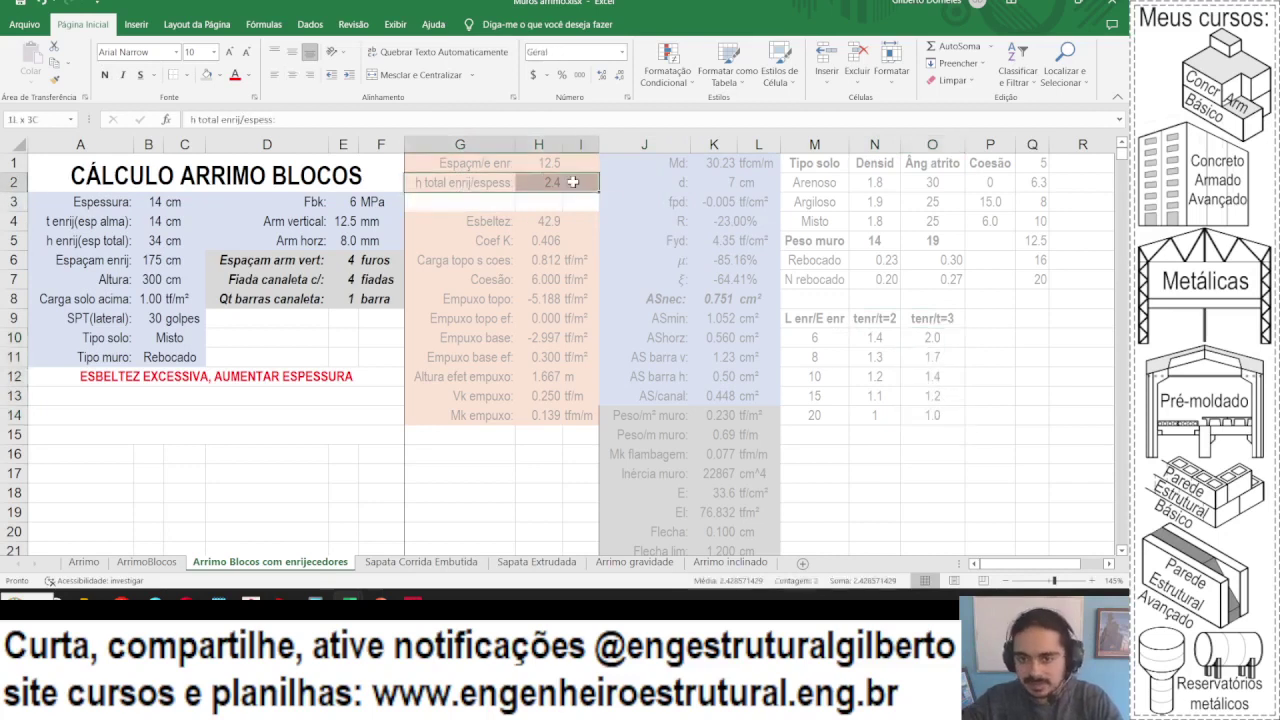
left_click(914, 357)
left_click(602, 76)
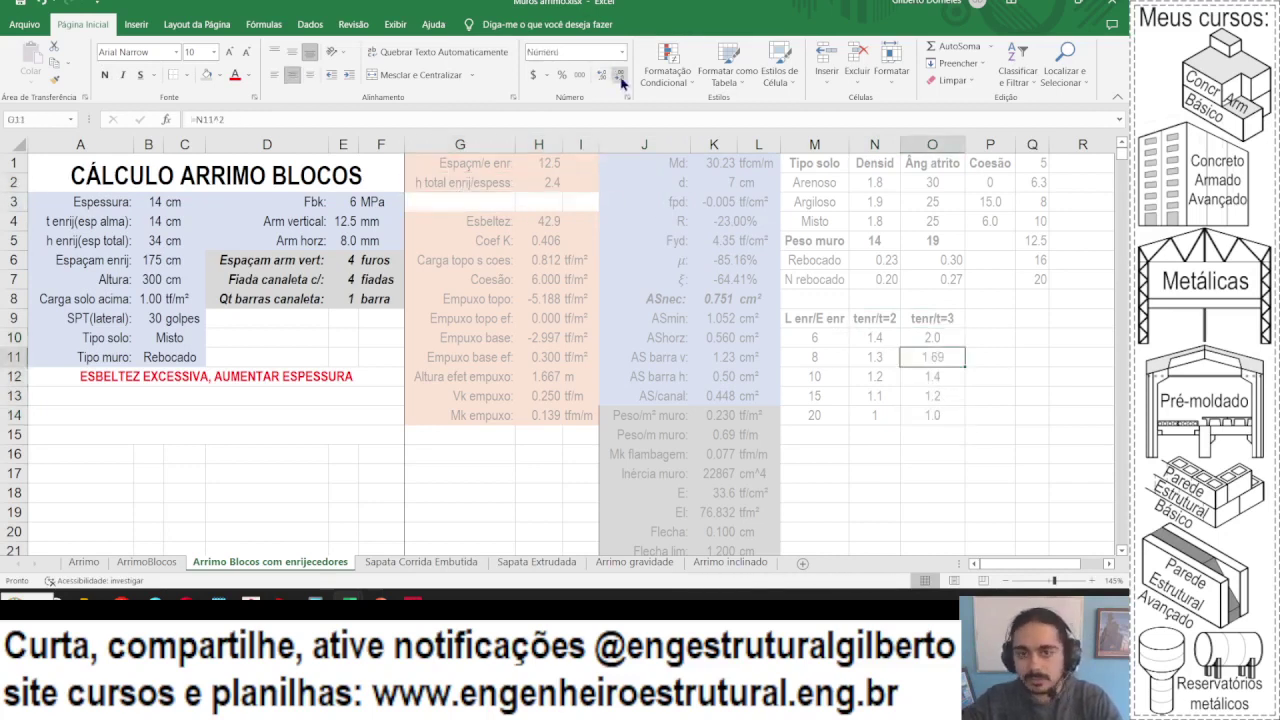
- Copy the h total enrij/espess row G2:I2 into G3:I3
left_click_drag(460, 182, 575, 182)
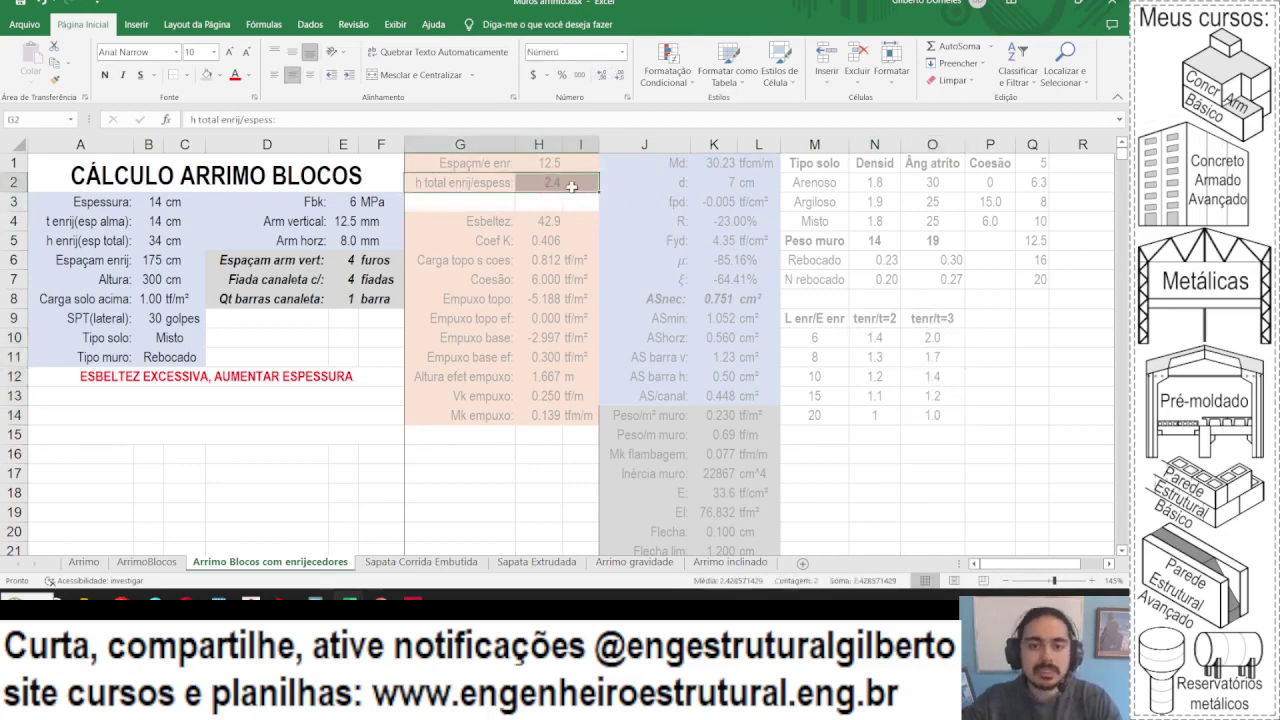
key("ctrl+c")
left_click(459, 206)
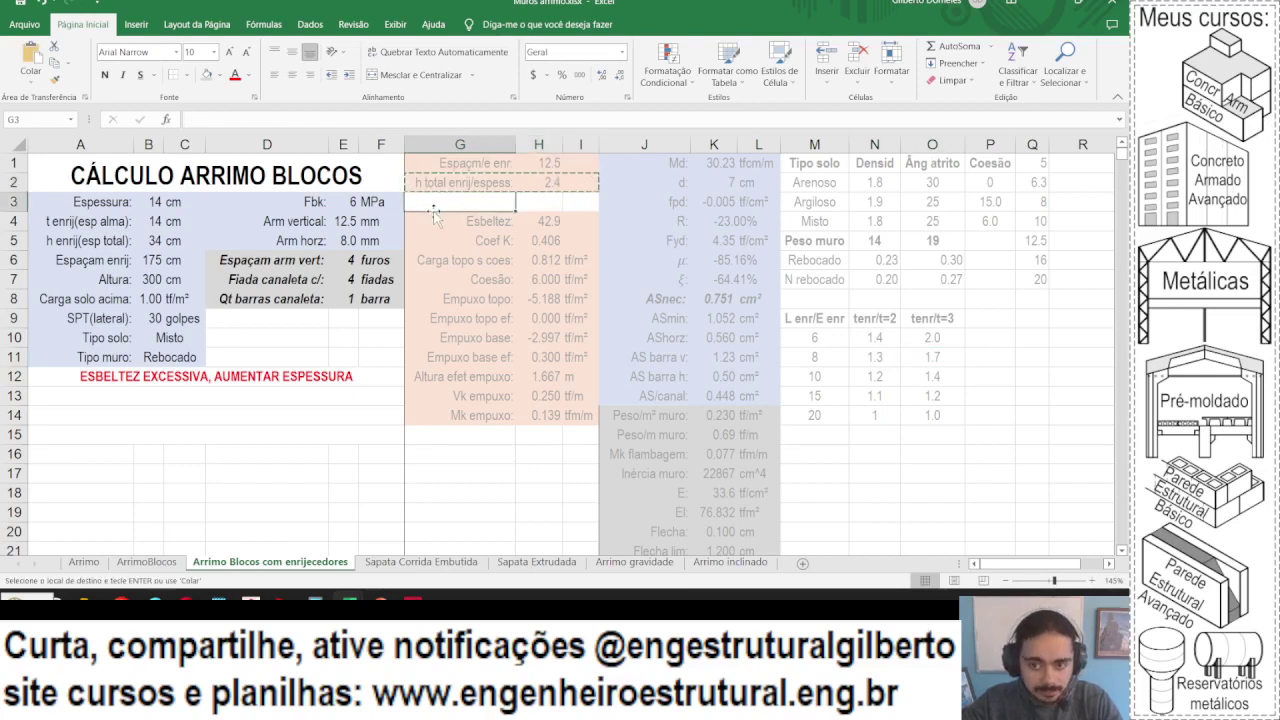
key("ctrl+v")
key("Escape")
- Change the label in G3 to "redução esb:"
left_click(441, 204)
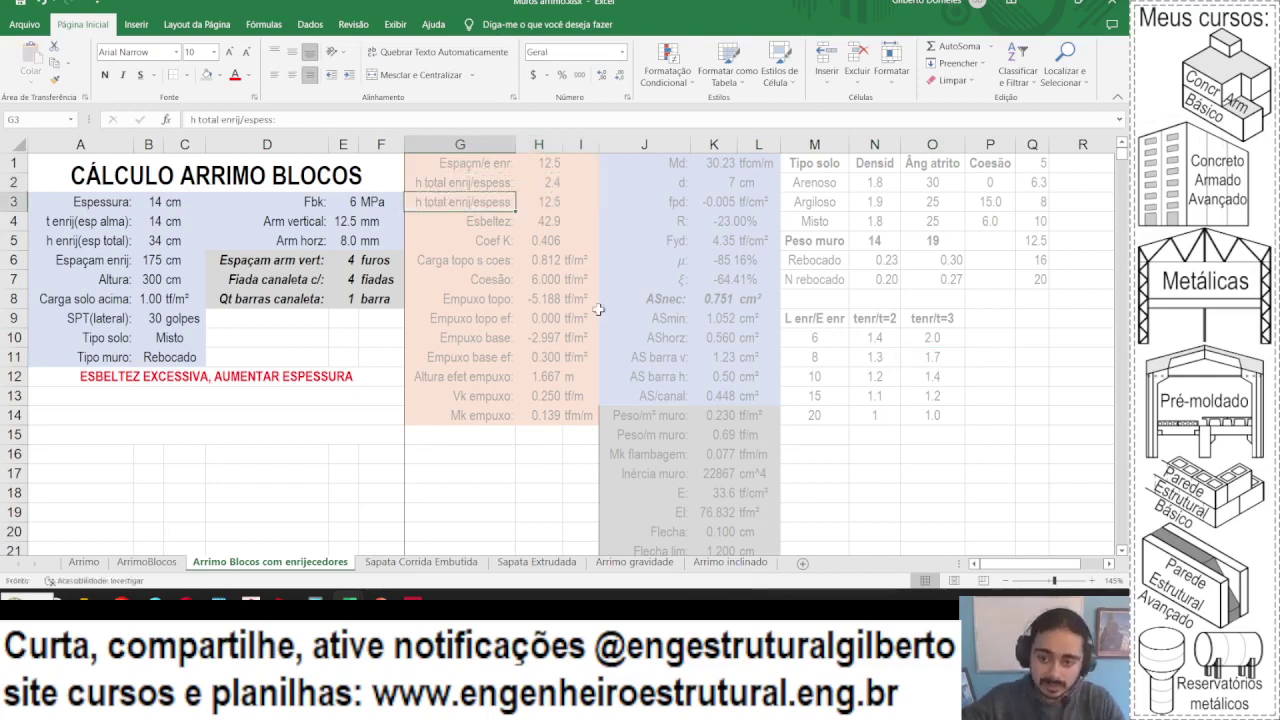
type("L")
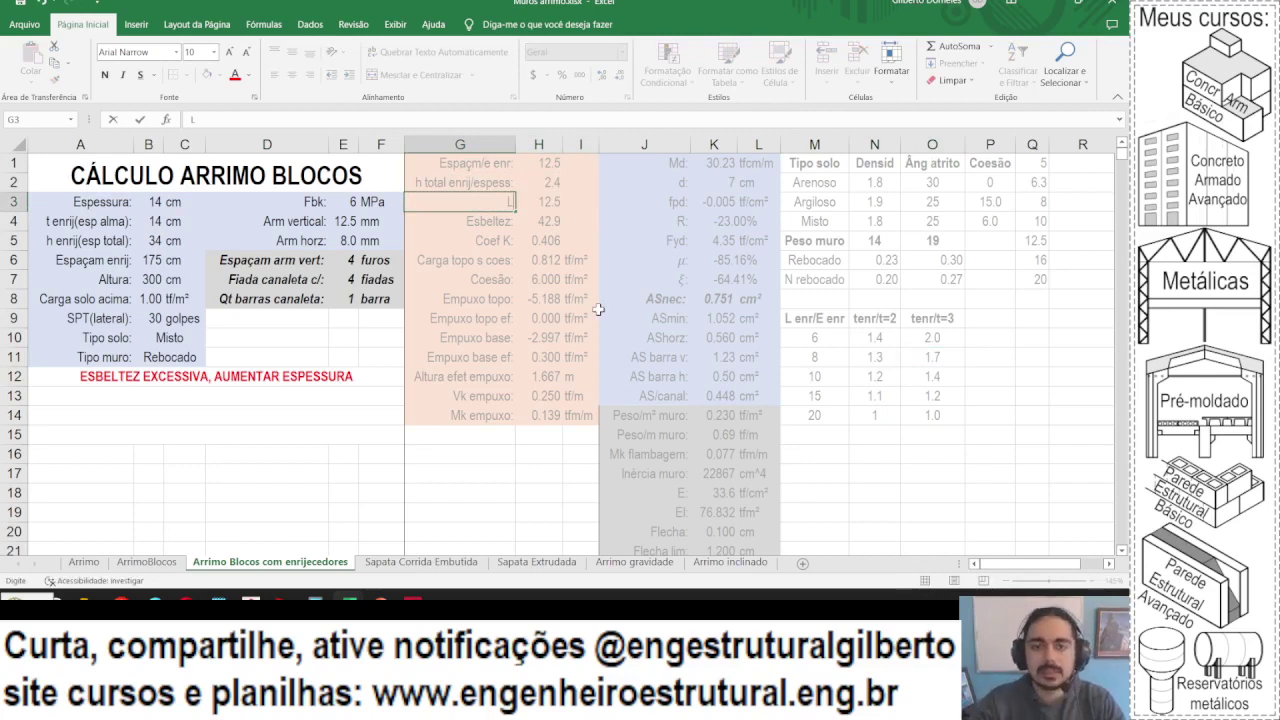
key("BackSpace")
type("g")
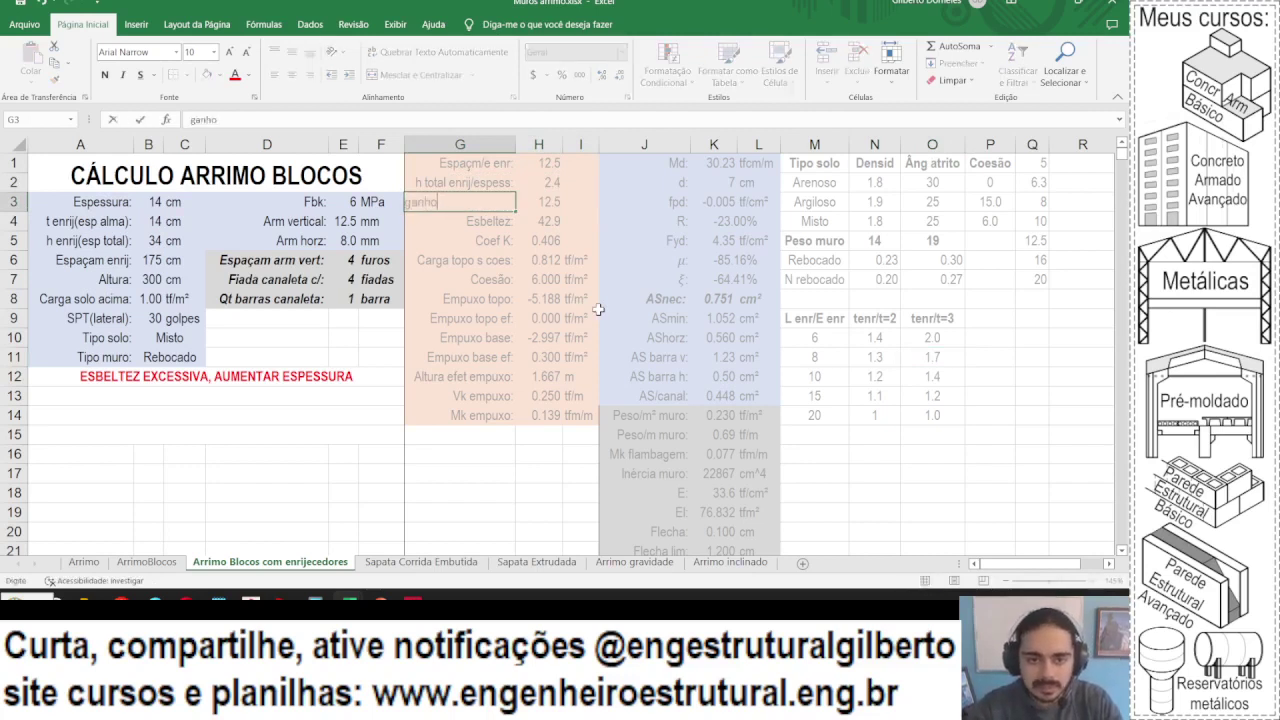
type("anho")
key("BackSpace")
key("BackSpace")
key("BackSpace")
key("BackSpace")
key("BackSpace")
type("p")
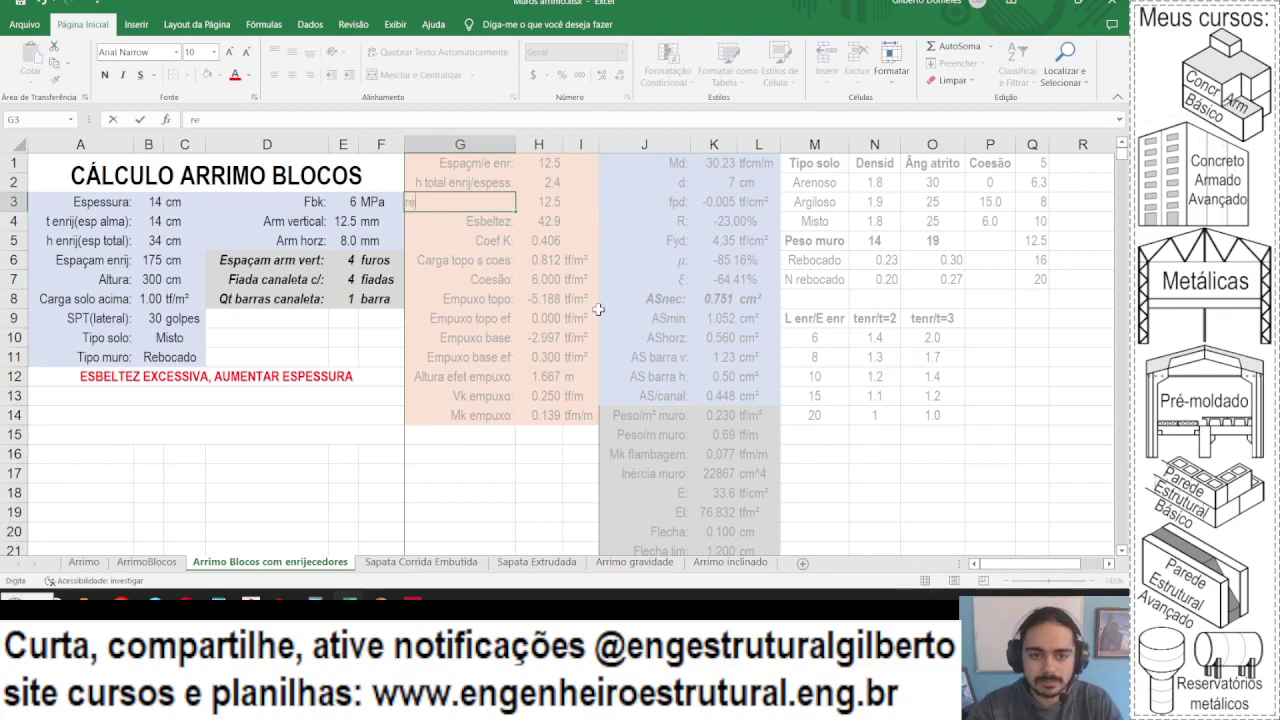
key("Tab")
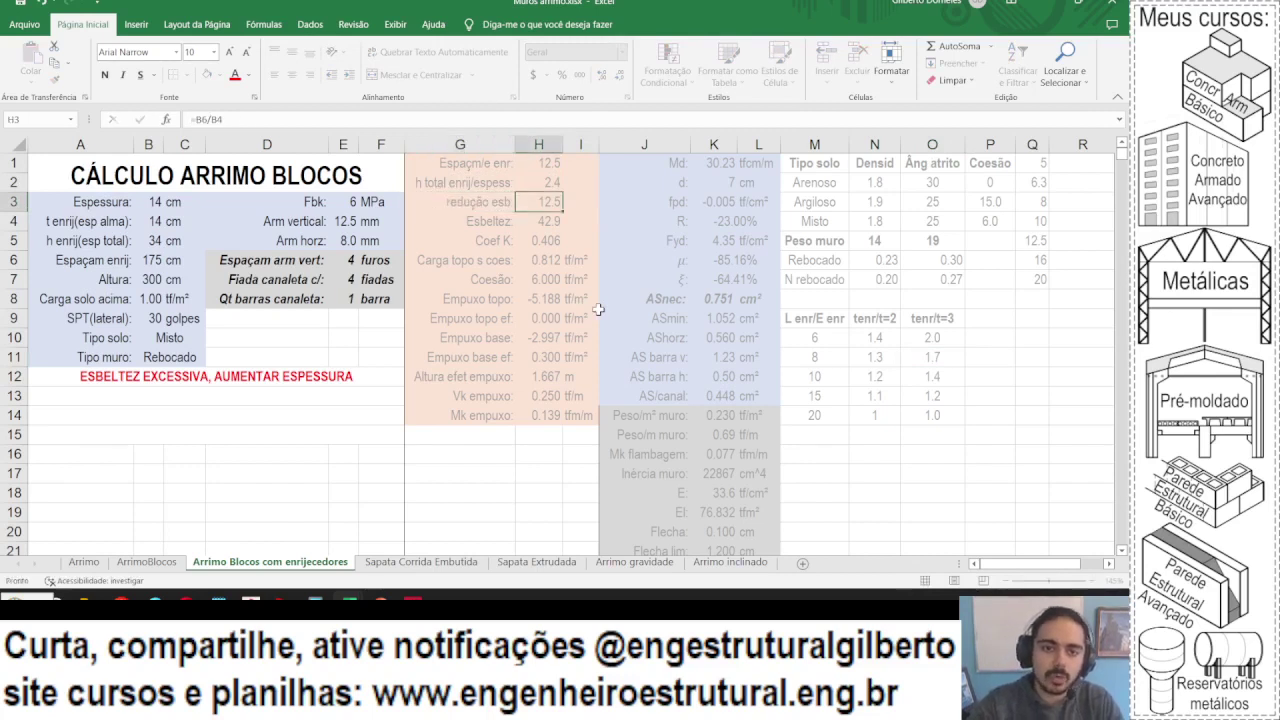
- Enter the slenderness reduction formula =(1.4-SE(H1>6,0.1,0)) in H3
type("=")
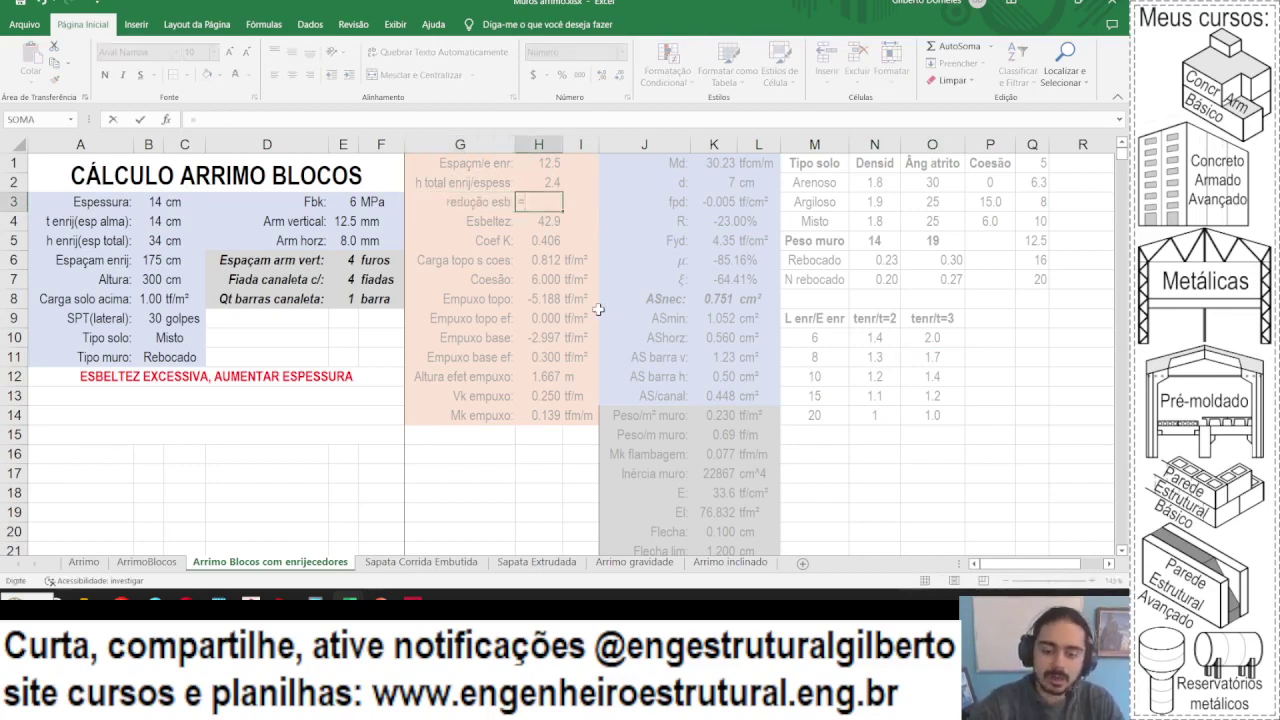
type("(1.4")
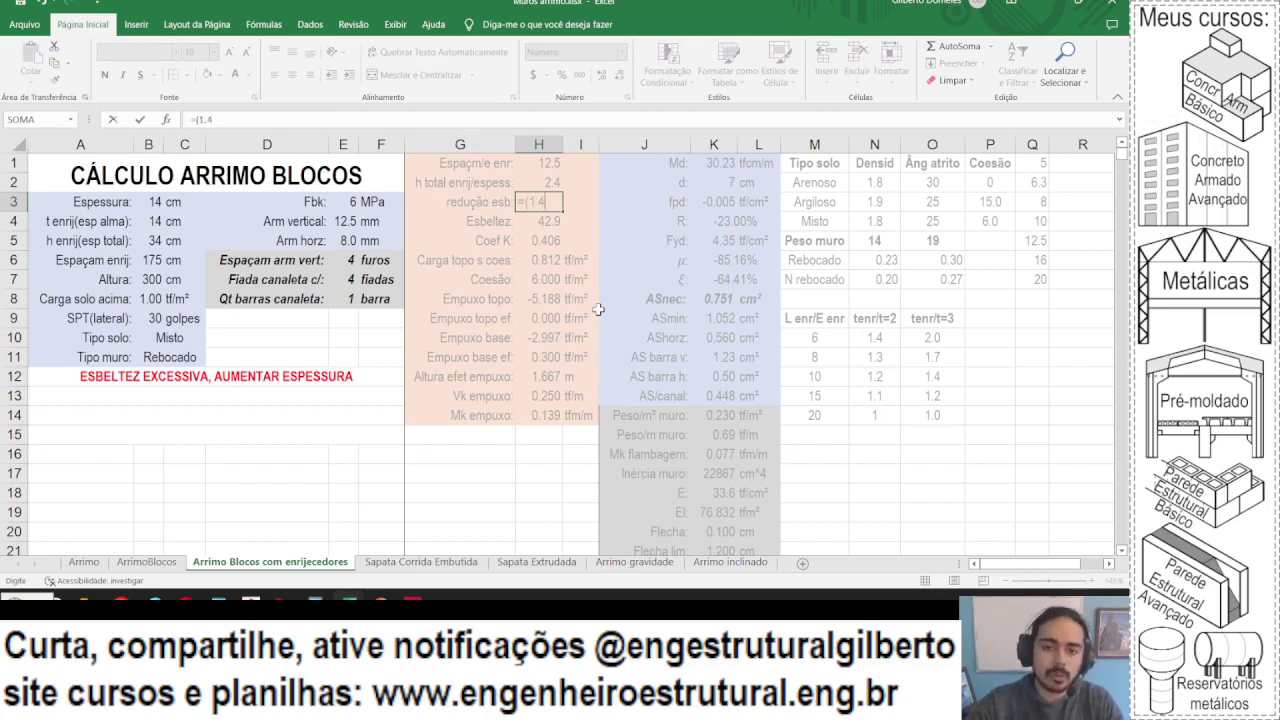
type("+")
key("BackSpace")
type("-se(")
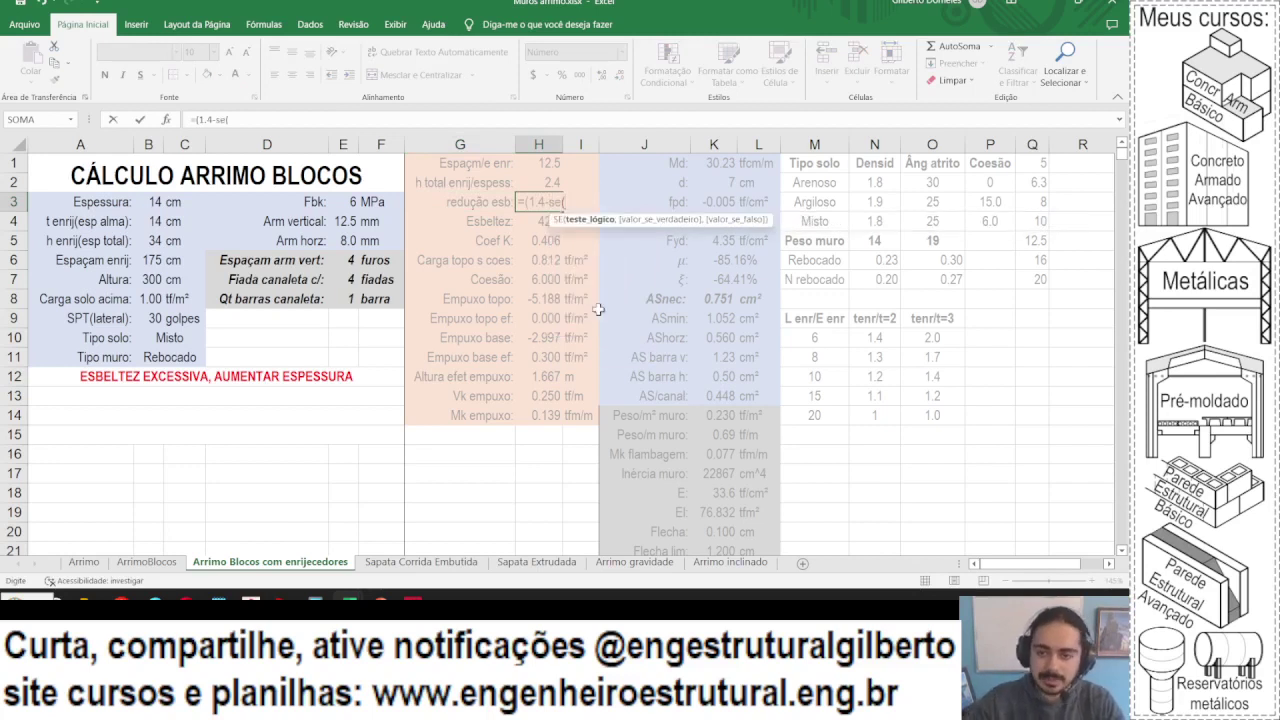
left_click(540, 166)
type(">")
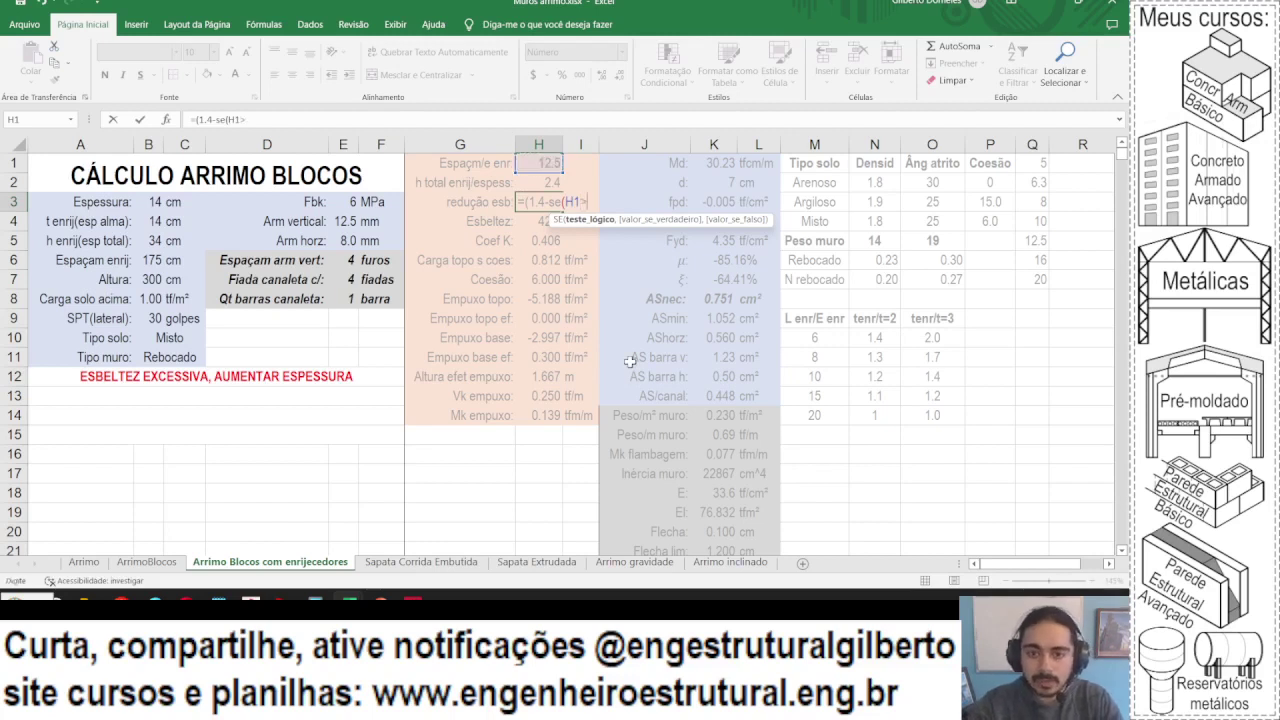
type("6,")
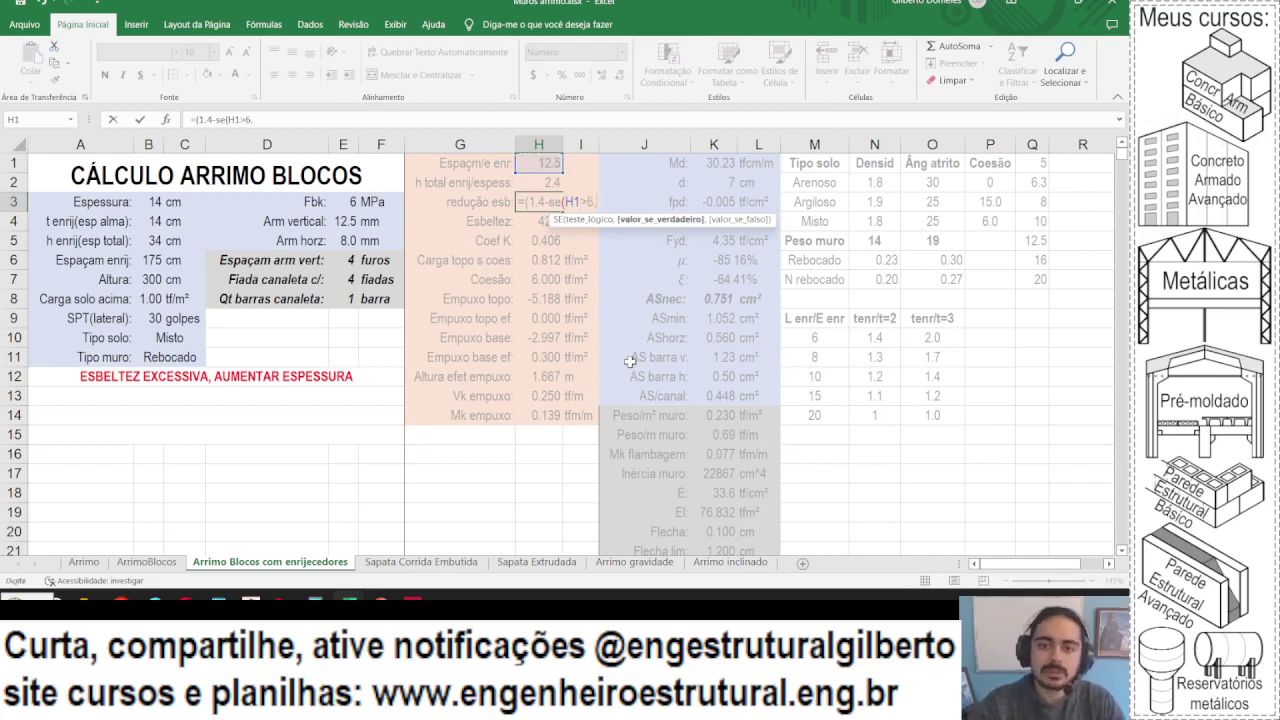
type("0.1,0")
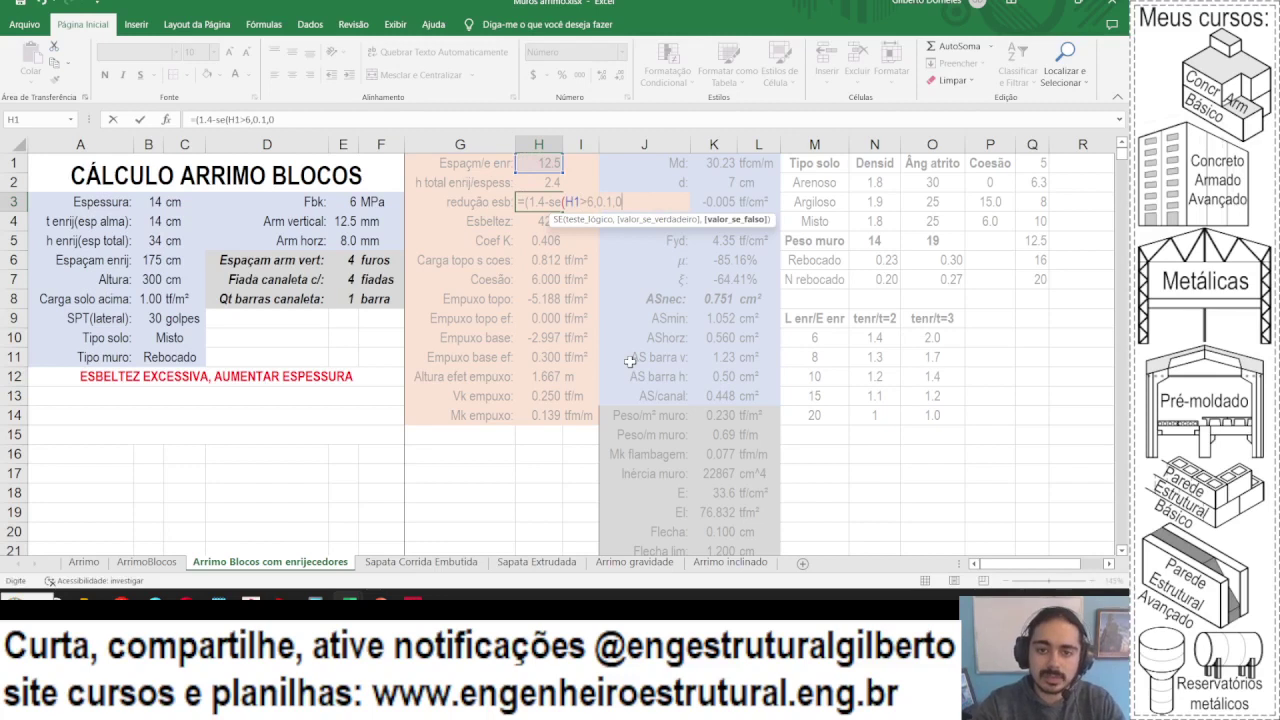
type(")")
key("Return")
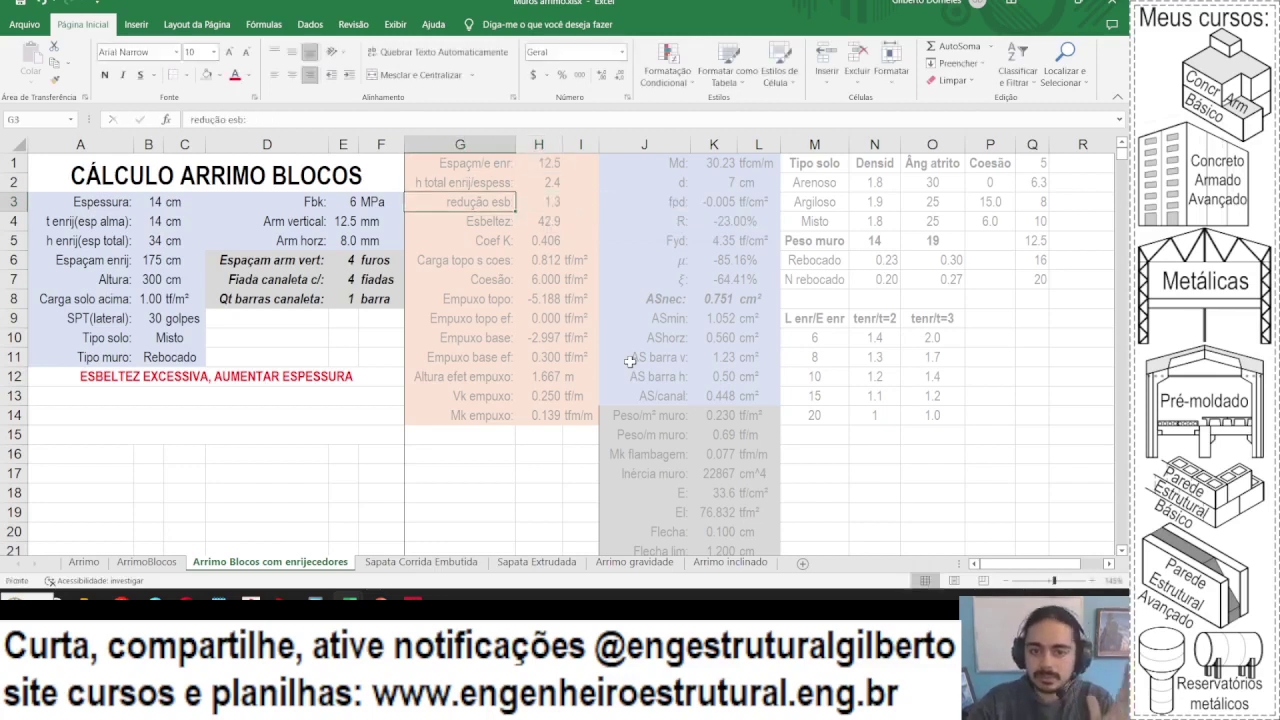
- Append a second reduction term, -SE(H1>8,0.1,0), to the redução esb formula in H3
key("Up")
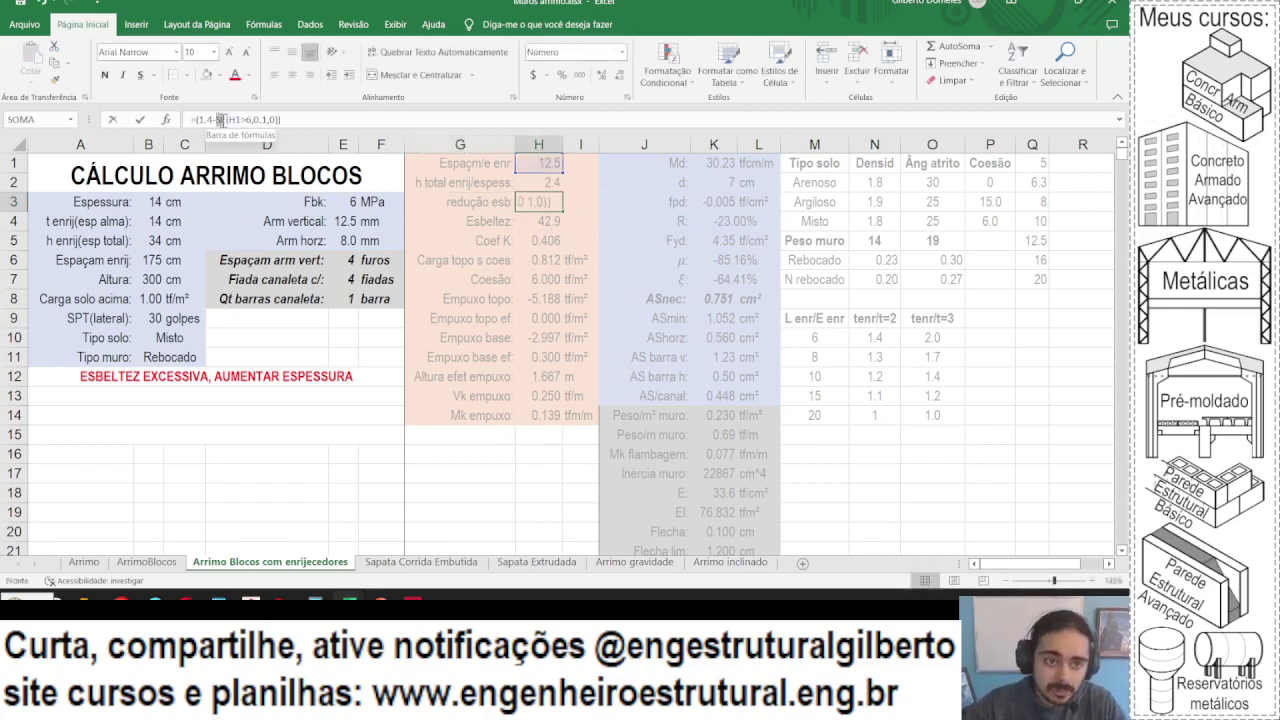
scroll(279, 183, "up", 3, "ctrl")
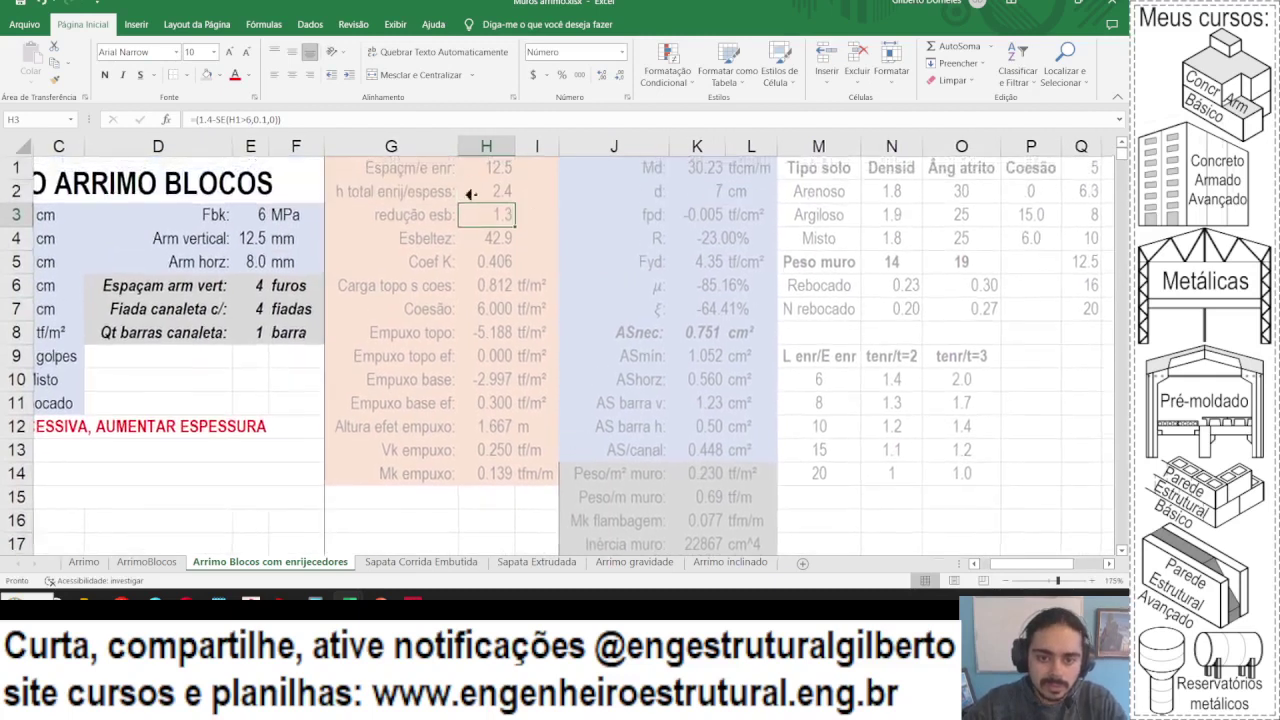
left_click_drag(216, 119, 273, 119)
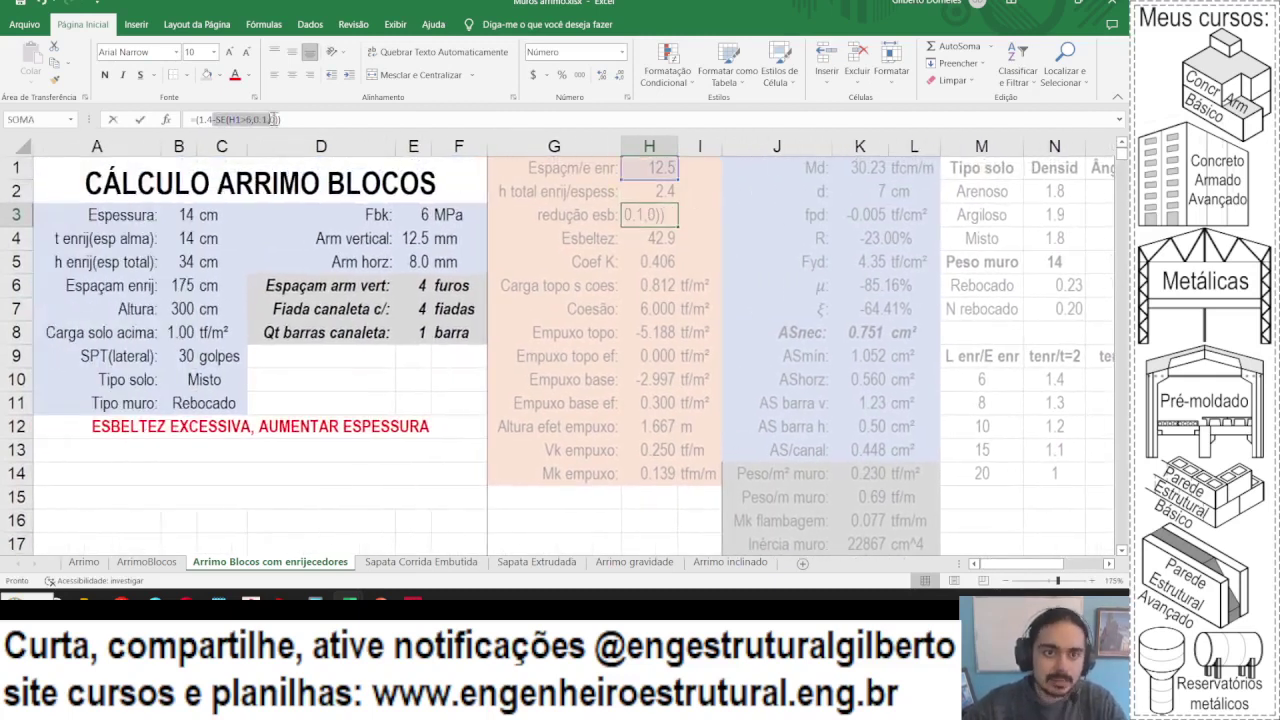
key("ctrl+c")
key("ctrl+v")
key("ctrl+v")
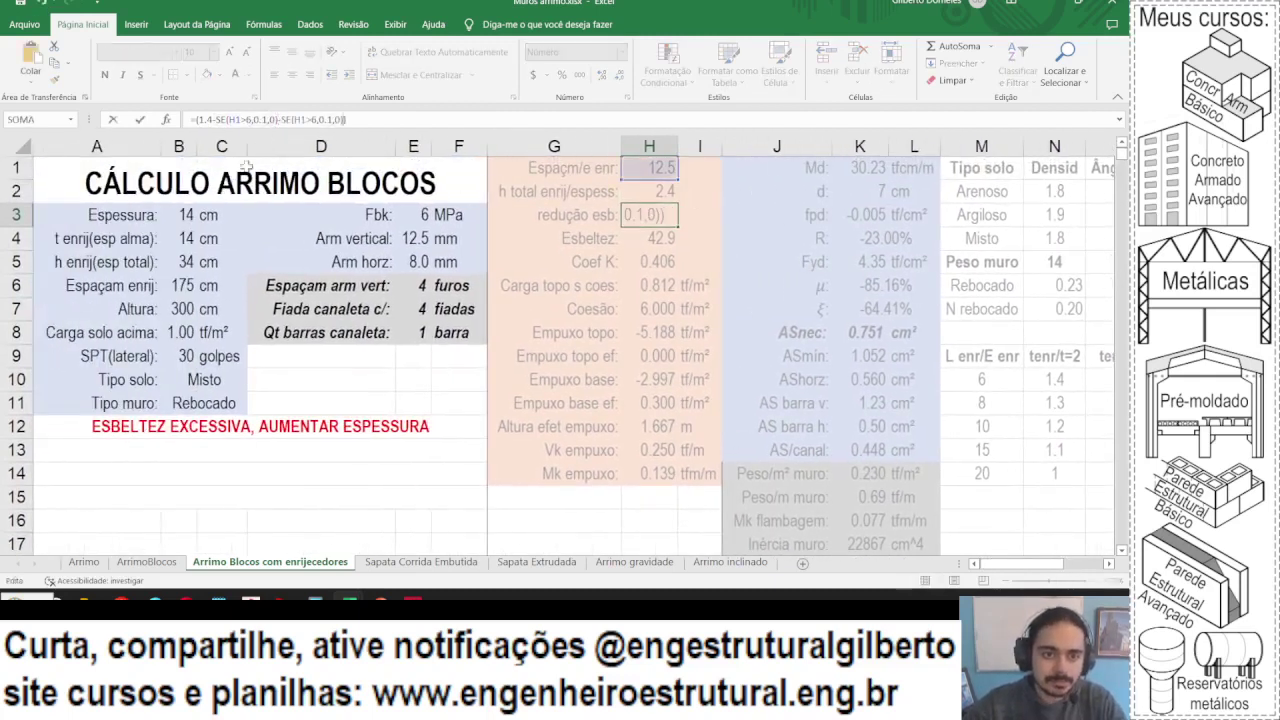
left_click(314, 119)
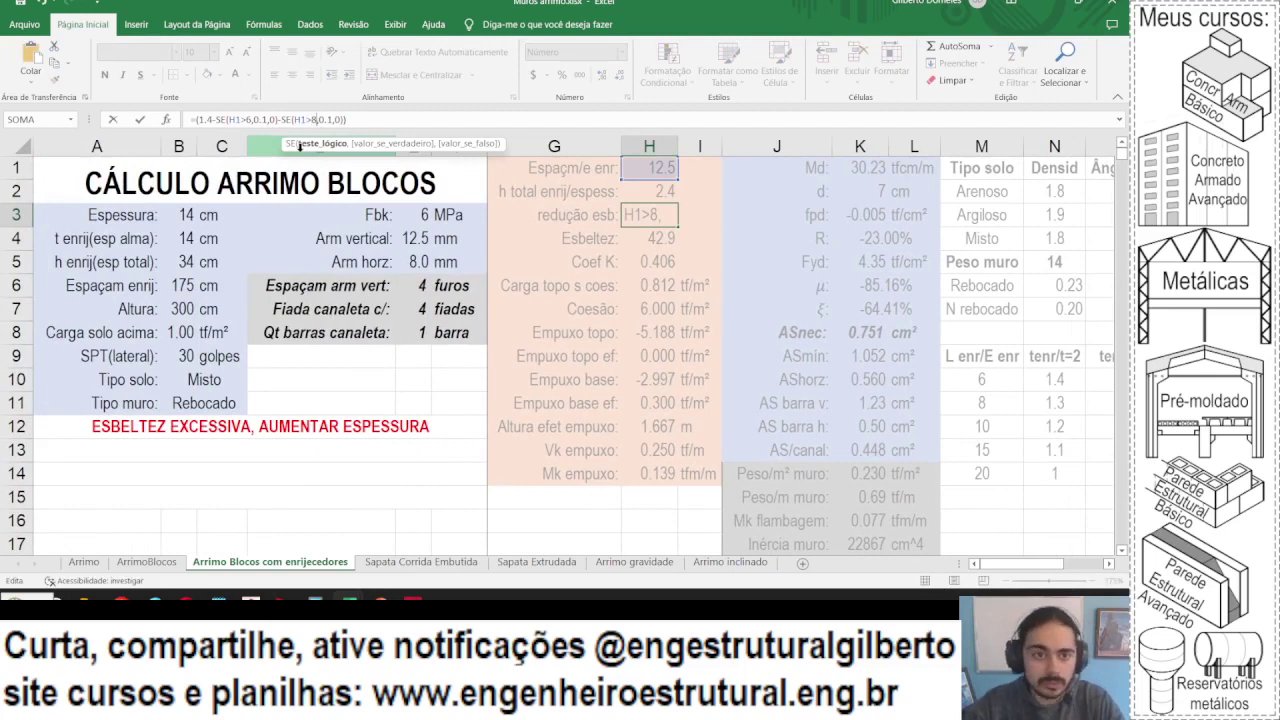
- Append the terms -SE(H1>10,0.1,0) and -SE(H1>15,0.1,0) inside the parentheses of the H3 formula
left_click(342, 118)
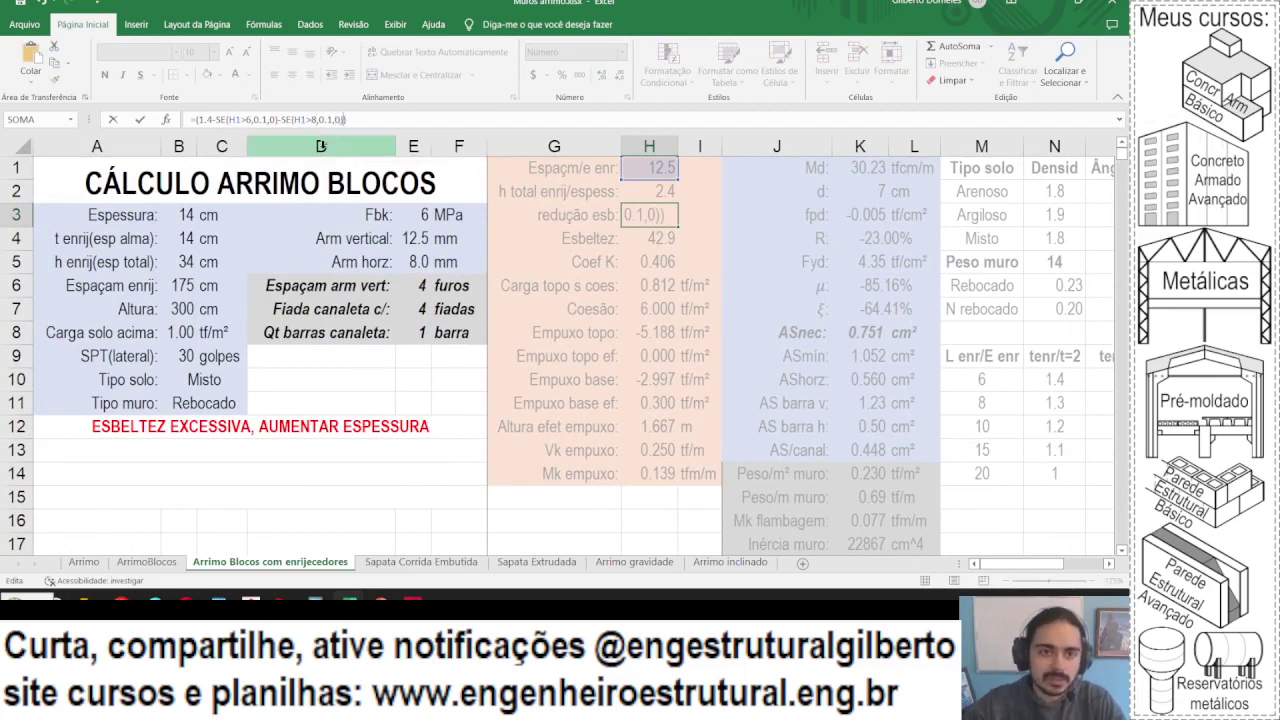
key("ctrl+v")
left_click(379, 119)
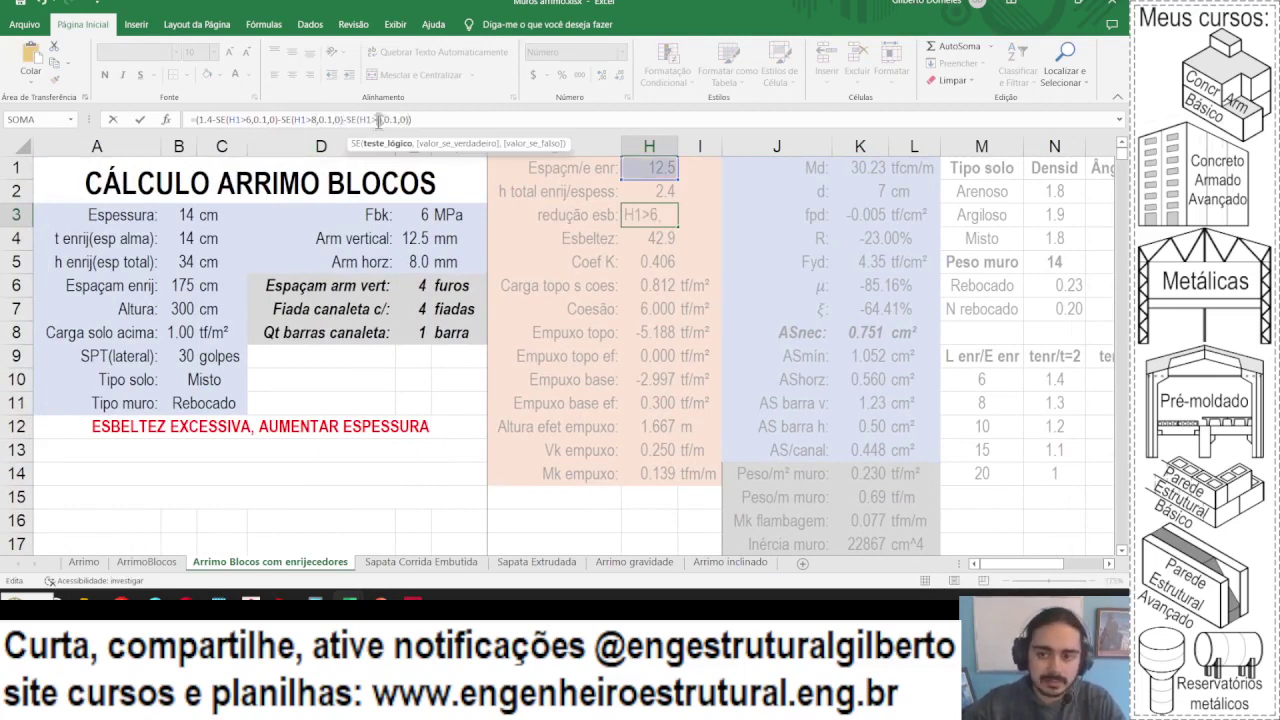
type("10")
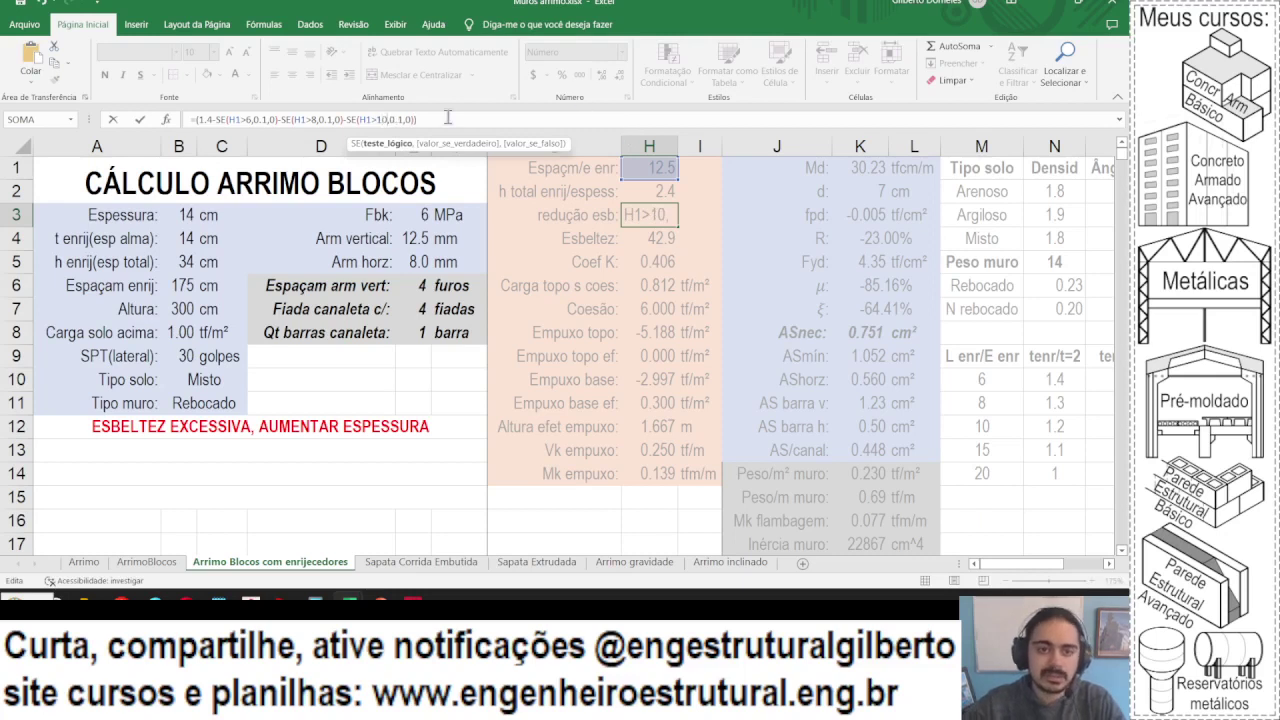
left_click(414, 119)
key("ctrl+v")
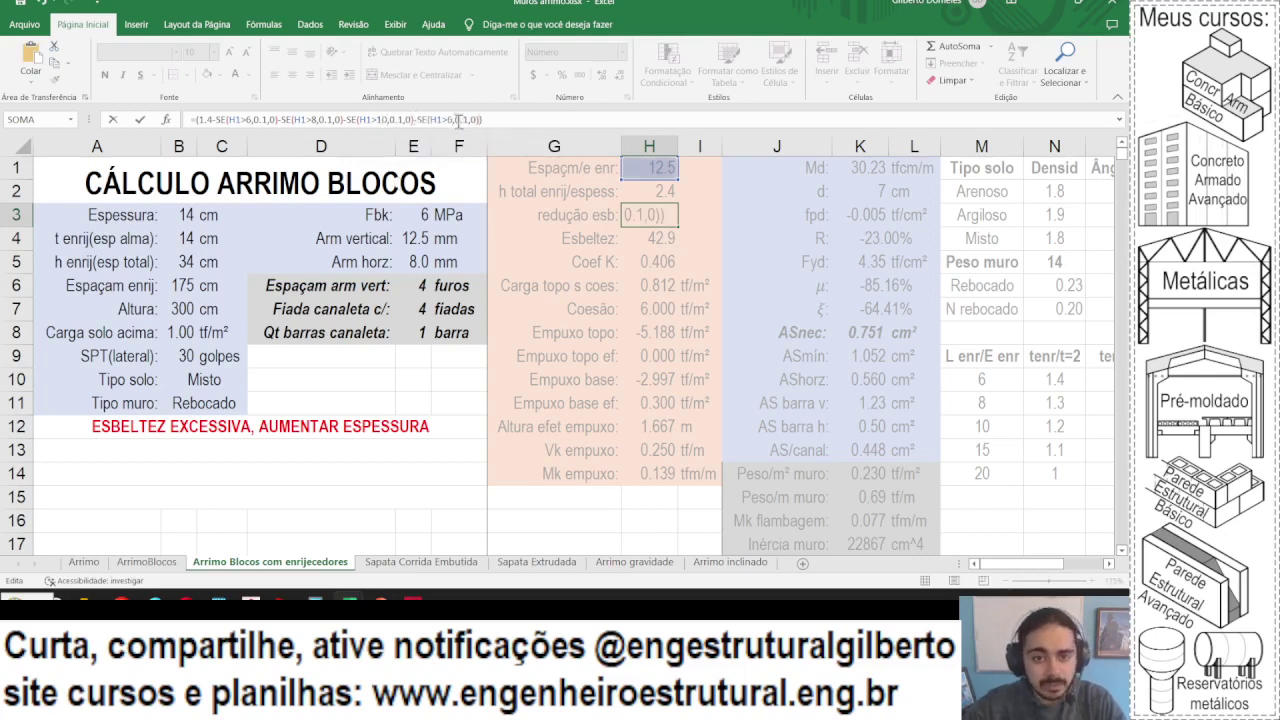
left_click(450, 120)
type("15")
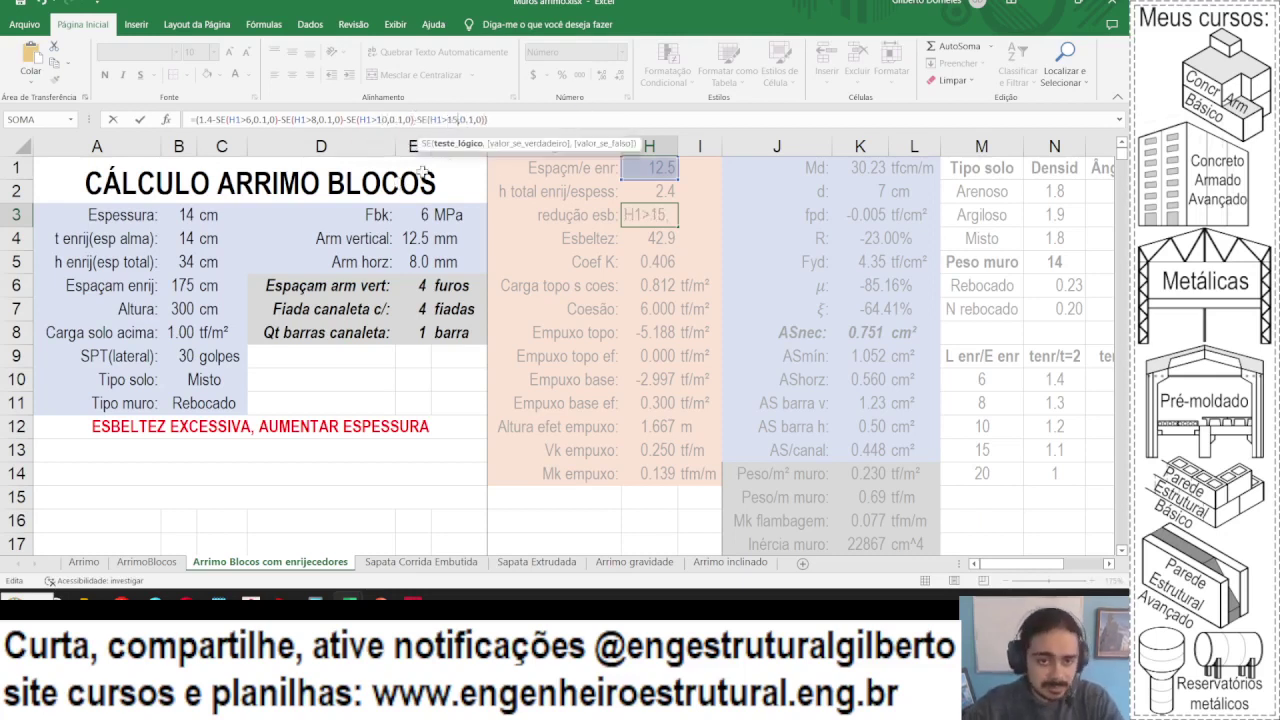
left_click(483, 121)
key("ctrl+v")
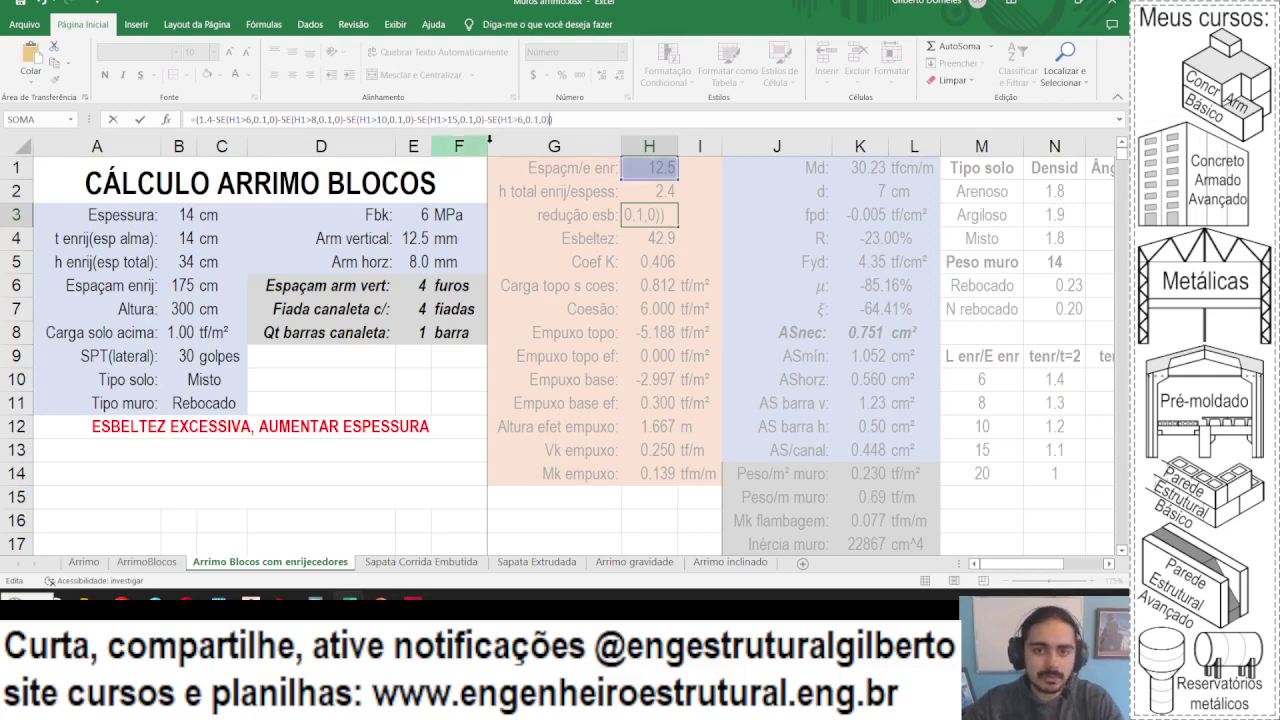
left_click(522, 120)
key("BackSpace")
type("20")
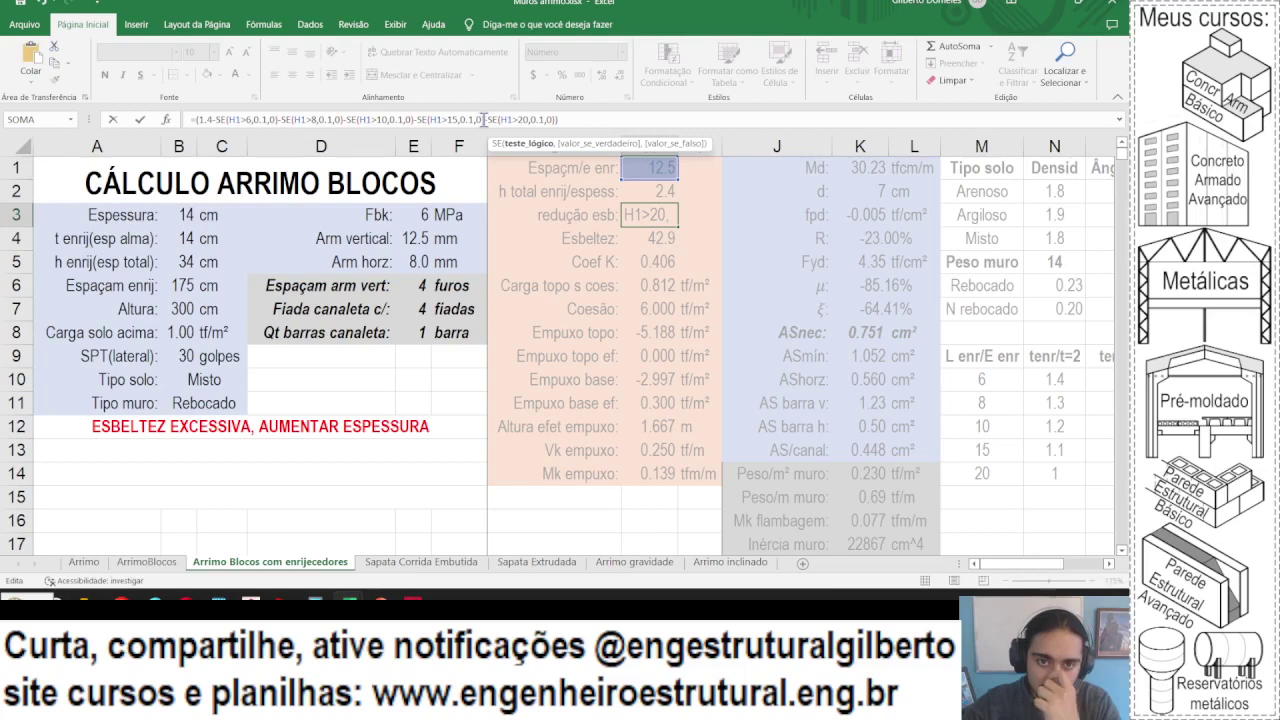
left_click_drag(485, 120, 557, 120)
key("Delete")
- Commit the extended reduction formula in H3 and show its result with two decimals
key("Return")
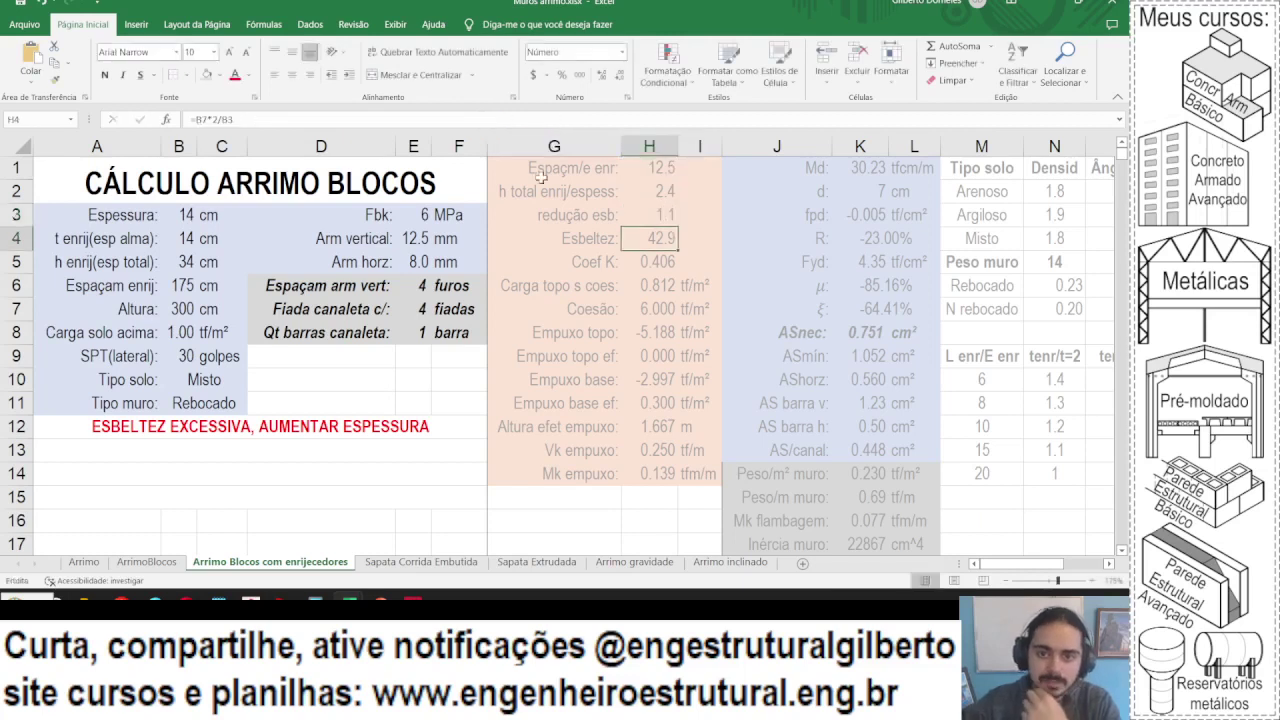
key("Up")
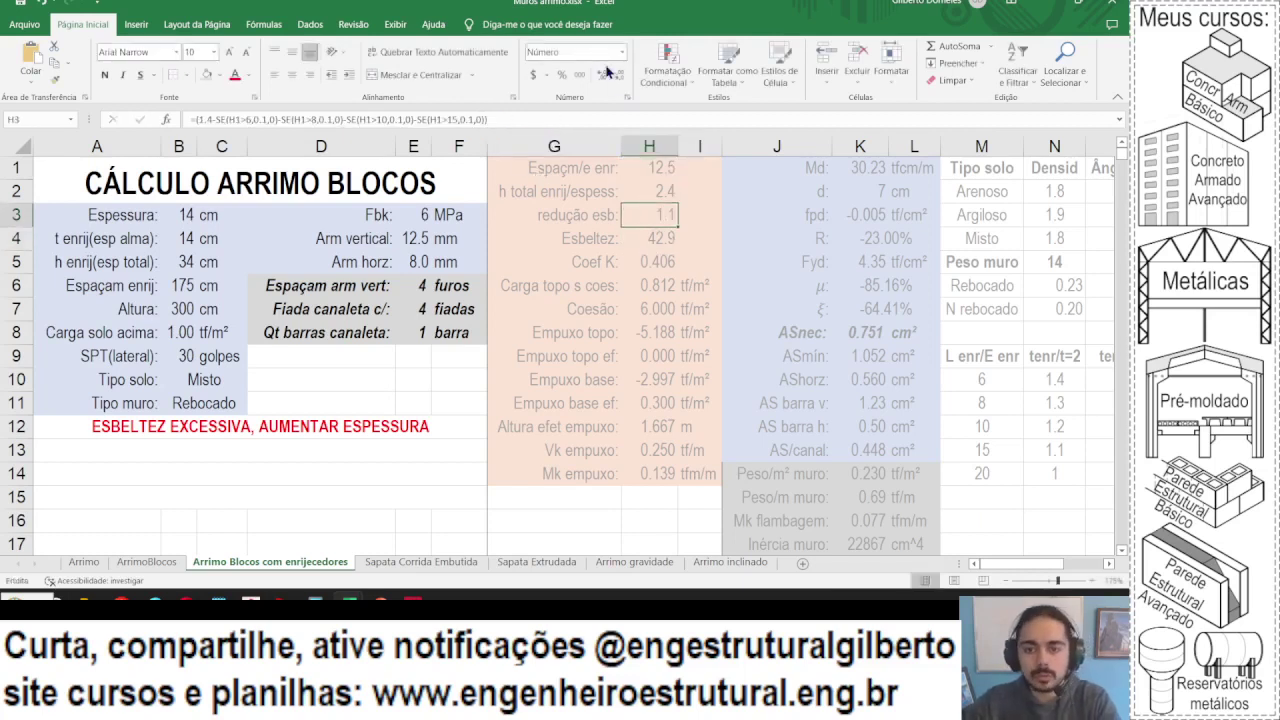
left_click(604, 76)
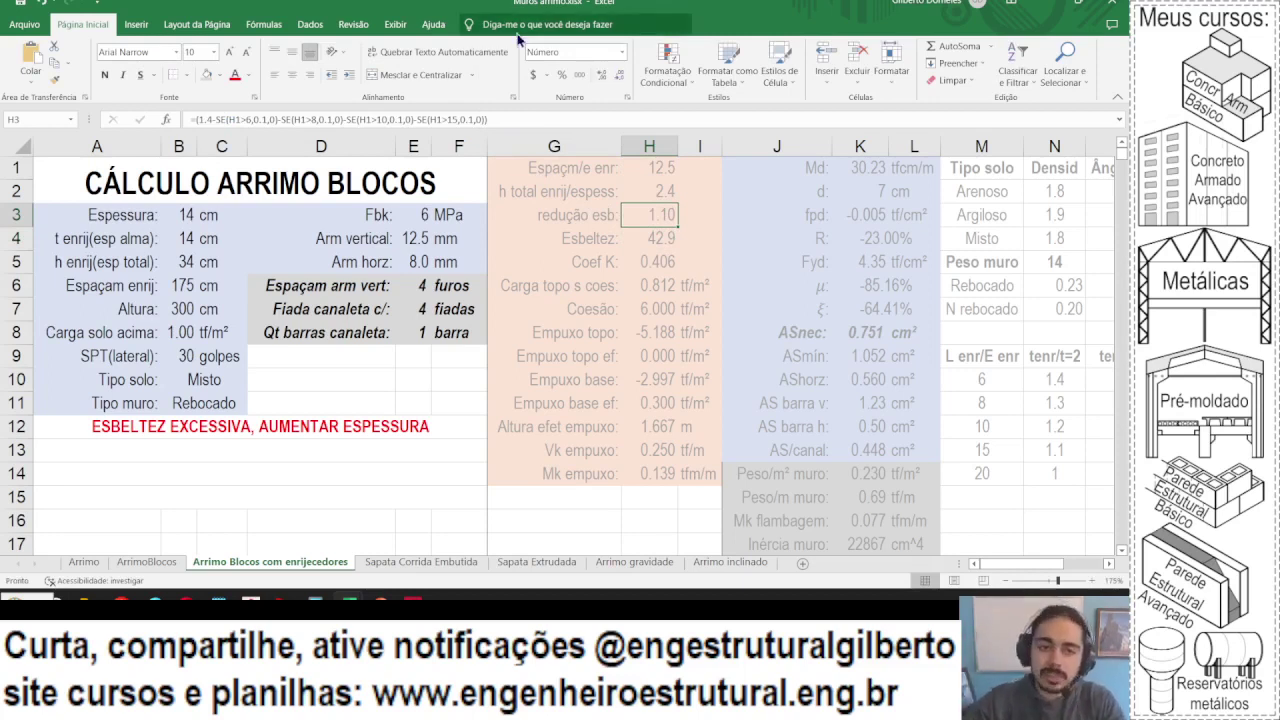
- Change the four H1 thresholds in the H3 reduction formula to 7, 9, 12 and 18
left_click(247, 122)
key("BackSpace")
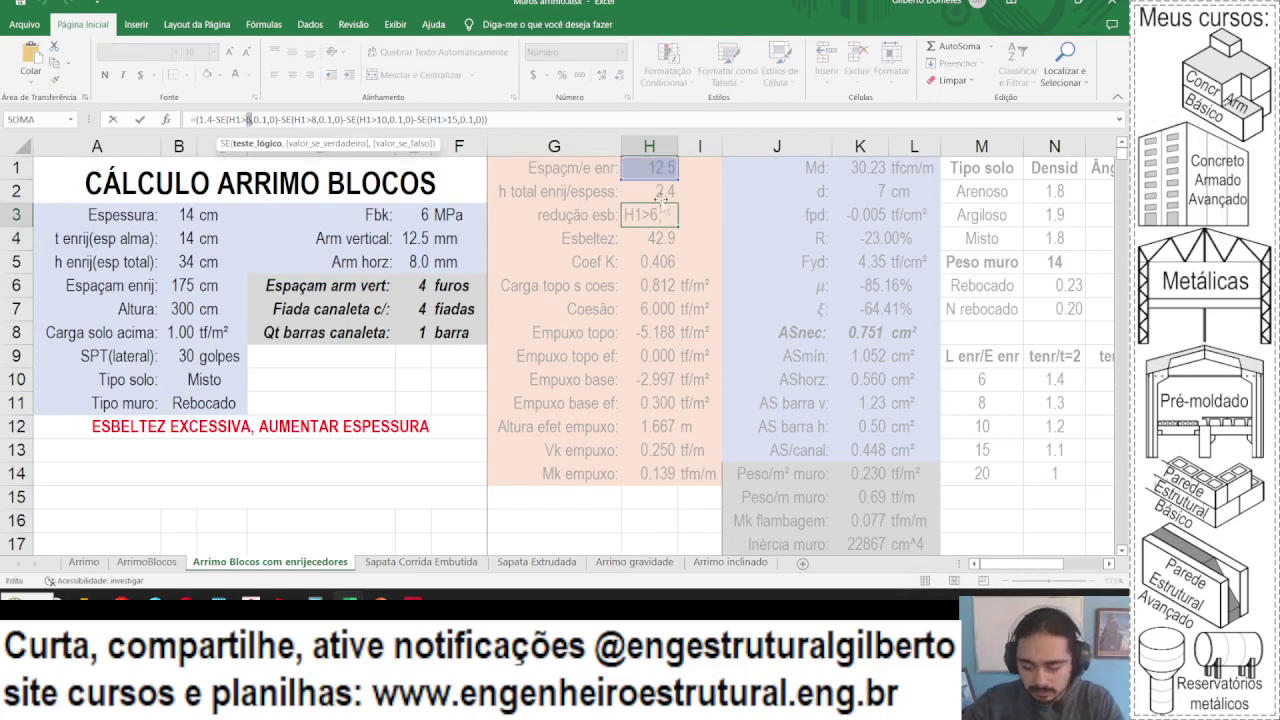
type("7")
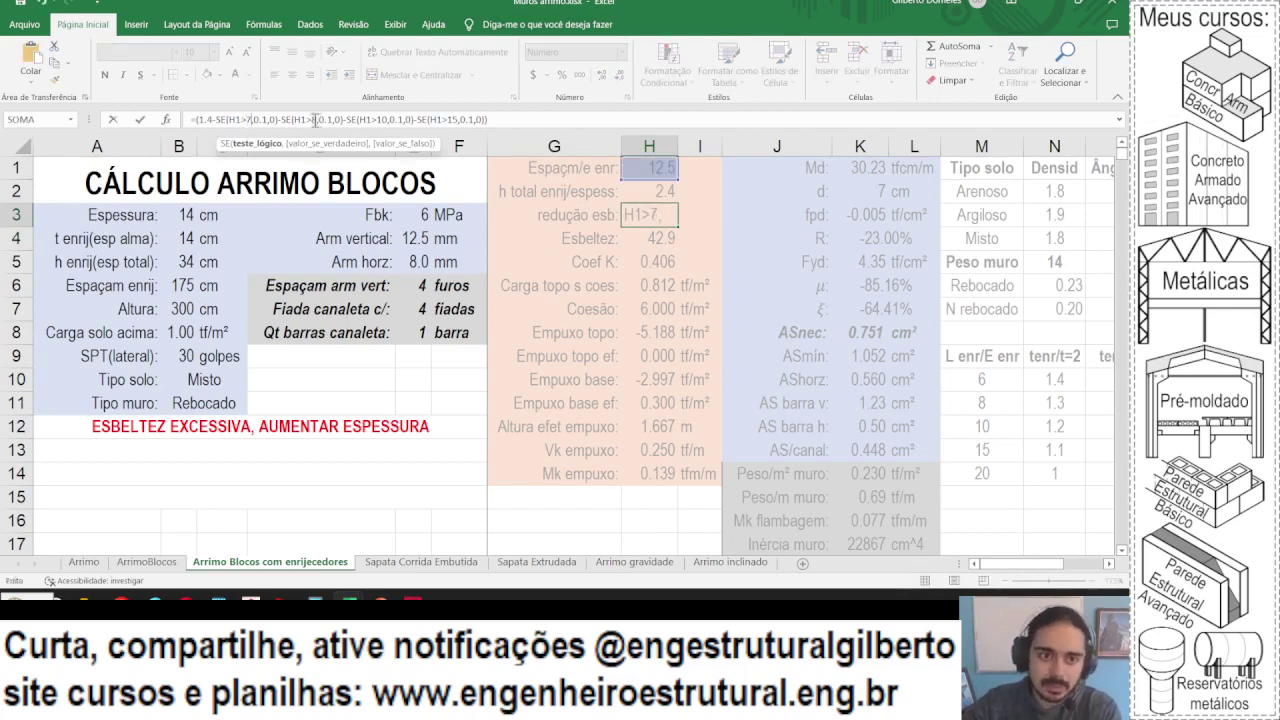
left_click(318, 120)
key("BackSpace")
type("9")
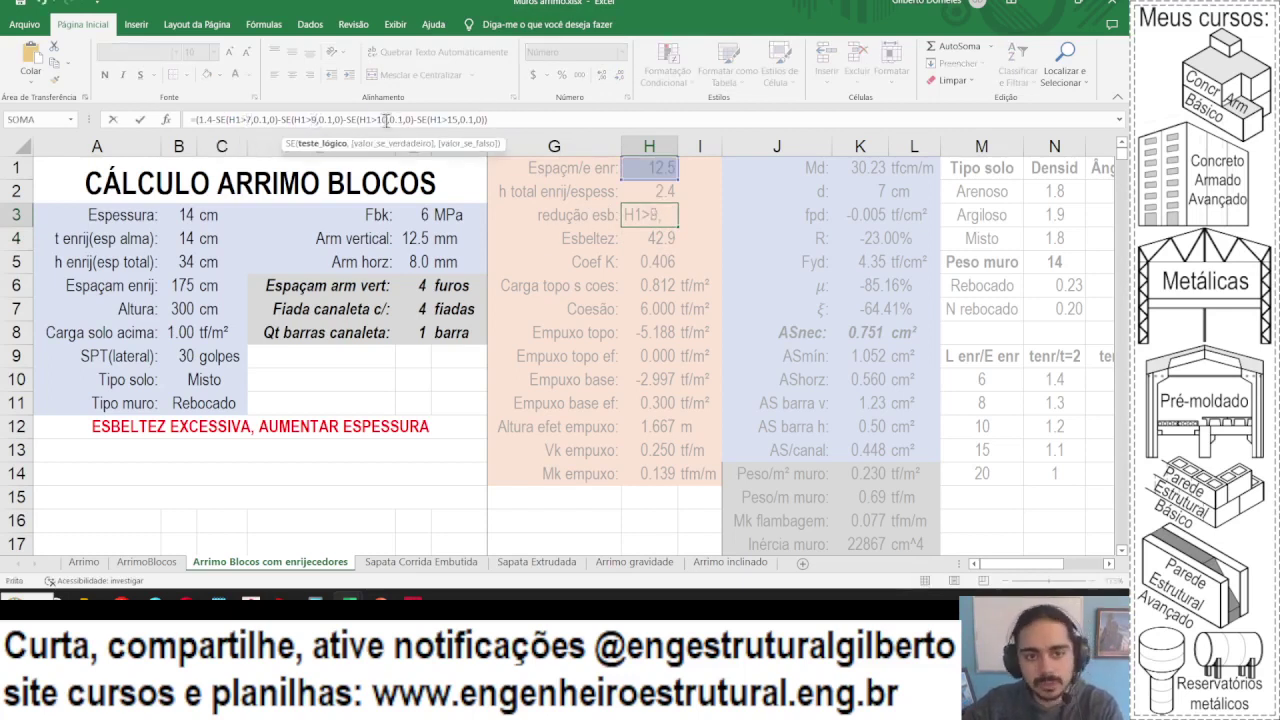
left_click(383, 120)
key("BackSpace")
type("2")
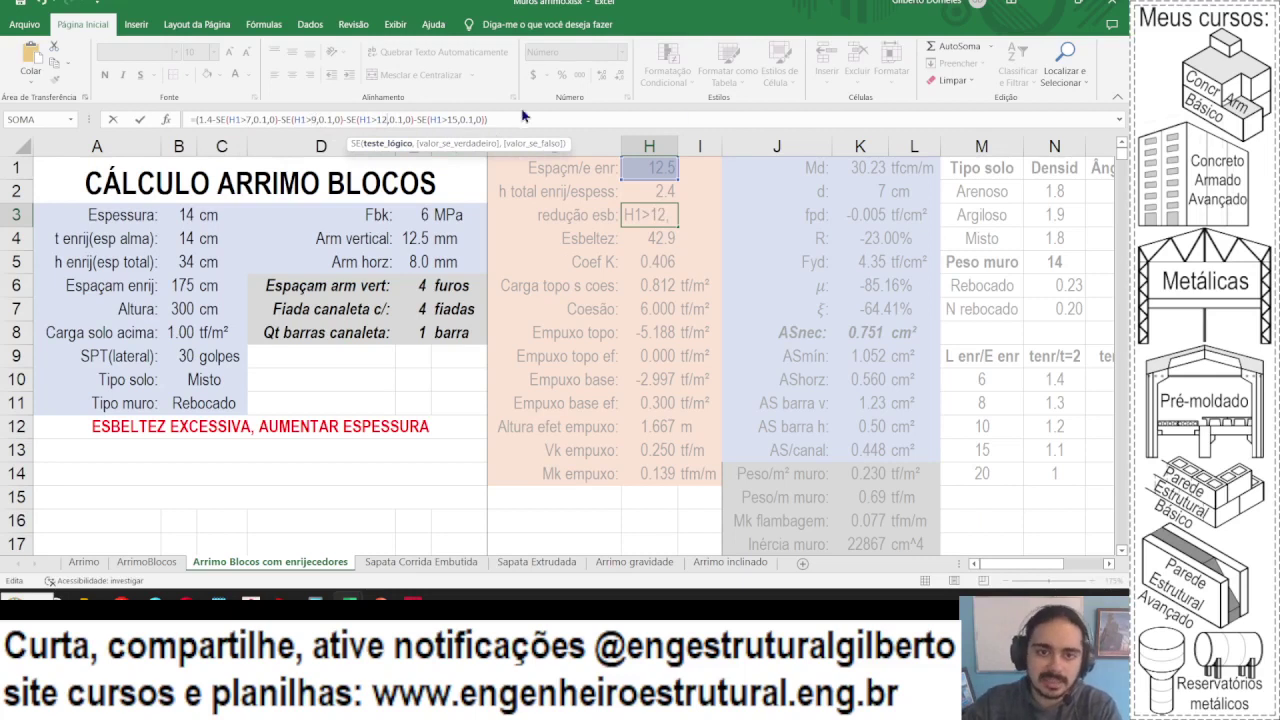
left_click(462, 120)
key("BackSpace")
type("8")
key("ctrl+Return")
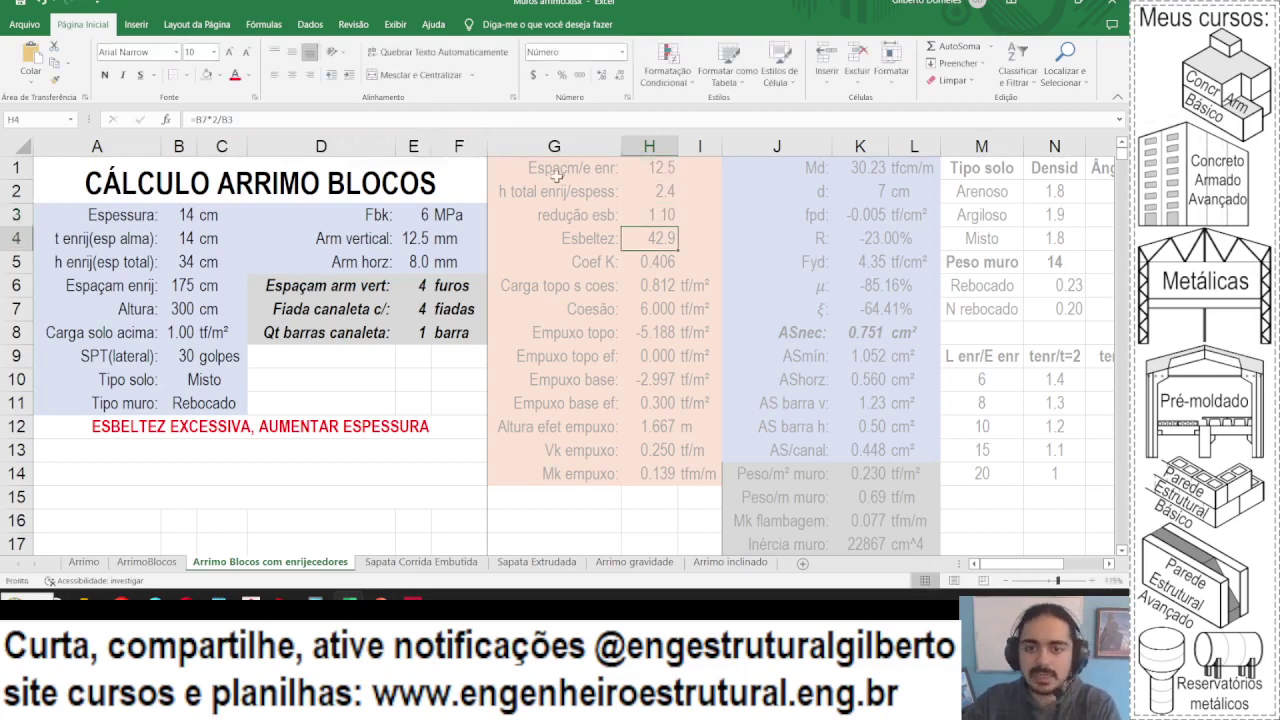
- Check the tenr/t=2 coefficients and raise the parenthesised expression in H3 to the power (H2-1)
scroll(581, 262, "right", 1)
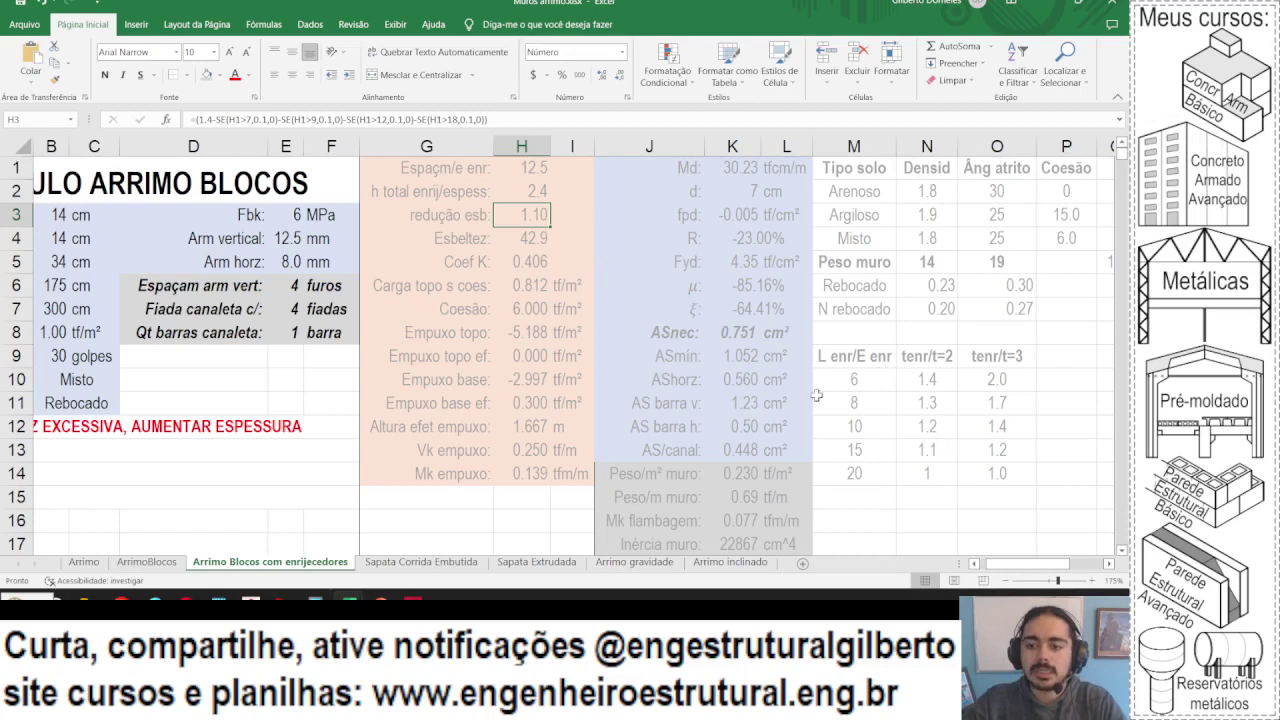
left_click_drag(927, 379, 927, 473)
left_click(921, 473)
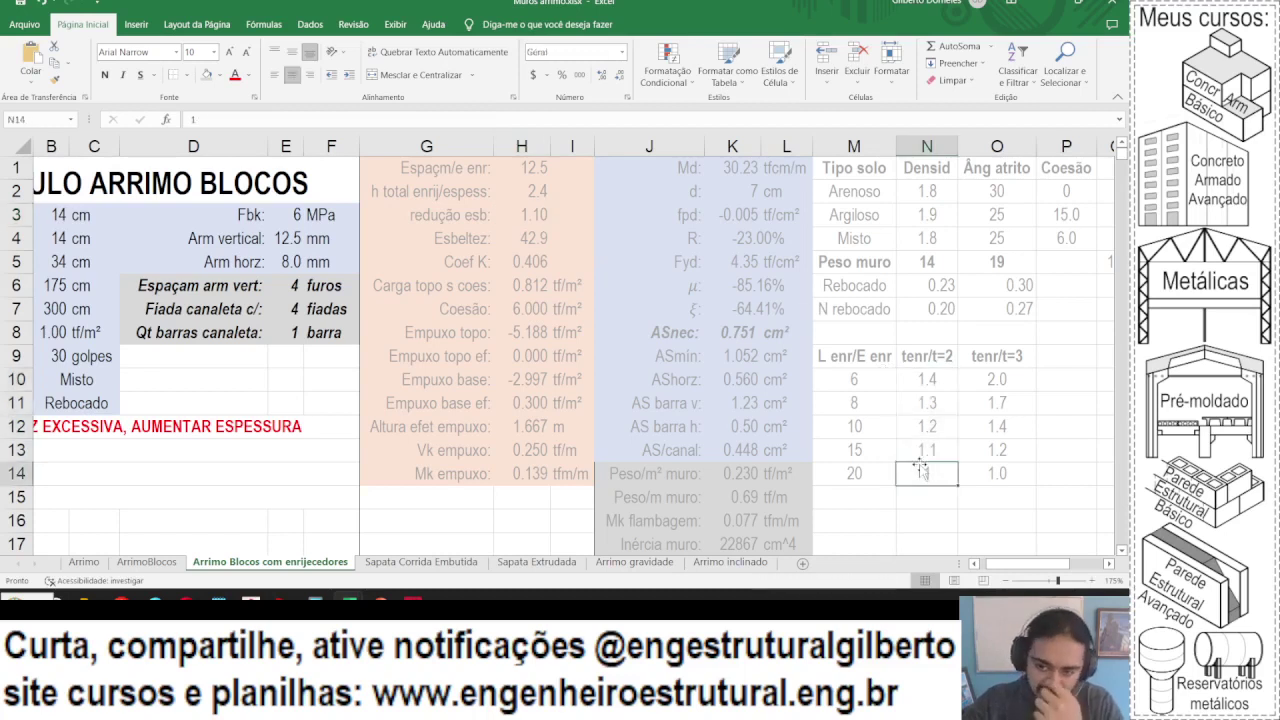
left_click(524, 212)
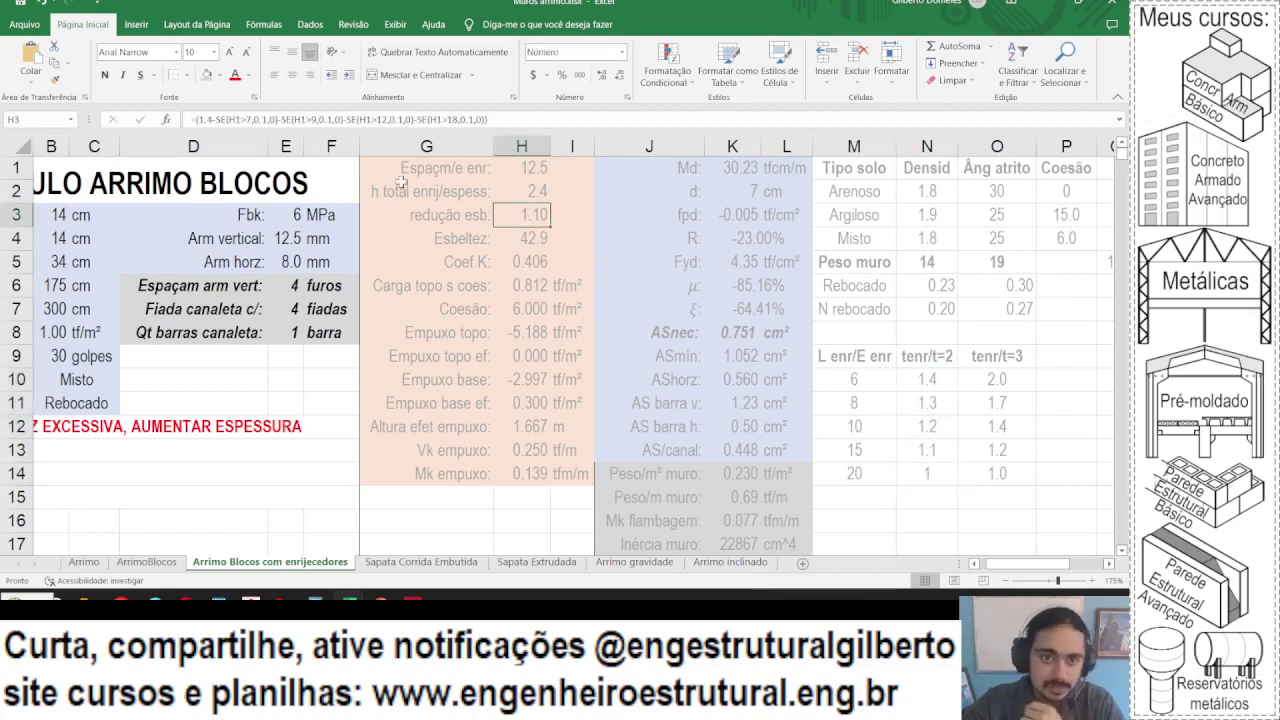
left_click(561, 123)
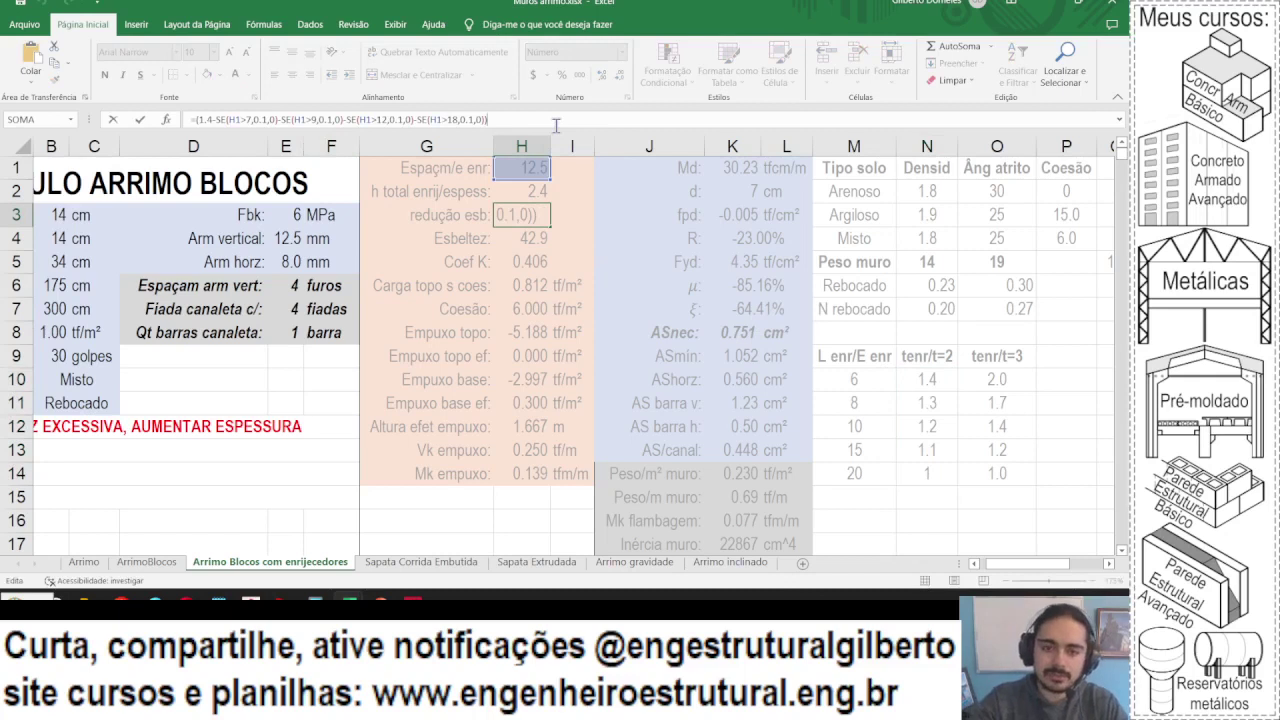
type("^(")
left_click(527, 196)
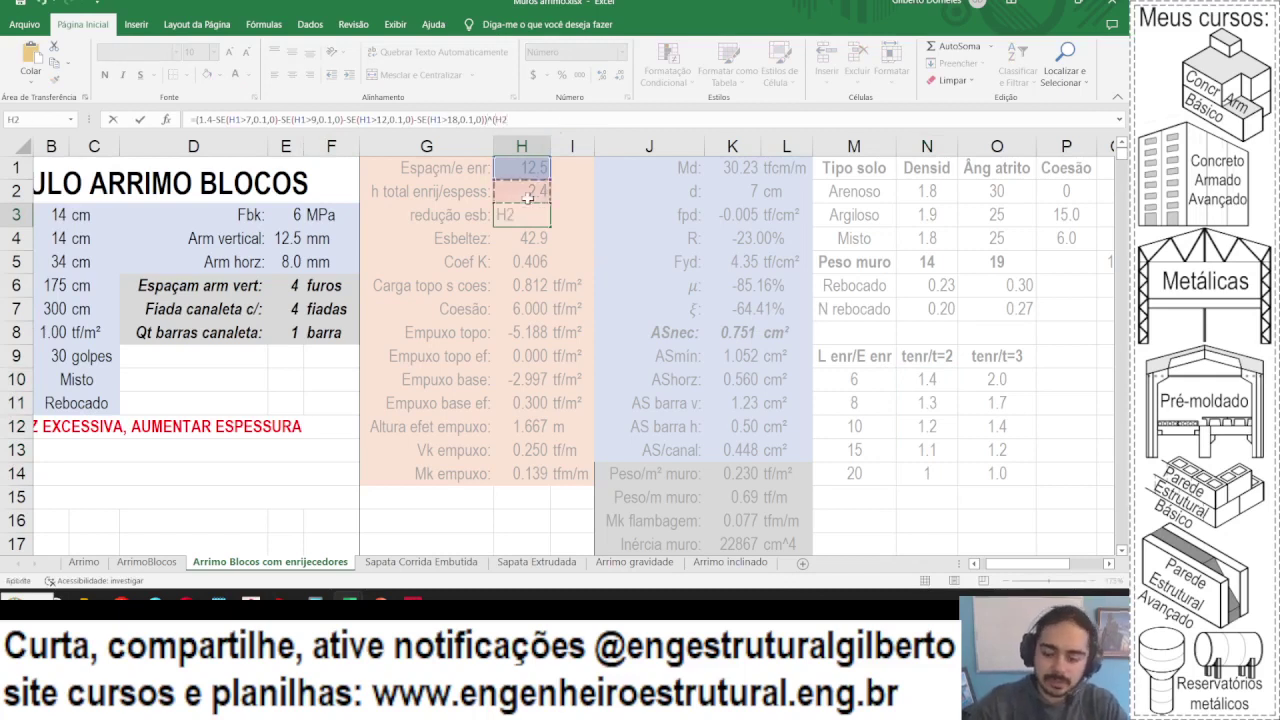
type("-1)")
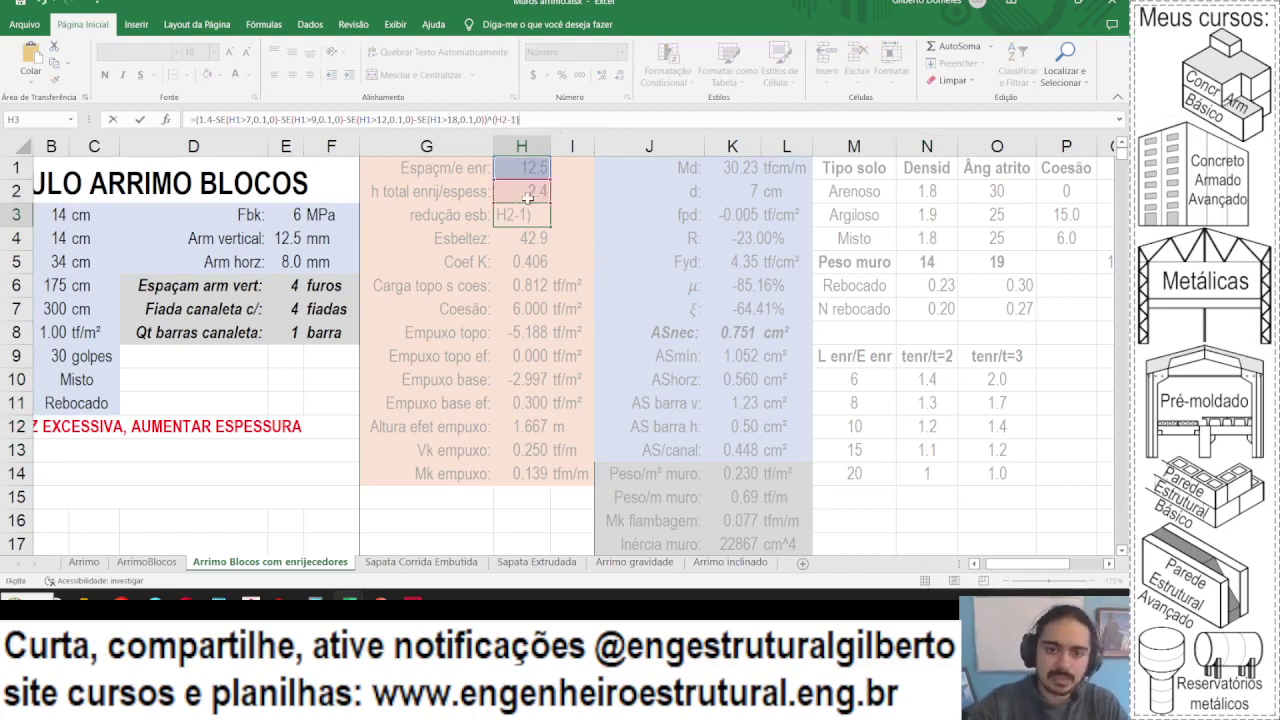
key("ctrl+Return")
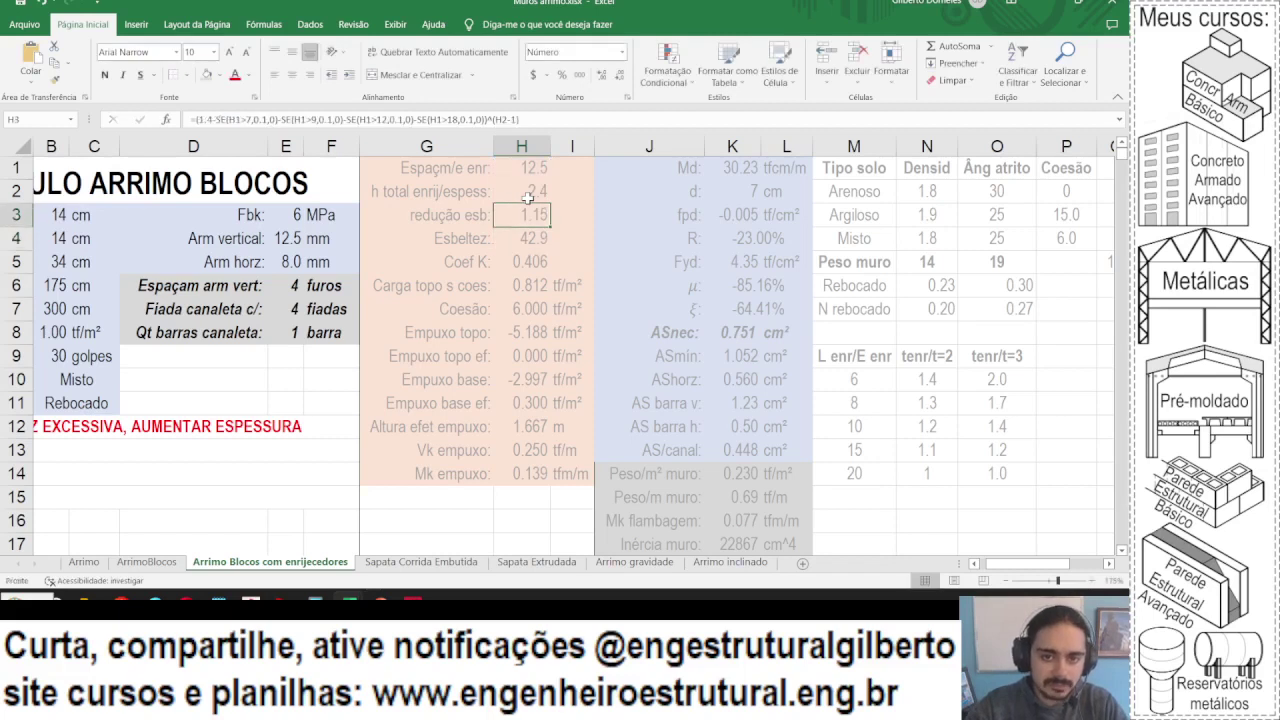
- Undo and restore the (H2-1) exponent in H3 to compare the reduction with and without it
left_click(471, 120)
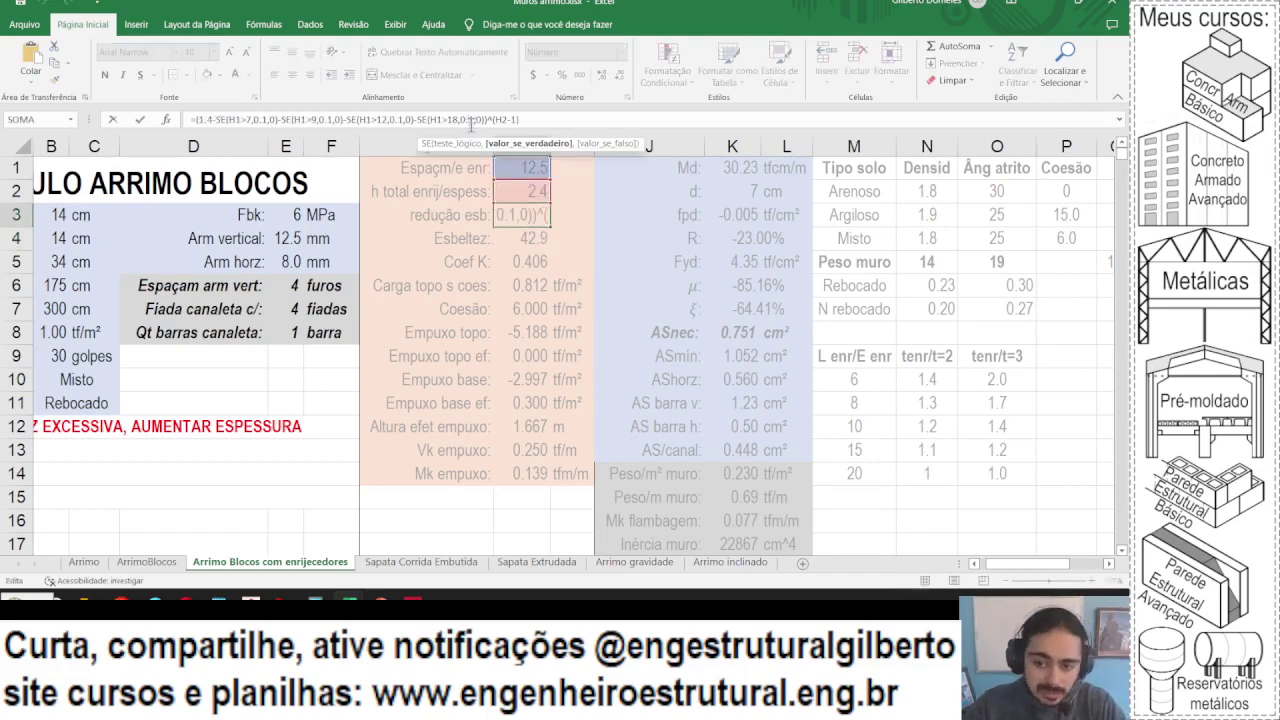
key("Escape")
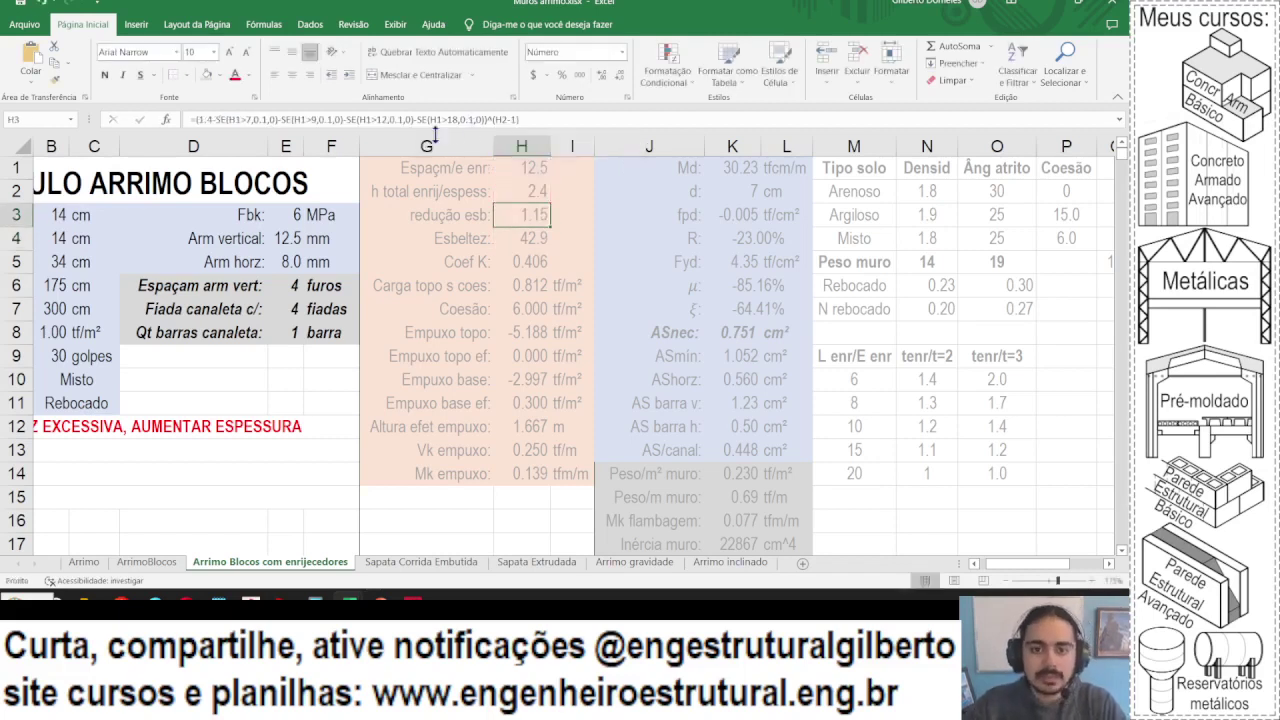
key("ctrl+z")
key("ctrl+y")
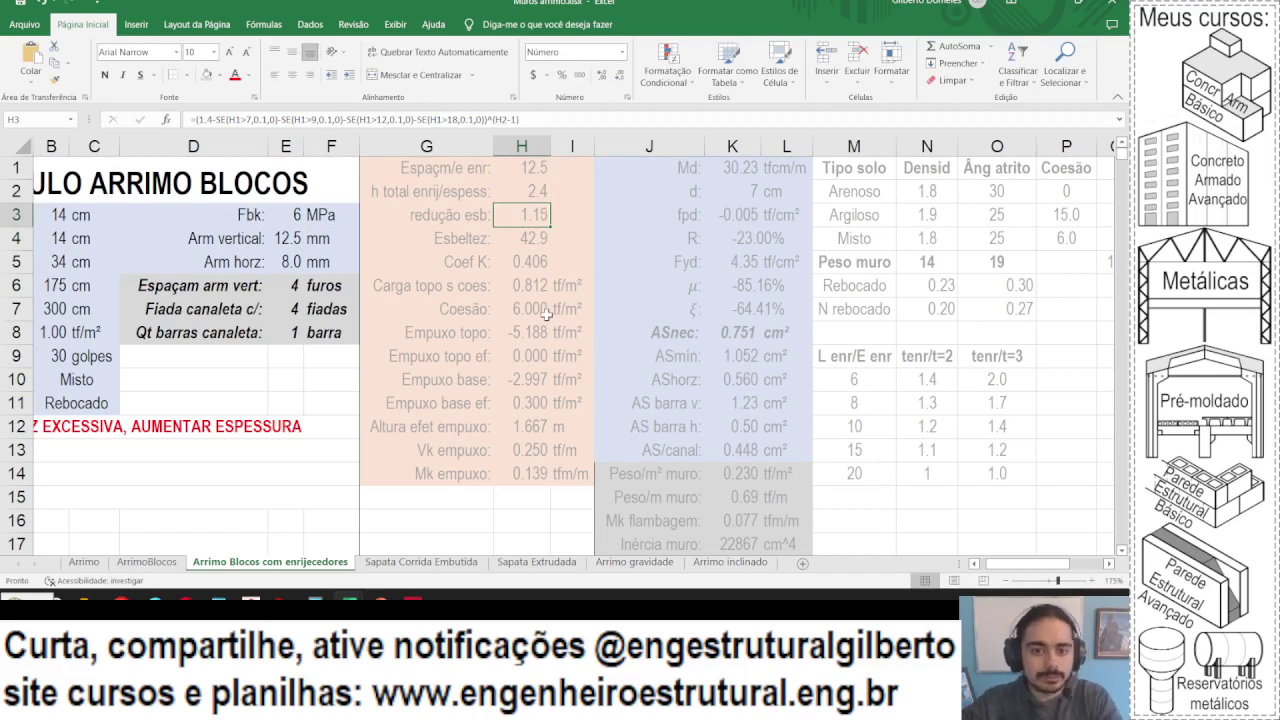
- Divide the Esbeltez formula in H4 by the reduction factor so that it reads =B7*2/B3/H3
left_click(520, 238)
left_click(302, 118)
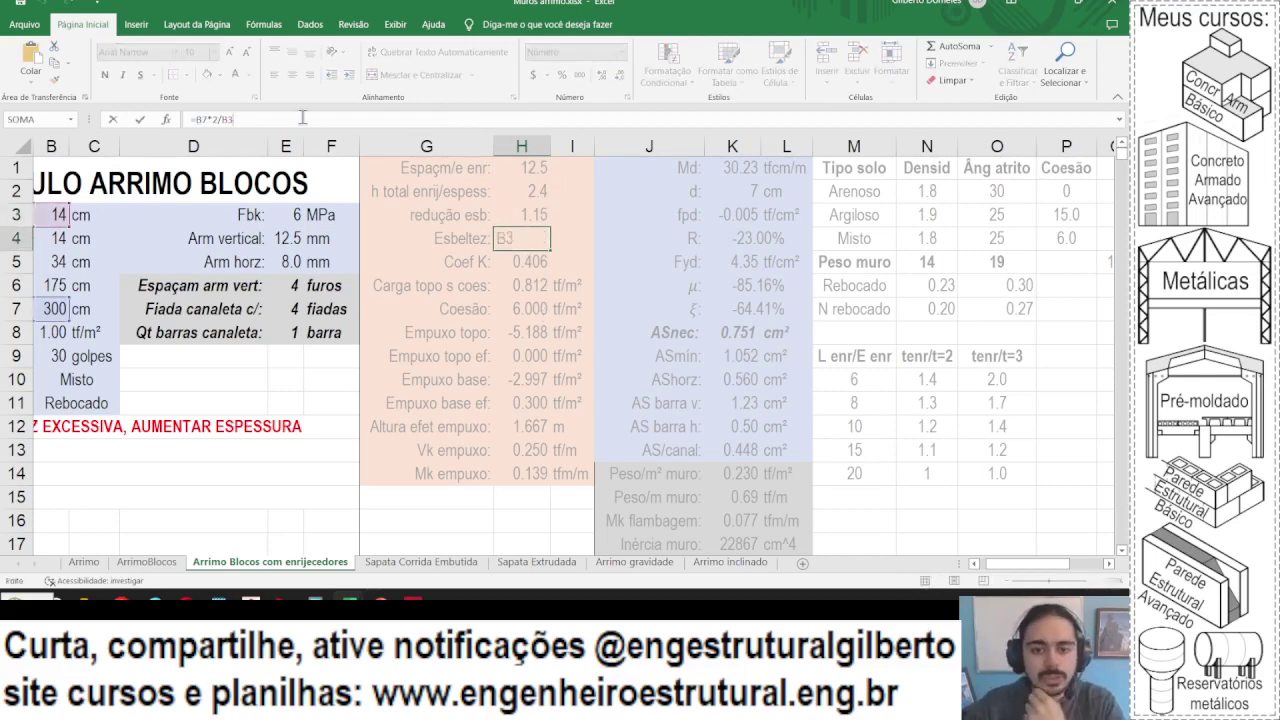
type("/")
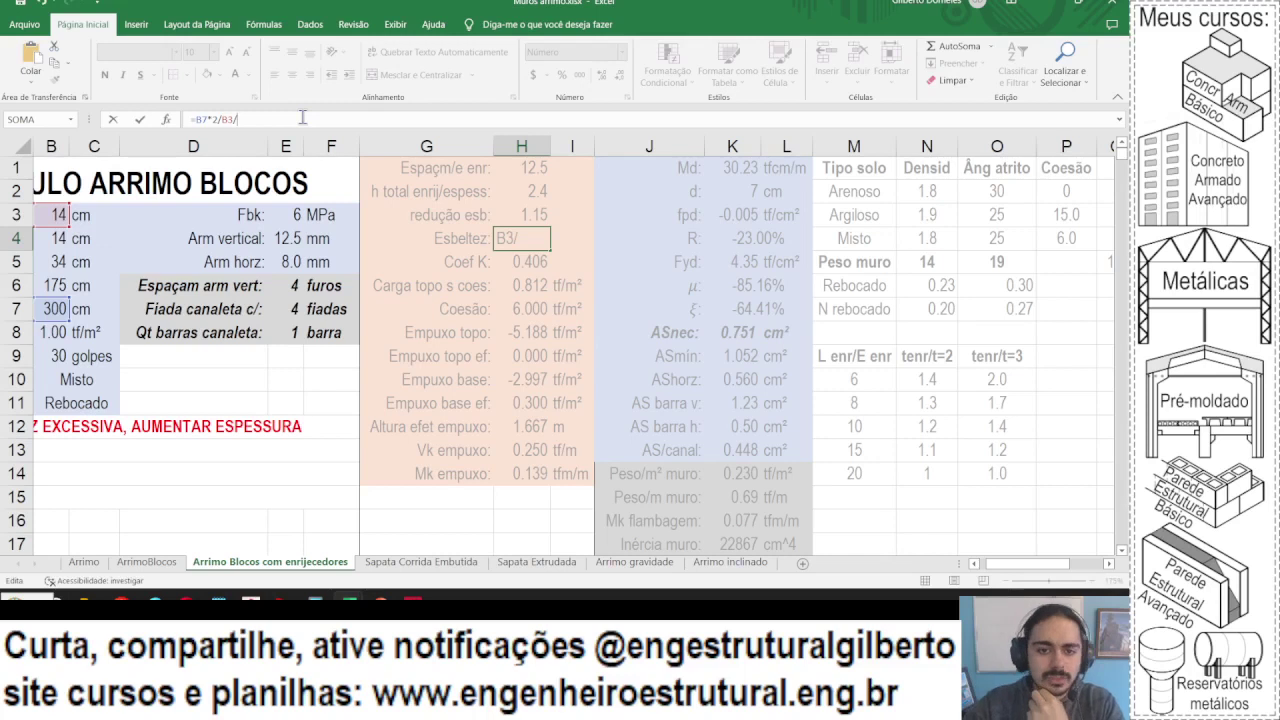
left_click(509, 218)
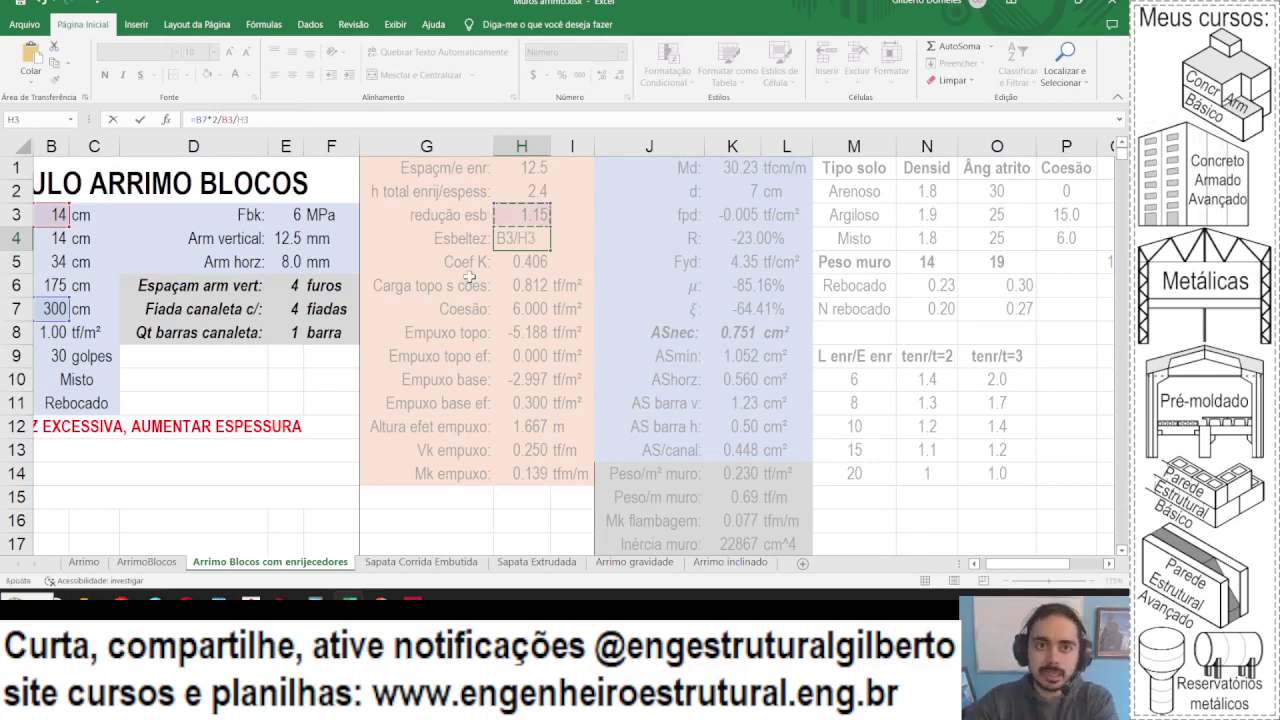
key("Return")
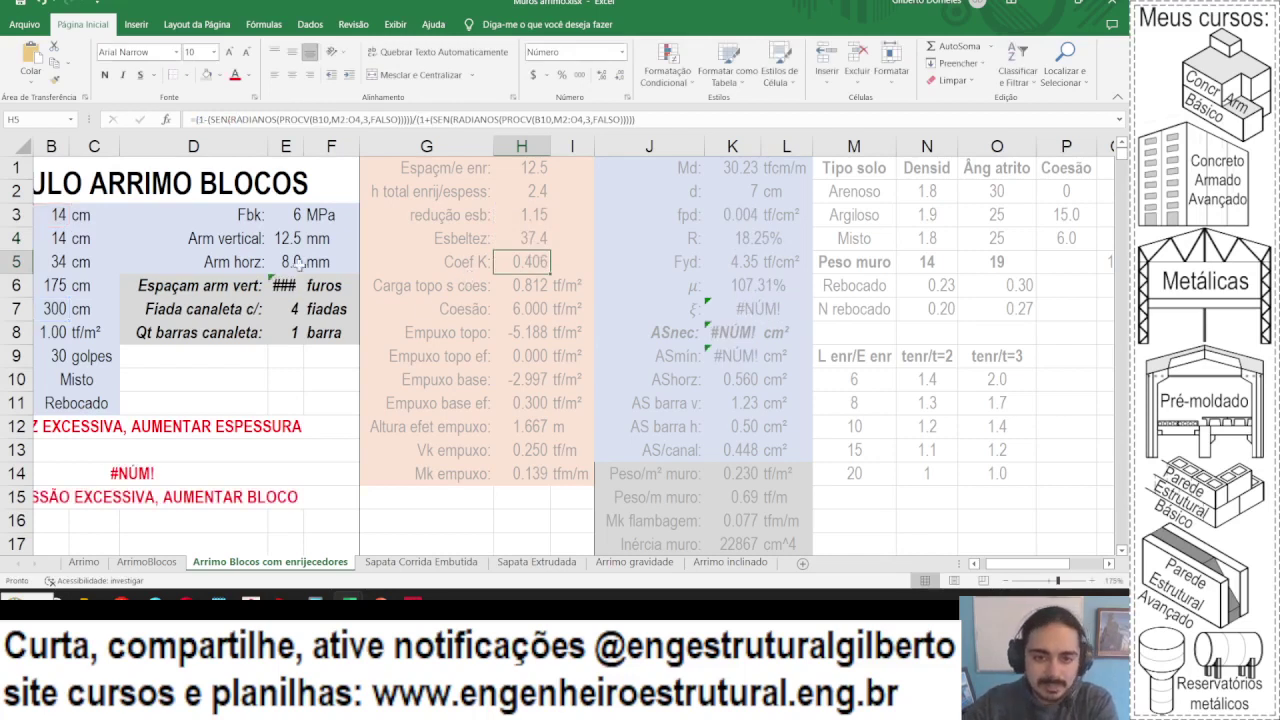
scroll(485, 278, "left", 2)
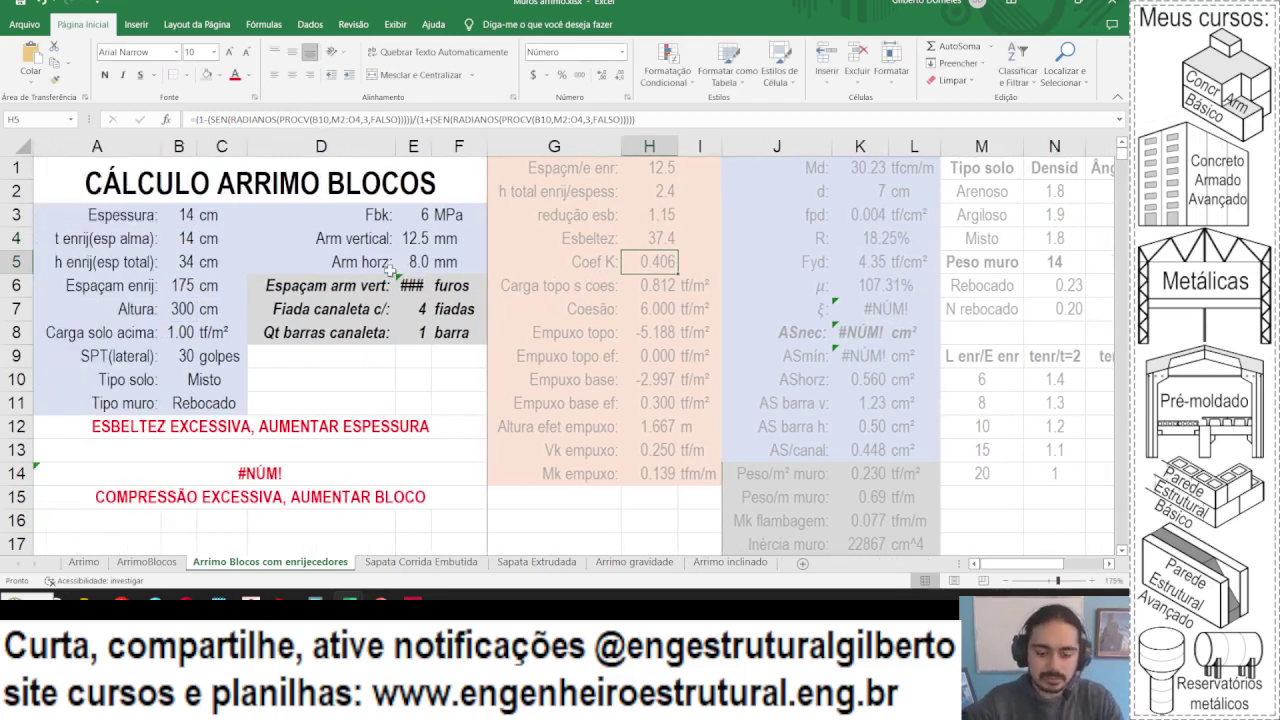
- Undo and restore the division by H3 in the Esbeltez formula to compare the results with and without the reduction
key("ctrl+z")
key("ctrl+y")
key("ctrl+z")
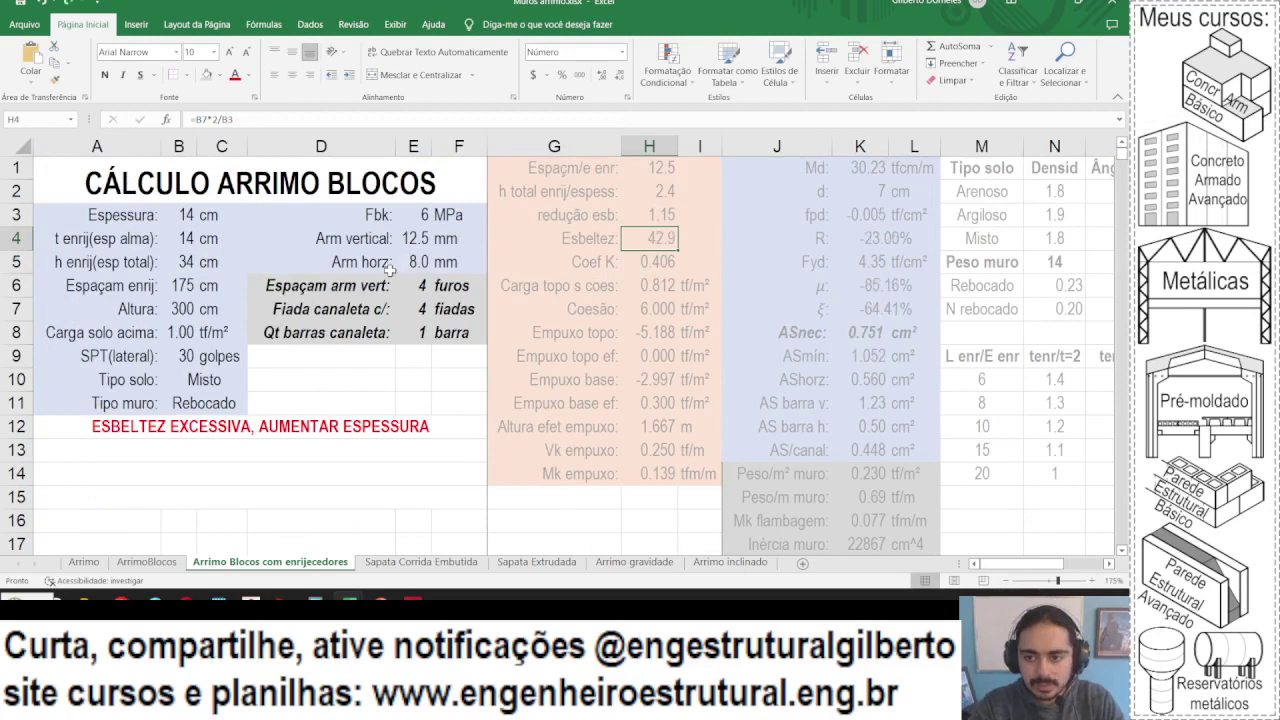
key("ctrl+y")
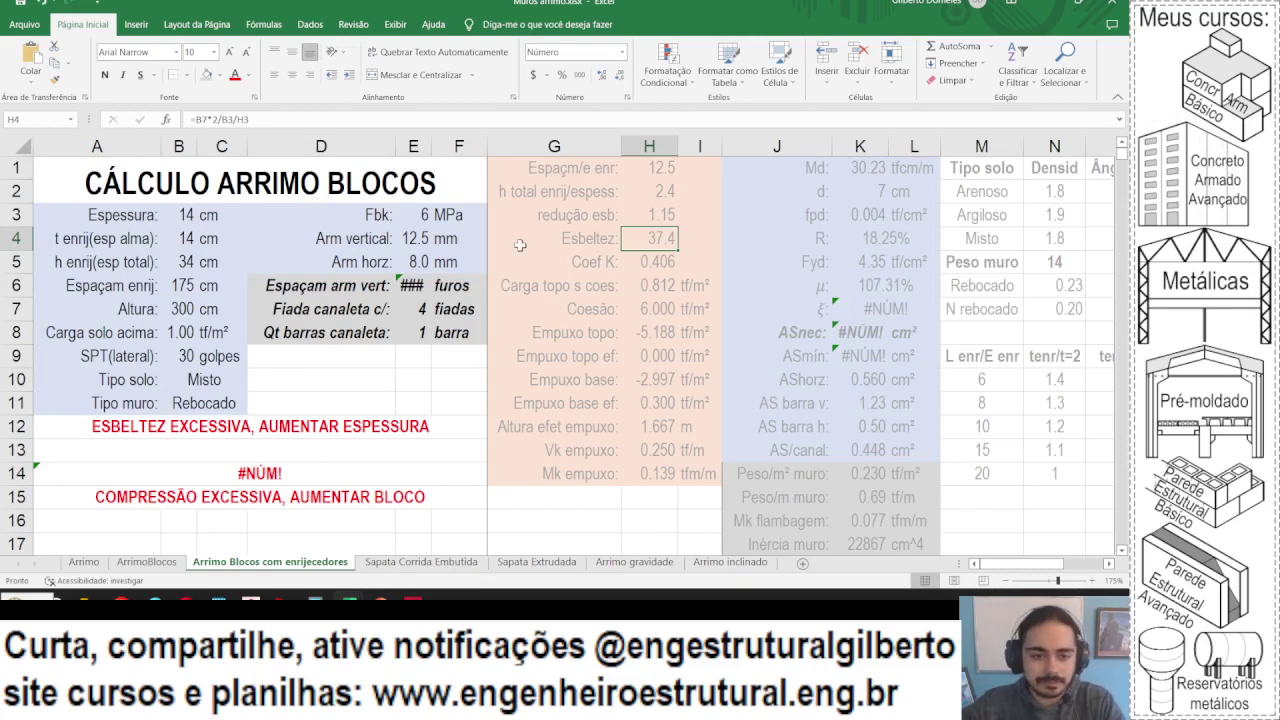
- Inspect the excessive-slenderness warning formula in row 12 to check the limit applied to H4
scroll(318, 315, "down", 1)
left_click(296, 349)
left_click(326, 122)
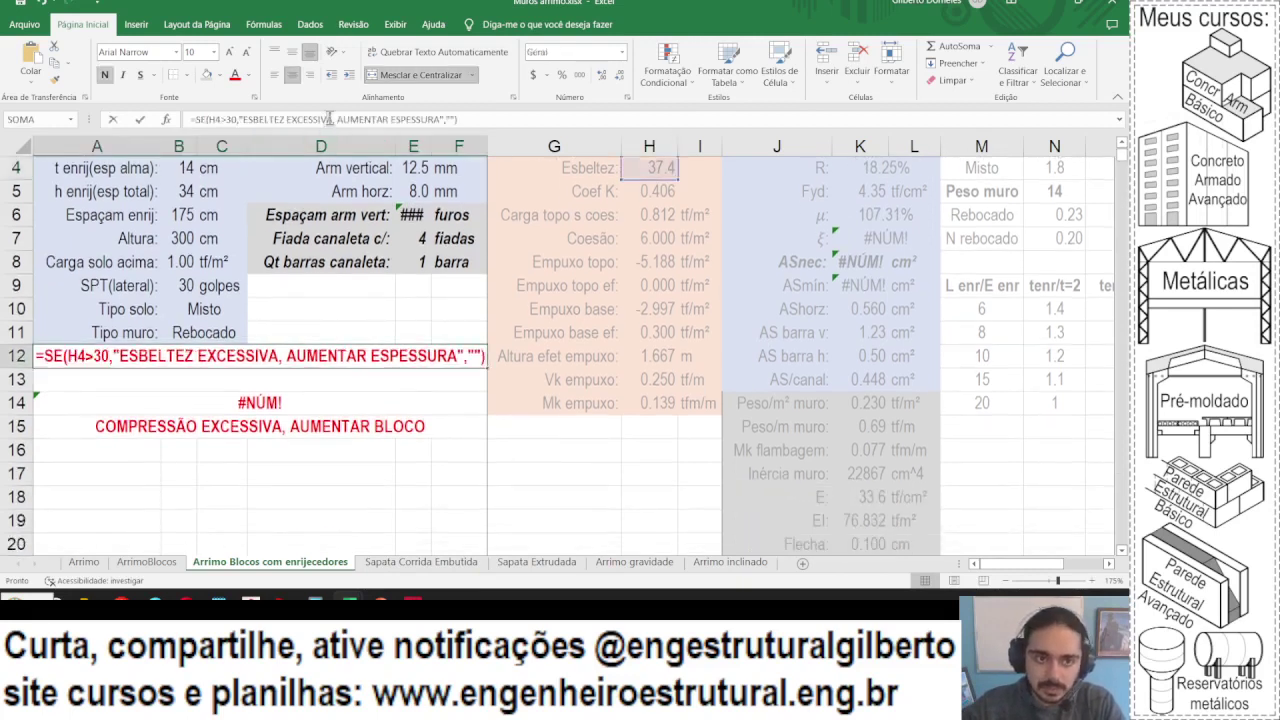
scroll(405, 316, "up", 1)
key("Return")
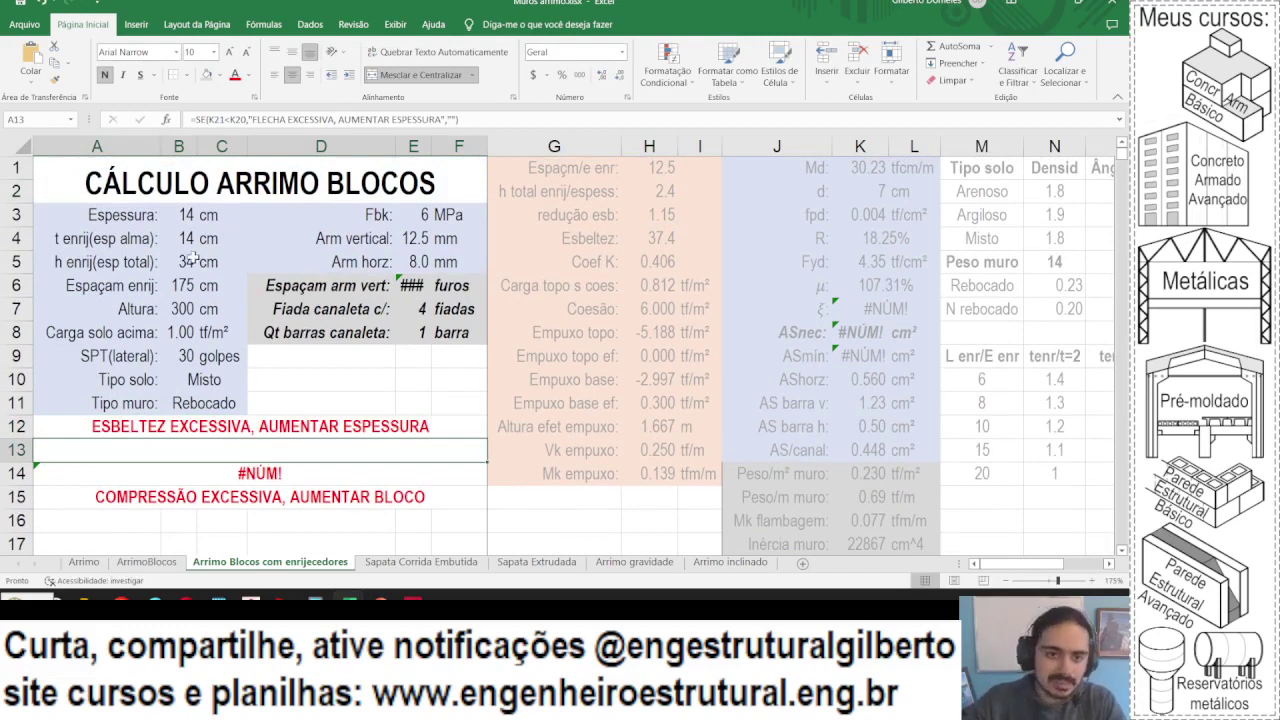
- Cap the exponent in the H3 reduction formula at 2 by changing it to mínimo(H2-1,2)
middle_click(420, 287)
left_click(496, 238)
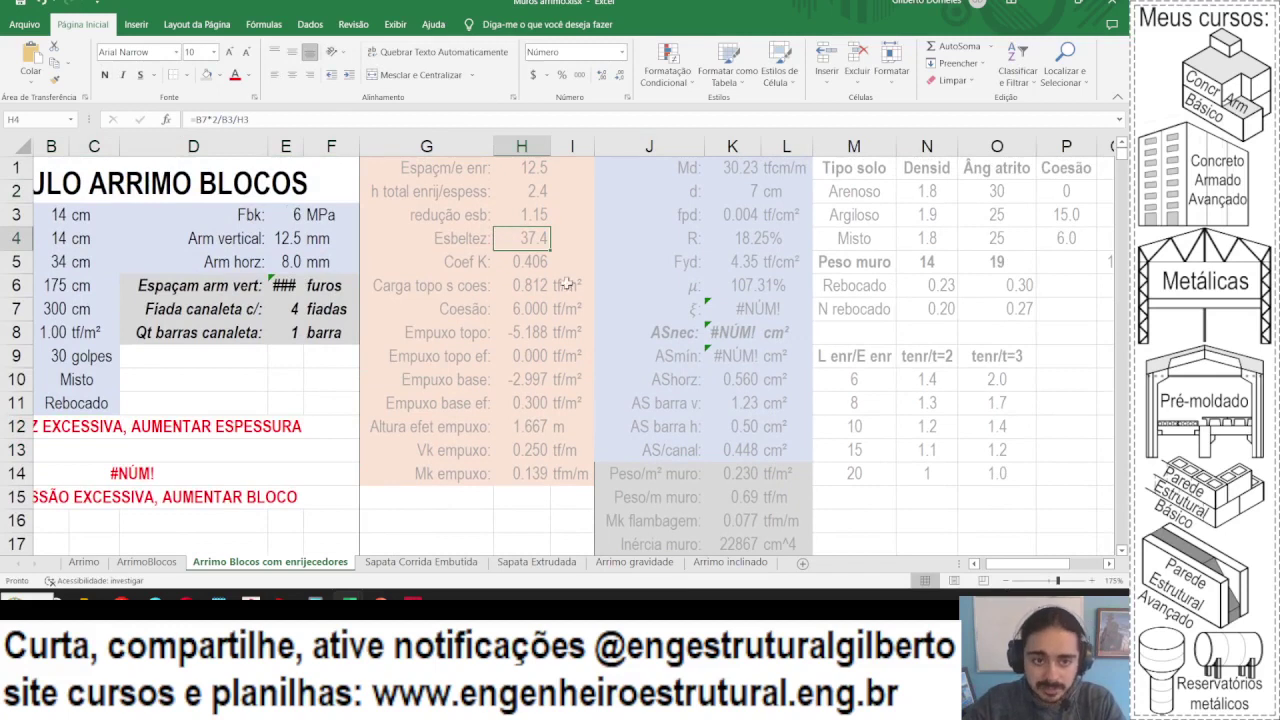
left_click(521, 215)
left_click(489, 119)
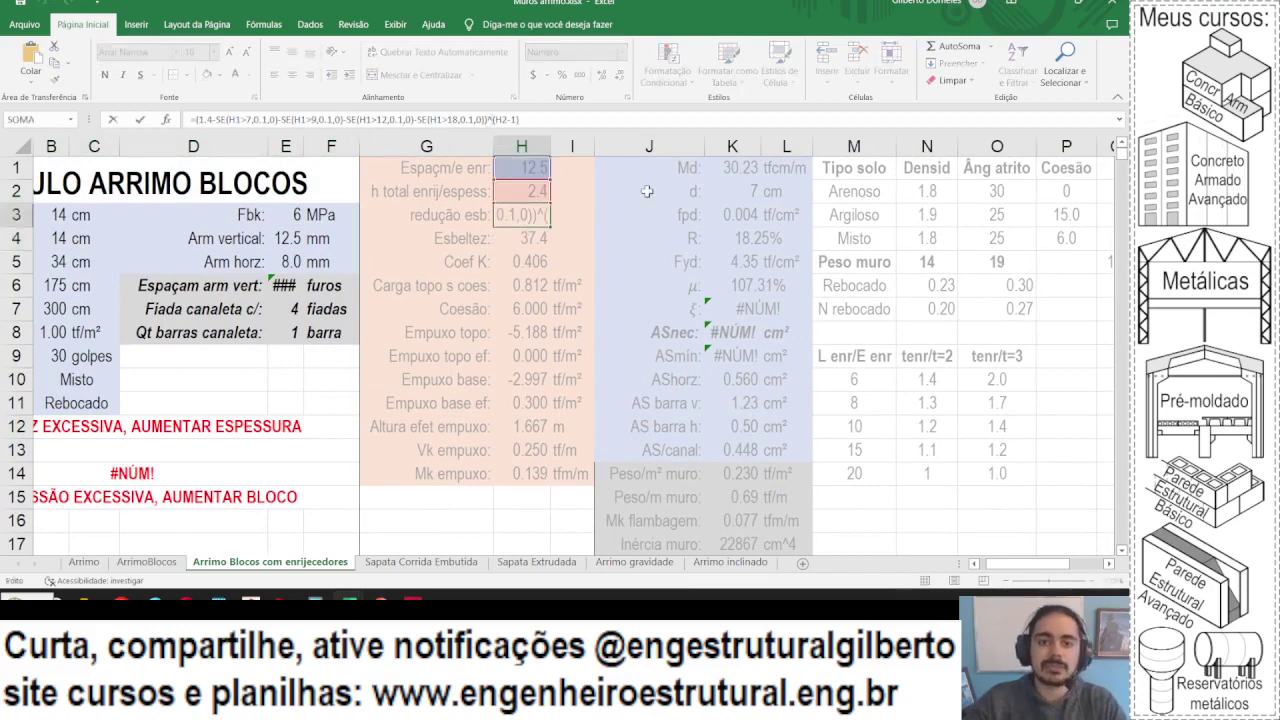
type("mínimo")
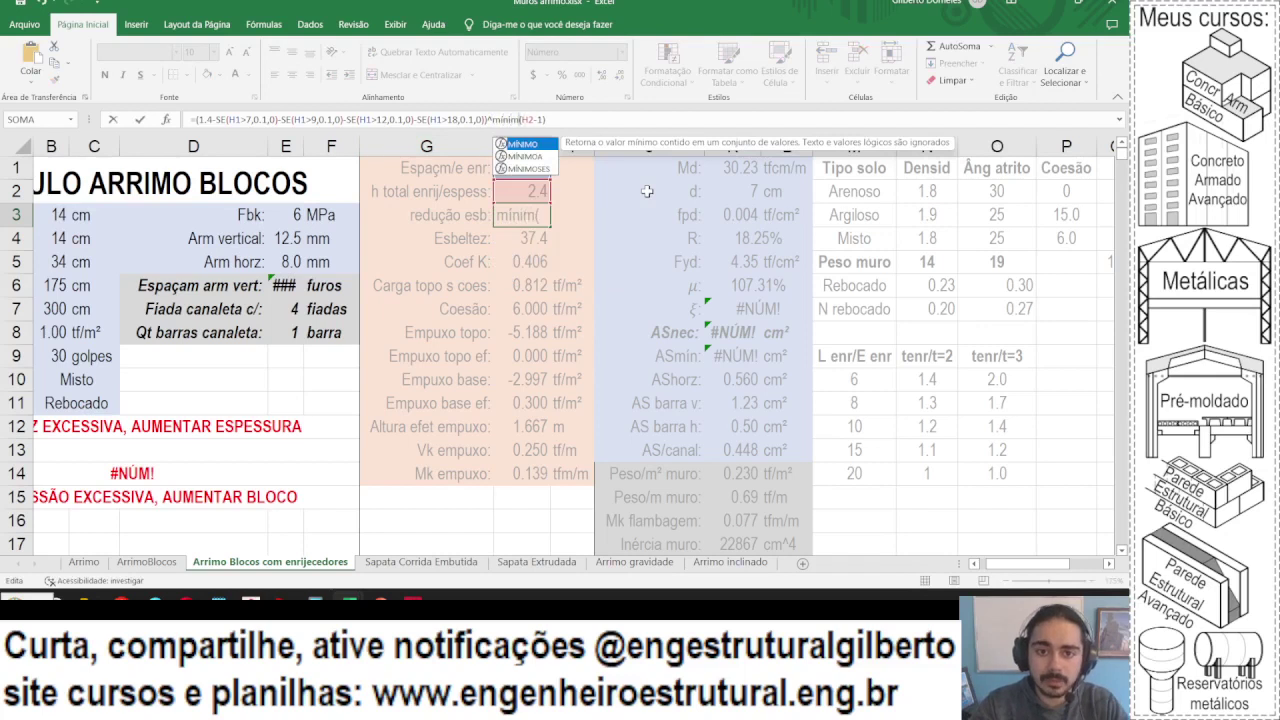
key("Right")
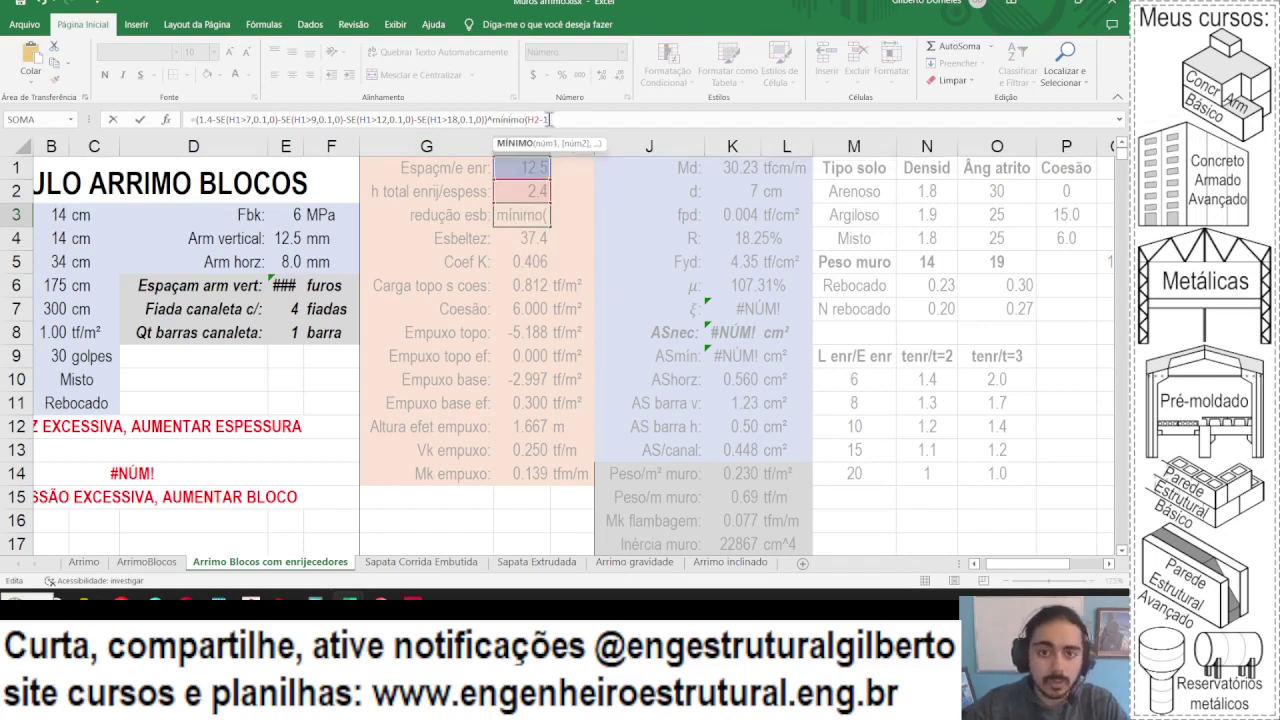
type(",2")
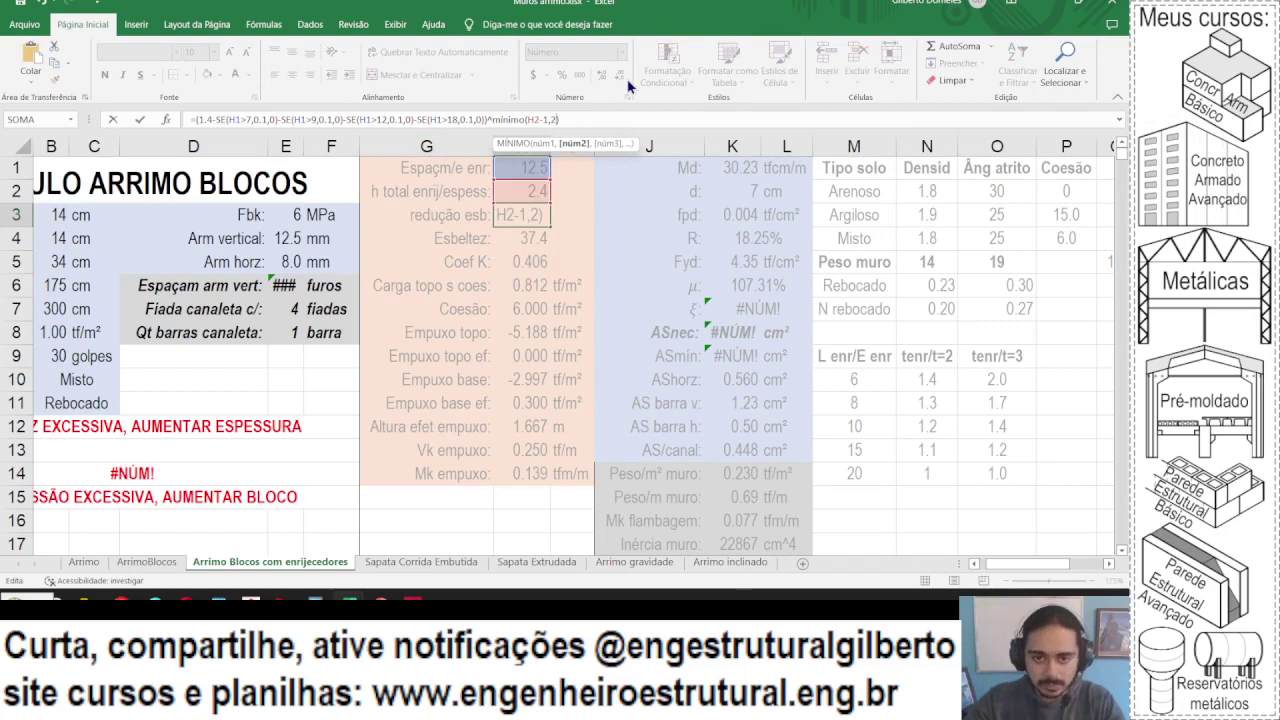
key("Return")
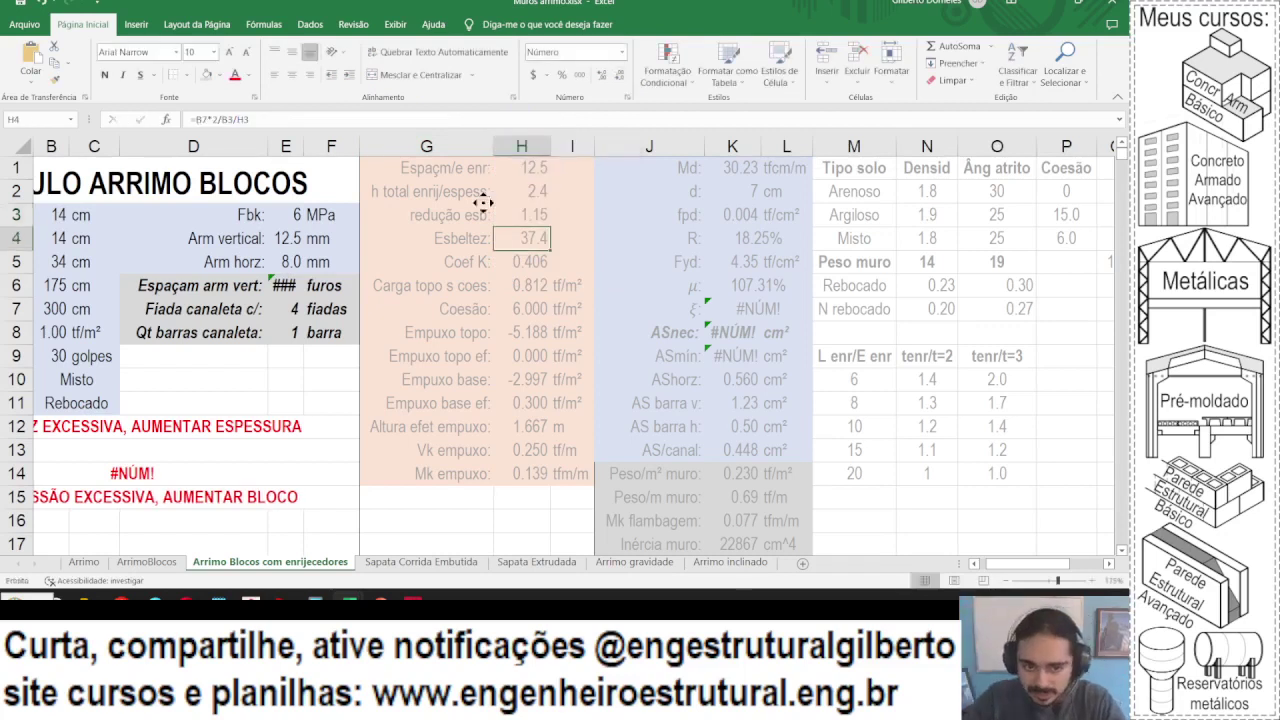
- Try a total stiffener height (h enrij) of 54 cm in B5, then undo the change
scroll(480, 200, "left", 2)
left_click(156, 262)
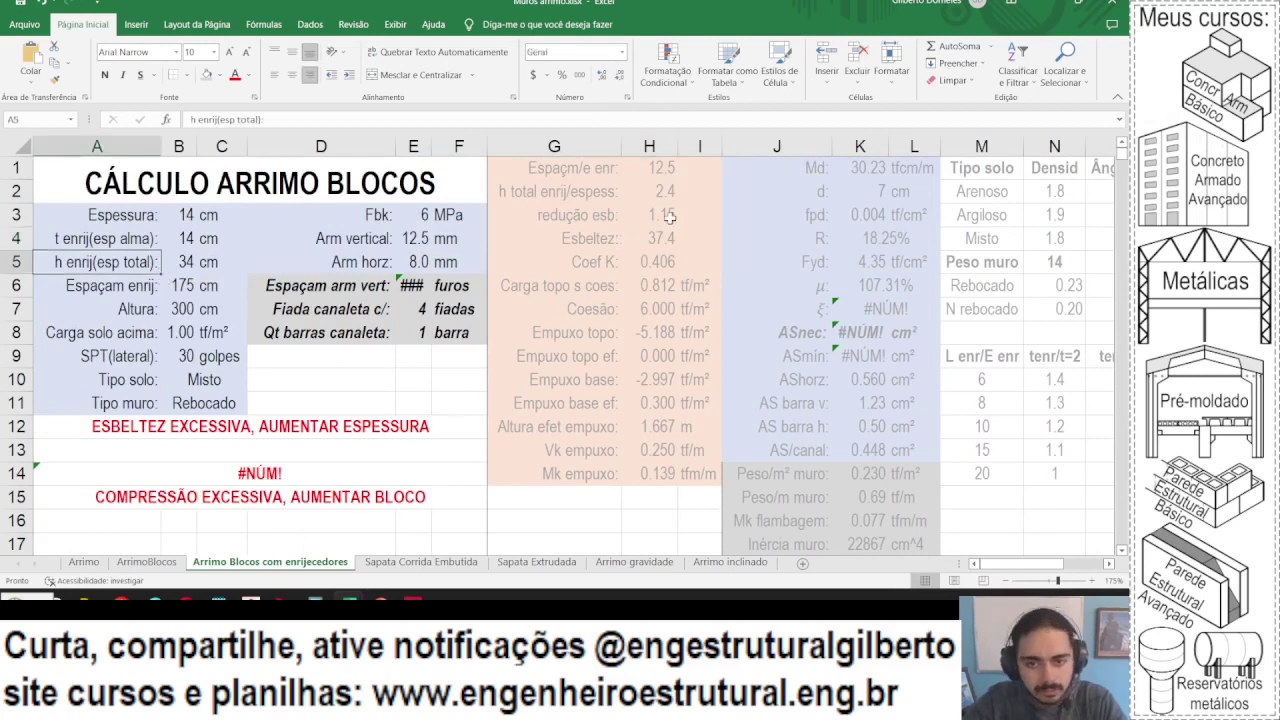
left_click(189, 264)
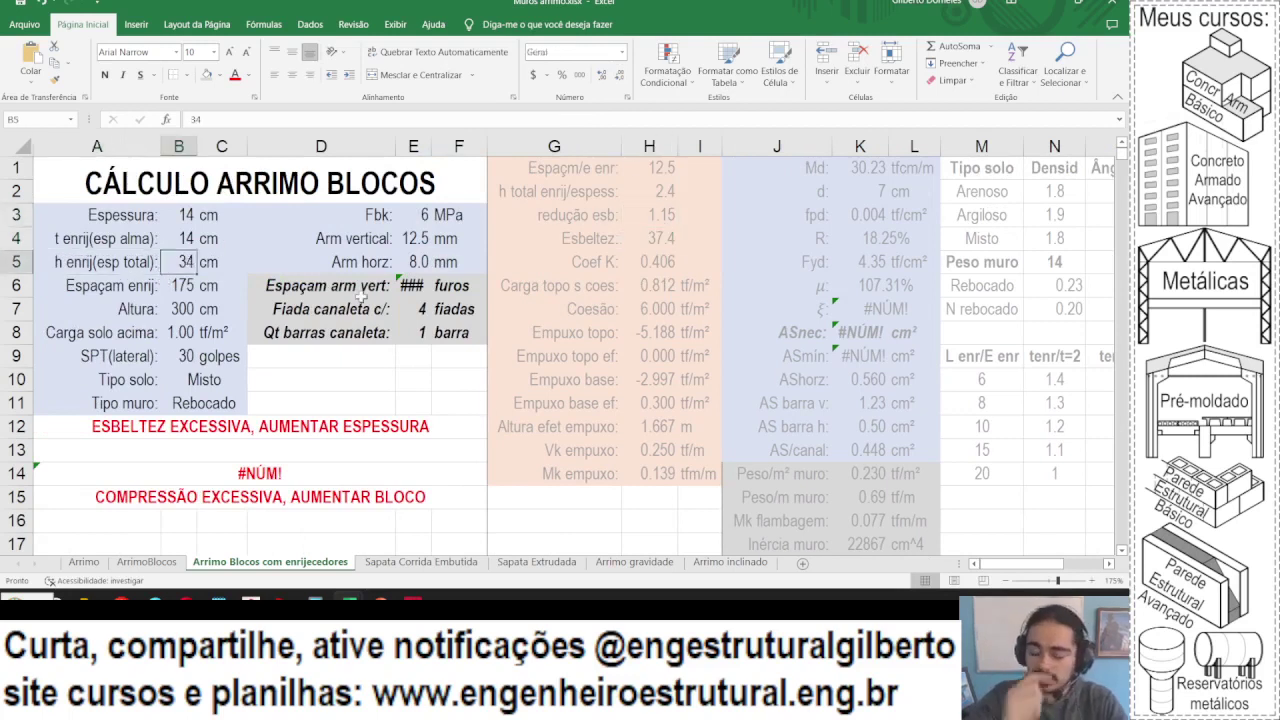
type("54")
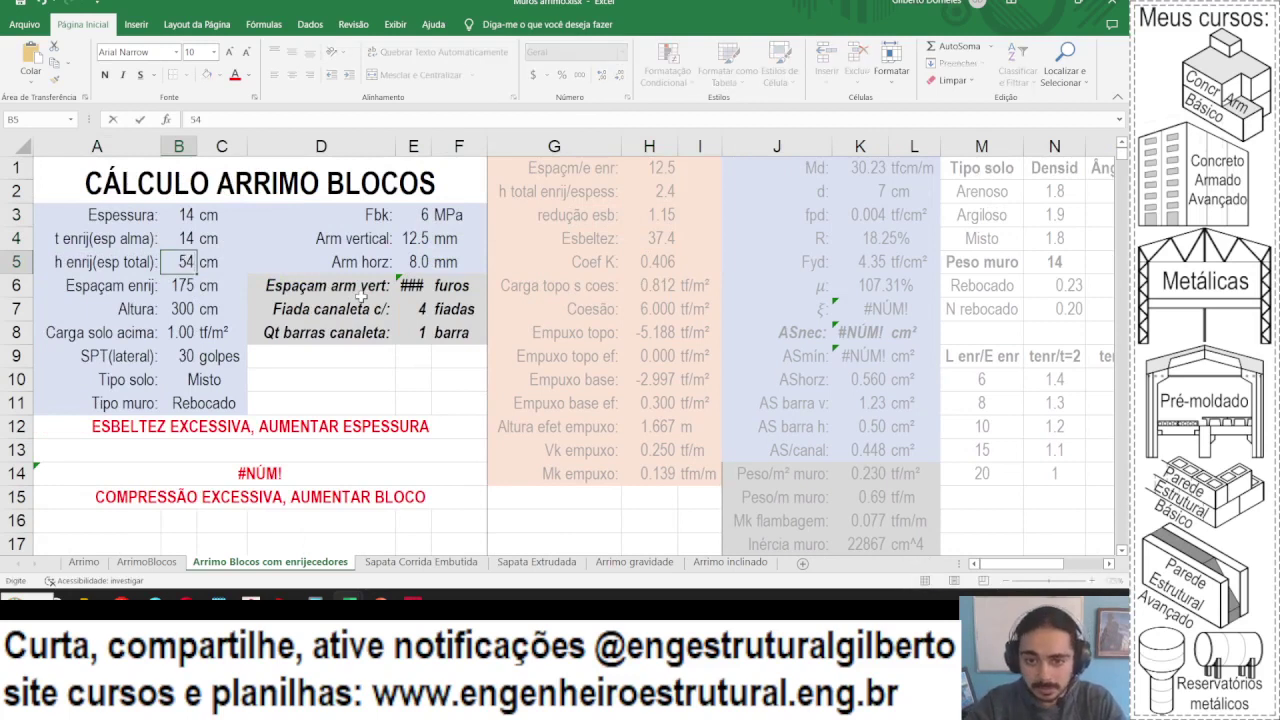
key("Return")
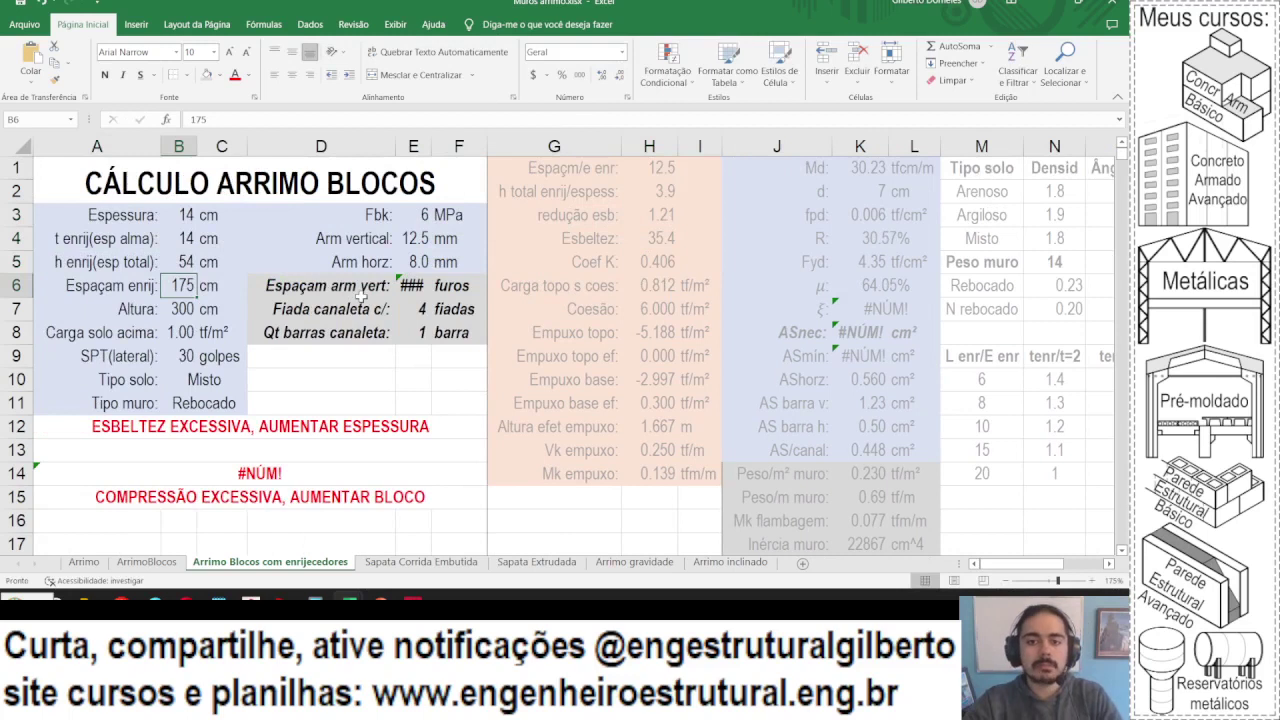
key("ctrl+z")
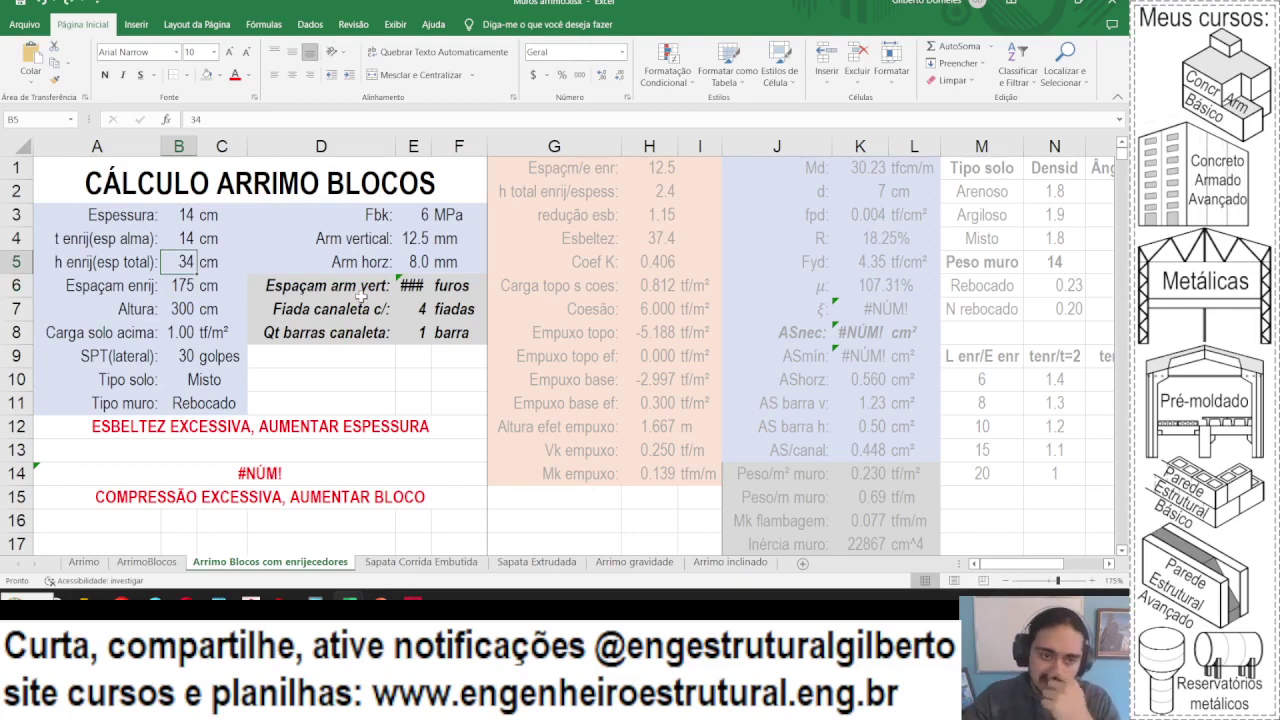
- Try stiffener spacings (Espaçam enrij) of 155 cm and 135 cm in B6 to test their effect on the slenderness
key("Down")
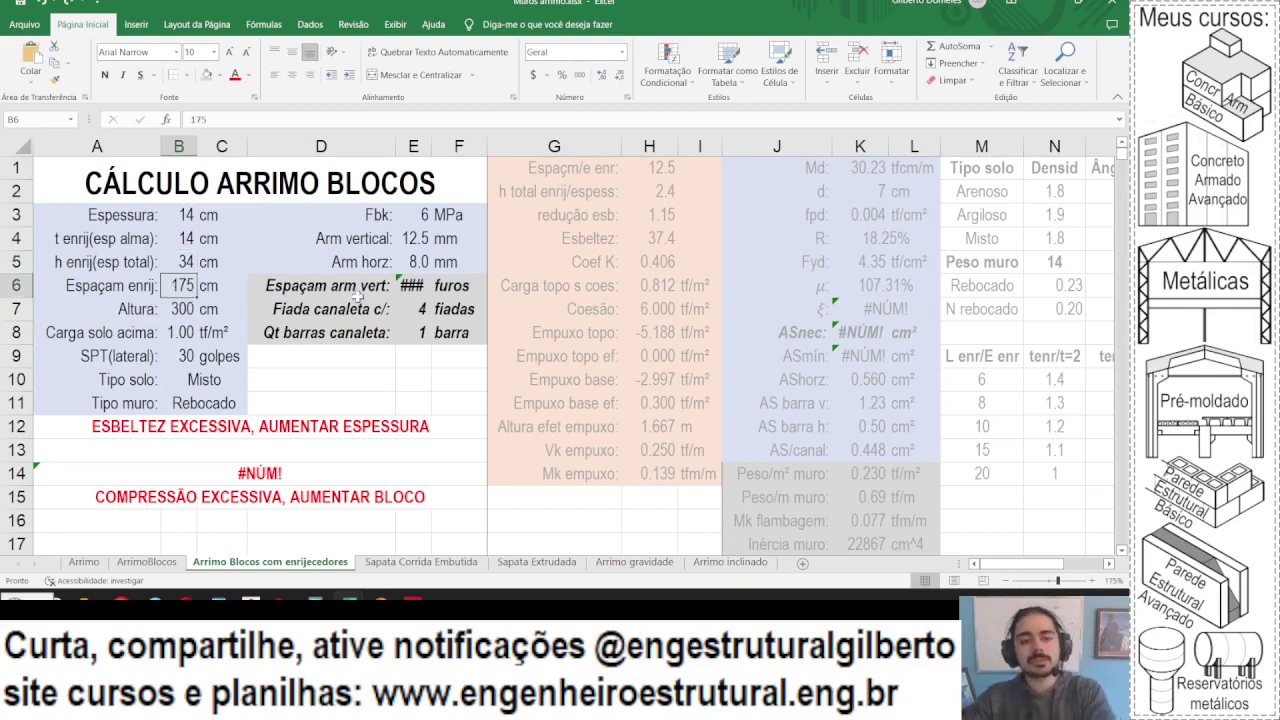
key("BackSpace")
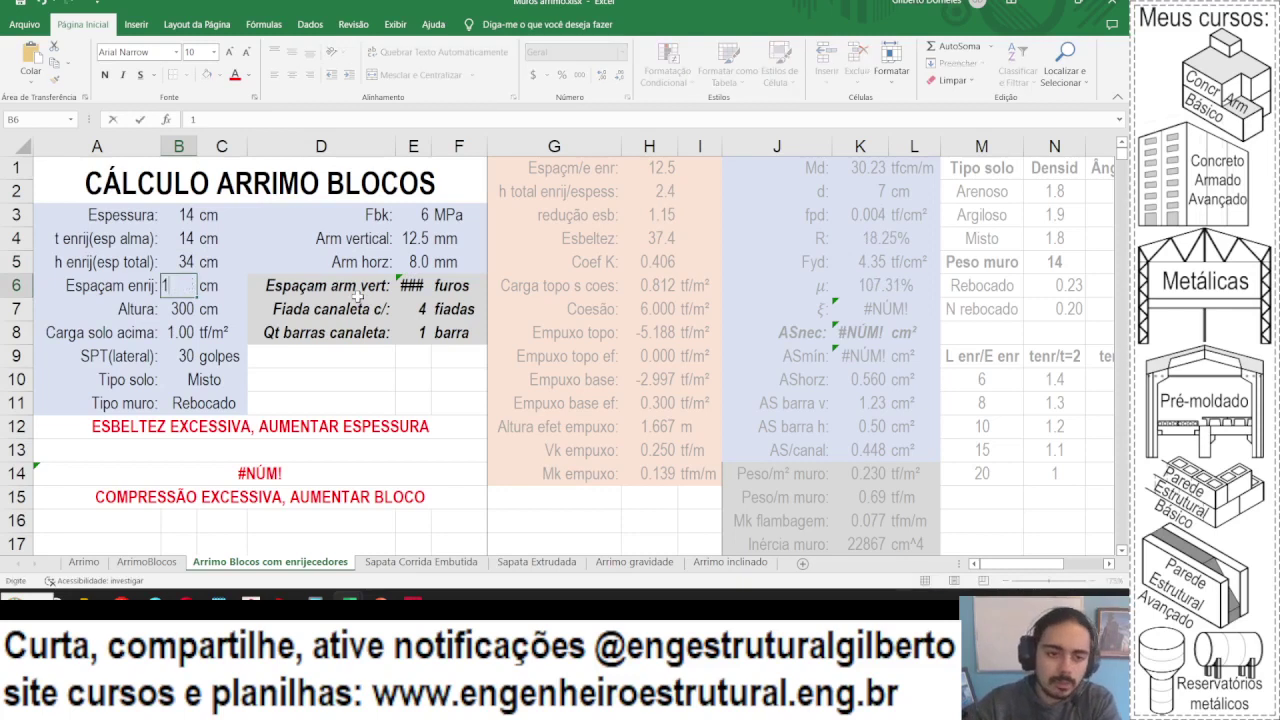
type("155")
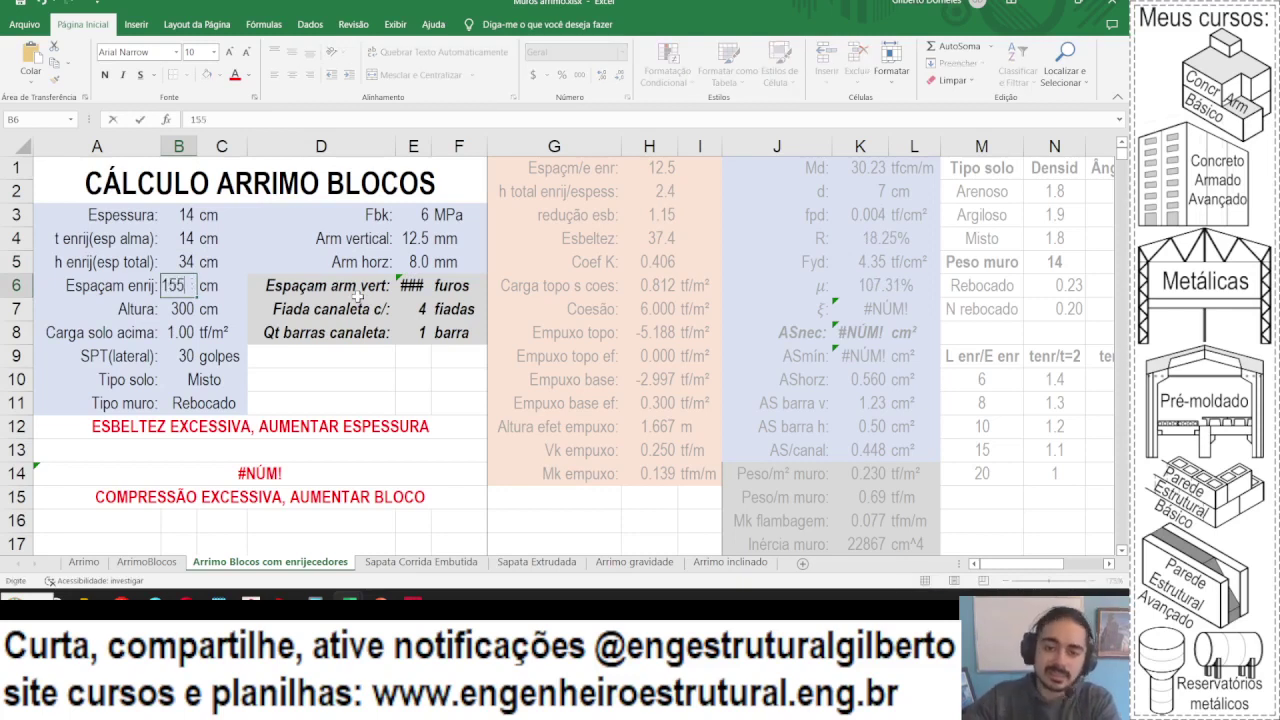
key("Return")
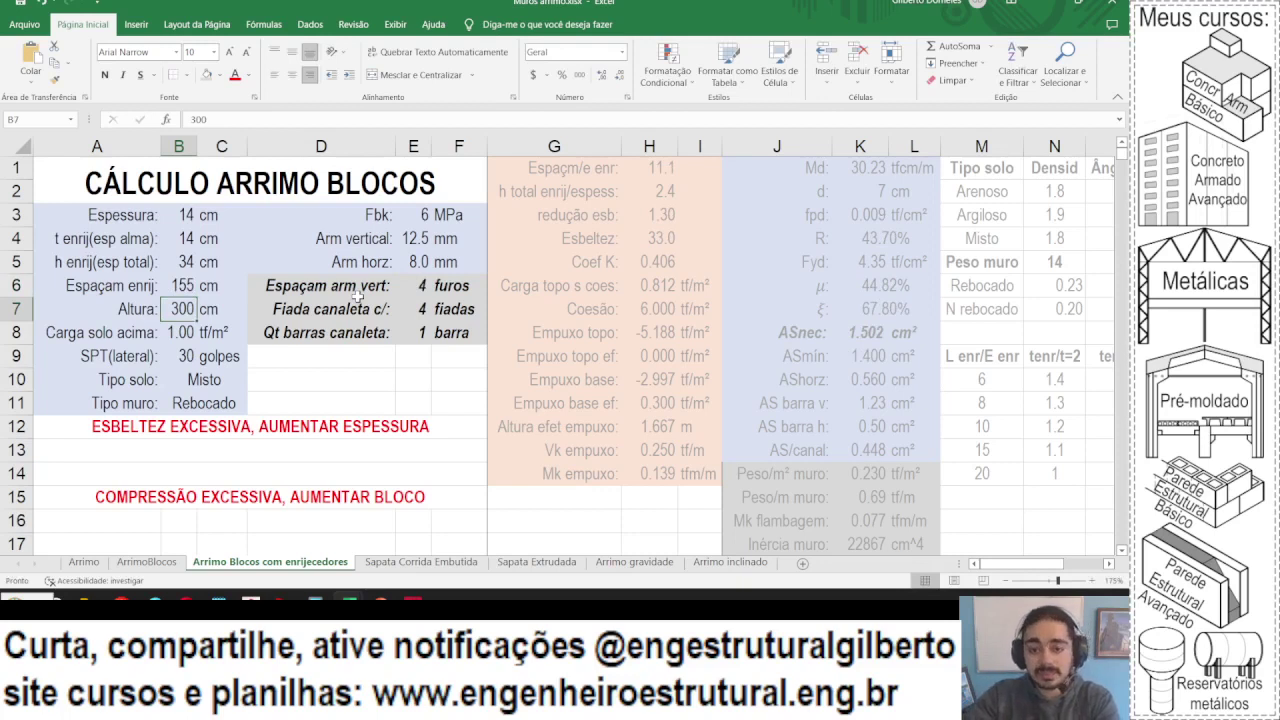
key("Up")
type("135")
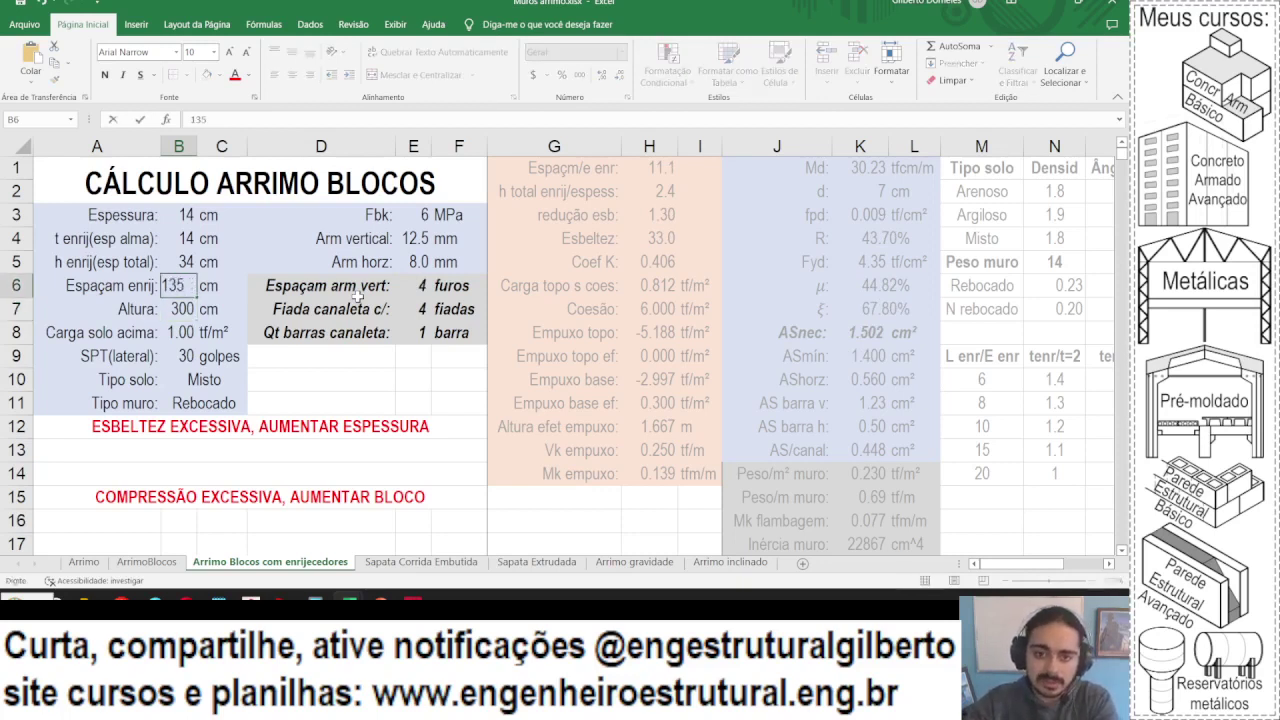
key("Return")
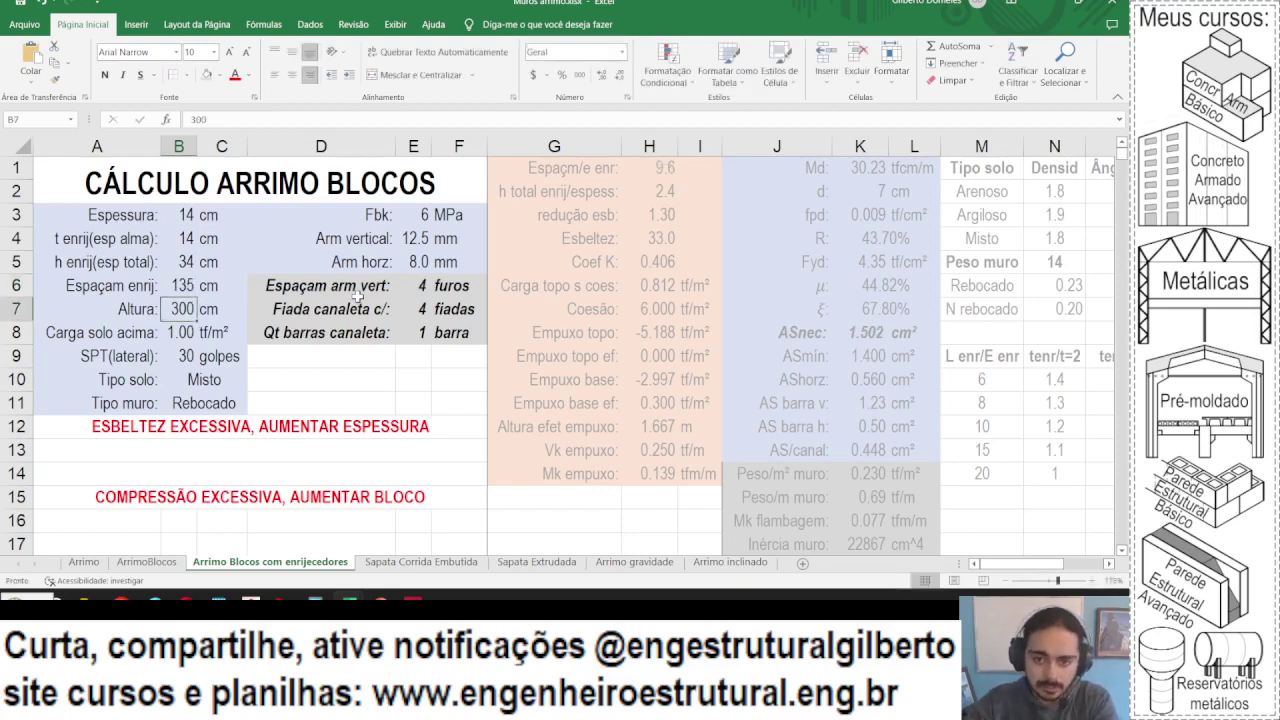
- Reduce the stiffener spacing in B6 to 115 cm
key("Up")
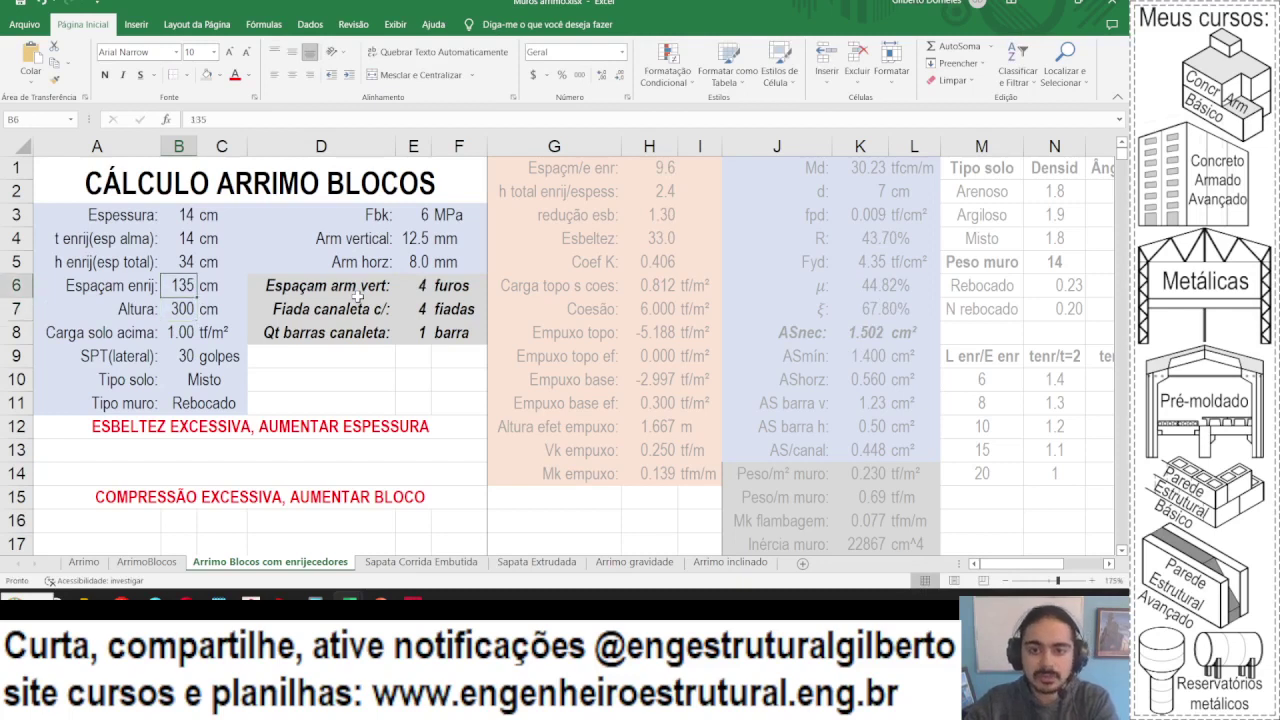
type("115")
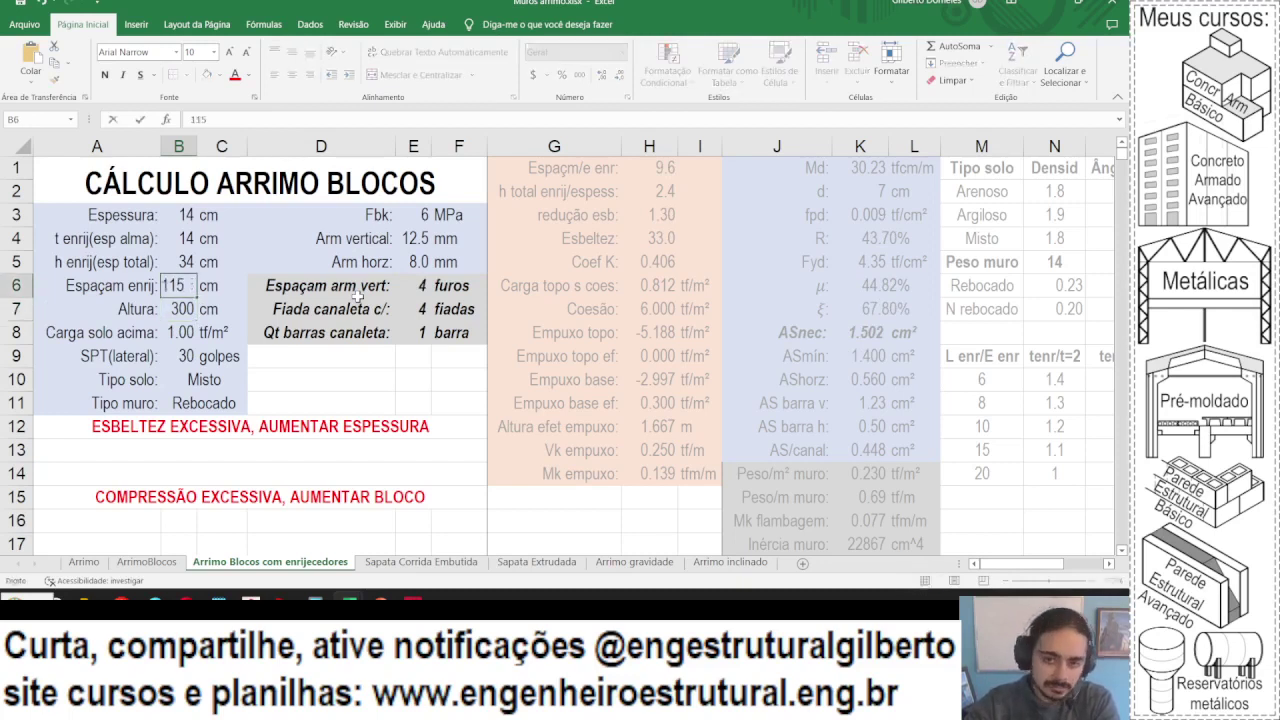
key("Return")
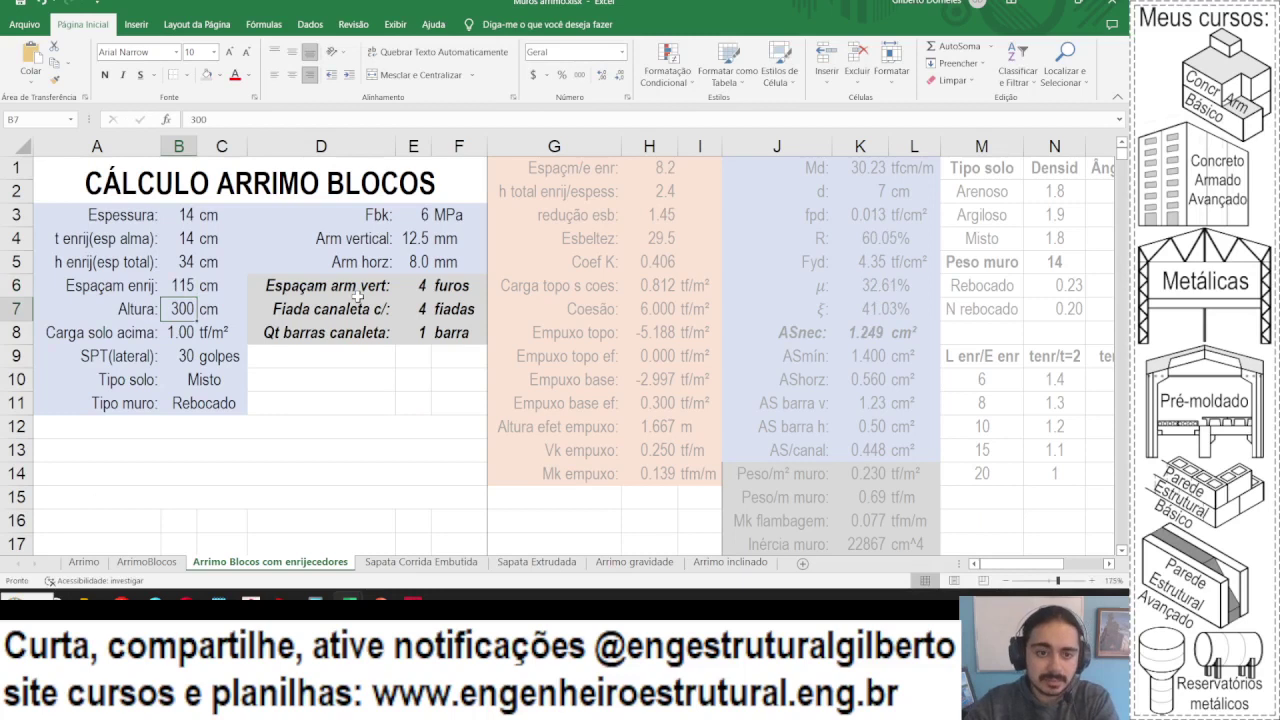
key("Up")
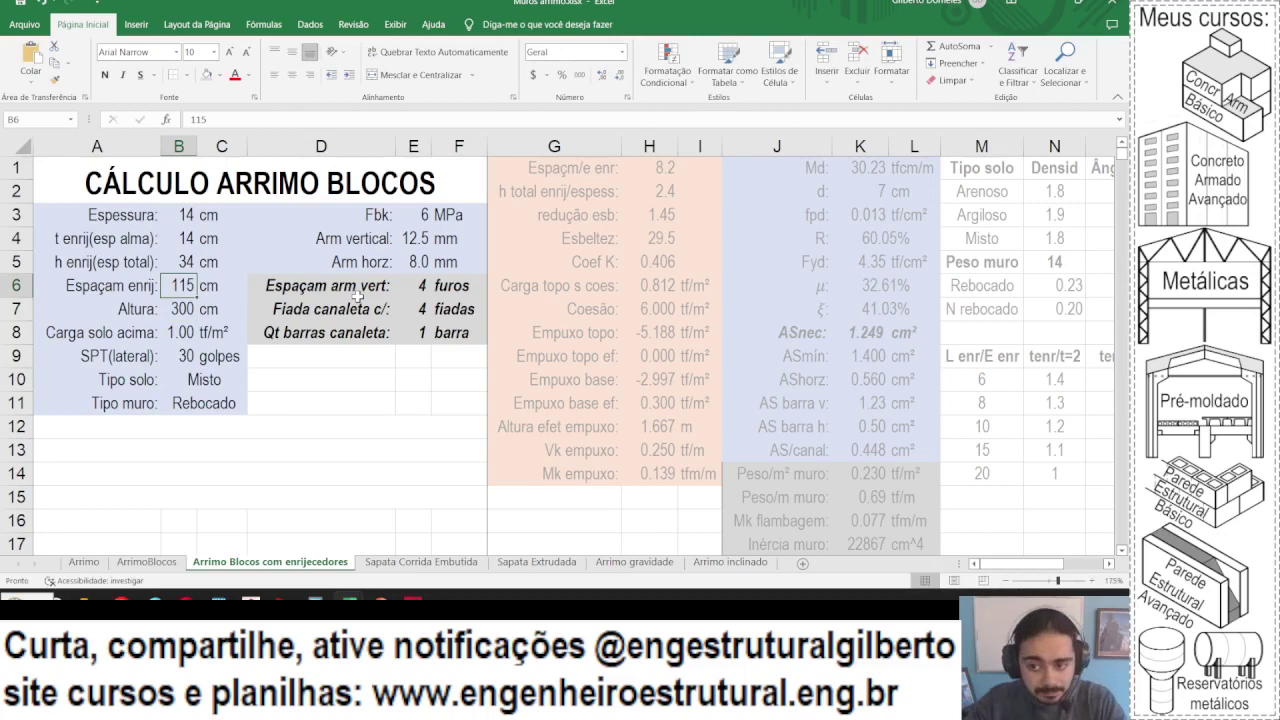
- Delete the contents of the stiffener coefficient table in M9:O14
scroll(427, 379, "right", 1)
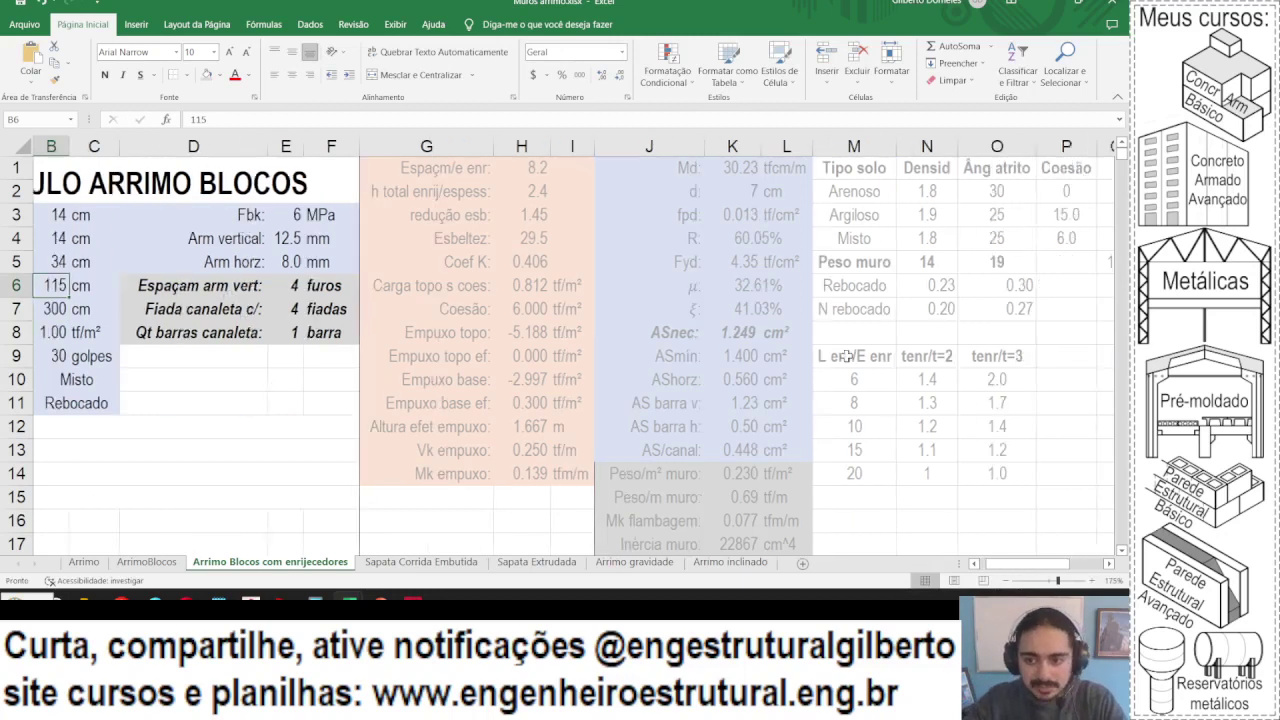
left_click_drag(855, 357, 1021, 471)
key("Delete")
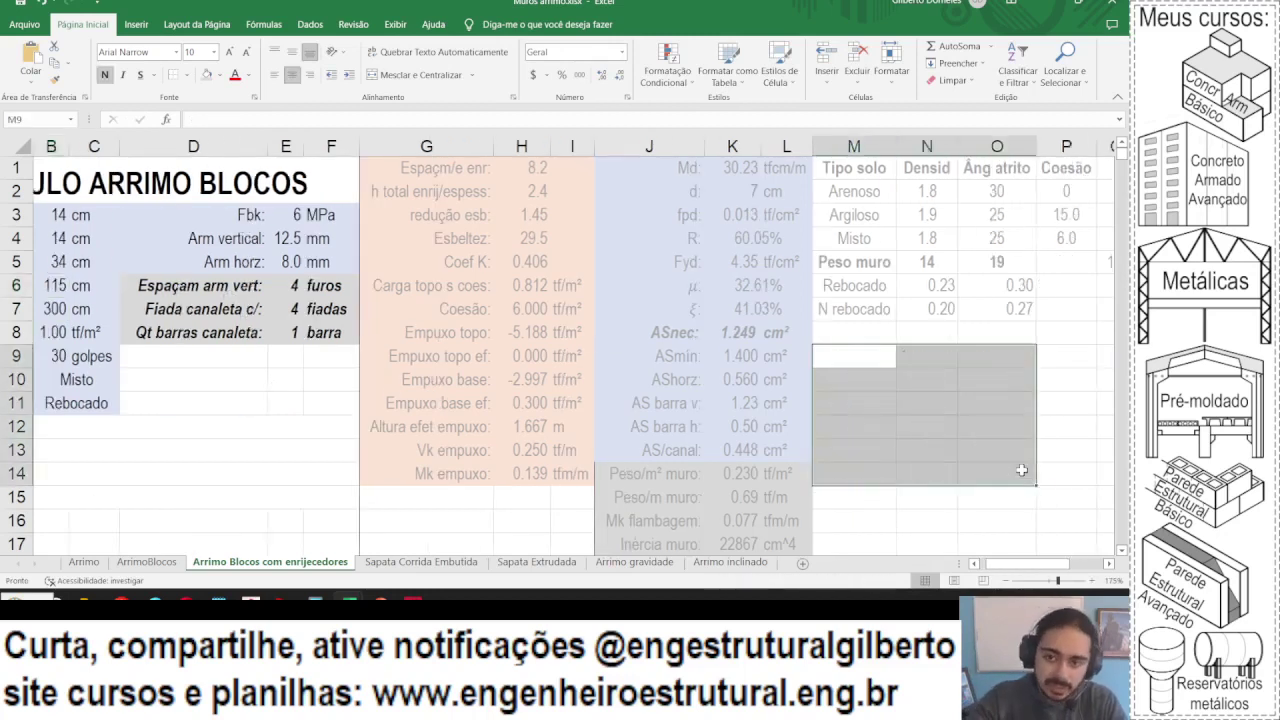
- Set the total stiffener height (h enrij) in B5 to 54 cm
scroll(674, 200, "left", 1)
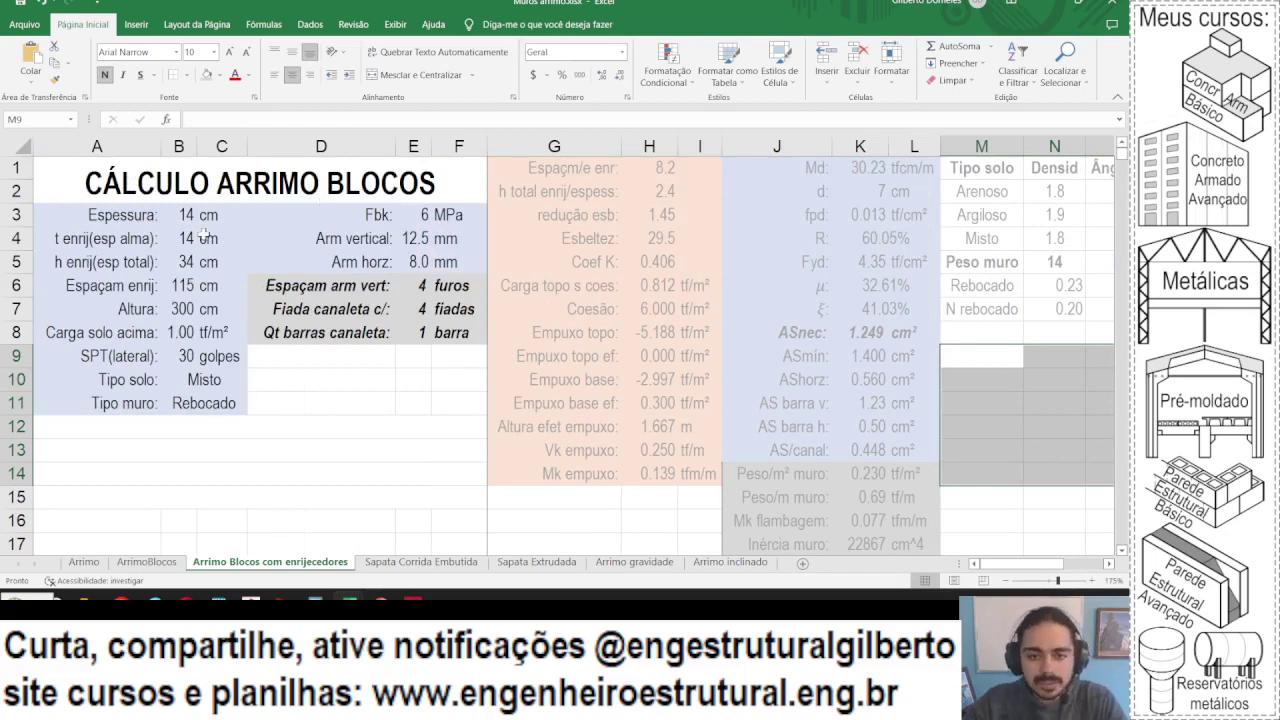
left_click(184, 261)
type("54")
key("Return")
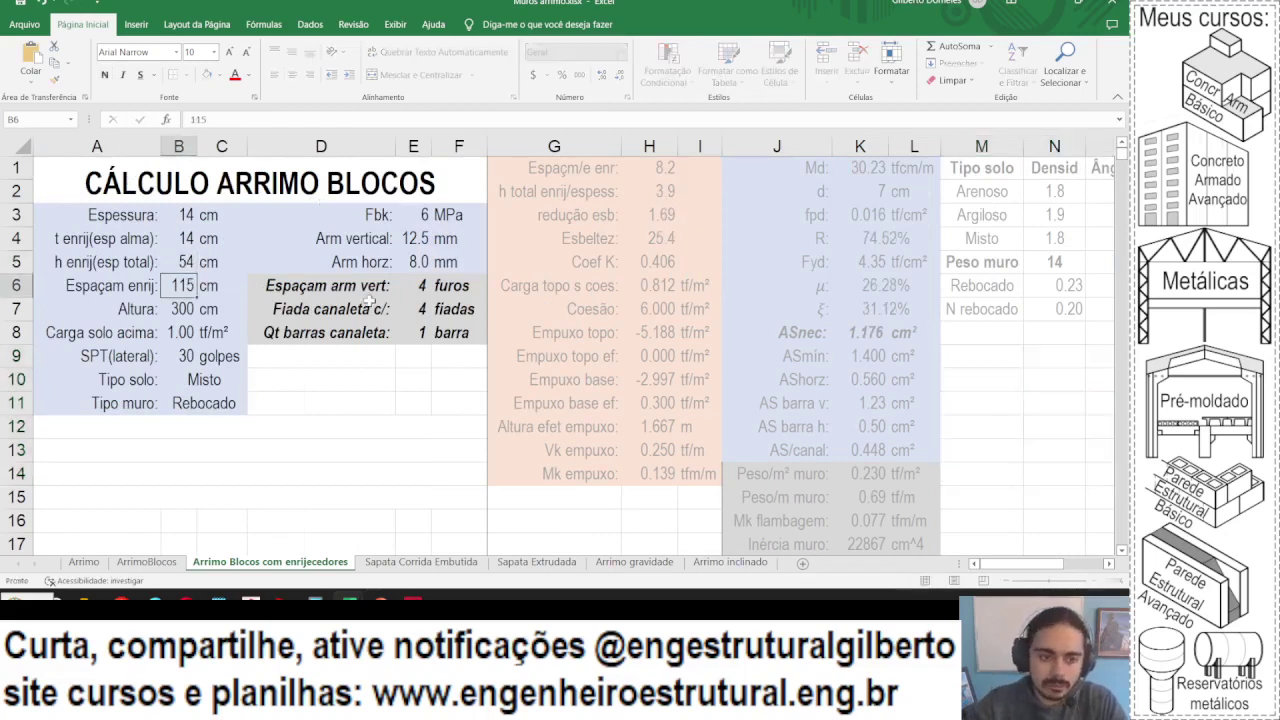
- Test a stiffener spacing of 135 cm in B6, then set it to 155 cm
type("135")
key("Return")
key("Up")
type("155")
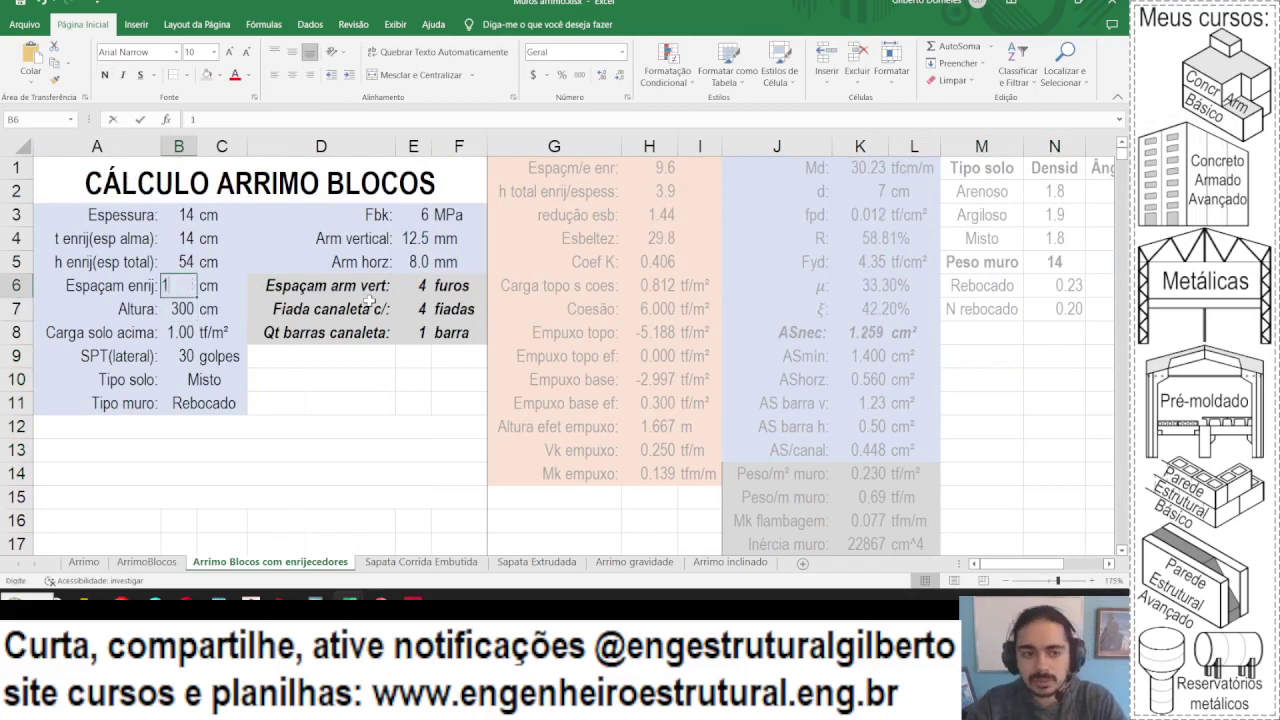
key("Return")
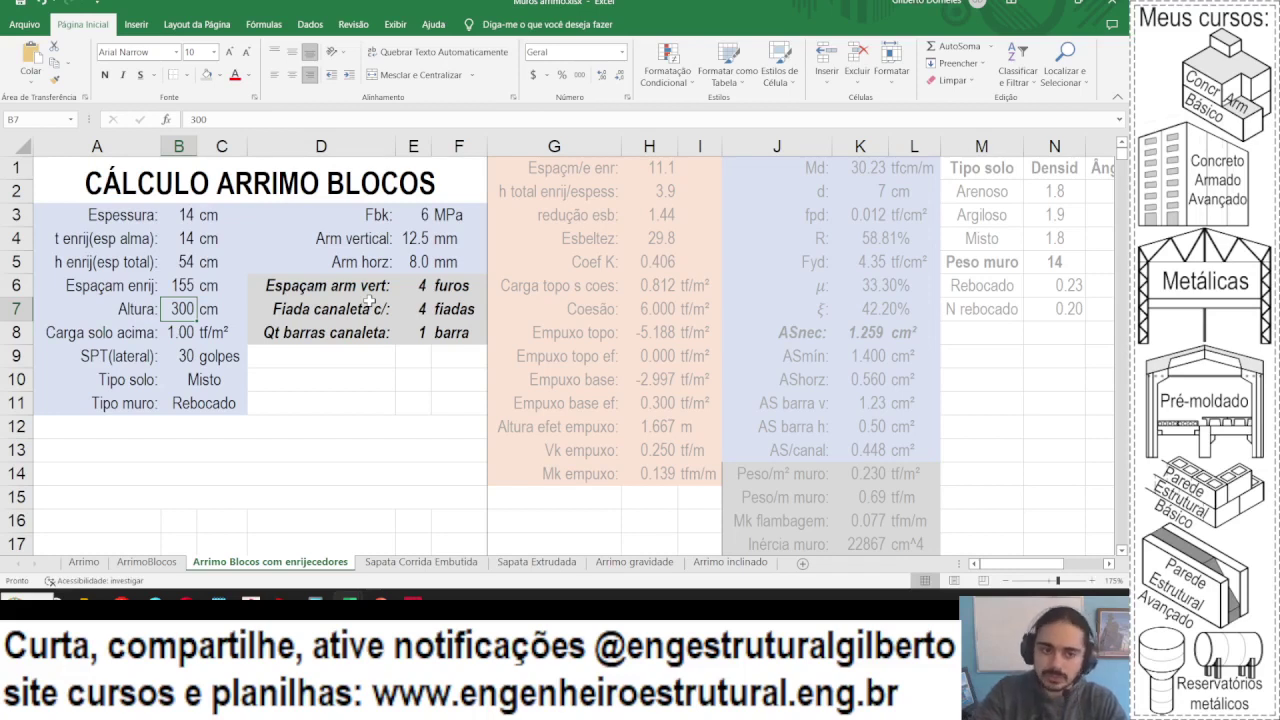
- Review the stiffener height and spacing inputs and the earth pressure results from Coef K down to Vk empuxo in G5:H13
left_click_drag(146, 280, 209, 269)
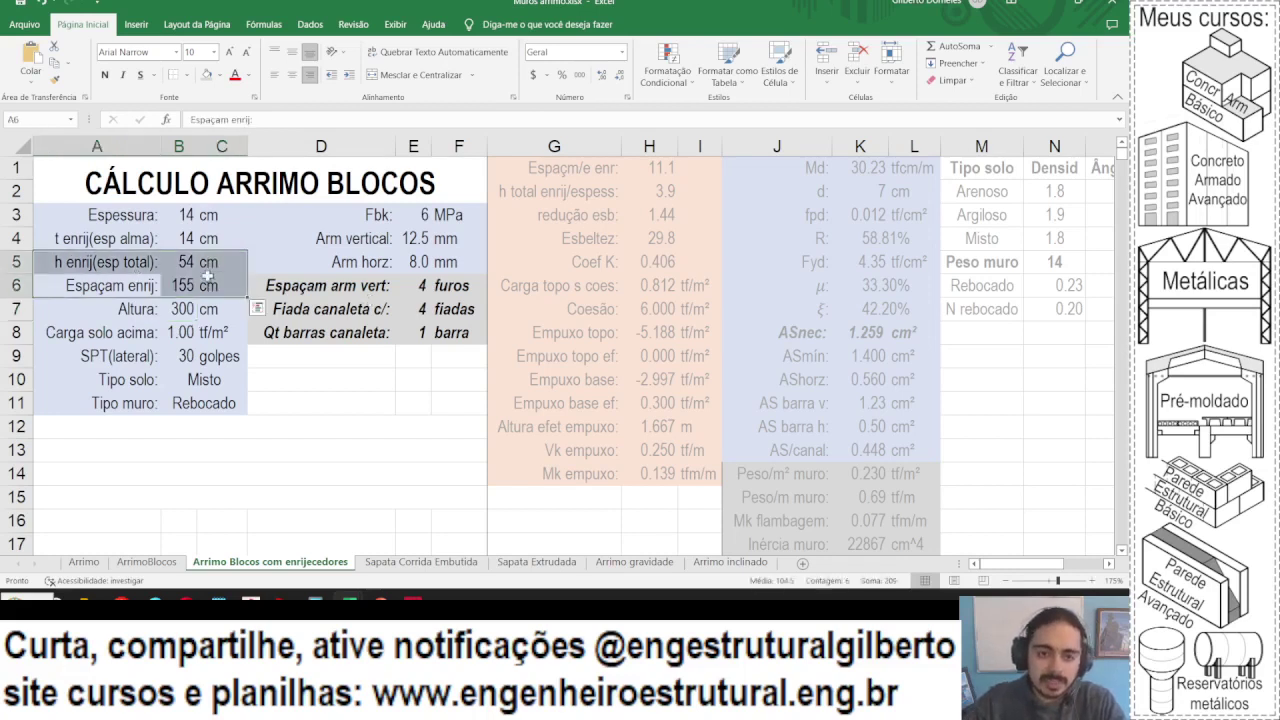
left_click(206, 280)
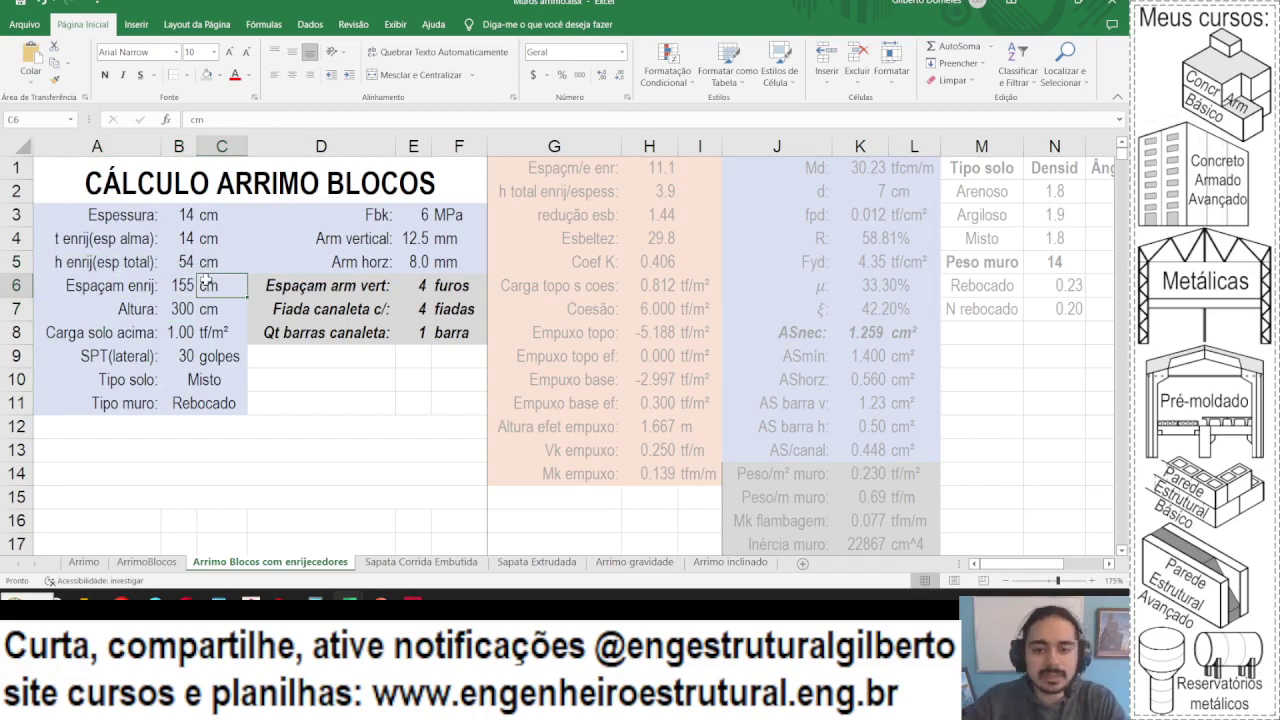
left_click(588, 264)
left_click(664, 260)
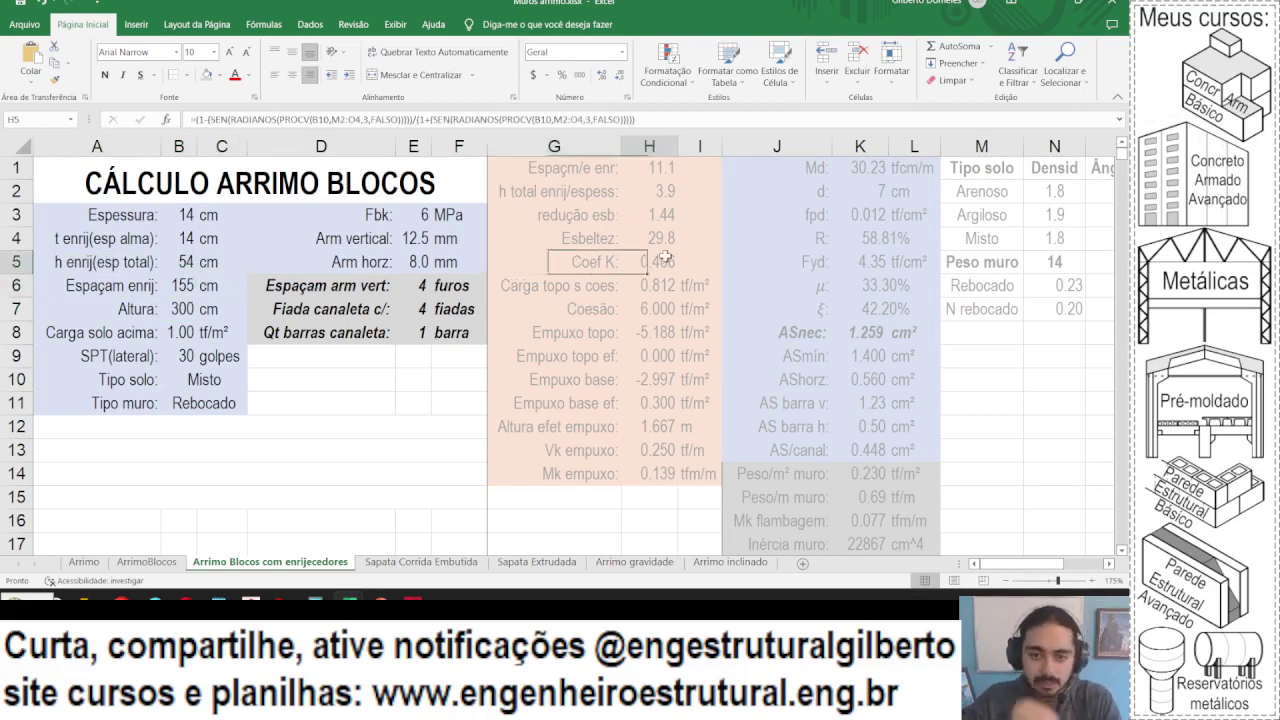
left_click(575, 285)
left_click(572, 309)
left_click(569, 333)
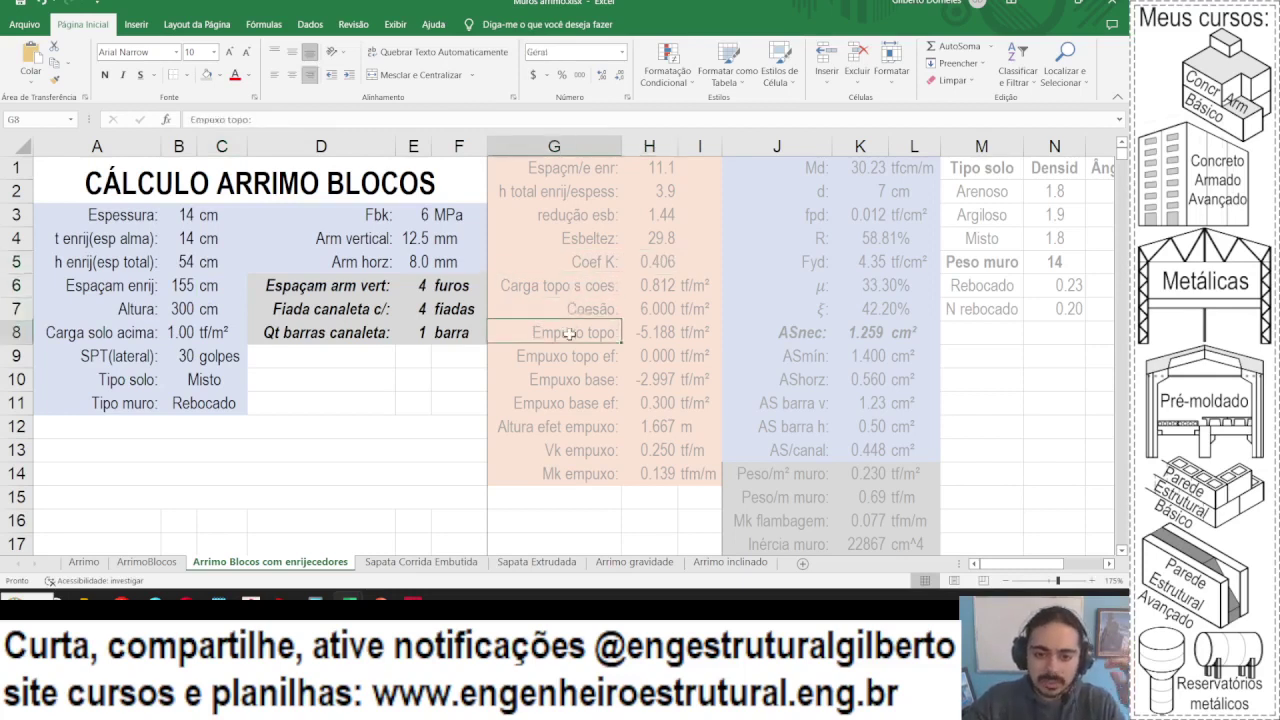
left_click(571, 356)
left_click(572, 380)
left_click(572, 403)
left_click(573, 427)
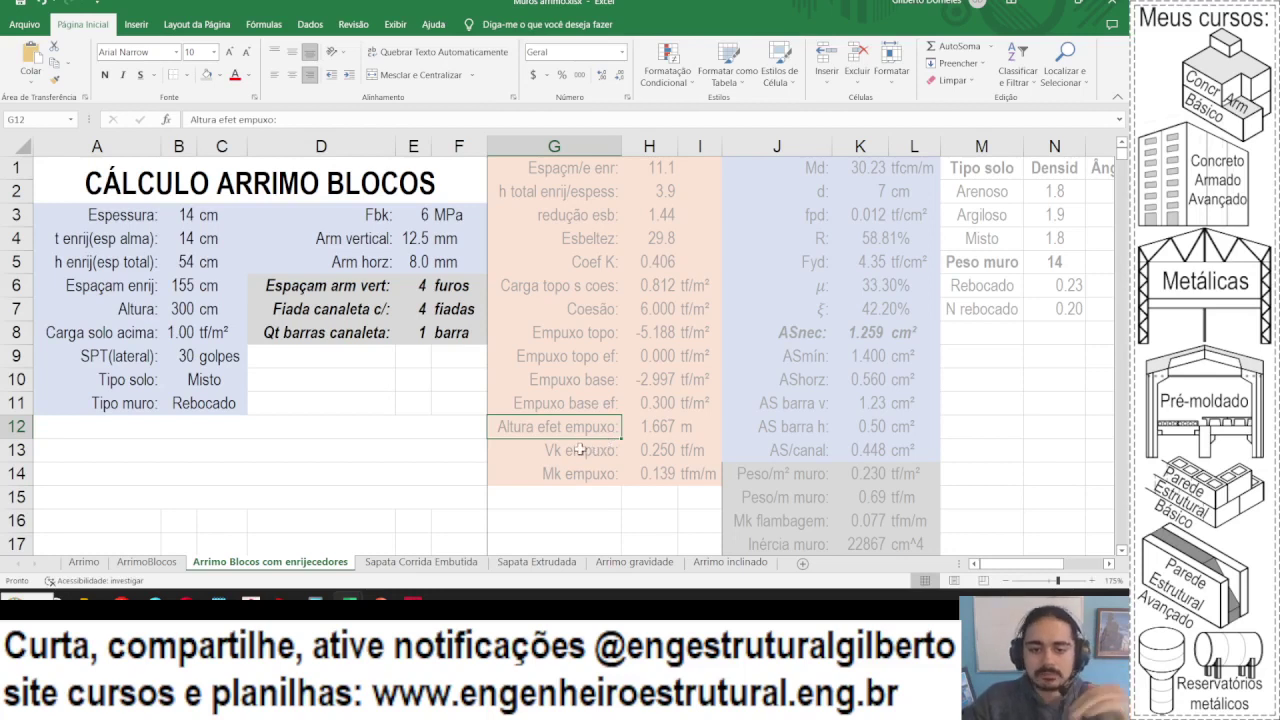
left_click(580, 450)
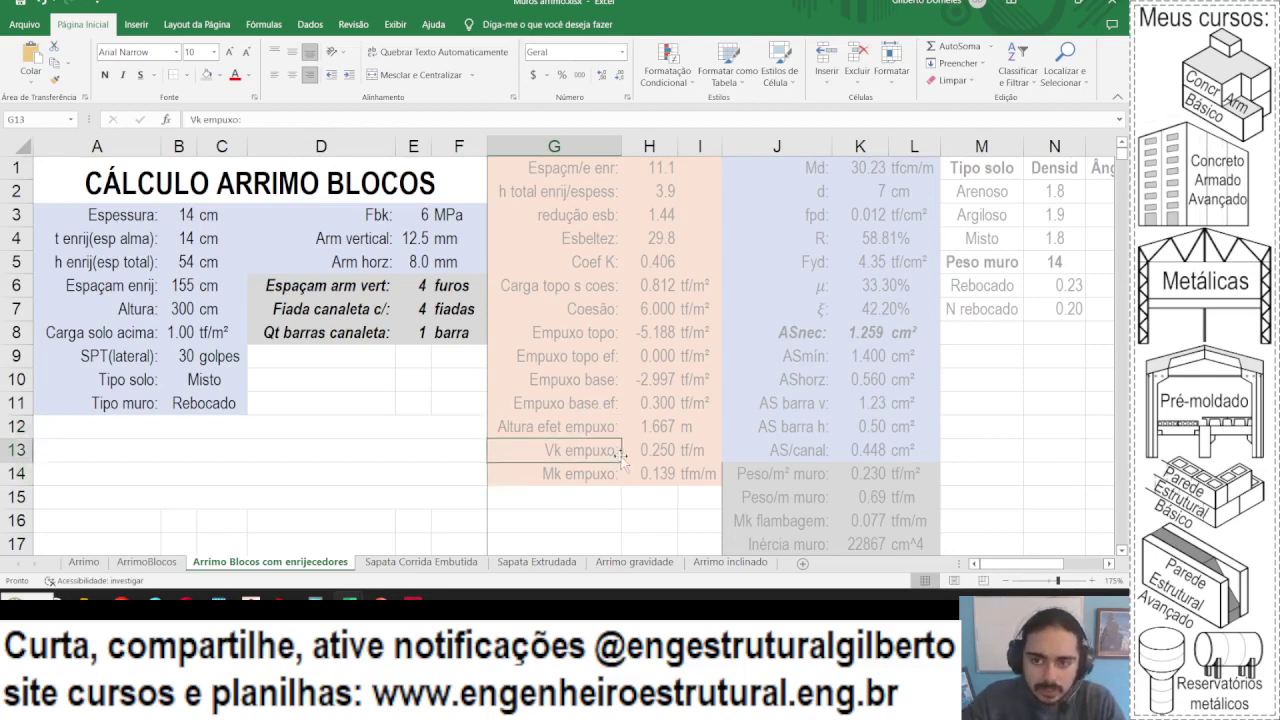
left_click(657, 459)
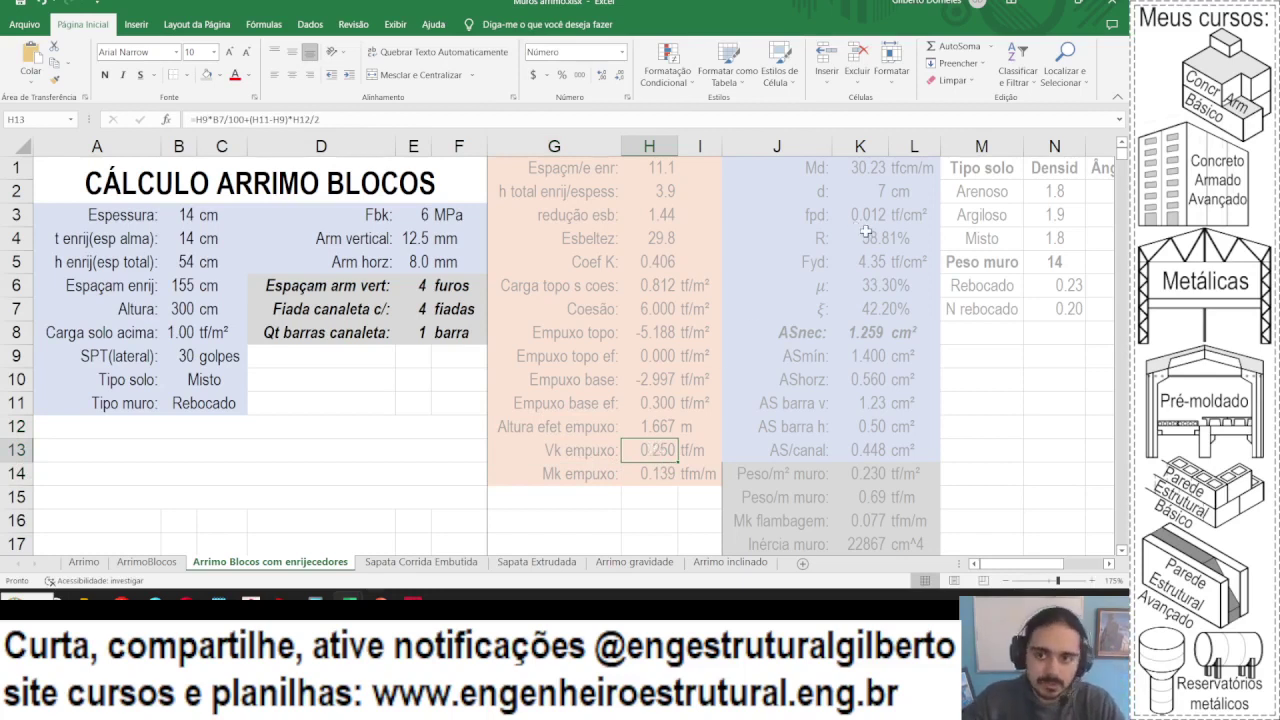
- Change the font colour of the whole calculation block G1:L21 to black
scroll(760, 215, "down", 3)
scroll(760, 215, "right", 1)
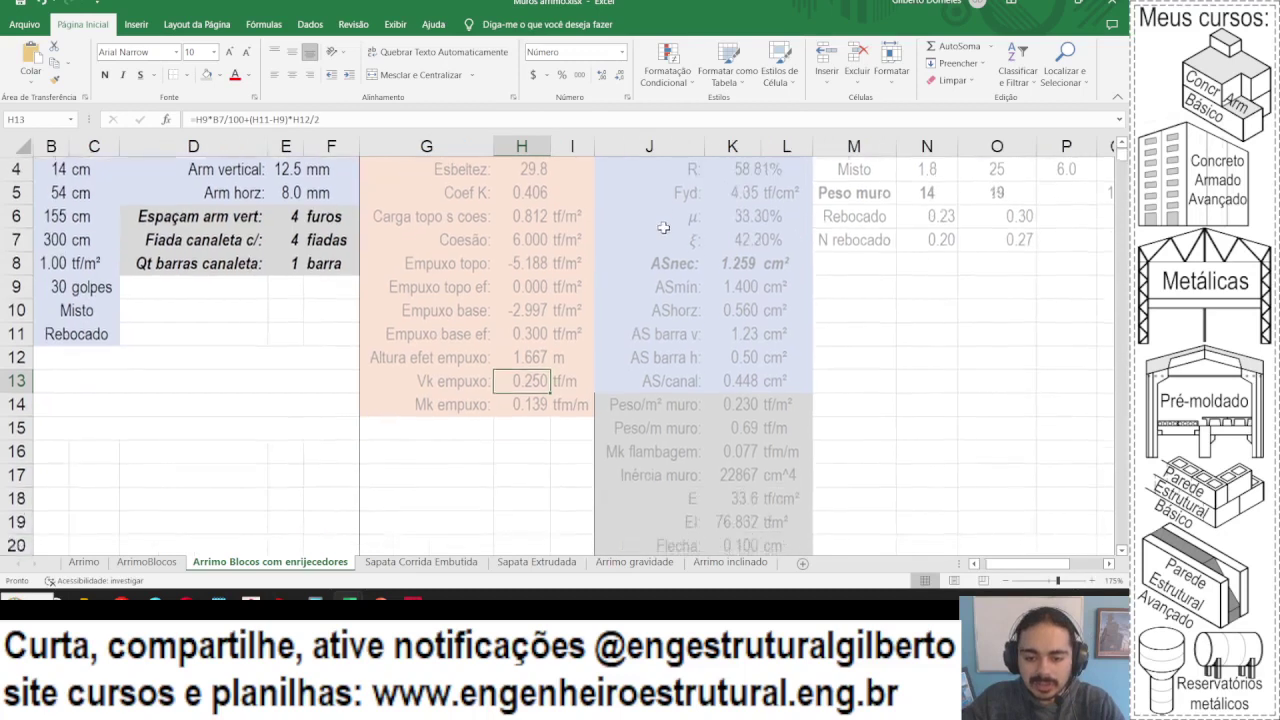
scroll(663, 228, "down", 1)
left_click_drag(646, 262, 790, 403)
scroll(700, 386, "down", 1)
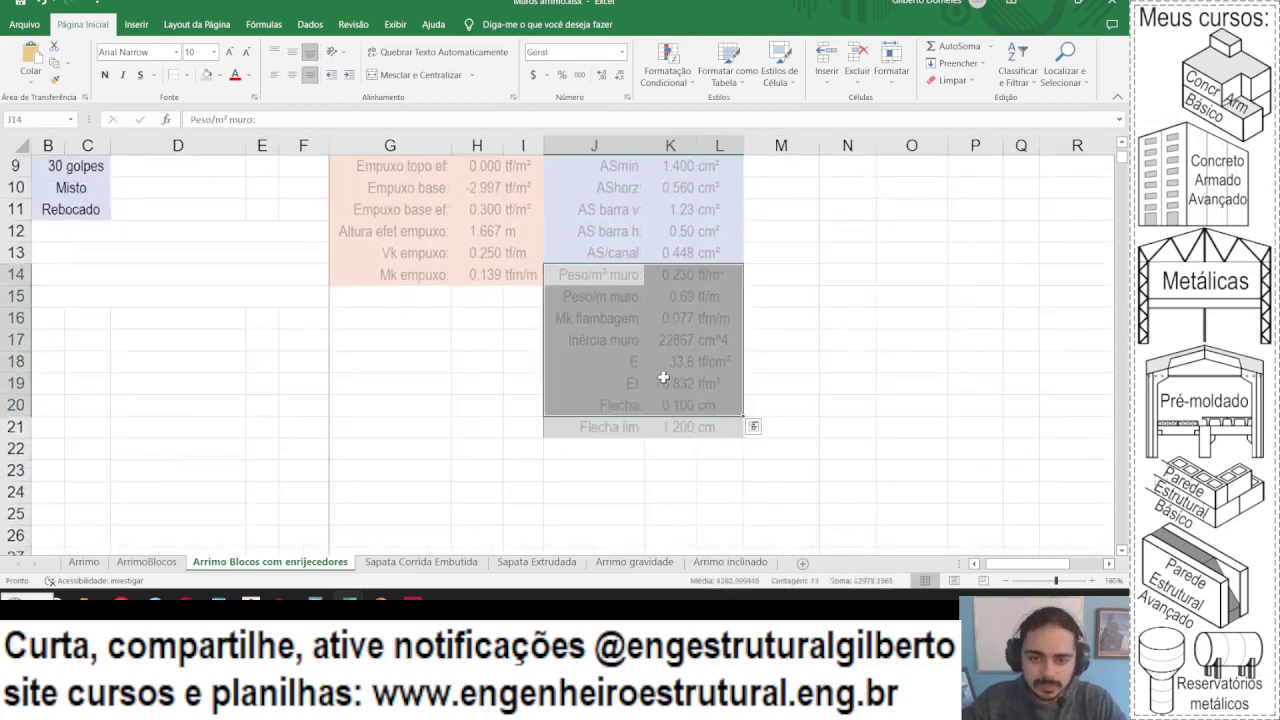
left_click_drag(717, 402, 405, 168)
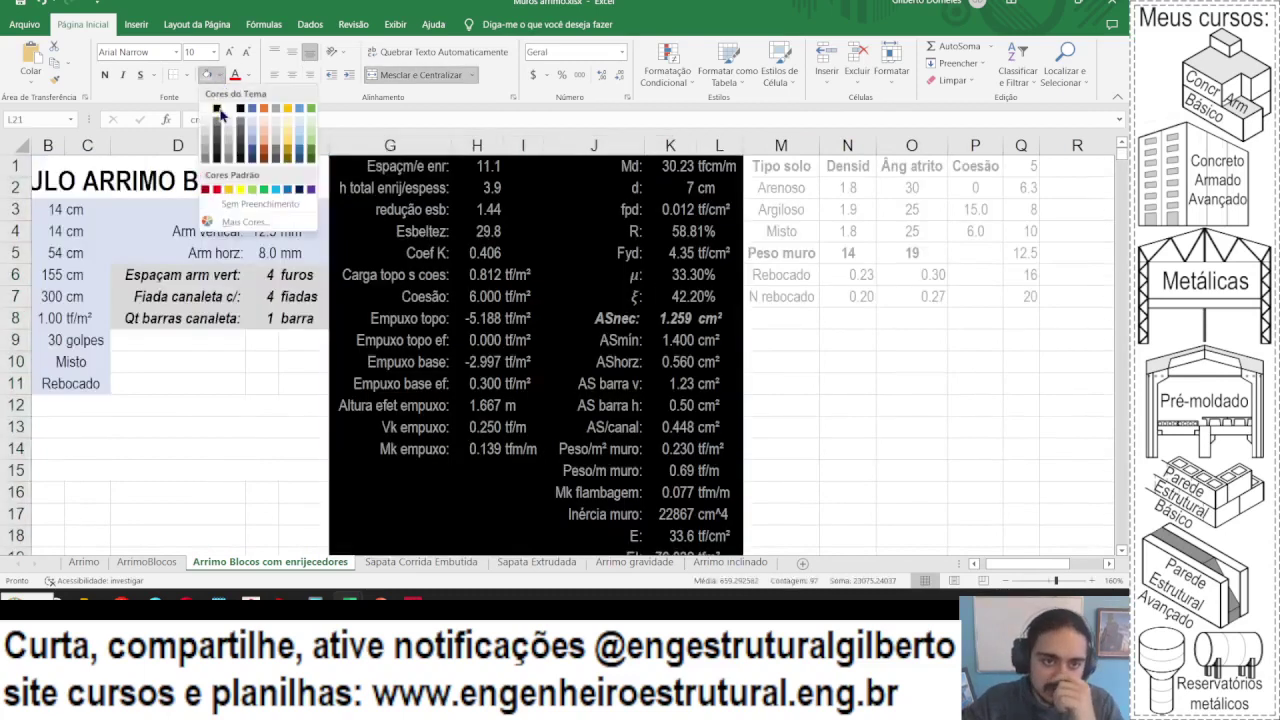
left_click(247, 75)
left_click(244, 128)
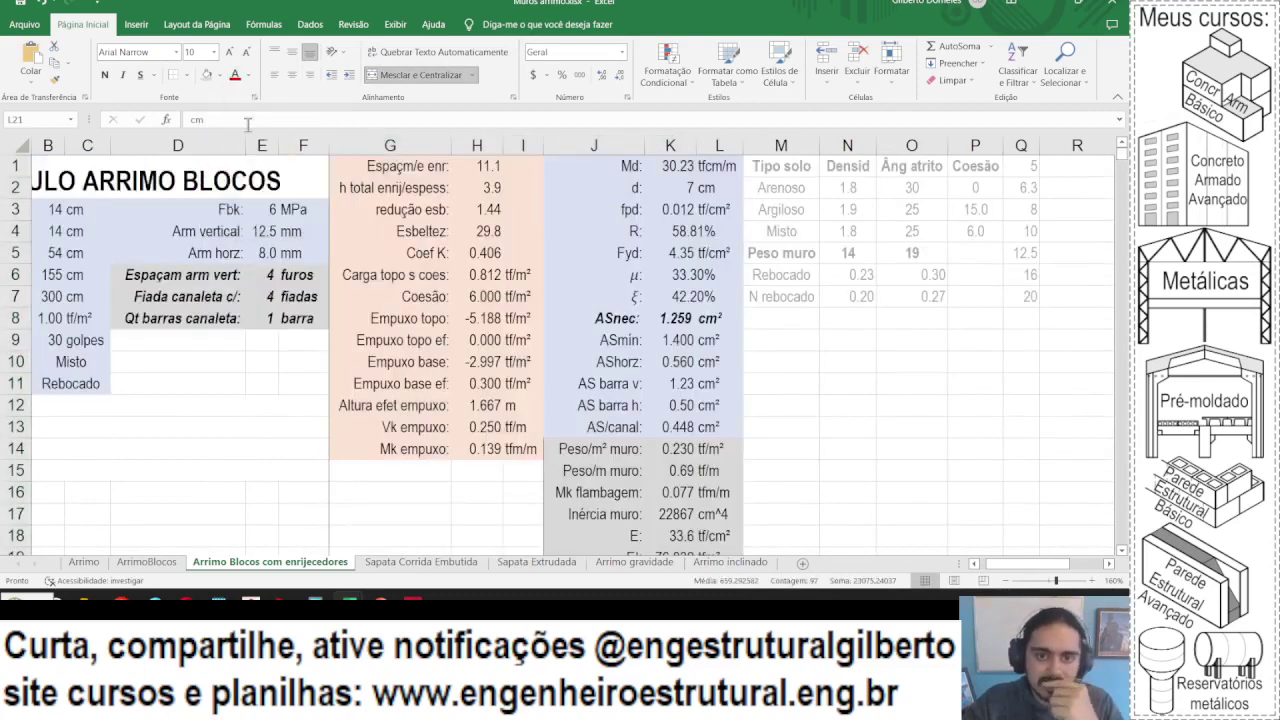
- Extend the Peso/m² muro formula in K14 by multiplying the PROCV result by (100+(B5-B4)/B6)/100
scroll(457, 225, "down", 4)
left_click(604, 207)
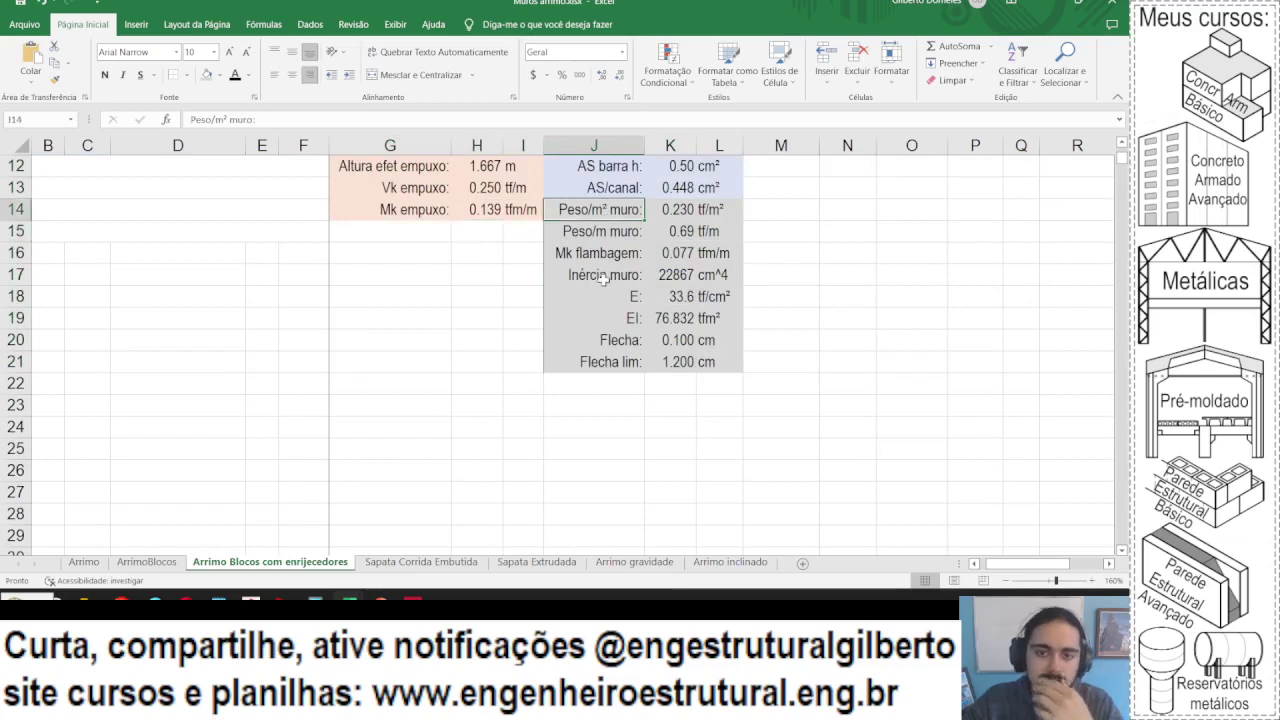
left_click(697, 211)
scroll(379, 192, "up", 4)
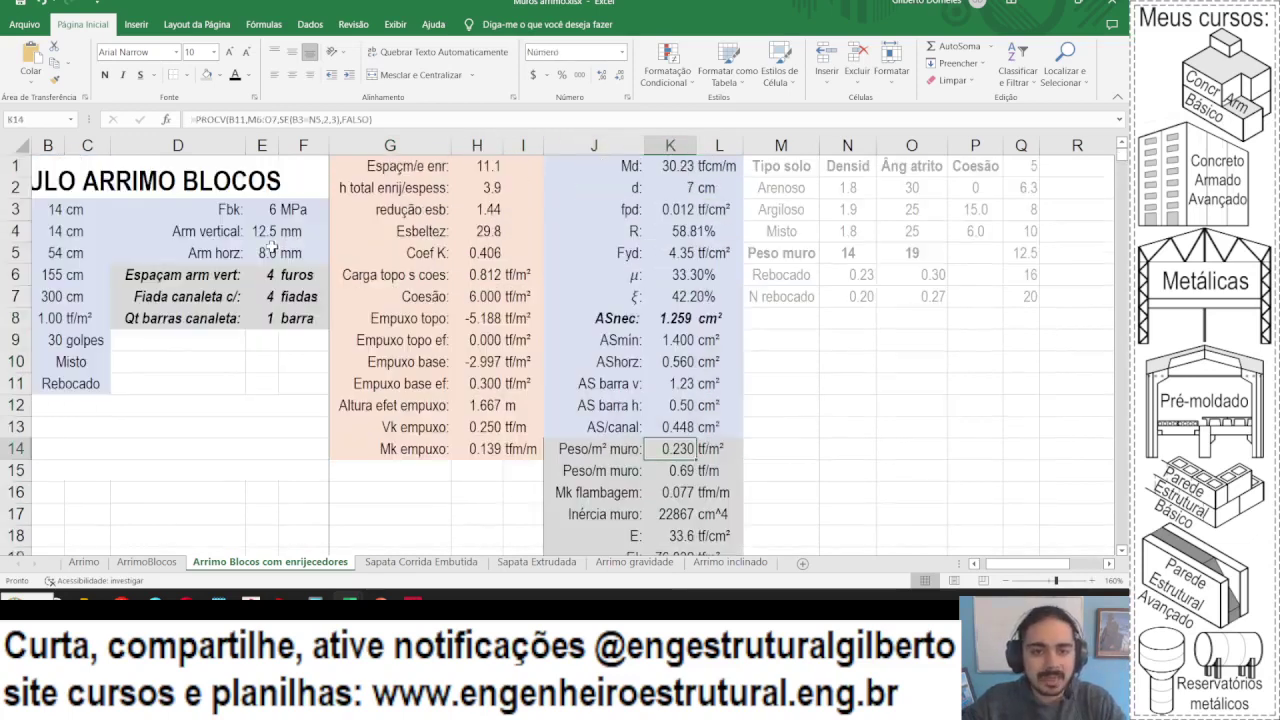
scroll(400, 233, "left", 2)
left_click(424, 121)
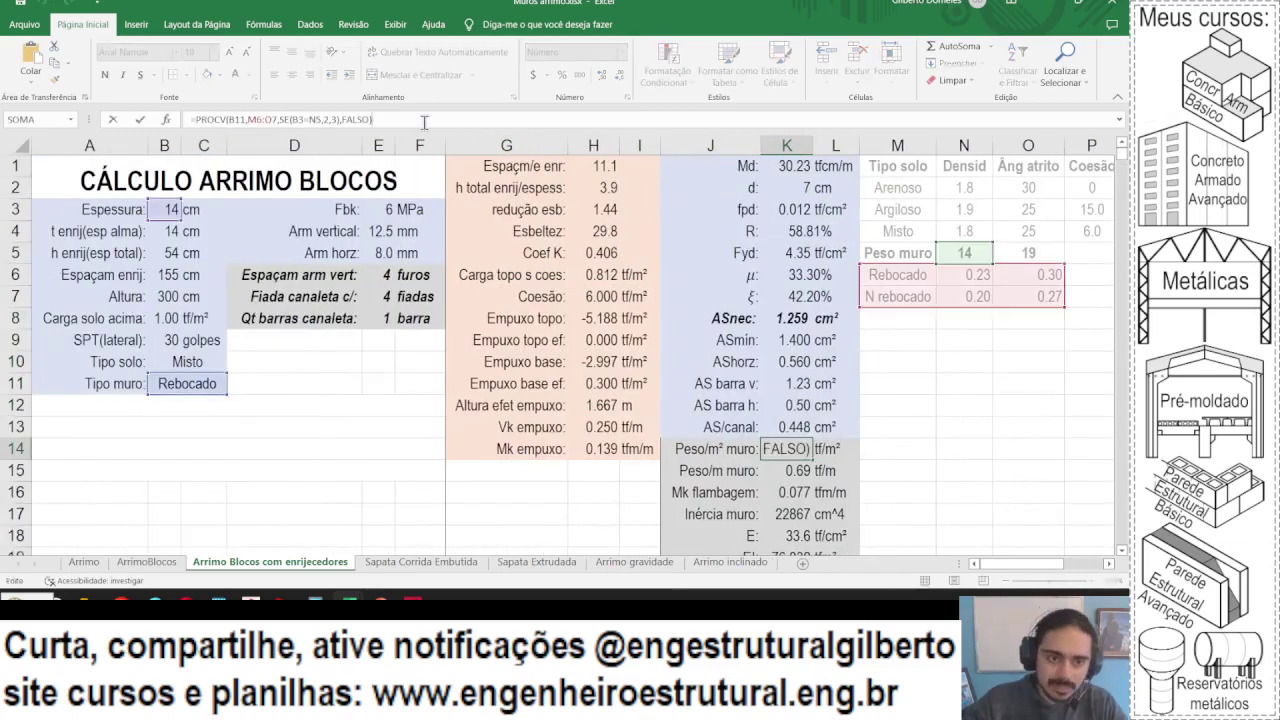
type("*")
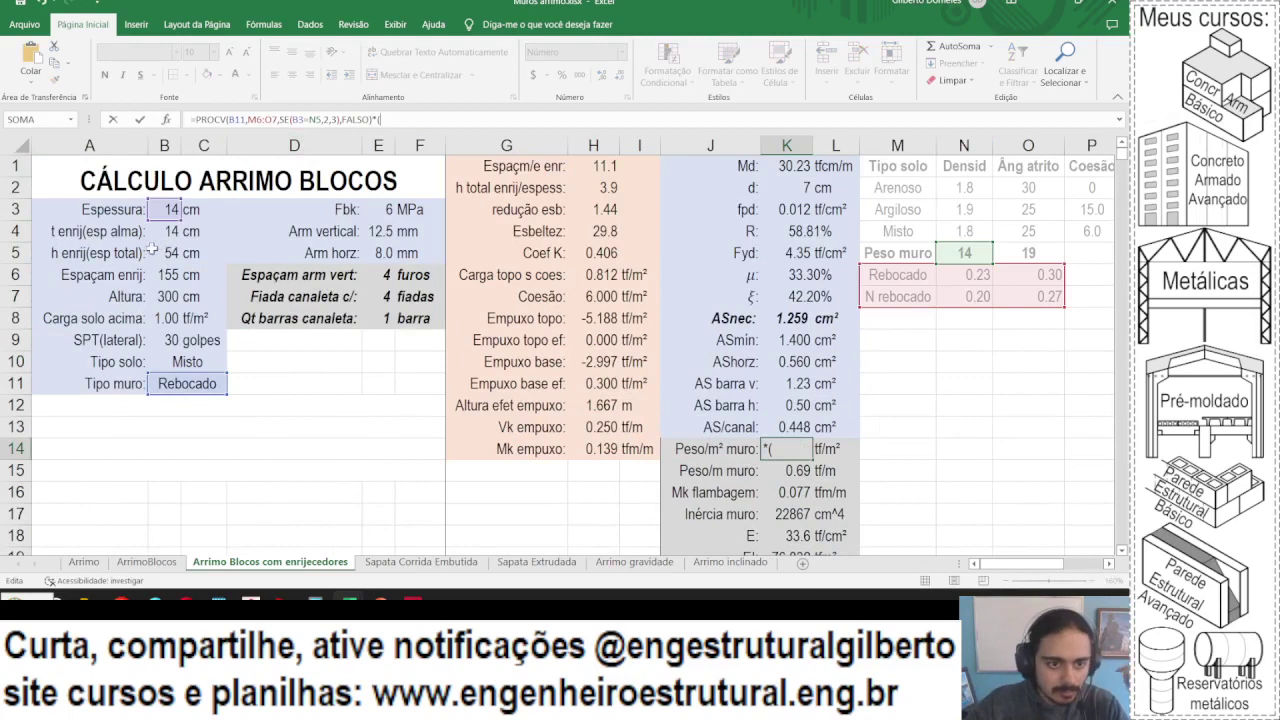
type("100")
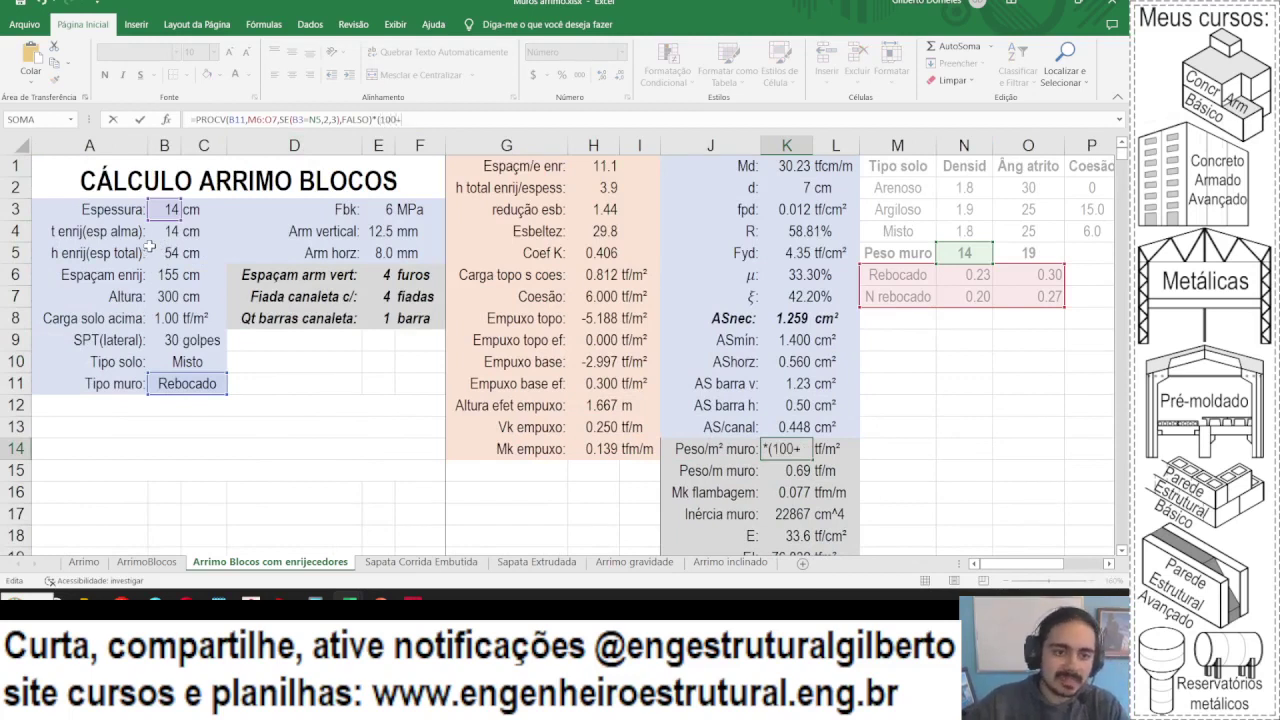
type("+(")
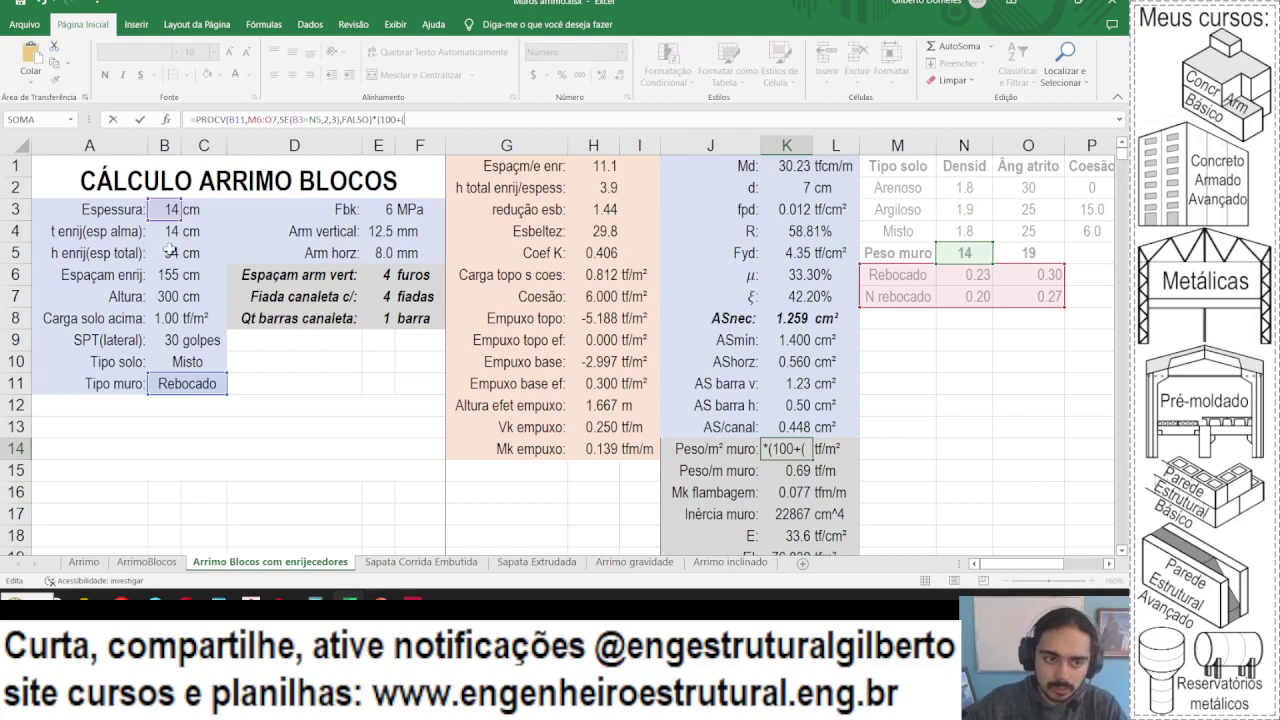
left_click(168, 252)
type("-")
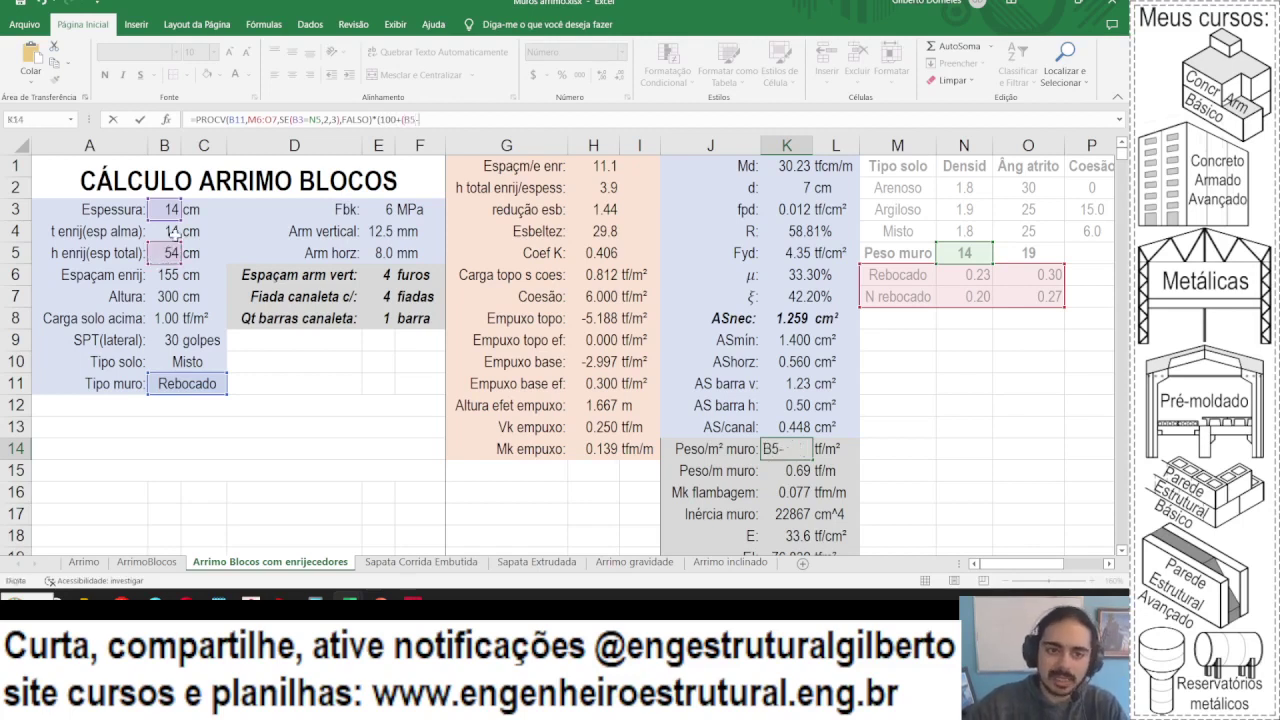
left_click(172, 231)
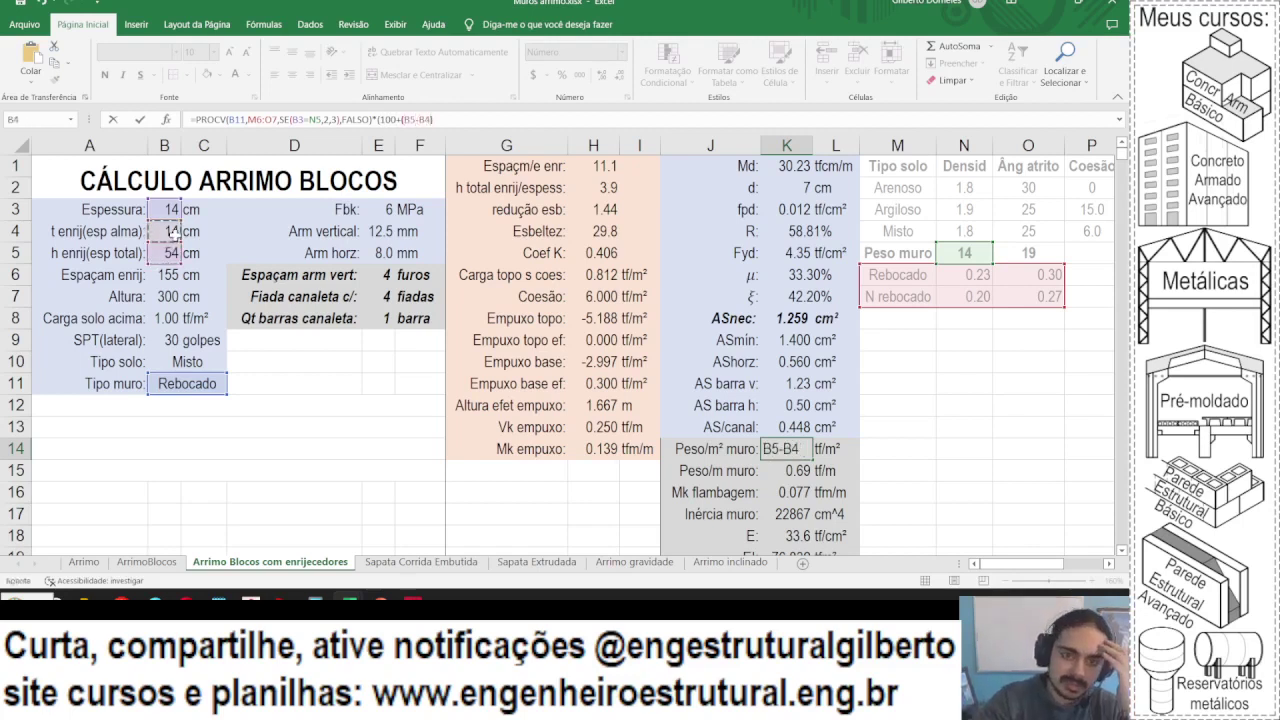
type(")")
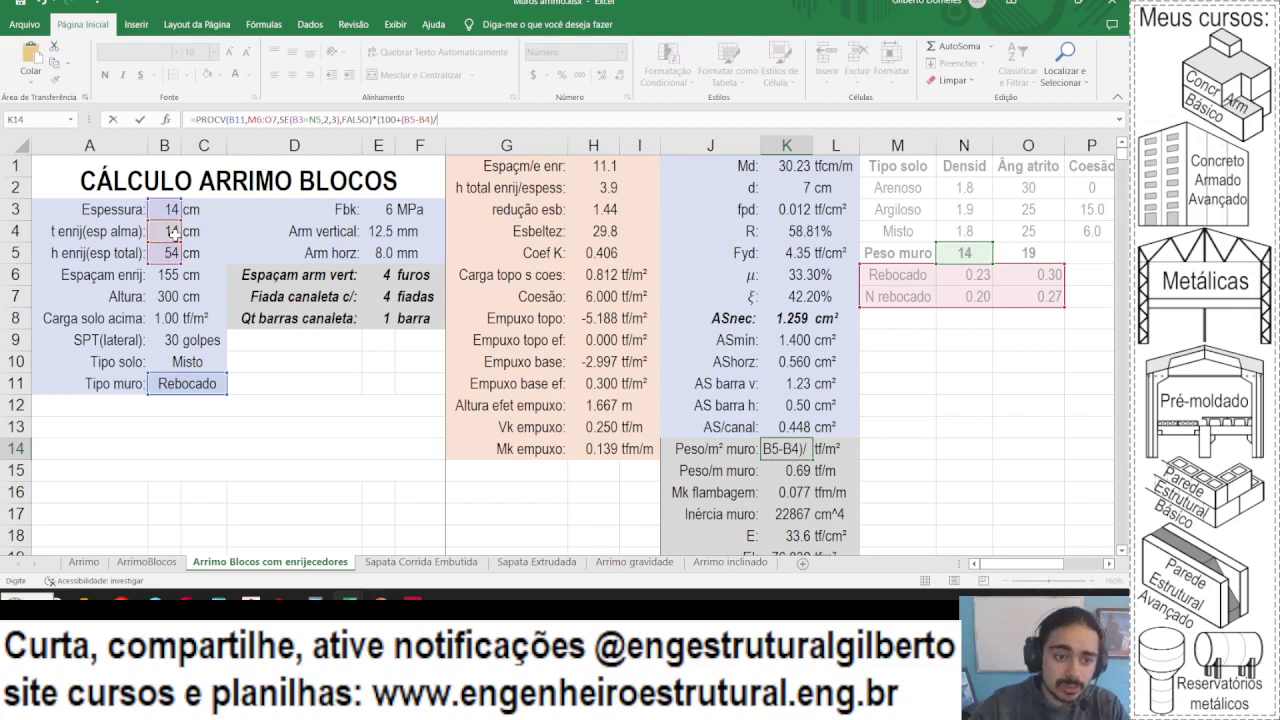
type("/")
left_click(157, 273)
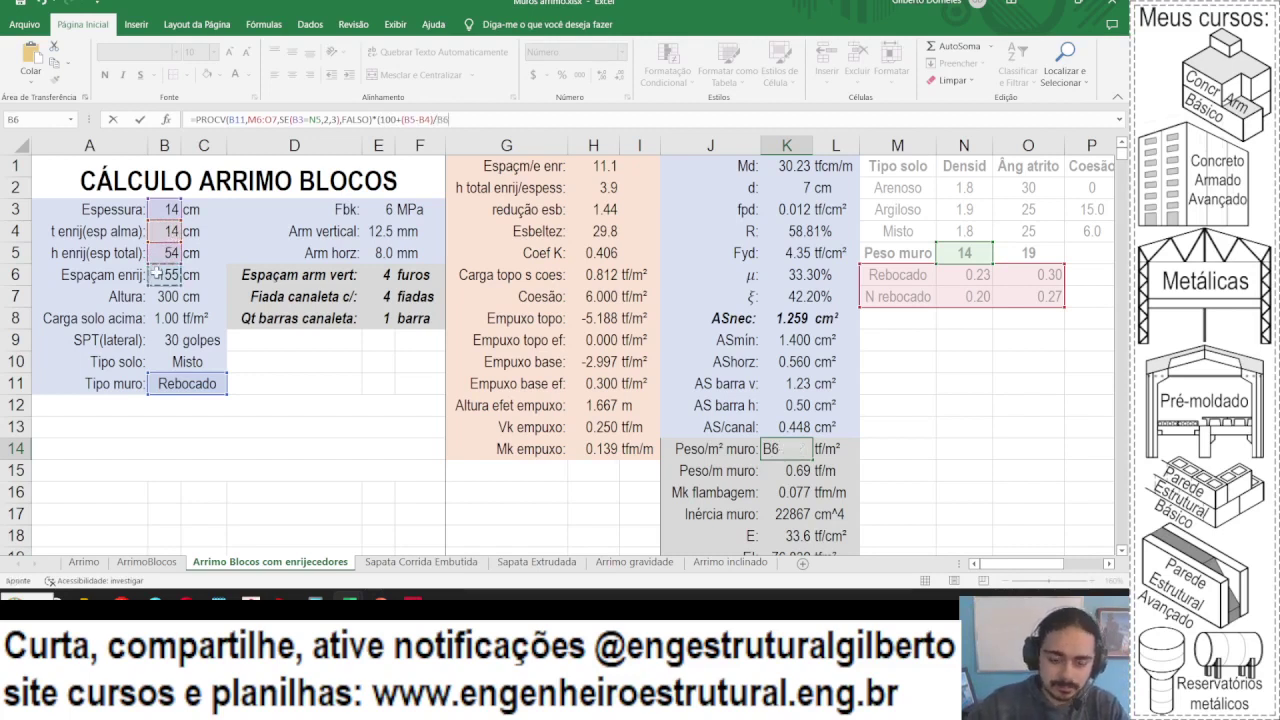
type(")/100")
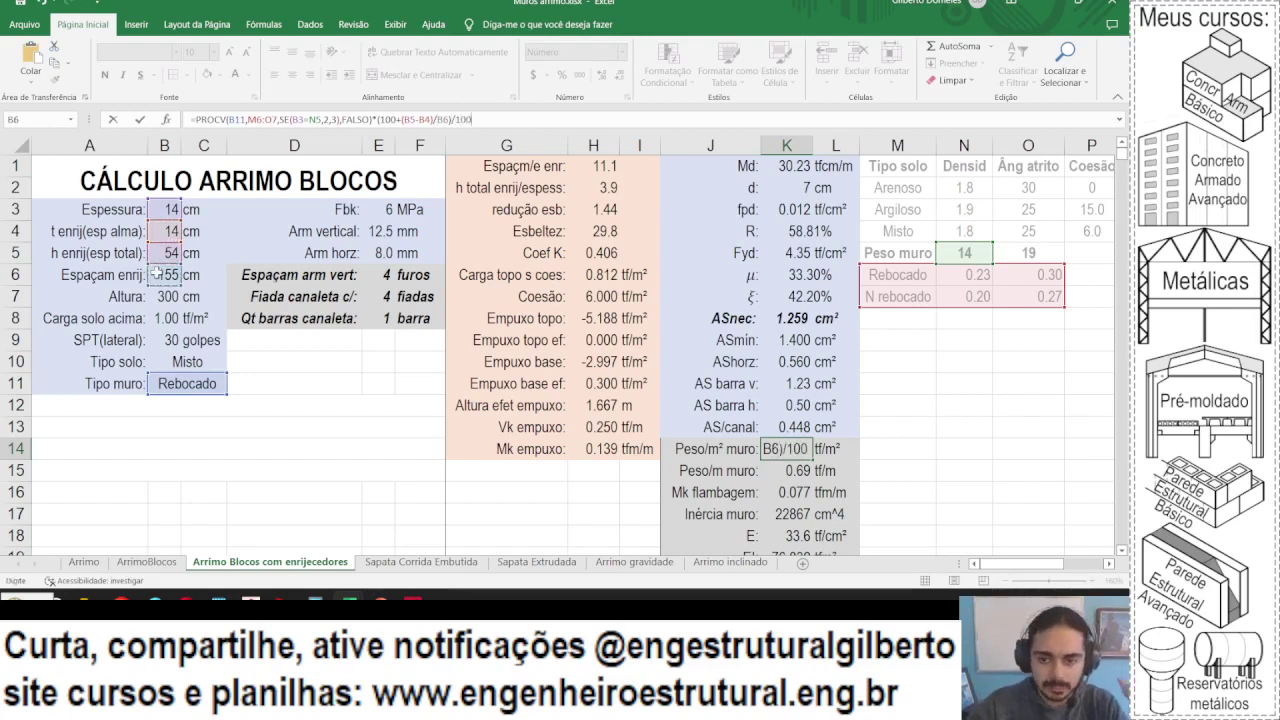
key("Return")
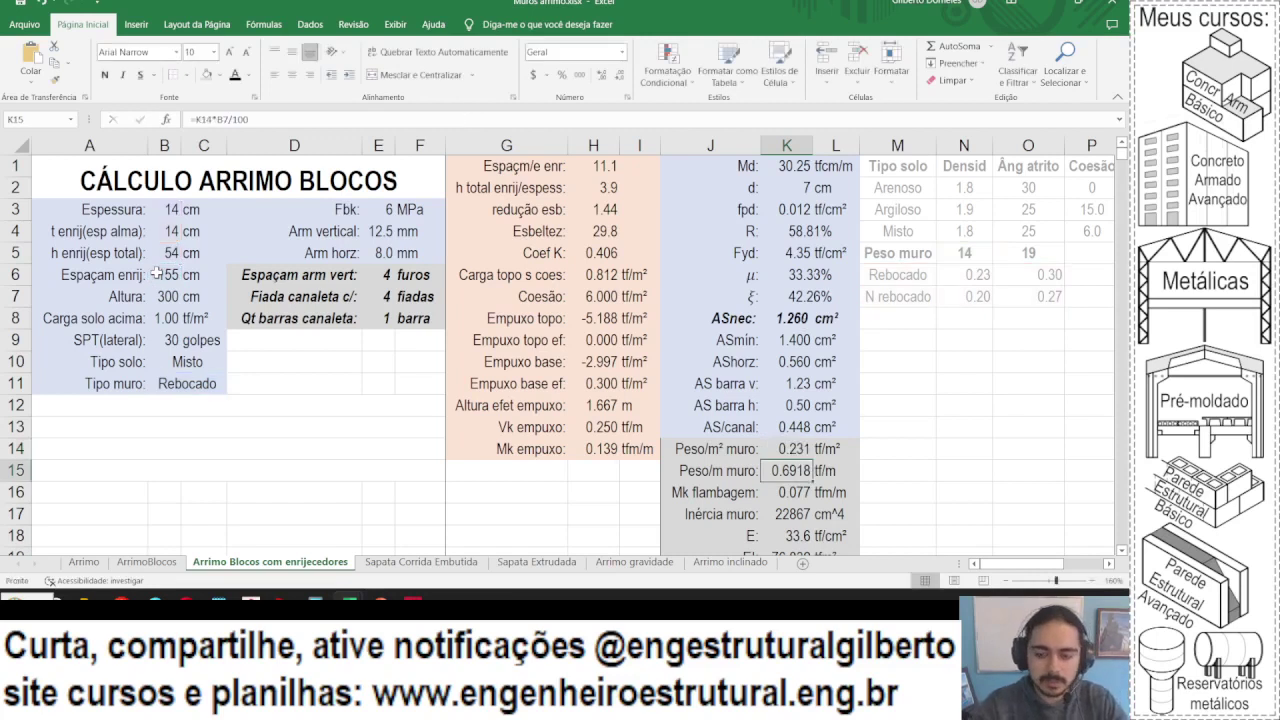
- Correct the stiffener multiplier in the K14 wall weight formula to (1+(B5-B4)/B6), removing the division by 100
key("Up")
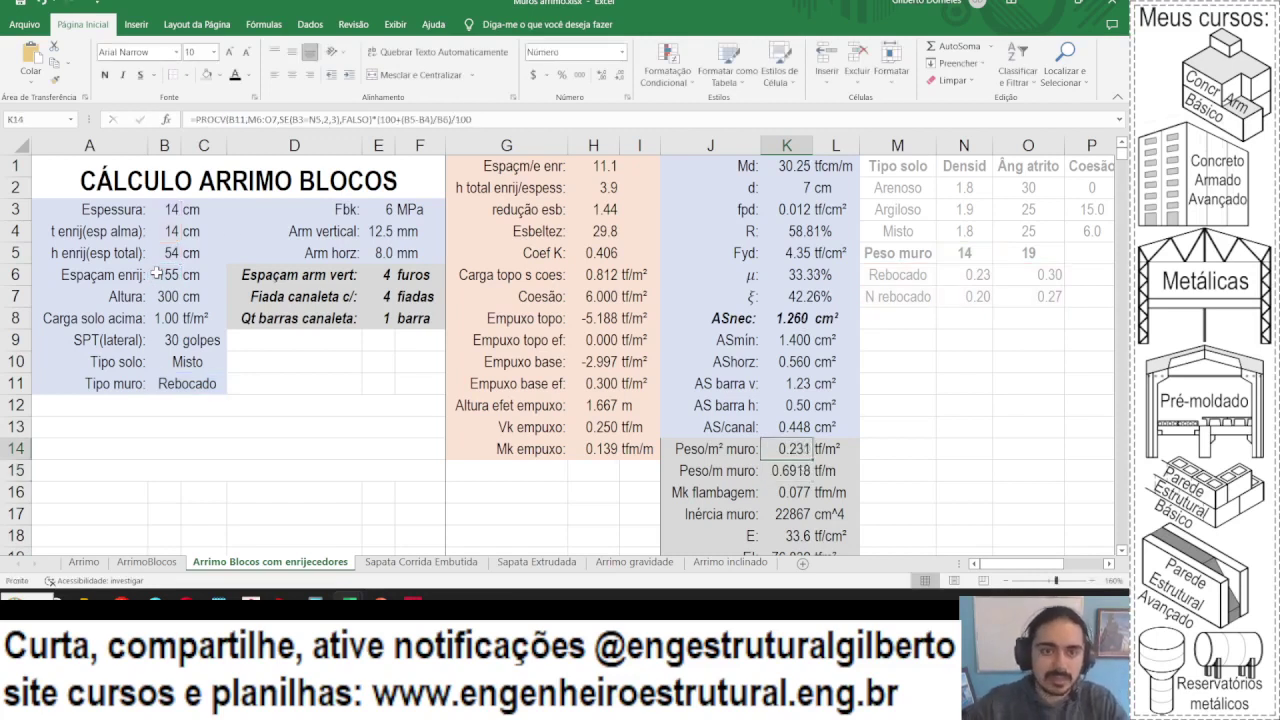
left_click(406, 120)
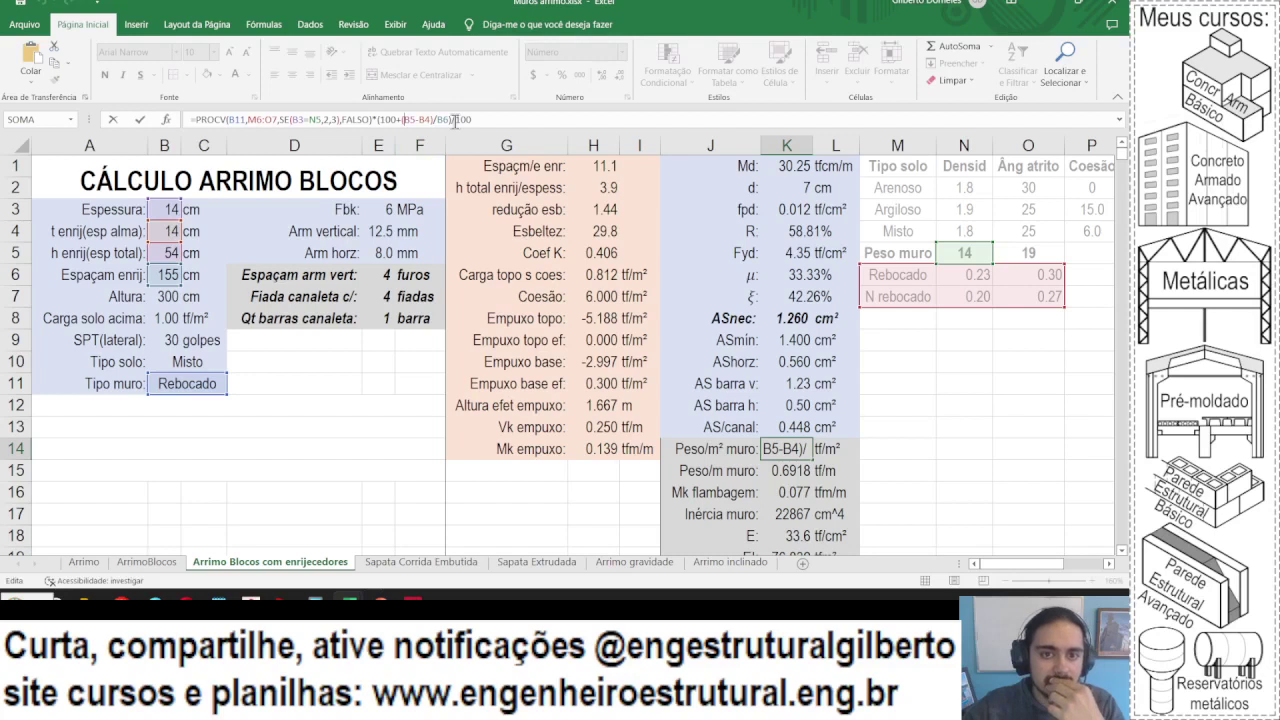
left_click(703, 121)
key("BackSpace")
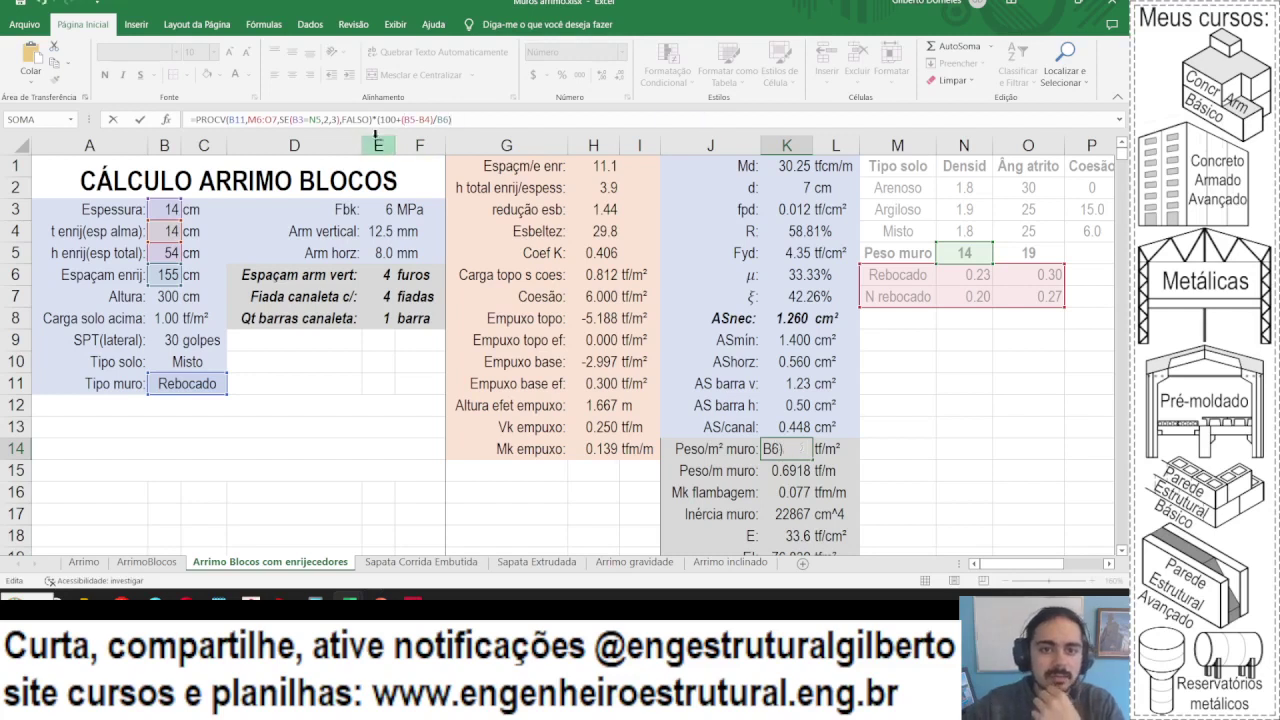
double_click(386, 120)
type("1")
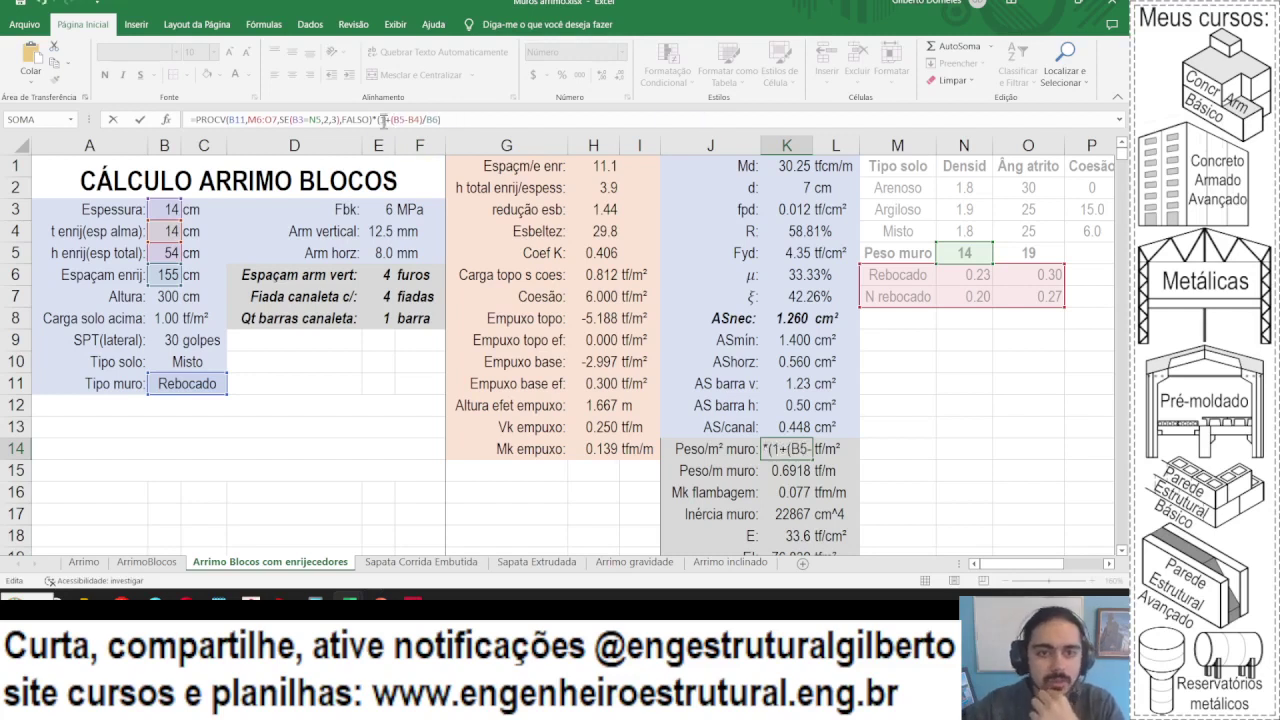
key("ctrl+Return")
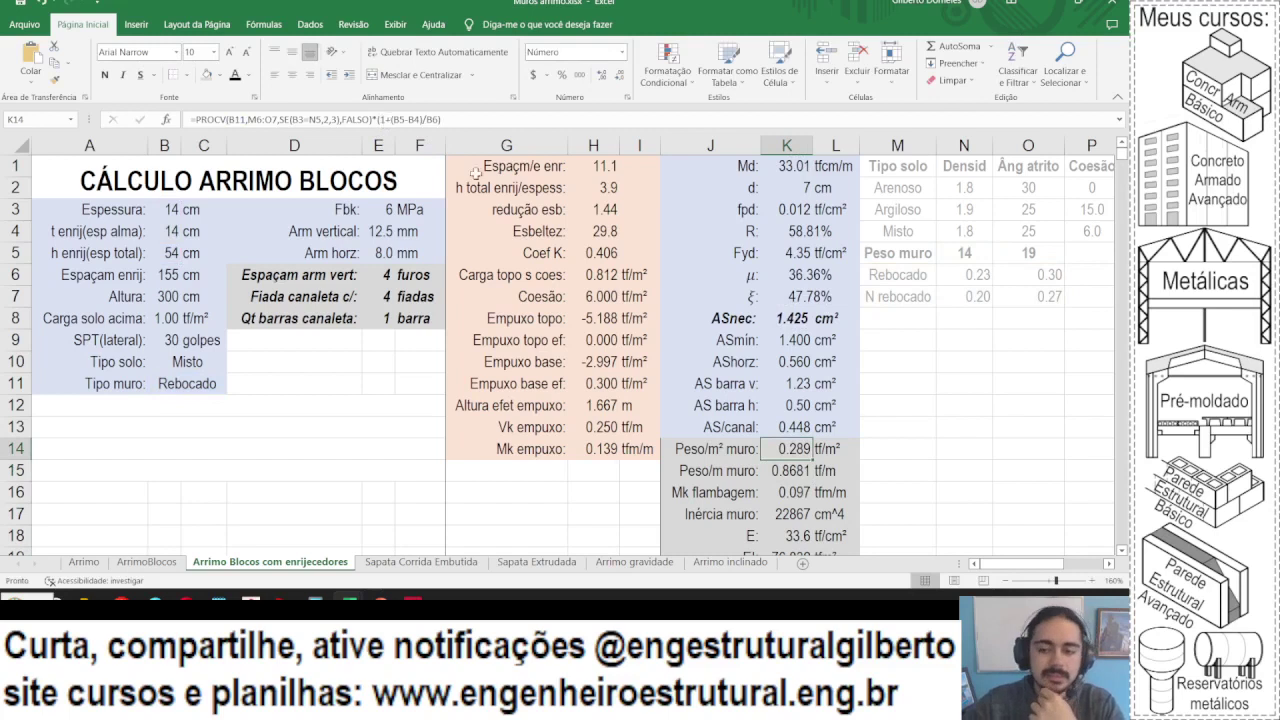
- Check the Peso/m² muro row and the Peso/m muro formula in K15 for the stiffener adaptation
scroll(521, 218, "down", 1)
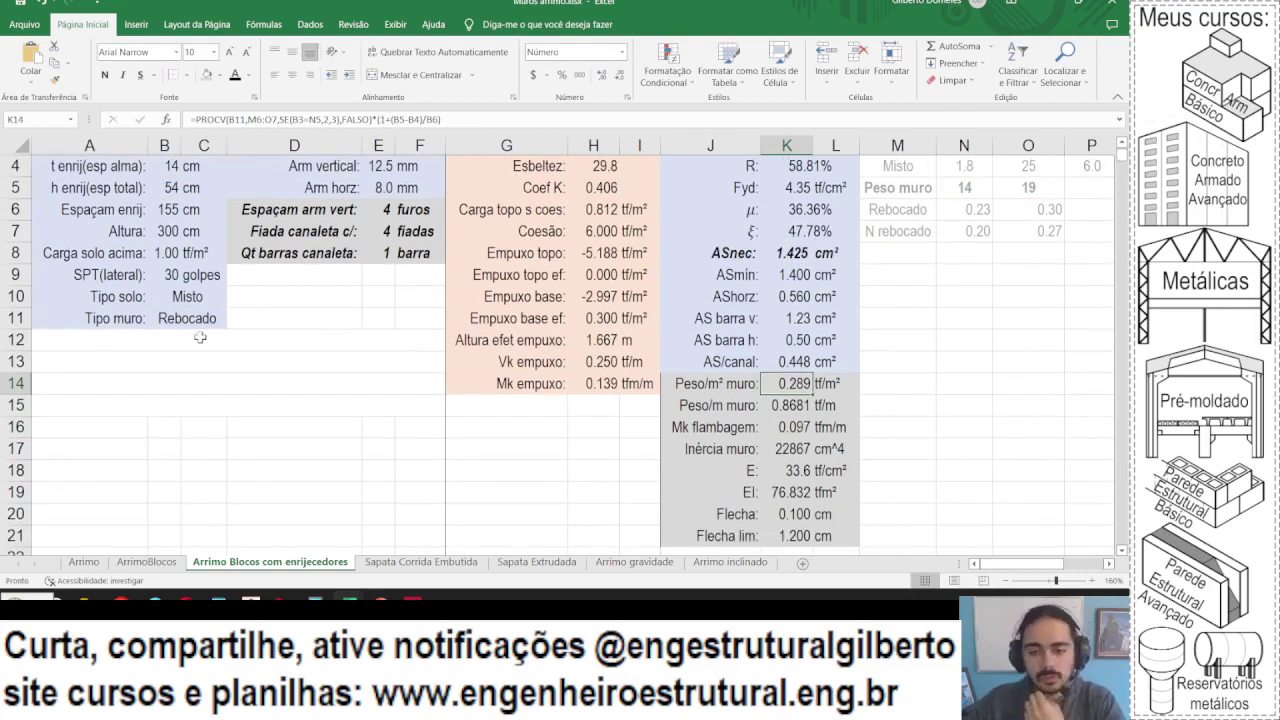
scroll(277, 294, "down", 1)
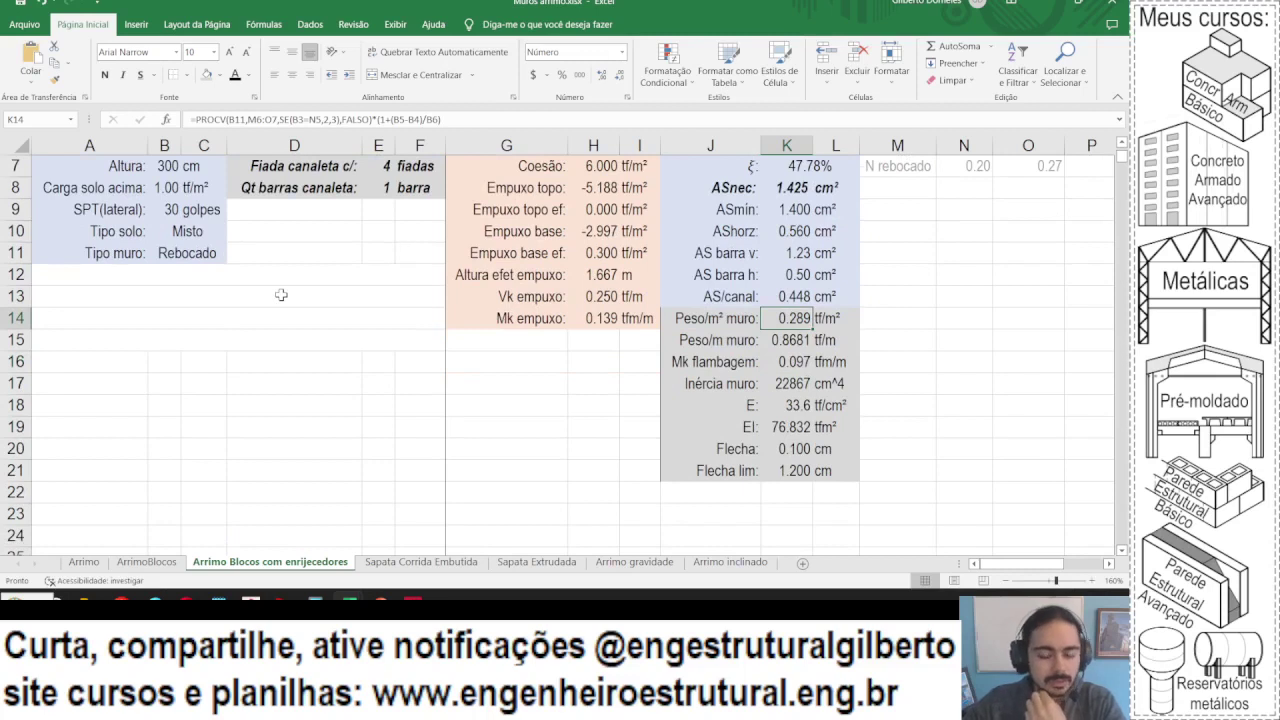
left_click_drag(733, 320, 830, 316)
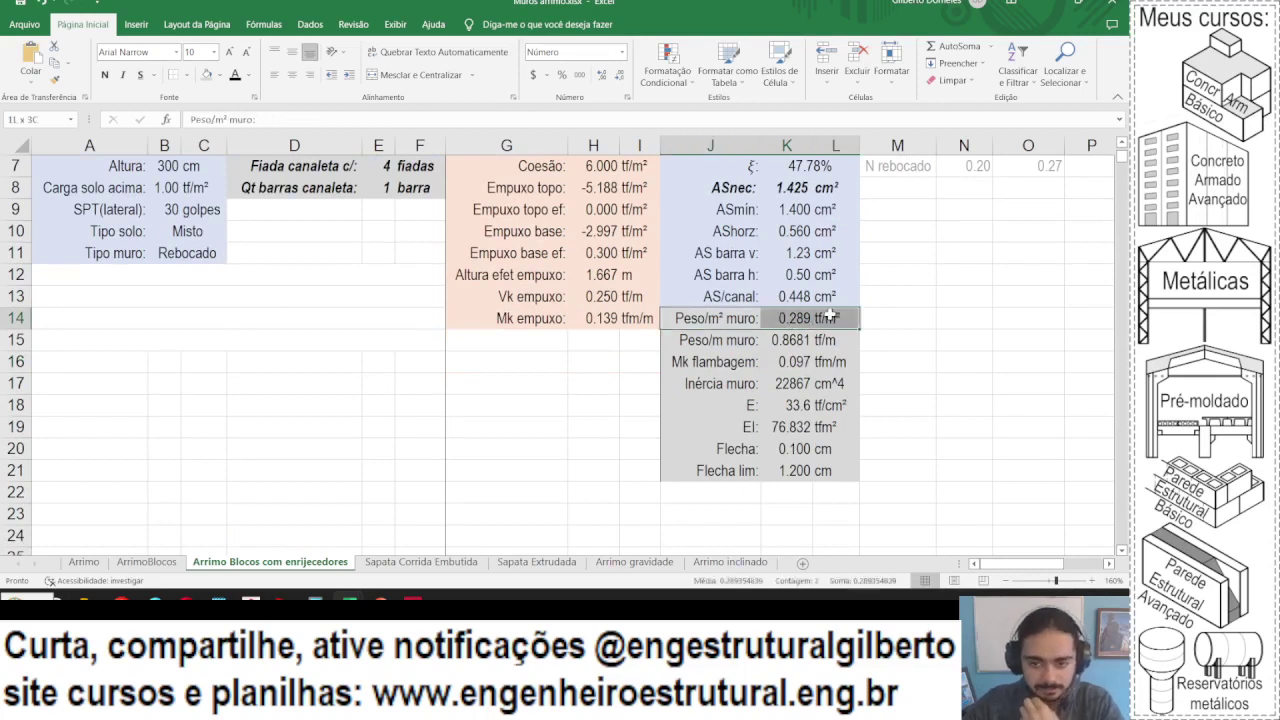
left_click(755, 333)
left_click(790, 333)
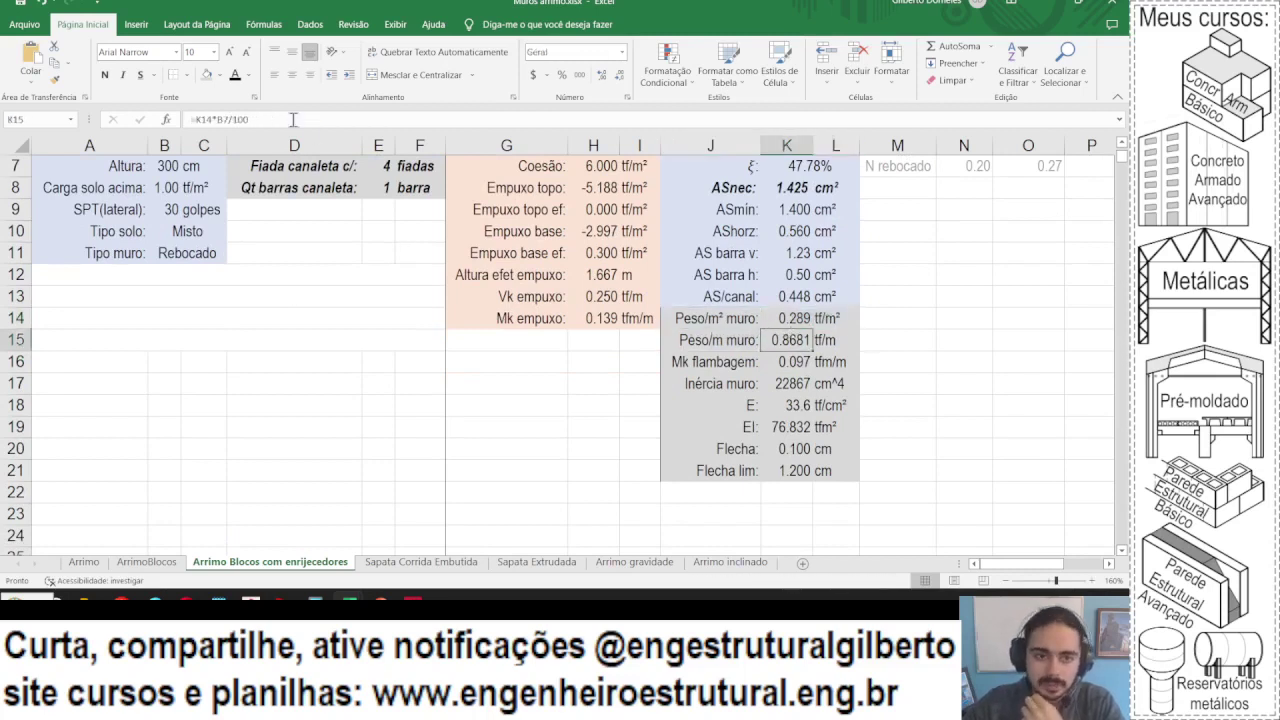
left_click(293, 119)
key("Return")
- Divide the Mk flambagem formula in K16 by the slenderness reduction in H3, comparing the results with and without the change
left_click(293, 119)
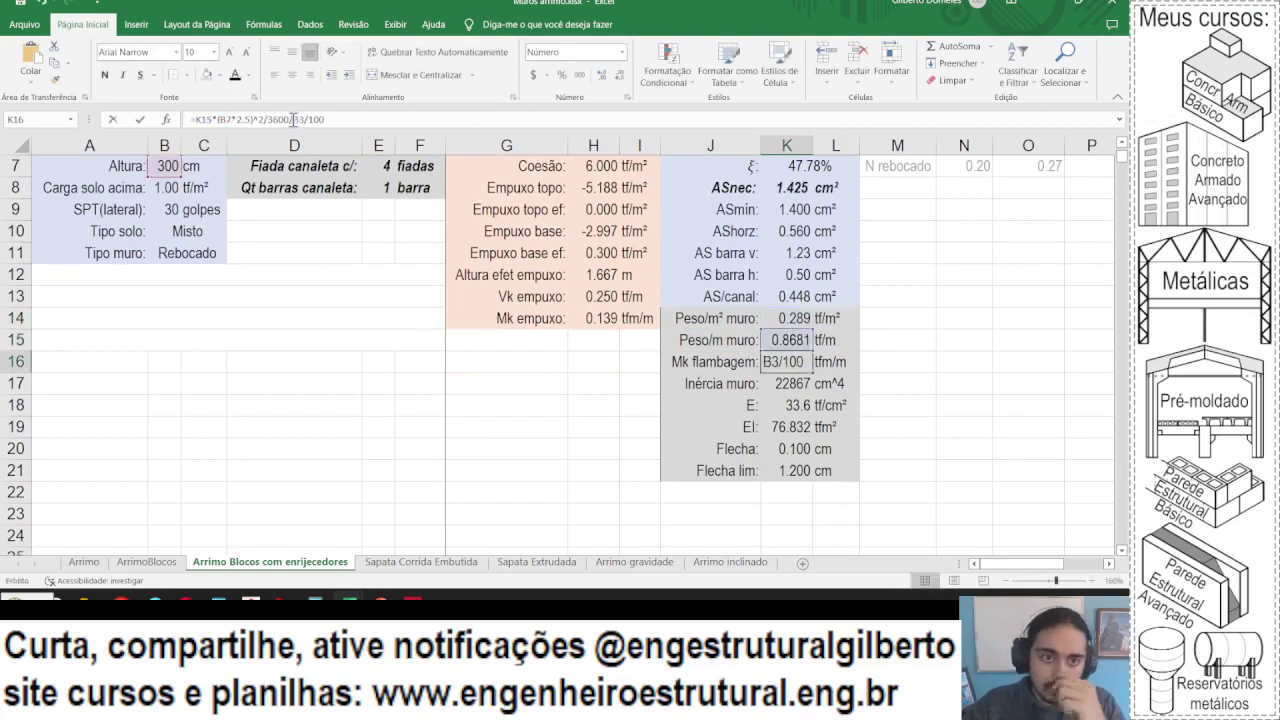
scroll(404, 281, "up", 1)
scroll(404, 281, "up", 2)
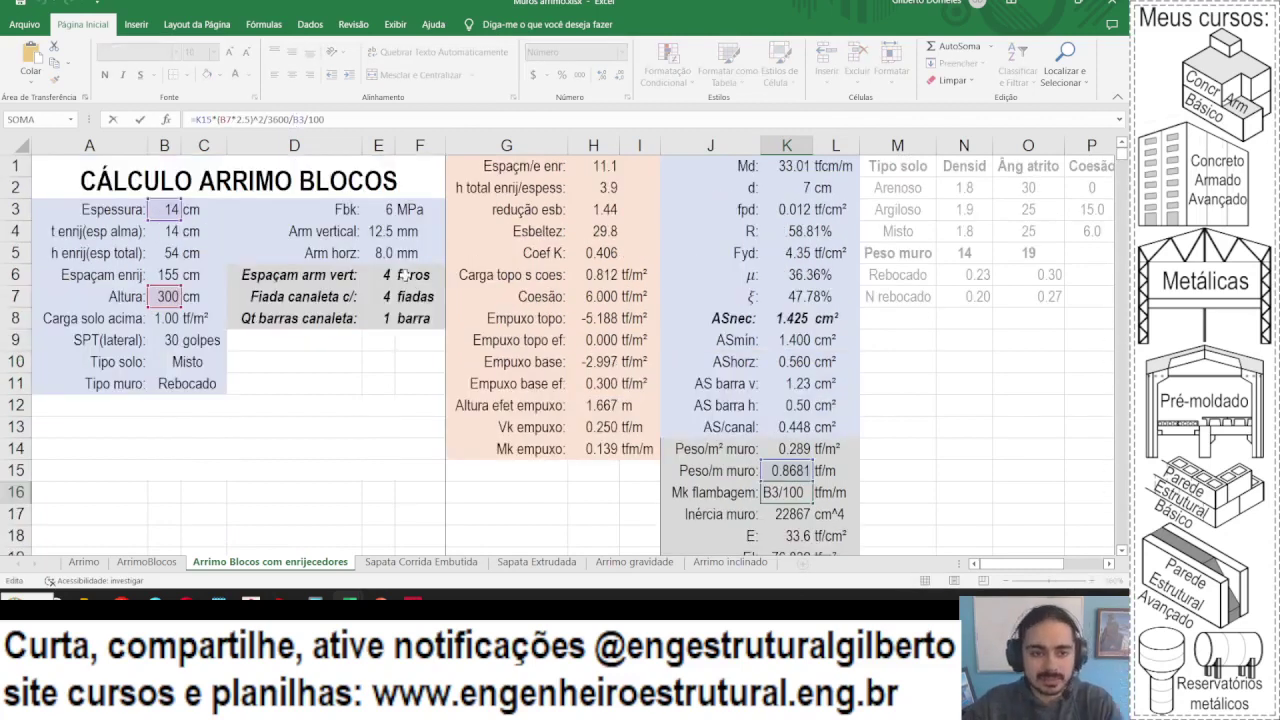
scroll(404, 273, "down", 2)
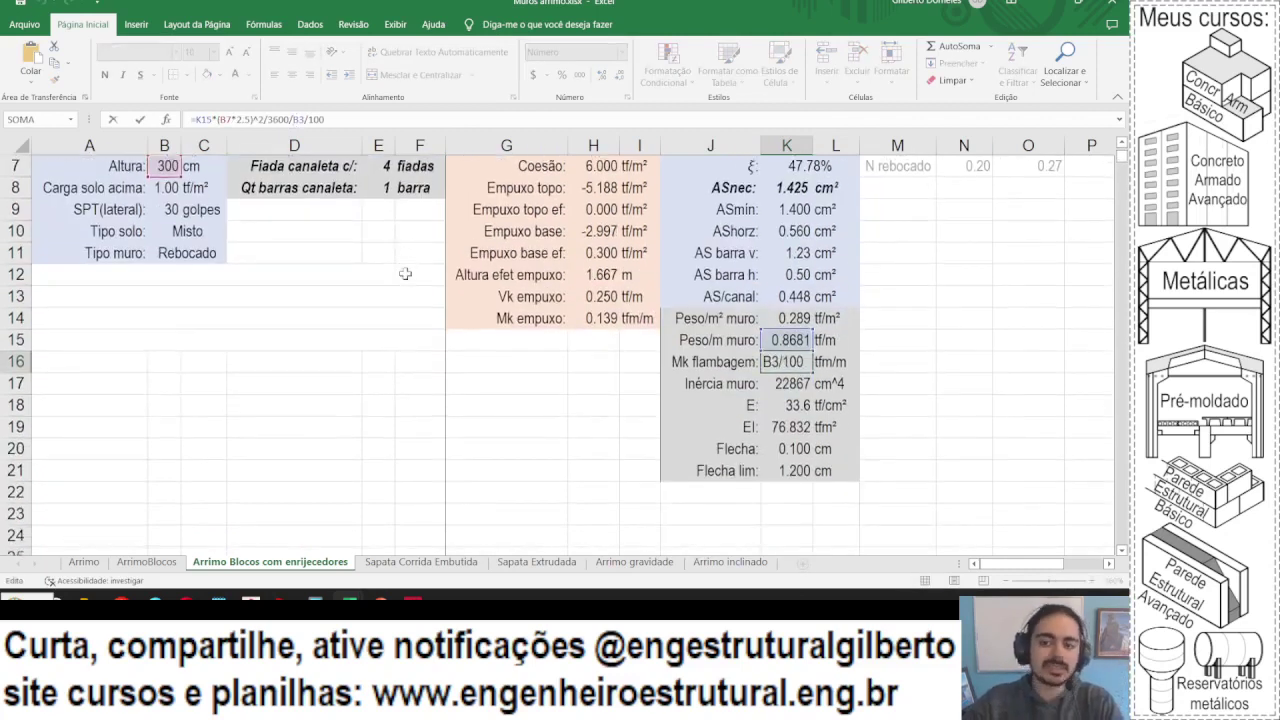
scroll(405, 270, "up", 2)
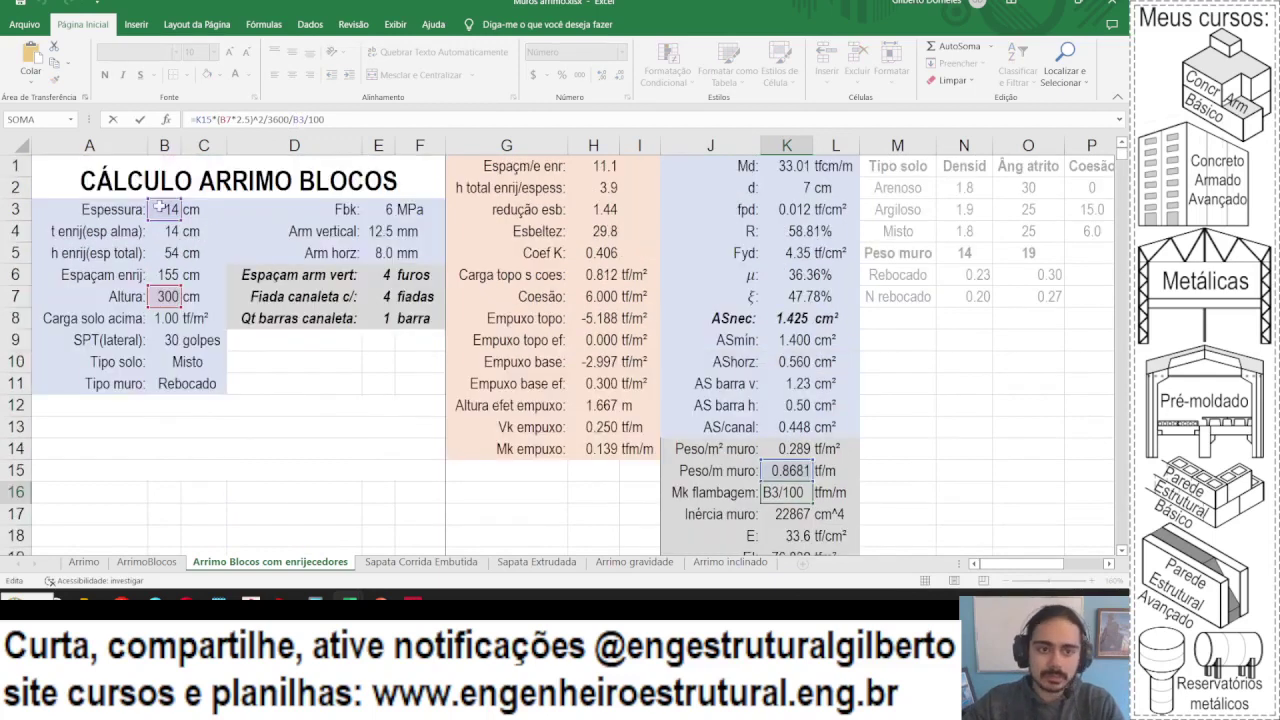
scroll(265, 207, "down", 2)
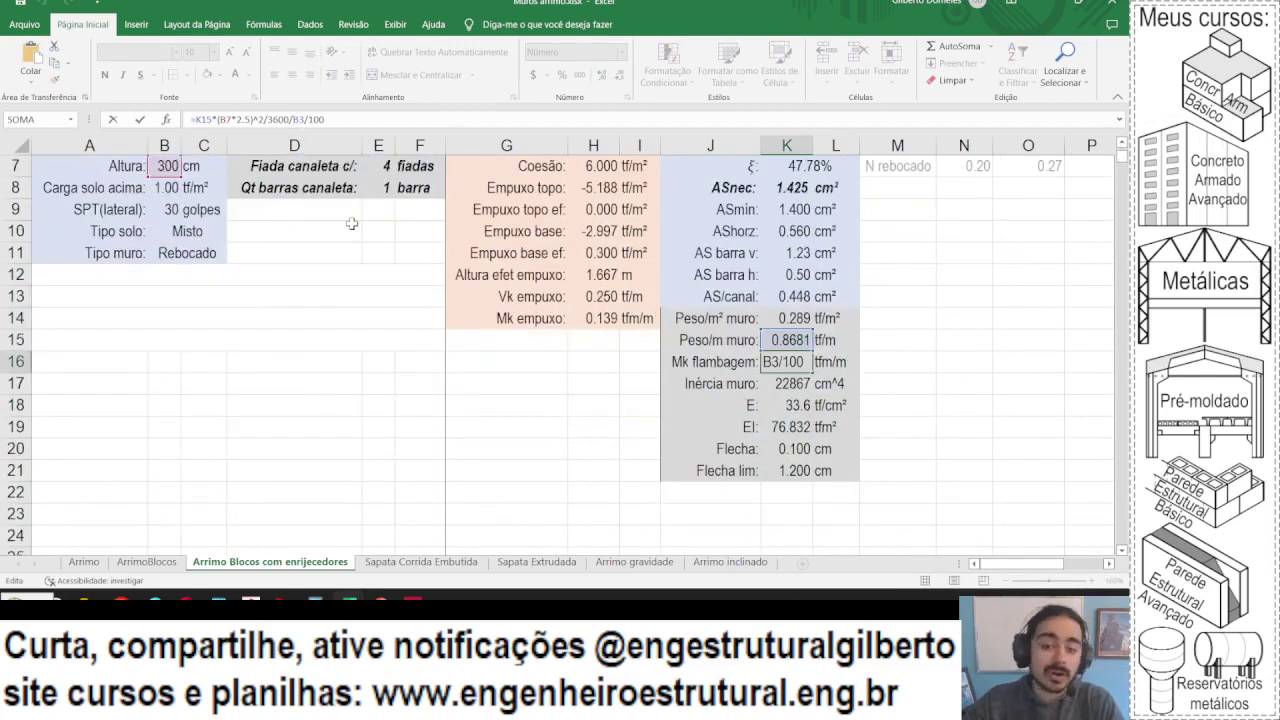
scroll(342, 250, "up", 2)
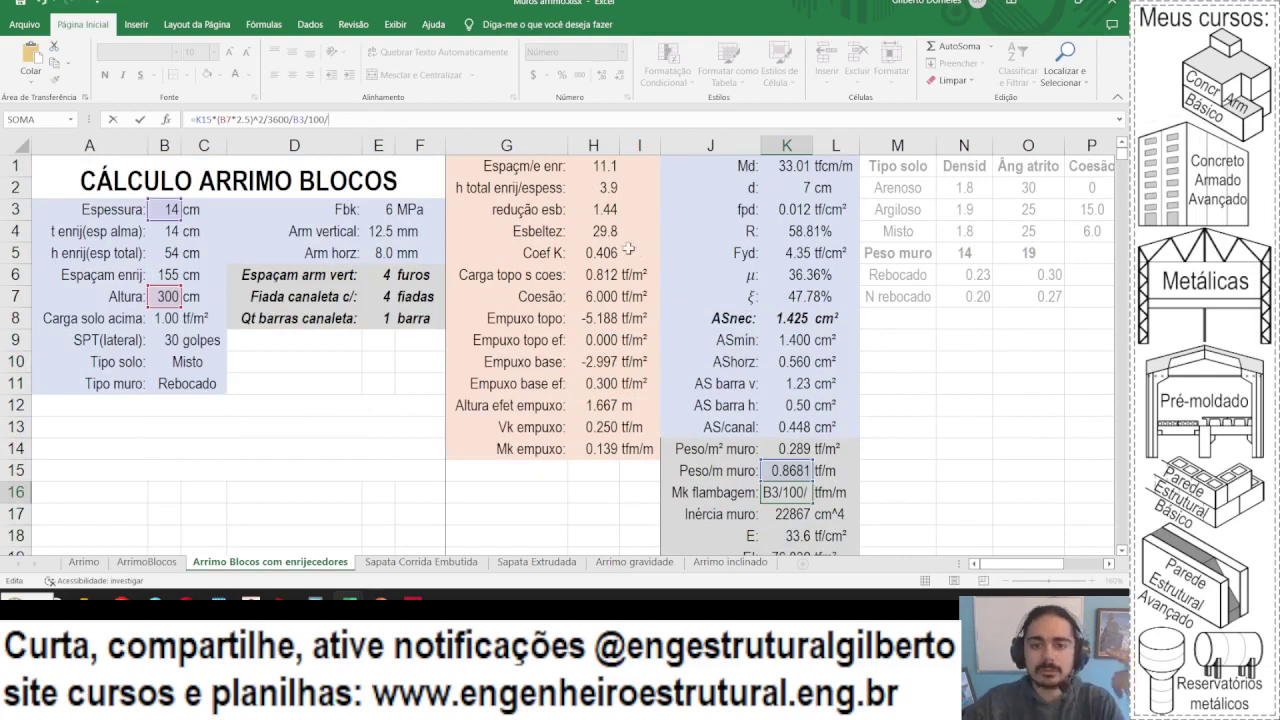
left_click(606, 214)
scroll(606, 229, "down", 2)
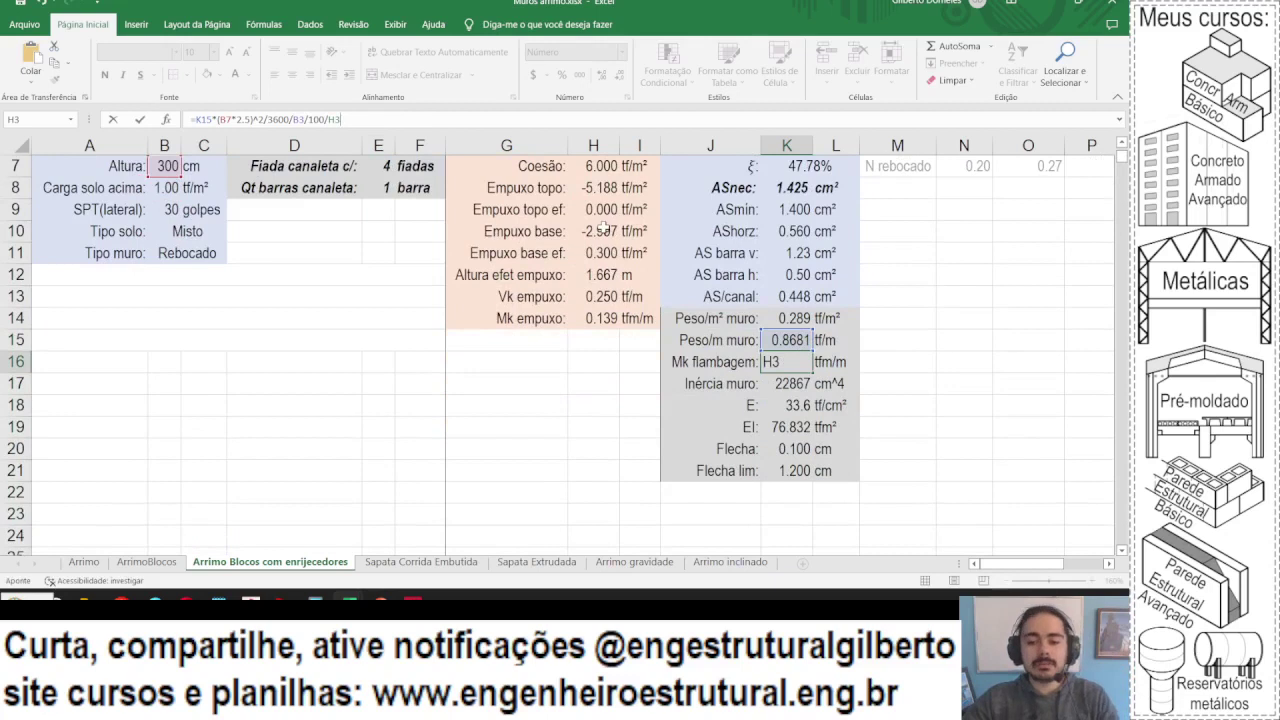
key("Return")
key("ctrl+z")
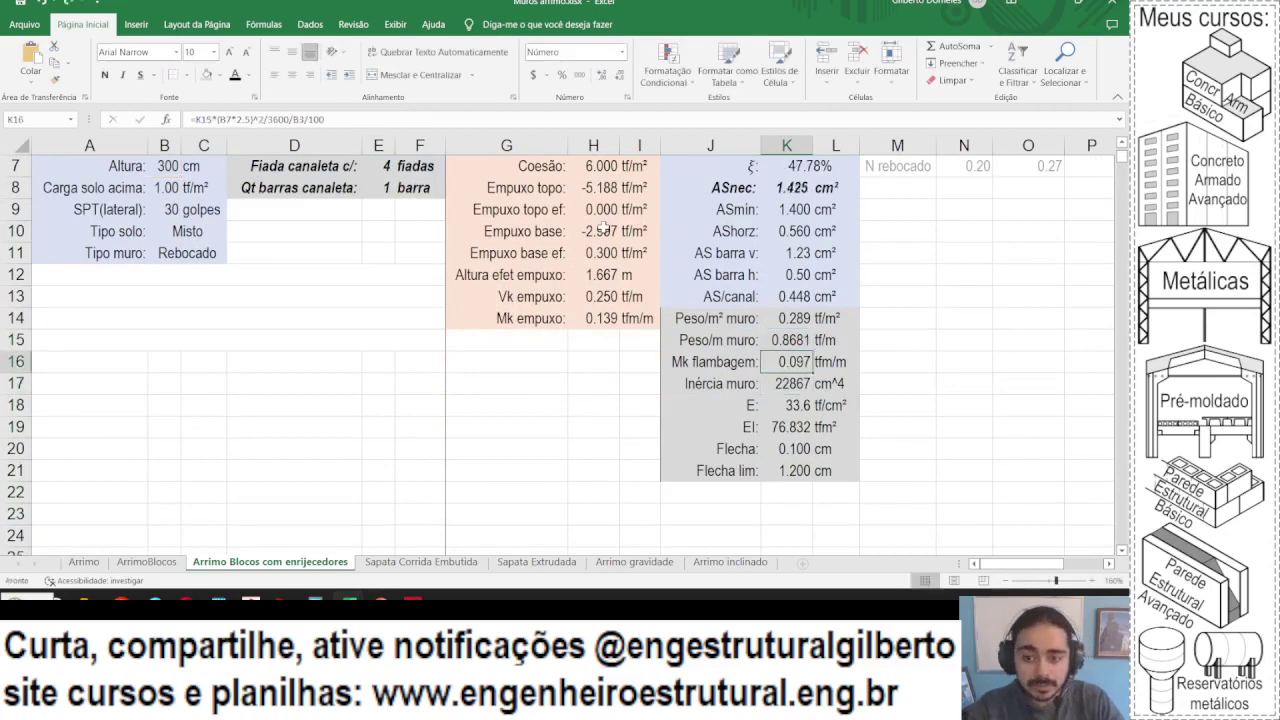
key("ctrl+y")
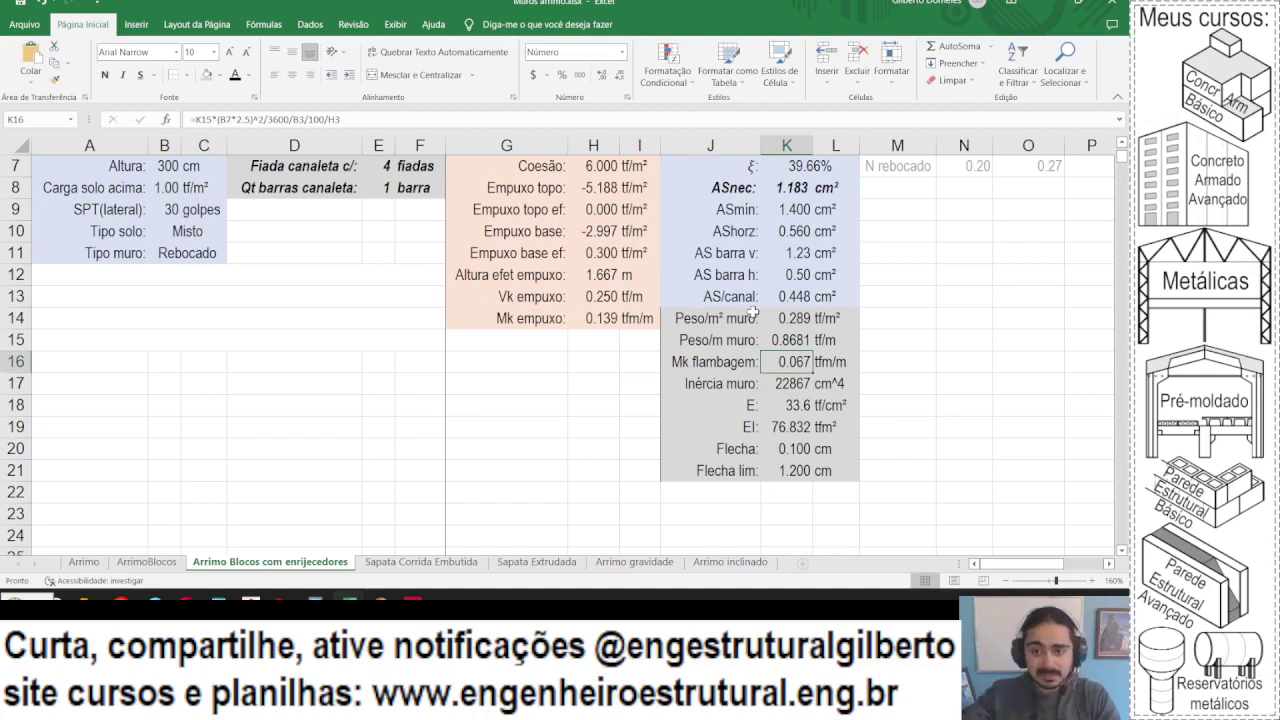
- Move the Inércia muro to Flecha lim block down two rows to J19:L23
scroll(750, 318, "down", 1)
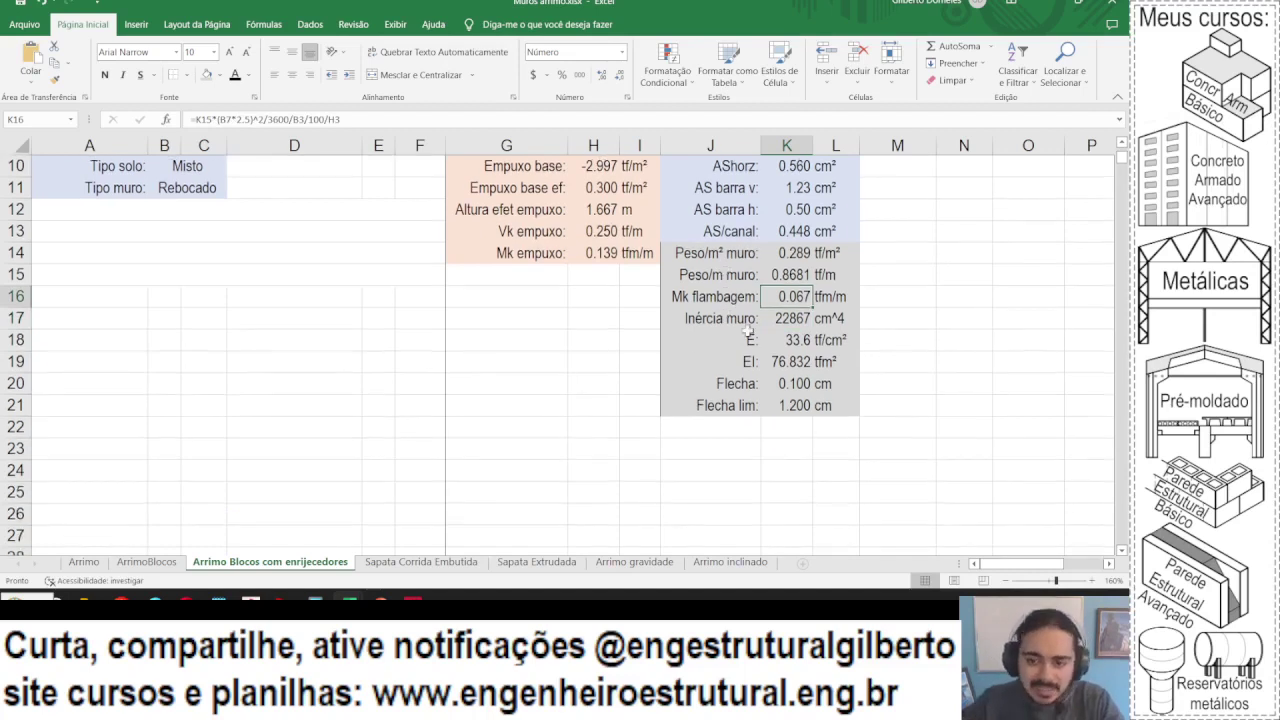
left_click_drag(750, 325, 793, 452)
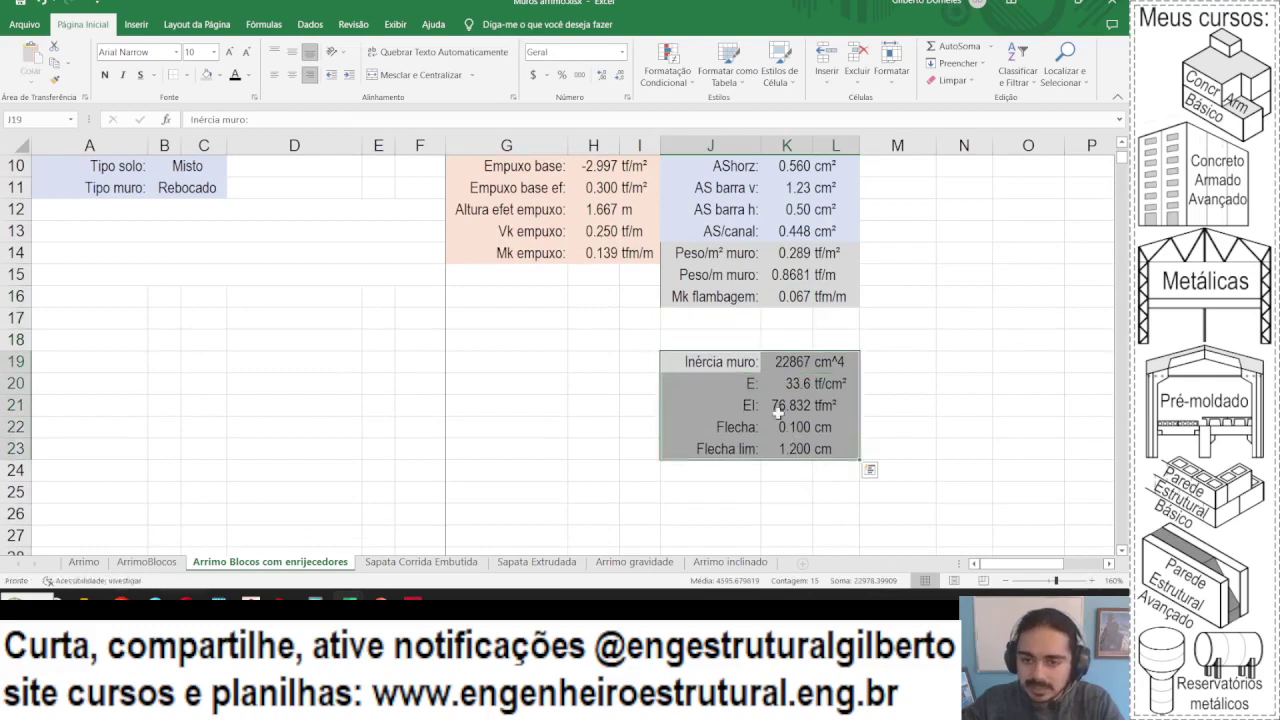
left_click(726, 312)
- Copy the Mk flambagem row J16:L16 into row 17
left_click_drag(718, 296, 846, 294)
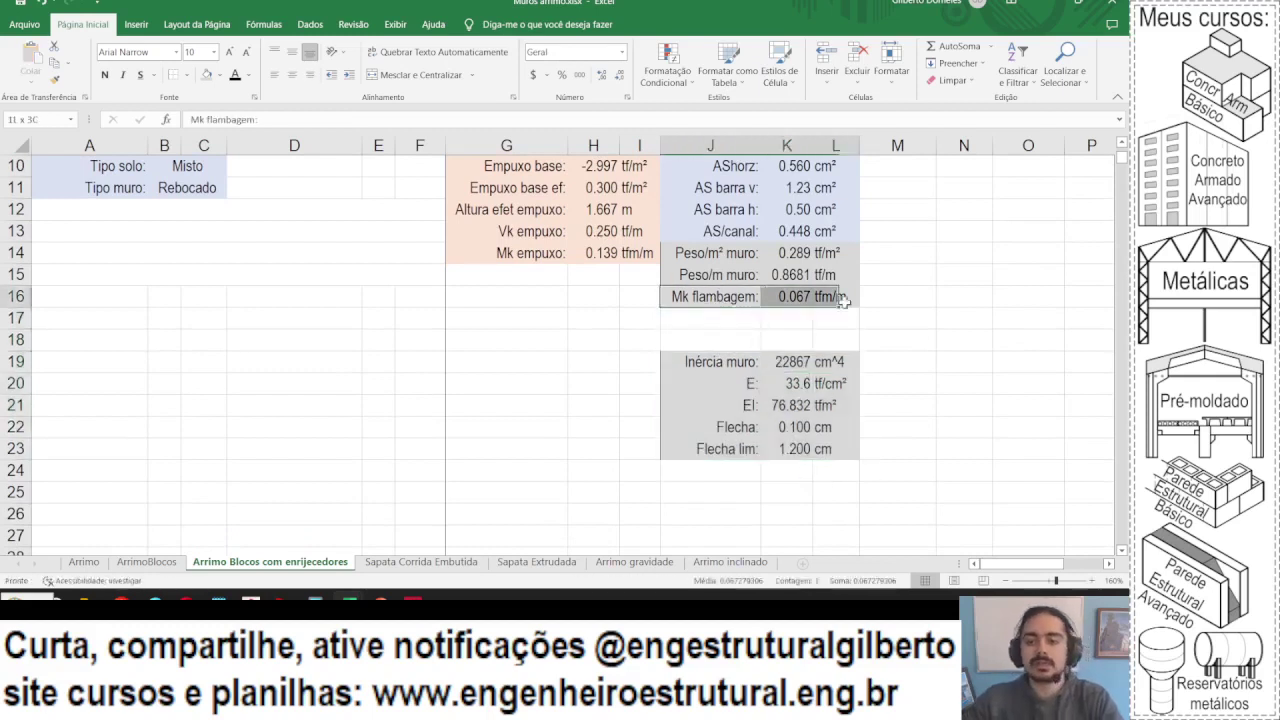
key("ctrl+c")
left_click(730, 322)
key("ctrl+v")
key("Escape")
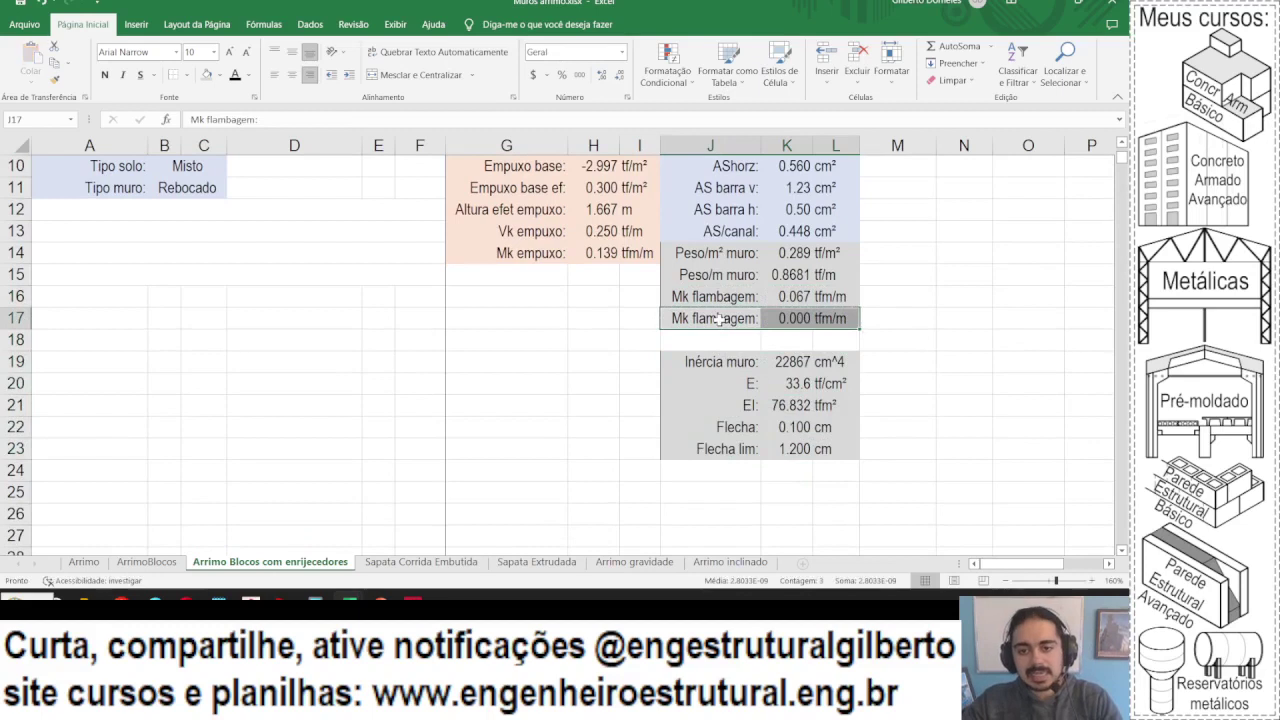
- Label the copied row in J17 "Centróide muro:" and look over the wall inputs for its formula
left_click(721, 318)
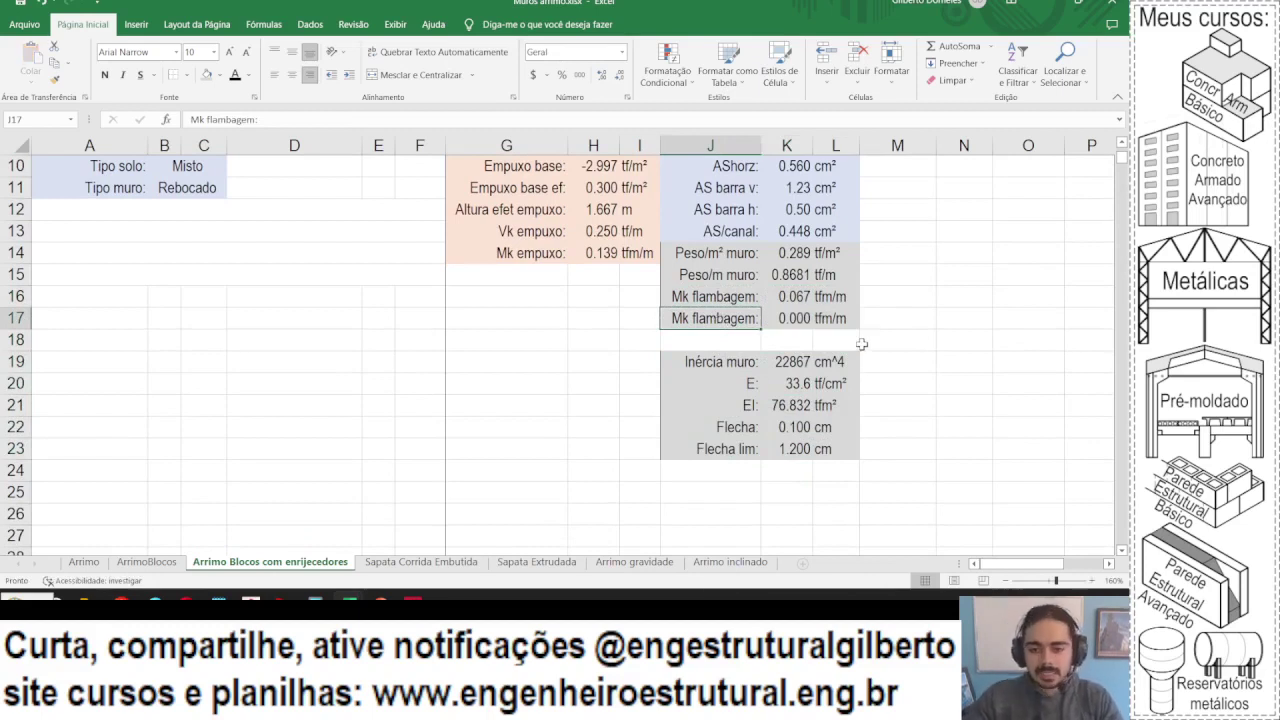
type("Cent")
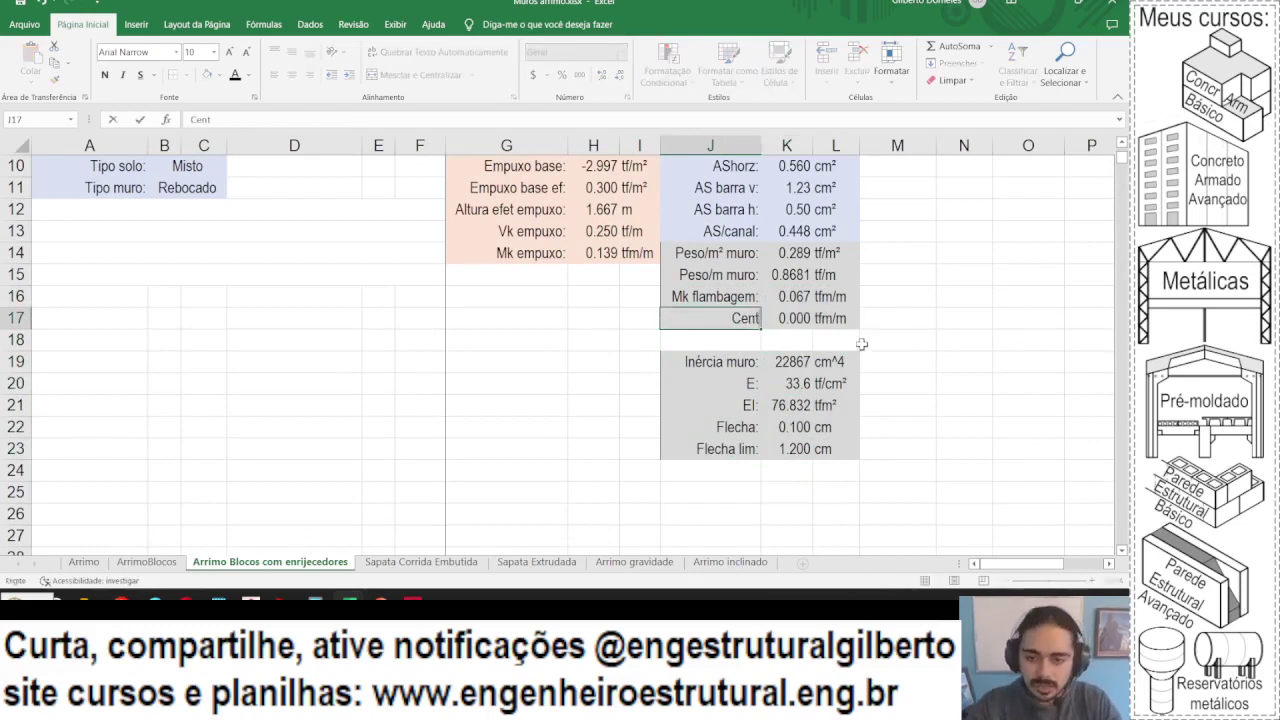
type("róide muro:")
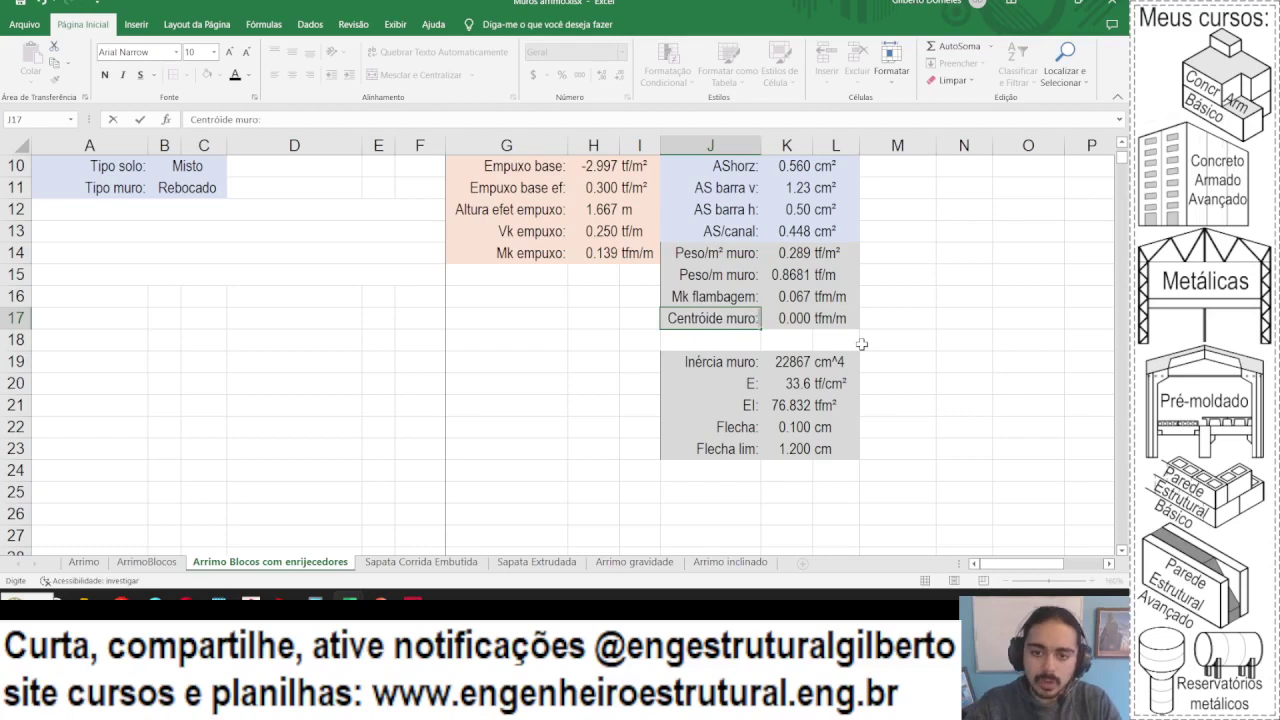
key("Tab")
scroll(700, 290, "up", 3)
scroll(567, 241, "down", 2)
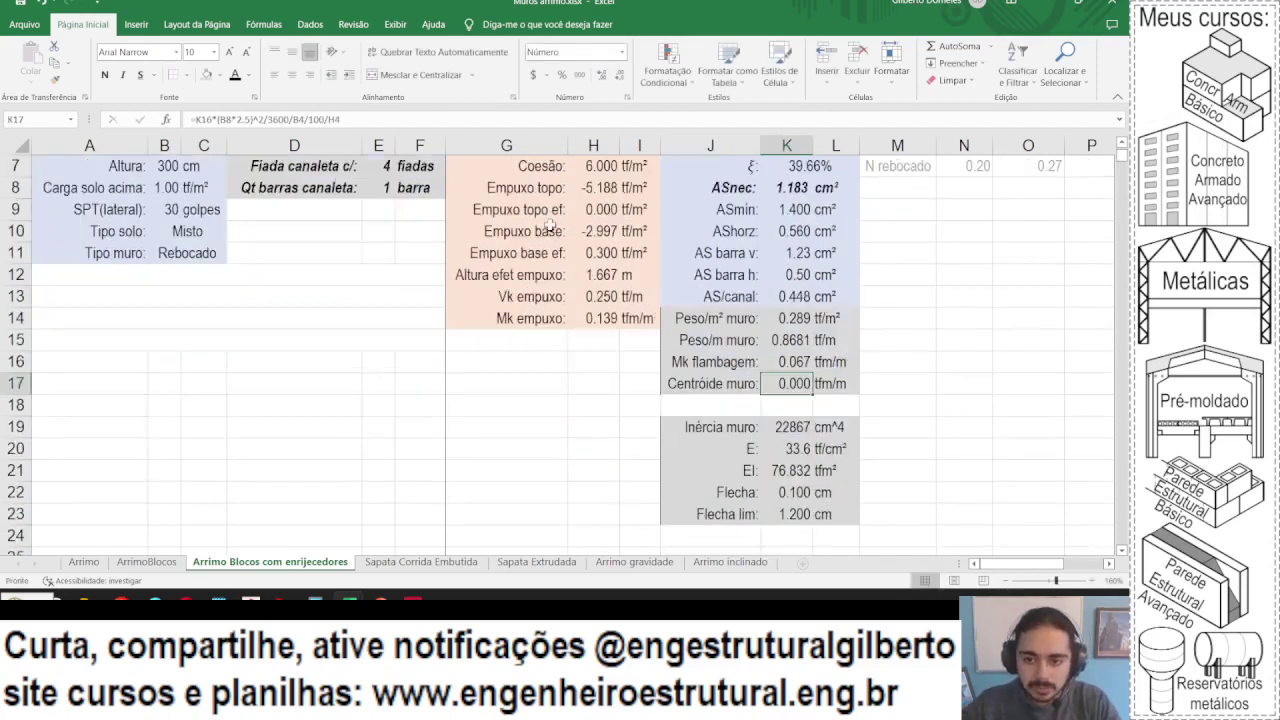
- Relabel J17 as "Área muro:"
left_click(718, 390)
type("Área muro:")
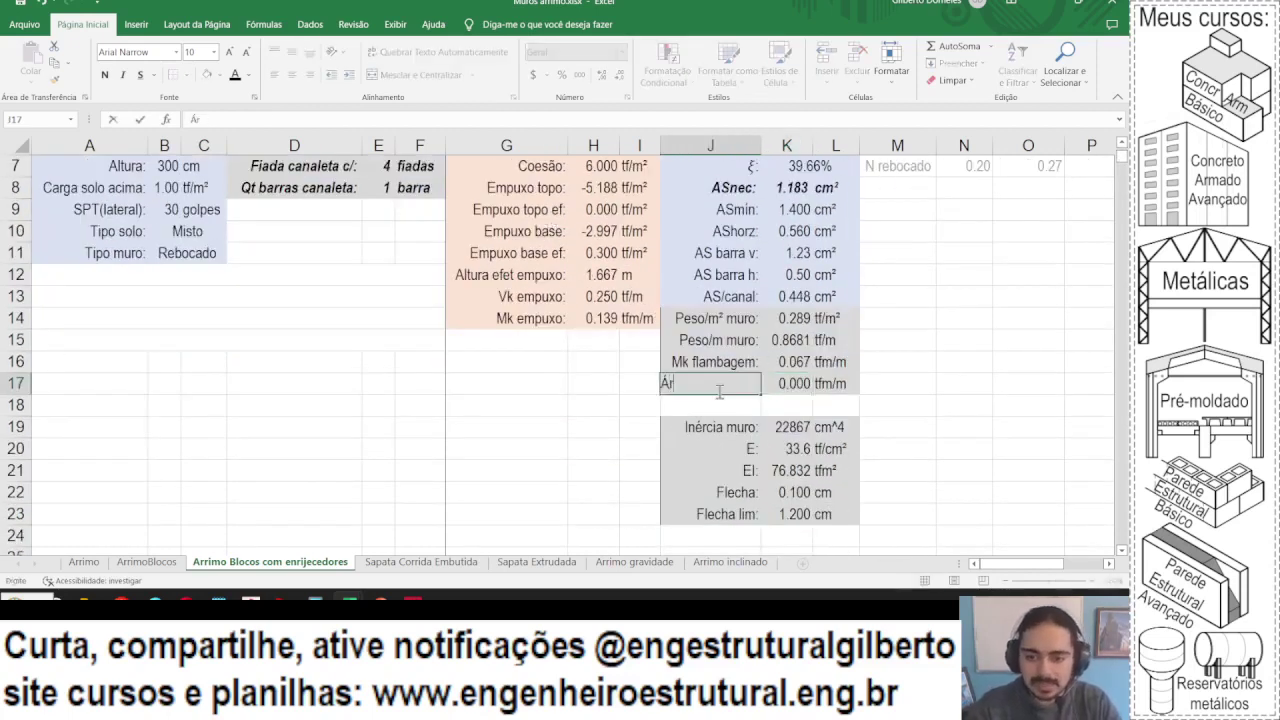
key("Tab")
- Enter the wall area formula =B3*100+(B5-B3)*B4/B6 in K17
type("=")
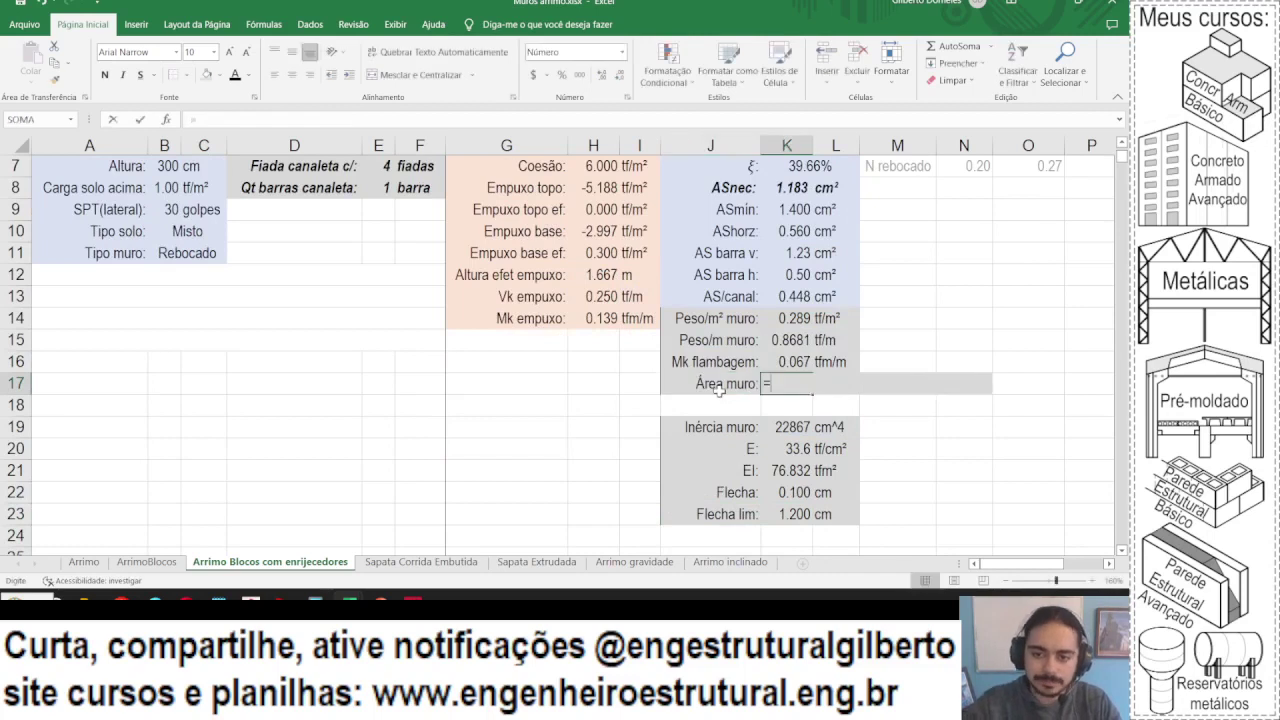
key("Escape")
type("=")
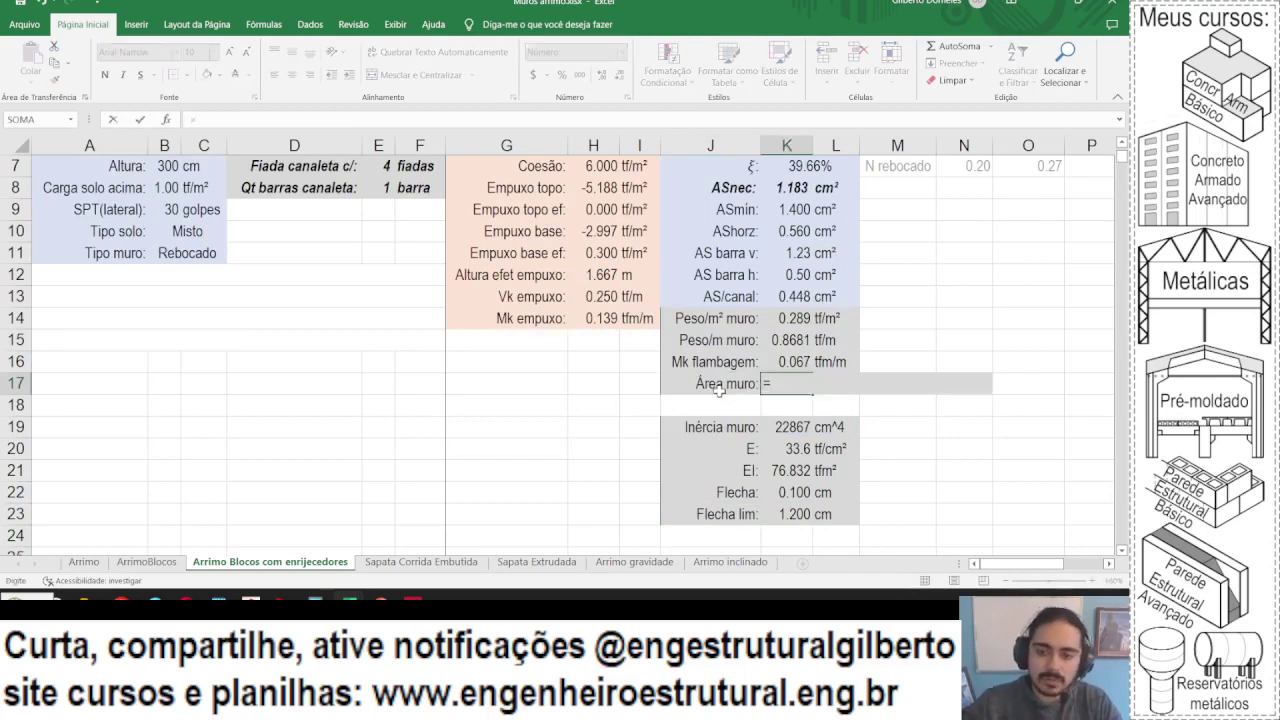
scroll(116, 229, "up", 2)
left_click(166, 210)
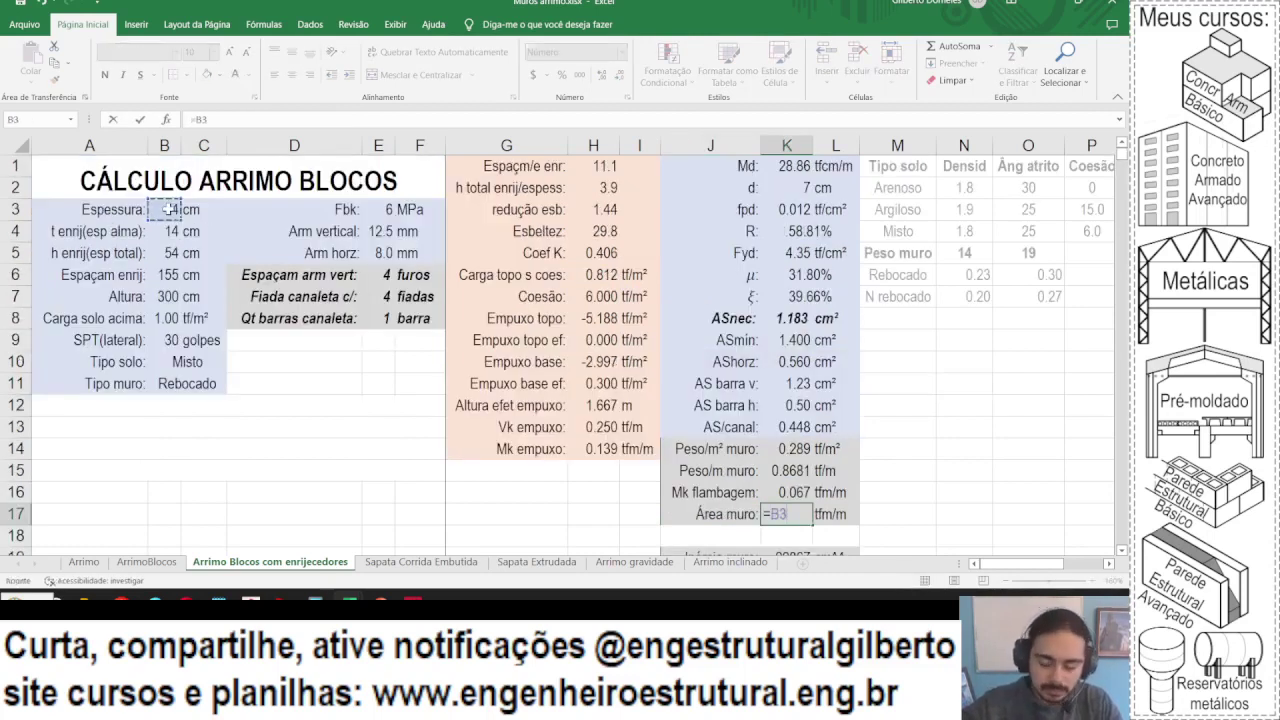
type("*100")
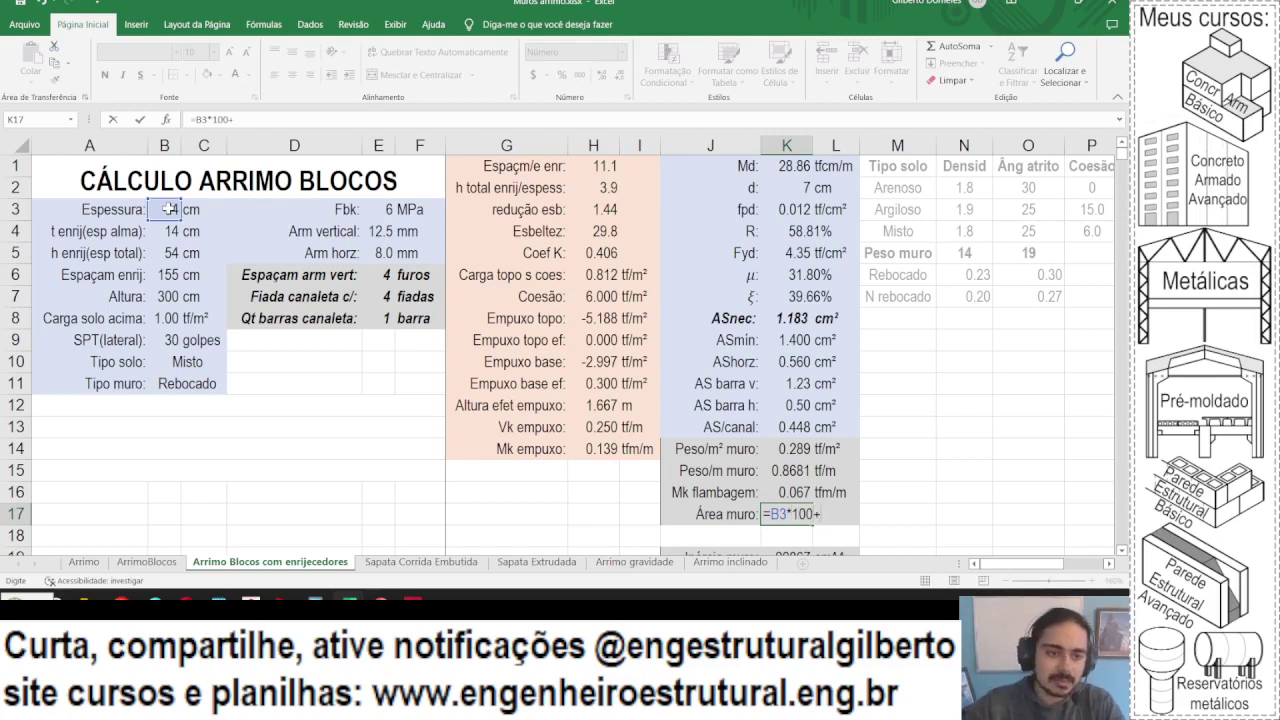
type("+(")
left_click(160, 252)
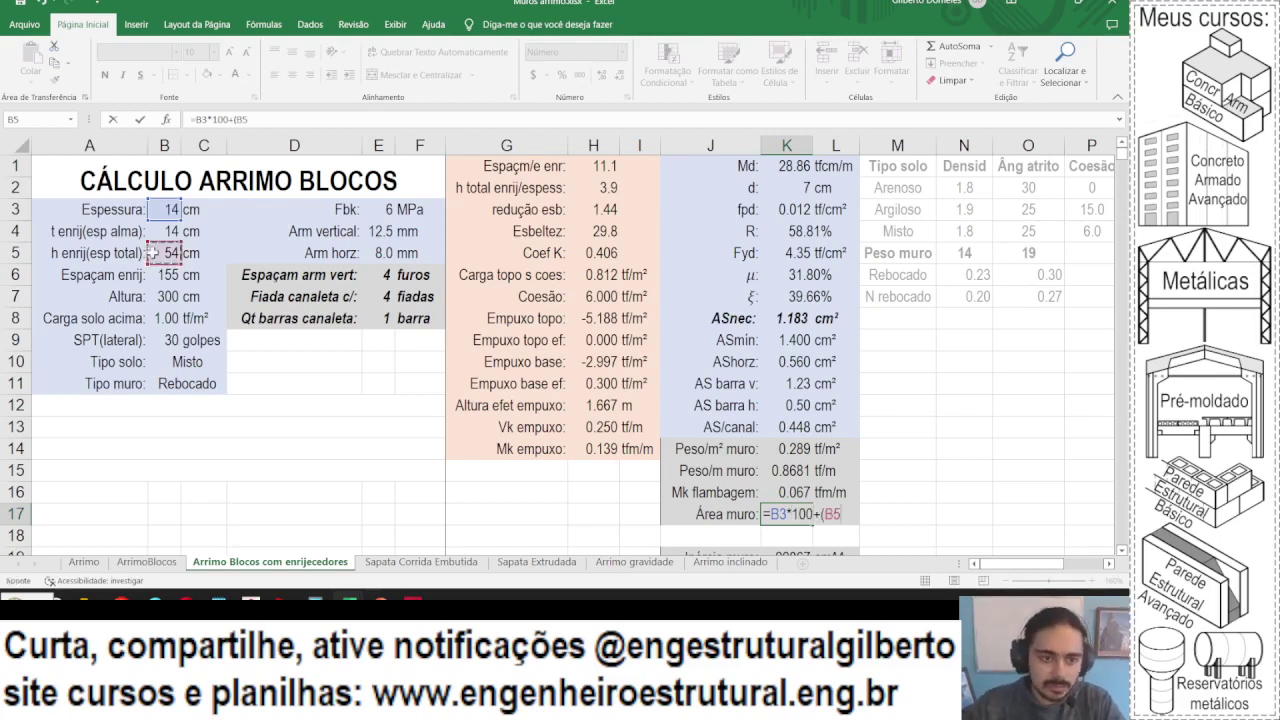
type("-")
left_click(170, 210)
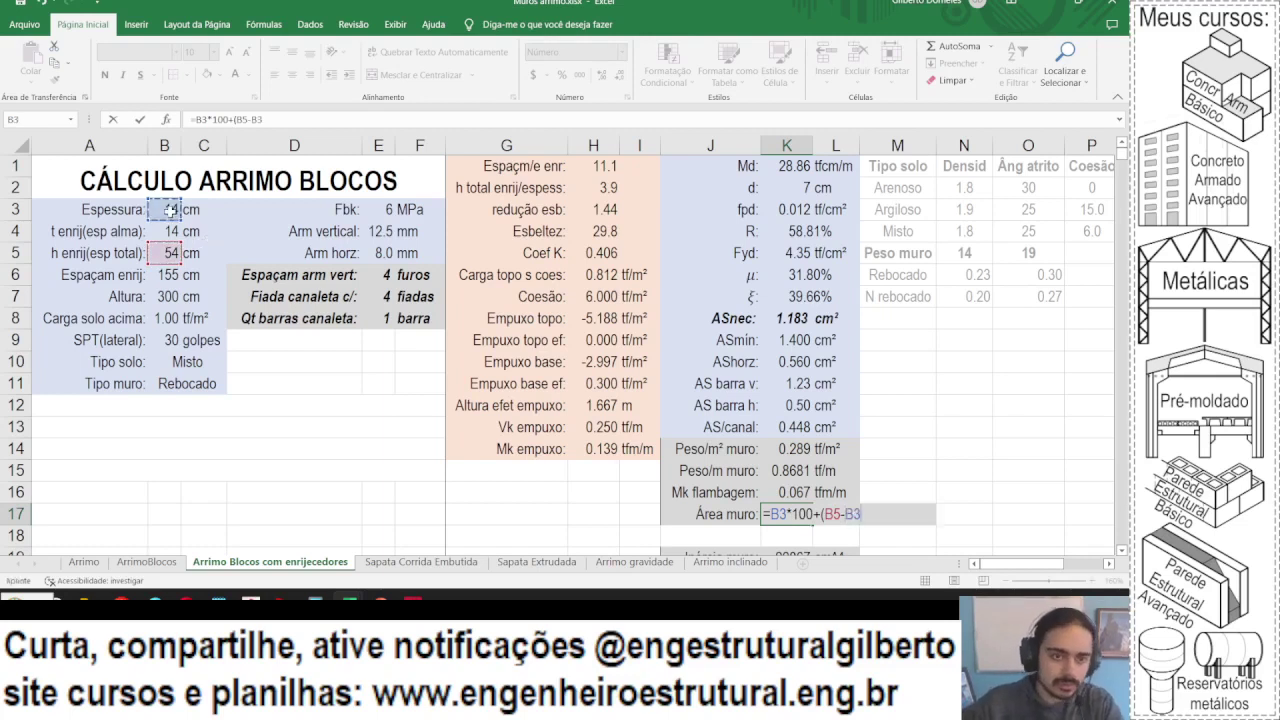
type(")*")
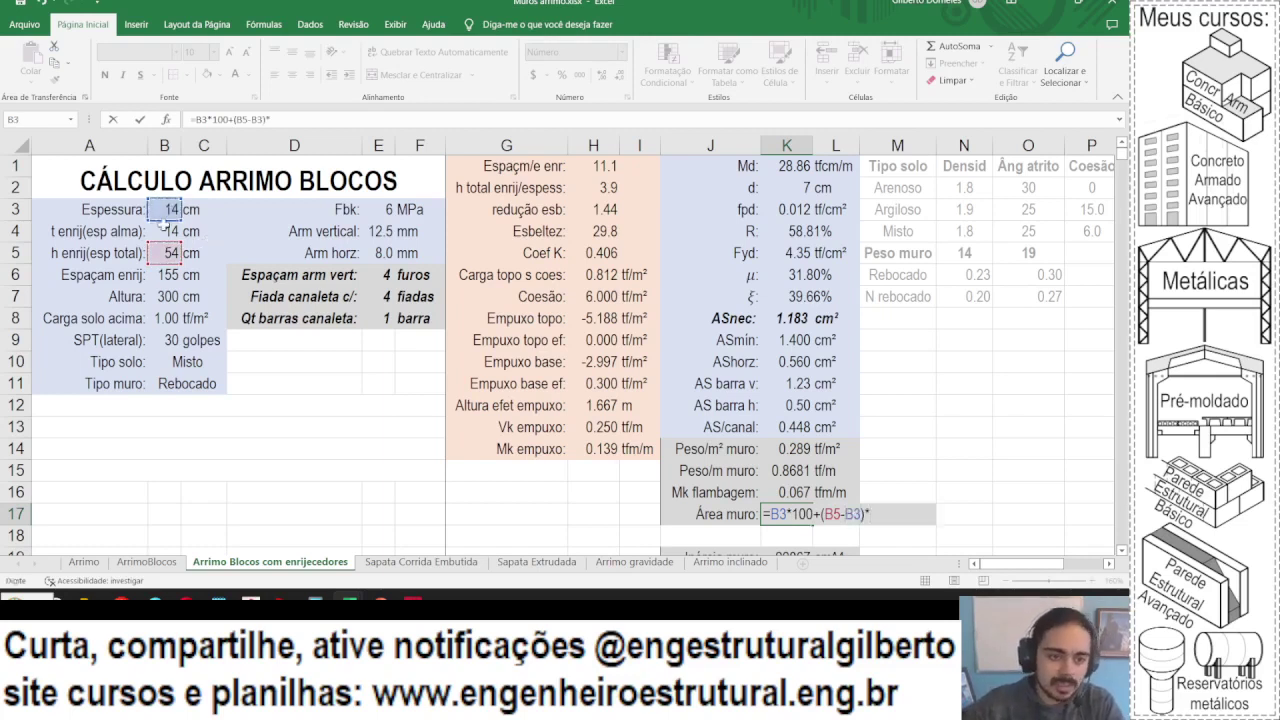
left_click(165, 231)
type("/")
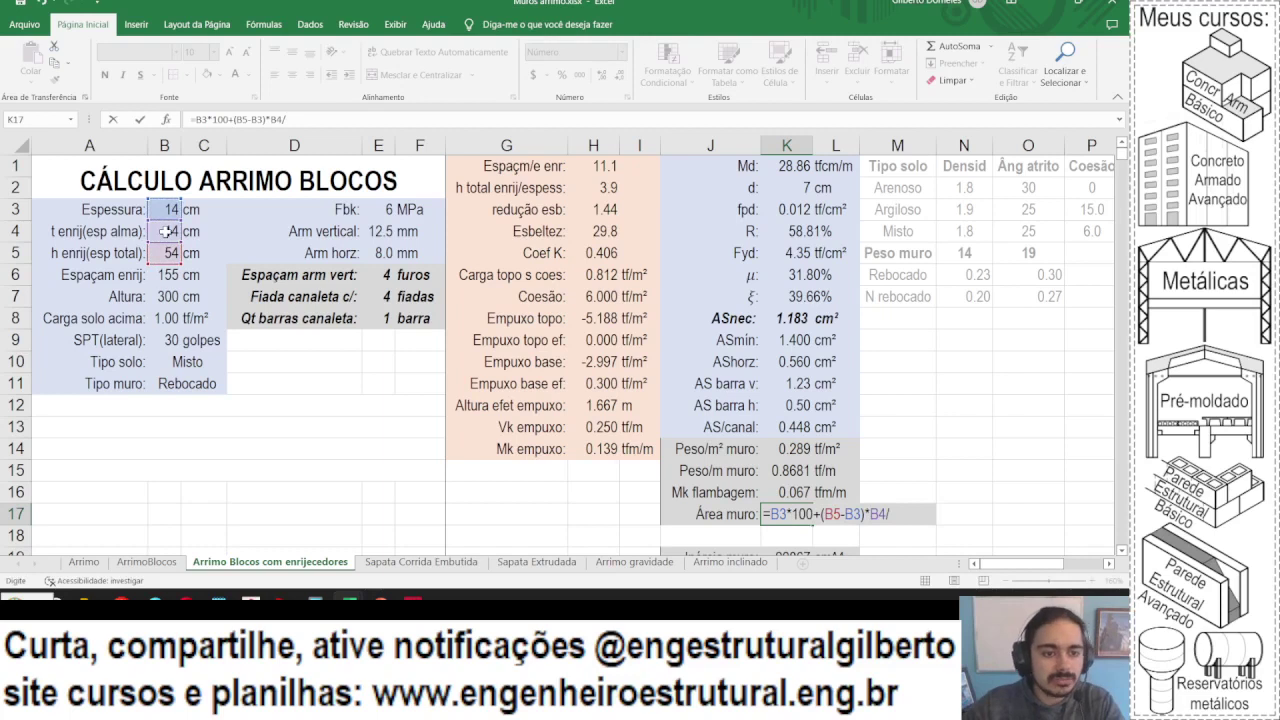
left_click(165, 275)
scroll(422, 235, "down", 2)
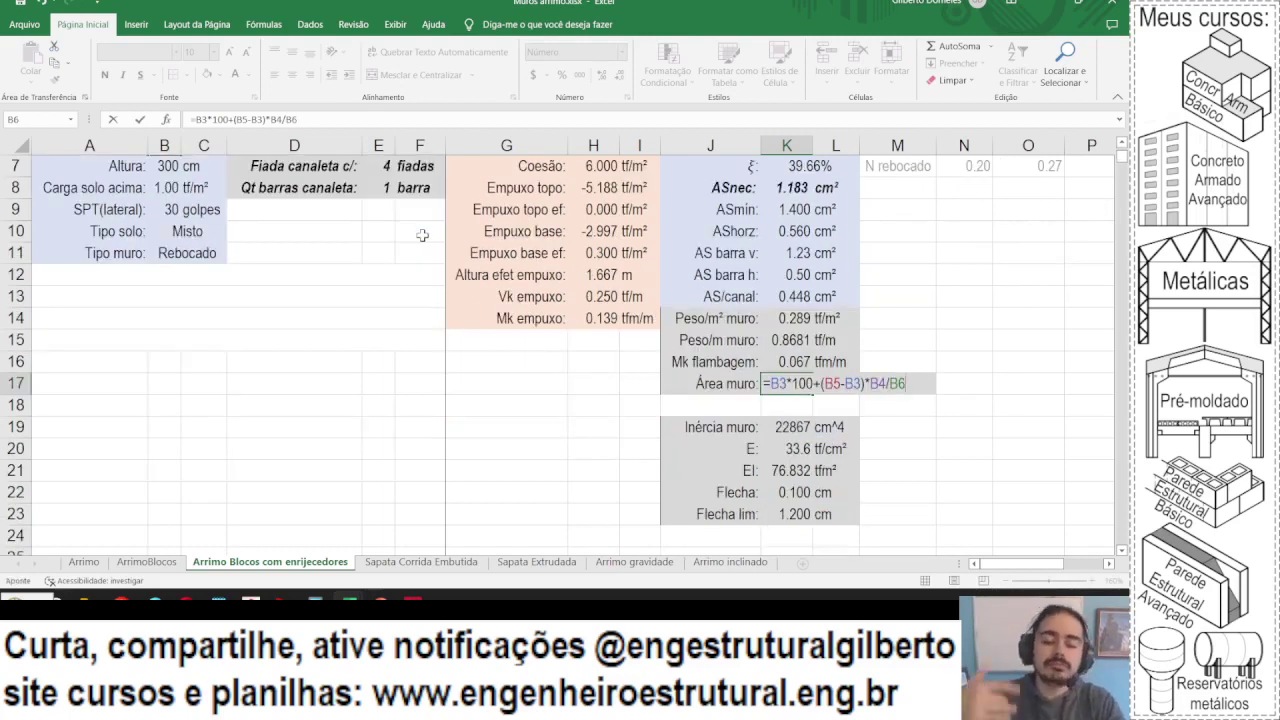
key("Return")
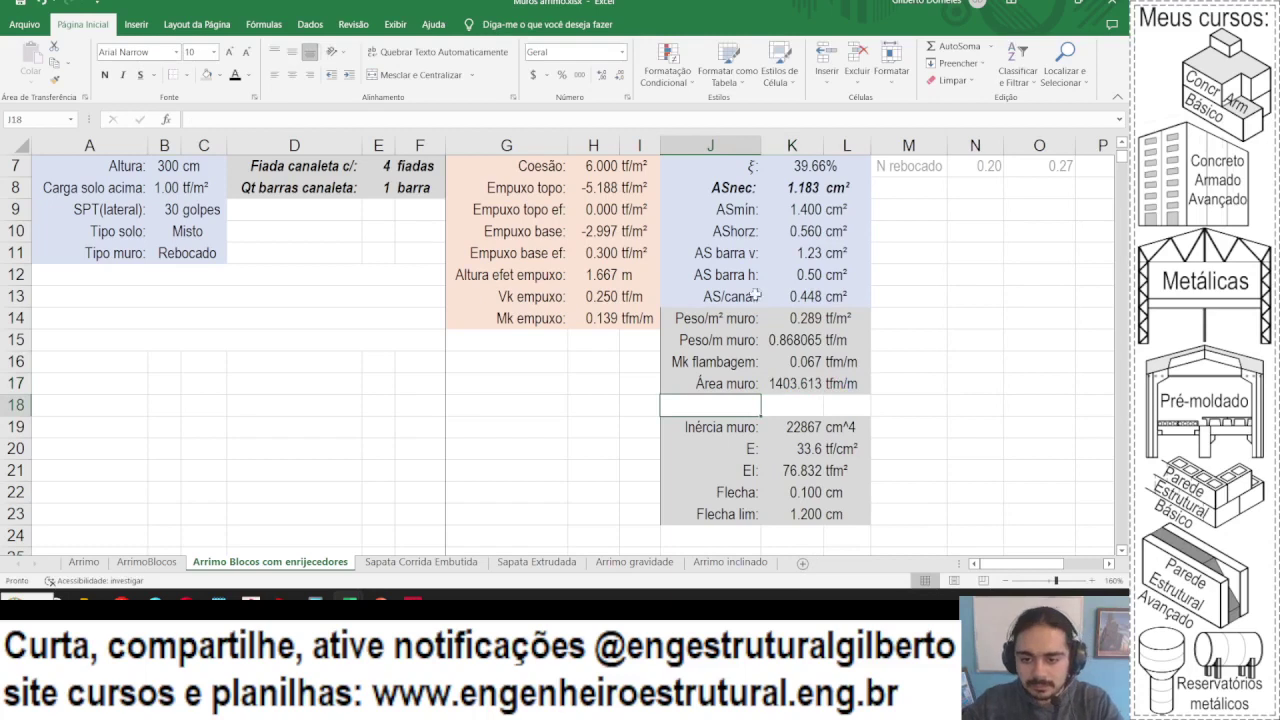
- Multiply the stiffener term of the K17 area formula by 100, giving =B3*100+(B5-B3)*B4/B6*100
left_click(793, 384)
scroll(793, 384, "up", 2)
key("F2")
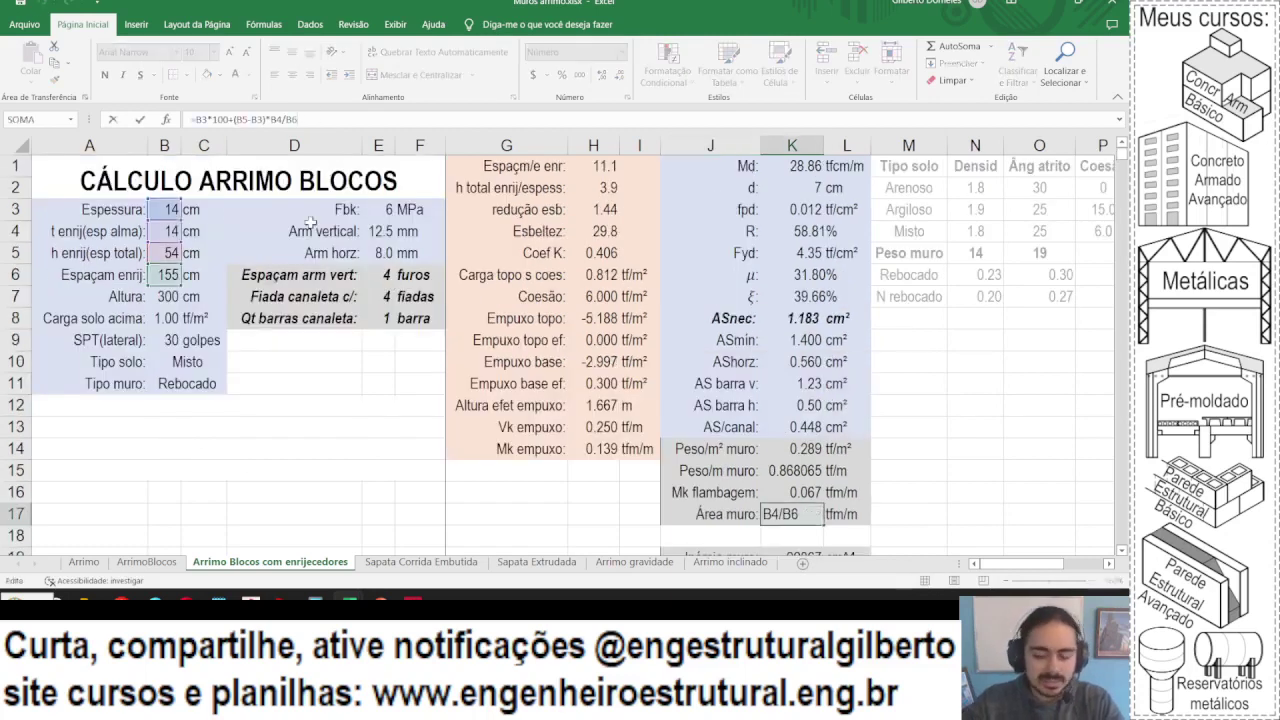
type("*100")
key("Return")
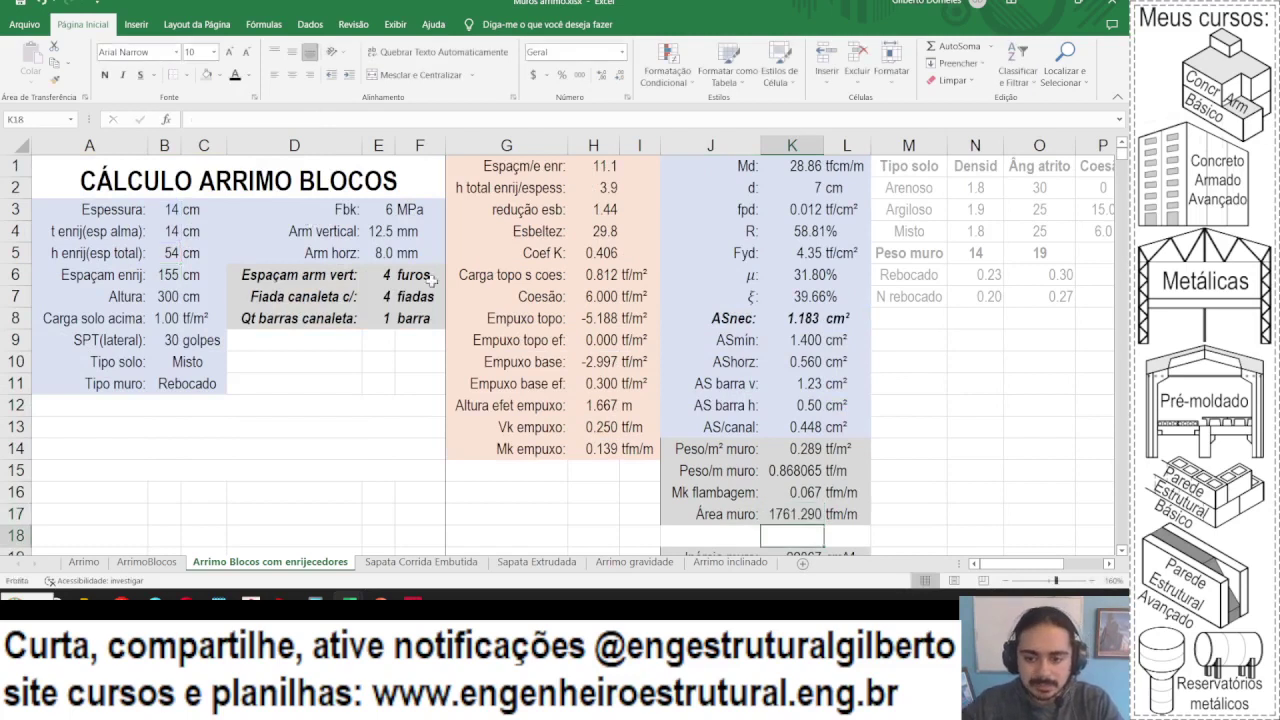
- Reduce the Área muro value in K17 to two decimal places
scroll(848, 381, "down", 2)
left_click(815, 384)
left_click(619, 75)
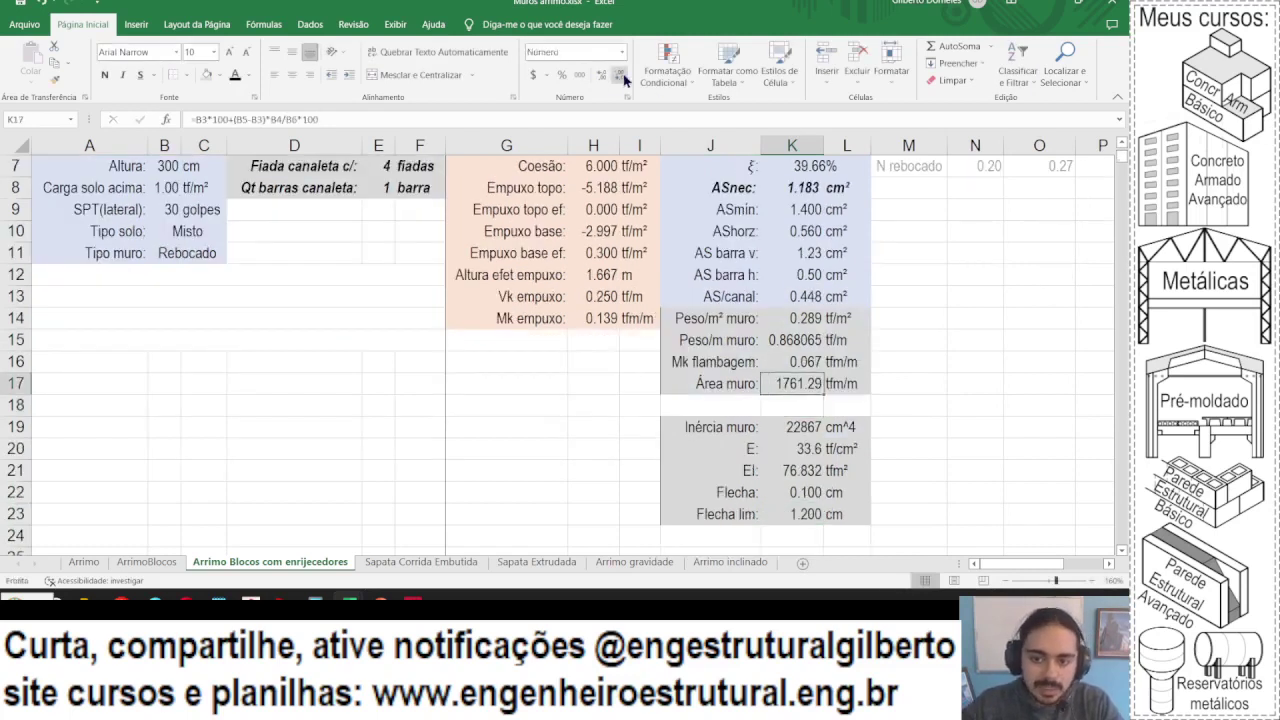
- Reduce the Área muro value to one decimal place and set its unit in L17 to cm²/m
left_click(620, 76)
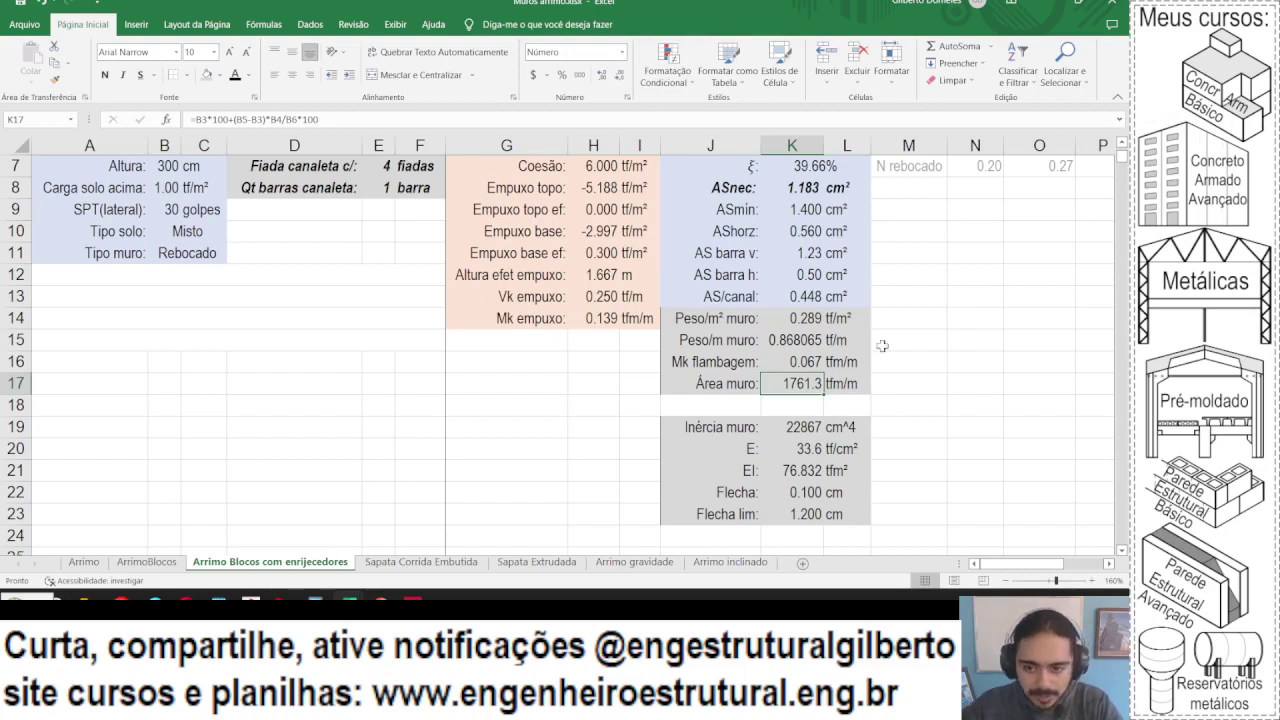
left_click(848, 384)
type("cm²/")
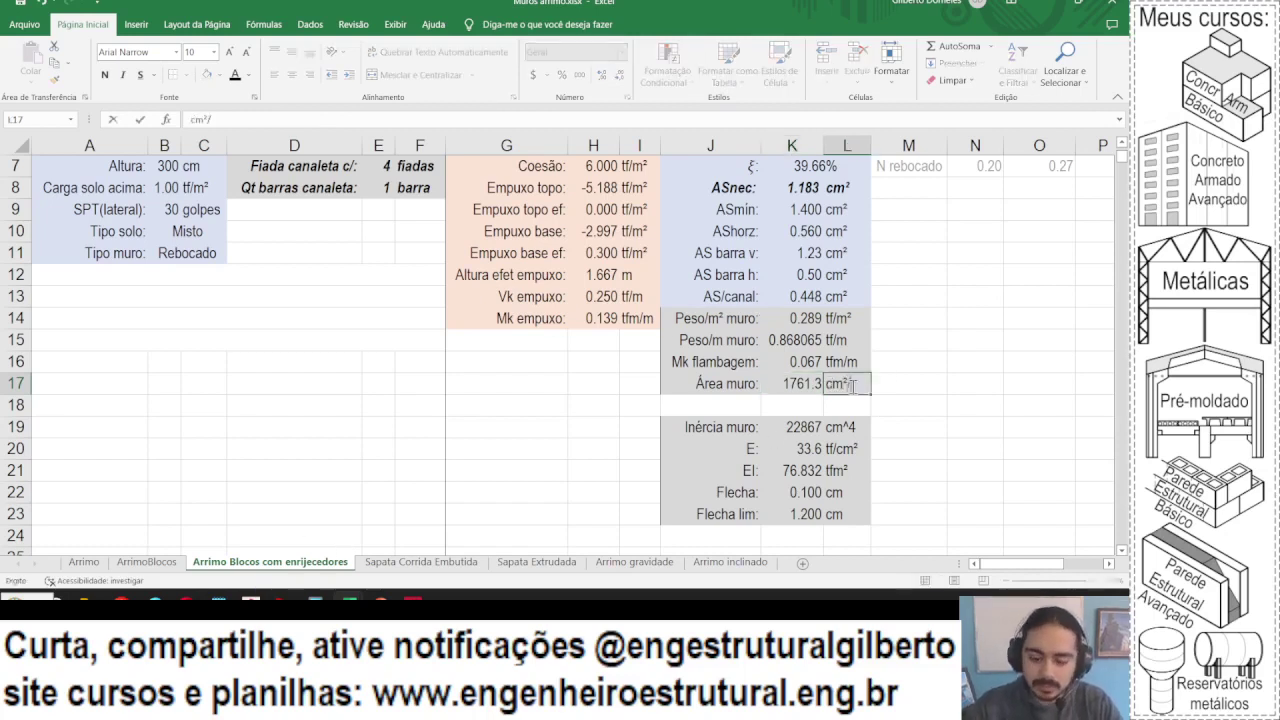
key("Return")
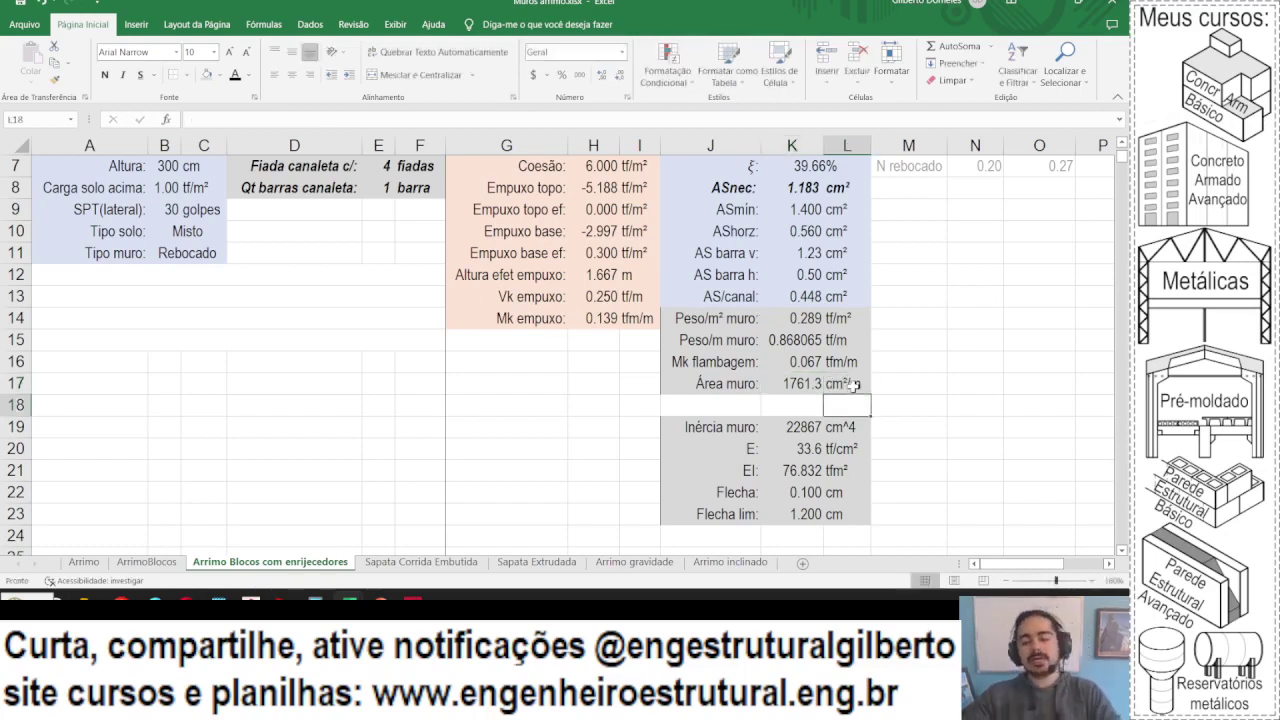
- Copy the Área muro row (J17:L17) into row 18 and relabel J18 as "Centróide muro:"
scroll(716, 432, "down", 1)
left_click_drag(705, 362, 877, 450)
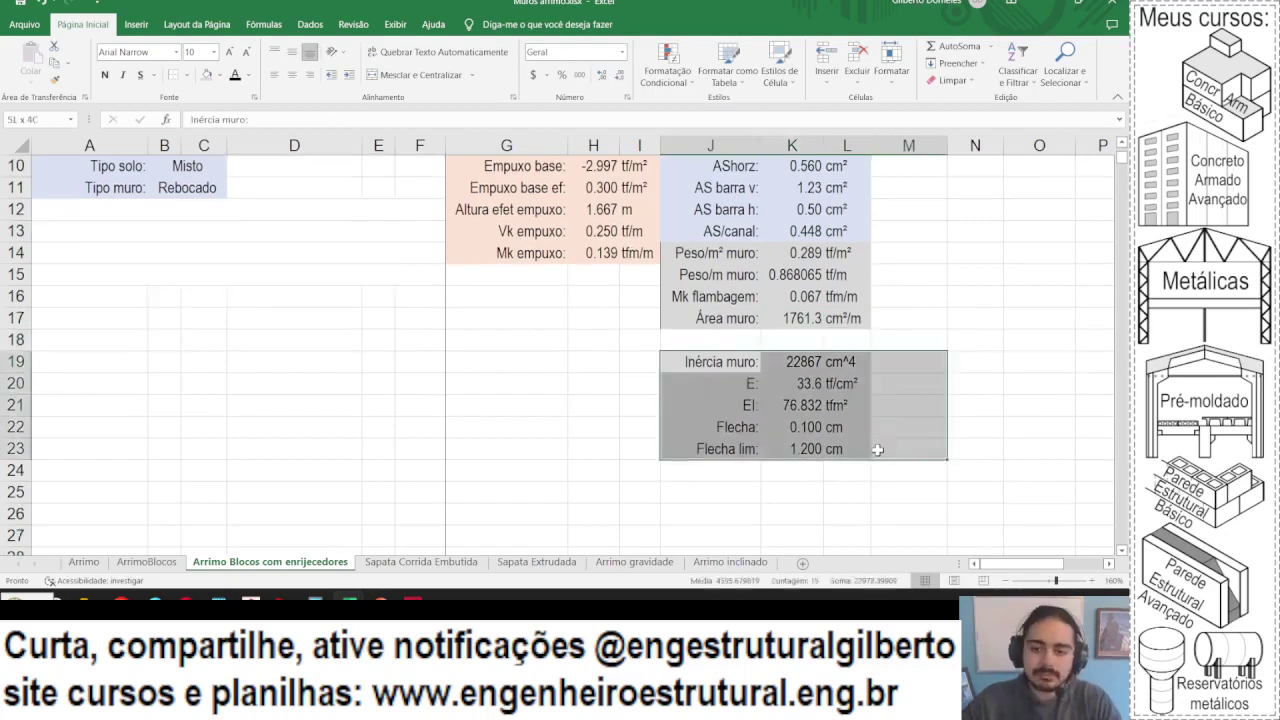
left_click_drag(712, 318, 850, 318)
key("ctrl+c")
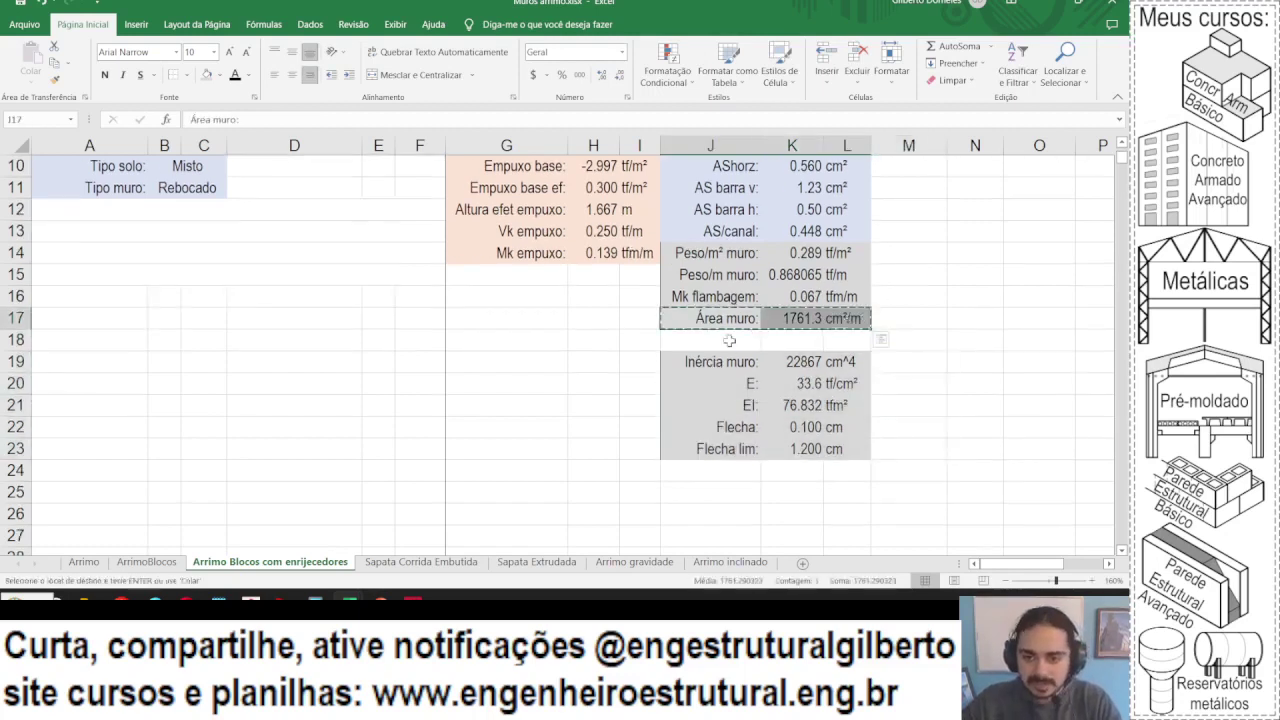
left_click(729, 341)
key("ctrl+v")
key("Escape")
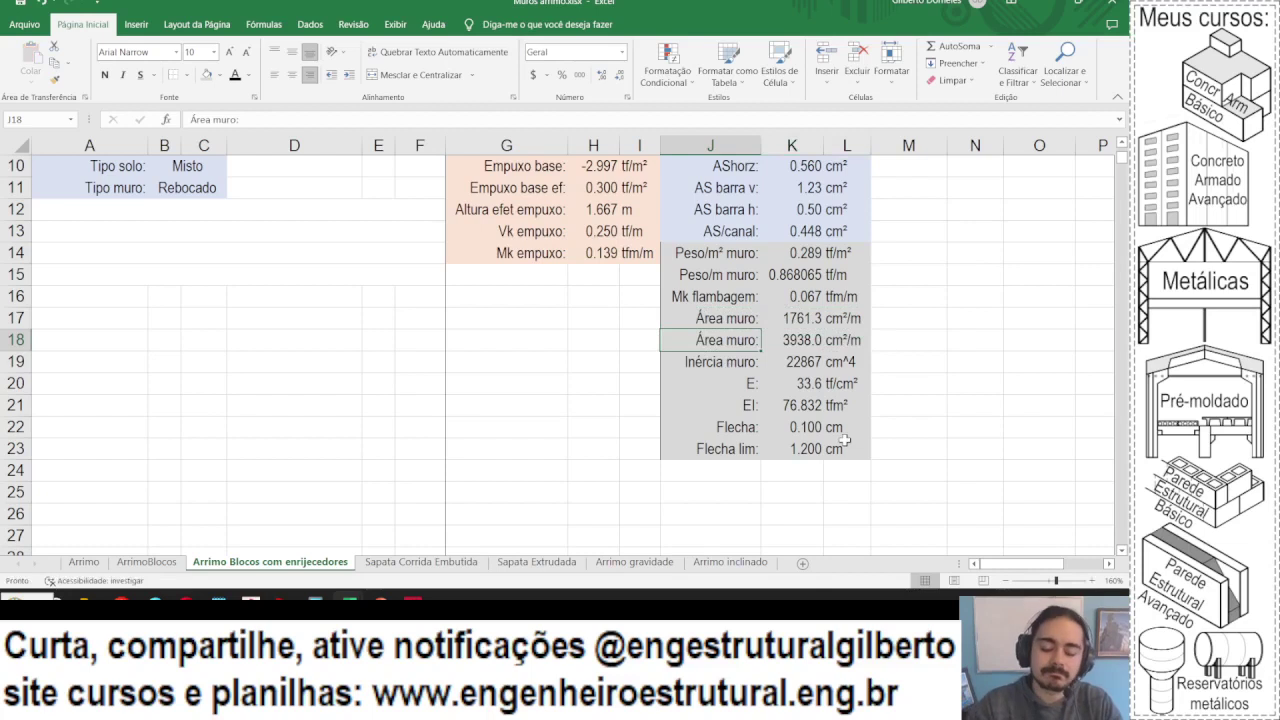
type("Centróide m")
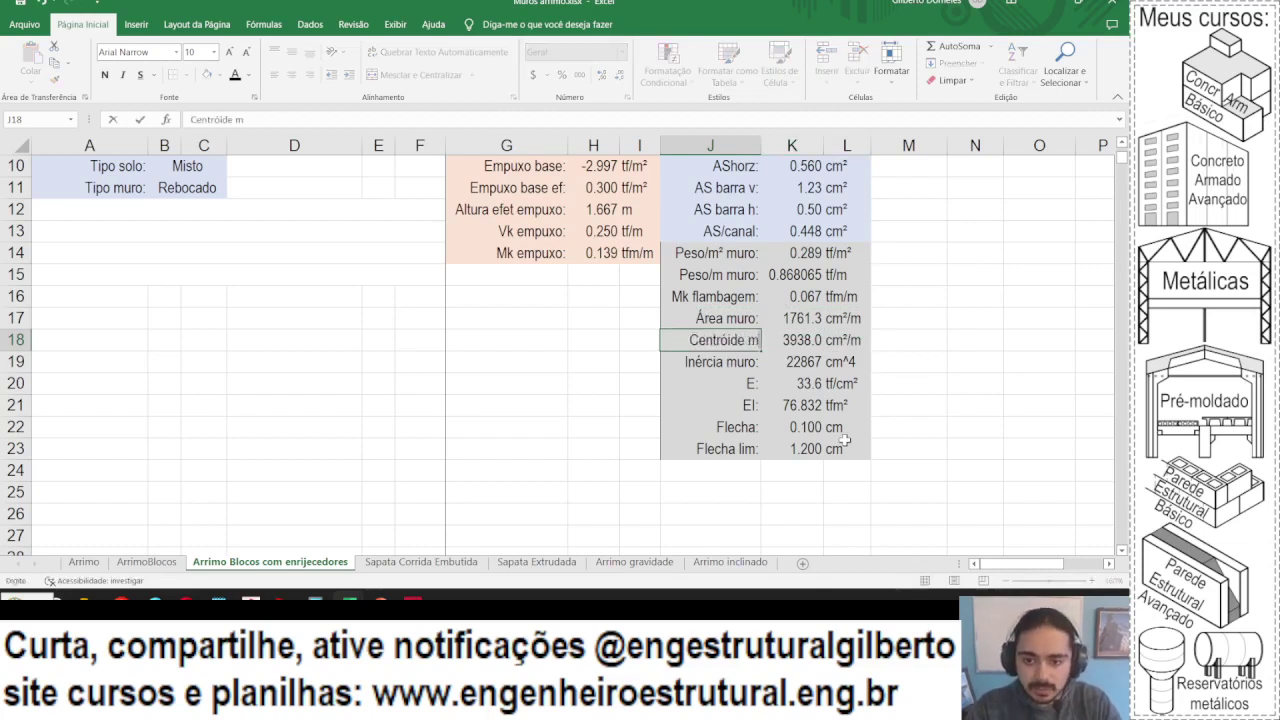
type("uro:")
key("Tab")
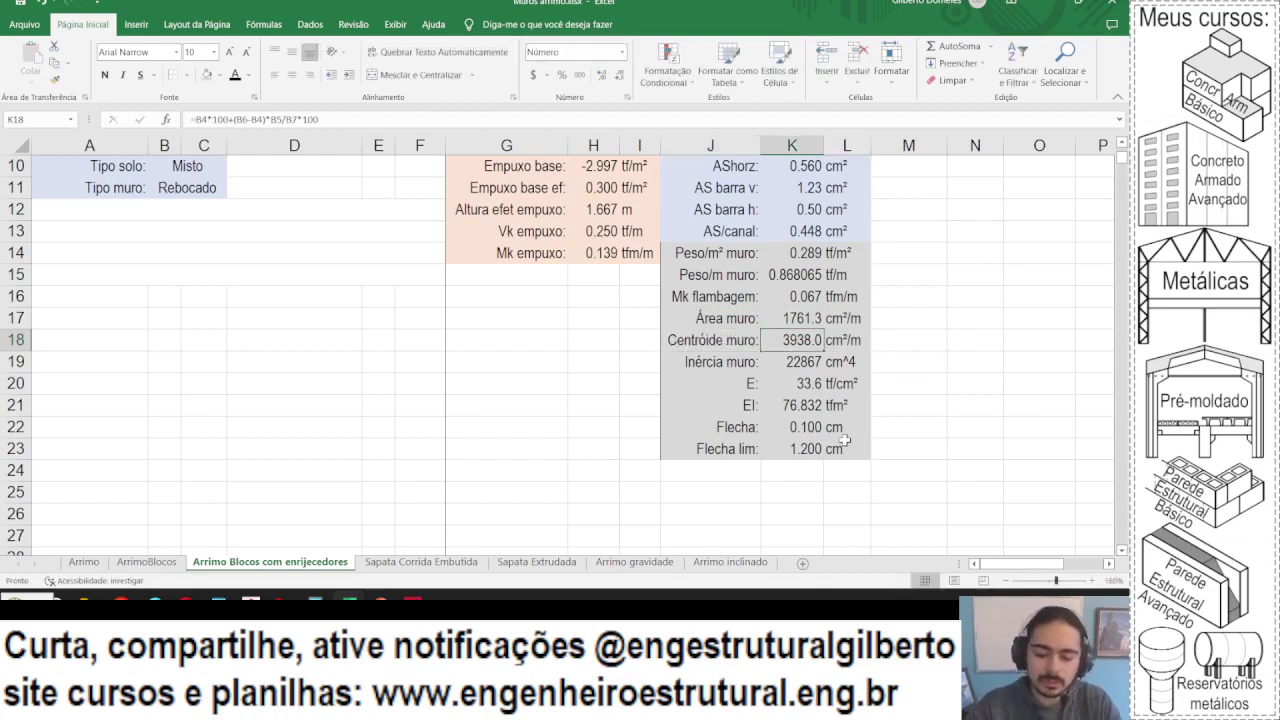
- Start the centroid formula in K18 with the wall term =(B3*100*B3/2+
type("=(")
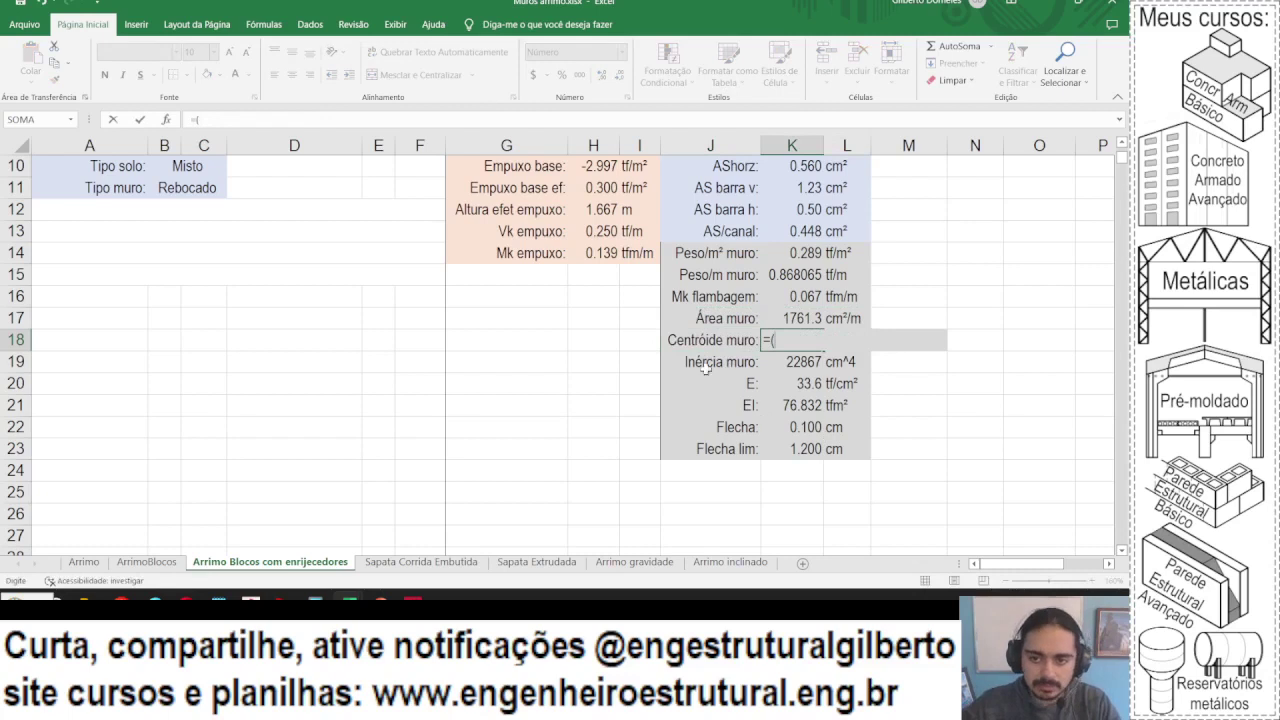
scroll(705, 368, "up", 3)
left_click(164, 209)
scroll(329, 315, "down", 2)
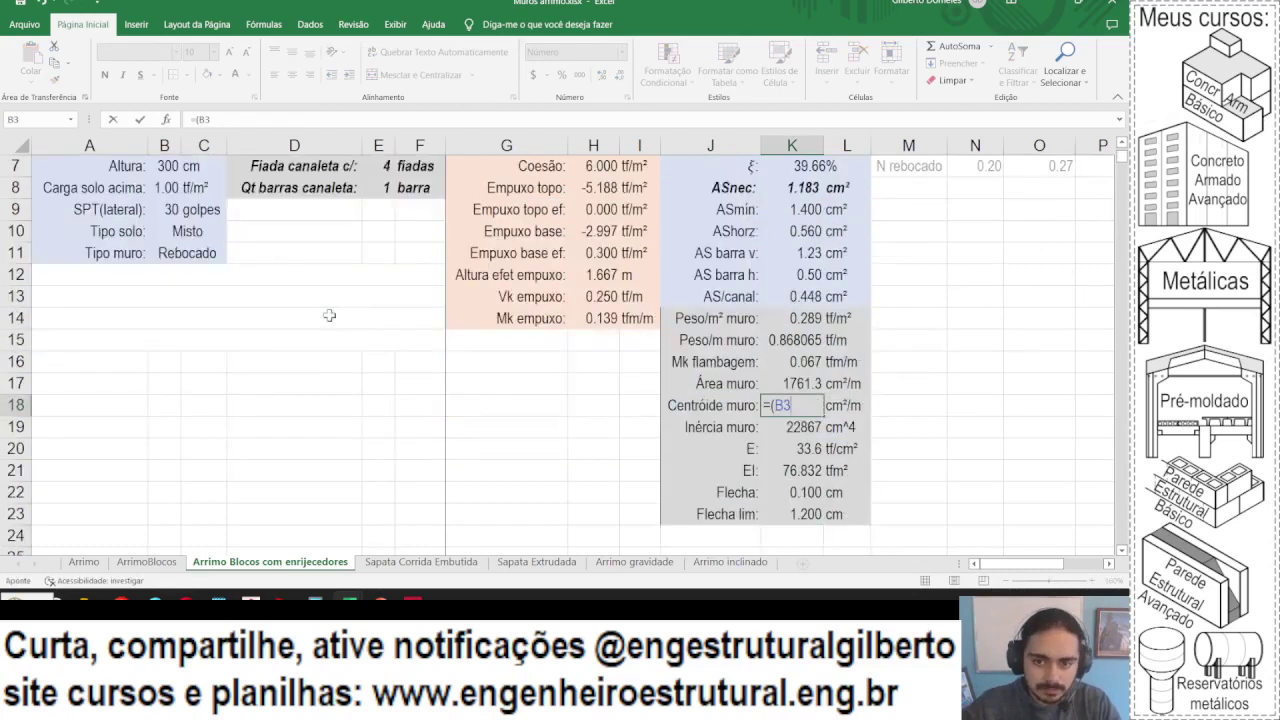
type("*100")
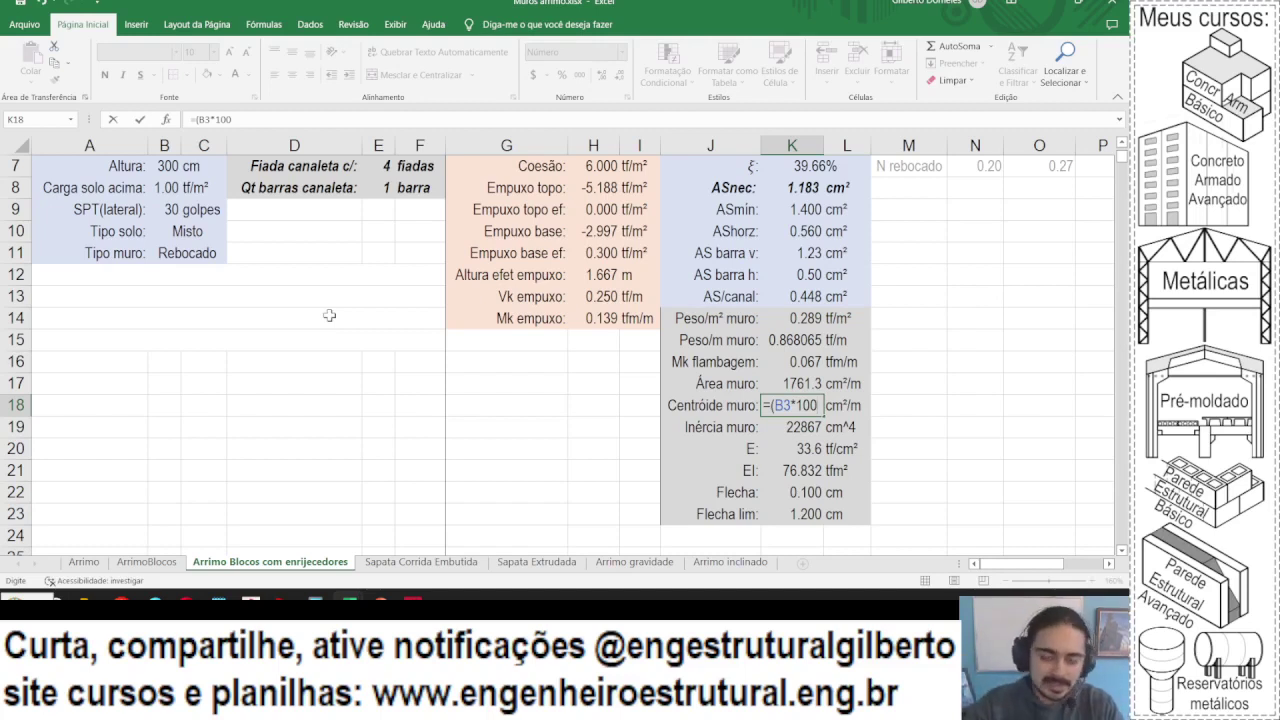
type("*")
scroll(329, 315, "up", 2)
left_click(164, 209)
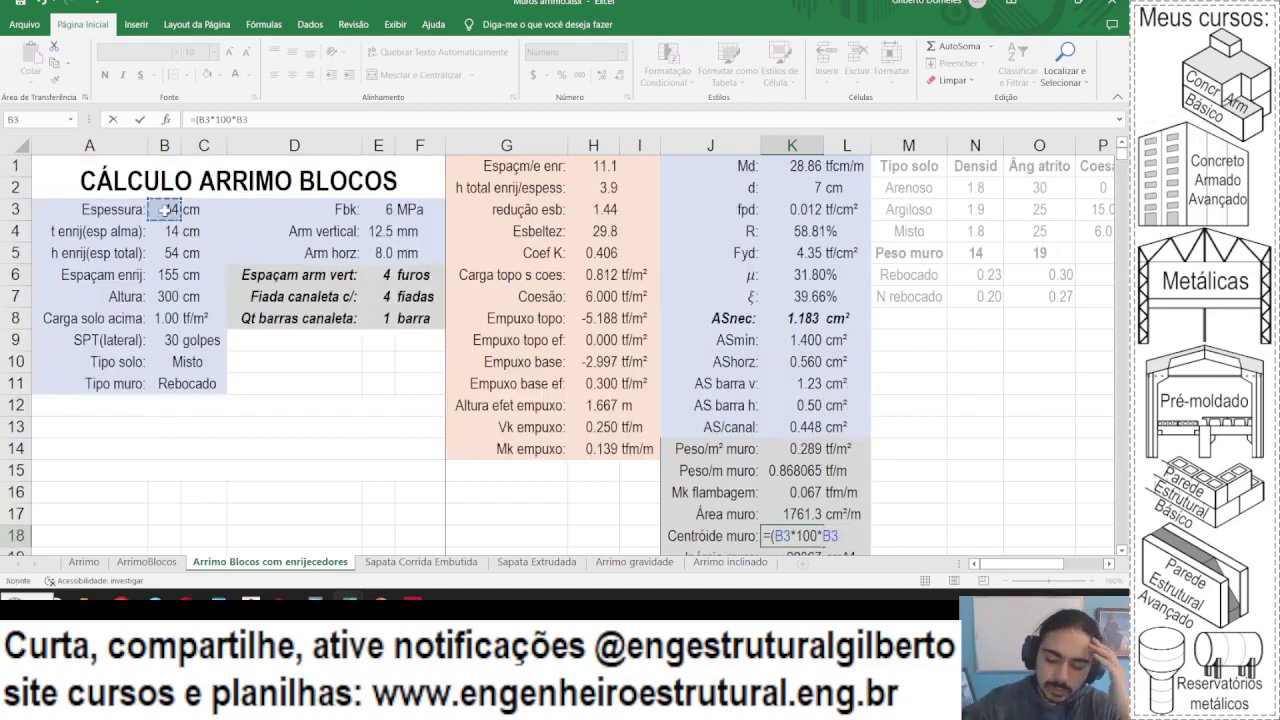
type("/2")
scroll(411, 248, "down", 2)
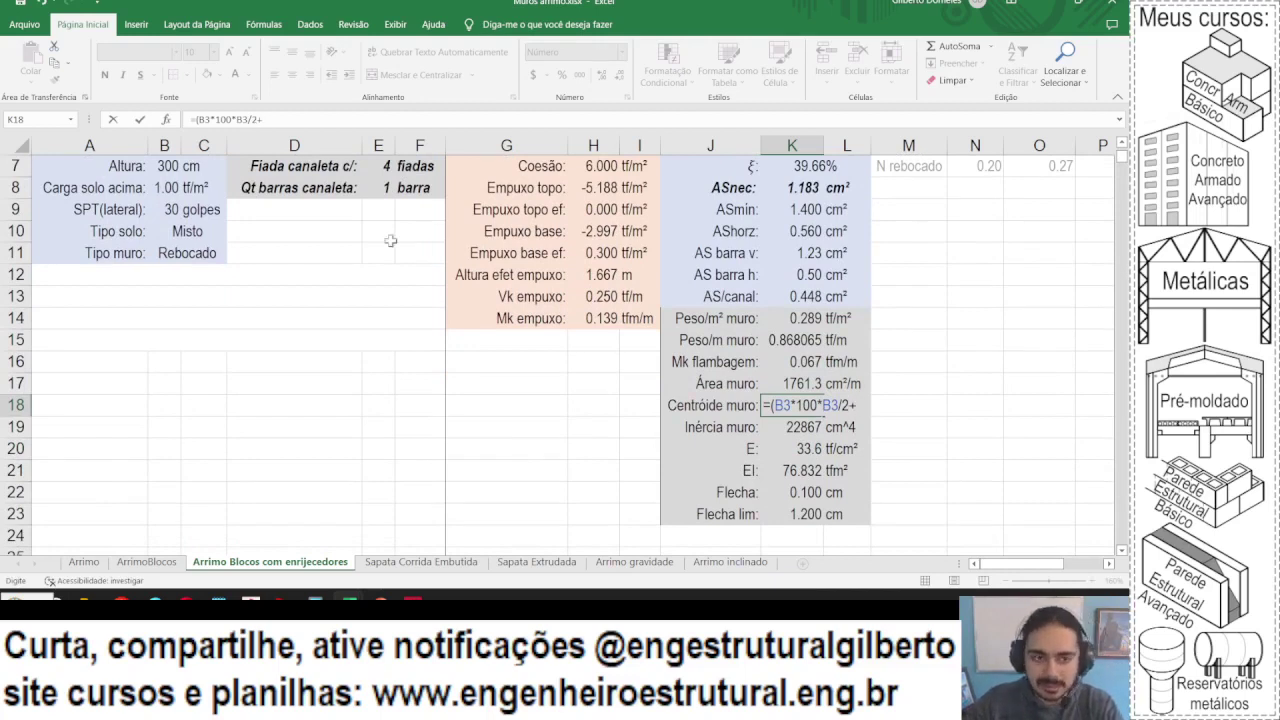
- Add the stiffener area term (B5-B3)*B4*( to the centroid formula in K18
scroll(390, 241, "up", 2)
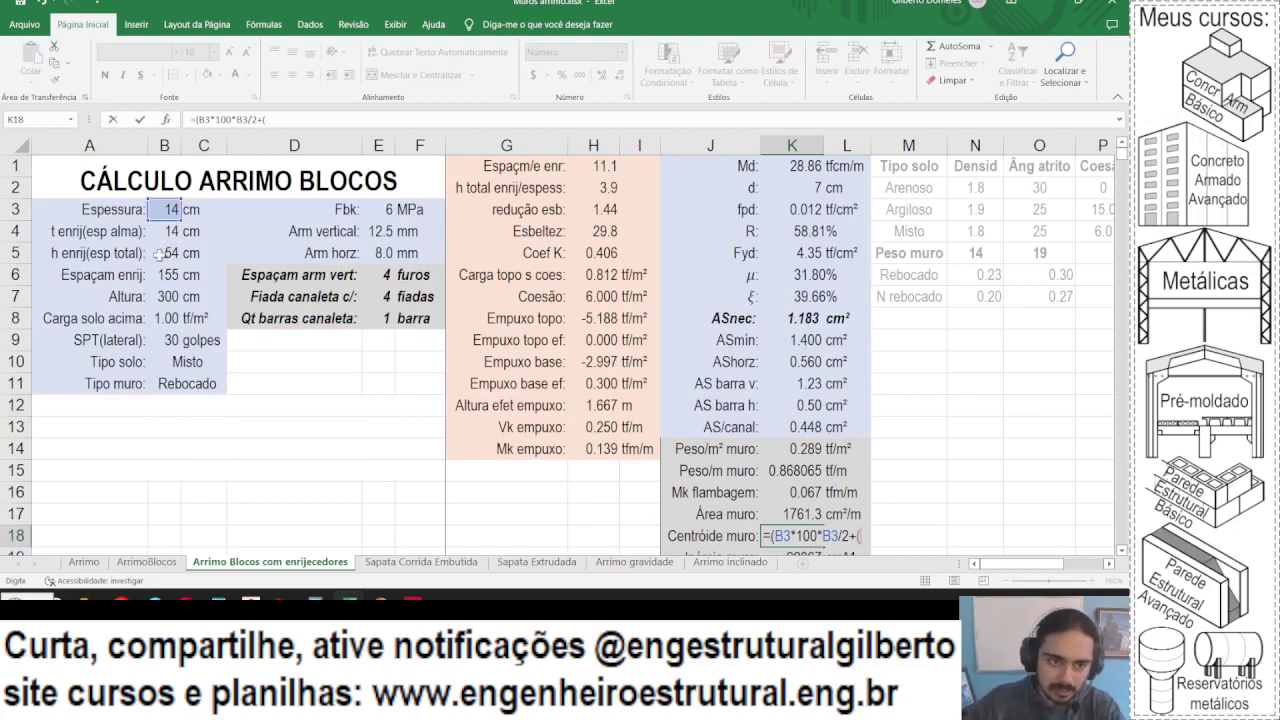
left_click(158, 254)
type("-")
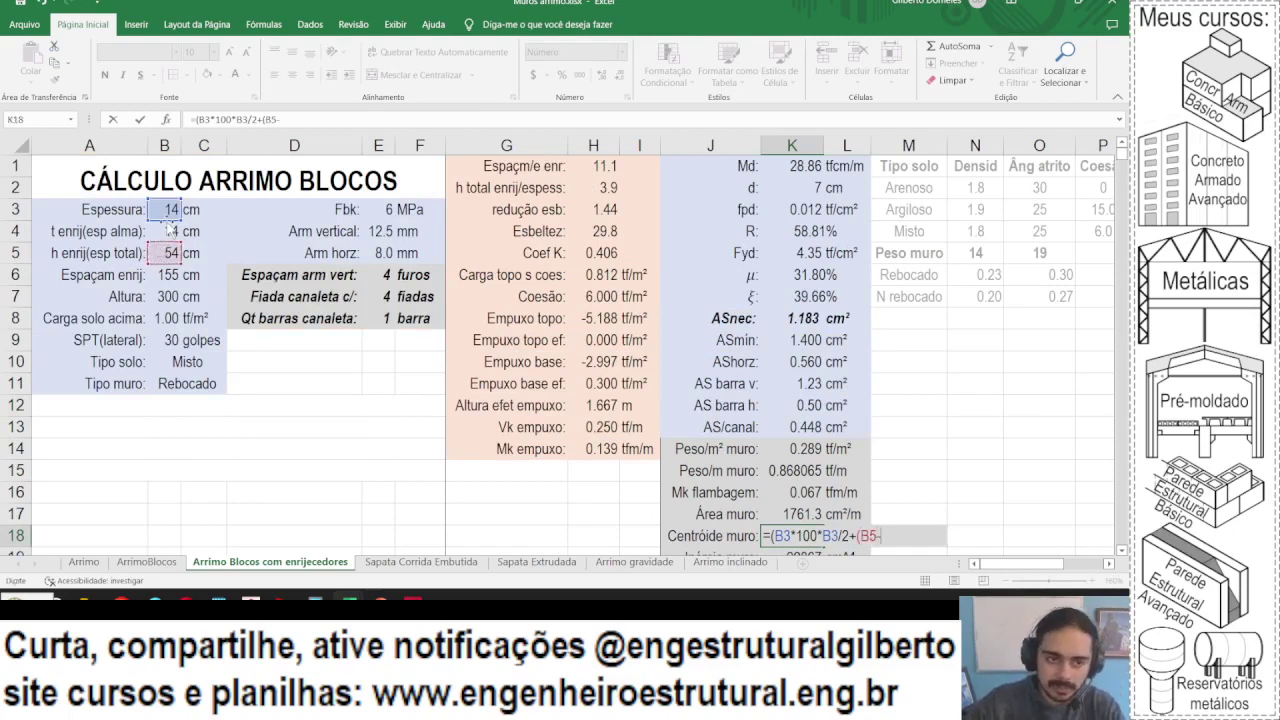
left_click(155, 203)
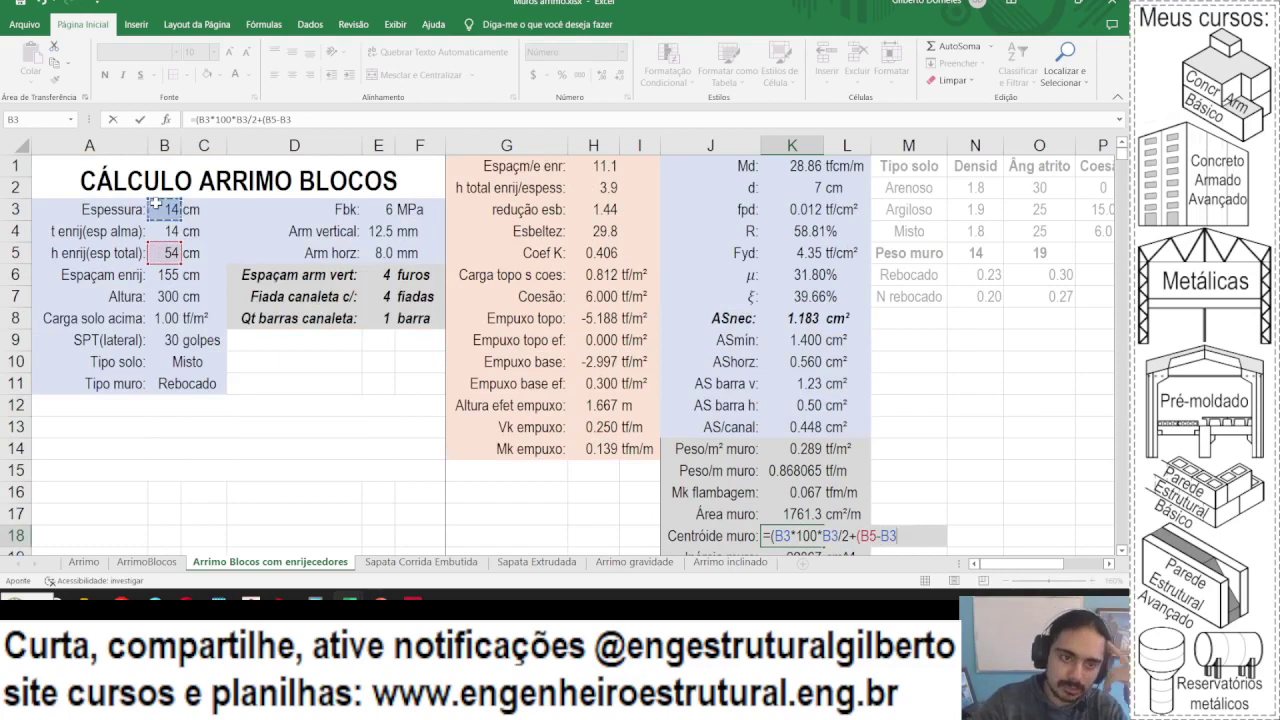
type(")*")
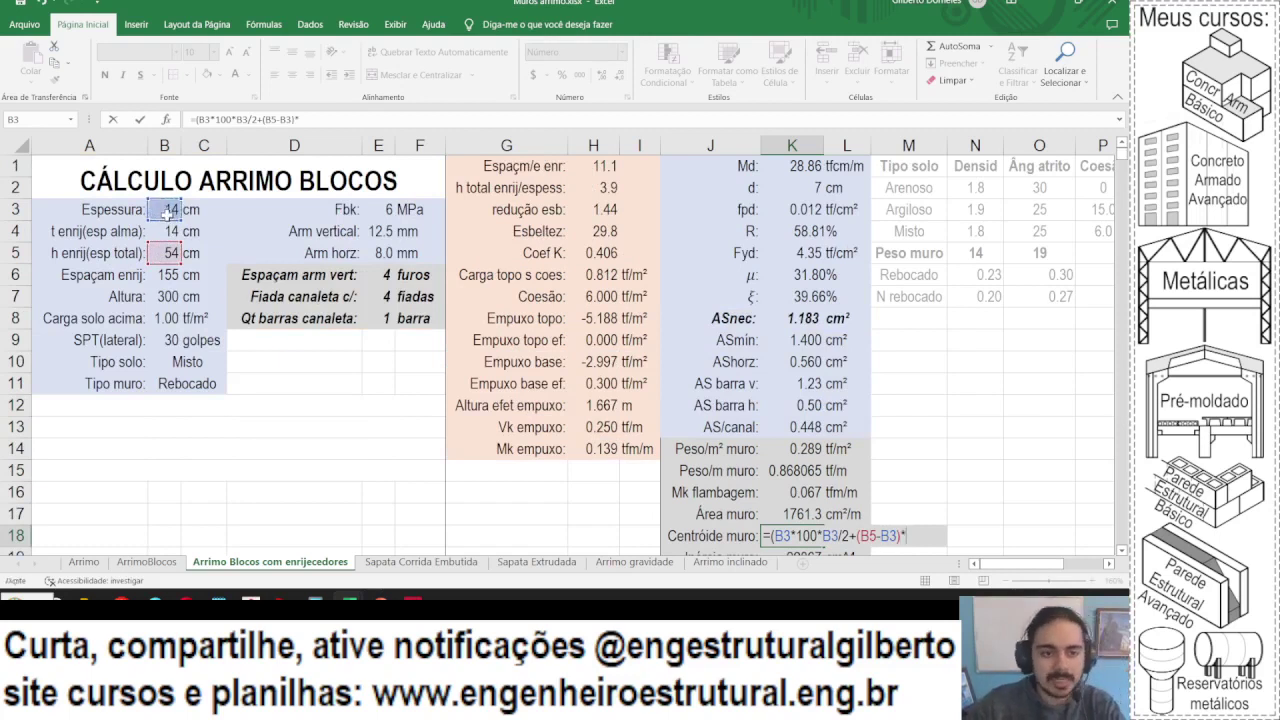
left_click(157, 231)
scroll(284, 221, "down", 1)
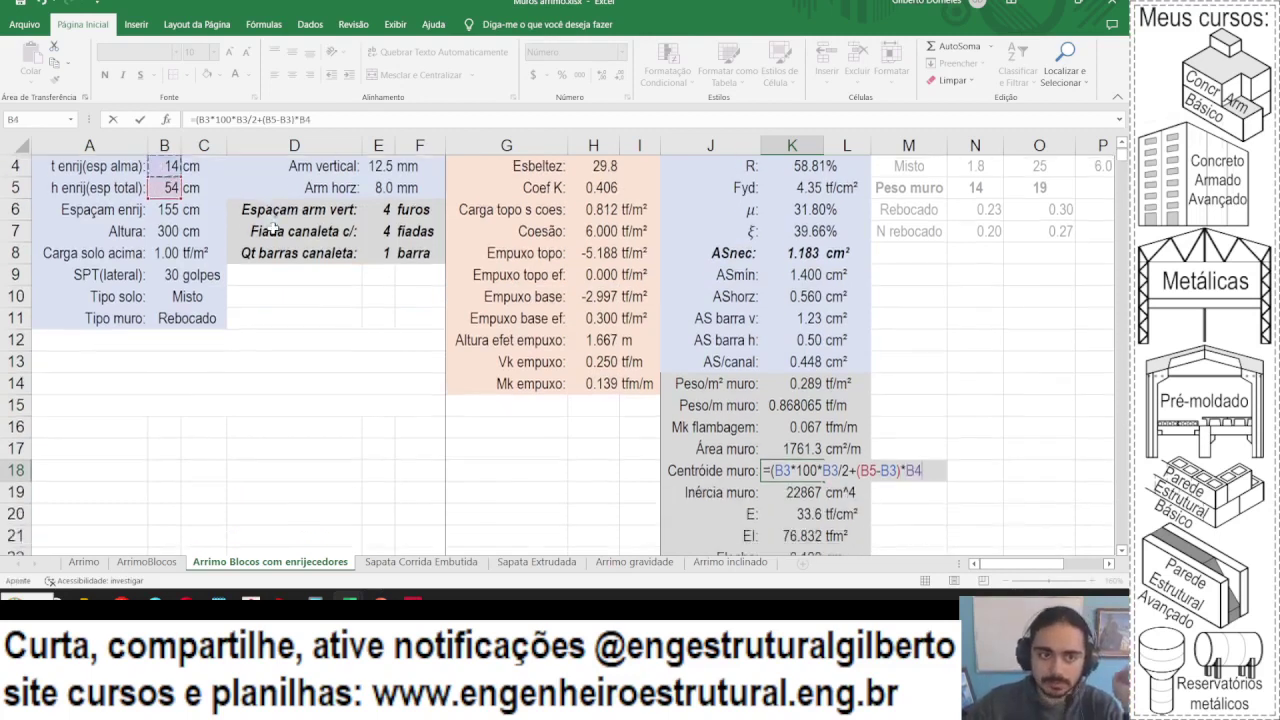
type("*")
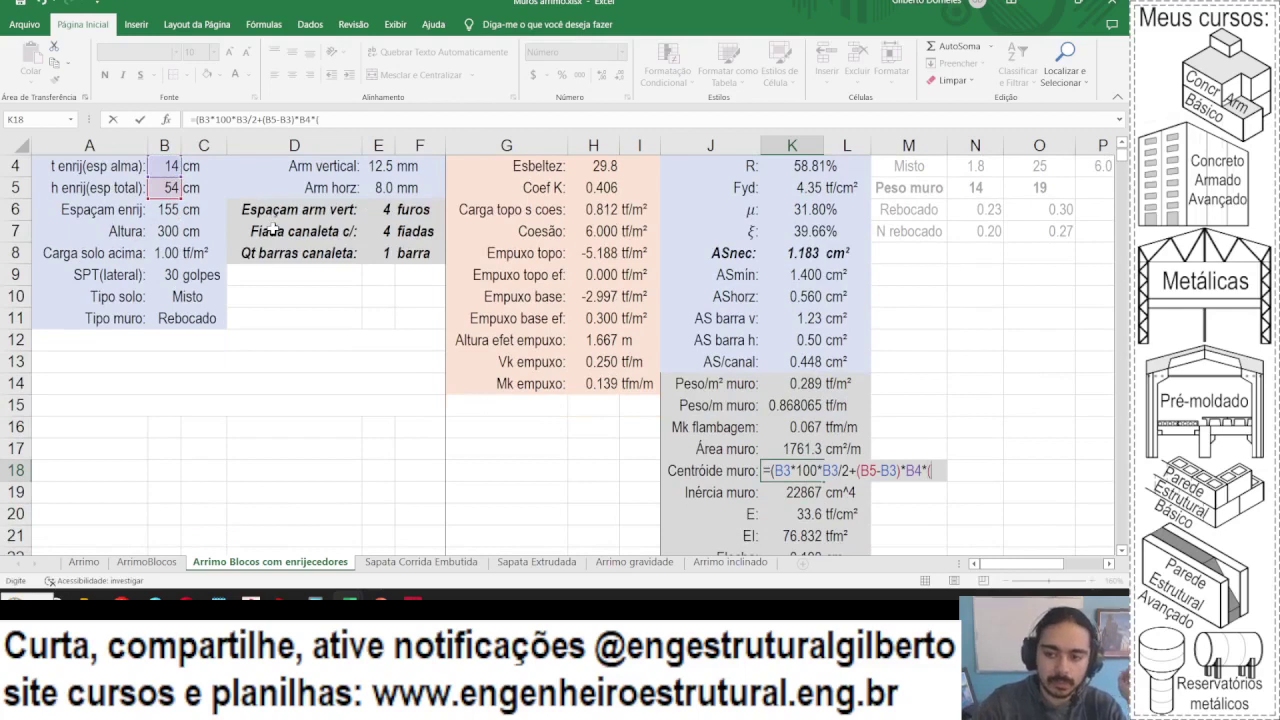
scroll(272, 228, "up", 1)
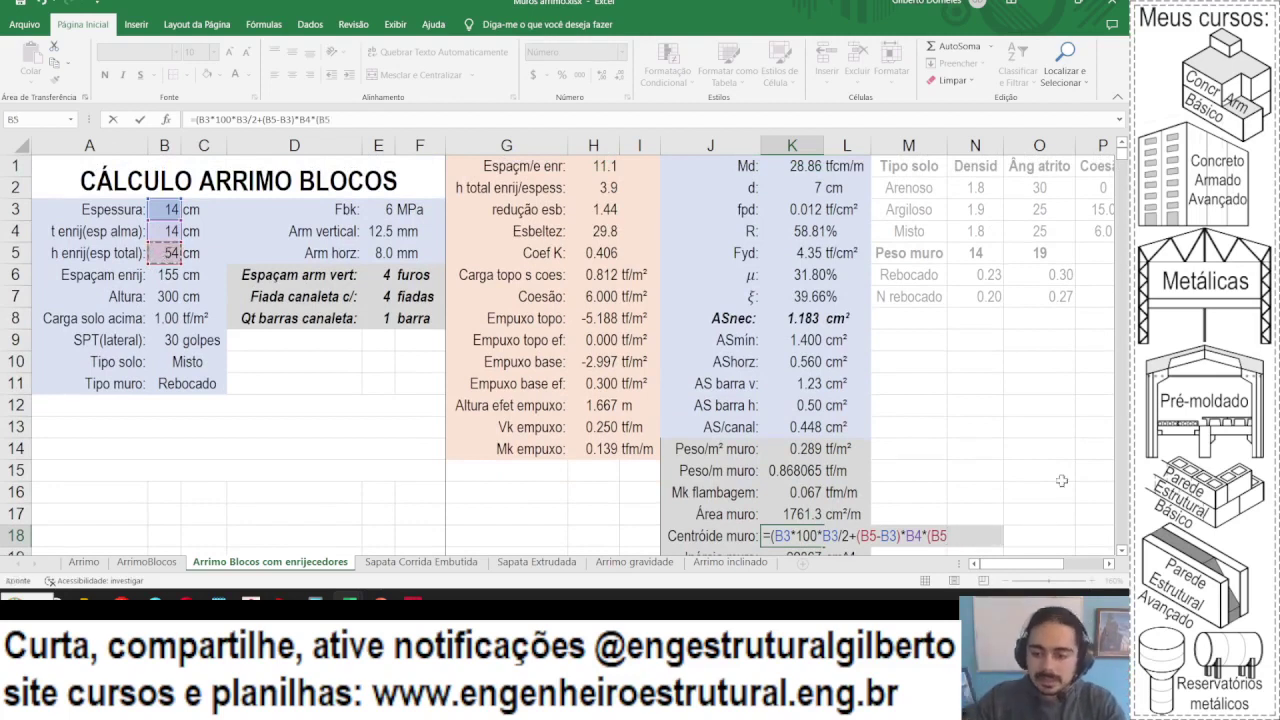
left_click(945, 596)
left_click(45, 442)
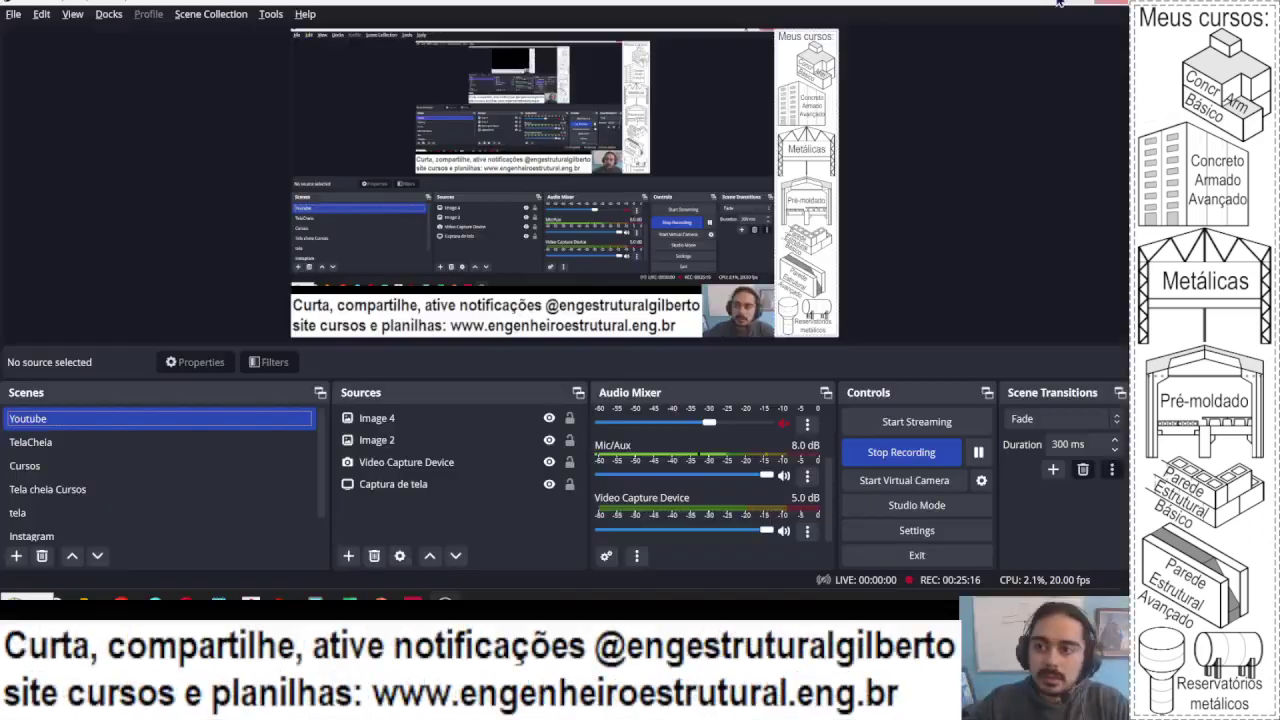
left_click(1037, 5)
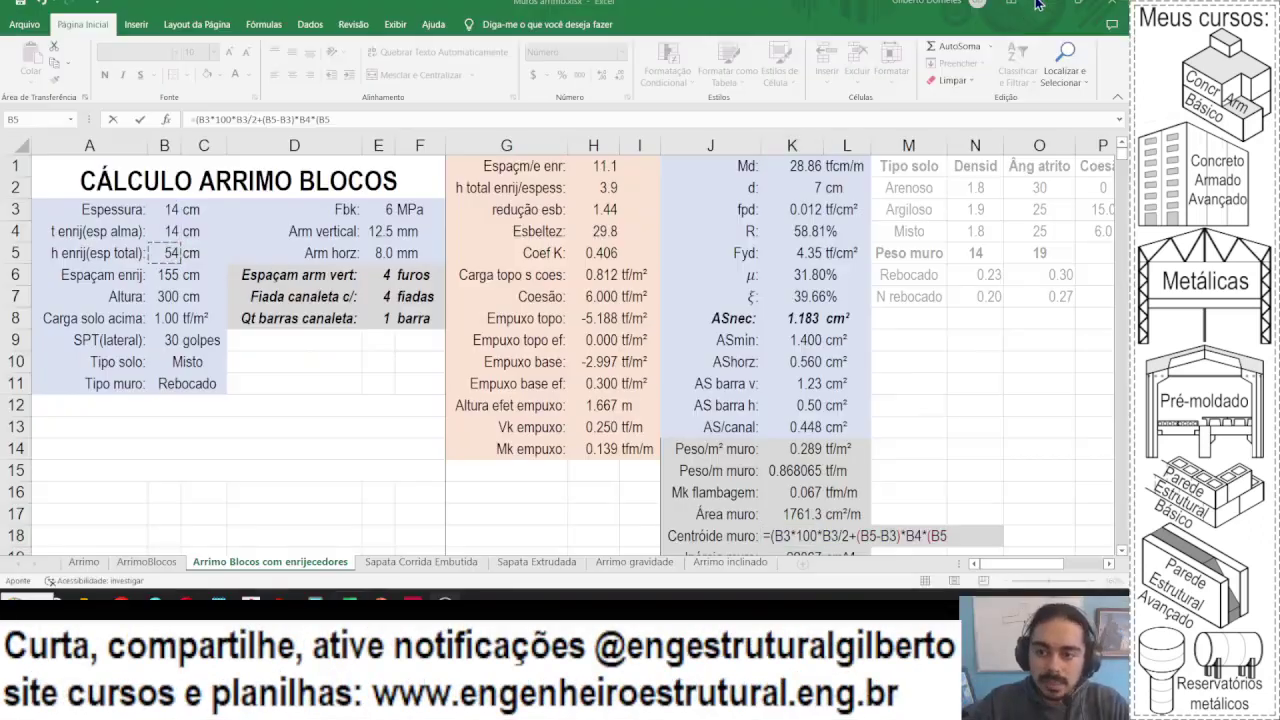
- Finish the K18 formula with the lever arm (B3/2+B5/2) and accept the corrected version =(B3*100*B3/2+(B5-B3)*B4*(B3/2+B5/2))
left_click(338, 121)
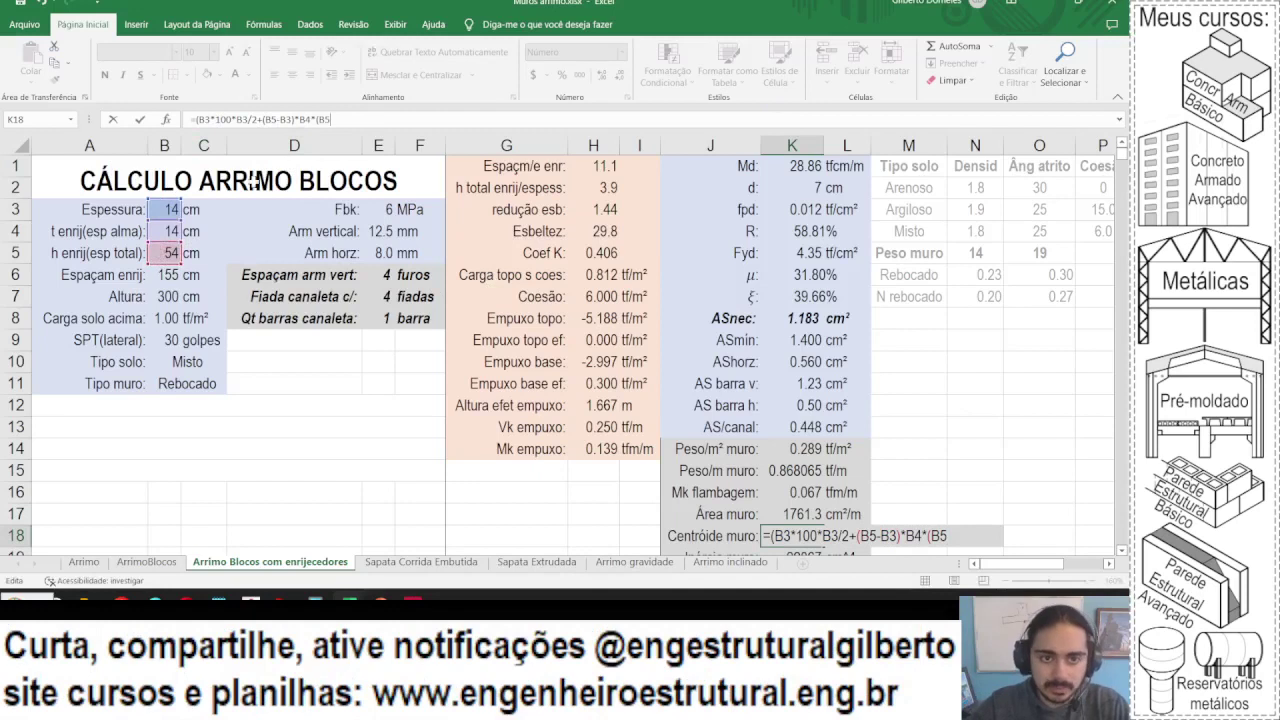
key("BackSpace")
key("BackSpace")
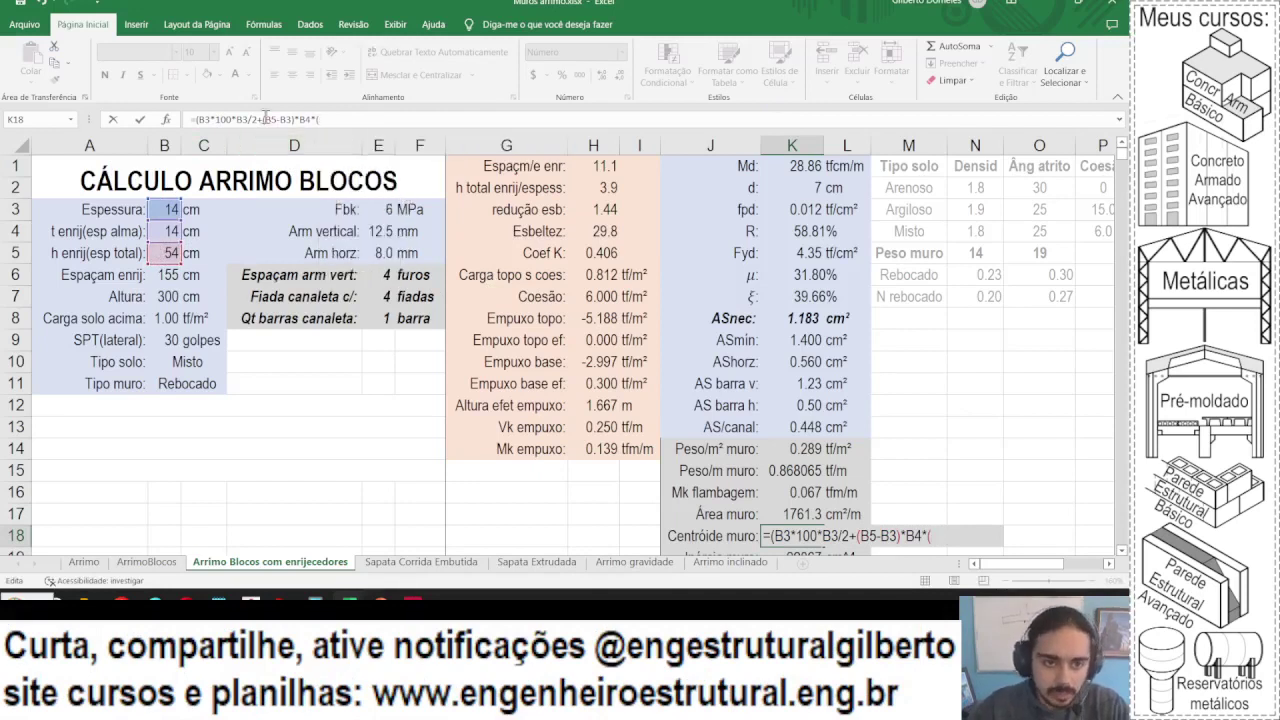
left_click(163, 209)
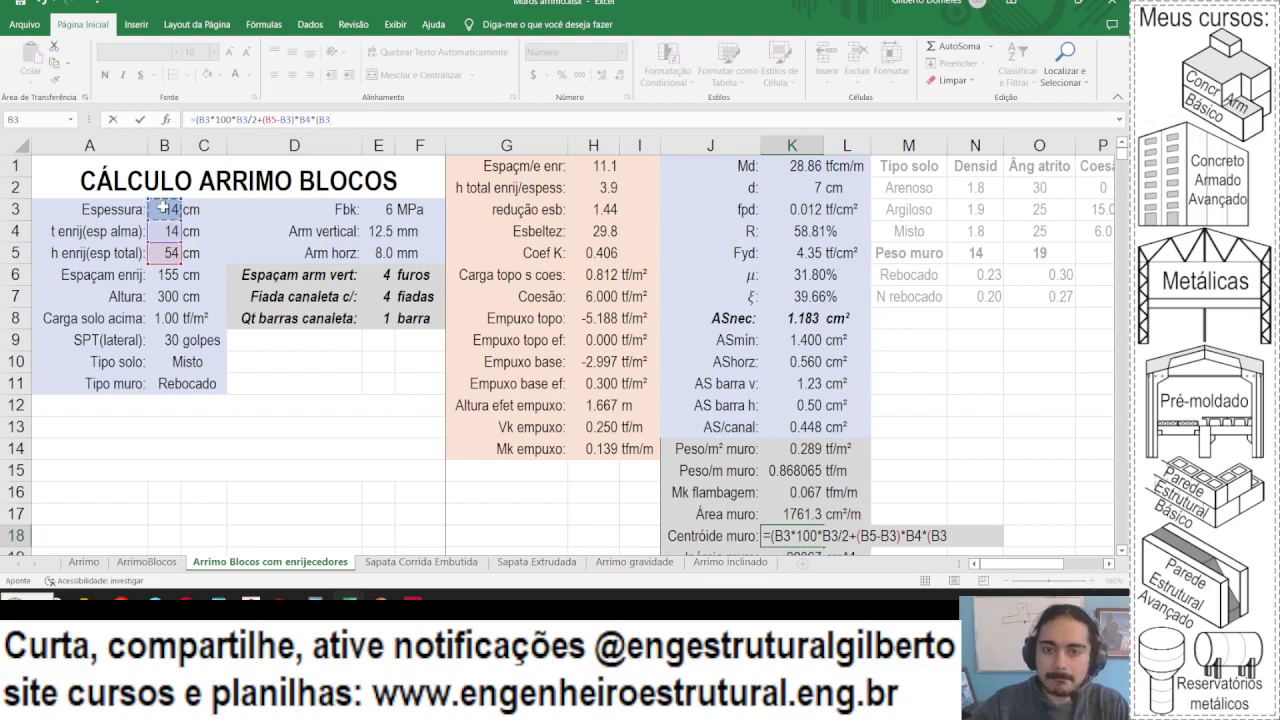
type("+")
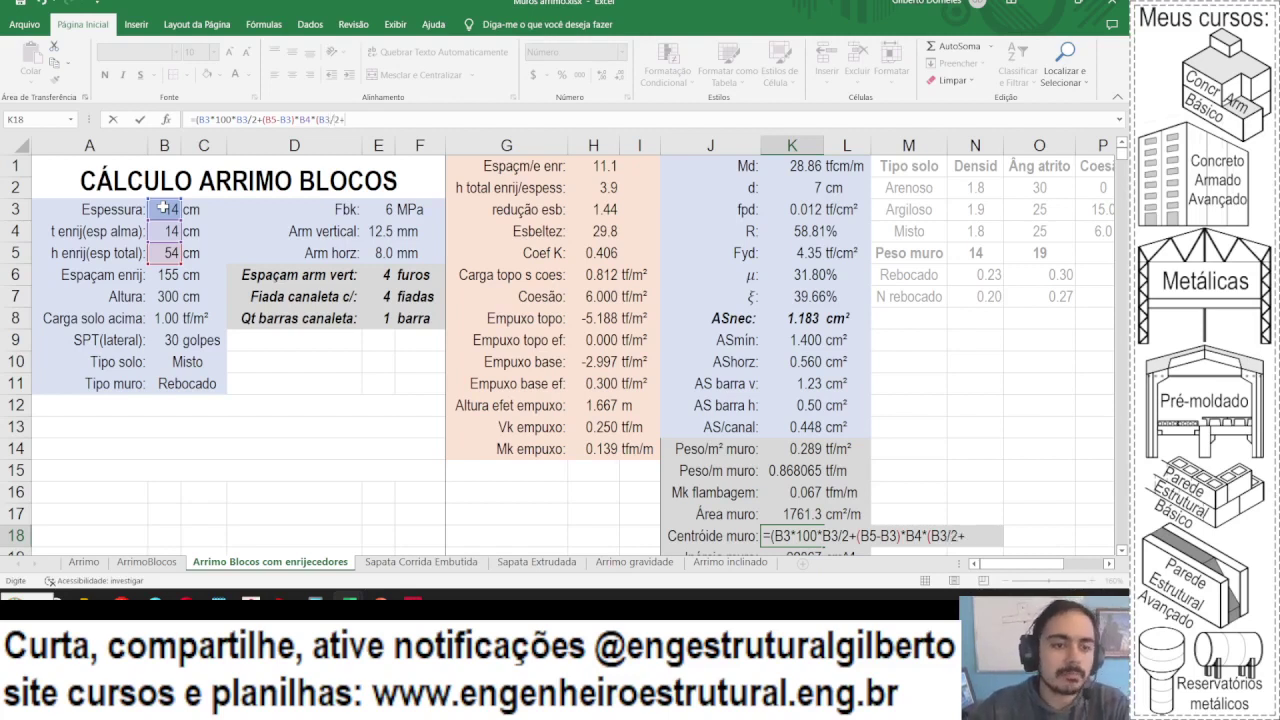
left_click(165, 253)
type("/")
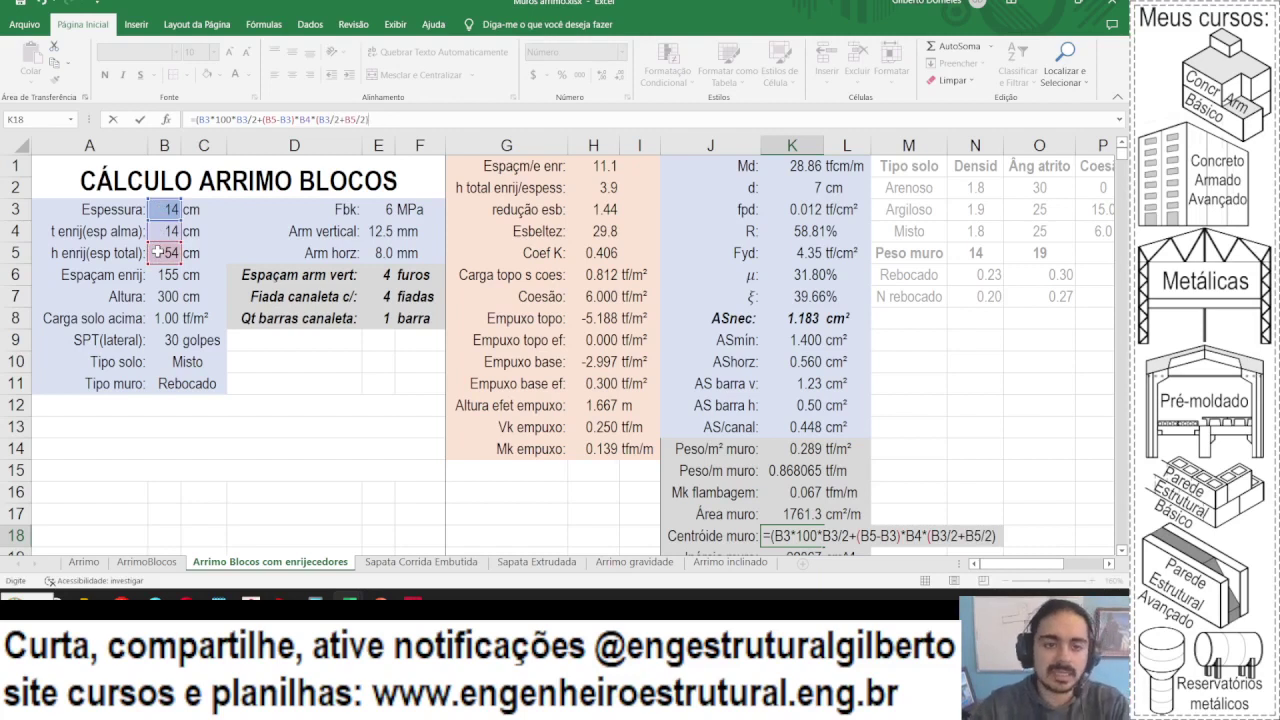
type("2)")
key("Return")
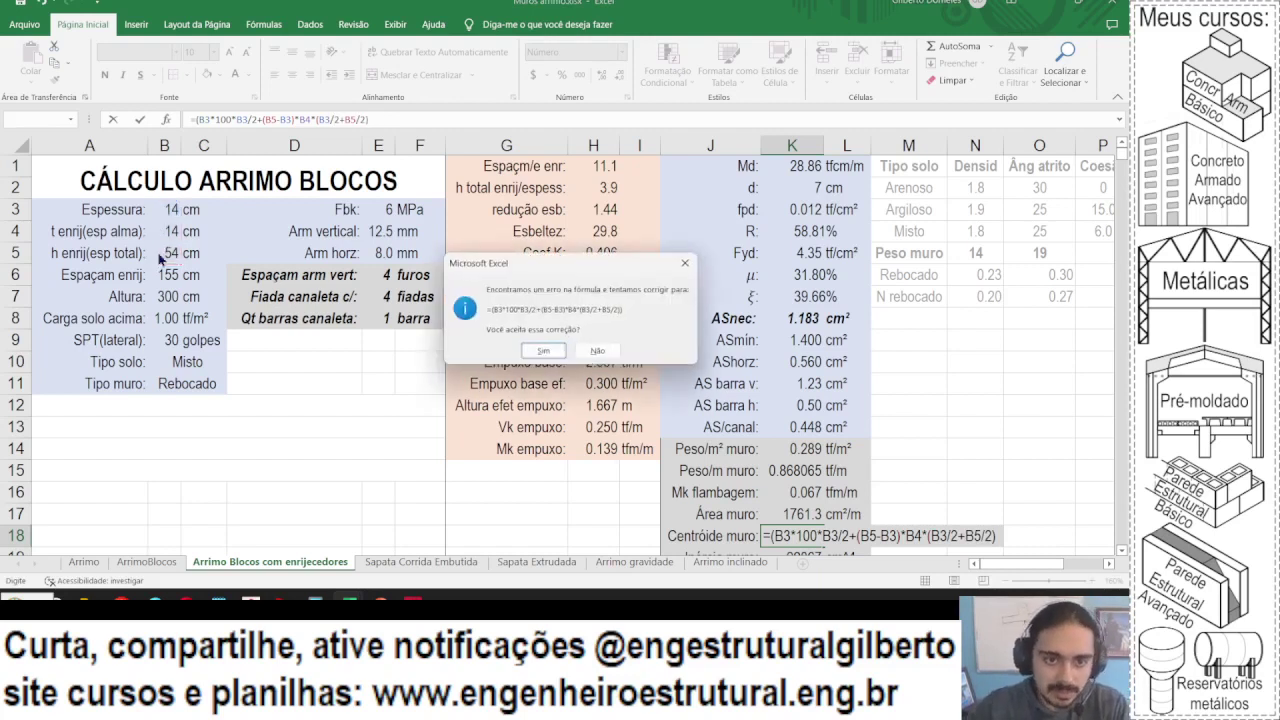
left_click(545, 350)
- Divide the centroid formula in K18 by the wall area in K17
scroll(755, 370, "down", 3)
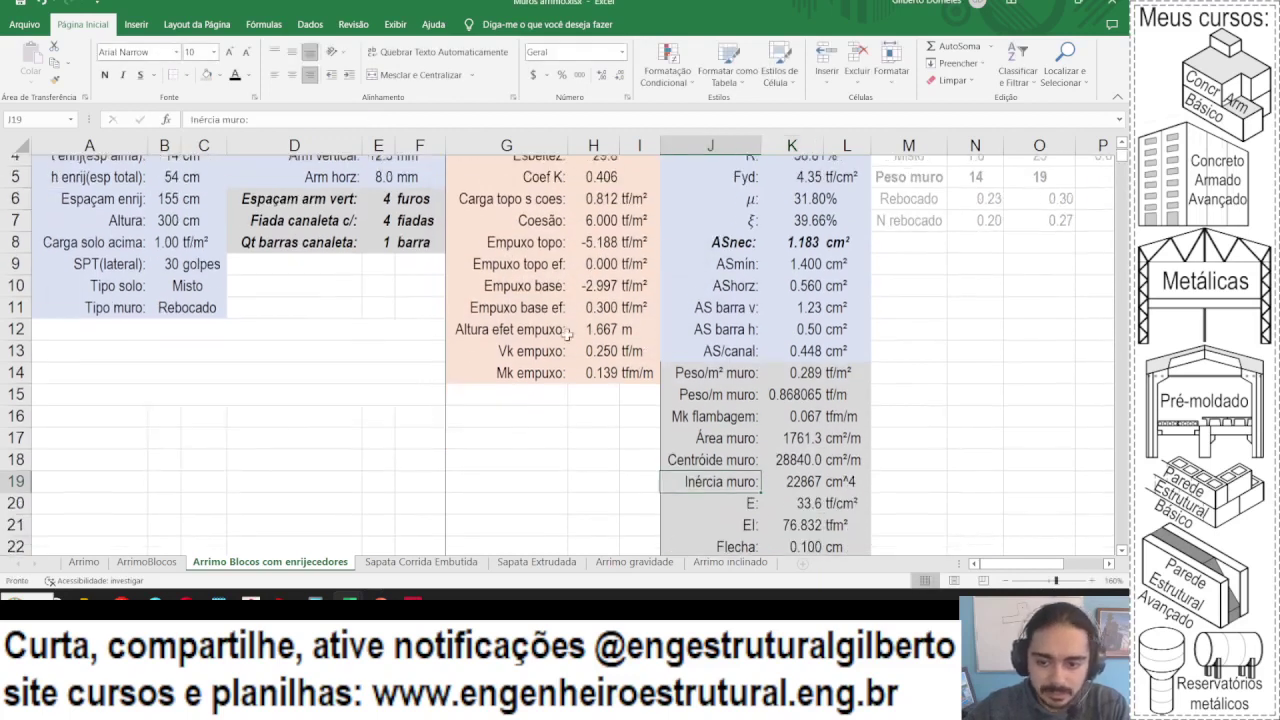
left_click(400, 119)
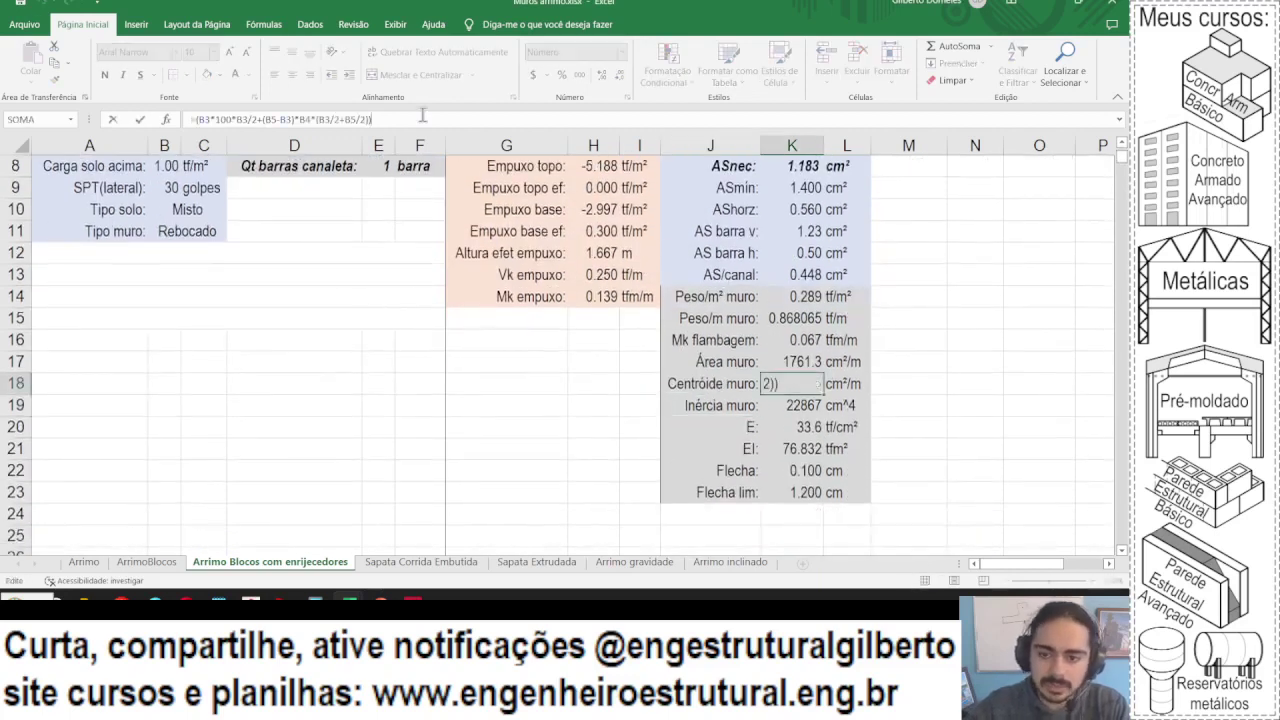
type("/")
left_click(803, 364)
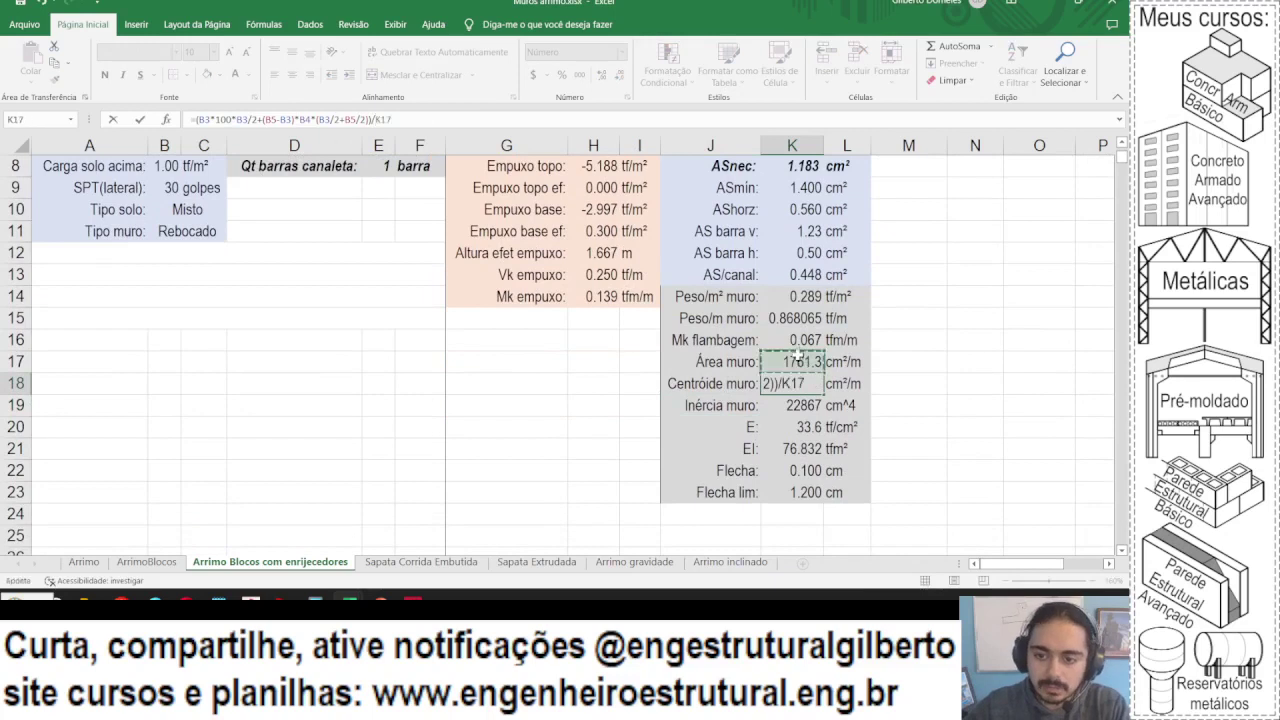
key("Return")
key("alt+Tab")
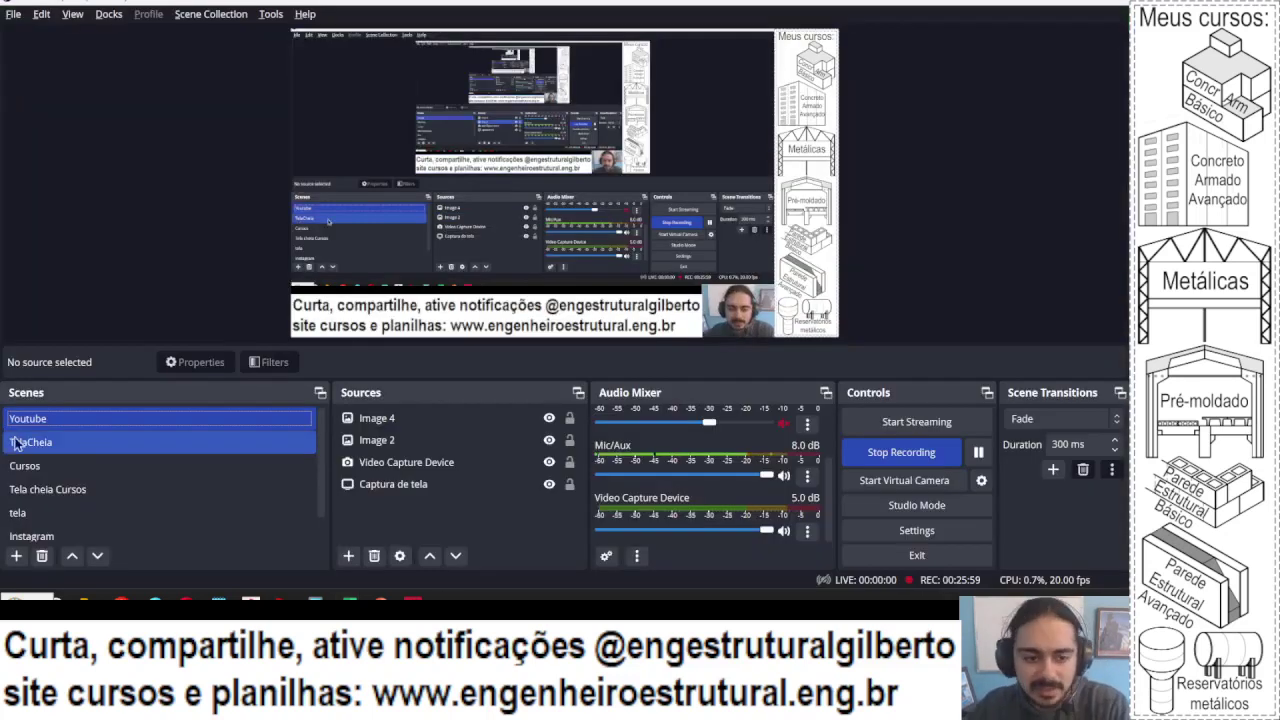
left_click(43, 441)
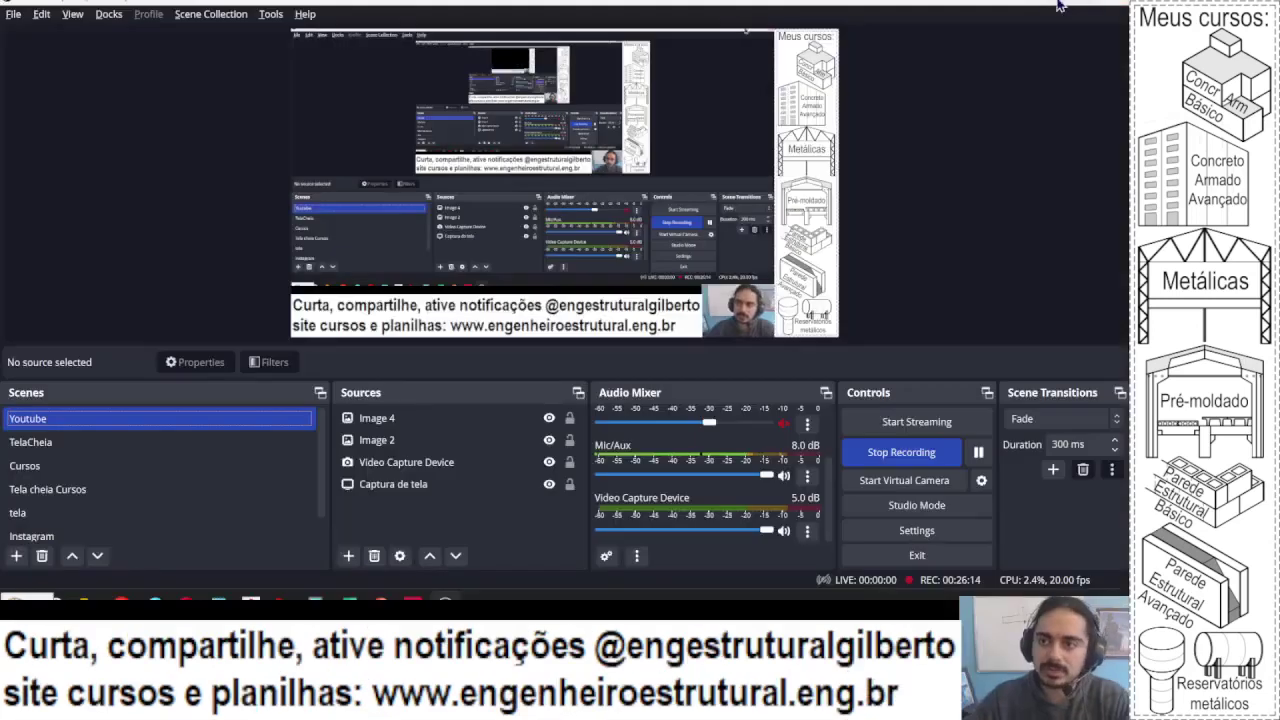
left_click(1045, 8)
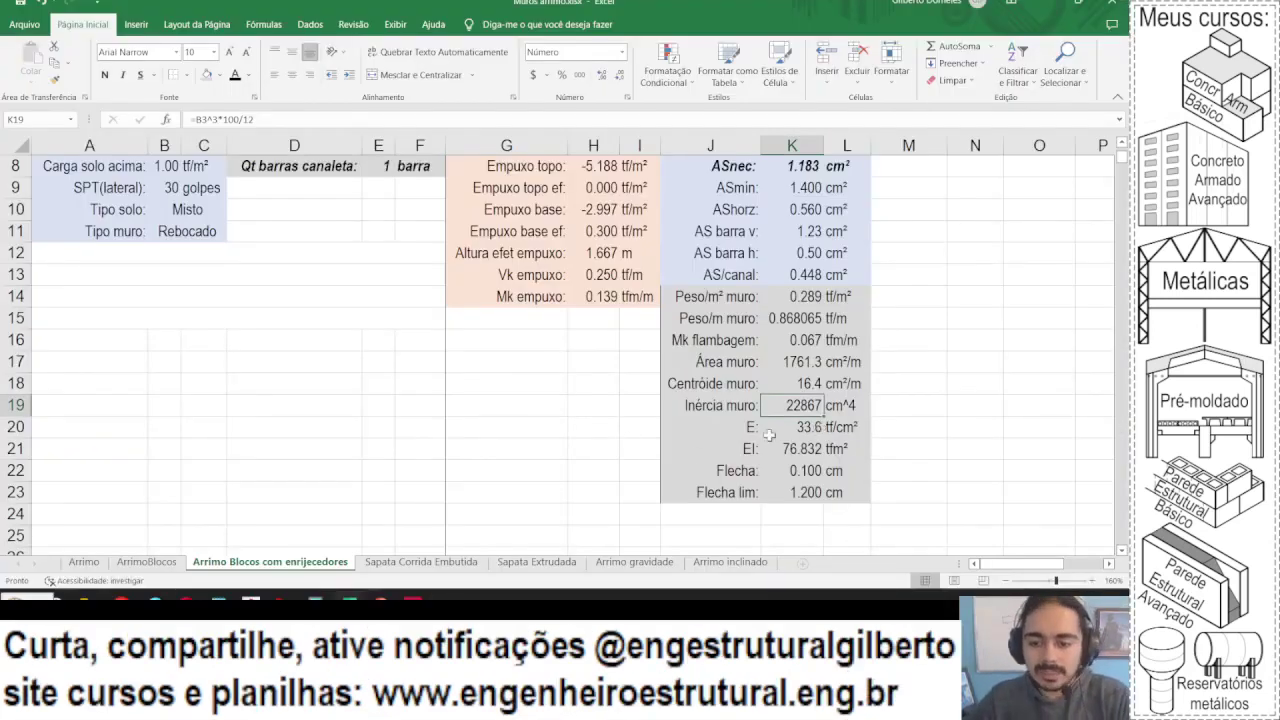
- Record the plain wall inertia 22867 as a fixed reference value in M19, beside the Inércia muro row
scroll(769, 435, "down", 1)
left_click(914, 339)
type("22")
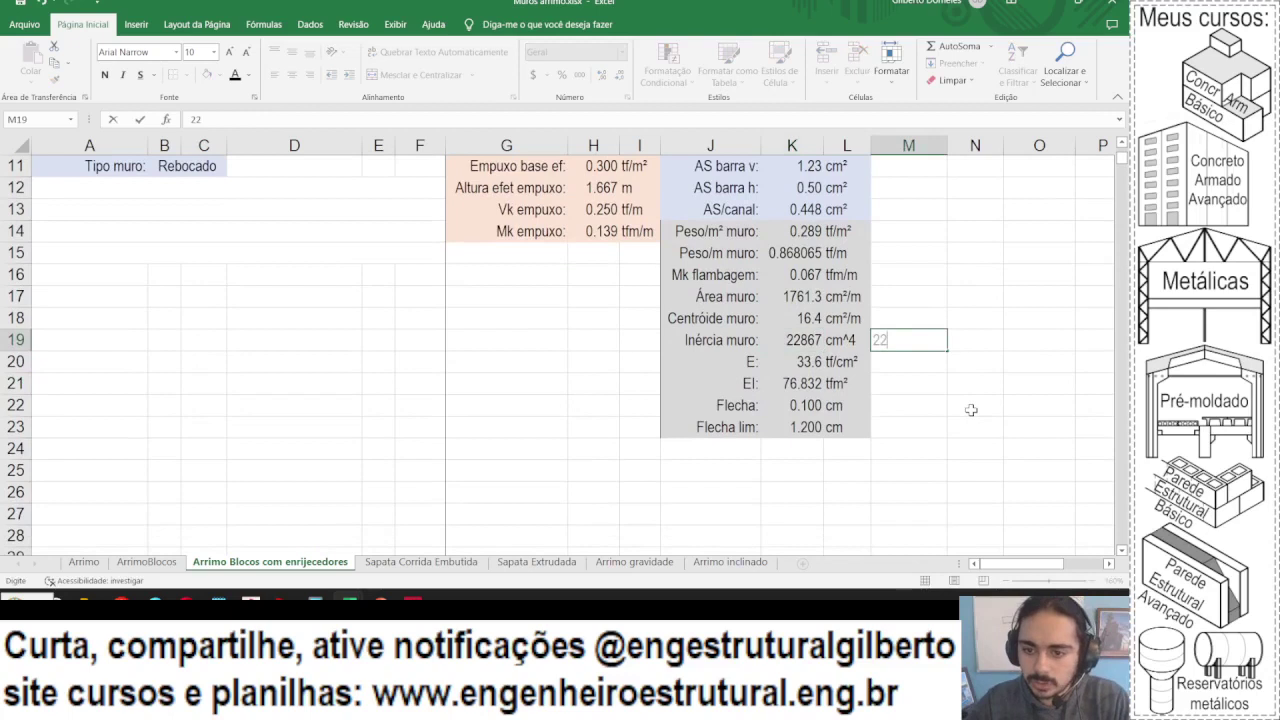
type("867")
key("ctrl+Return")
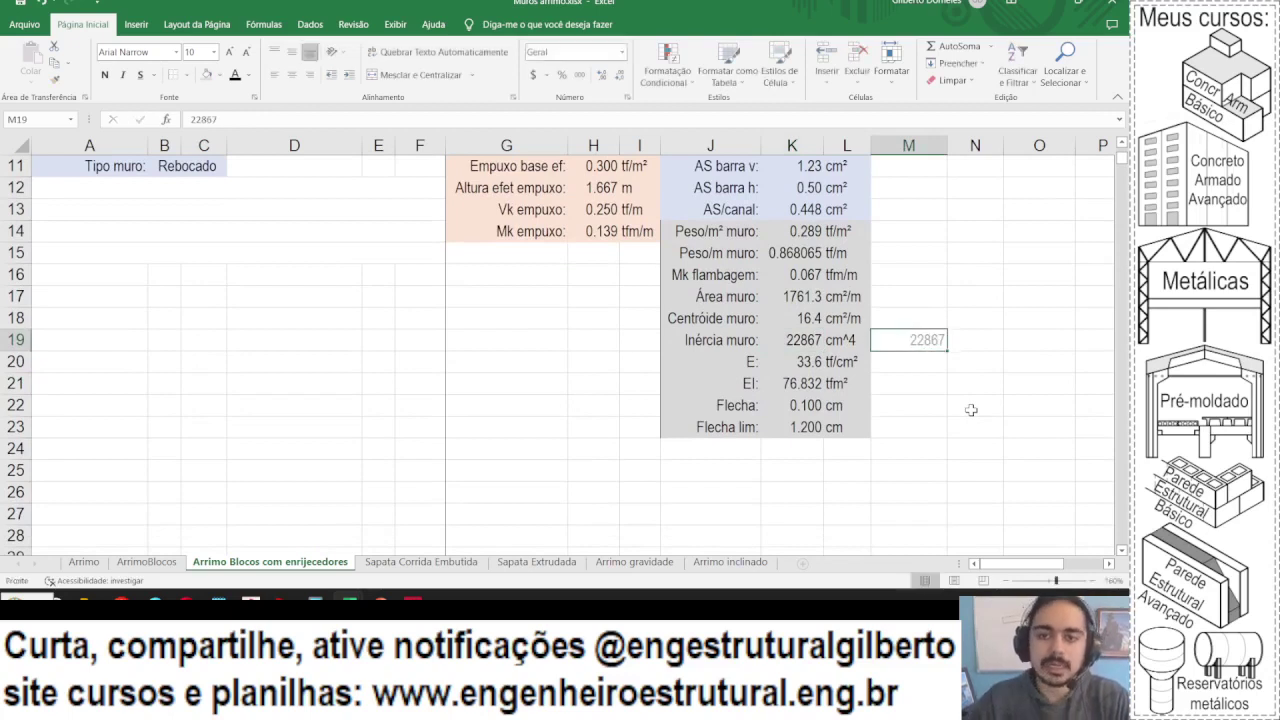
- Replace the wall inertia formula in K19 with the stiffener's own inertia, =B5^3*B4/12
left_click(792, 342)
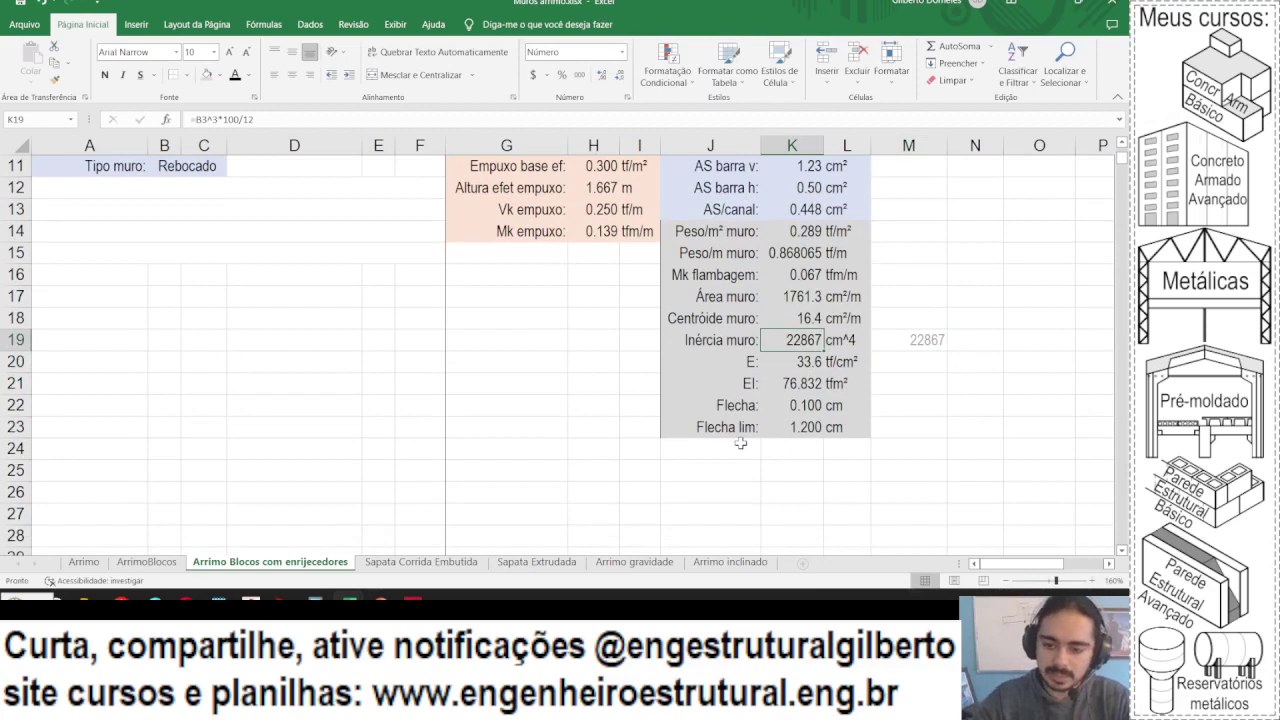
type("=")
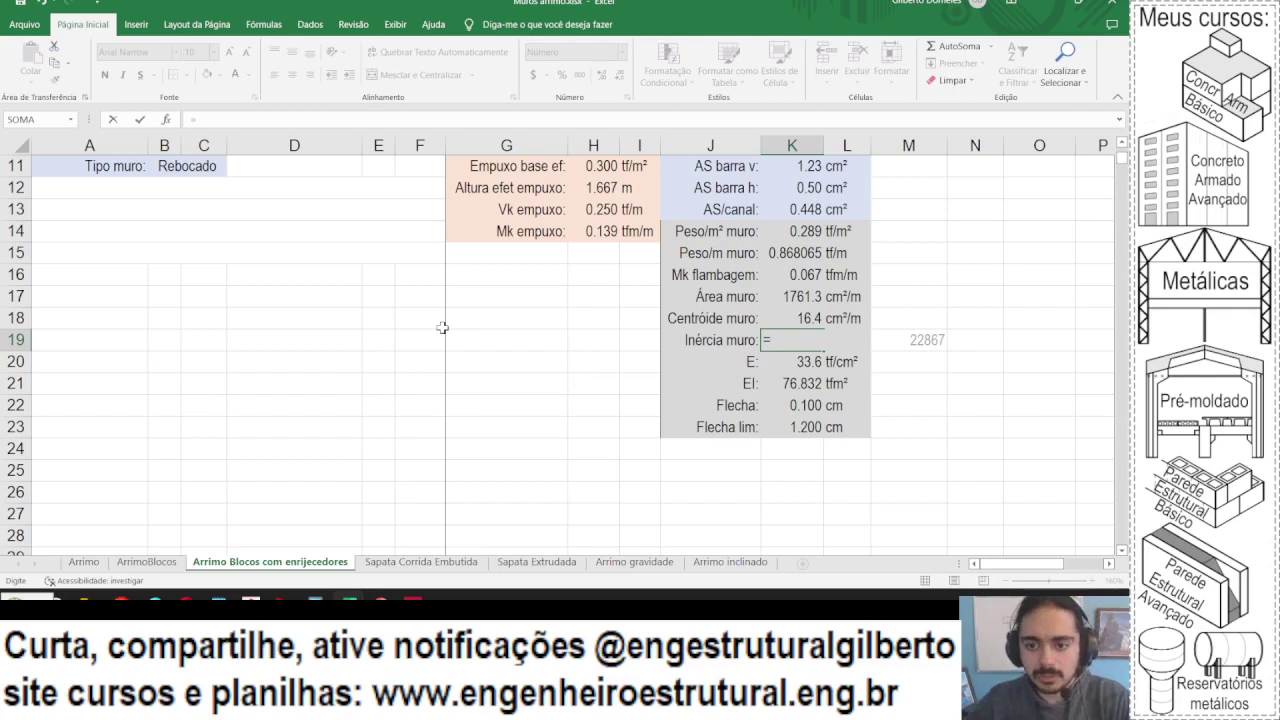
scroll(386, 314, "up", 3)
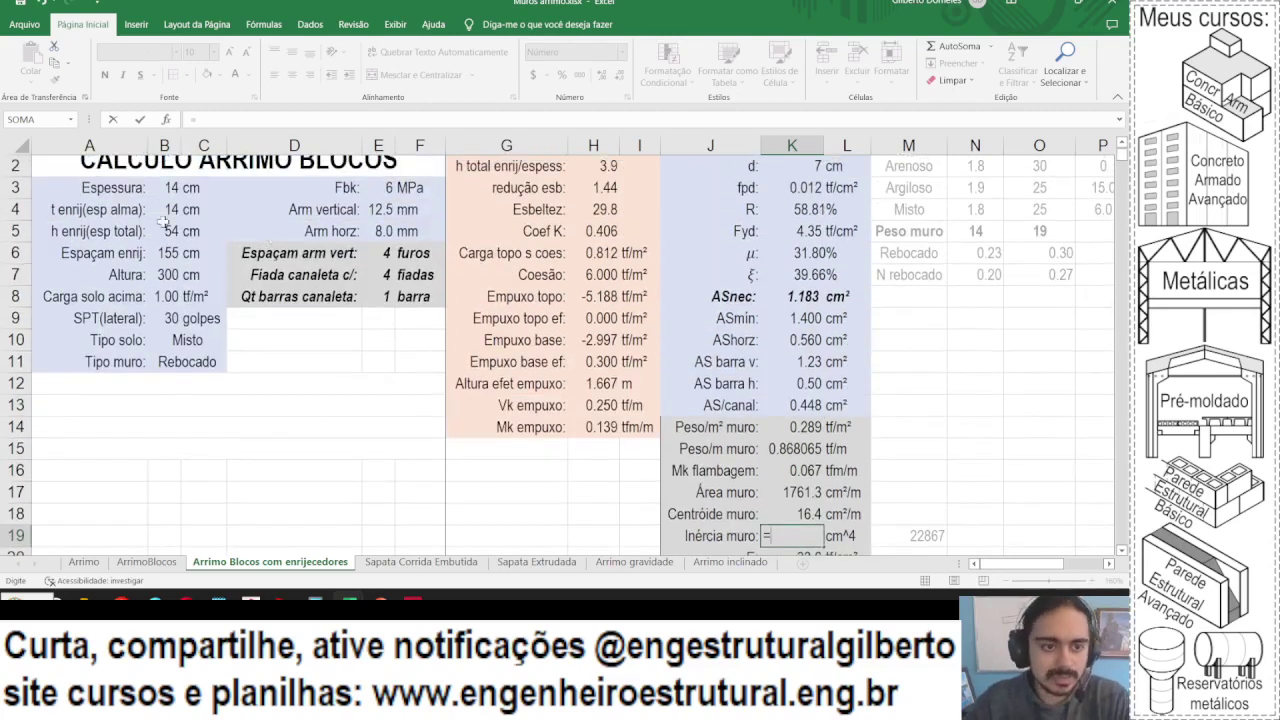
left_click(163, 231)
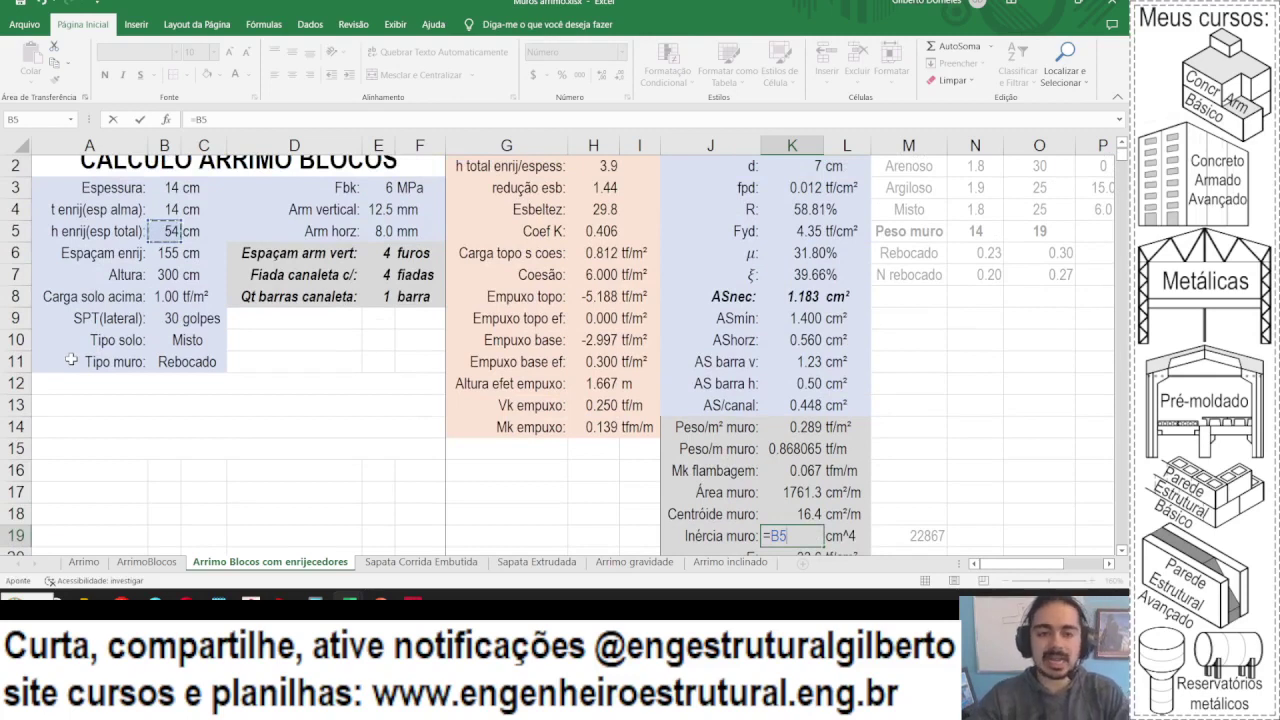
type("^3*")
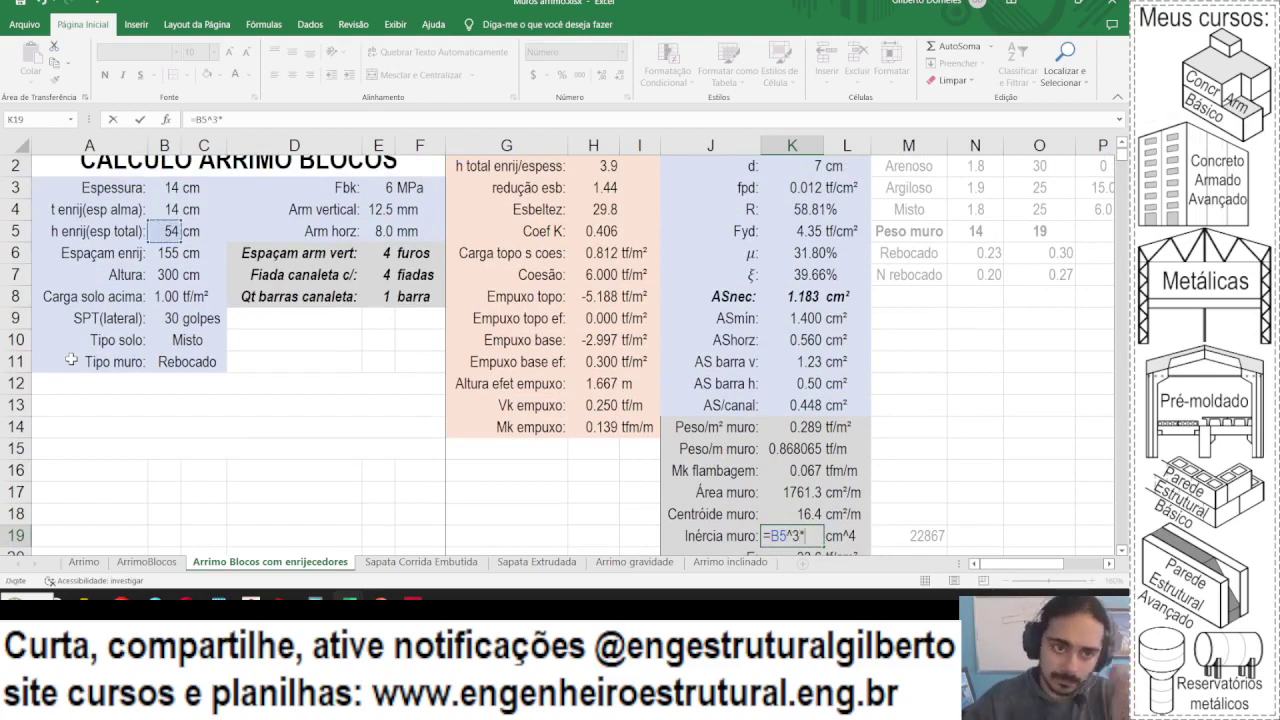
left_click(163, 210)
type("/12")
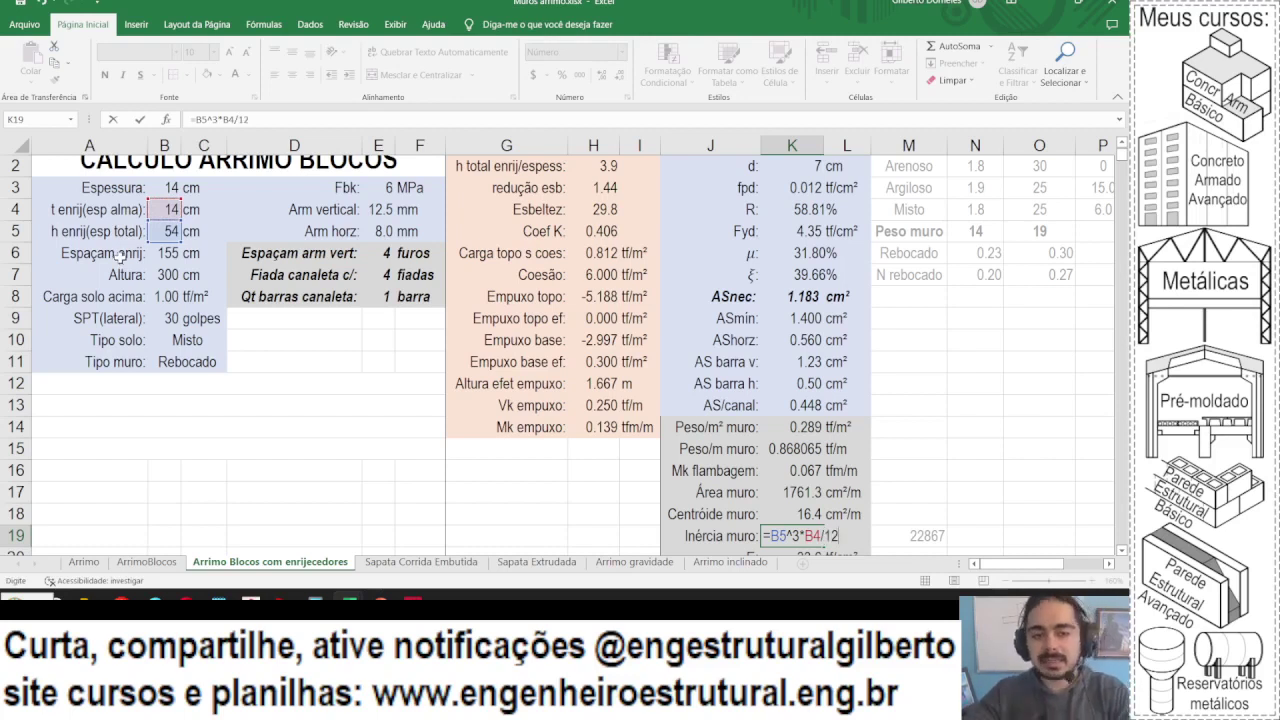
- Convert the K19 stiffener inertia to a per-metre value by appending *100/B6, and accept the formula
scroll(350, 246, "down", 3)
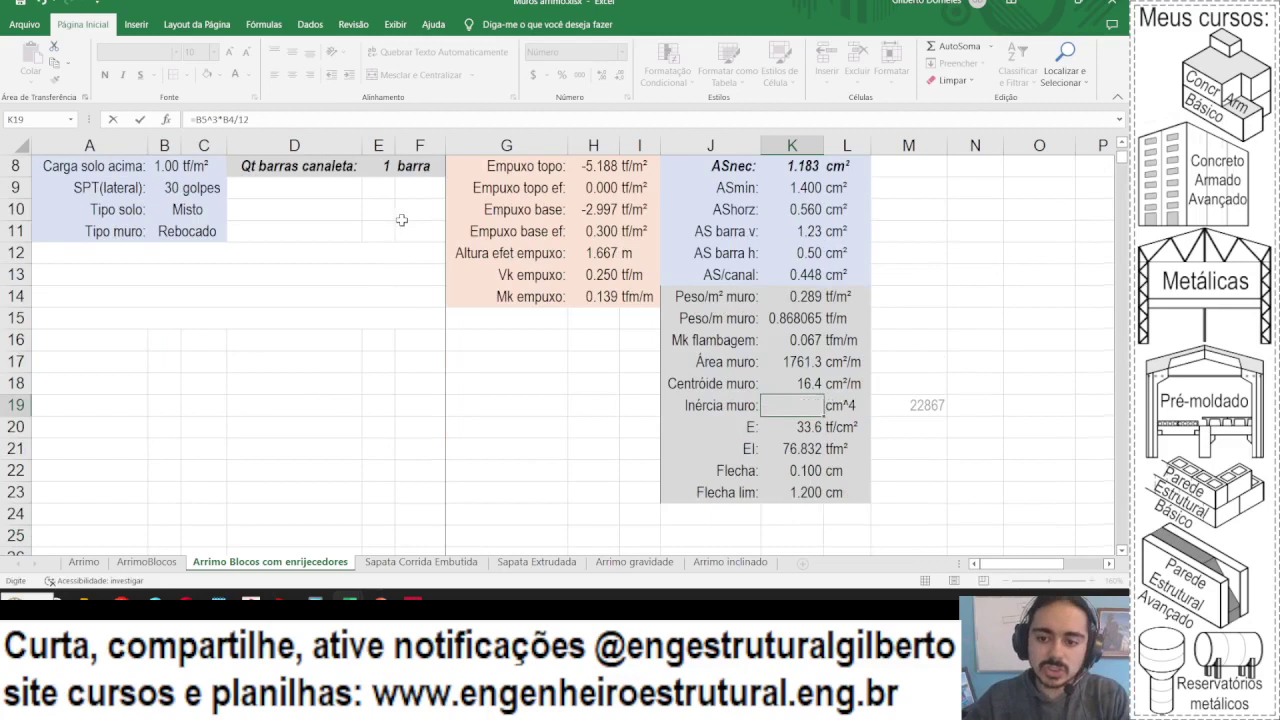
scroll(333, 241, "up", 4)
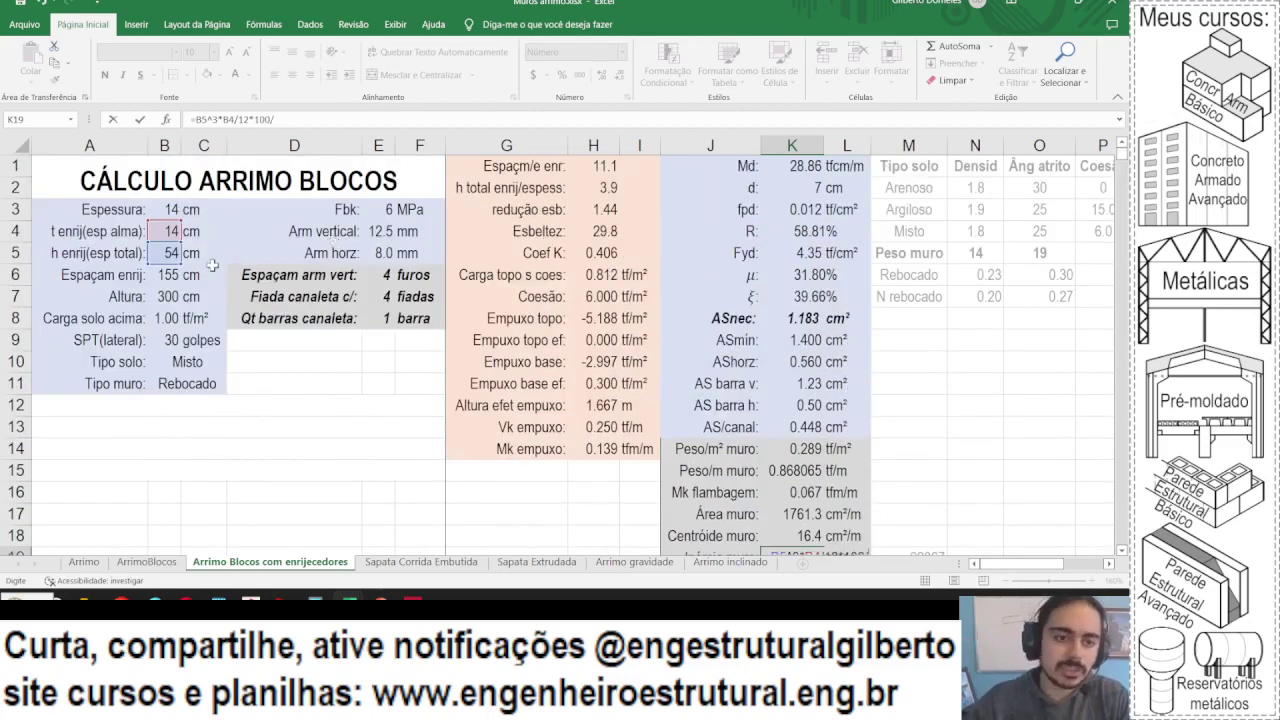
left_click(168, 275)
key("Return")
scroll(312, 259, "down", 1)
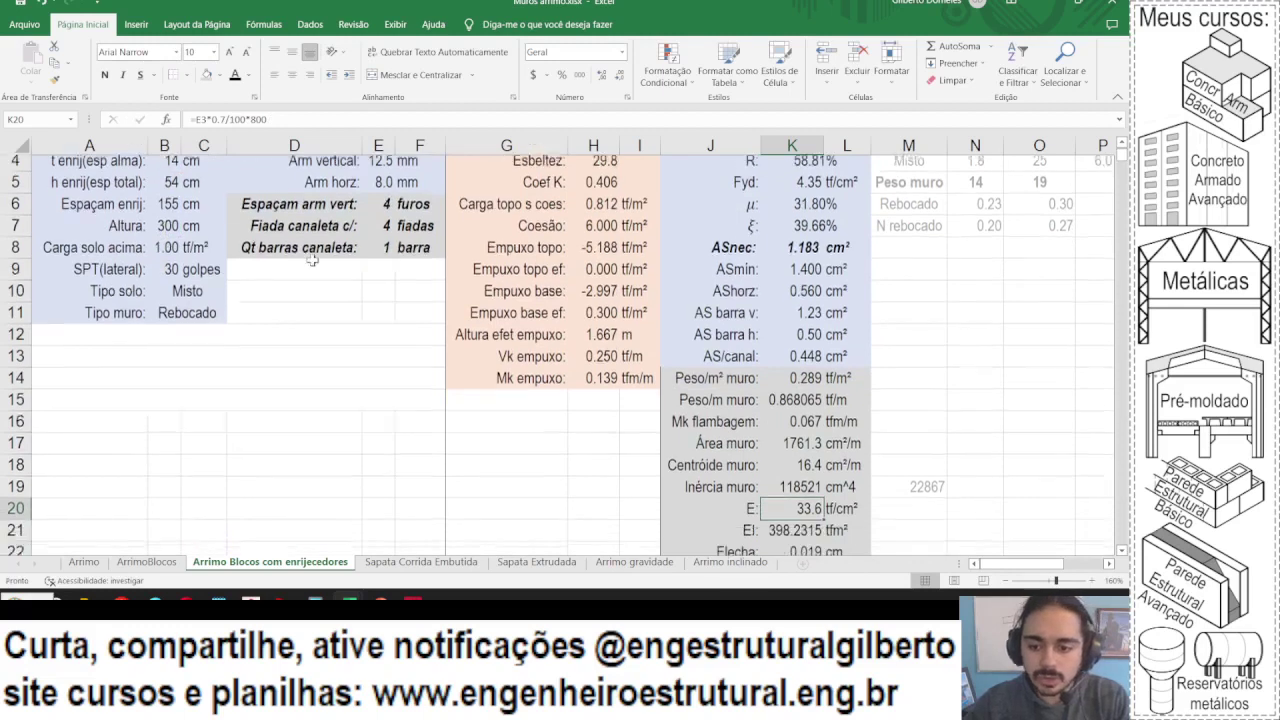
scroll(312, 259, "down", 2)
left_click(803, 385)
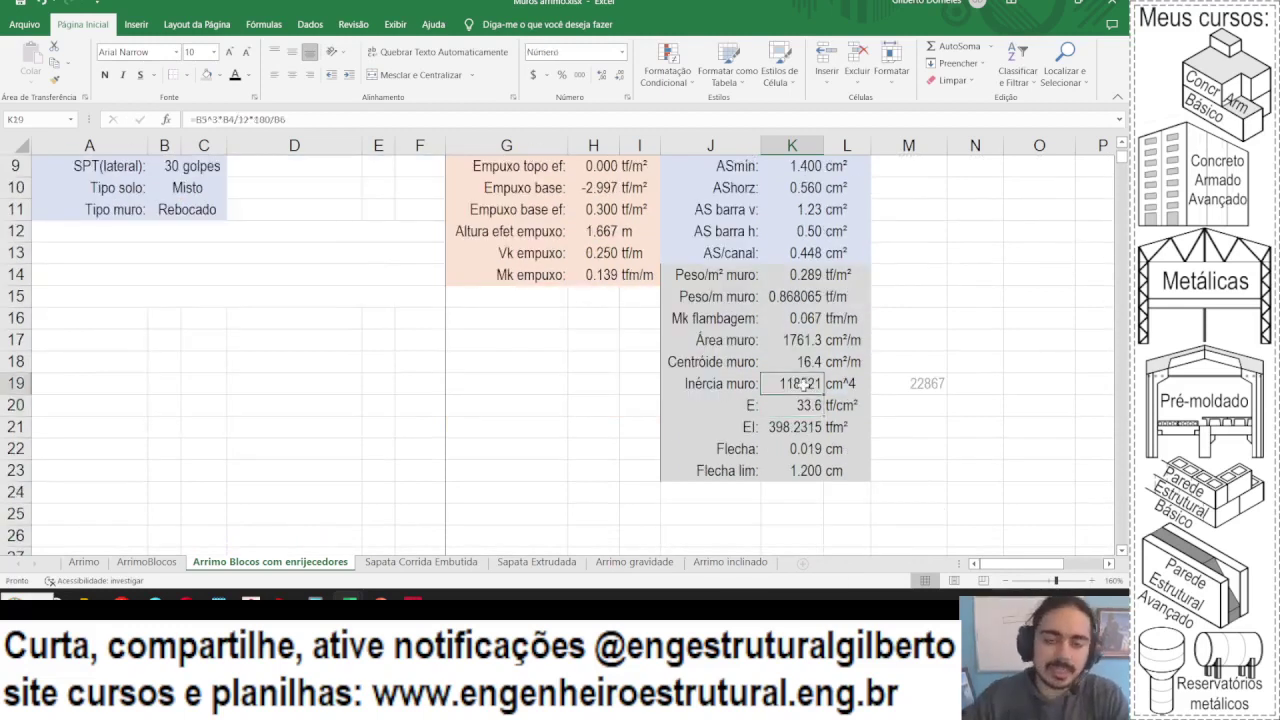
- Change the wall inertia unit in L19 to cm^4/m and widen column L slightly to fit it
left_click(862, 380)
left_click(329, 119)
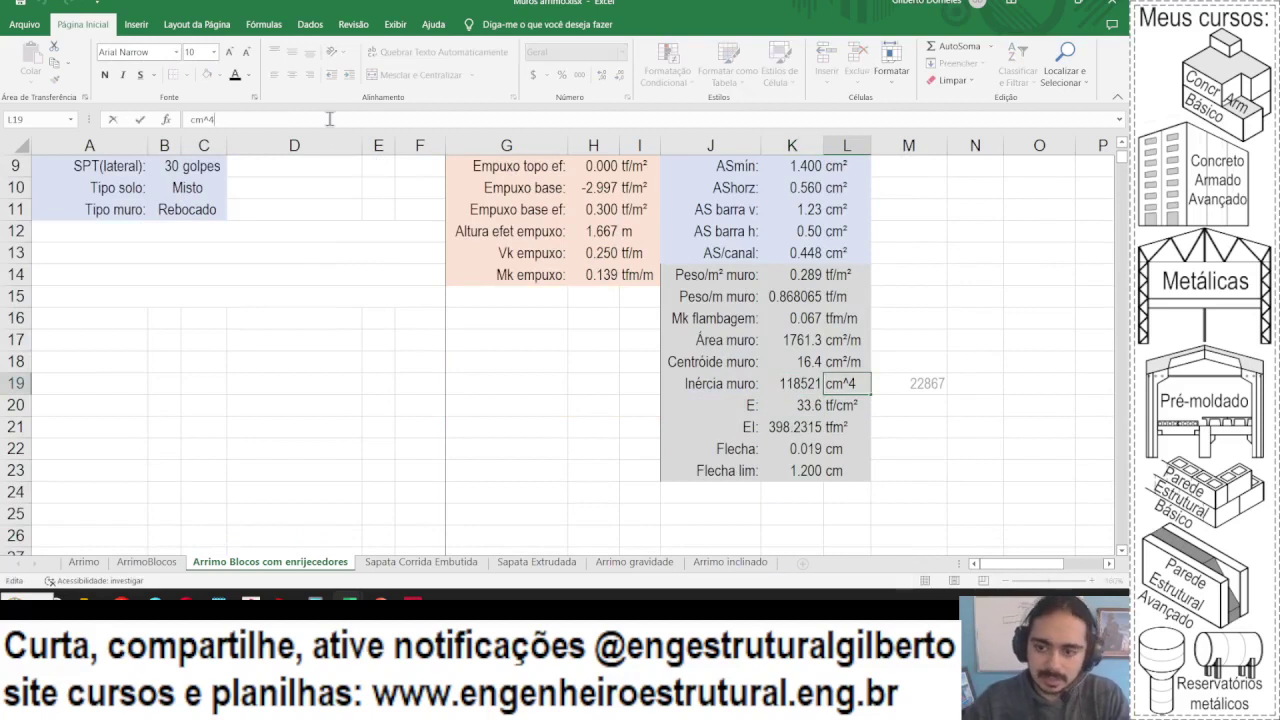
type("/cm")
key("Return")
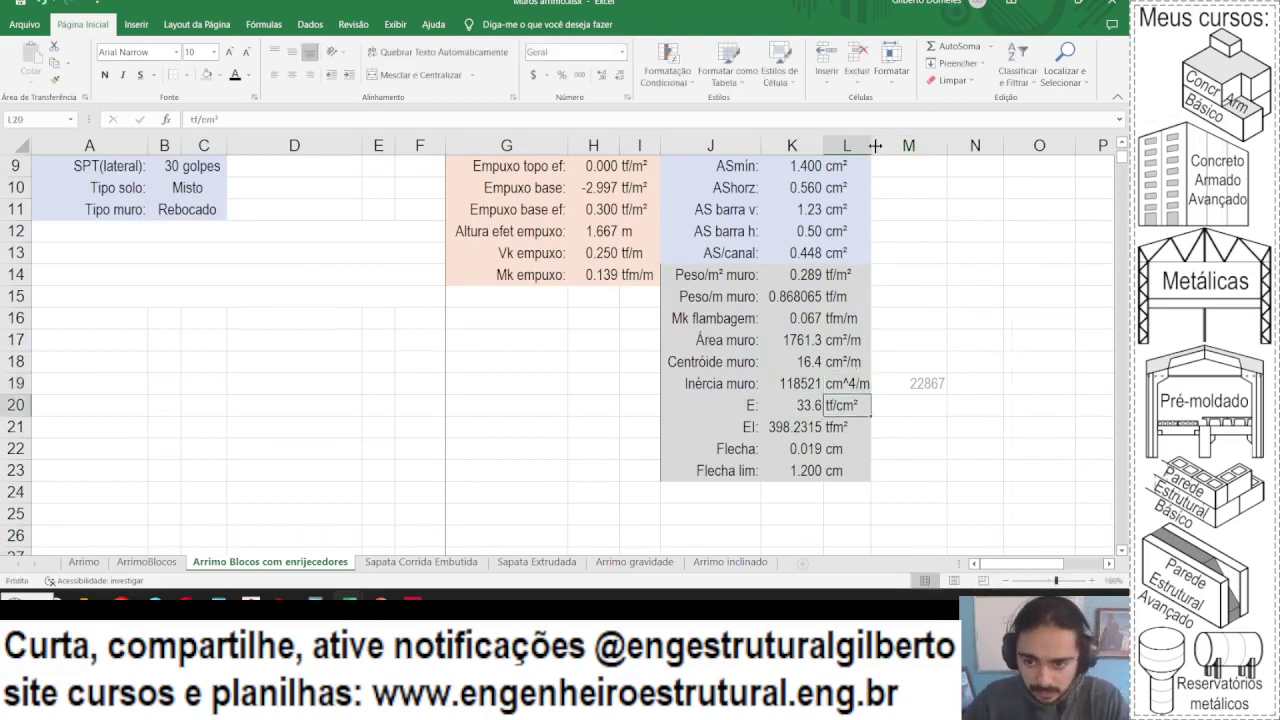
left_click_drag(871, 138, 879, 138)
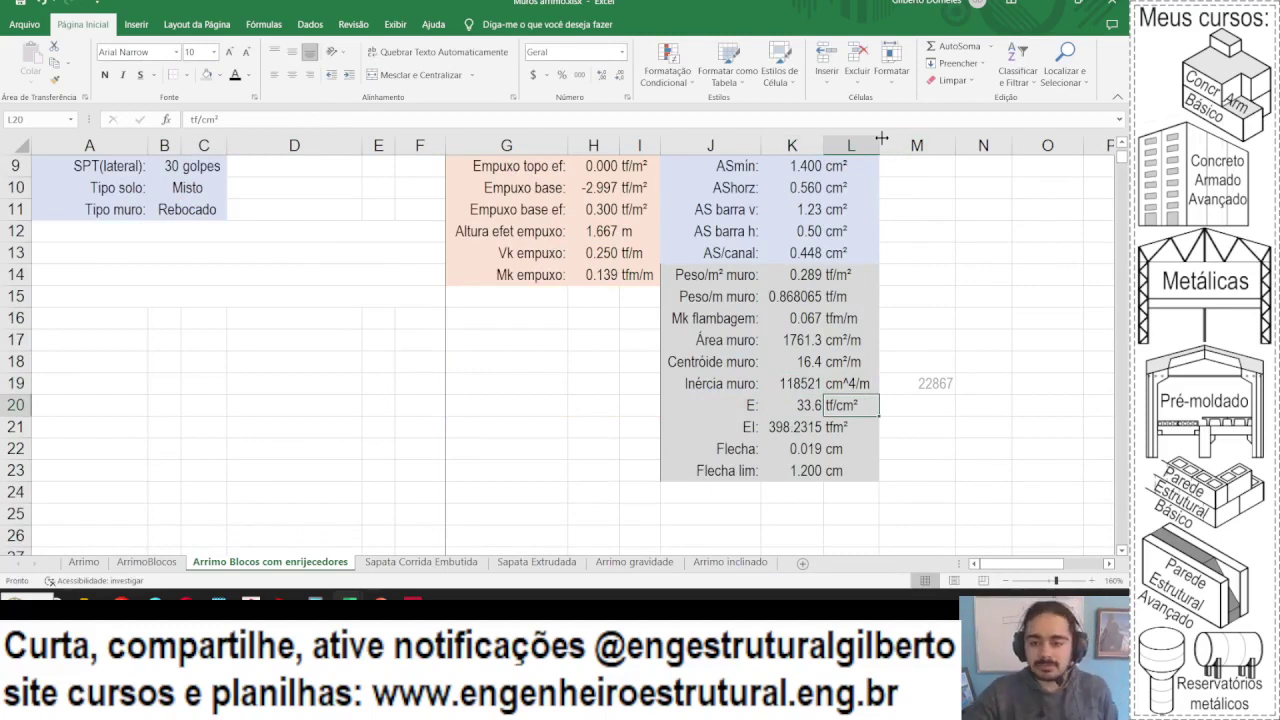
- Append the squared distance from the stiffener's centre to the wall centroid, +(B5/2-K18)^2*, to the K19 inertia formula
left_click(785, 386)
left_click(309, 118)
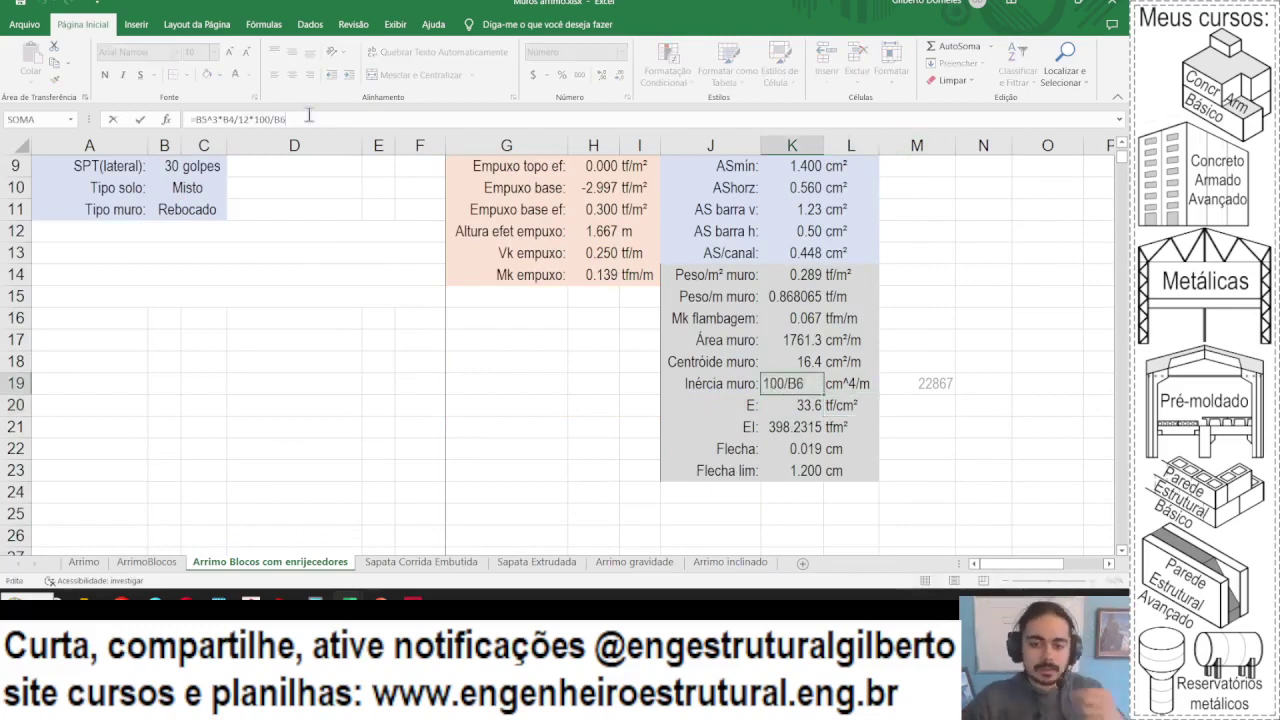
type("+")
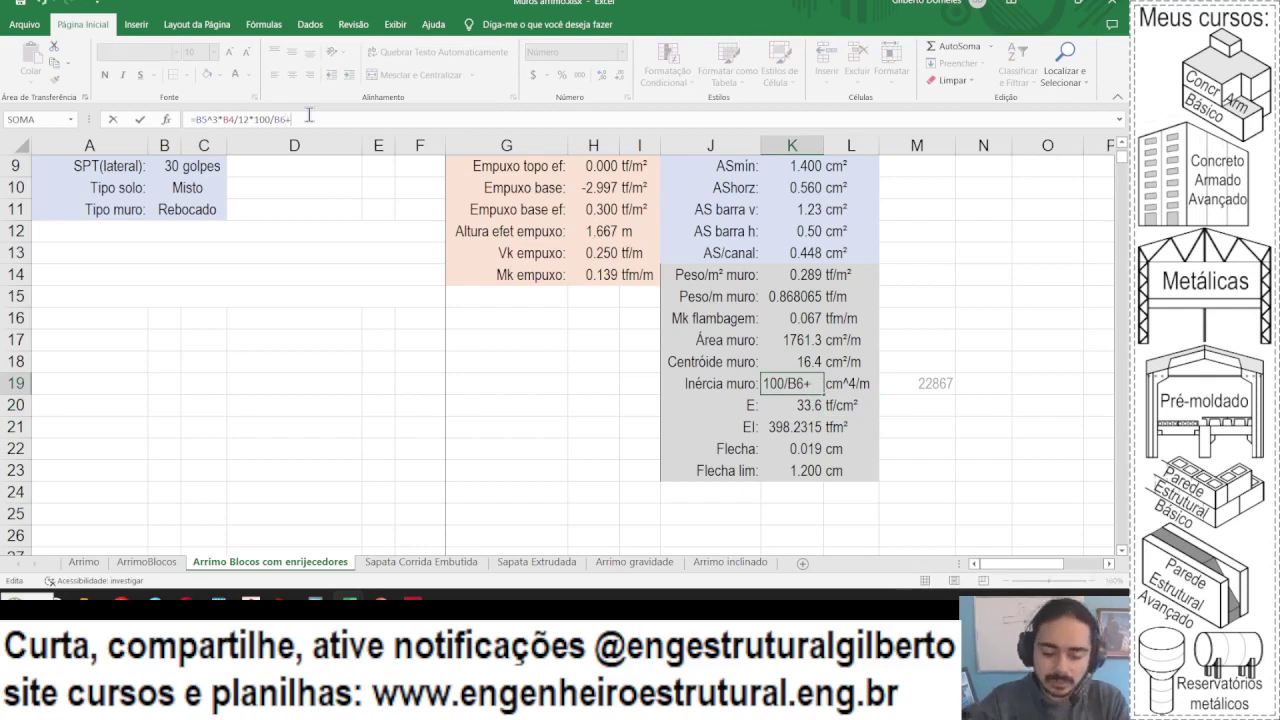
type("(")
scroll(377, 300, "up", 3)
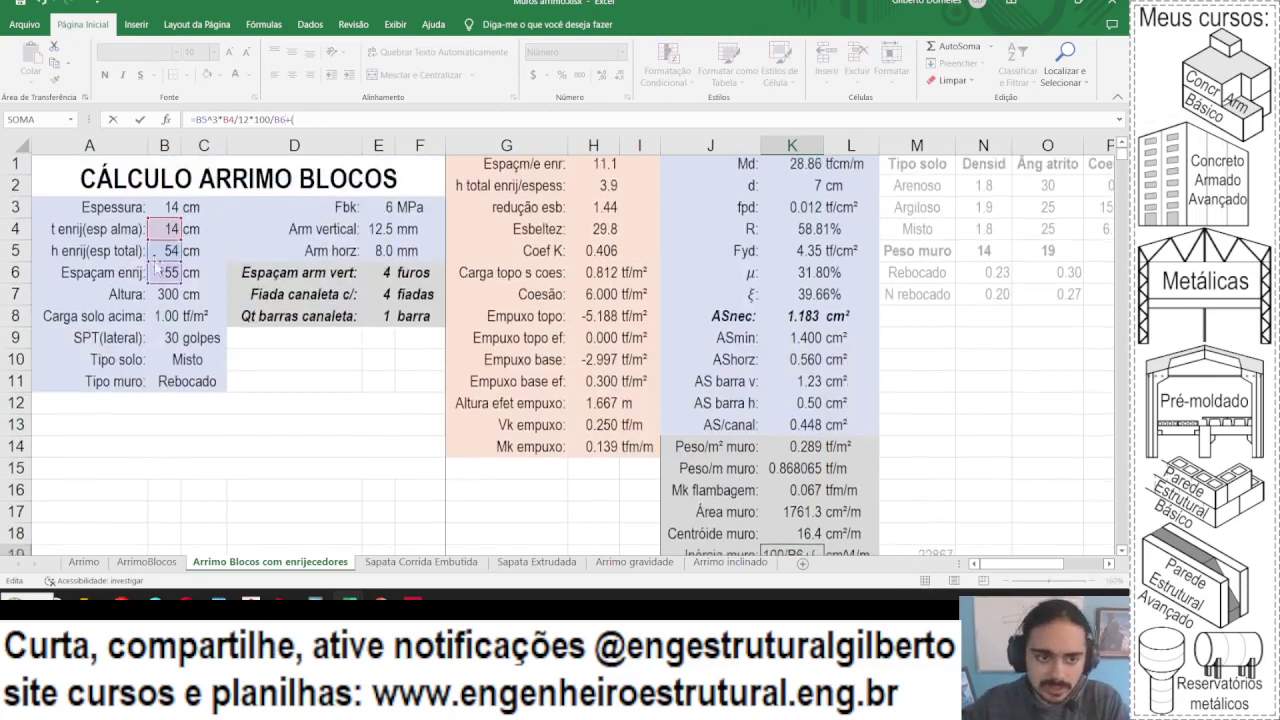
left_click(170, 253)
type("/")
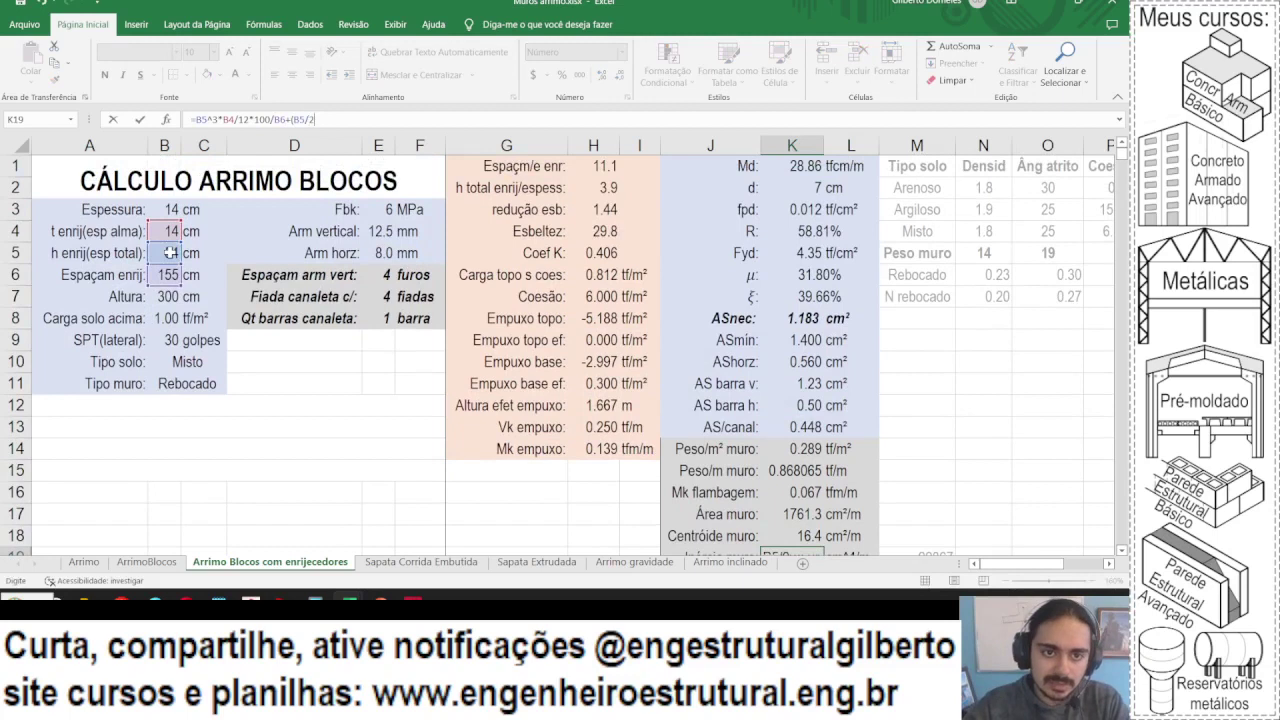
type("2-")
scroll(537, 253, "down", 5)
left_click(790, 209)
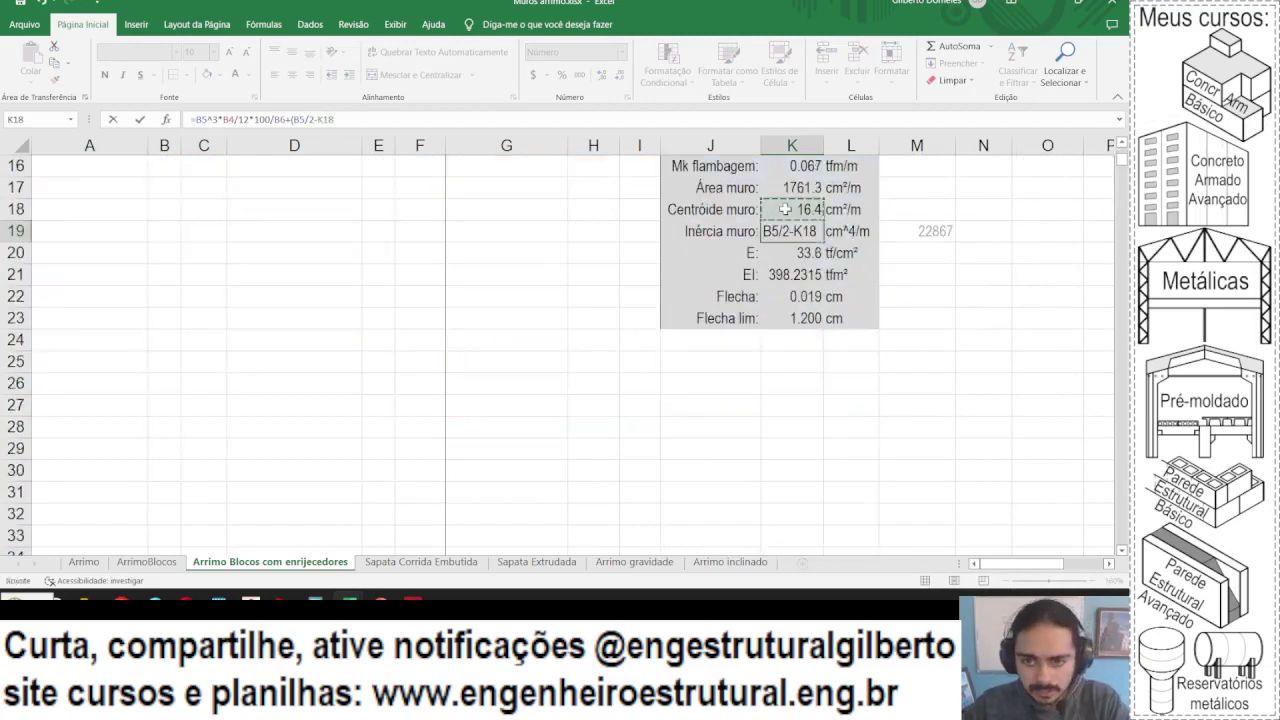
type(")")
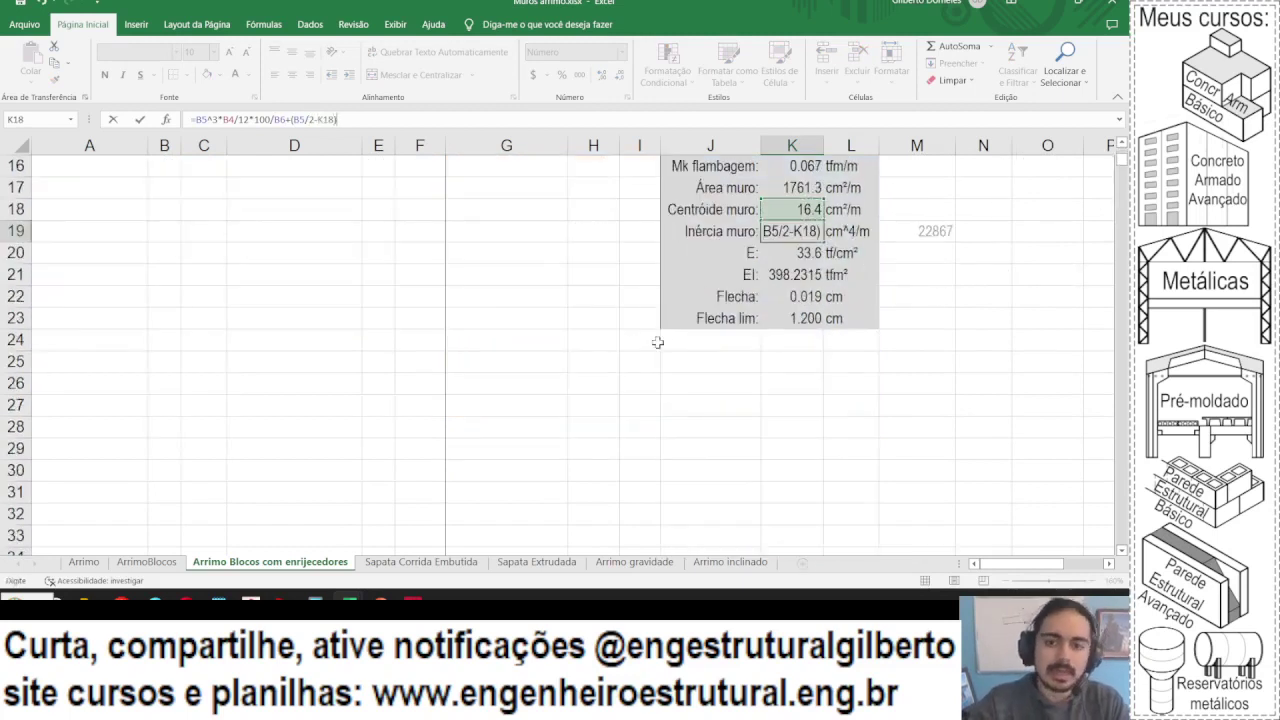
type("^2*")
- Complete the parallel-axis term in K19 with the stiffener area per metre, B4*B5*100/B6, and accept the formula
scroll(343, 294, "up", 5)
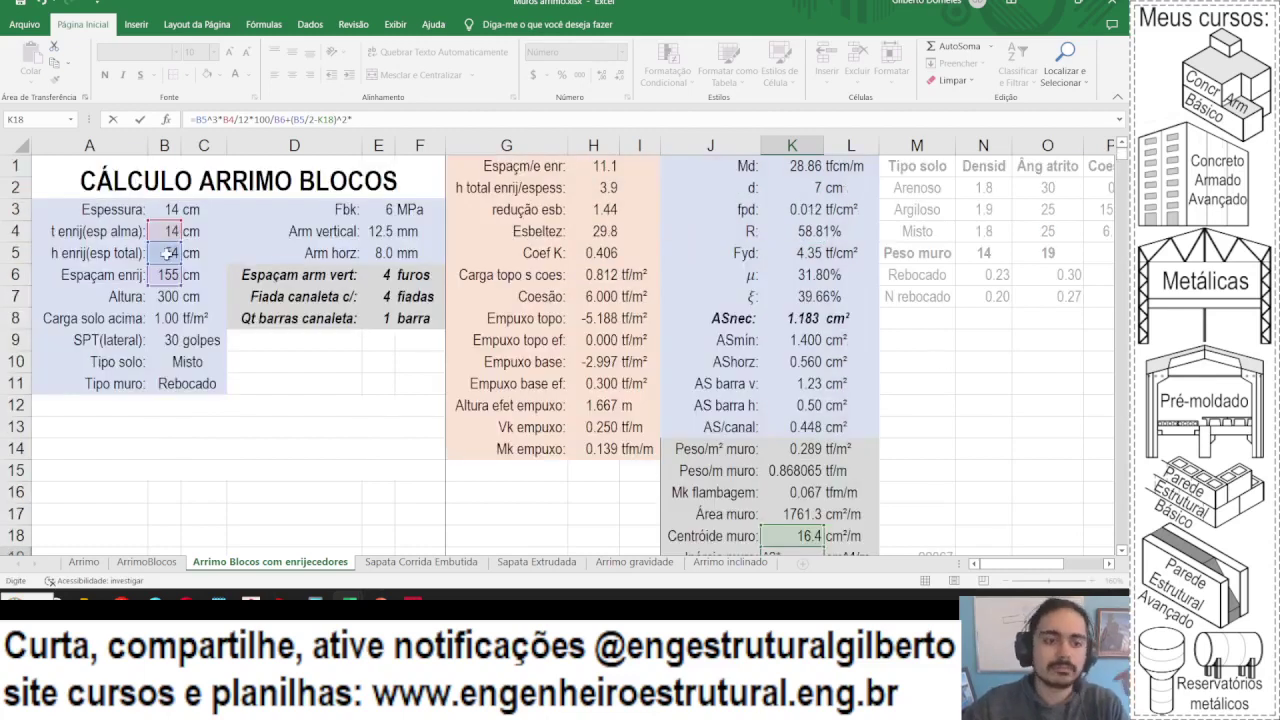
left_click(172, 233)
type("*")
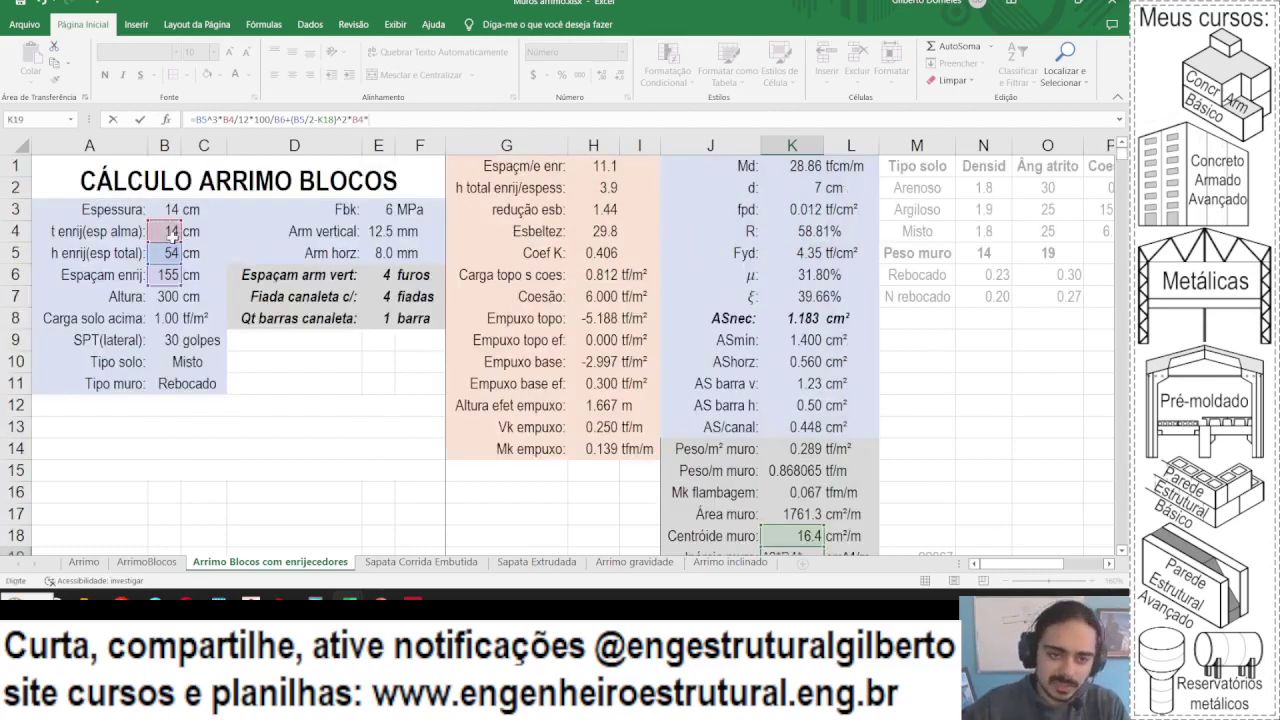
left_click(155, 253)
type("*100")
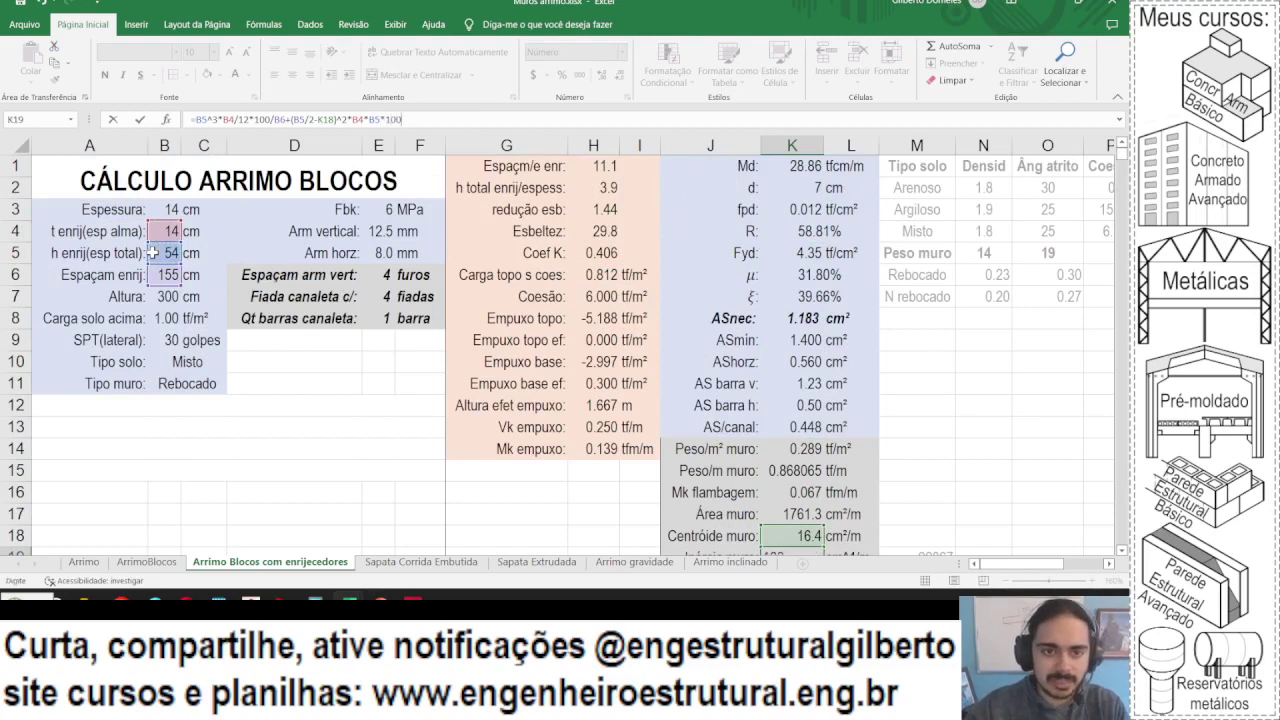
type("/")
left_click(156, 274)
scroll(370, 371, "down", 3)
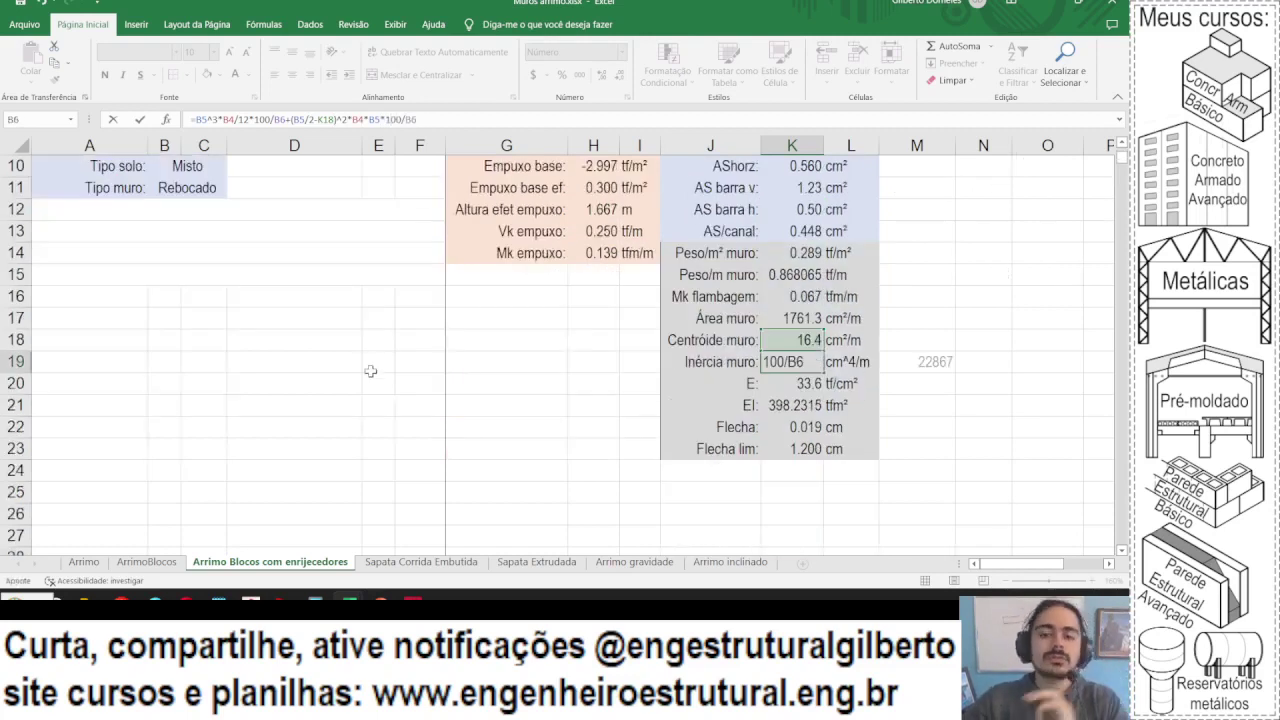
key("Return")
key("Up")
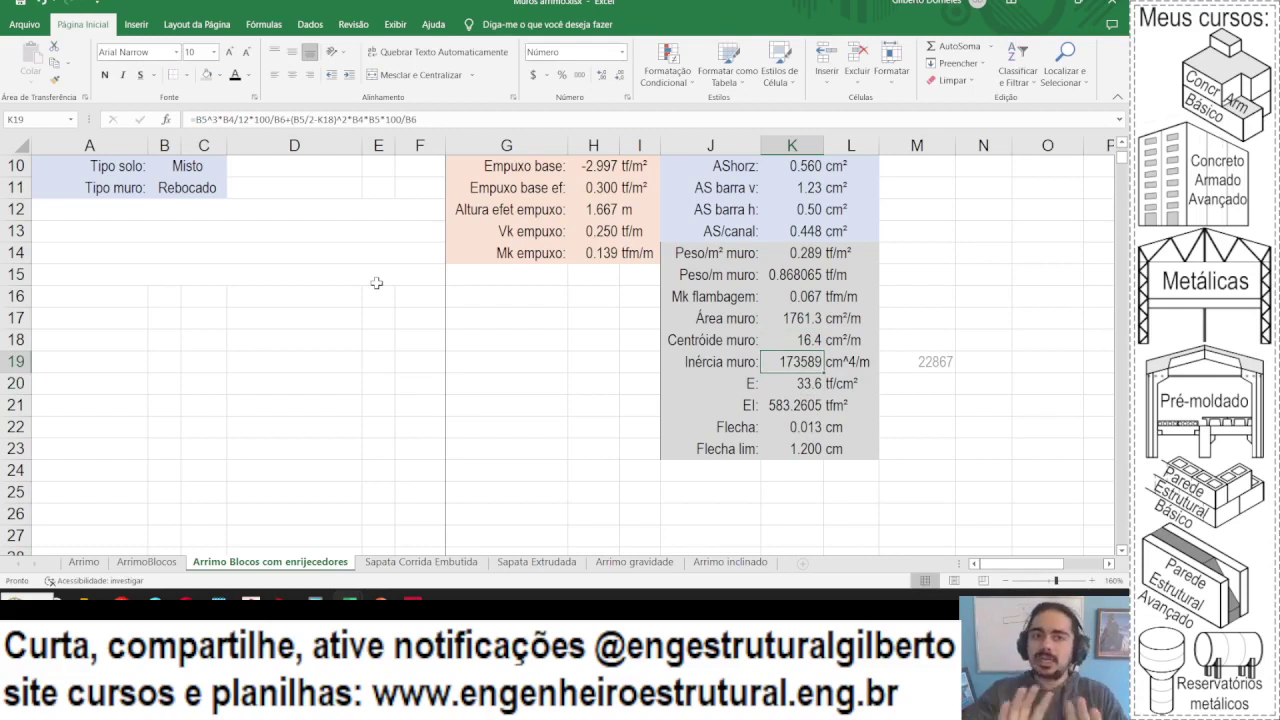
- Record the stiffener inertia 173589 as a fixed reference value in N19, leaving the K19 formula as it is
left_click(464, 121)
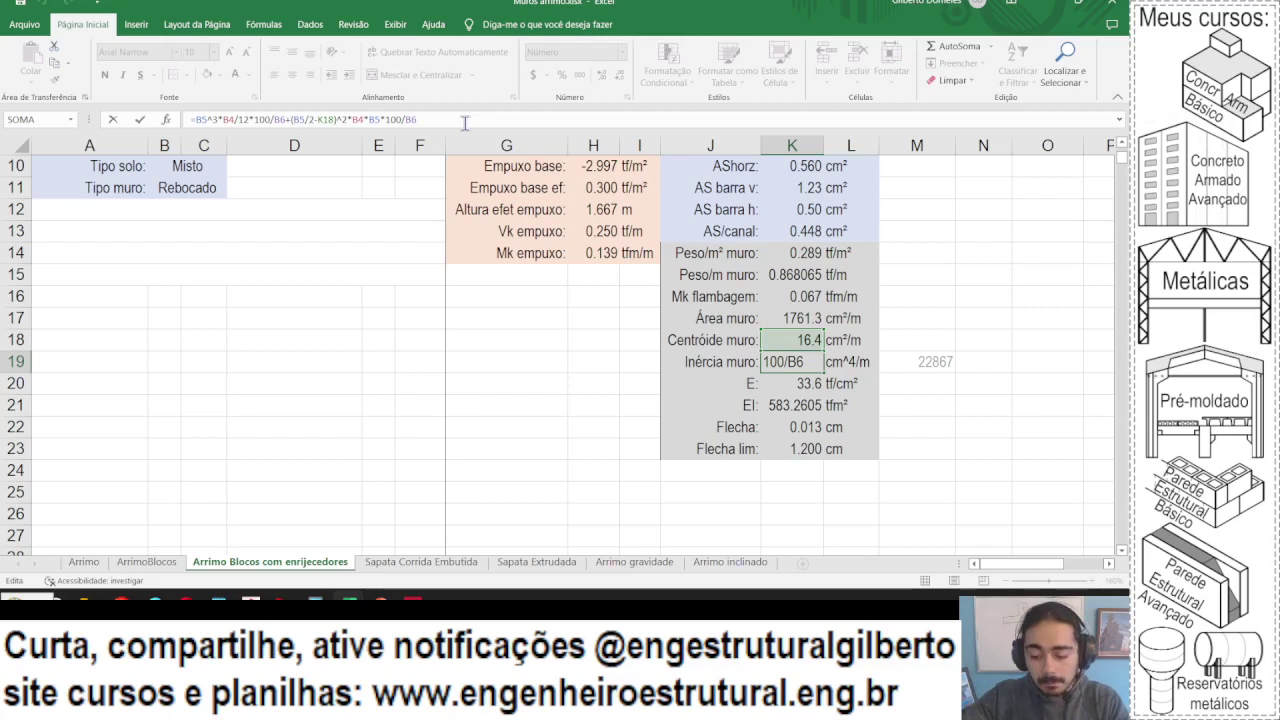
key("Return")
left_click(985, 362)
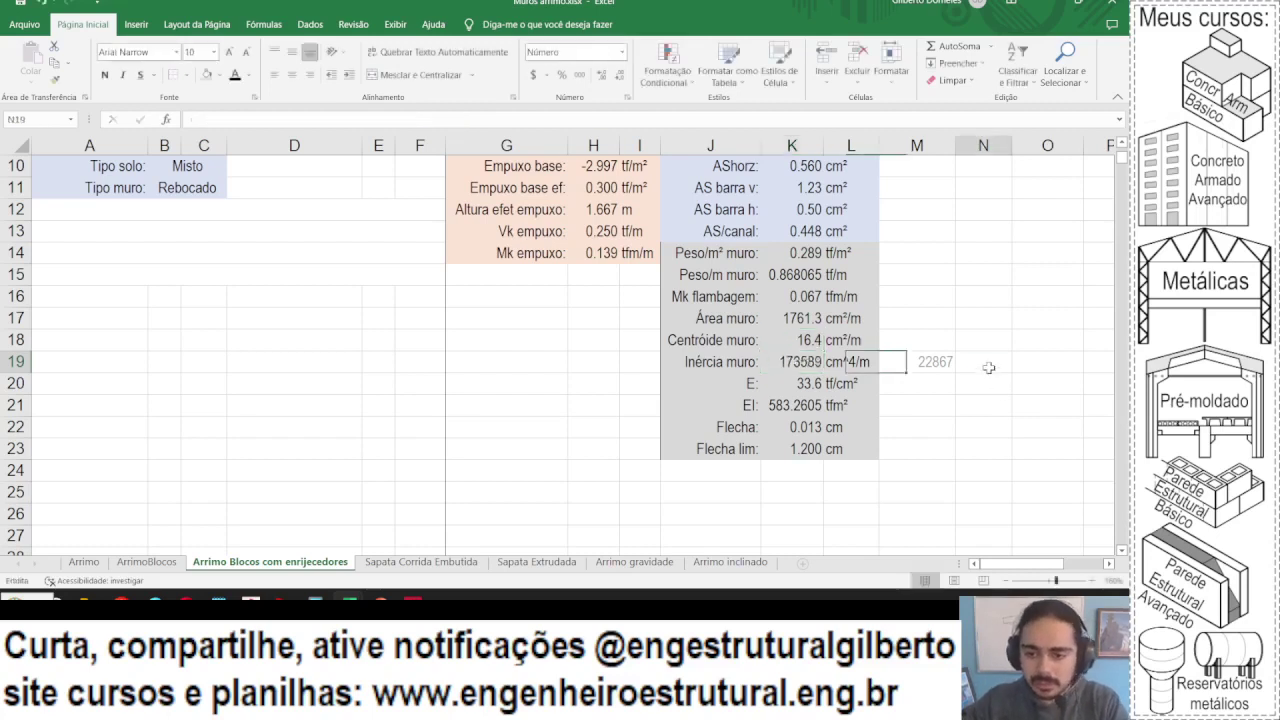
type("173589")
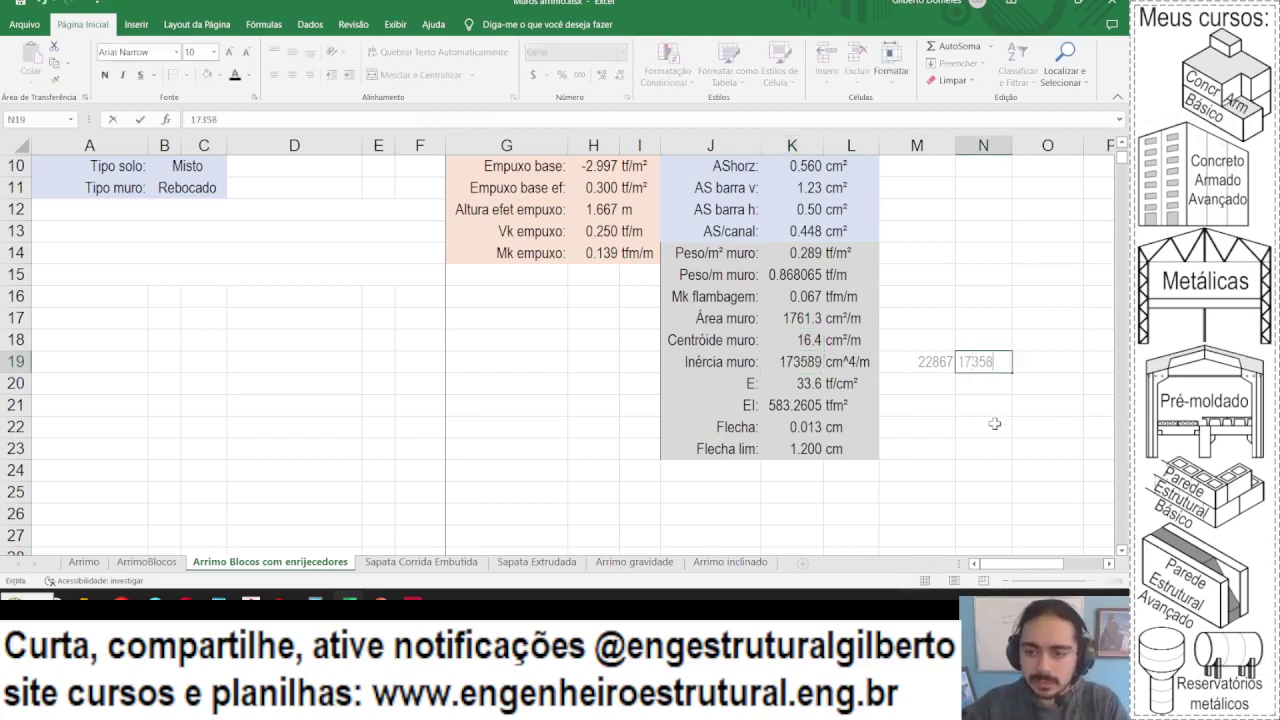
key("Return")
- Append the wall panel's own inertia, +B3^3*(100-B4/B6)/12, to the K19 inertia formula and accept it
double_click(818, 362)
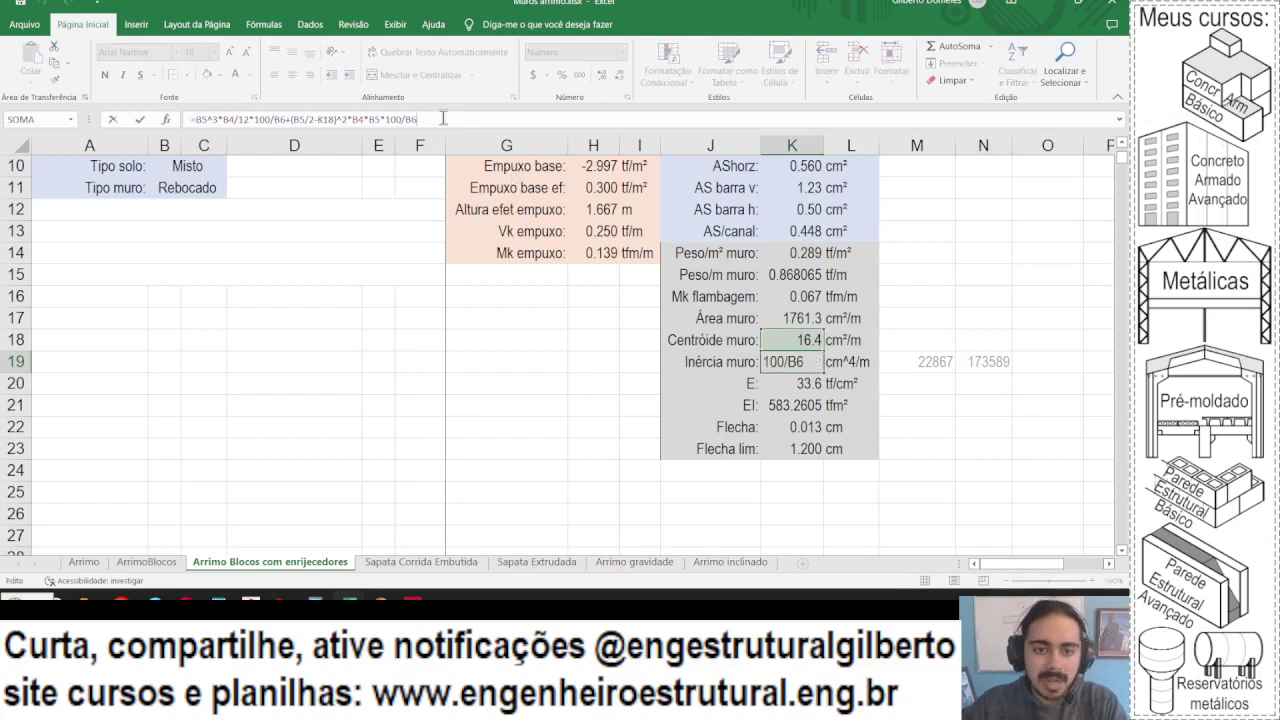
type("+")
scroll(168, 272, "up", 3)
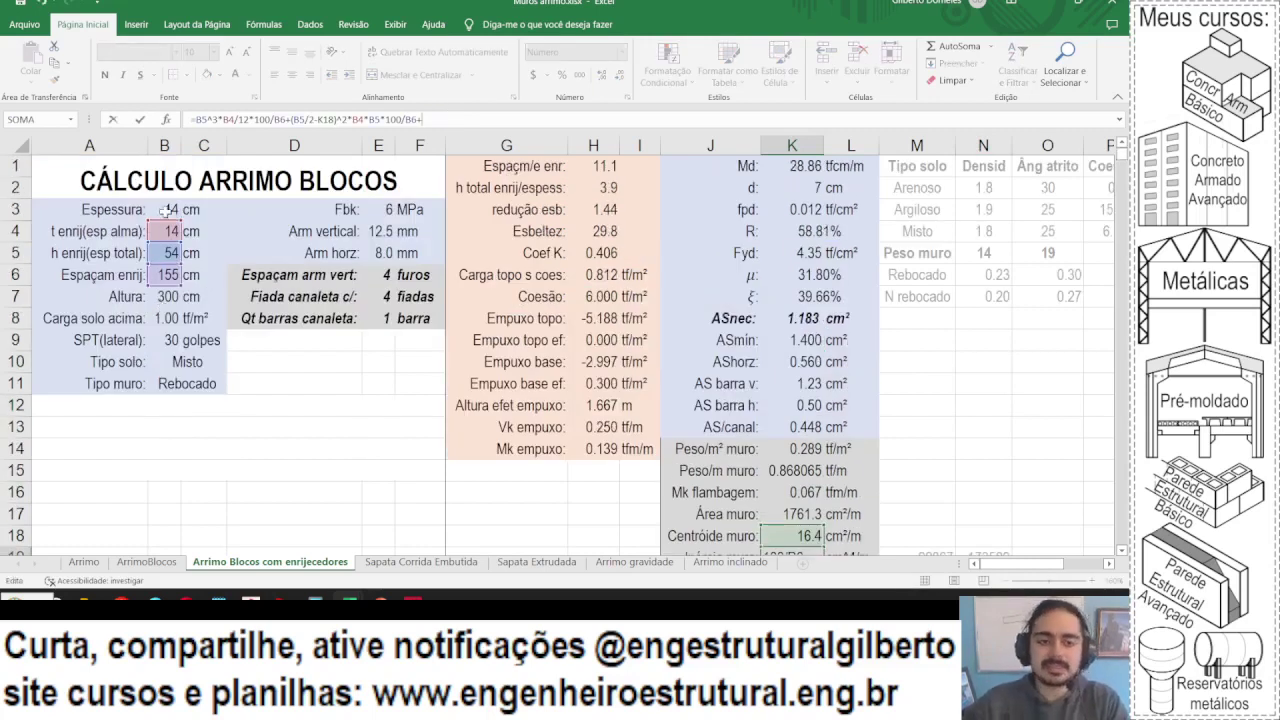
left_click(165, 210)
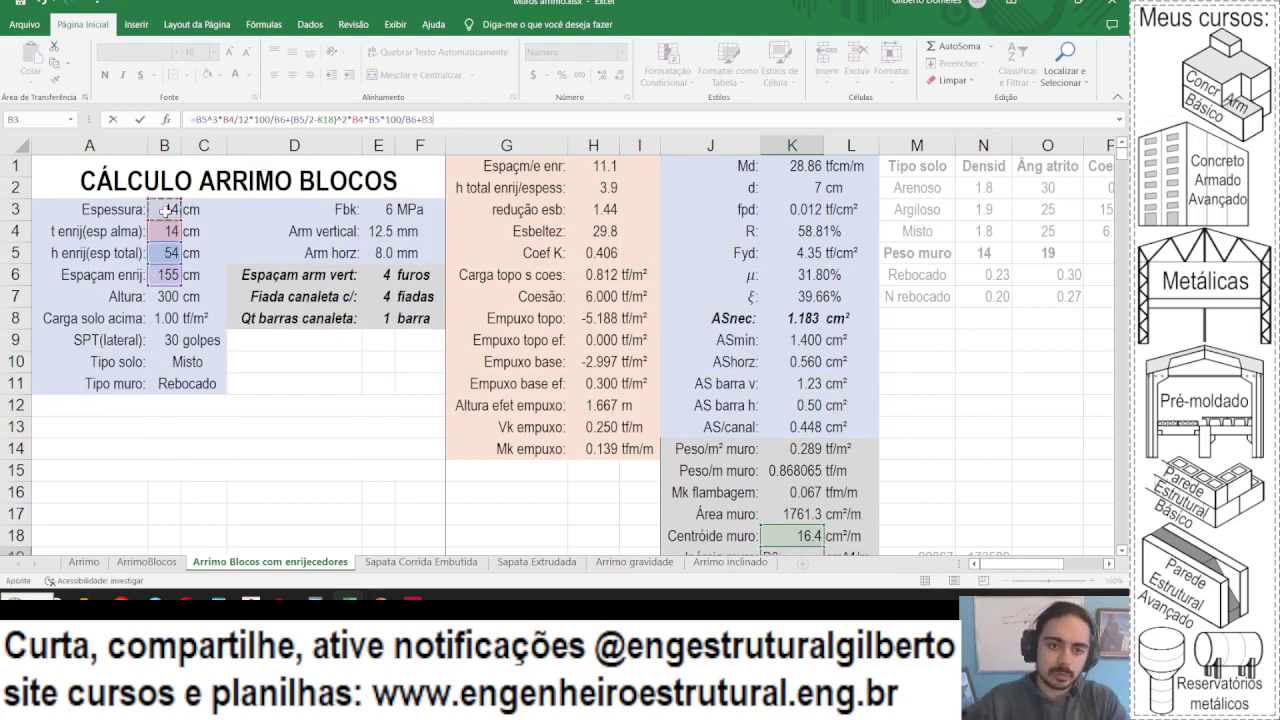
type("^3*(")
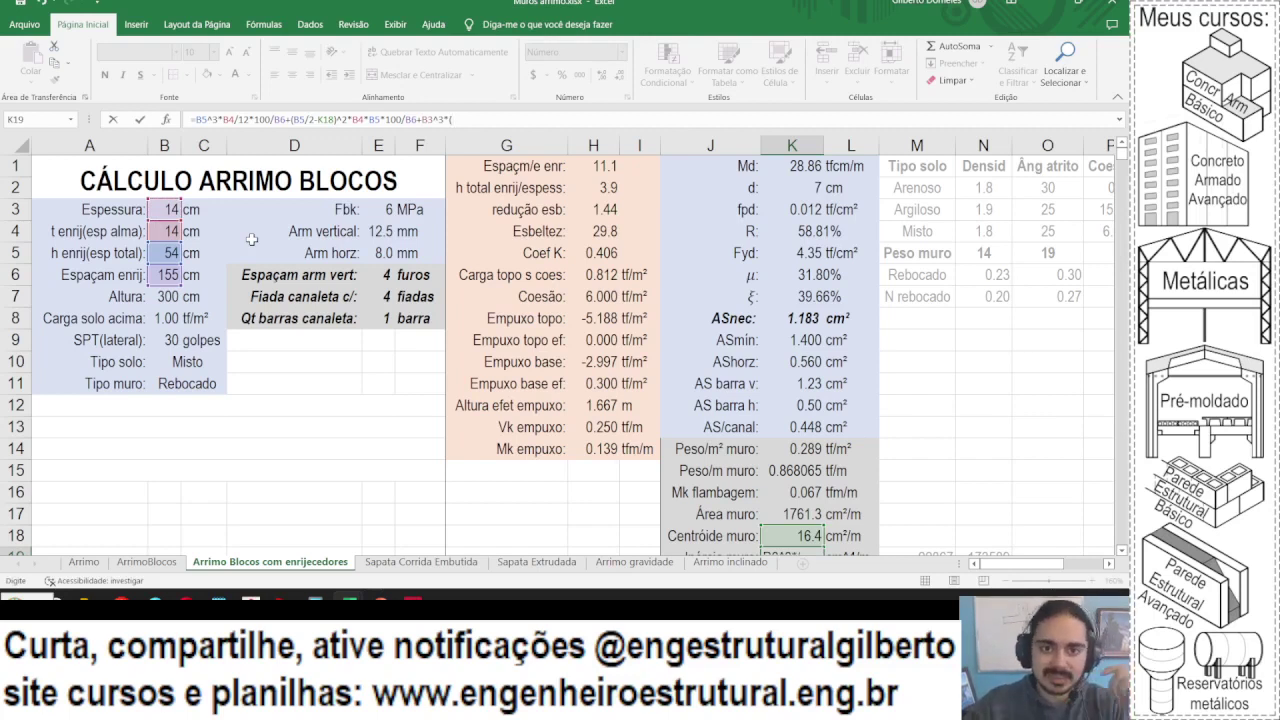
type("-")
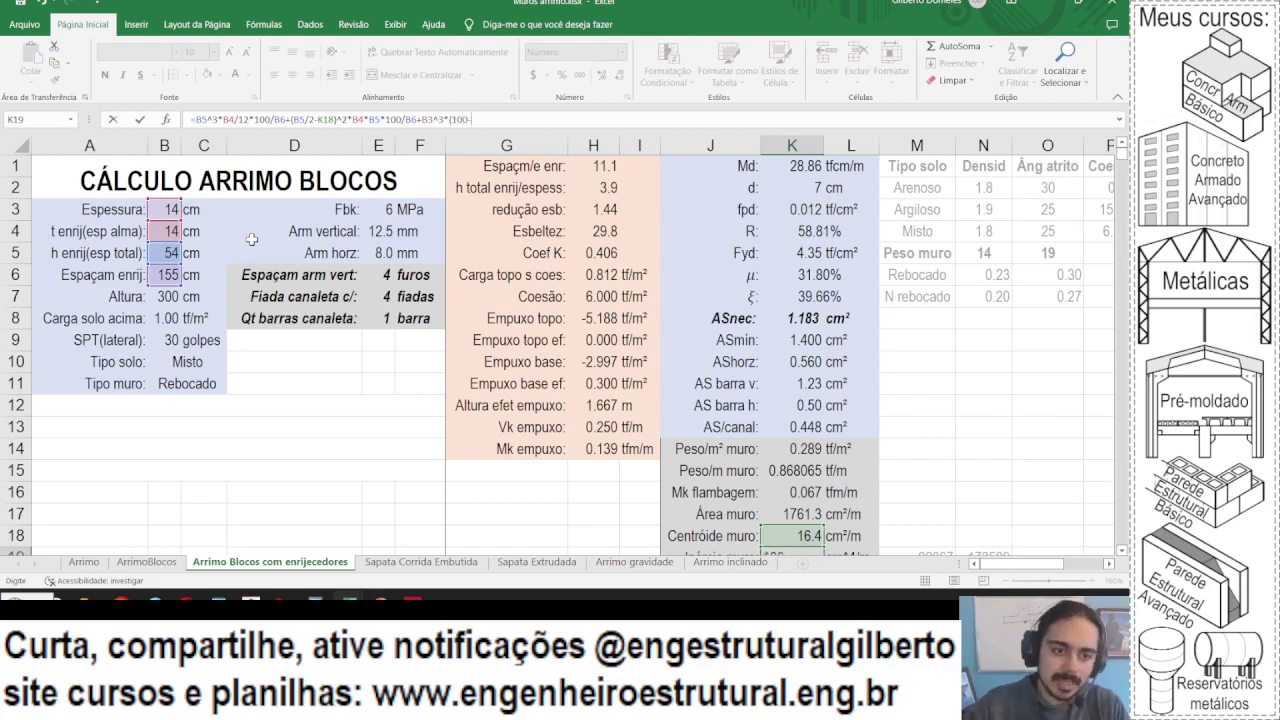
left_click(172, 231)
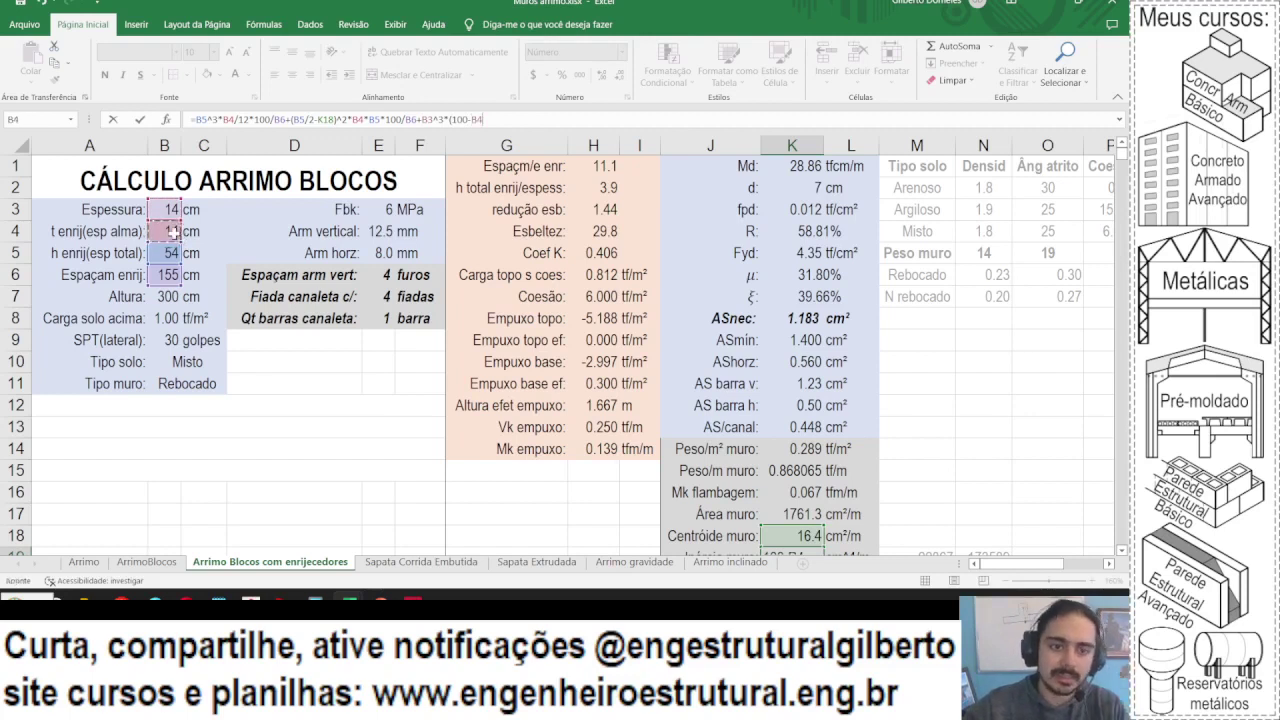
type("/")
left_click(160, 280)
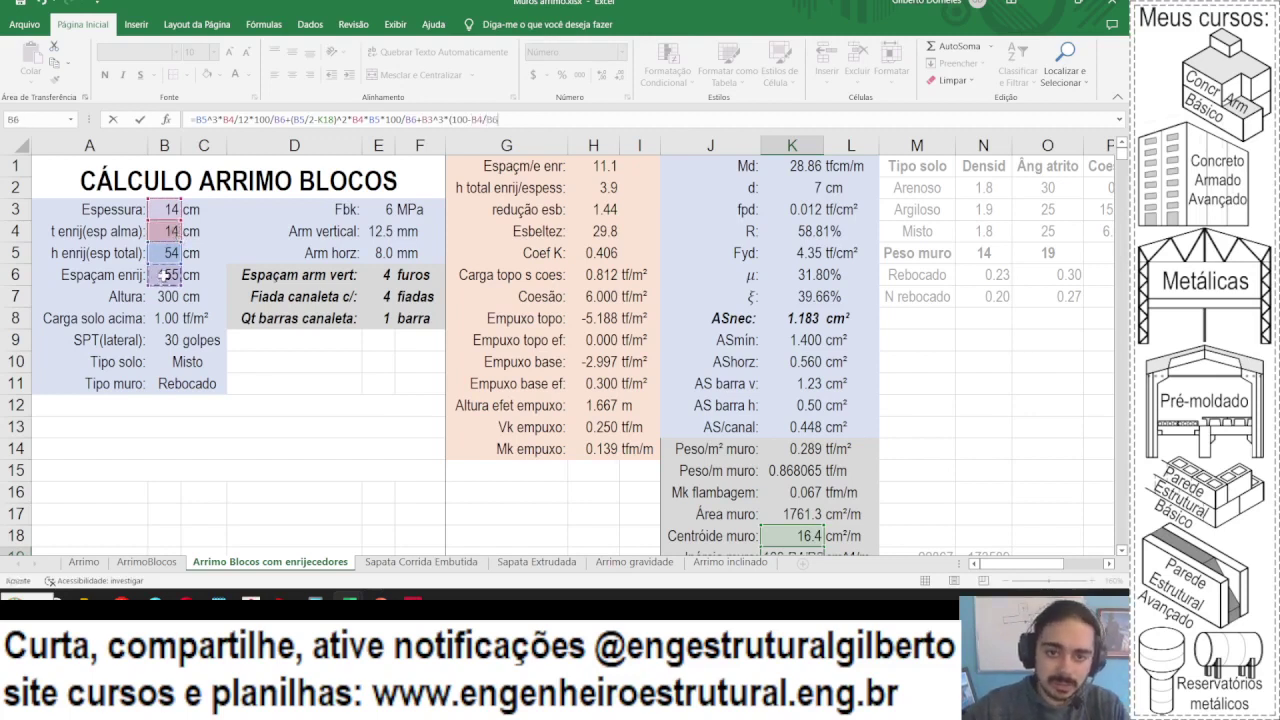
type(")/")
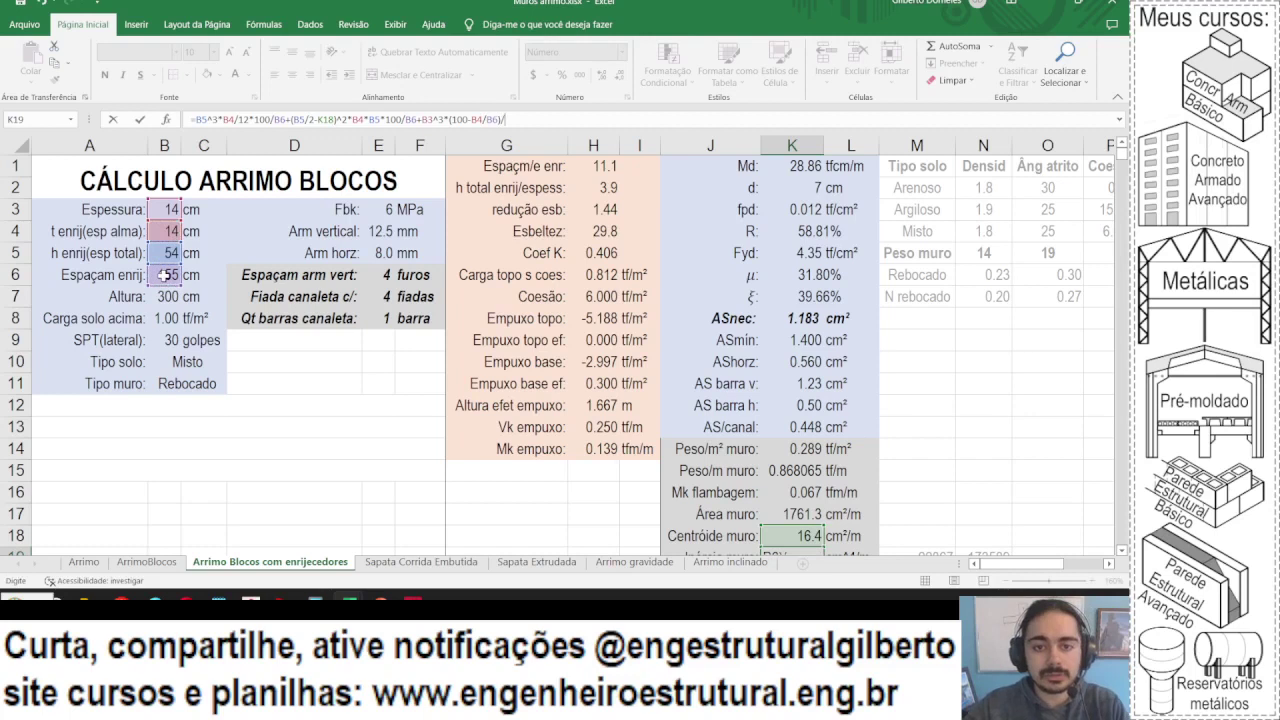
type("12")
key("Return")
- Start the wall panel's parallel-axis term in K19 by appending its area per metre, +(B3*(100-B4/B6))*, to the formula
scroll(911, 397, "down", 2)
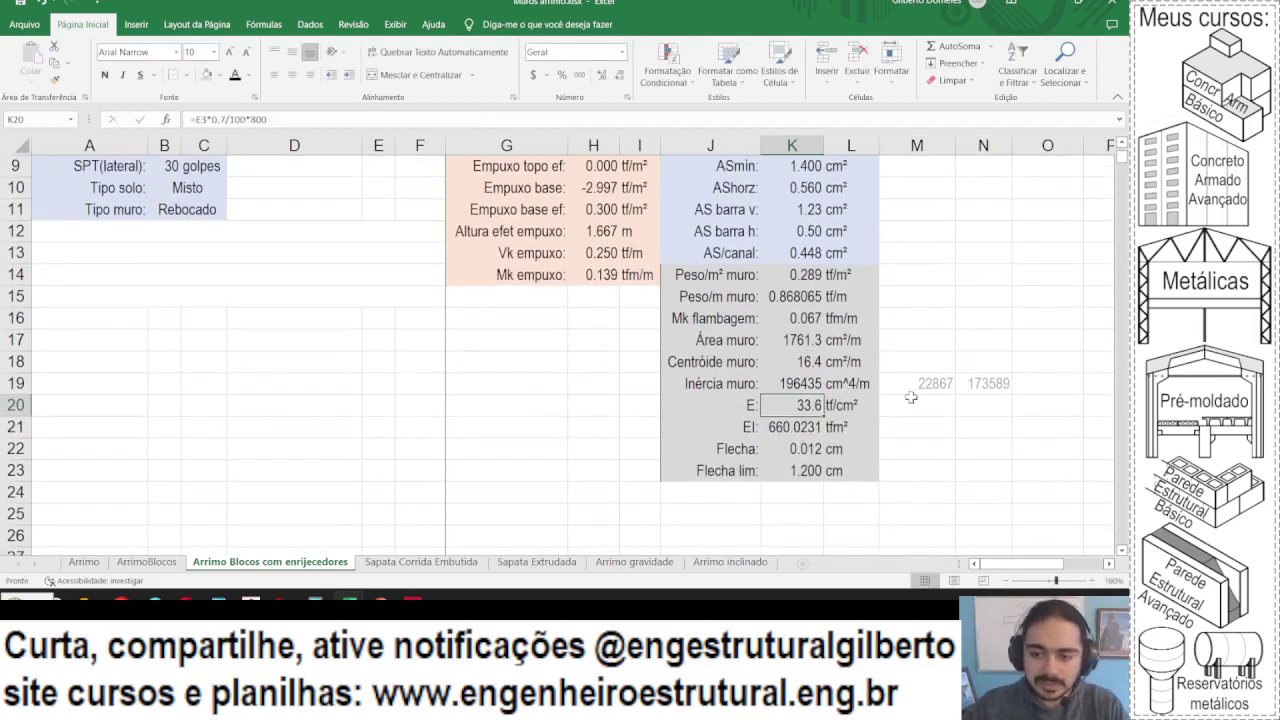
left_click(843, 384)
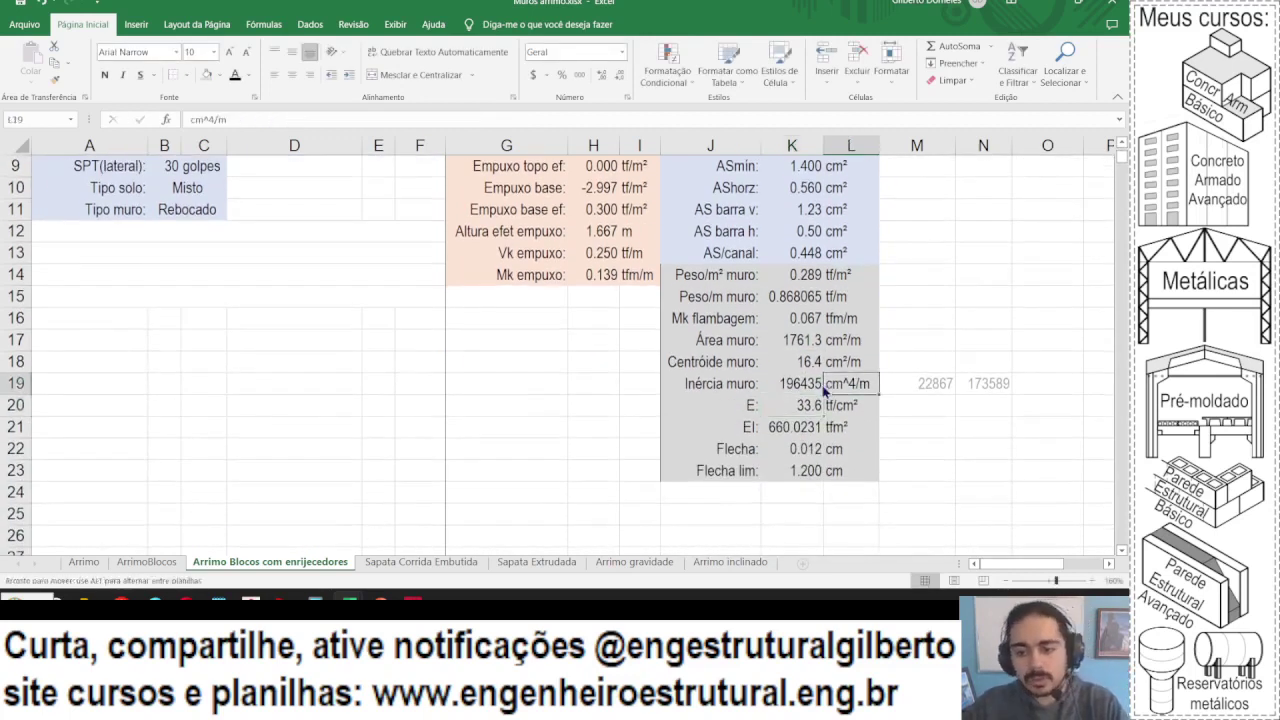
left_click(812, 386)
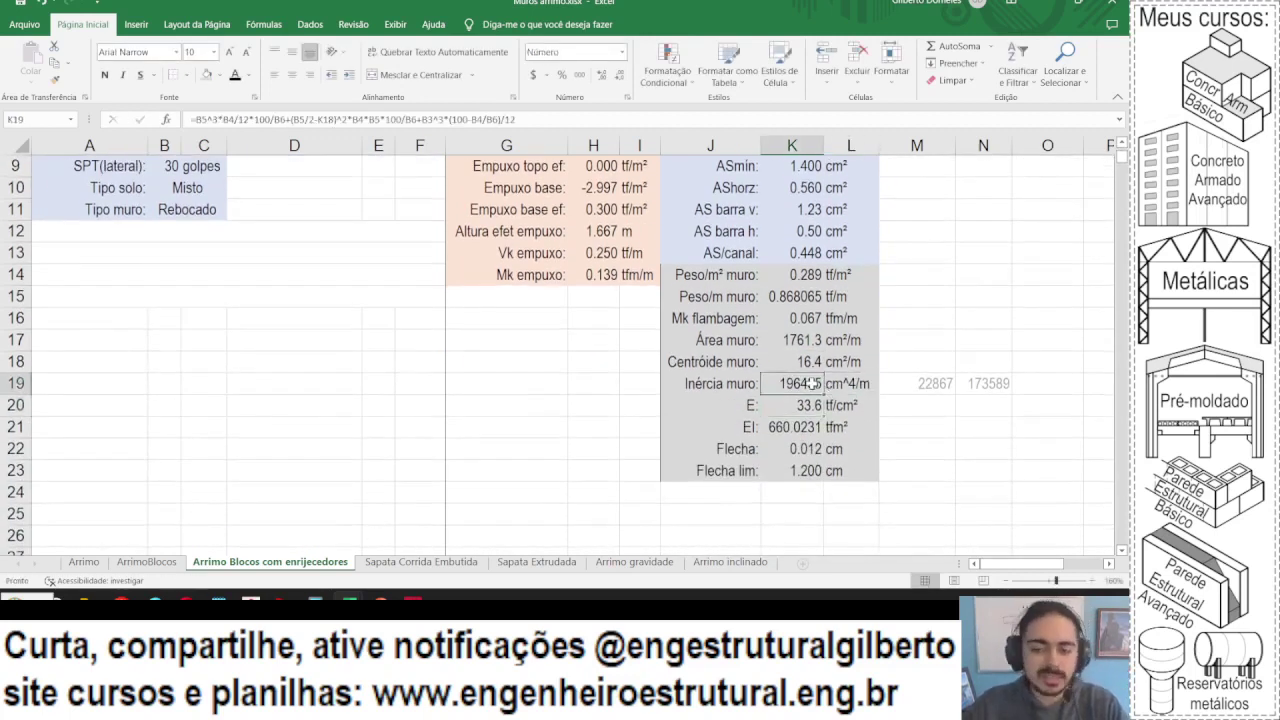
left_click(535, 119)
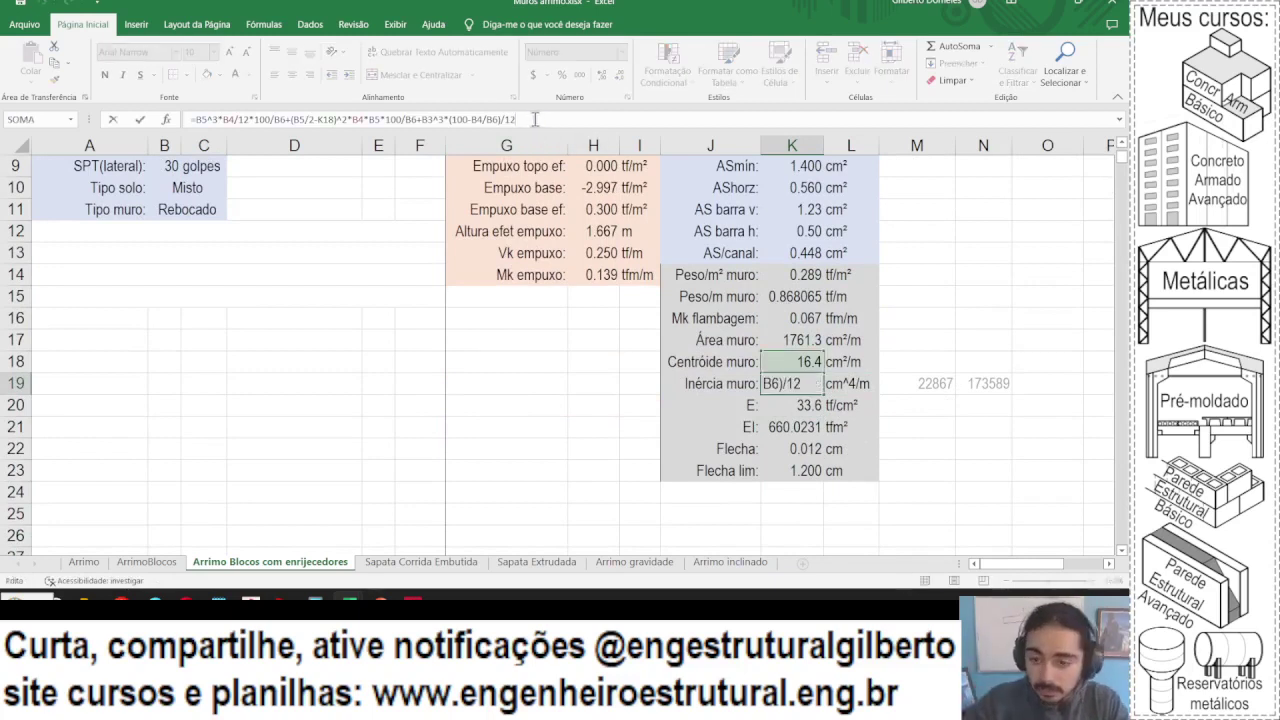
type("+")
scroll(125, 227, "up", 3)
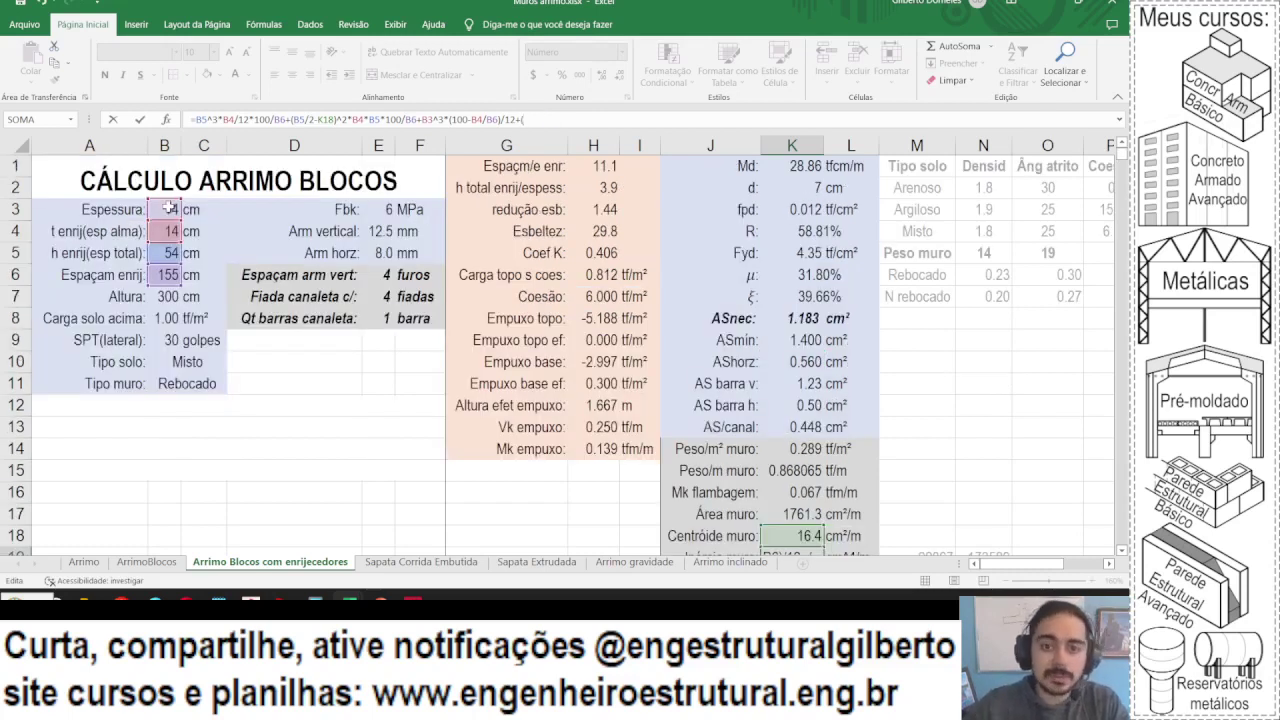
type("(")
left_click(170, 209)
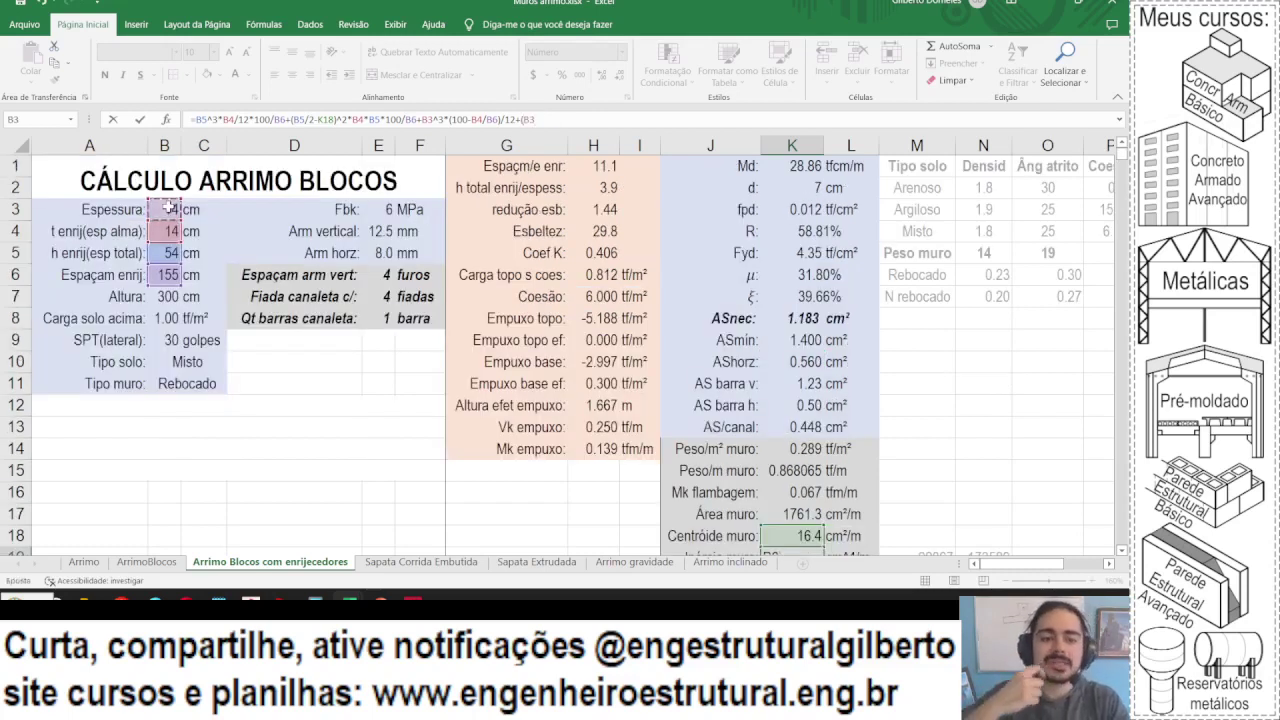
type("*")
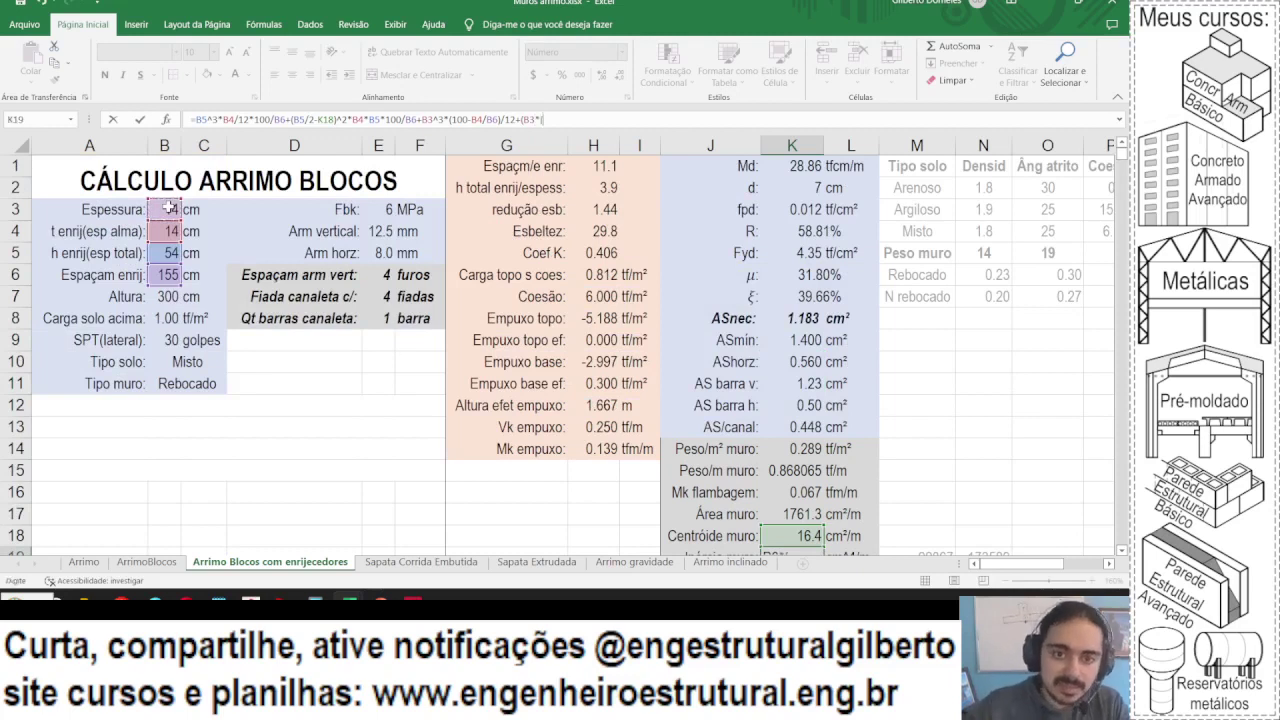
type("(100-")
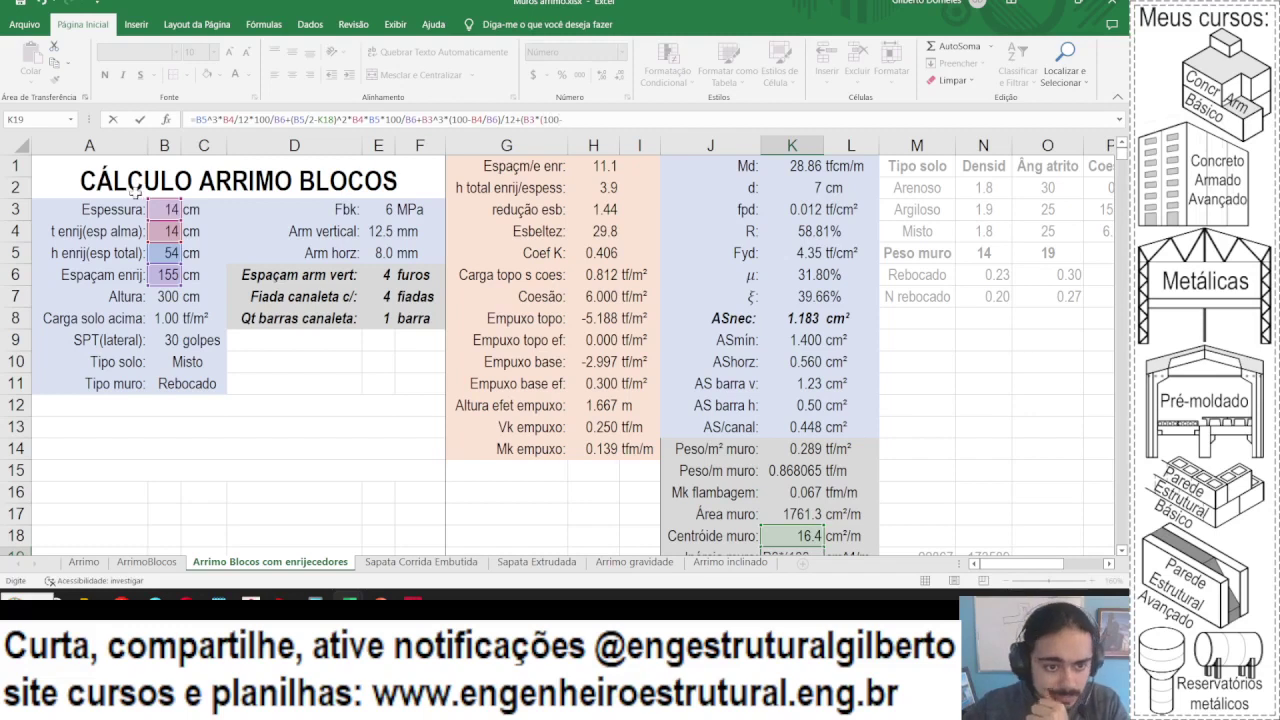
left_click(155, 231)
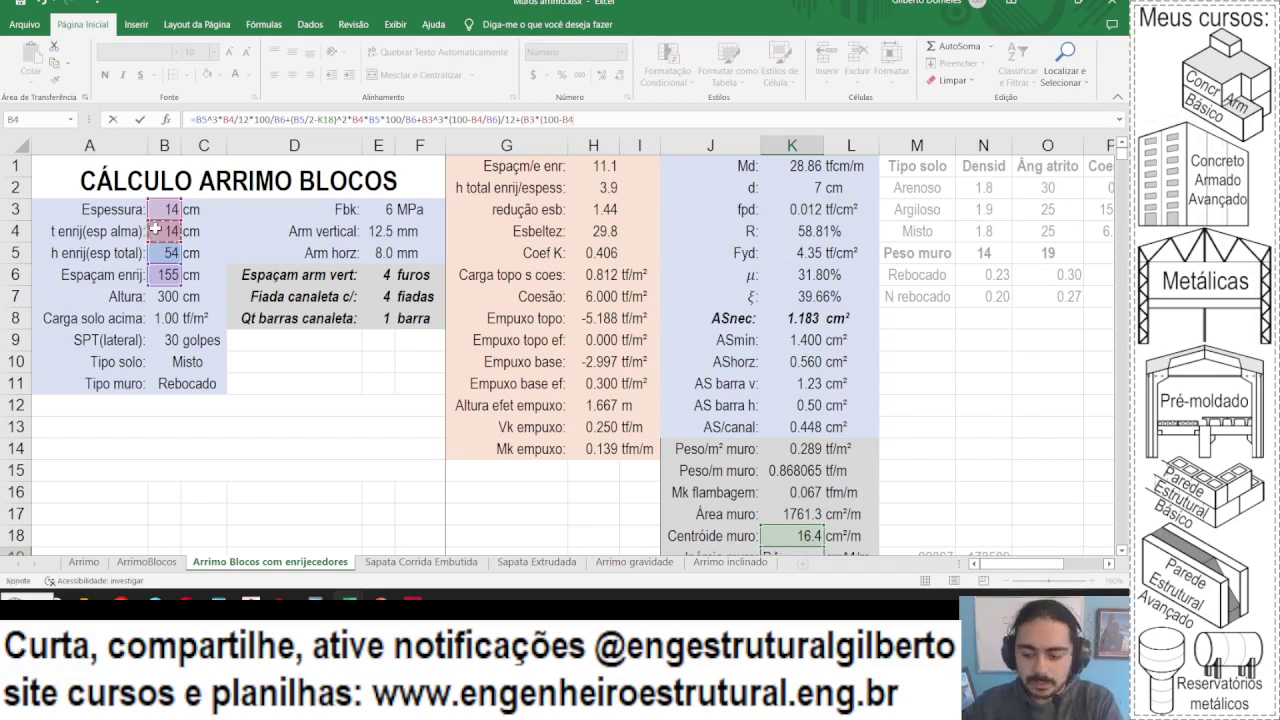
type("/")
left_click(165, 275)
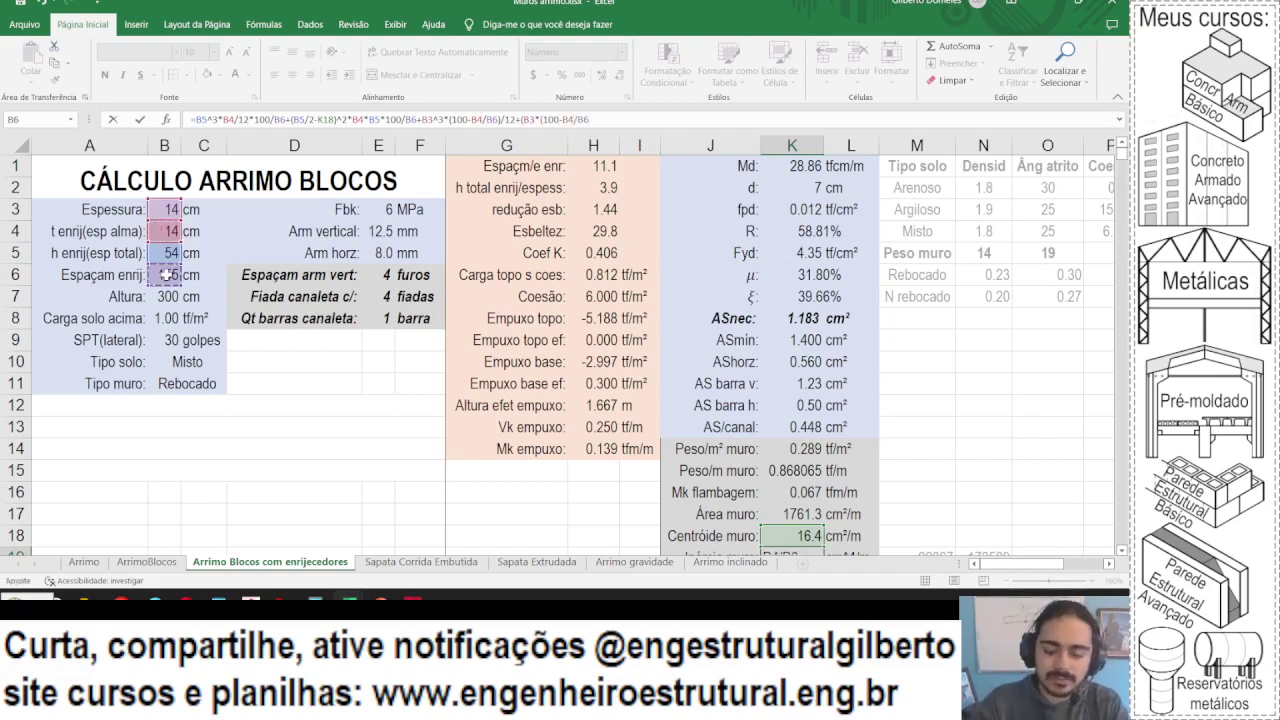
type("))*")
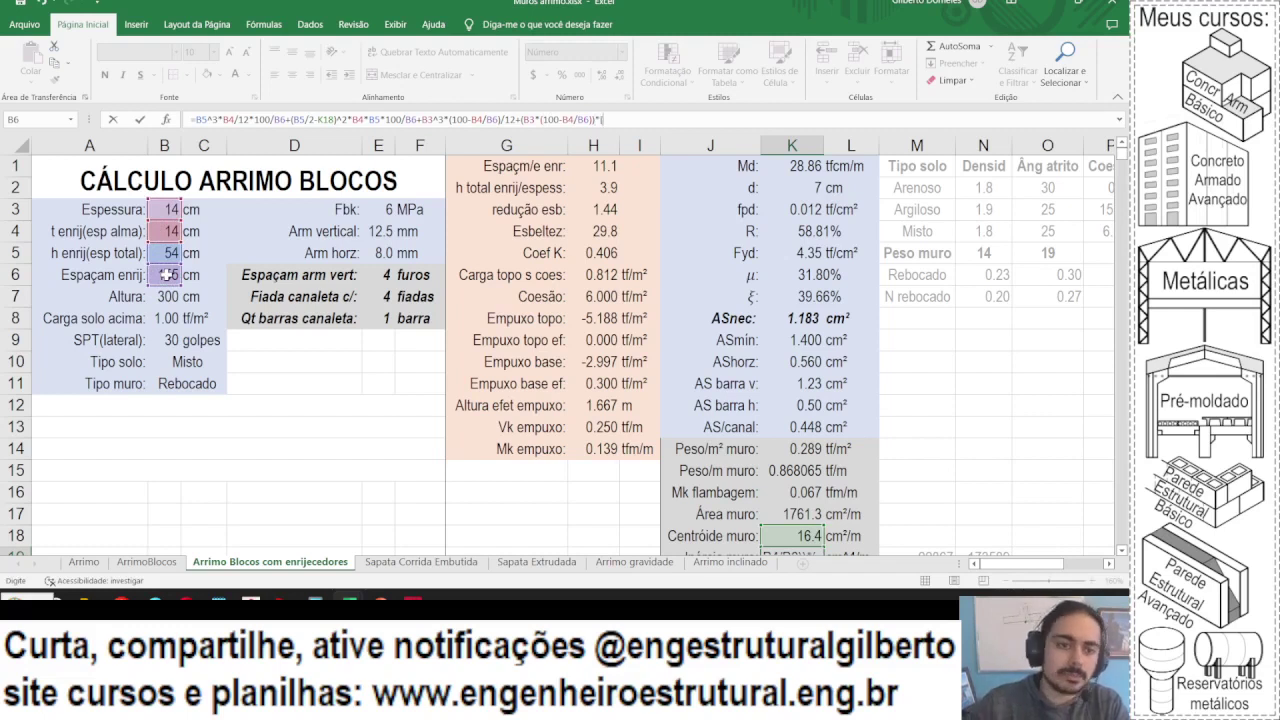
- Complete the panel's parallel-axis term in K19 with its squared distance to the wall centroid, (K18-B3/2)^2, and accept the formula
type("(")
scroll(772, 405, "down", 2)
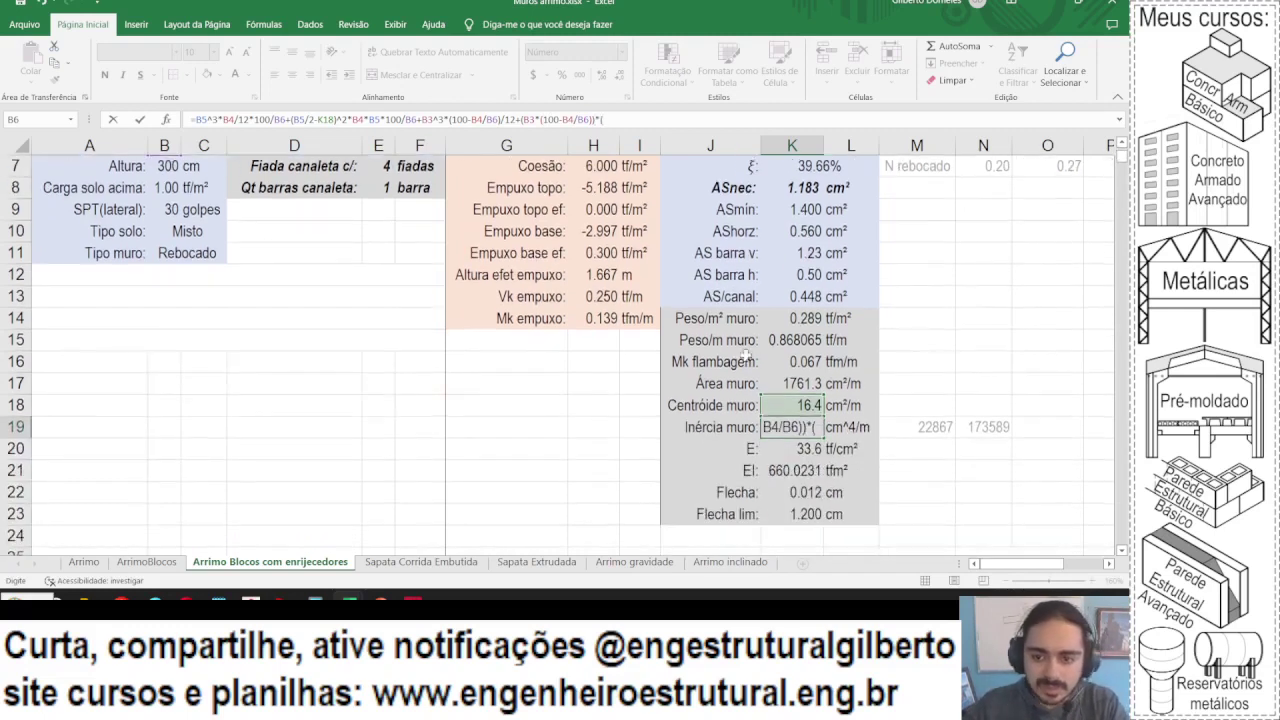
left_click(772, 405)
type("-")
scroll(167, 289, "up", 2)
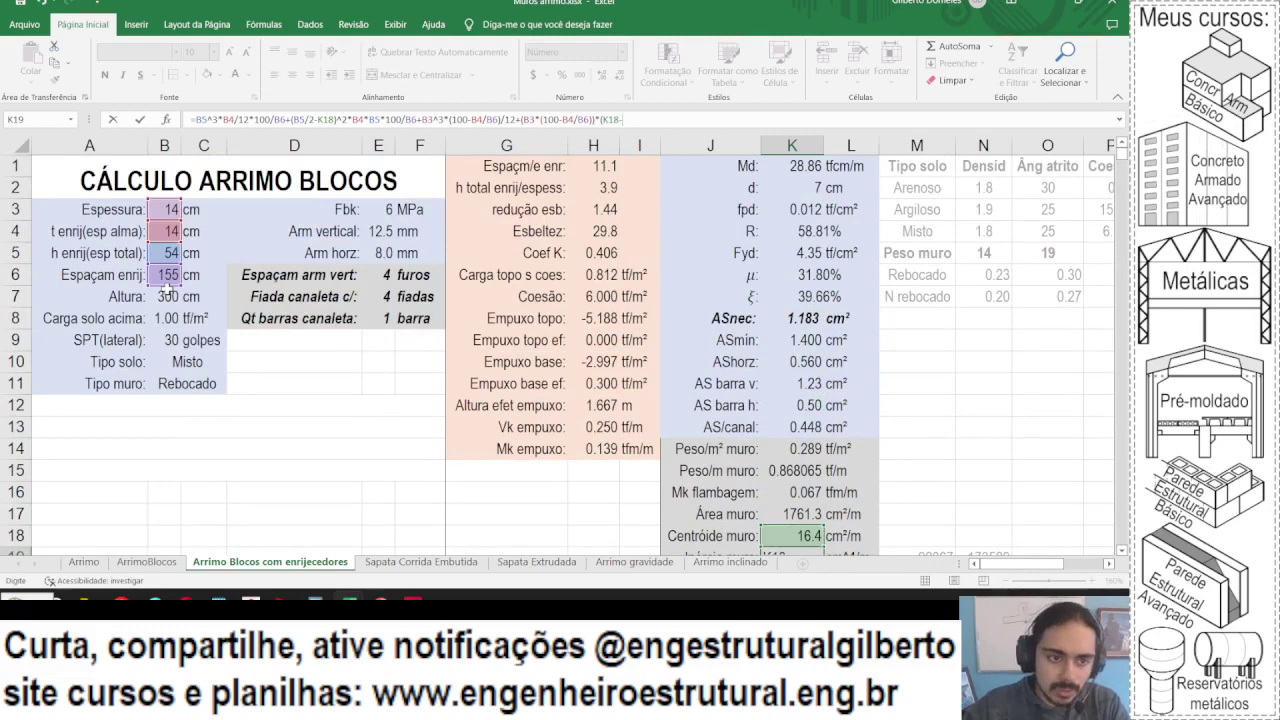
left_click(172, 212)
type("/")
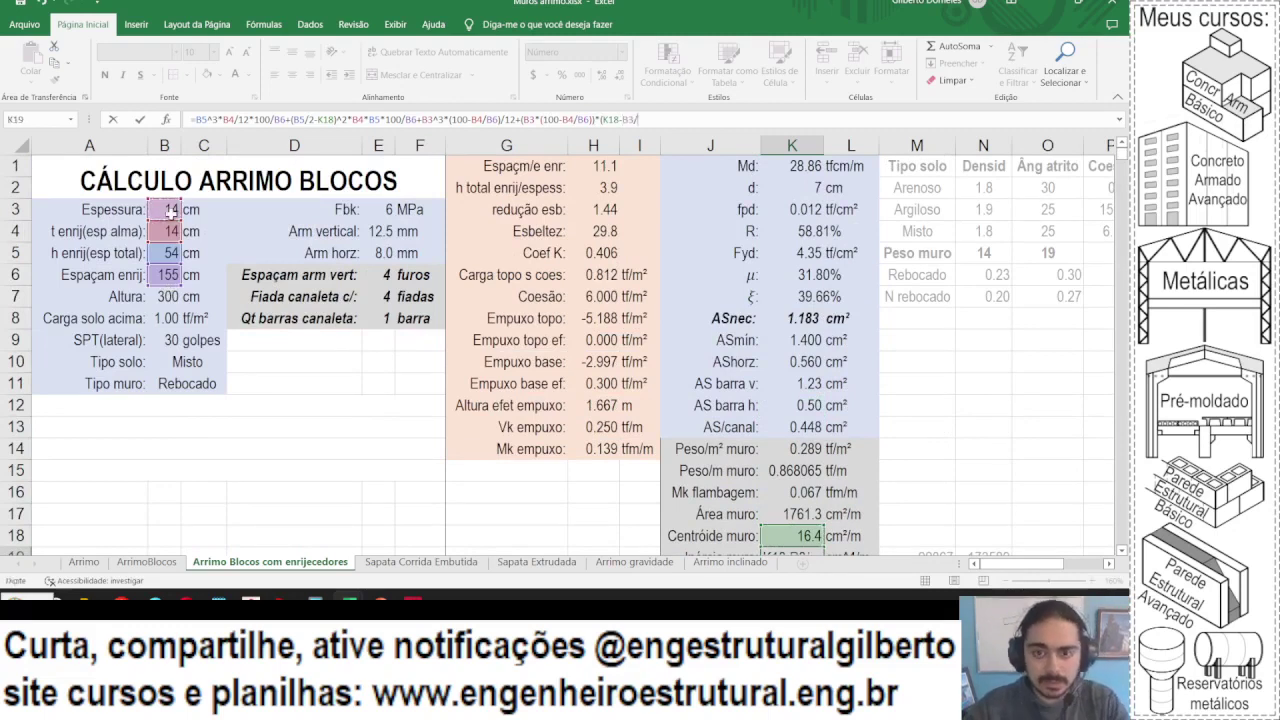
type("2)")
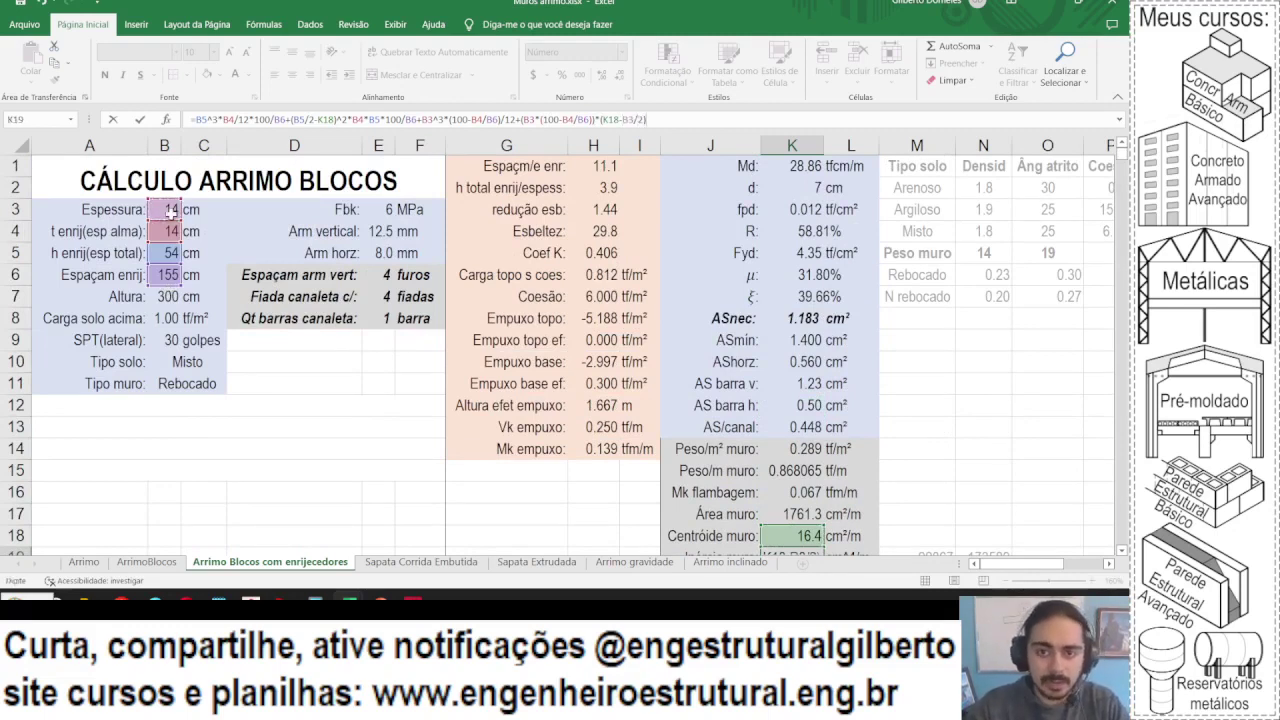
type("^2")
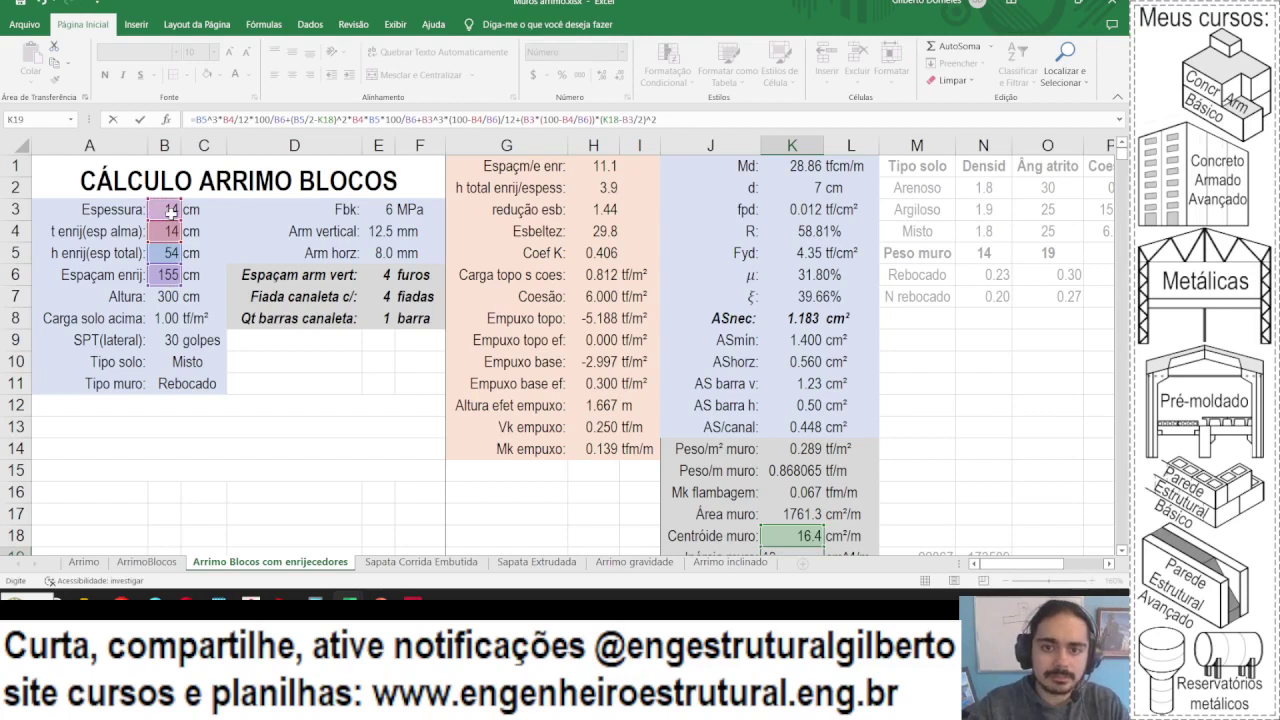
key("Return")
- Undo and redo the last K19 term to compare the wall inertia, and clear the reference values in M19:N19
scroll(585, 275, "down", 2)
key("ctrl+z")
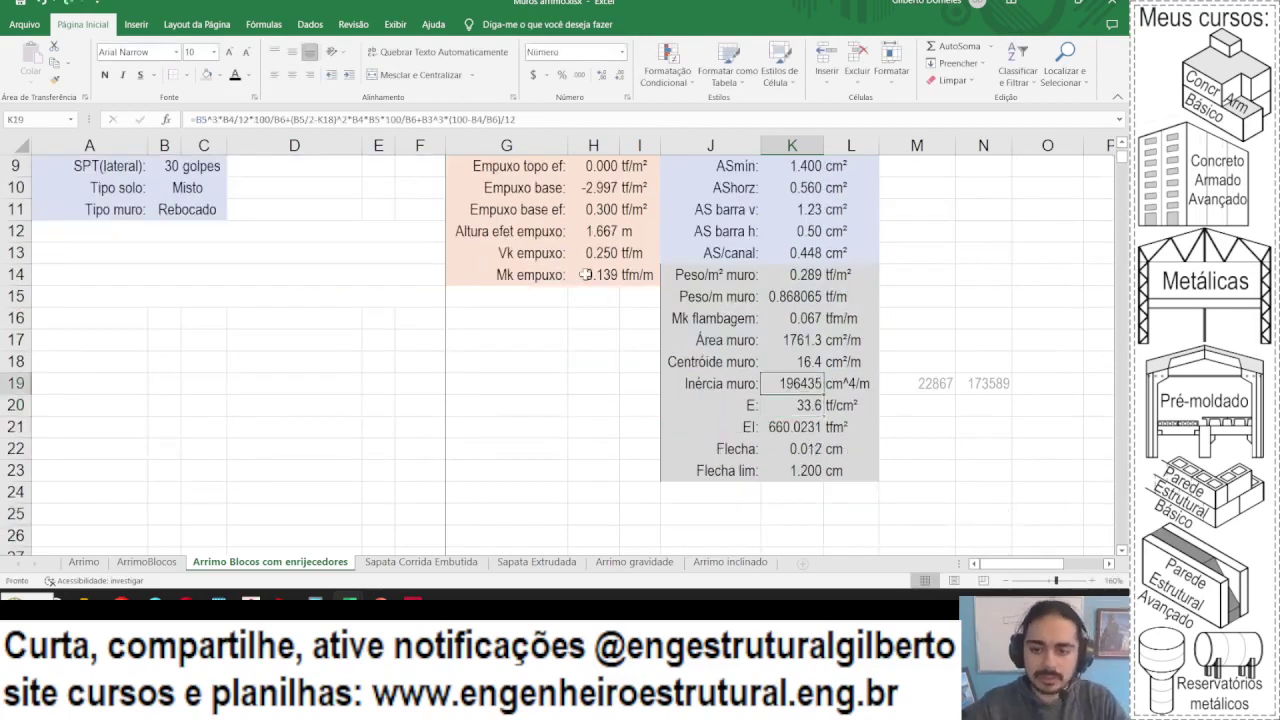
key("ctrl+y")
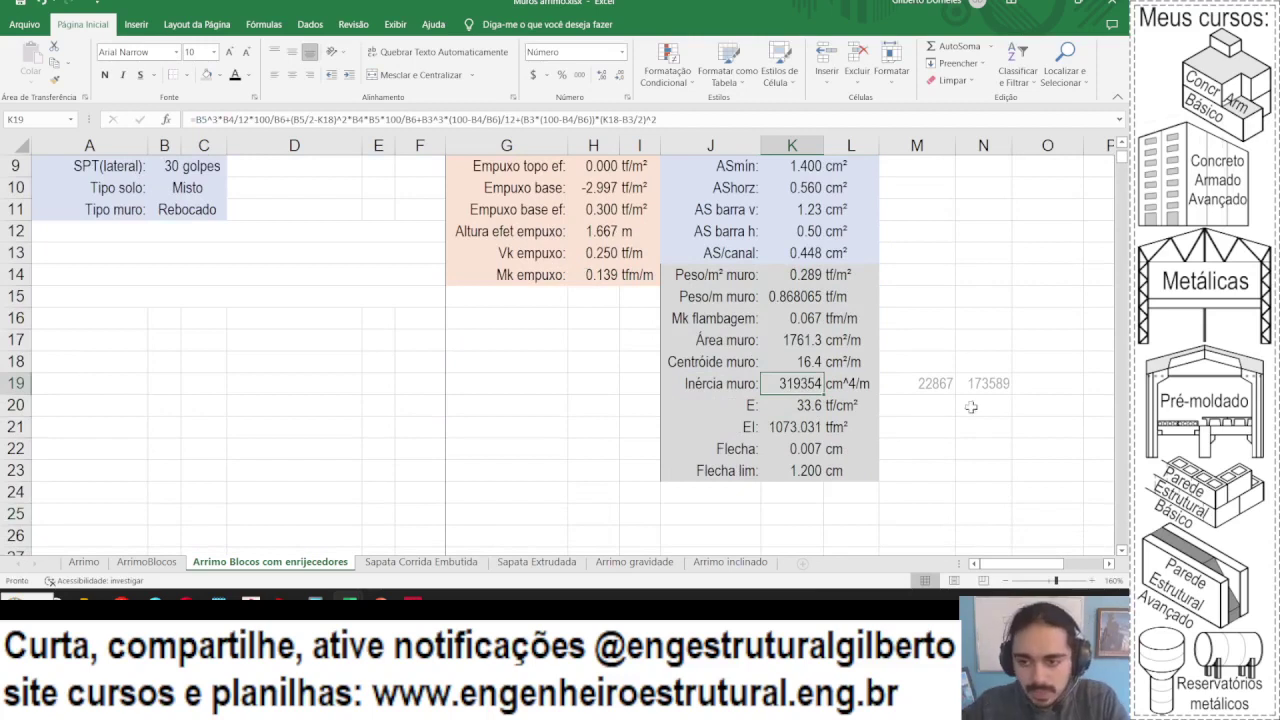
left_click_drag(912, 388, 979, 384)
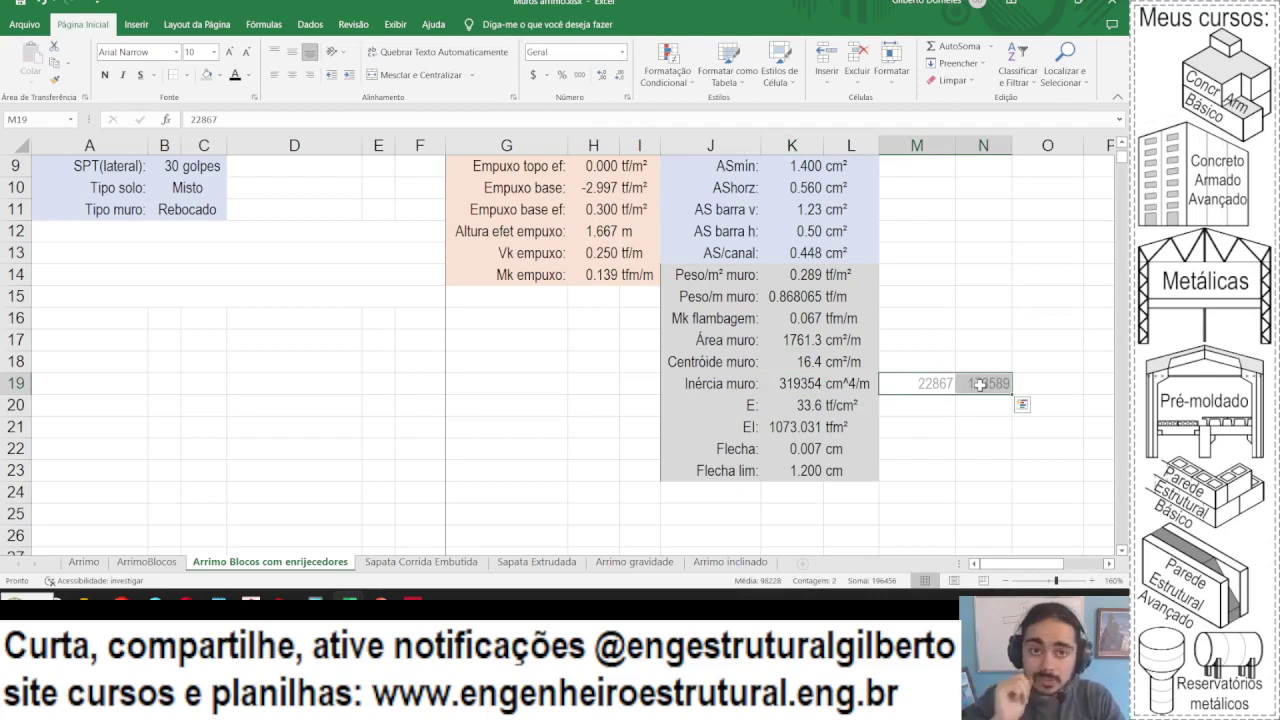
key("Delete")
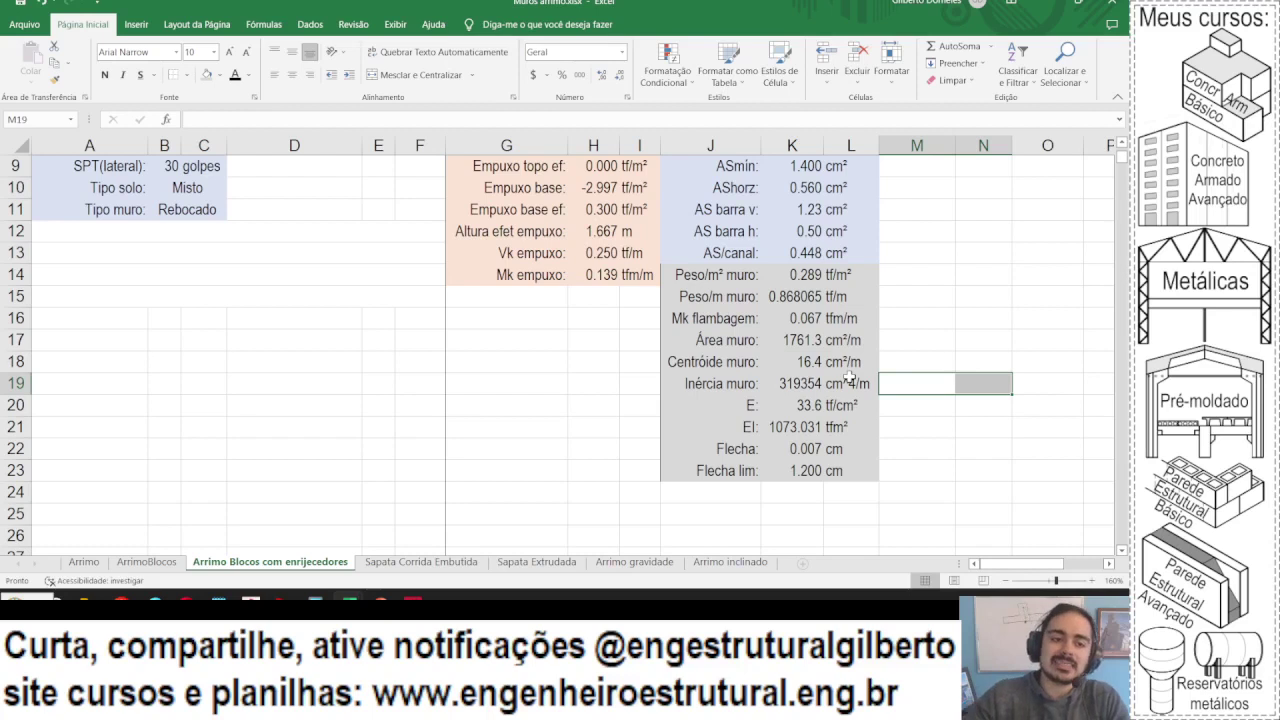
- Set the lateral SPT in B9 to 6 blows
left_click(166, 173)
type("6")
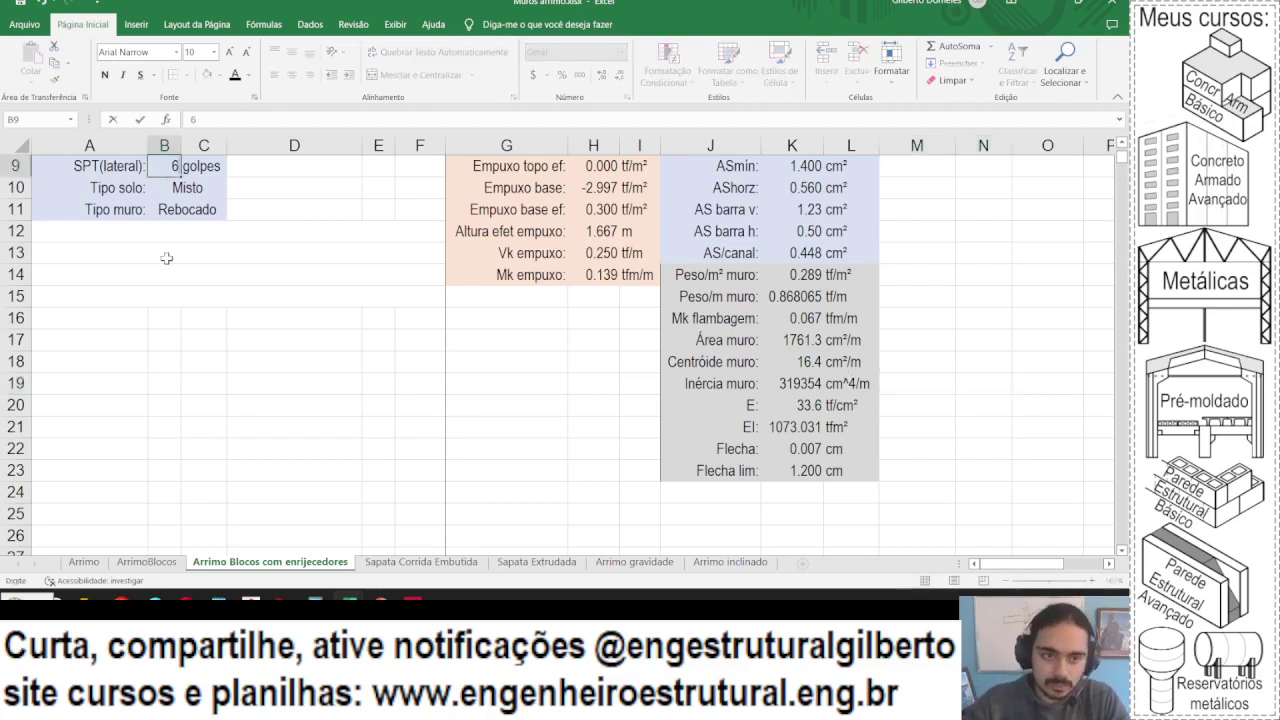
key("Return")
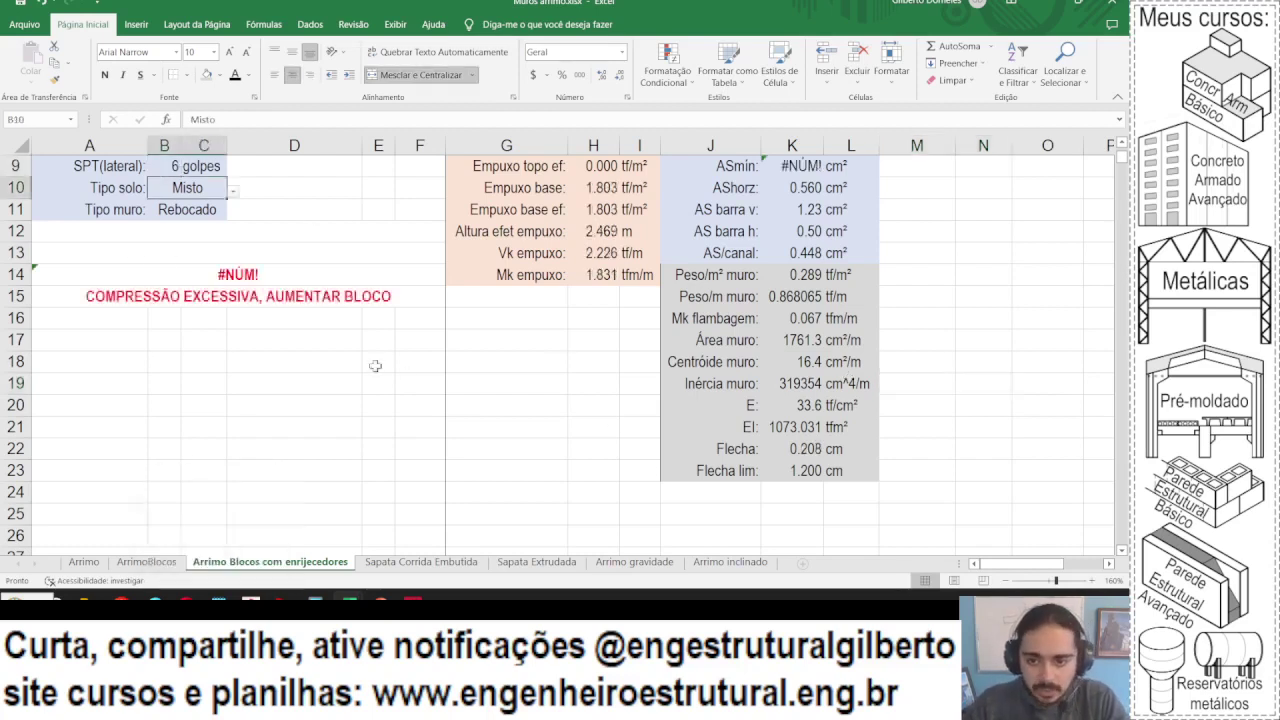
- Examine the excessive-compression check in A15 and the cells that feed the design moment Md formula in K1
left_click(737, 404)
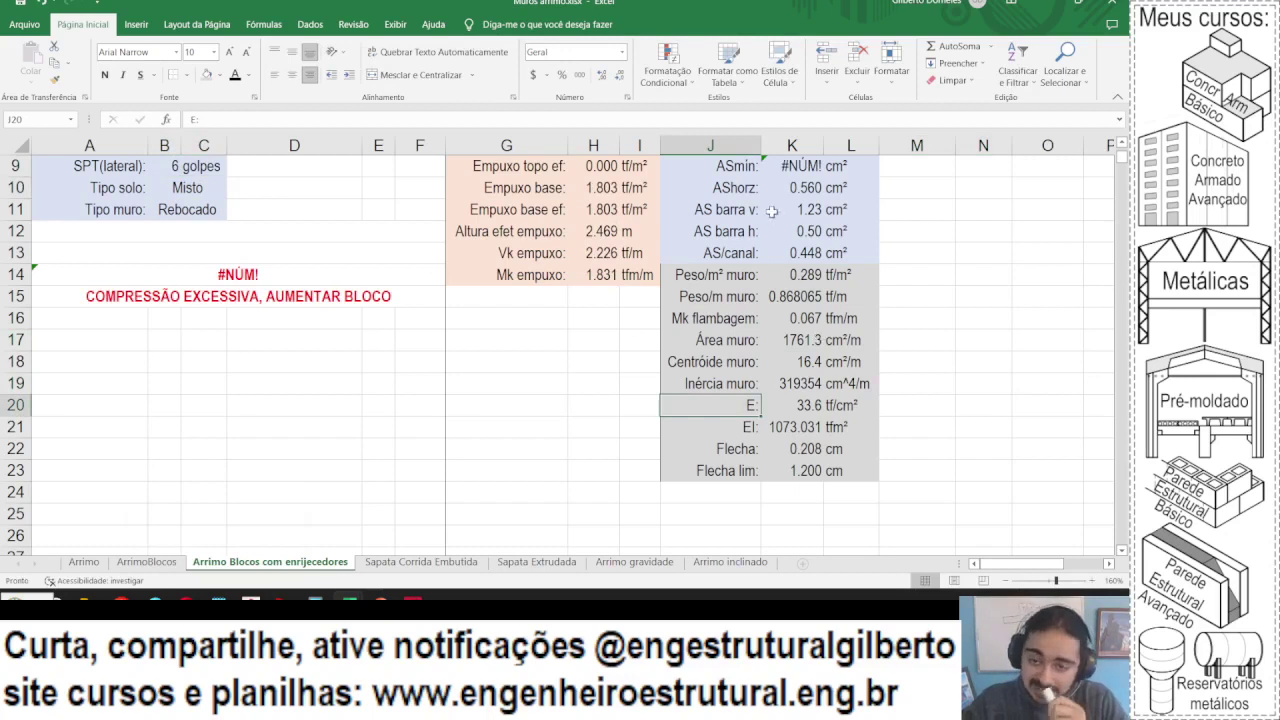
left_click(248, 297)
scroll(257, 431, "up", 3)
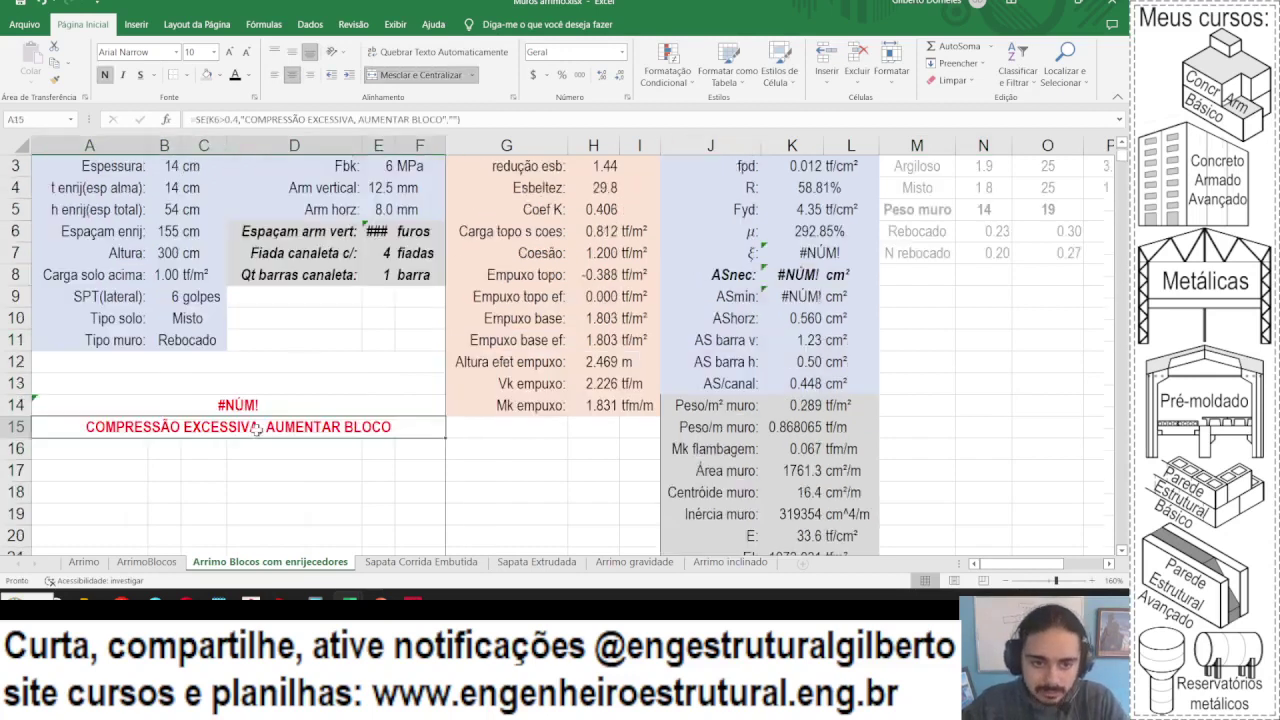
left_click_drag(740, 166, 850, 449)
left_click(779, 165)
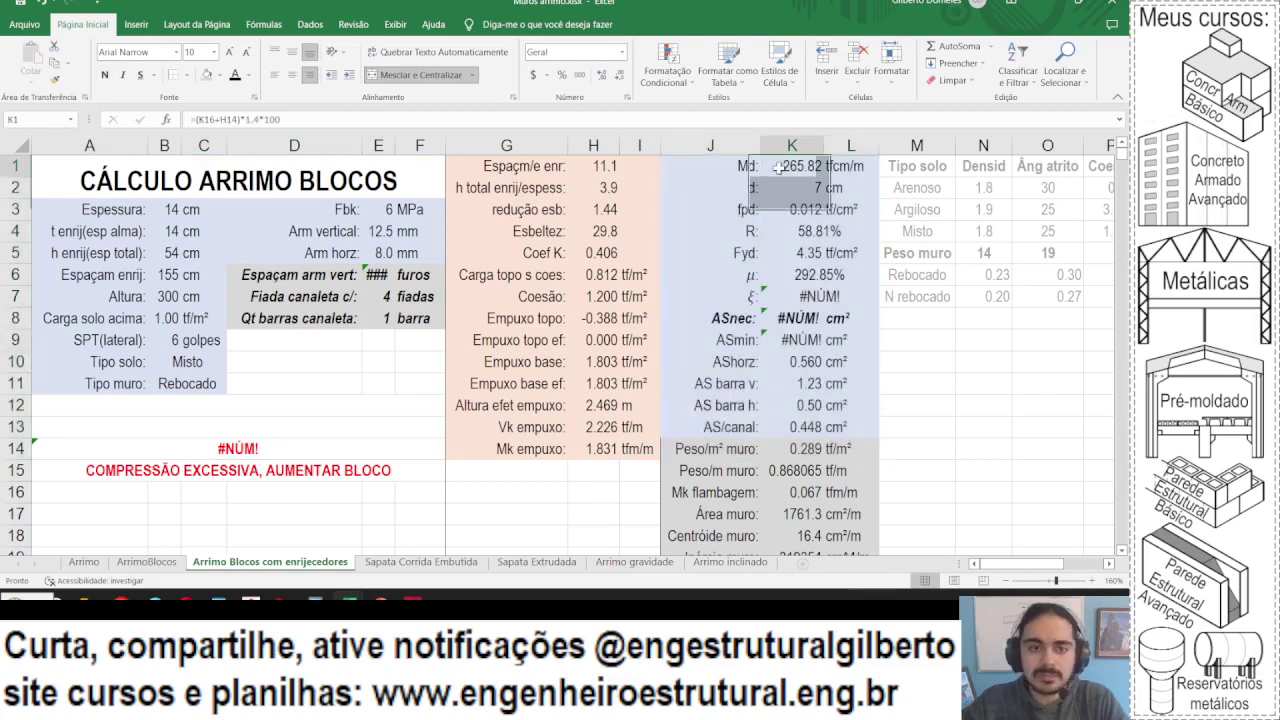
left_click(353, 118)
scroll(380, 243, "down", 1)
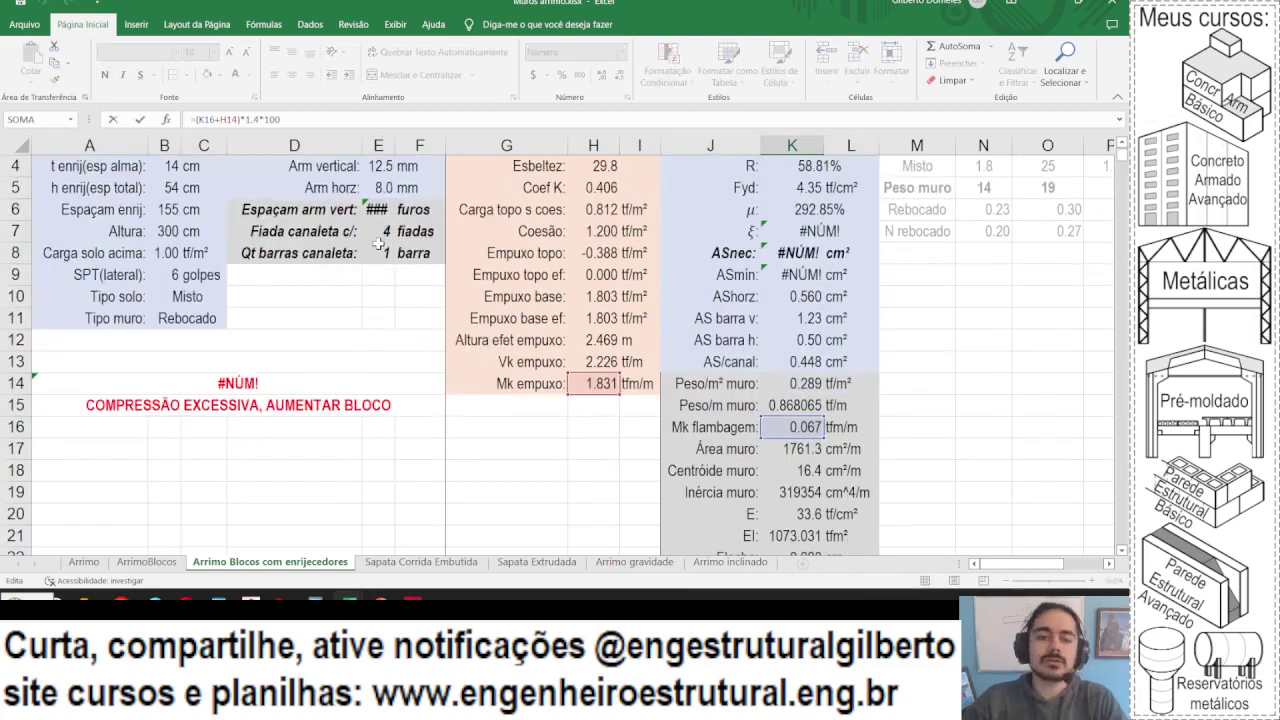
key("Return")
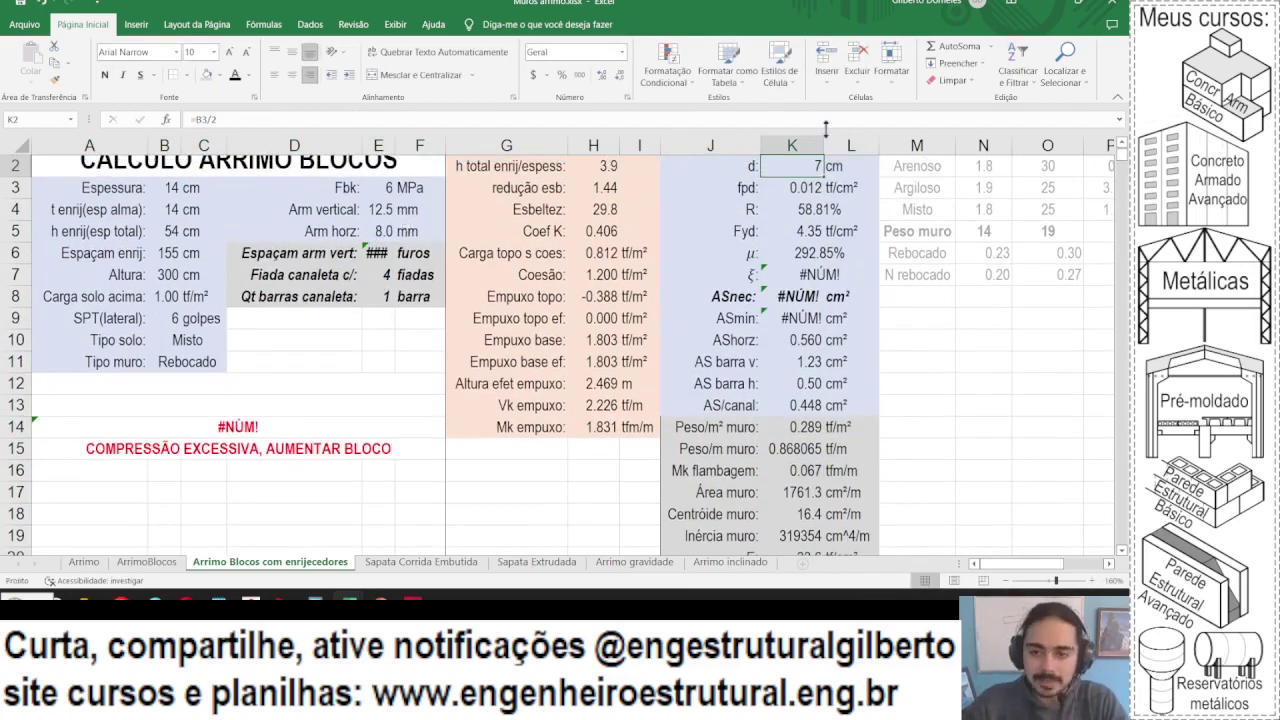
- Examine the formulas for the masonry strength fpd, reduction factor R and steel stress Fyd in K3:K5
left_click(793, 190)
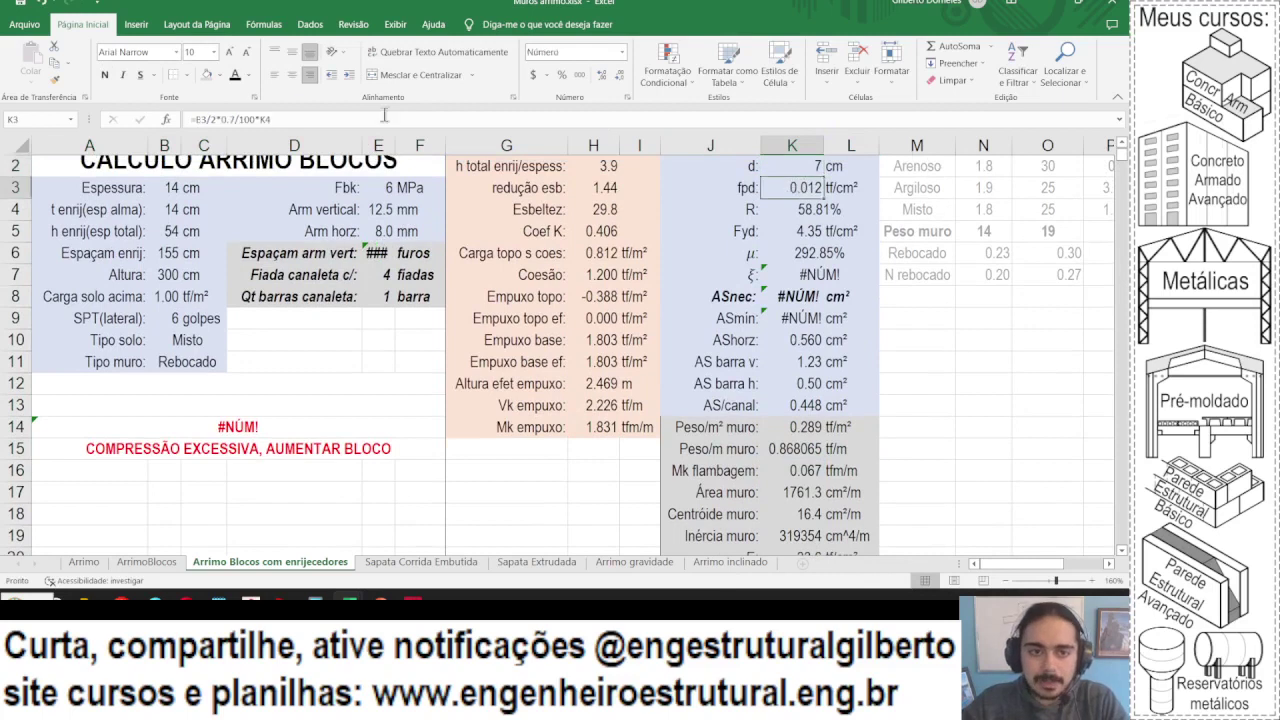
left_click(272, 117)
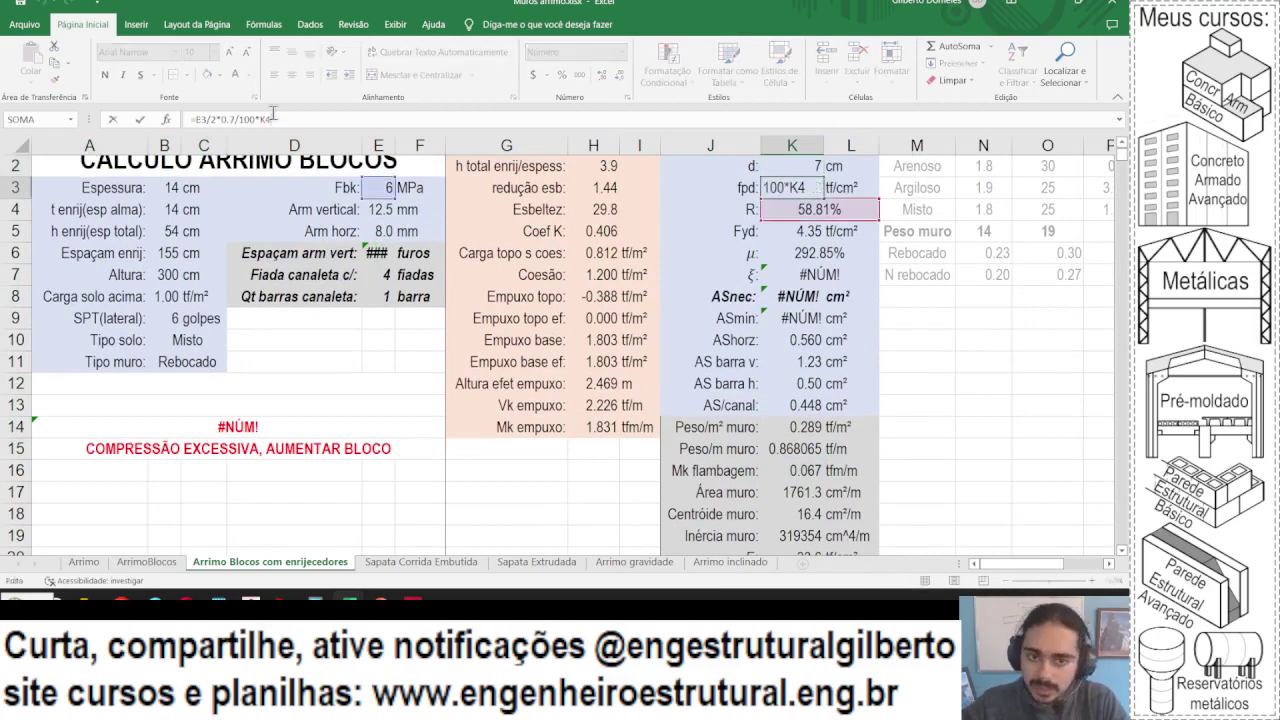
key("Return")
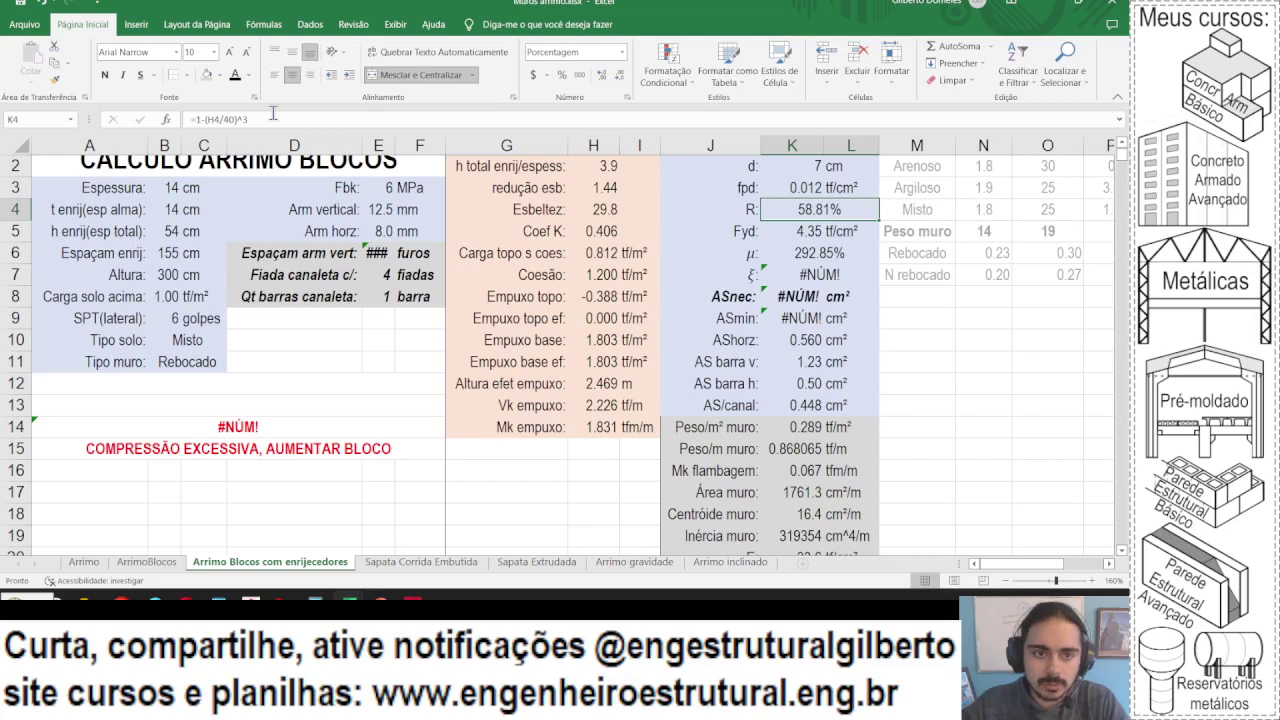
left_click(272, 117)
key("Return")
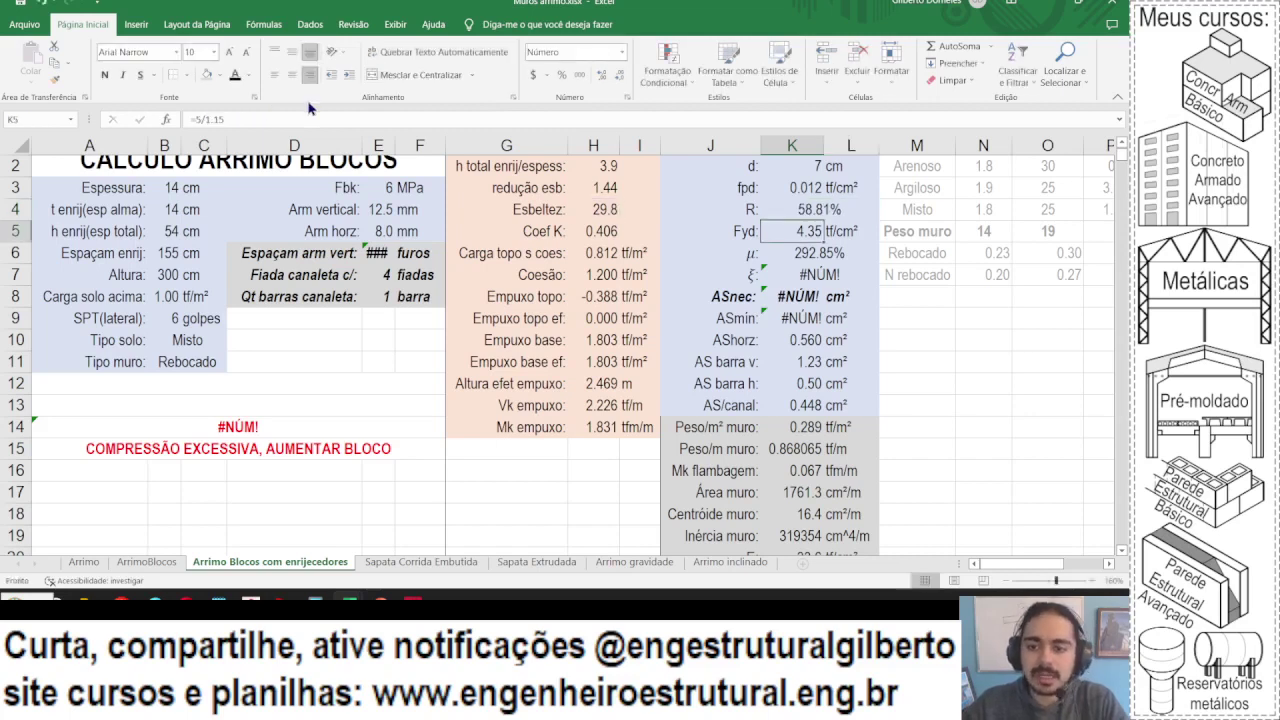
key("Up")
key("Up")
key("Up")
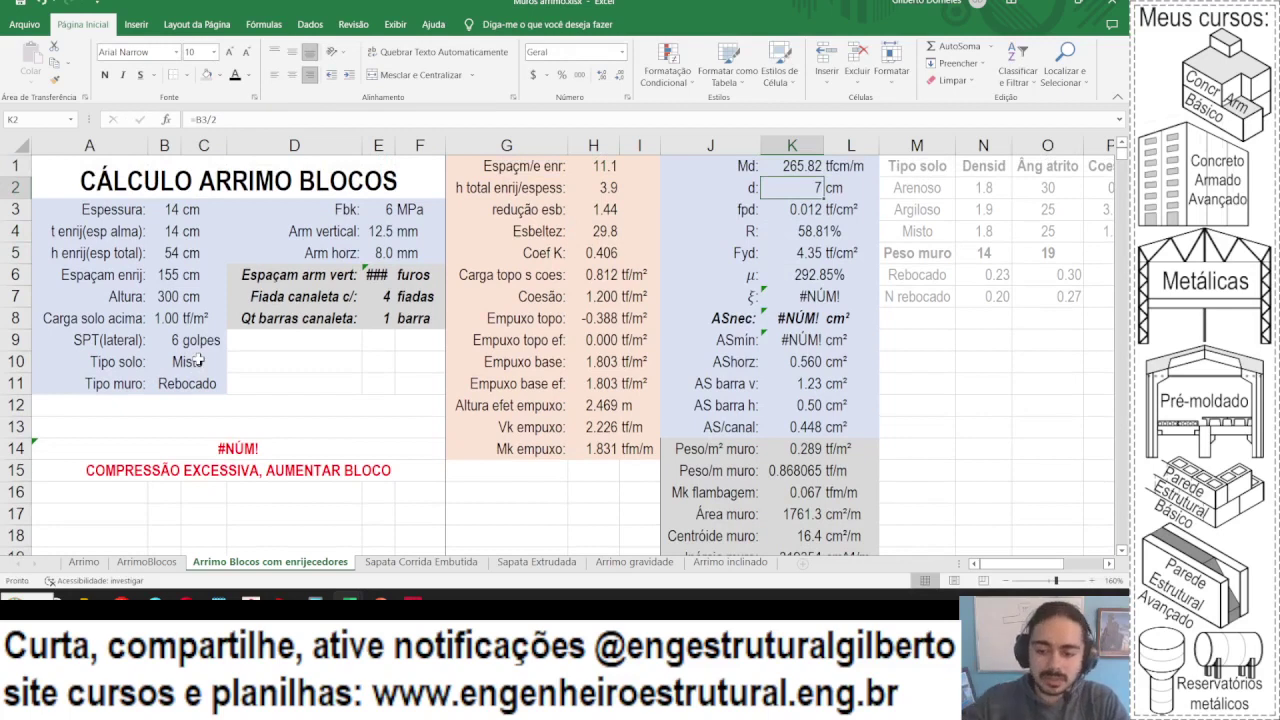
left_click(947, 598)
left_click(40, 443)
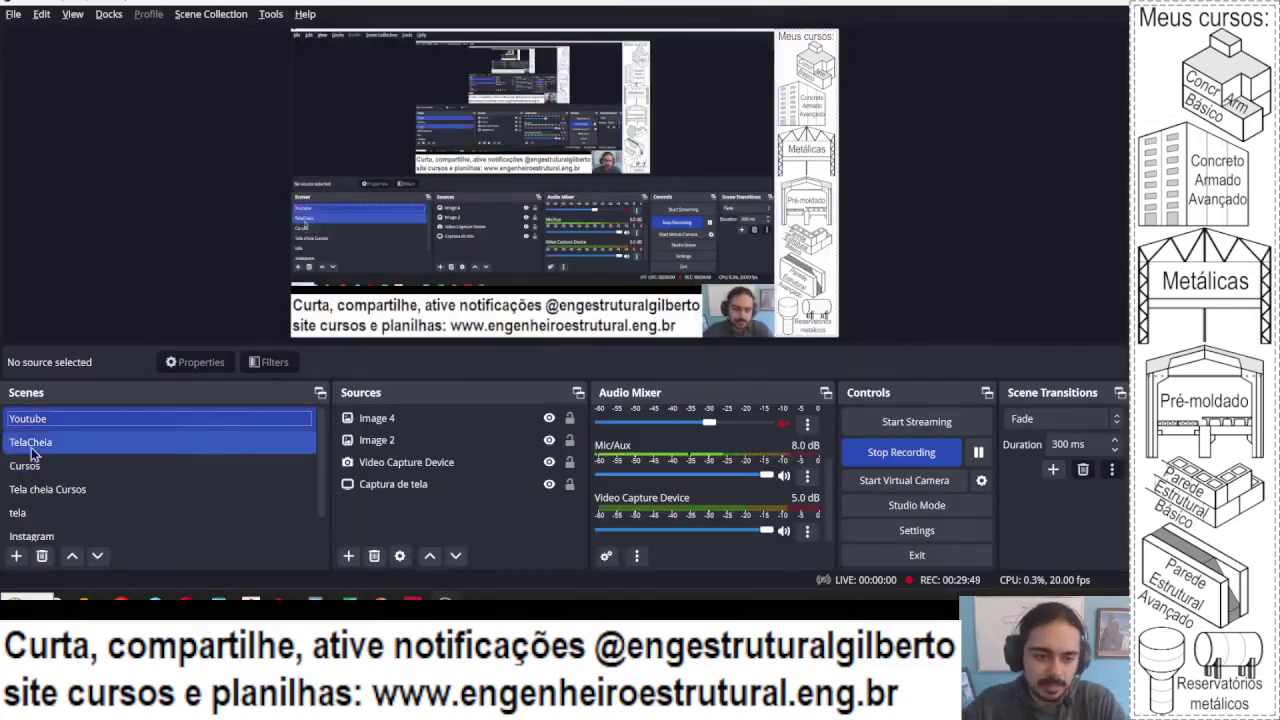
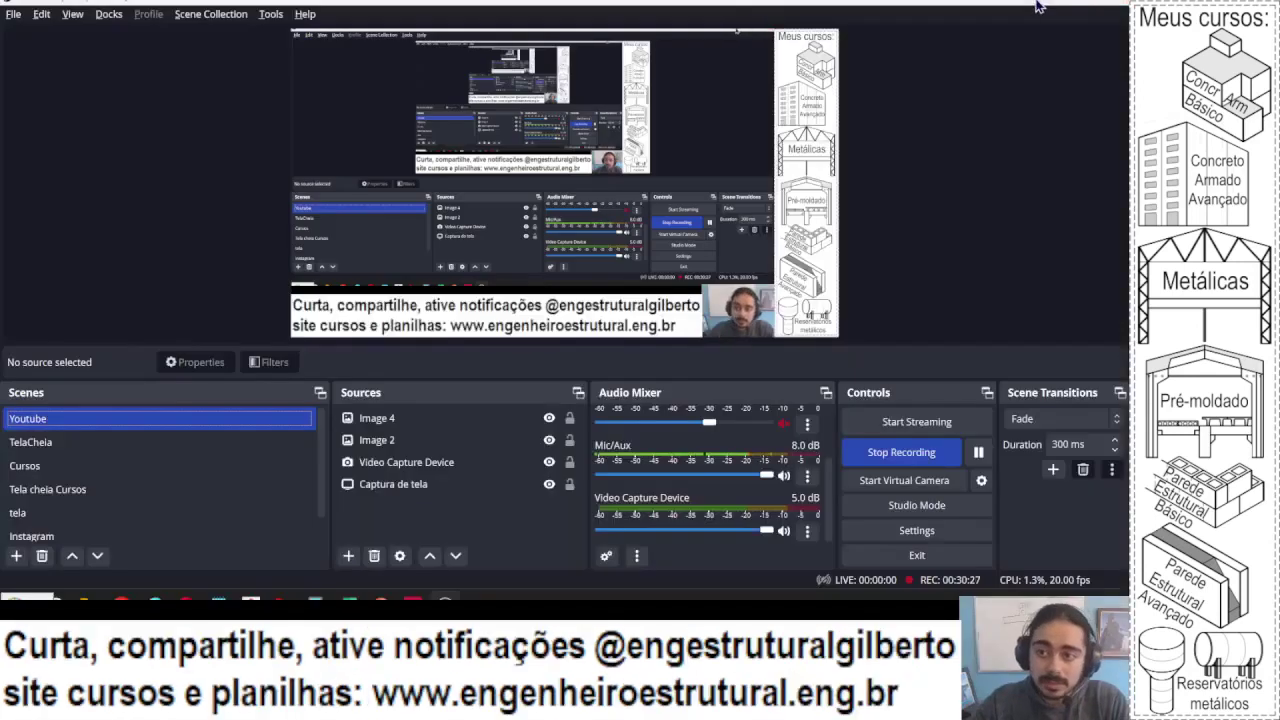
left_click(1041, 8)
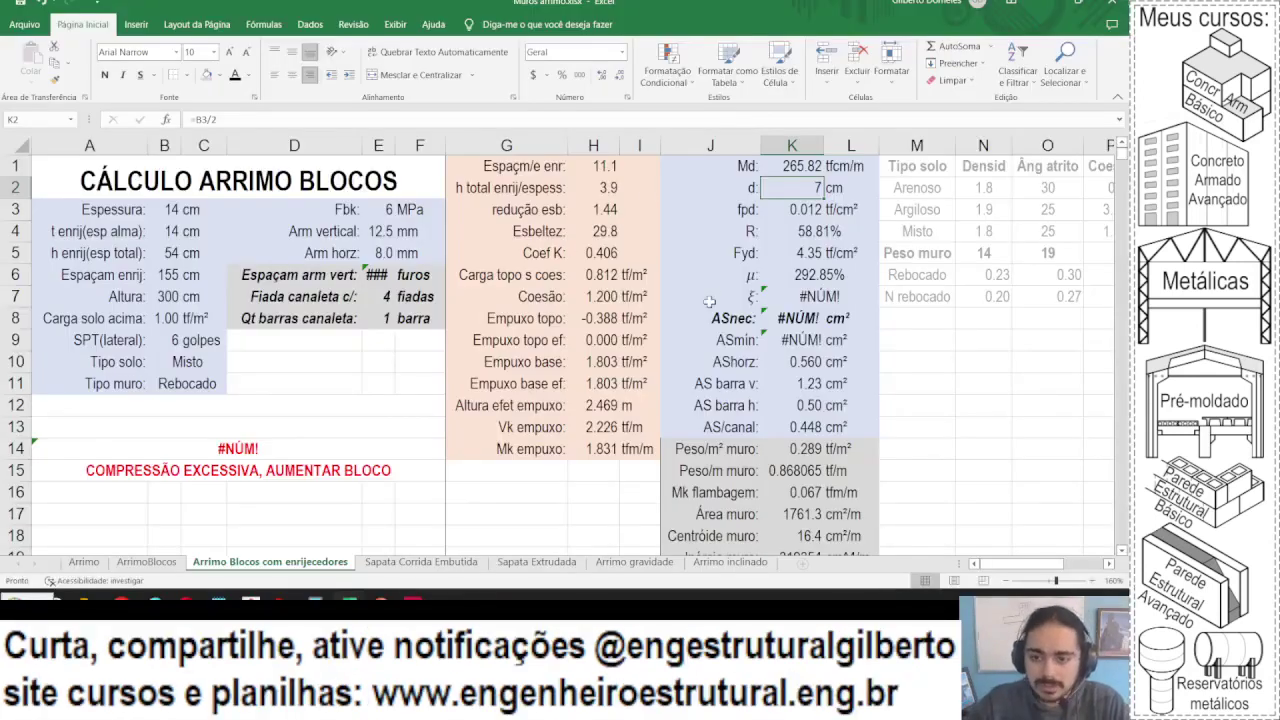
- Replace the effective depth d formula in K2 with the total stiffener height minus 10 cm, =B5-10
left_click(836, 275)
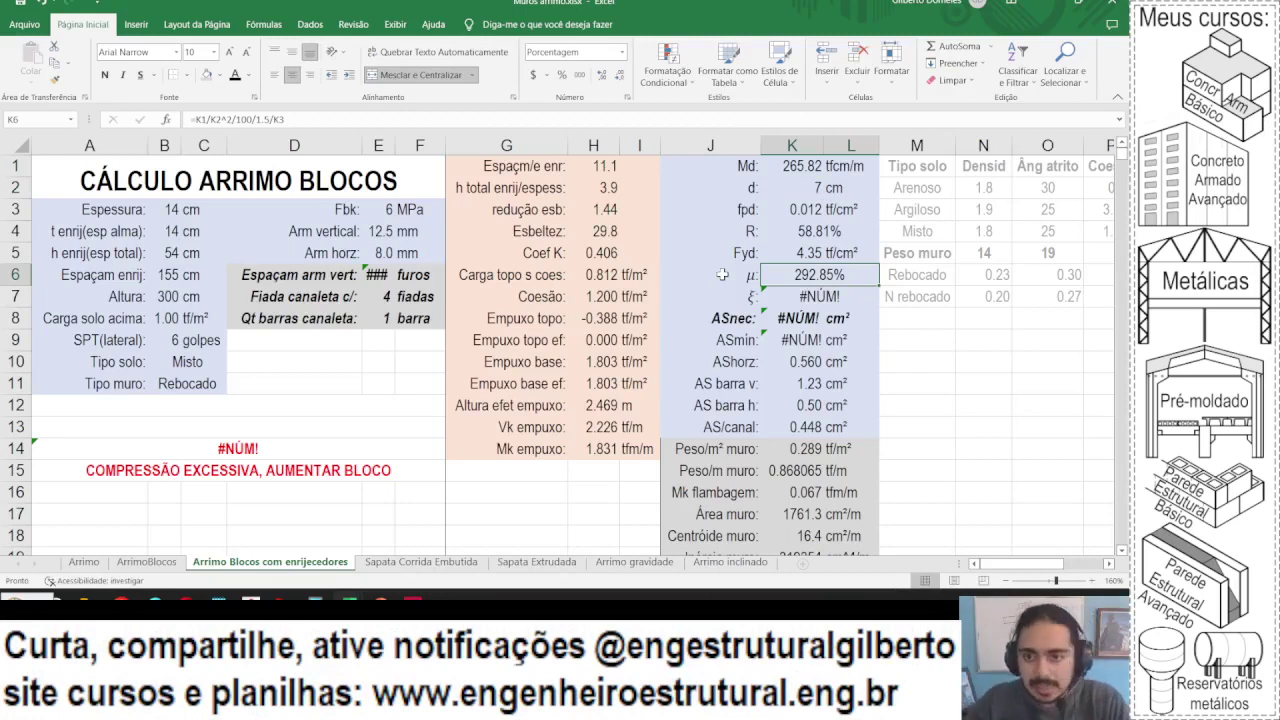
left_click(817, 175)
left_click(784, 188)
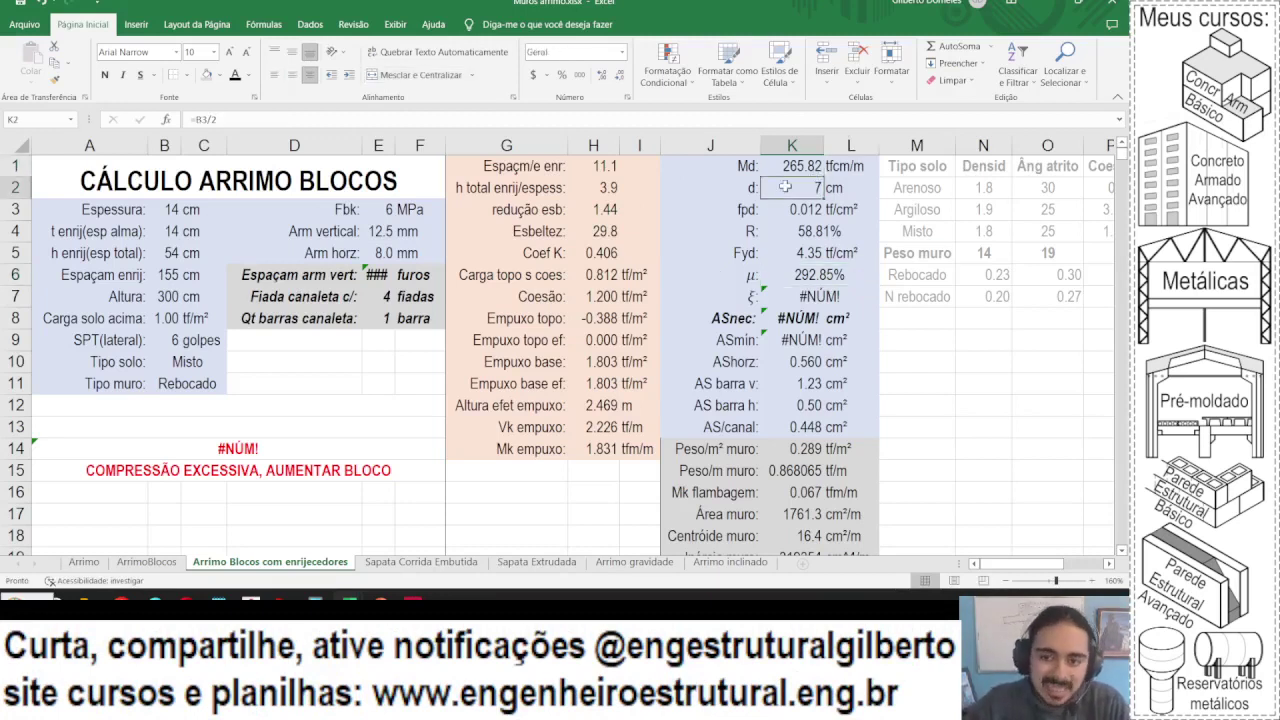
type("=")
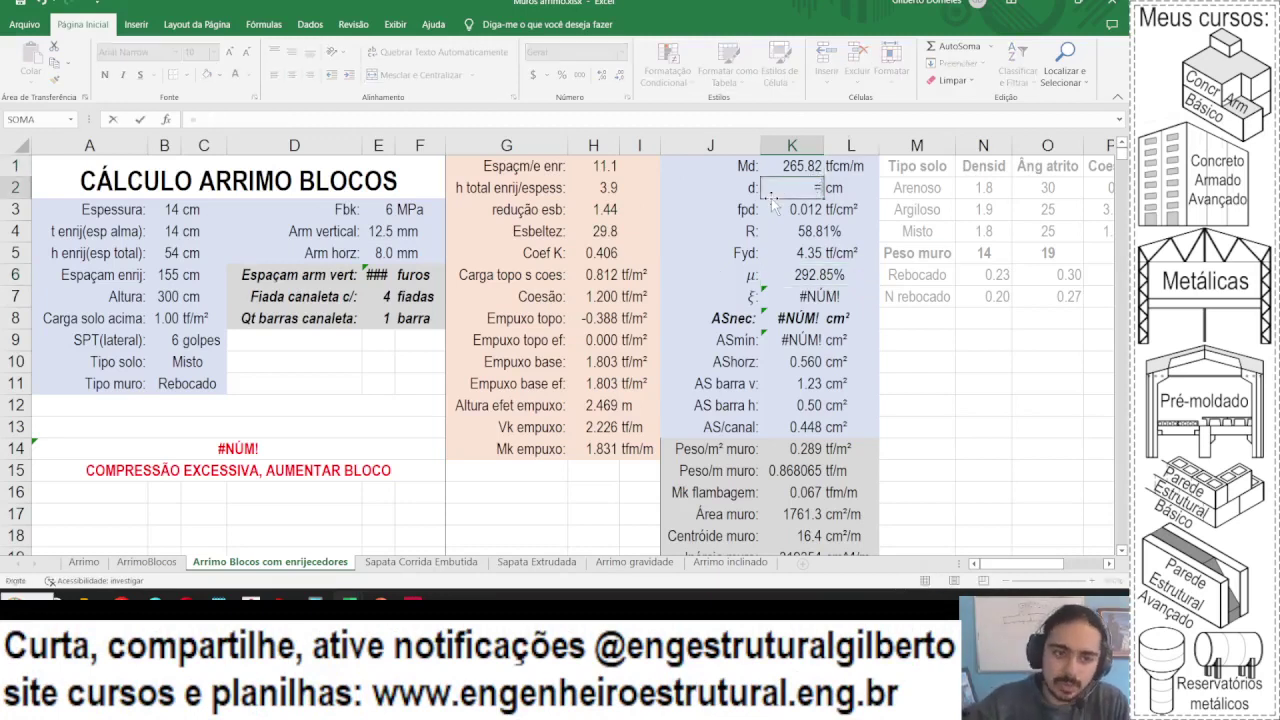
left_click(165, 254)
type("-")
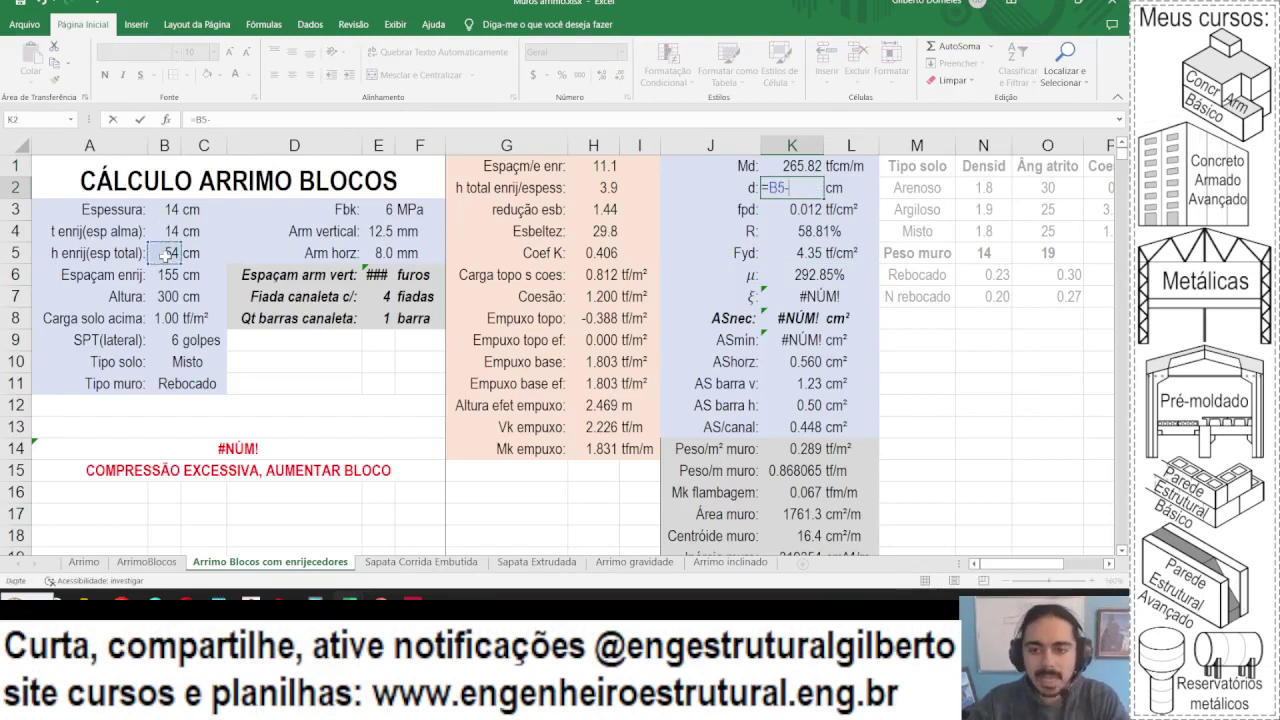
type("10")
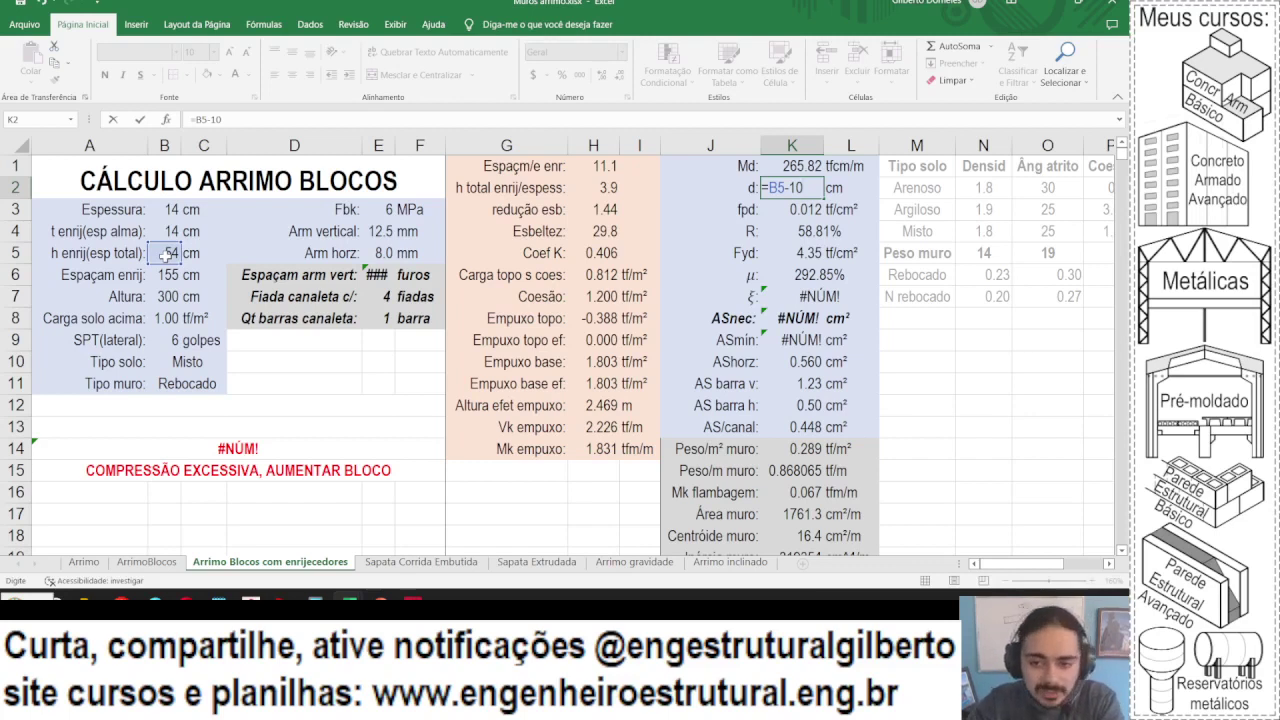
key("Return")
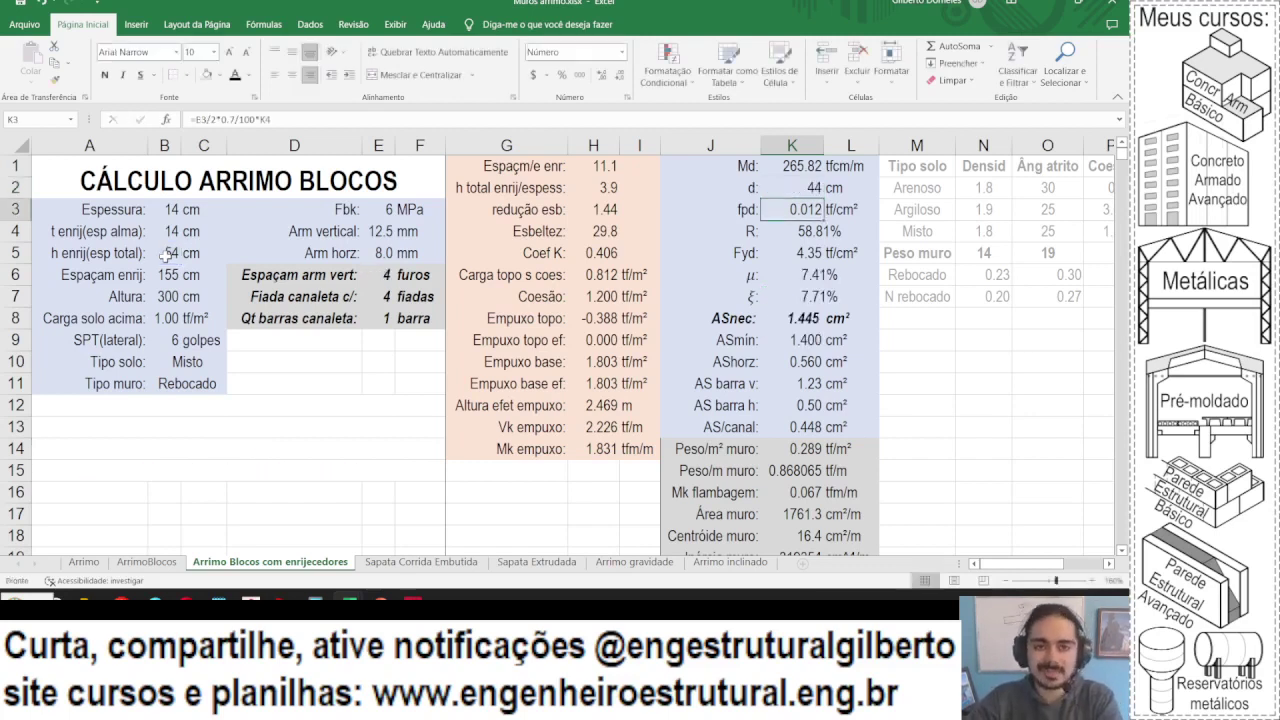
- Review the μ formula in K6 and the required steel area ASnec formula and unit in K8:L8
left_click(810, 274)
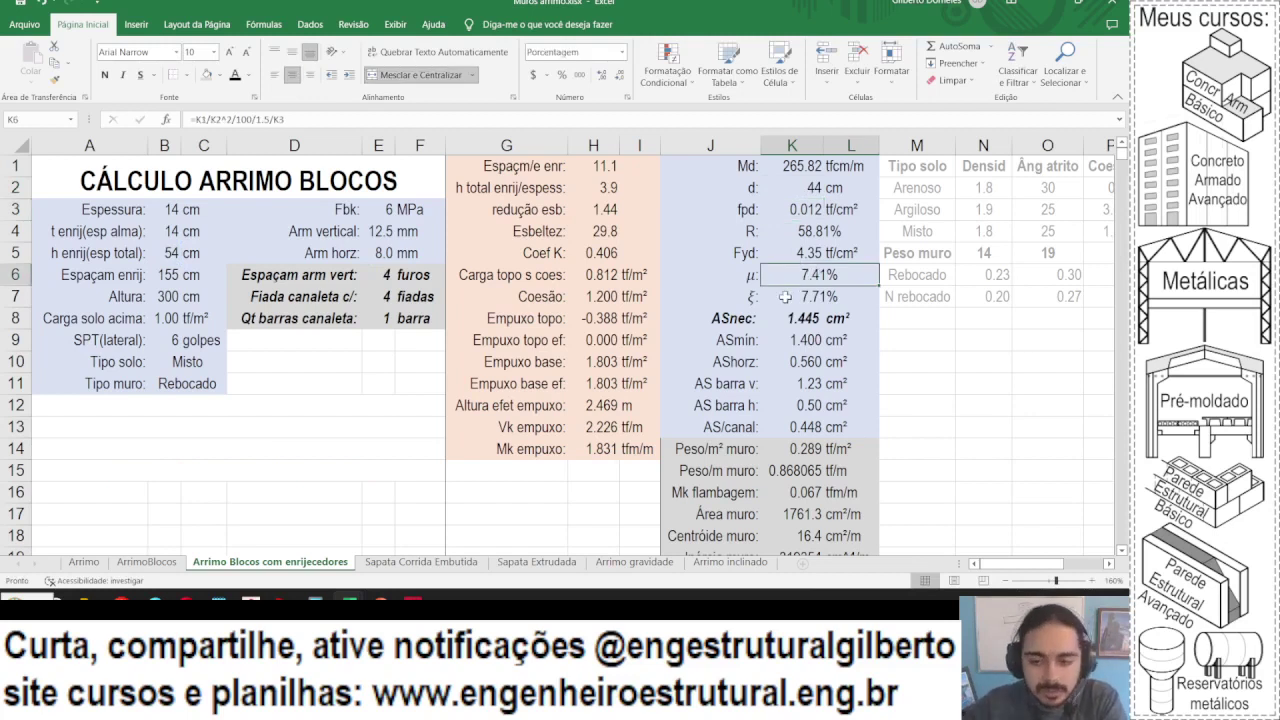
left_click_drag(731, 318, 840, 316)
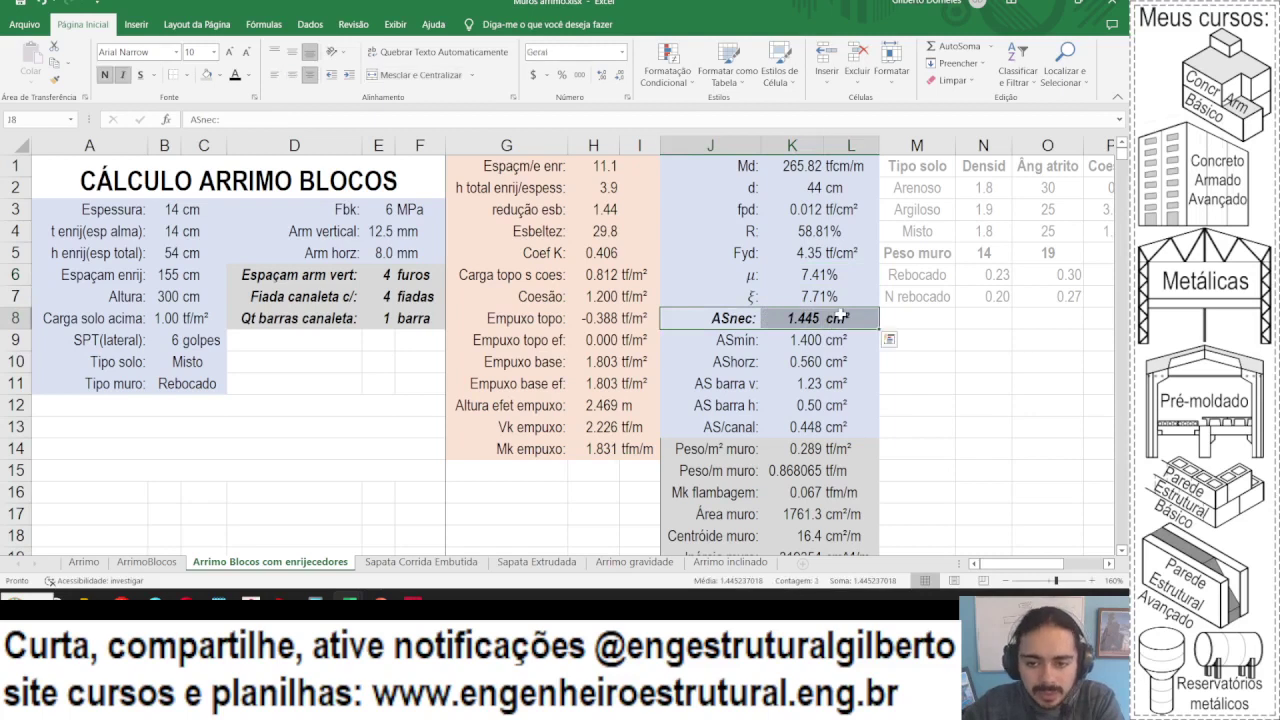
left_click(836, 316)
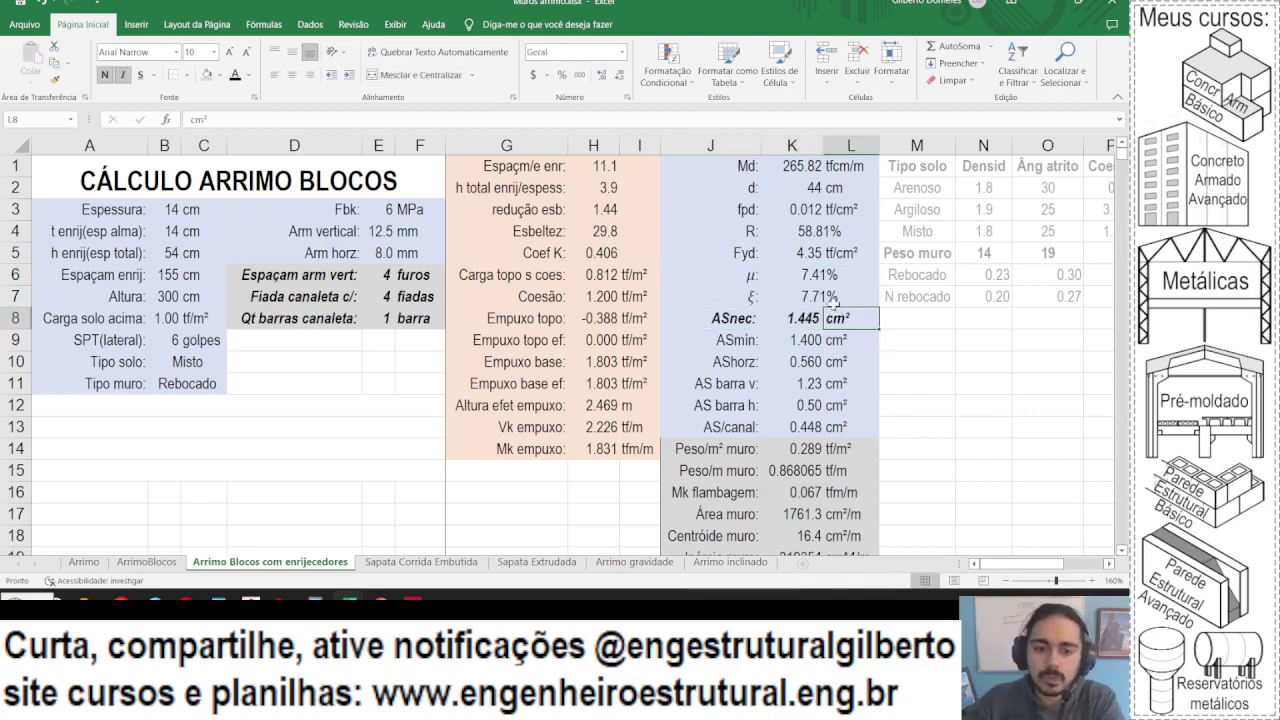
left_click(773, 313)
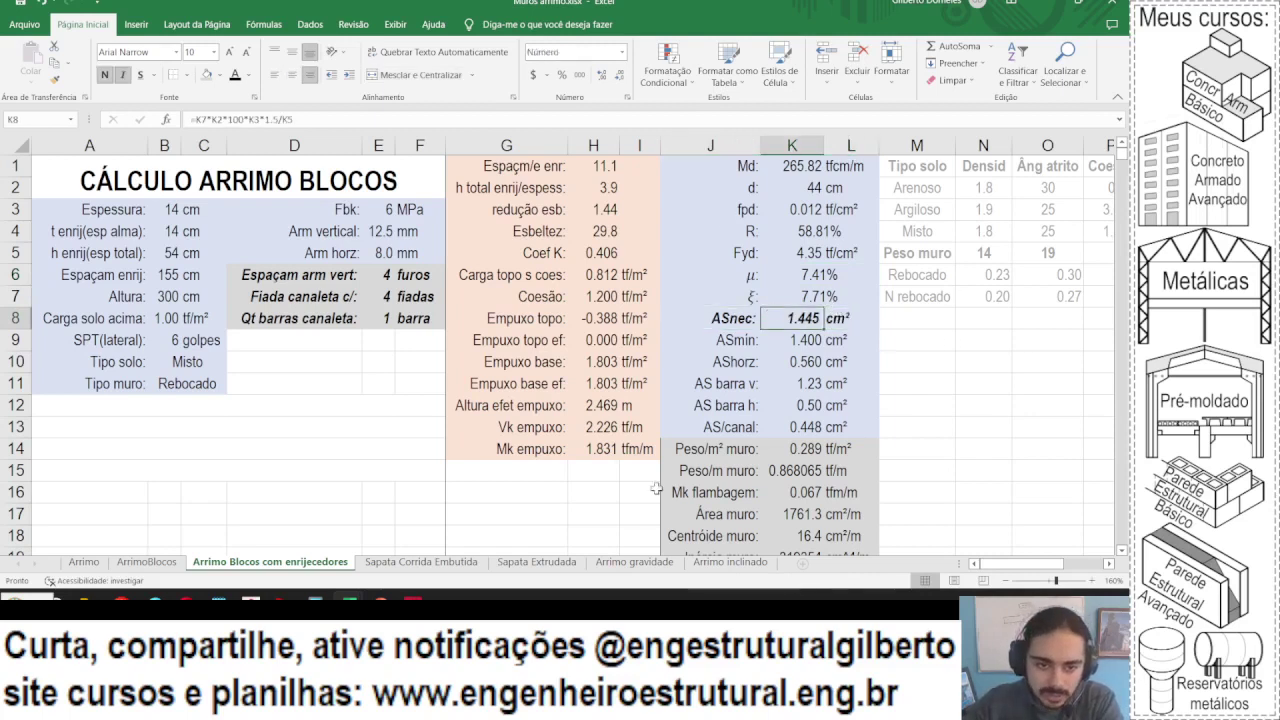
left_click(292, 273)
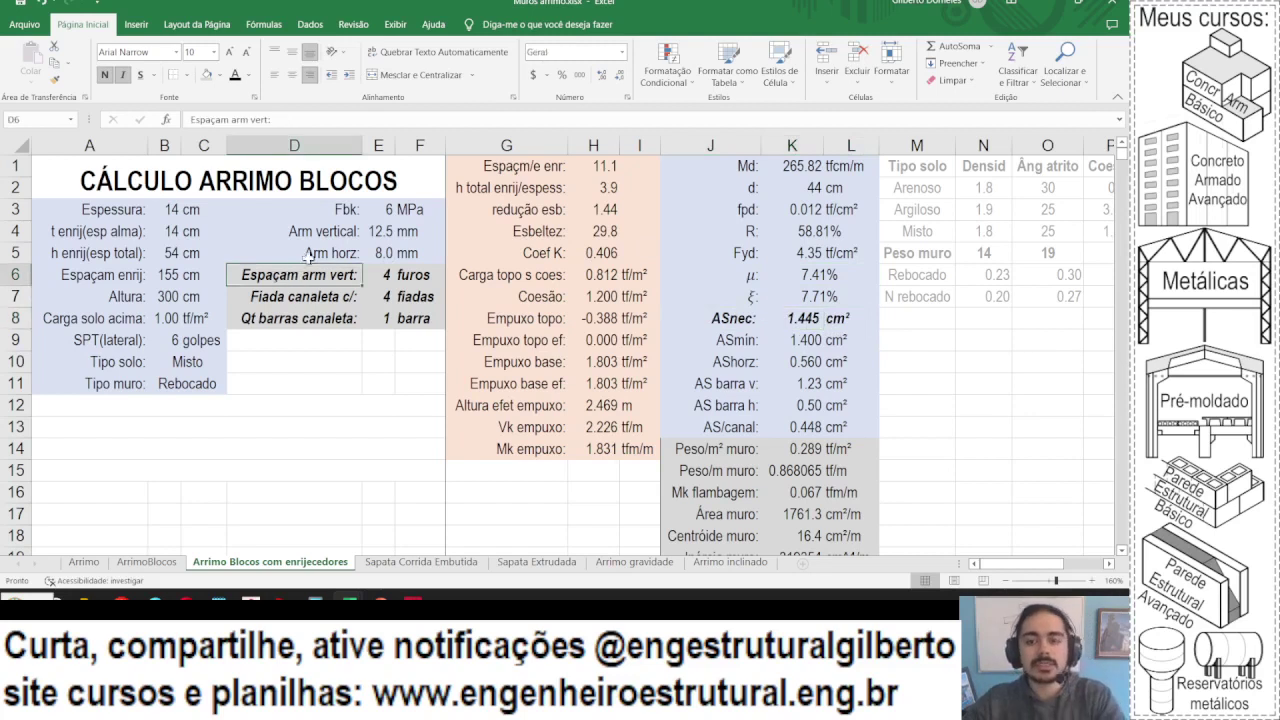
left_click(805, 317)
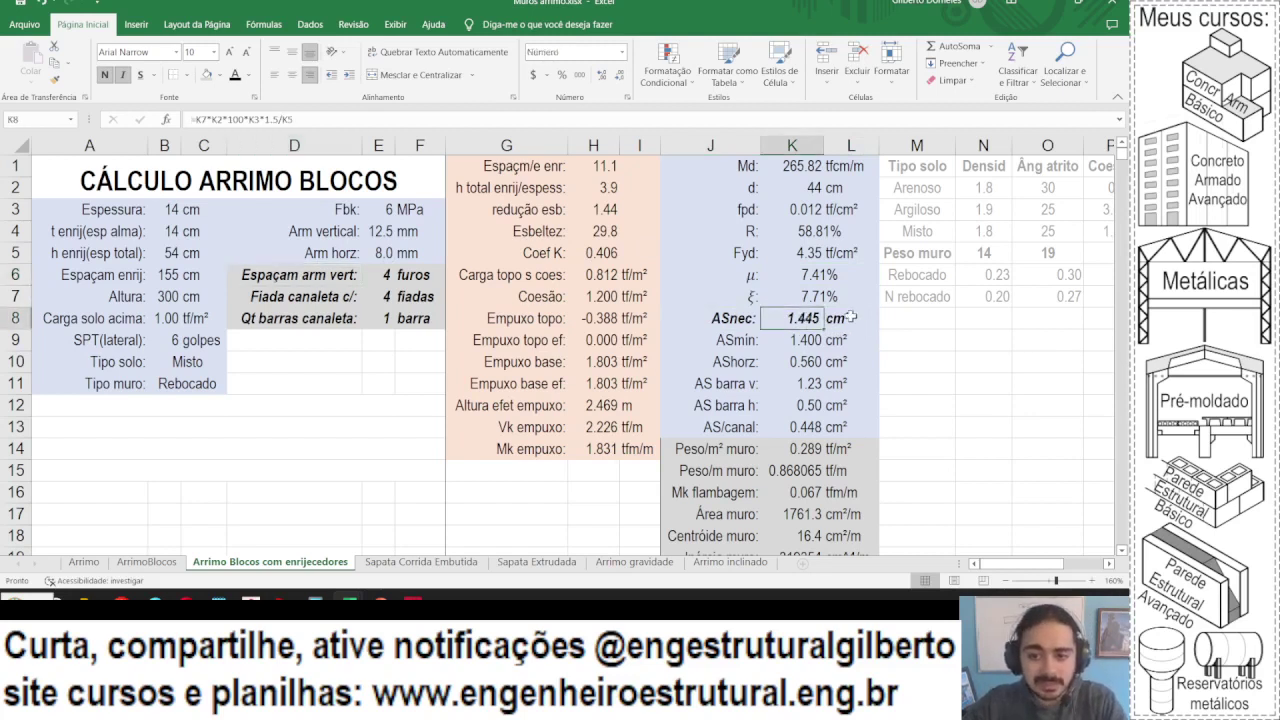
key("Right")
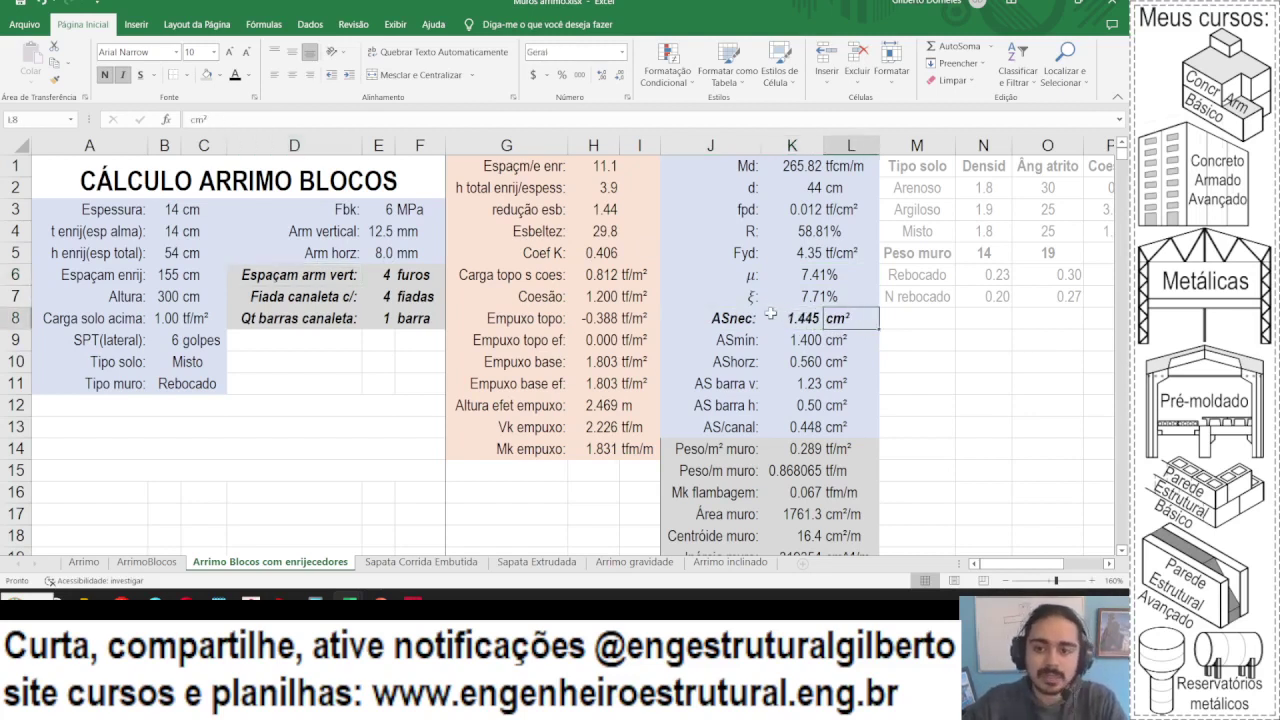
- Convert the required steel area in K8 to a per-stiffener value by appending *B6/100 to its formula
left_click(785, 317)
left_click(364, 120)
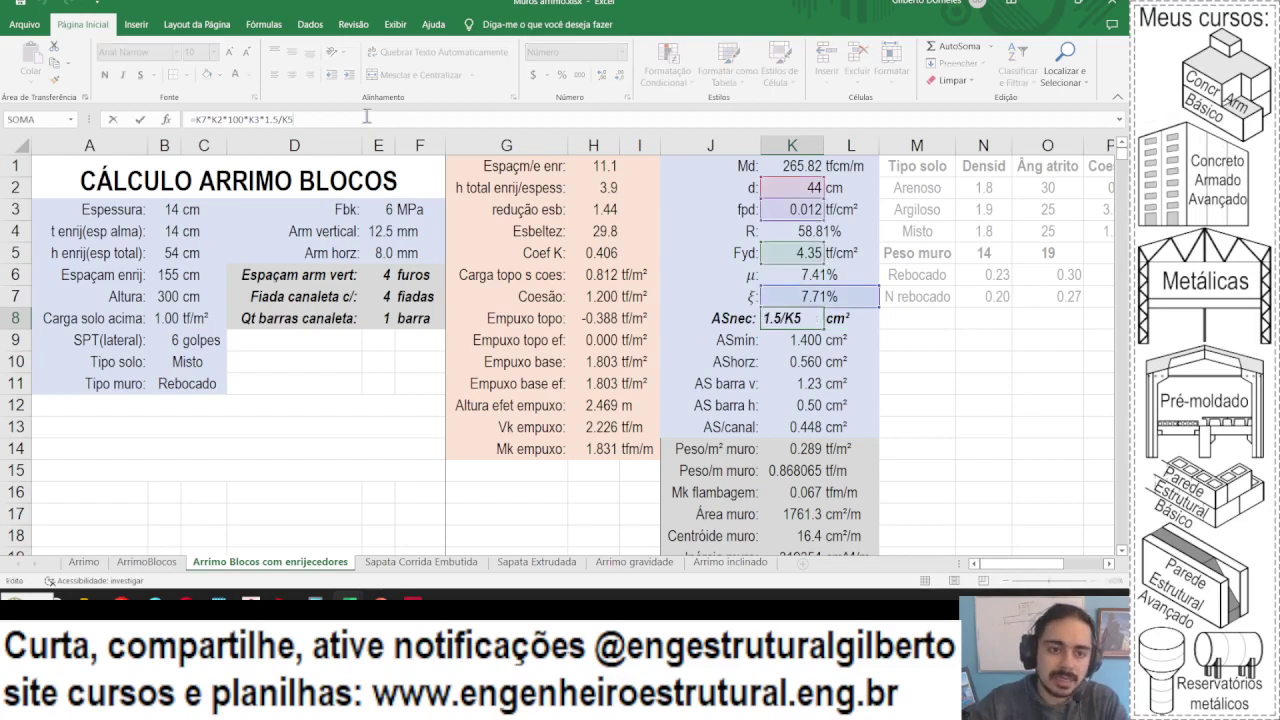
type("*")
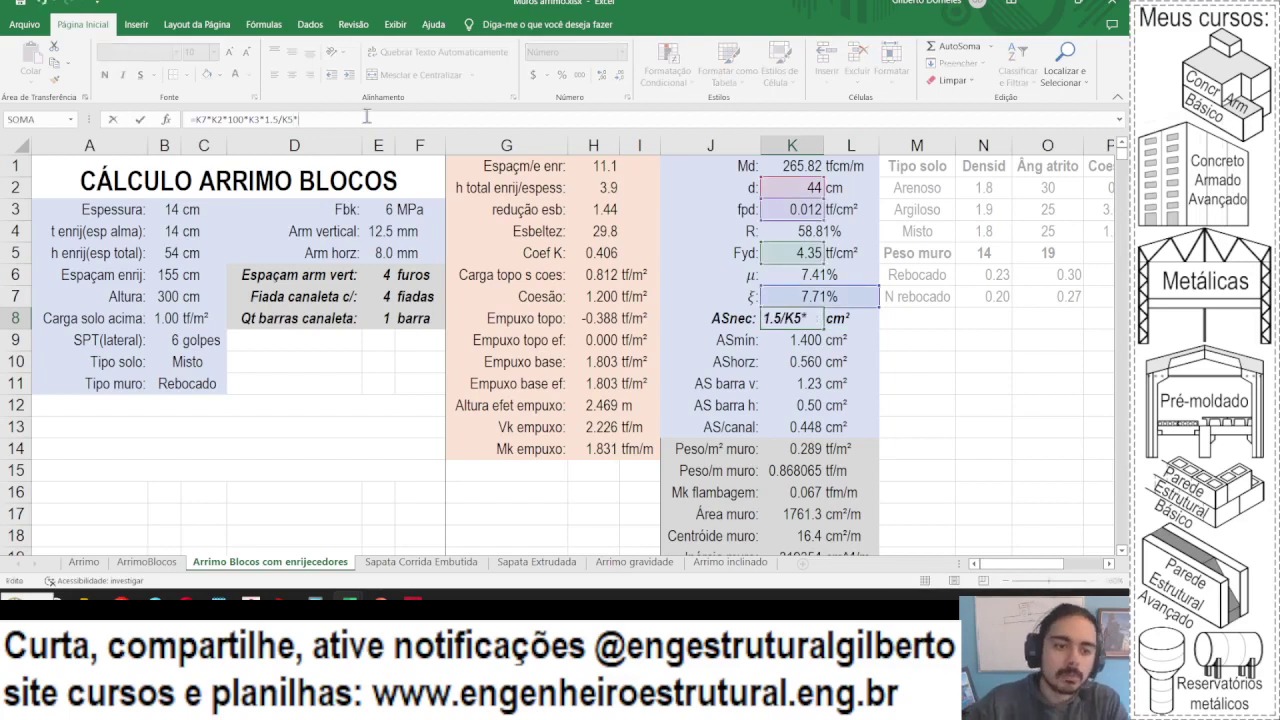
left_click(171, 273)
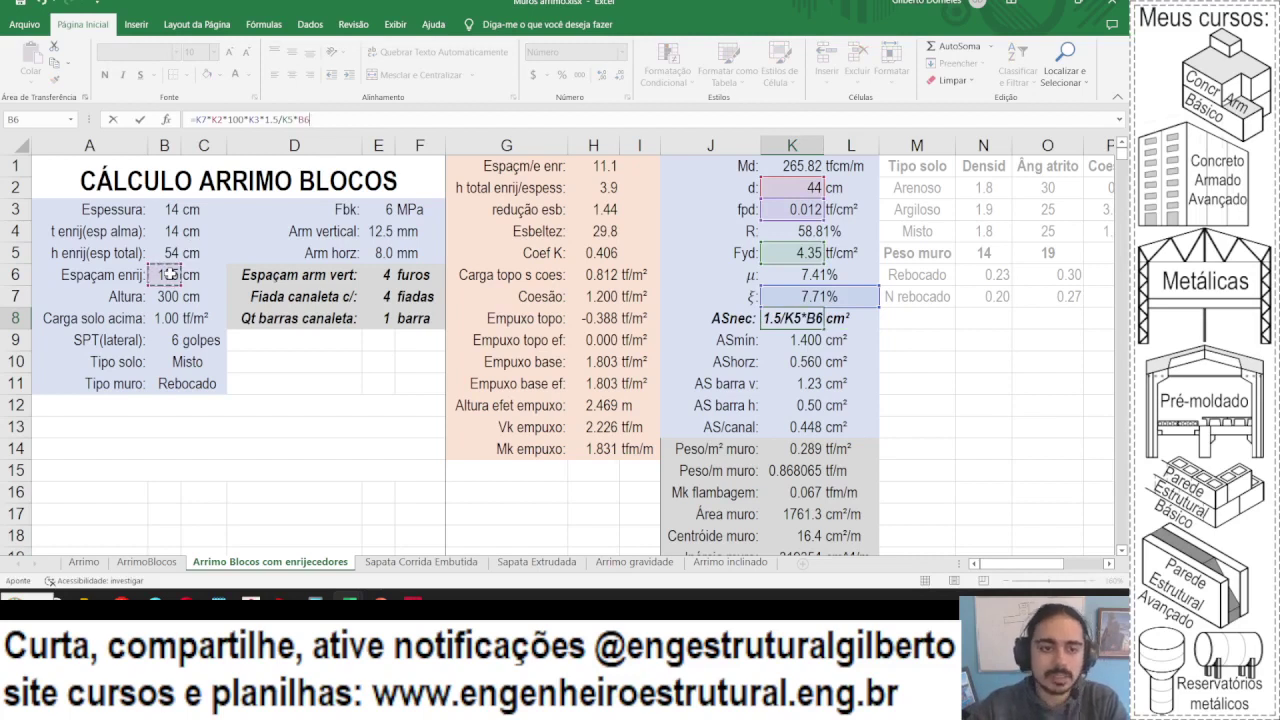
type("/100")
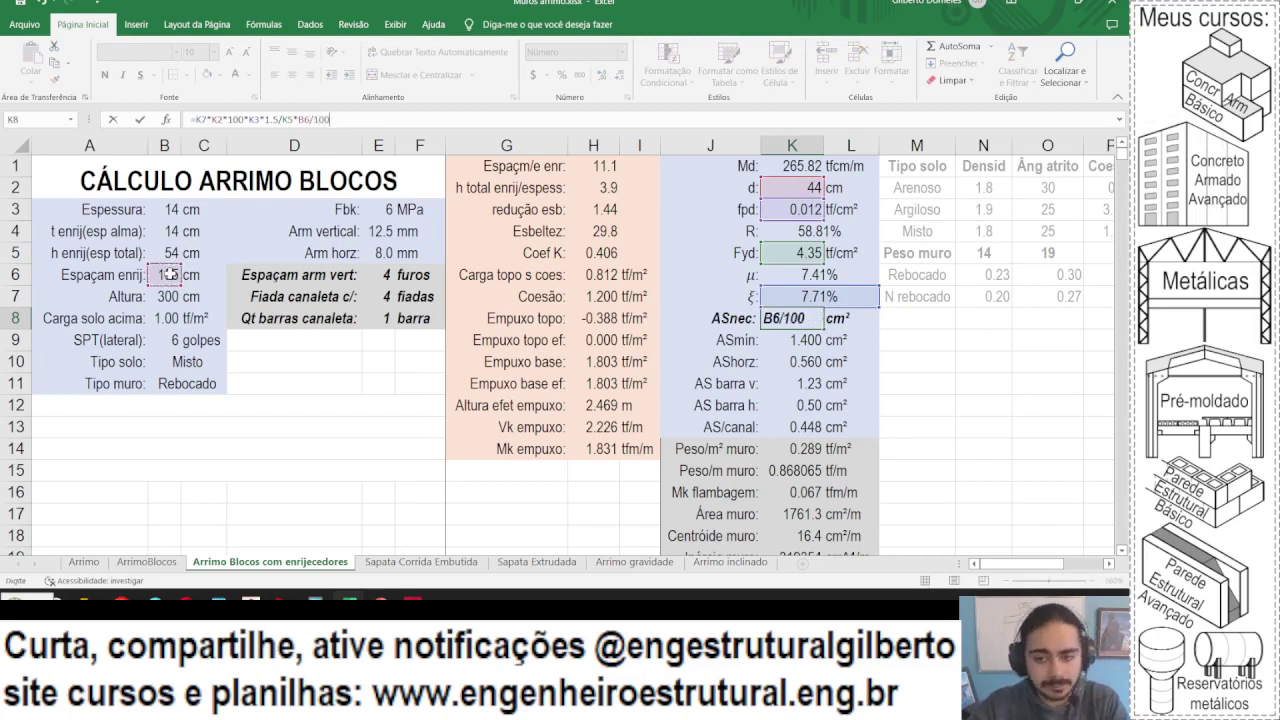
key("Tab")
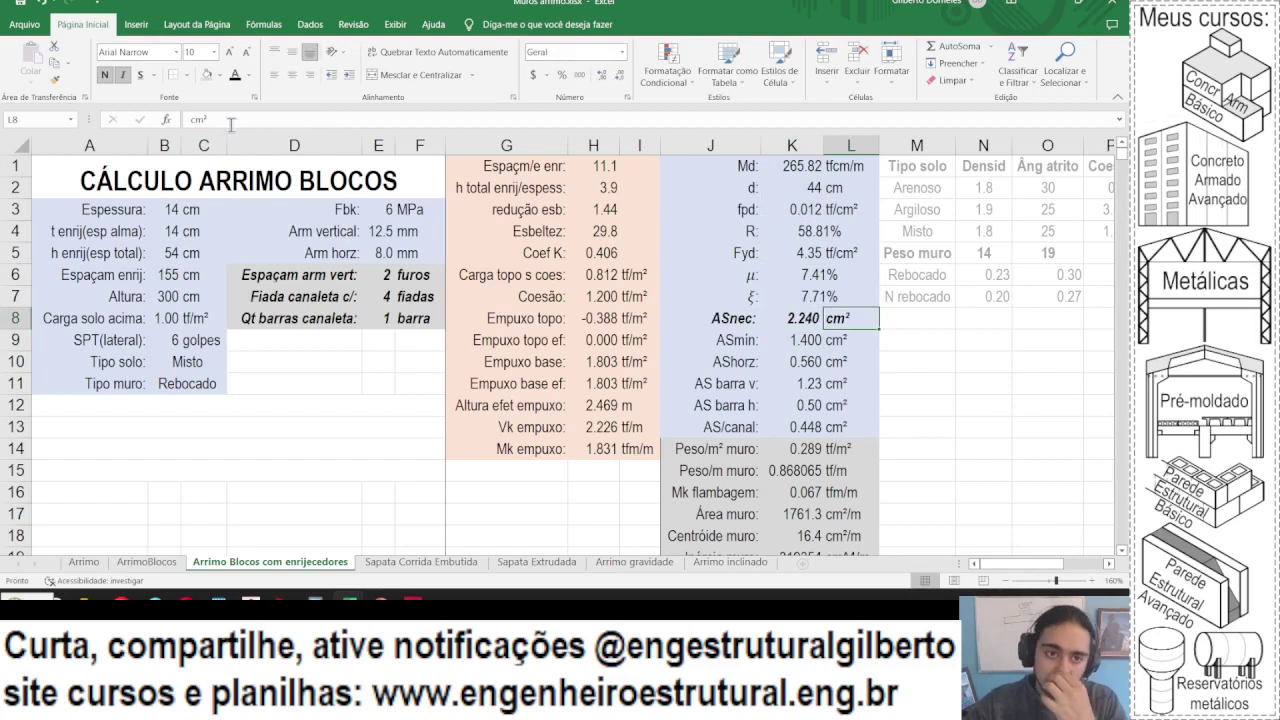
- Change the ASnec unit label in L8 to cm²/enr
left_click(230, 120)
type("/en")
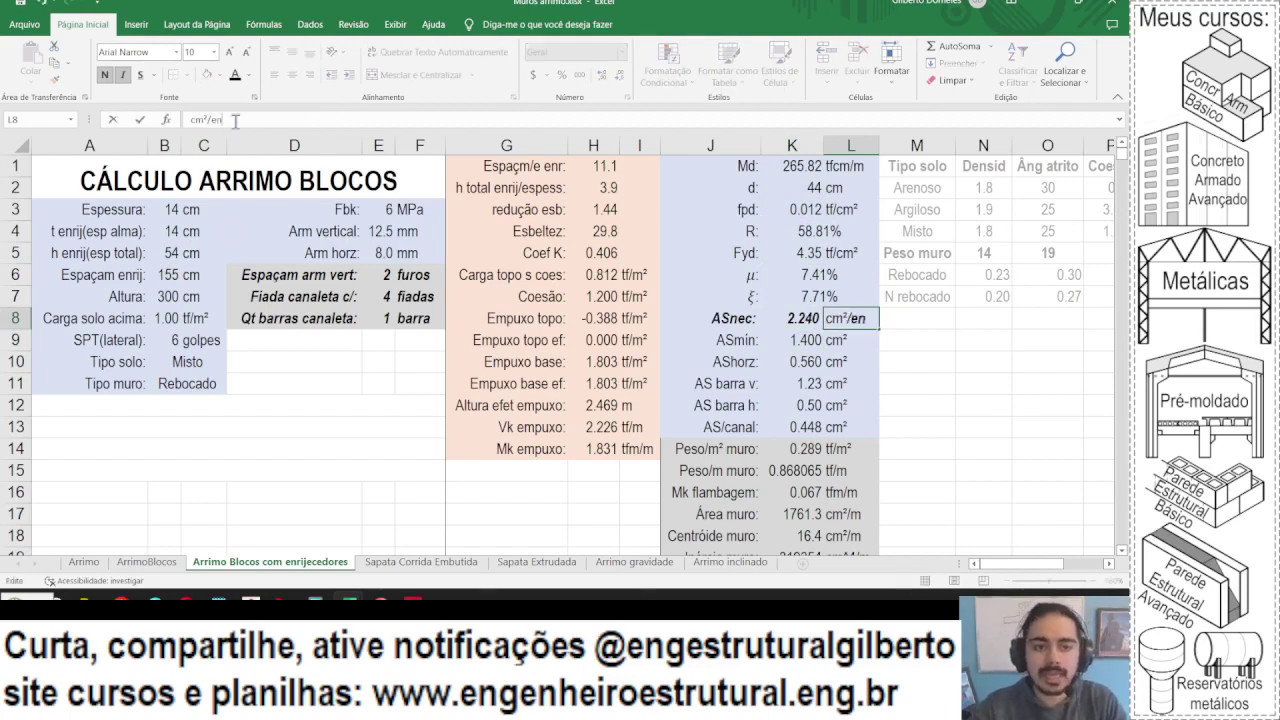
type("r")
key("Return")
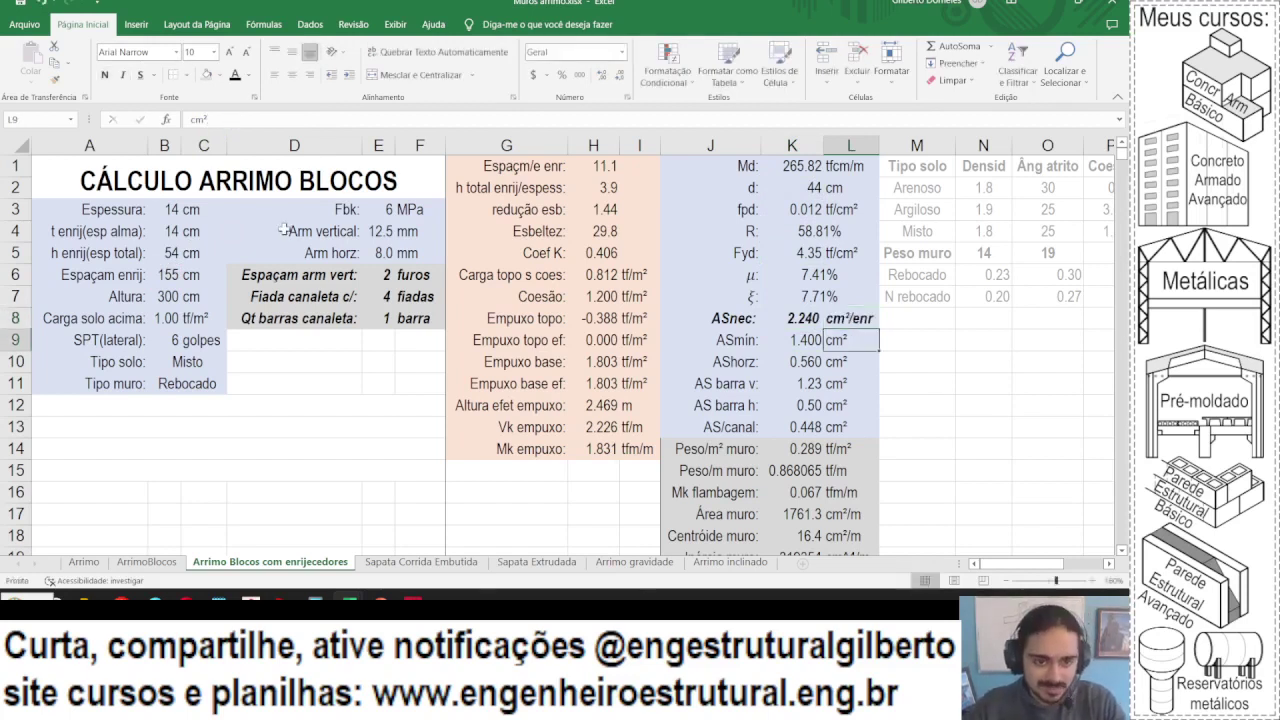
- Replace the vertical reinforcement spacing label in D6 with "Qt barras enr:"
left_click(303, 270)
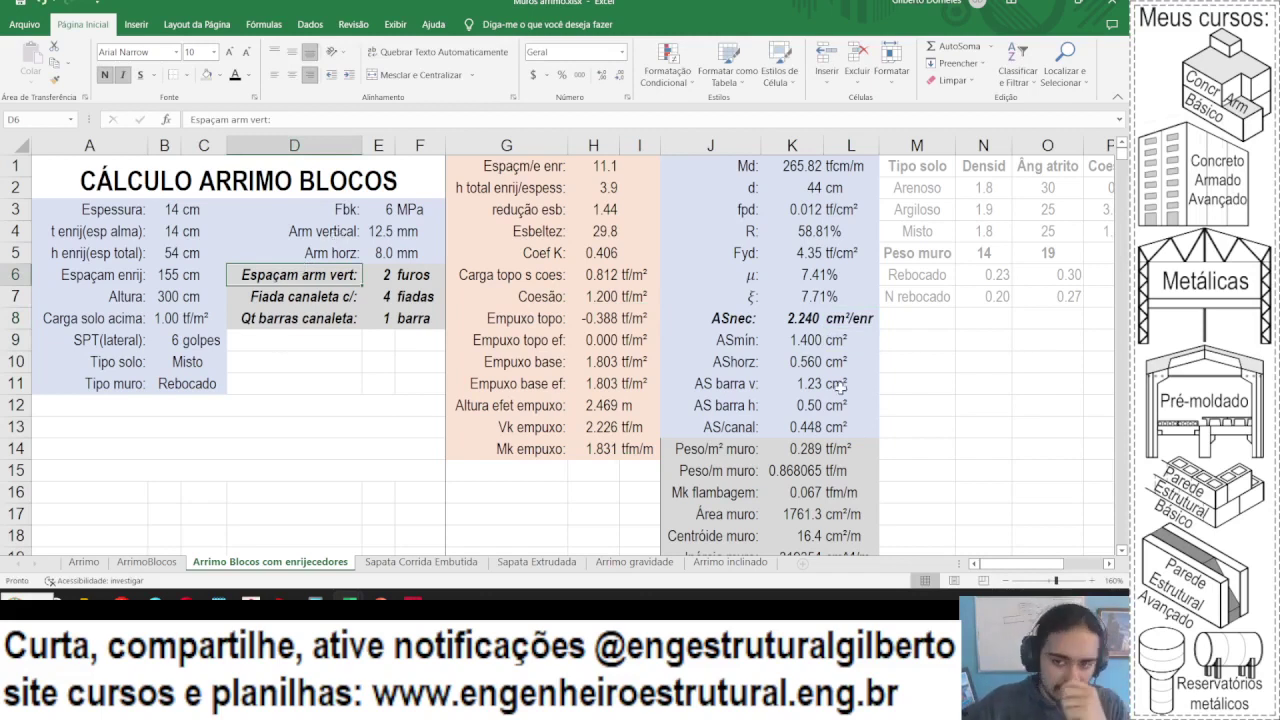
type("Qt barras enr:")
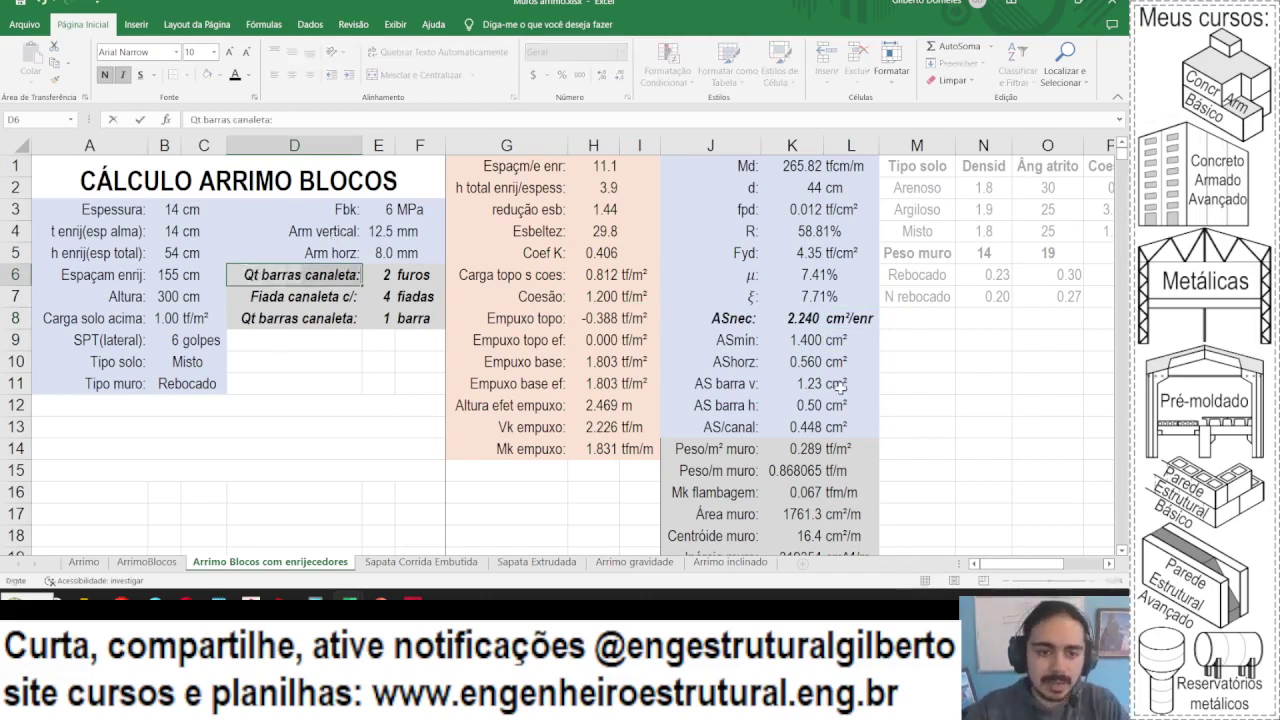
key("Tab")
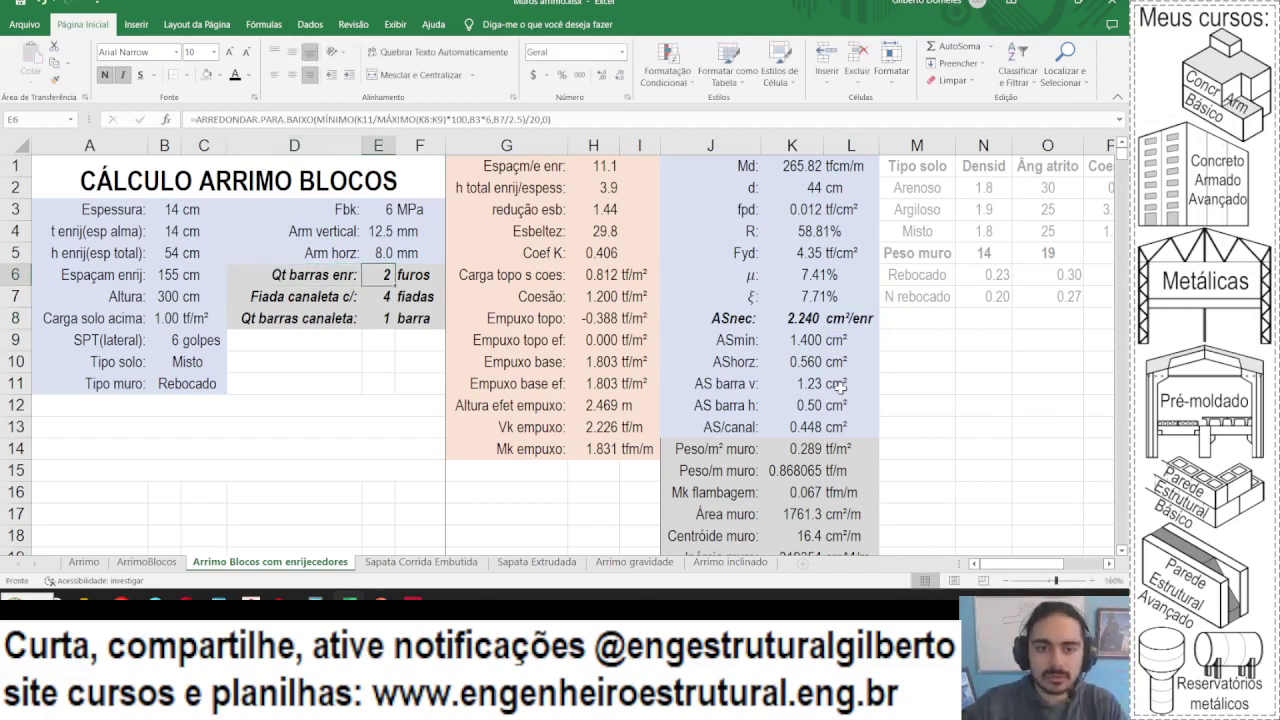
- Replace the bars-per-stiffener formula in E6 with =ARREDONDAR.PARA.CIMA(K8/(E4^2*PI()/400),0), dividing the required steel area by the vertical bar area
key("Delete")
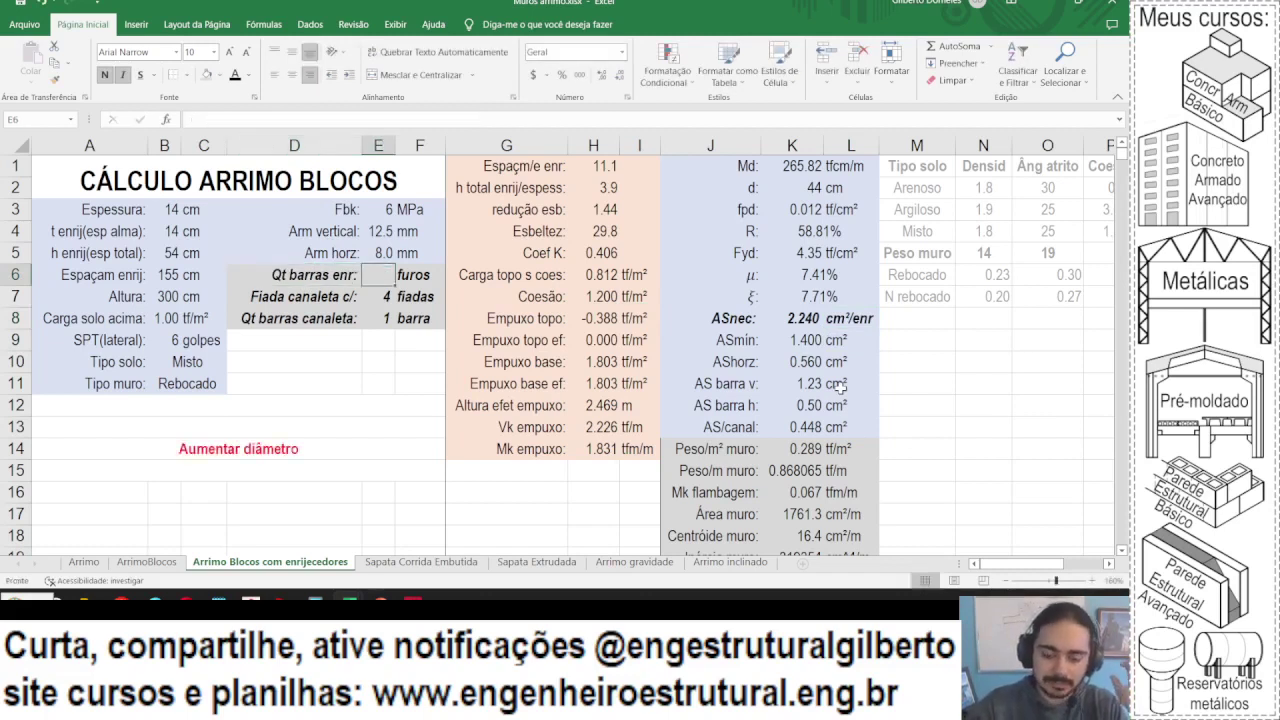
type("=")
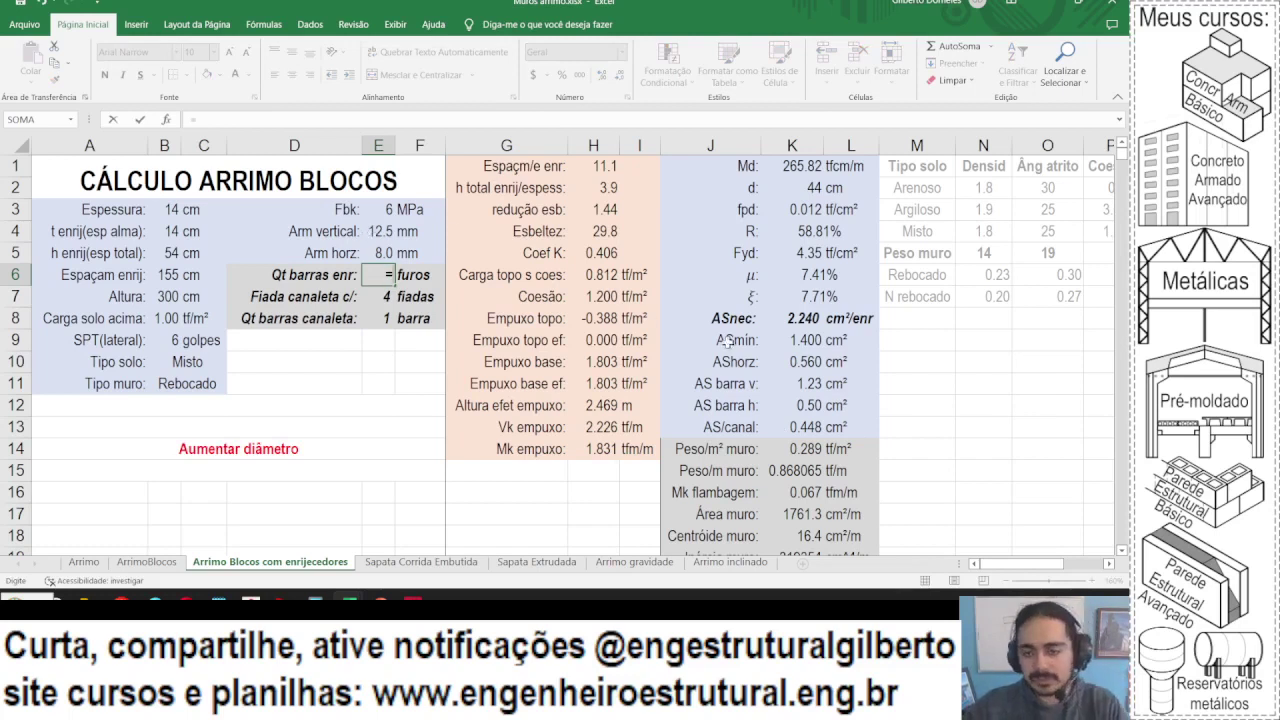
type("a")
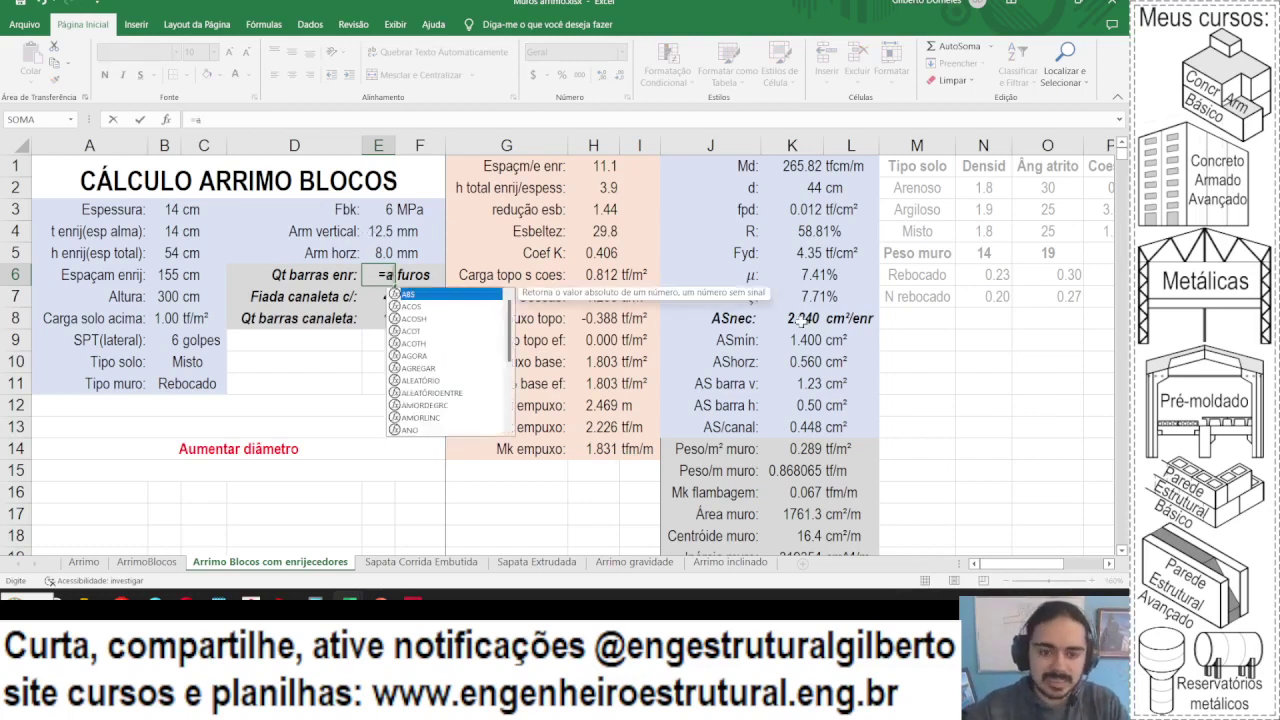
type("rredondar.para.cima(")
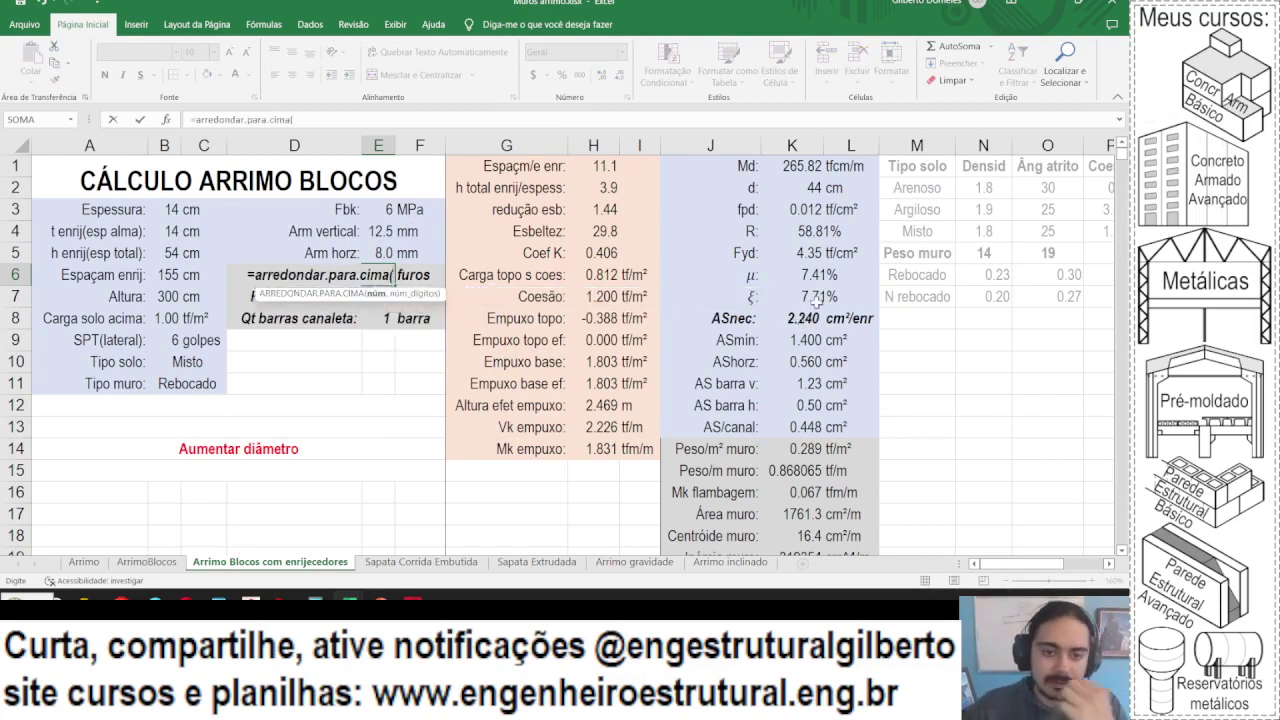
left_click(392, 232)
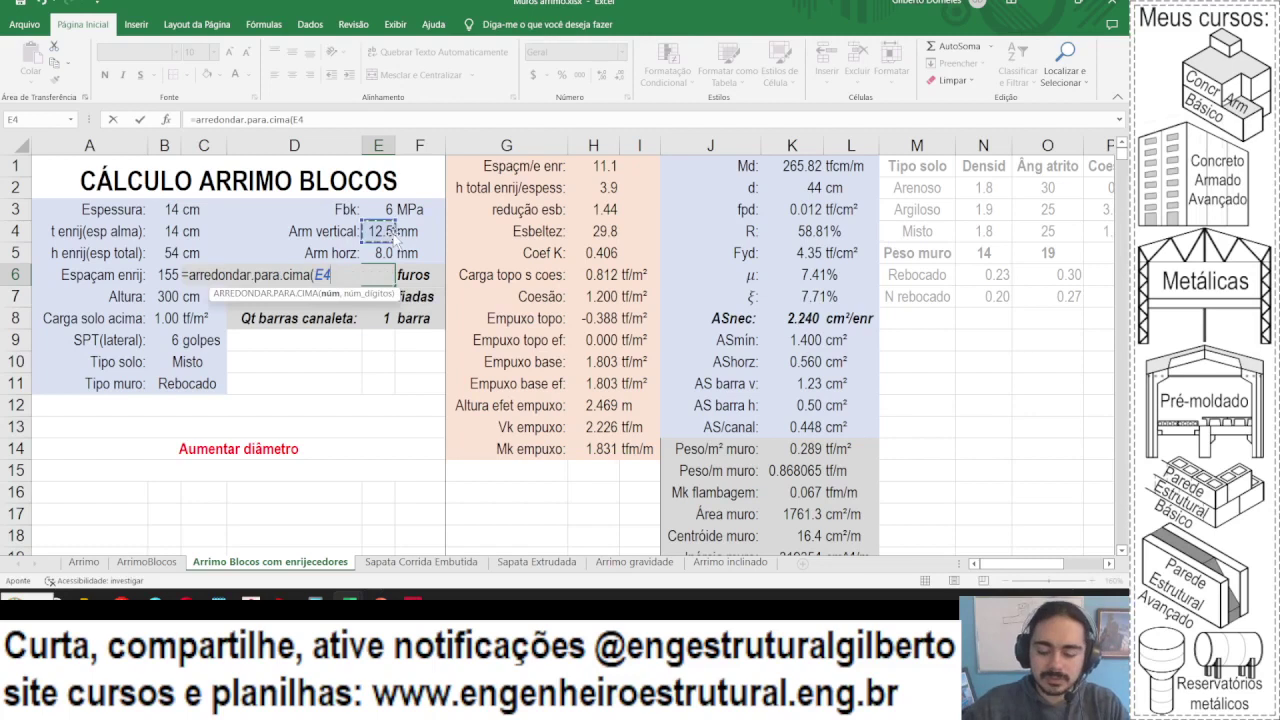
left_click(788, 316)
type("/(")
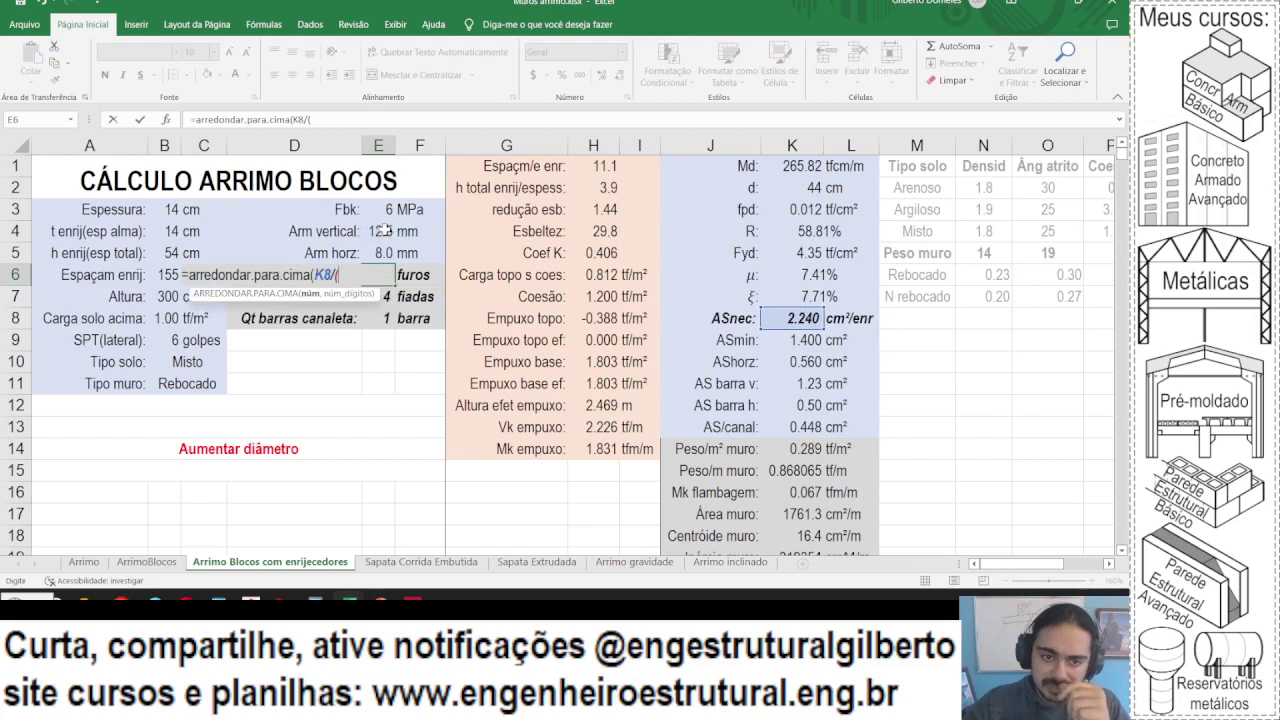
left_click(384, 230)
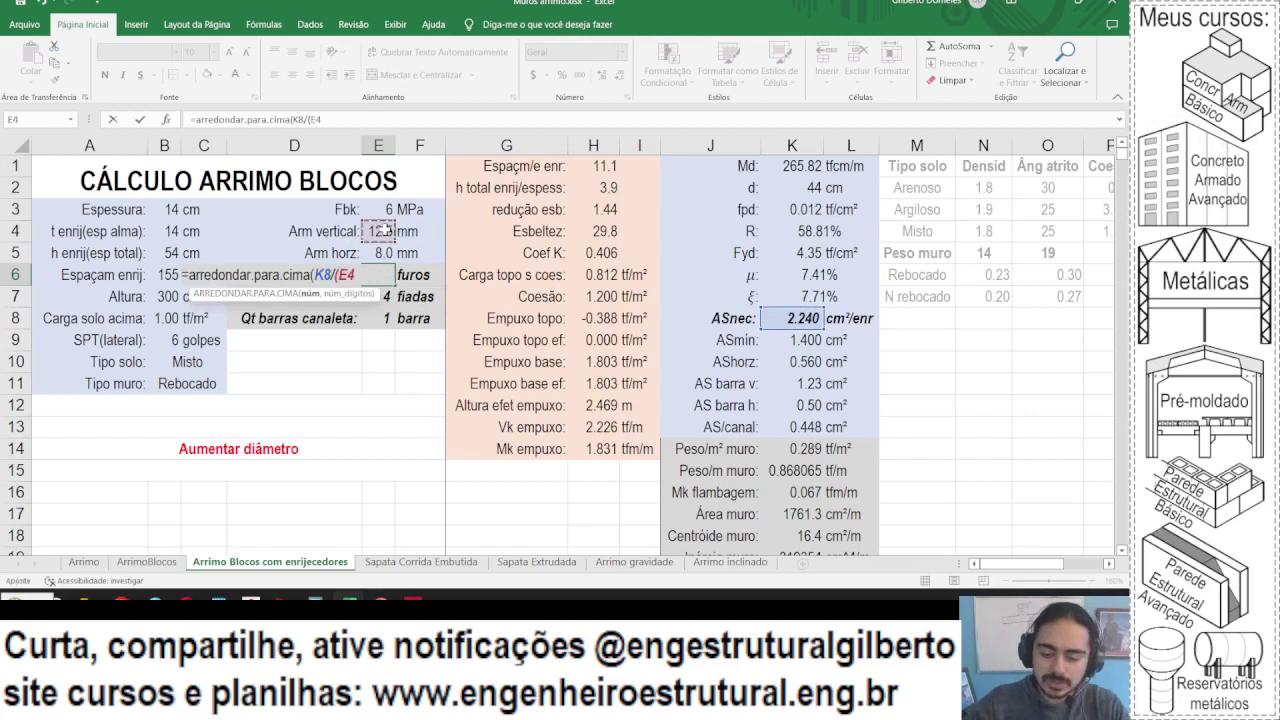
type("^2*pi()/400")
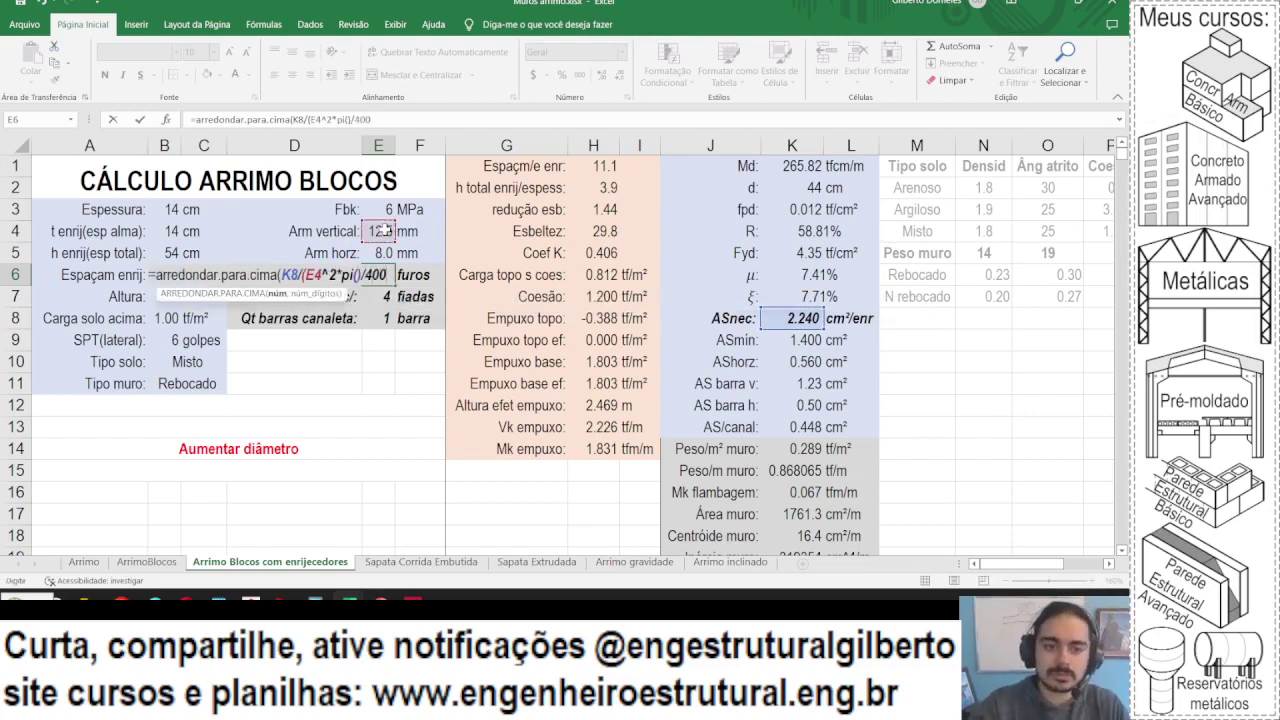
type("),")
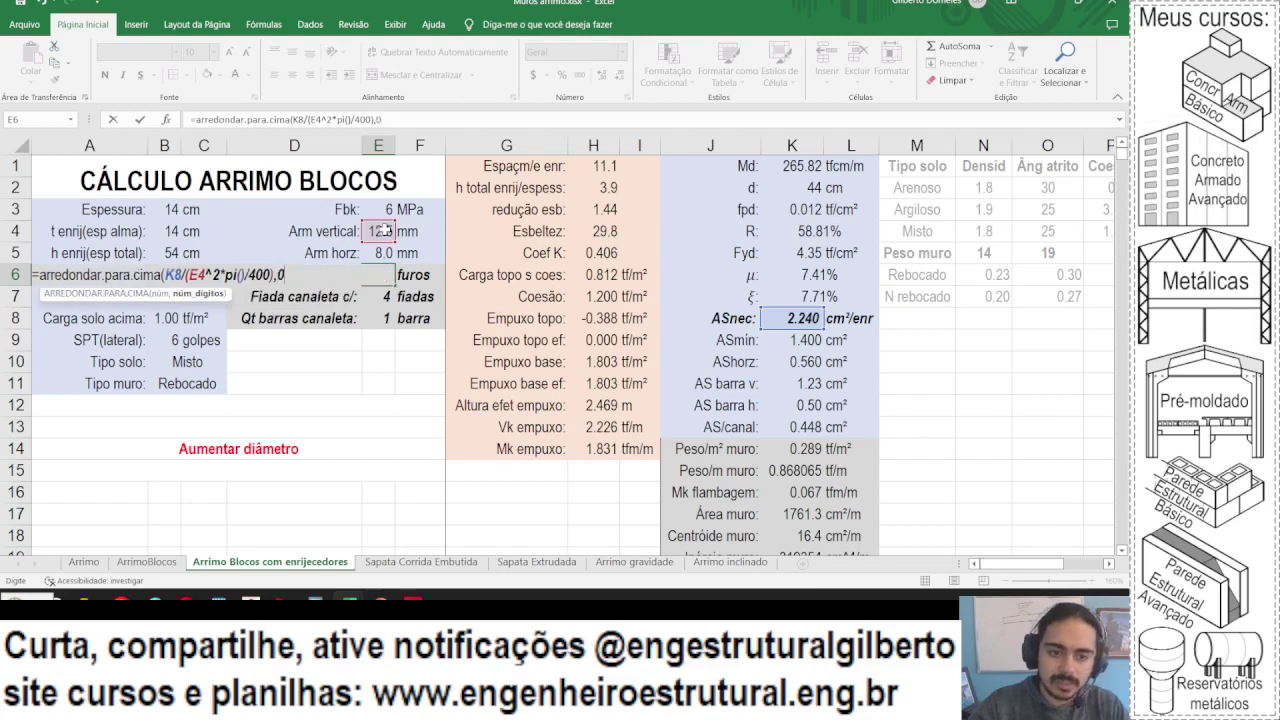
type("0)")
key("Return")
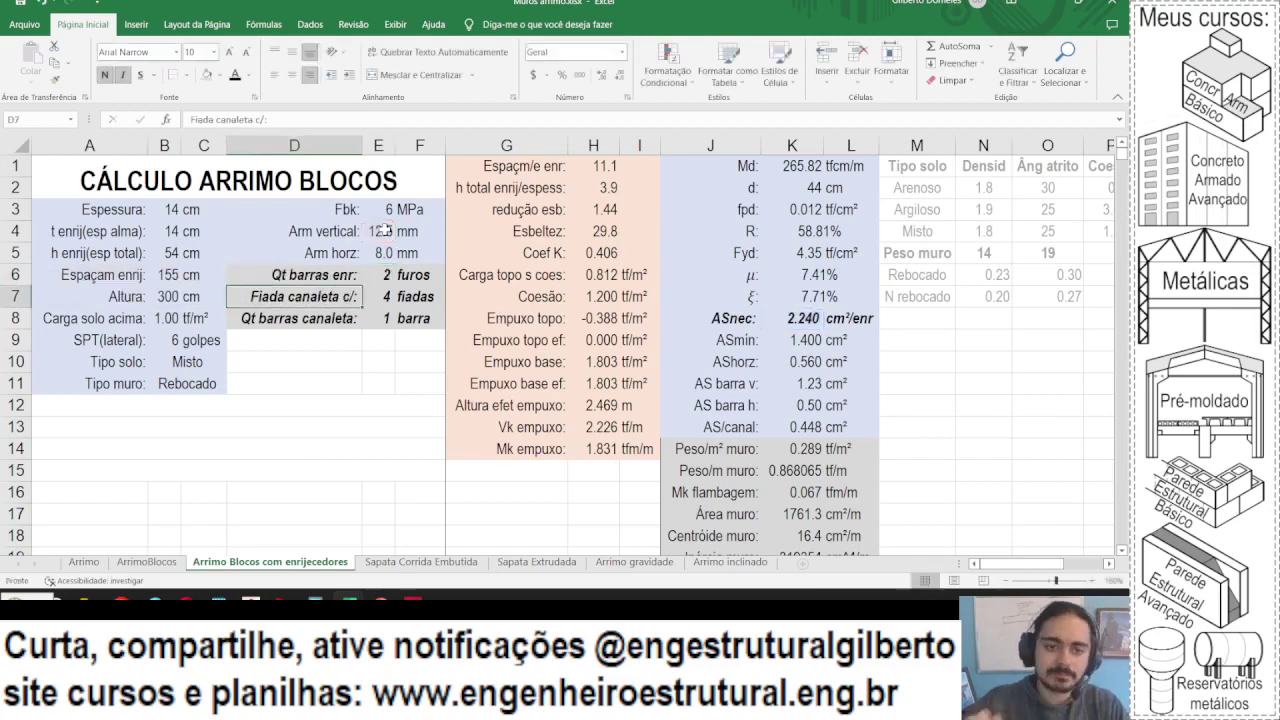
- Change the unit label beside Qt barras enr in F6 to "barras"
left_click(419, 274)
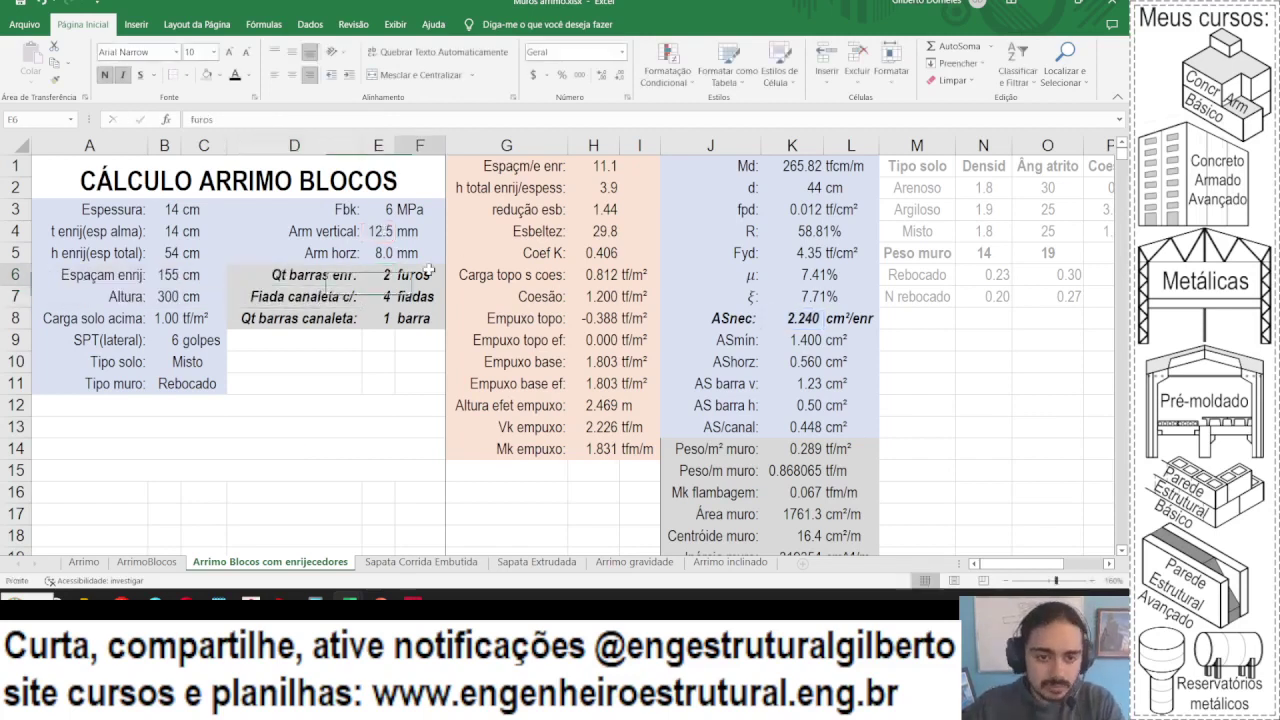
type("barras")
key("Return")
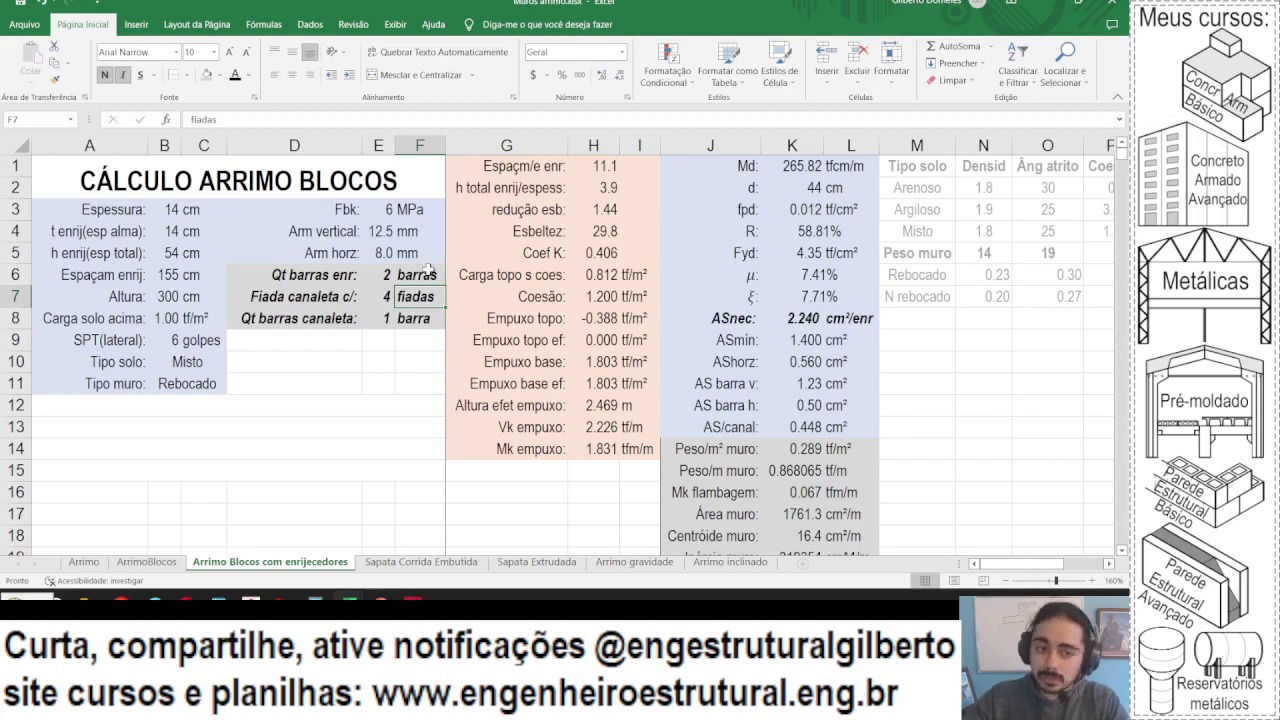
left_click(946, 596)
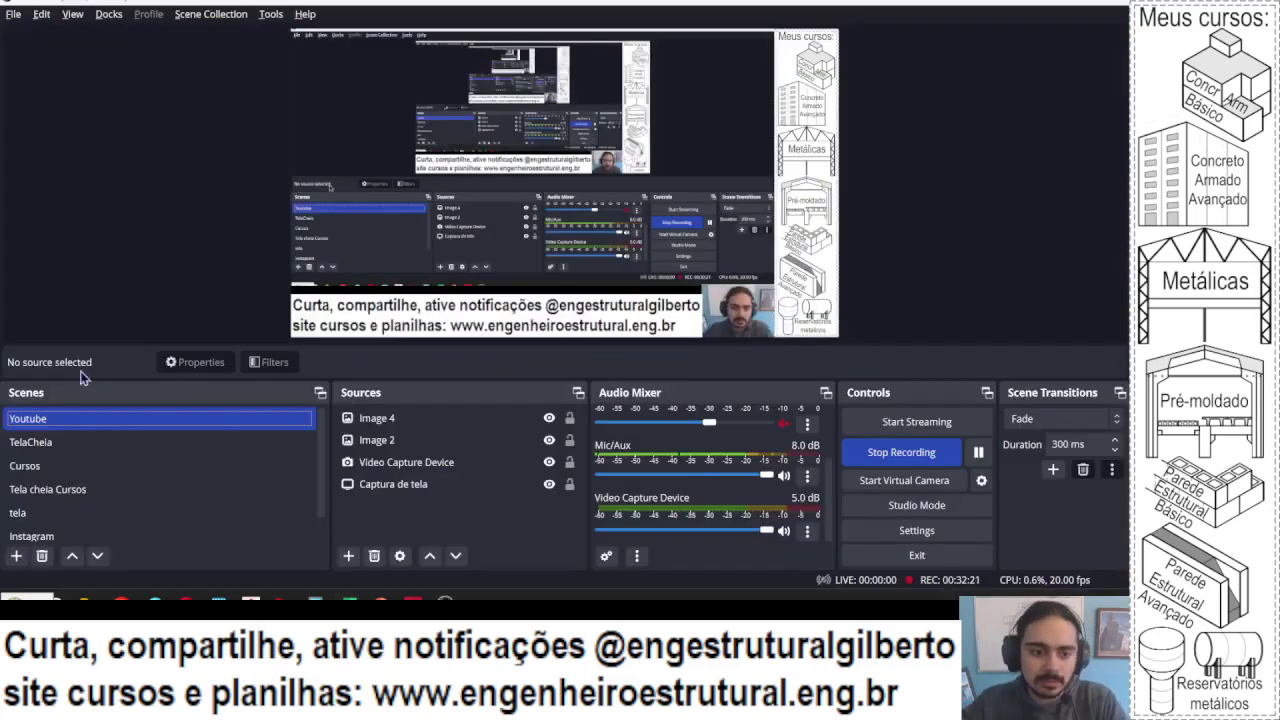
left_click(40, 440)
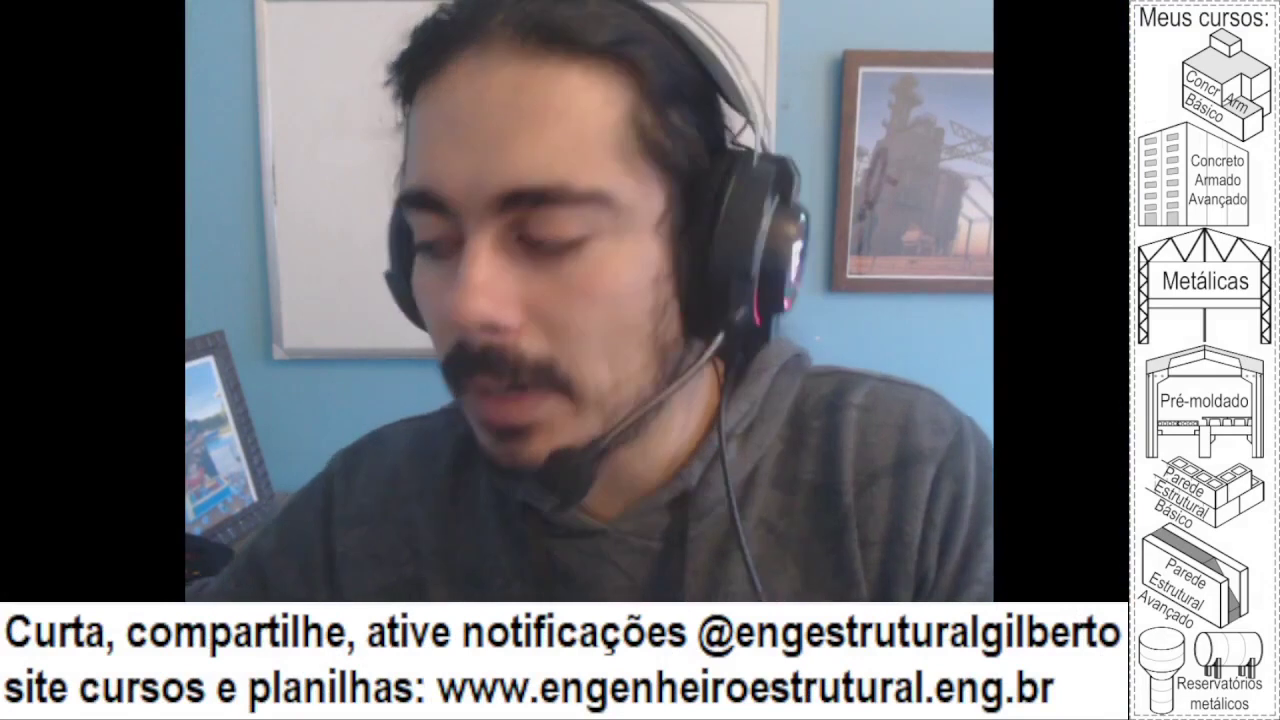
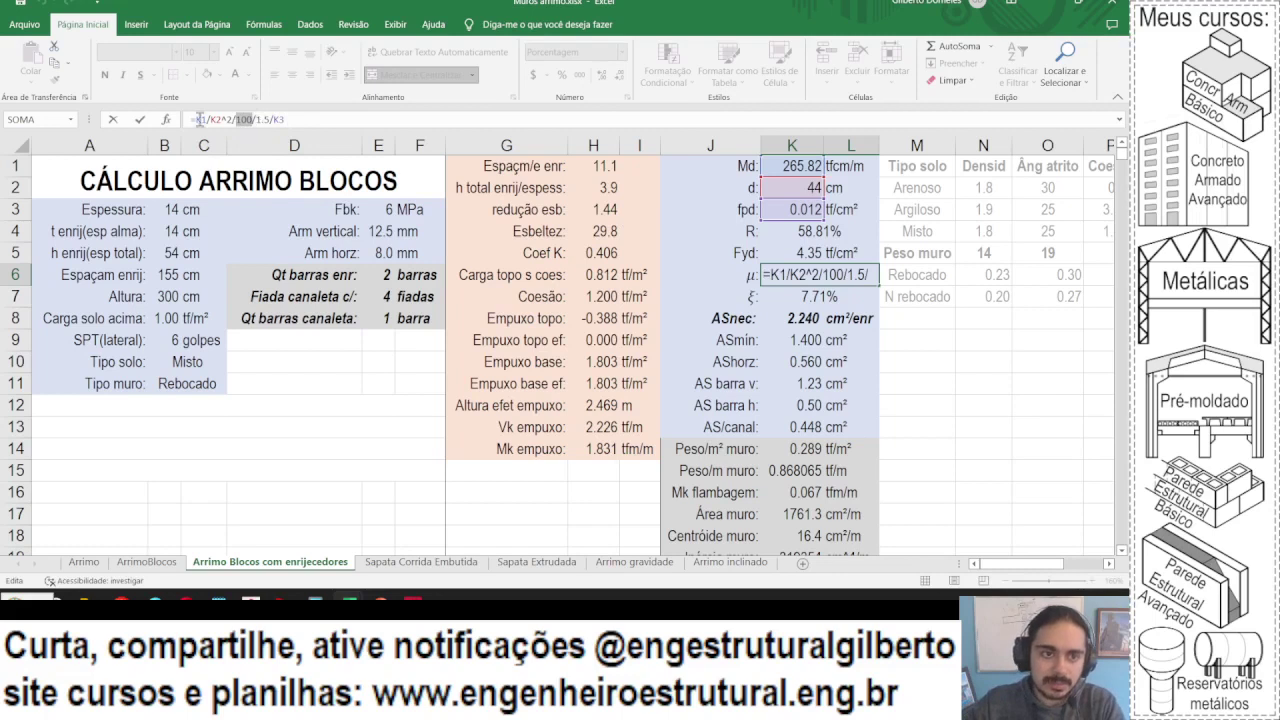
- Multiply the K1 term of the μ formula in K6 by the stiffener spacing in B6
left_click(205, 119)
type("*")
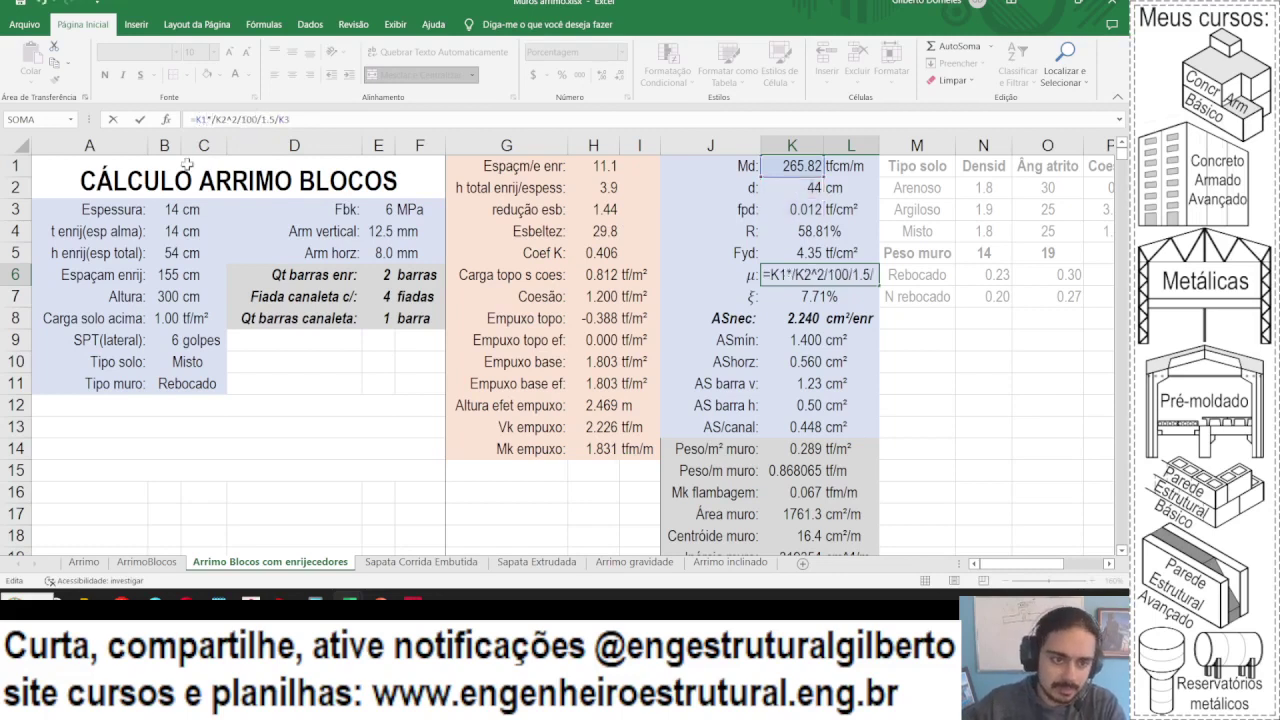
left_click(162, 276)
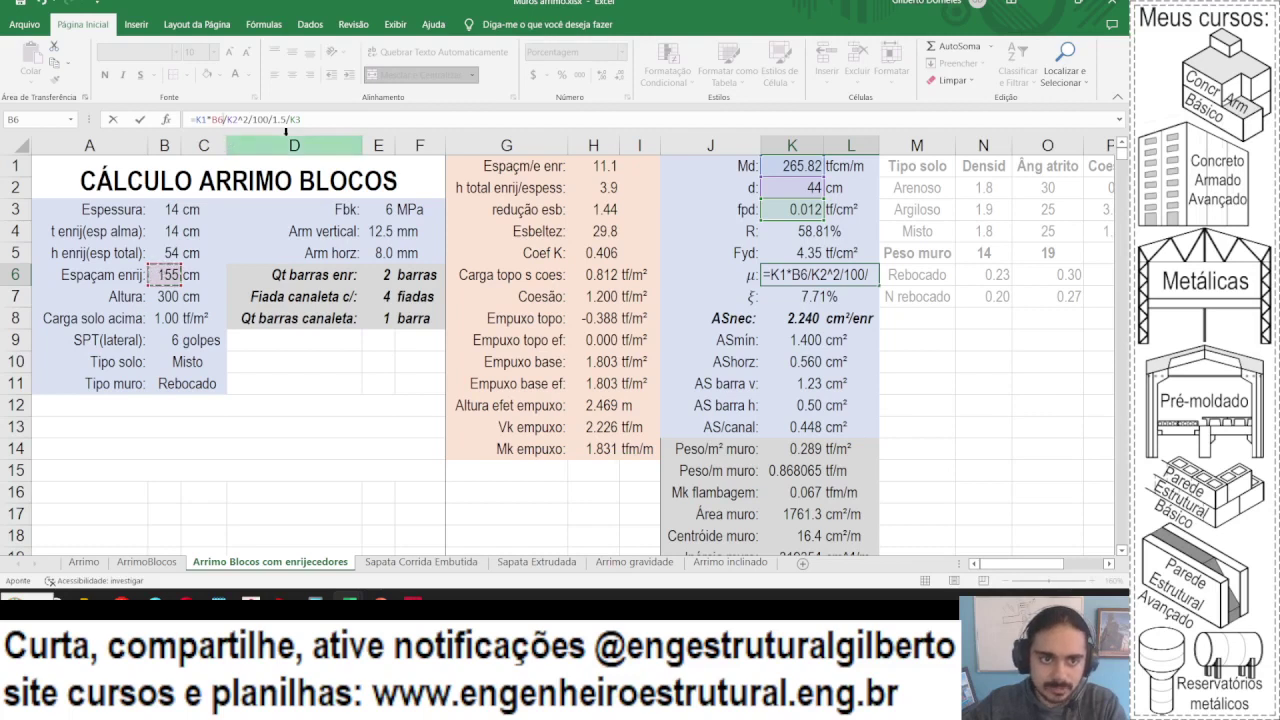
- Append a division by MÍNIMO(B6,12*B3+B4) to the end of the μ formula in K6
left_click(316, 119)
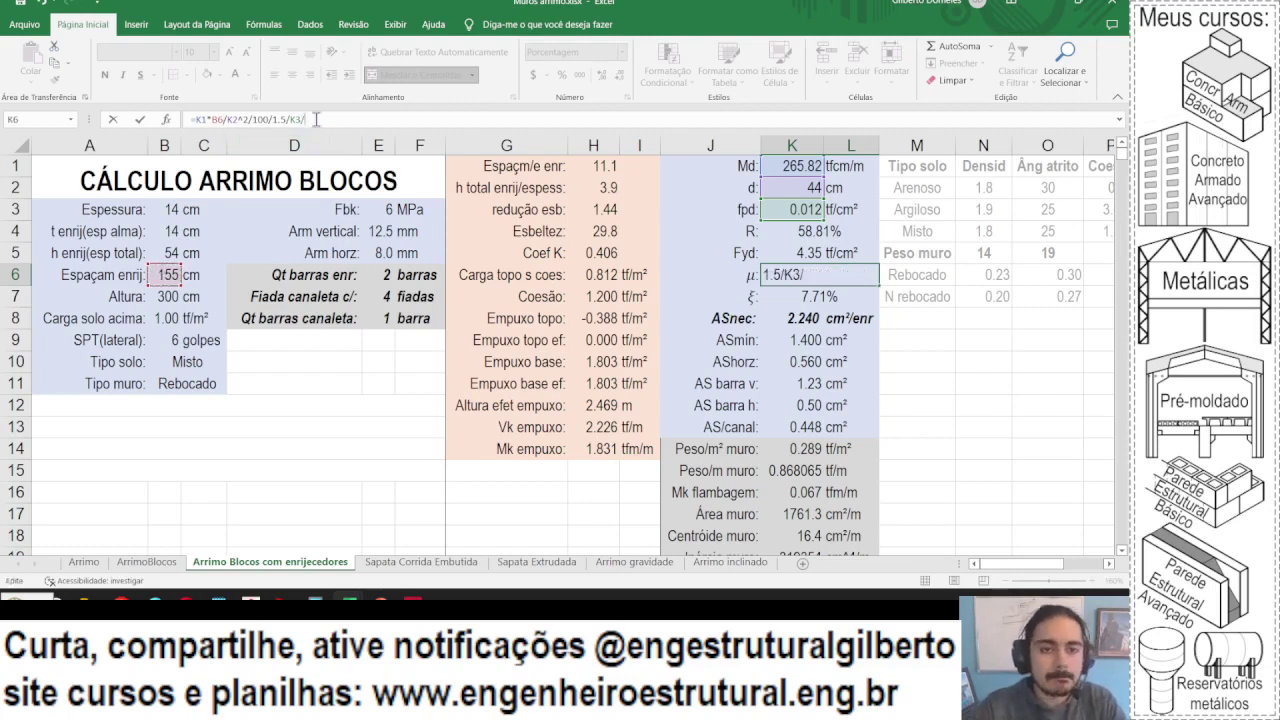
type("/míni")
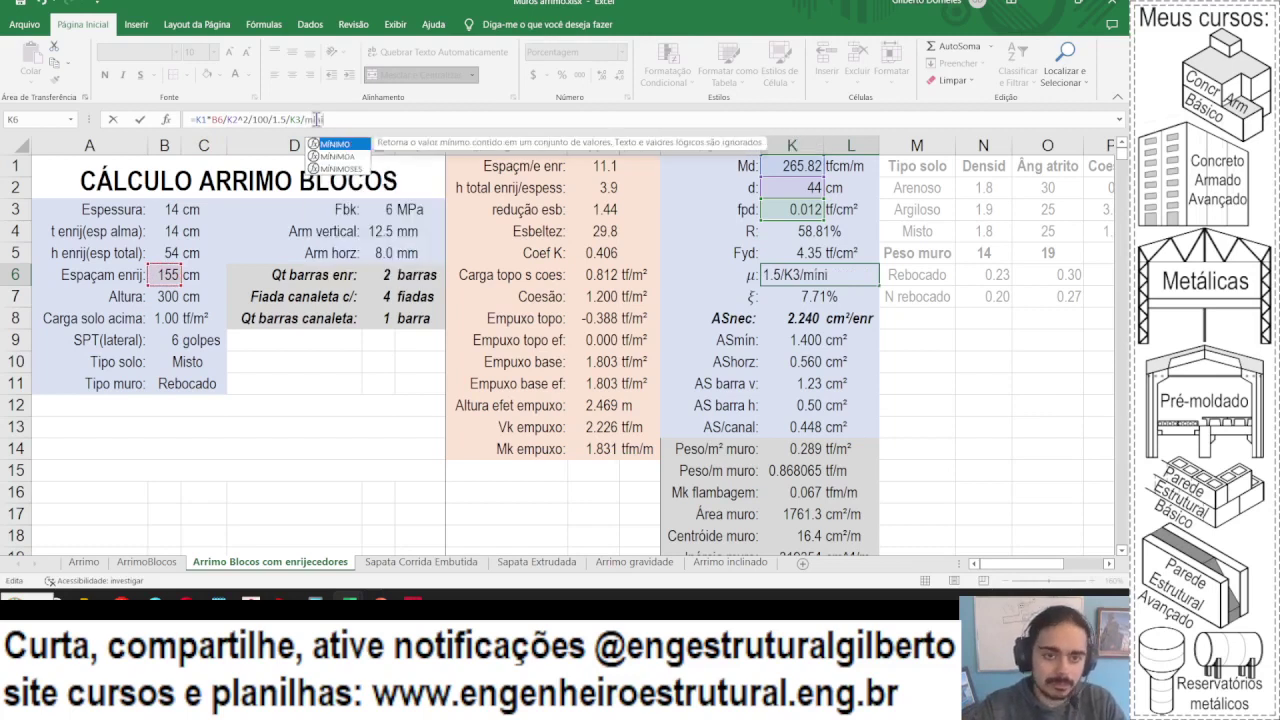
type("mo(")
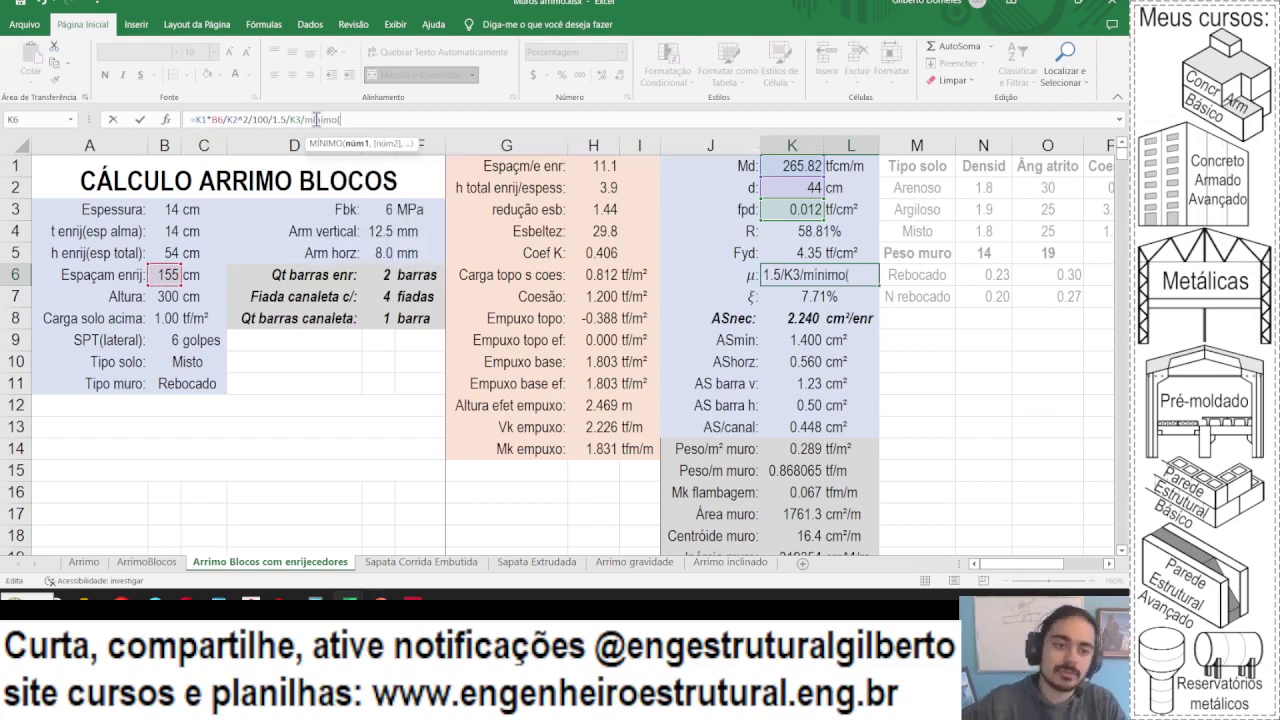
left_click(168, 274)
type(",")
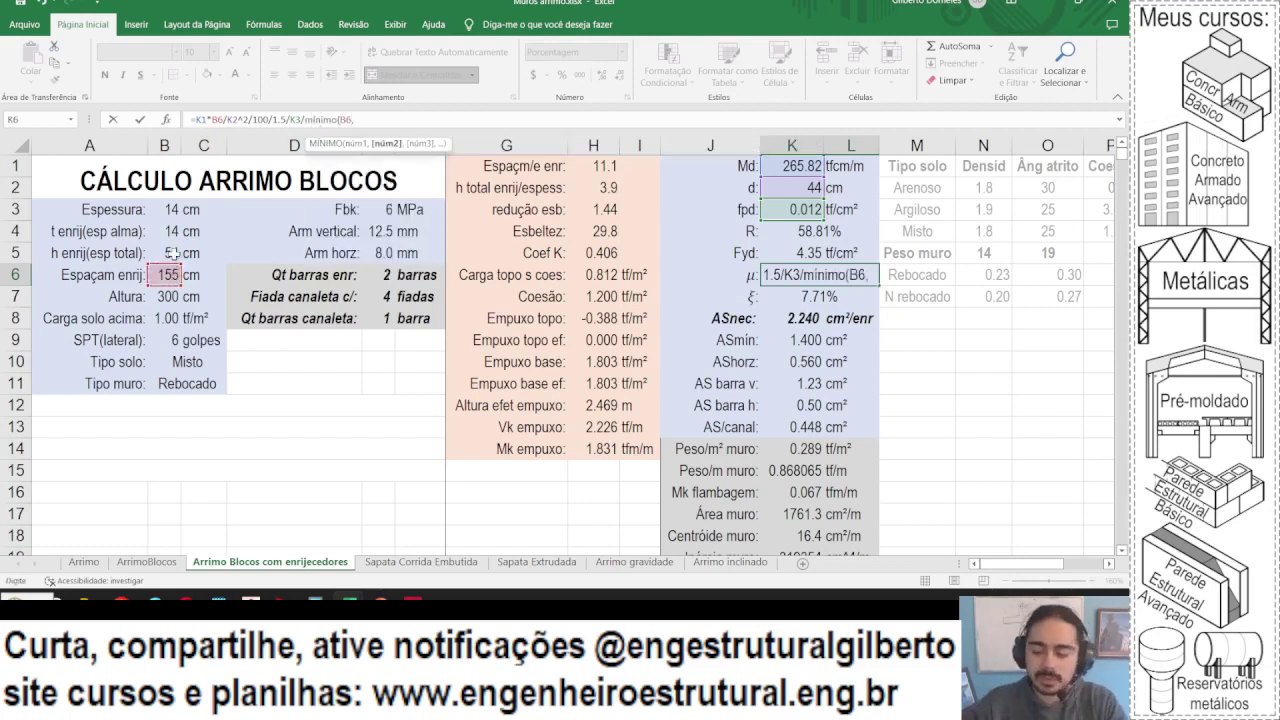
type("12*")
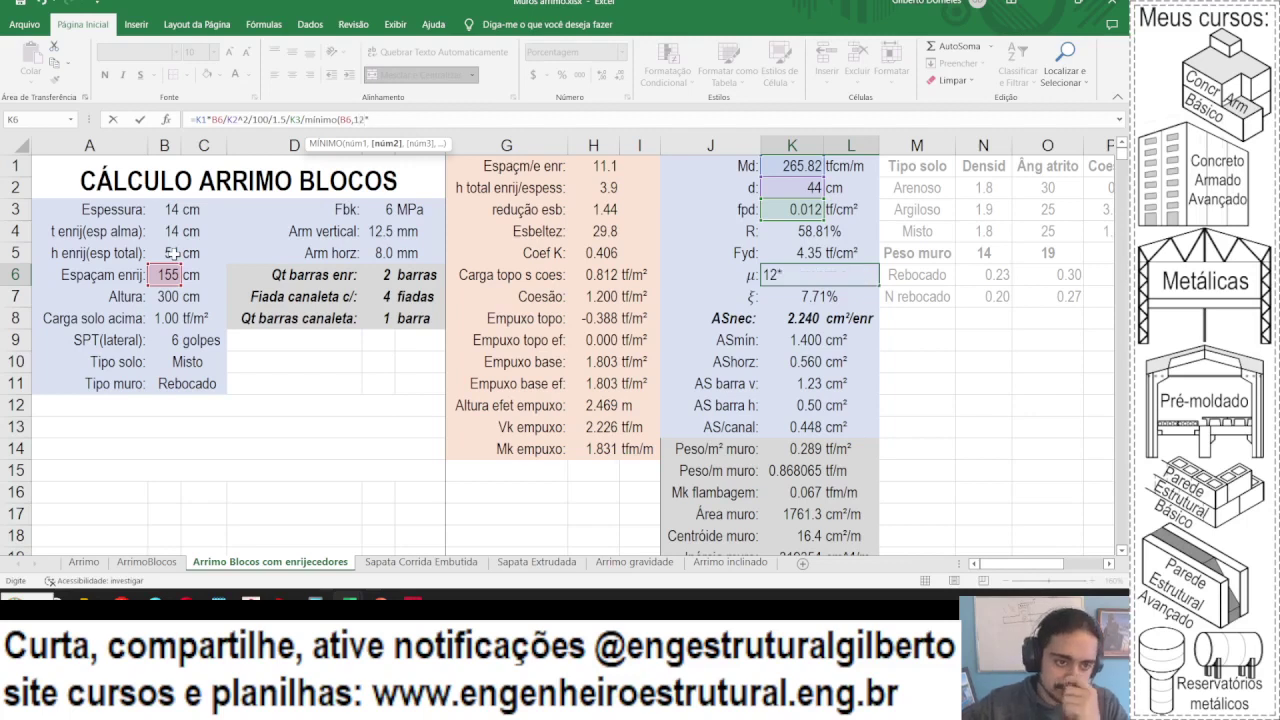
left_click(165, 209)
type("+")
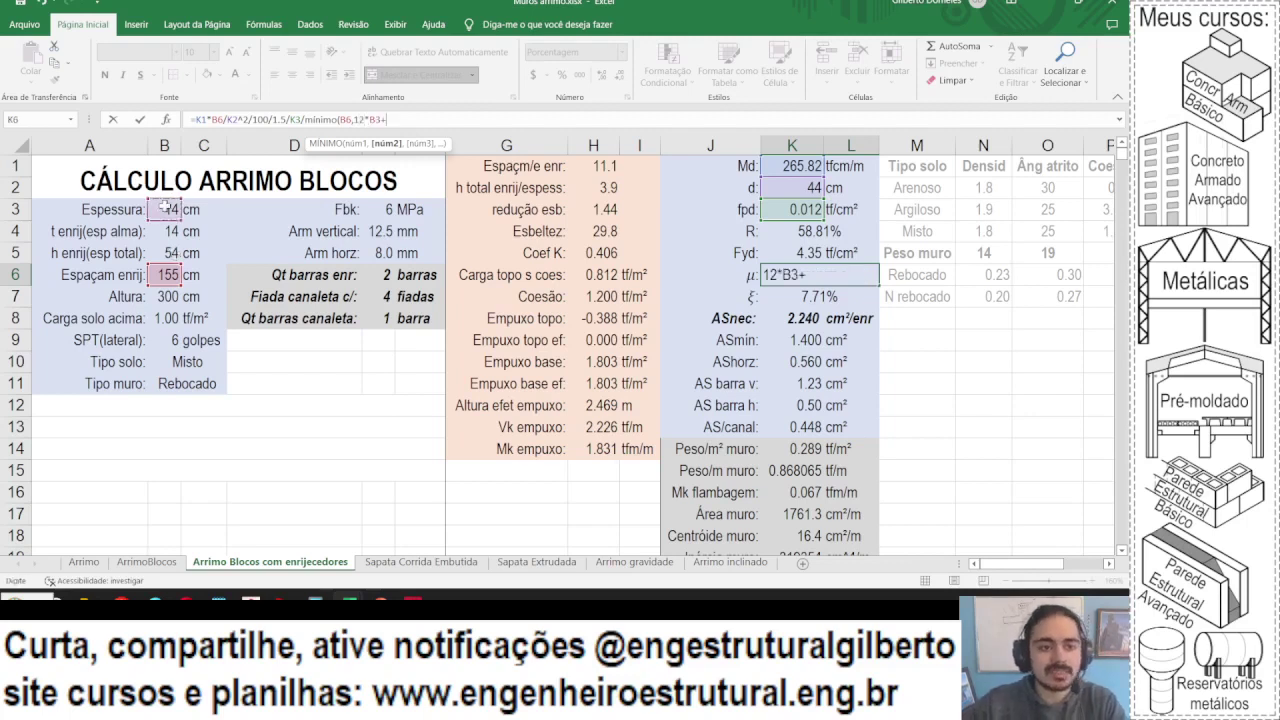
left_click(160, 231)
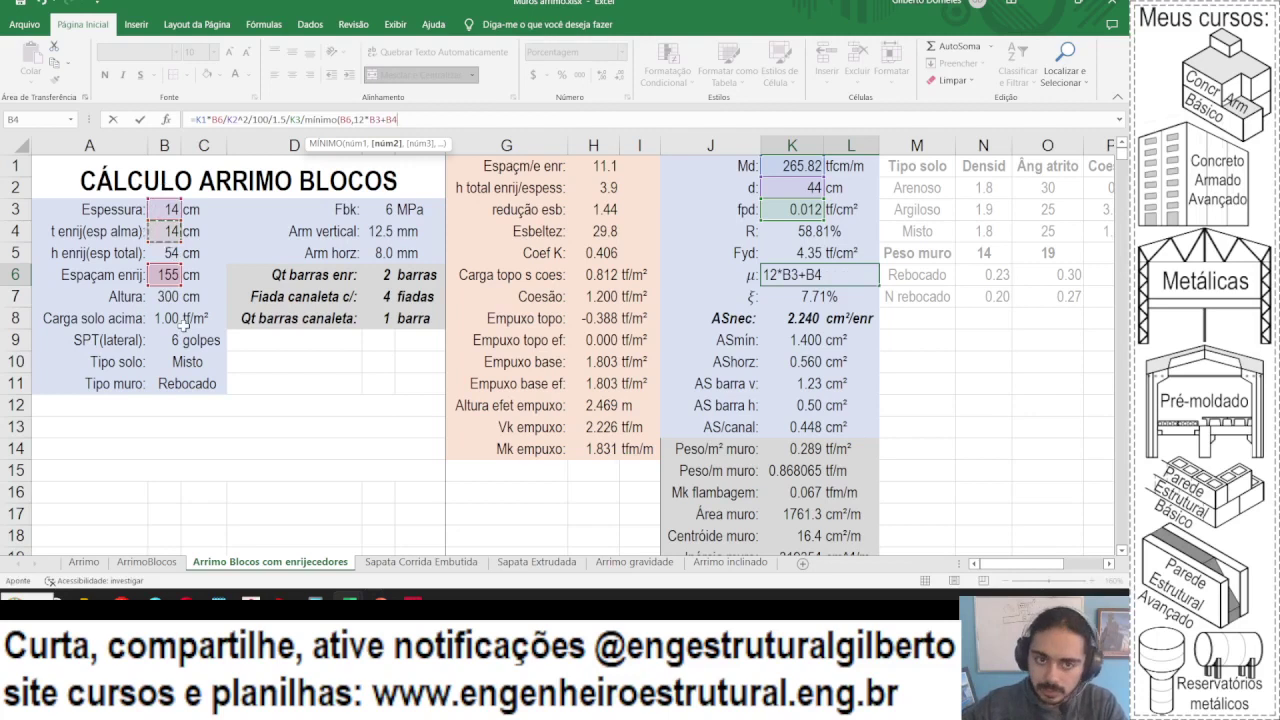
type(")")
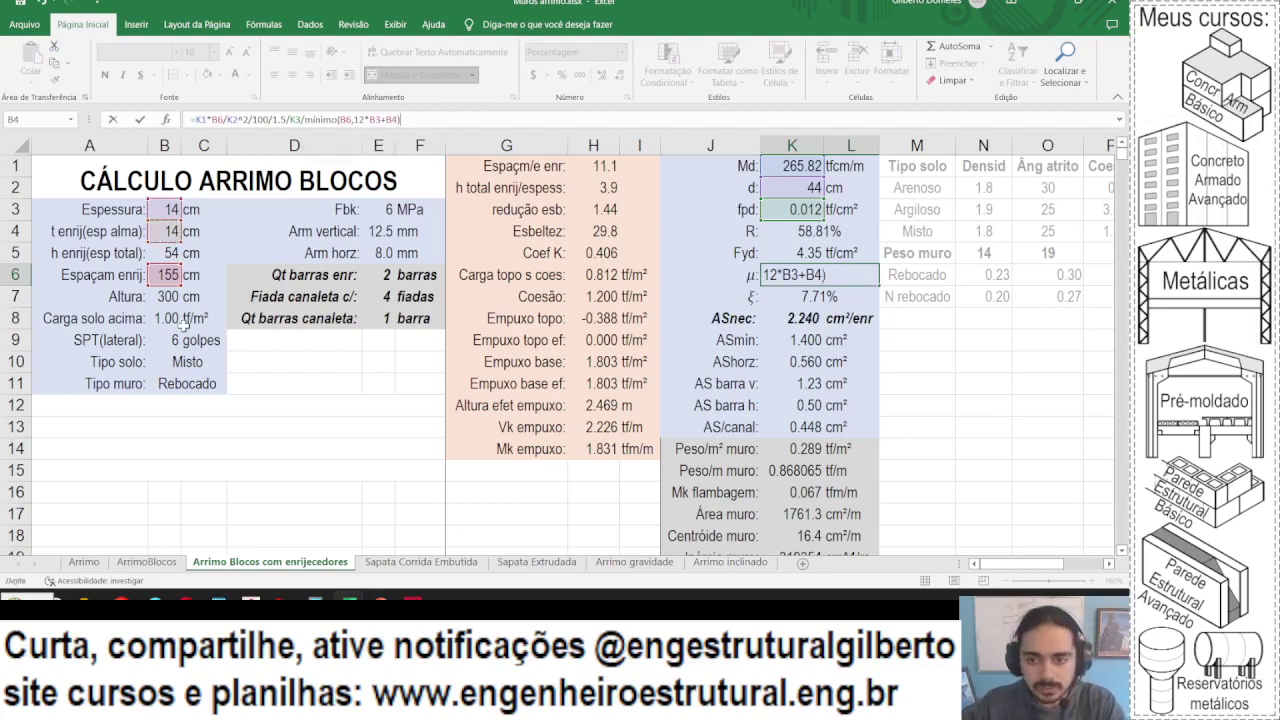
key("Return")
key("Up")
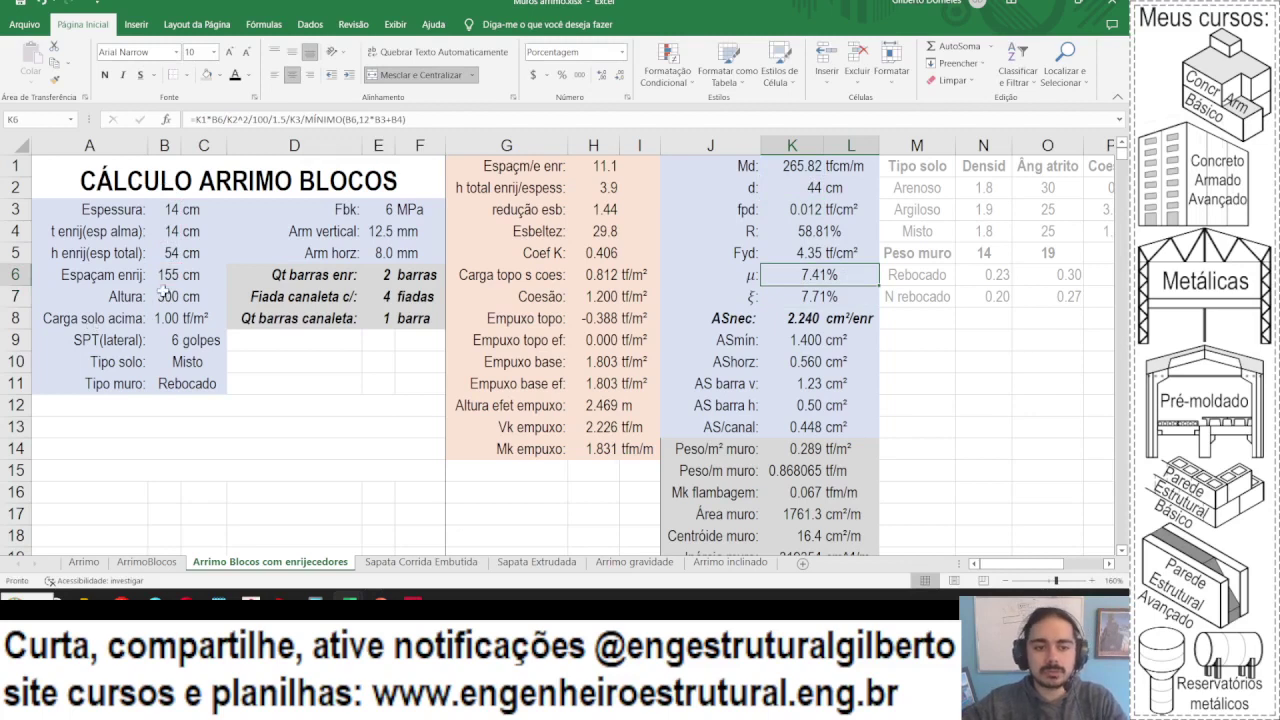
- Try a stiffener spacing (Espaçam enrij) of 195 cm and compare the results with the previous spacing
left_click(167, 276)
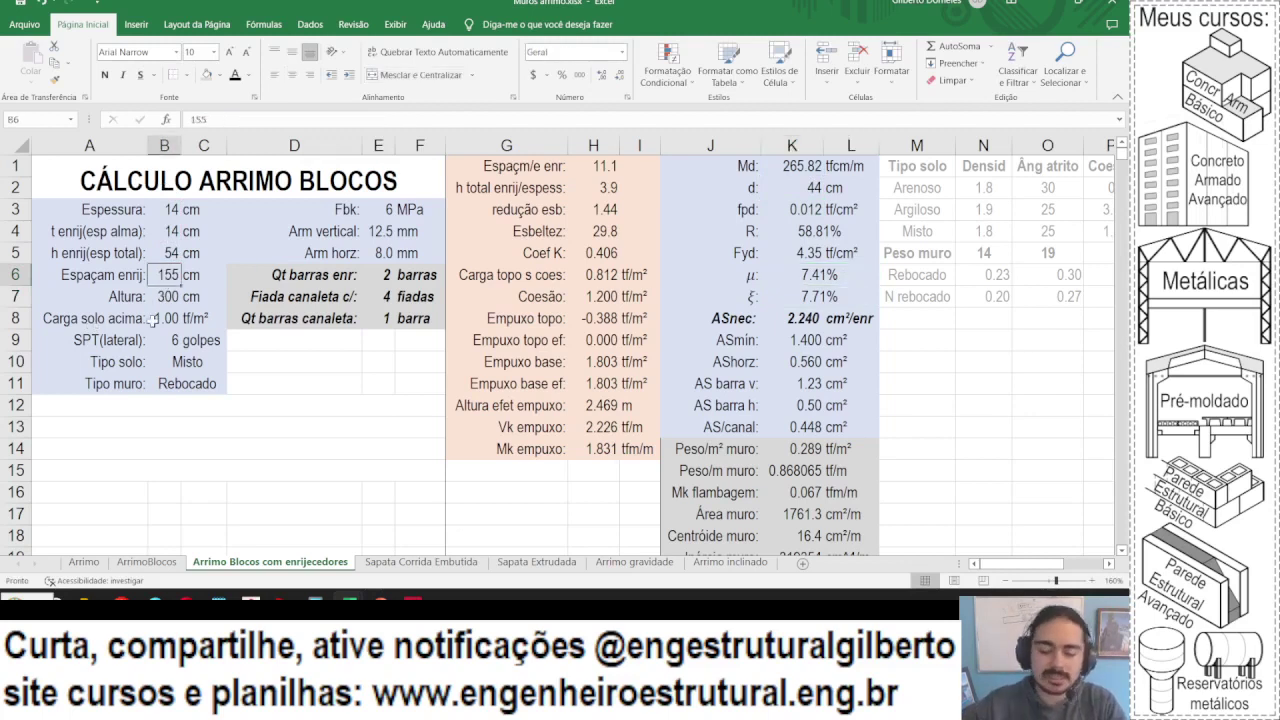
type("195")
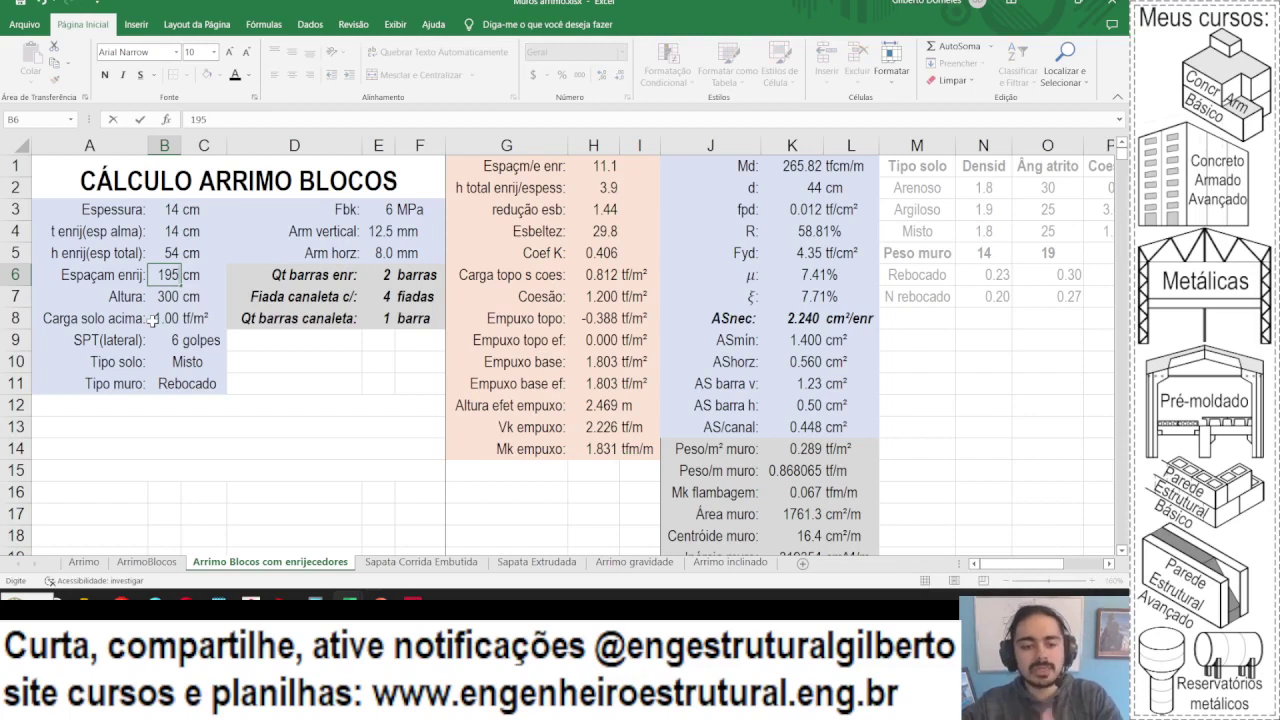
key("Return")
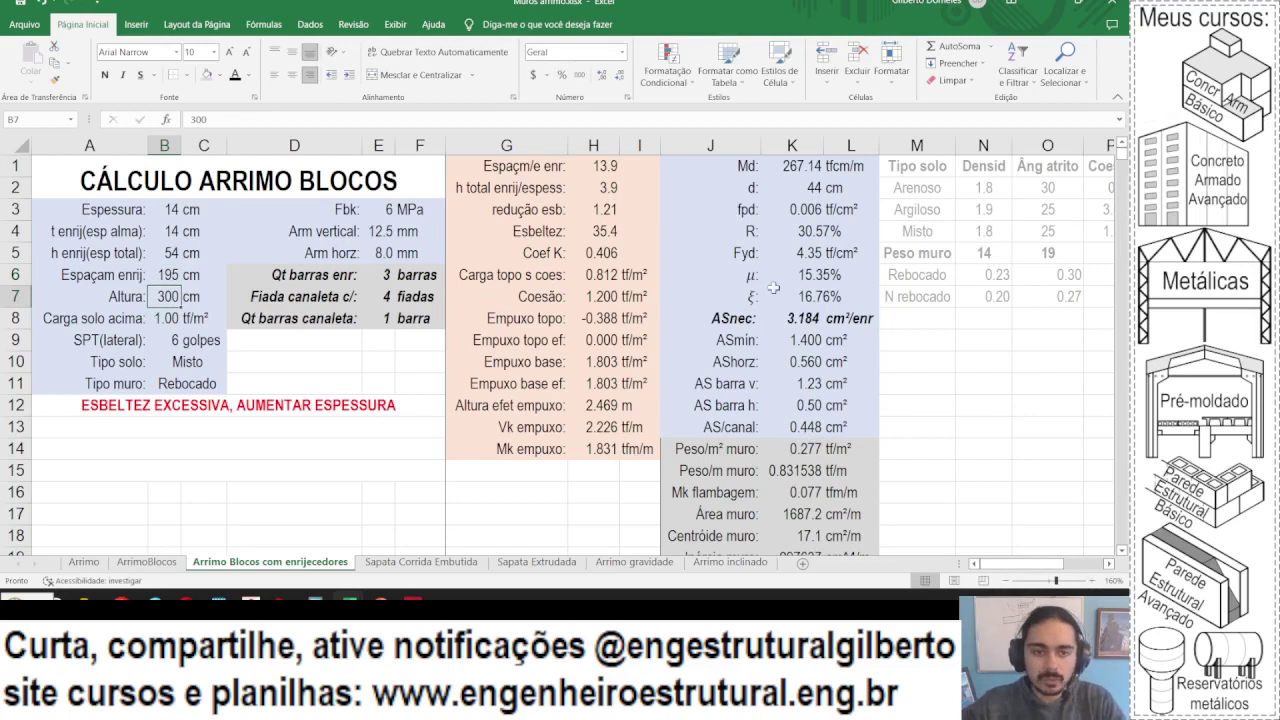
key("ctrl+z")
key("ctrl+y")
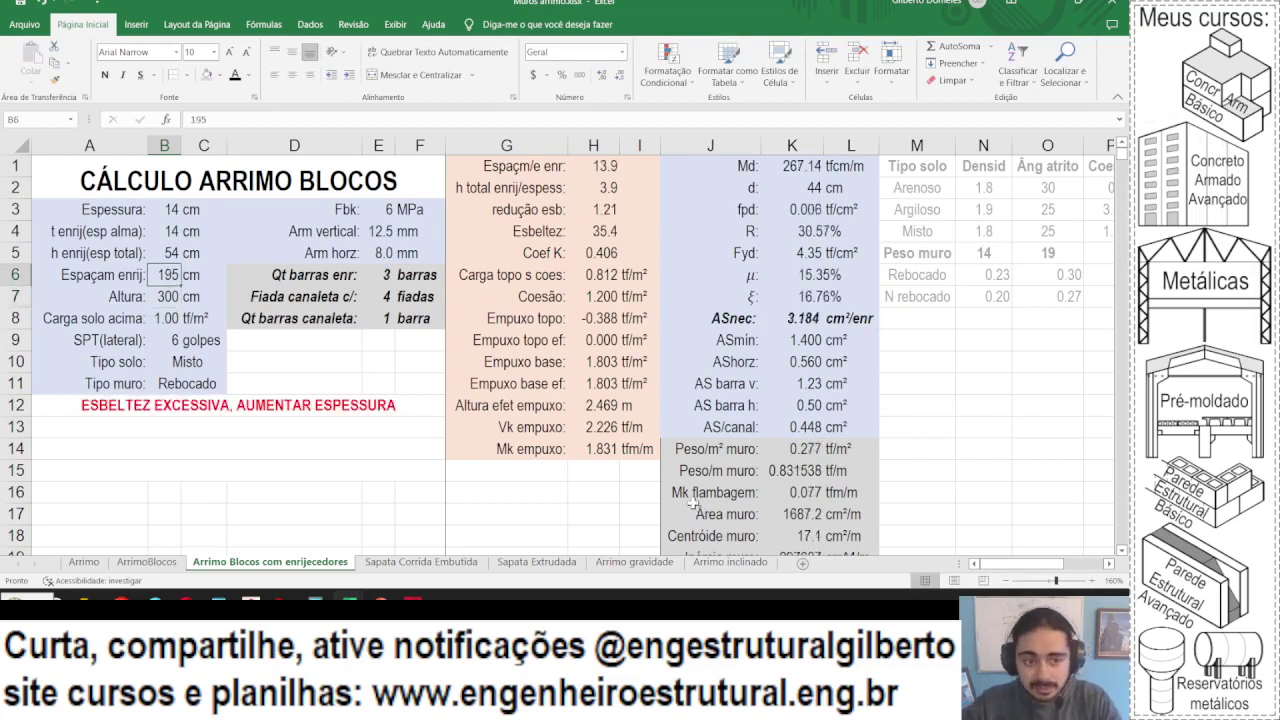
key("ctrl+z")
- Review the μ formula in K6, and multiply the ASnec formula in K8 by the stiffener spacing in B6
left_click(836, 275)
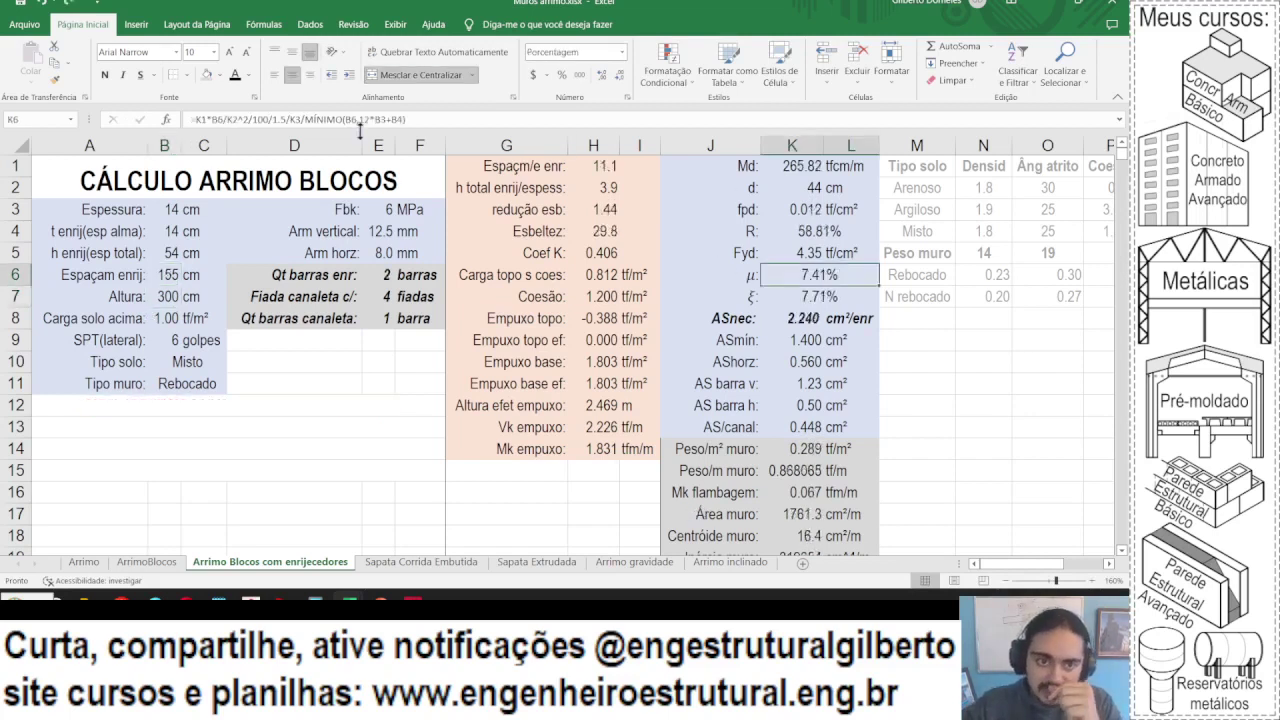
left_click(792, 320)
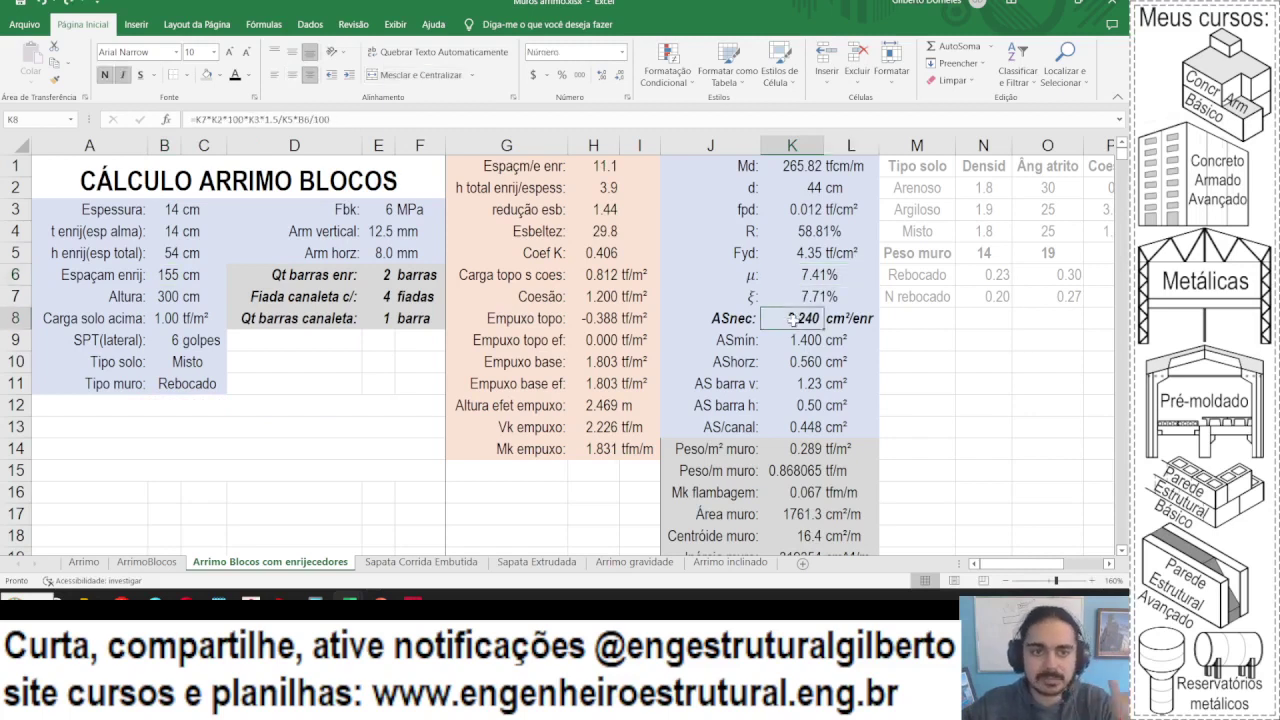
left_click(224, 124)
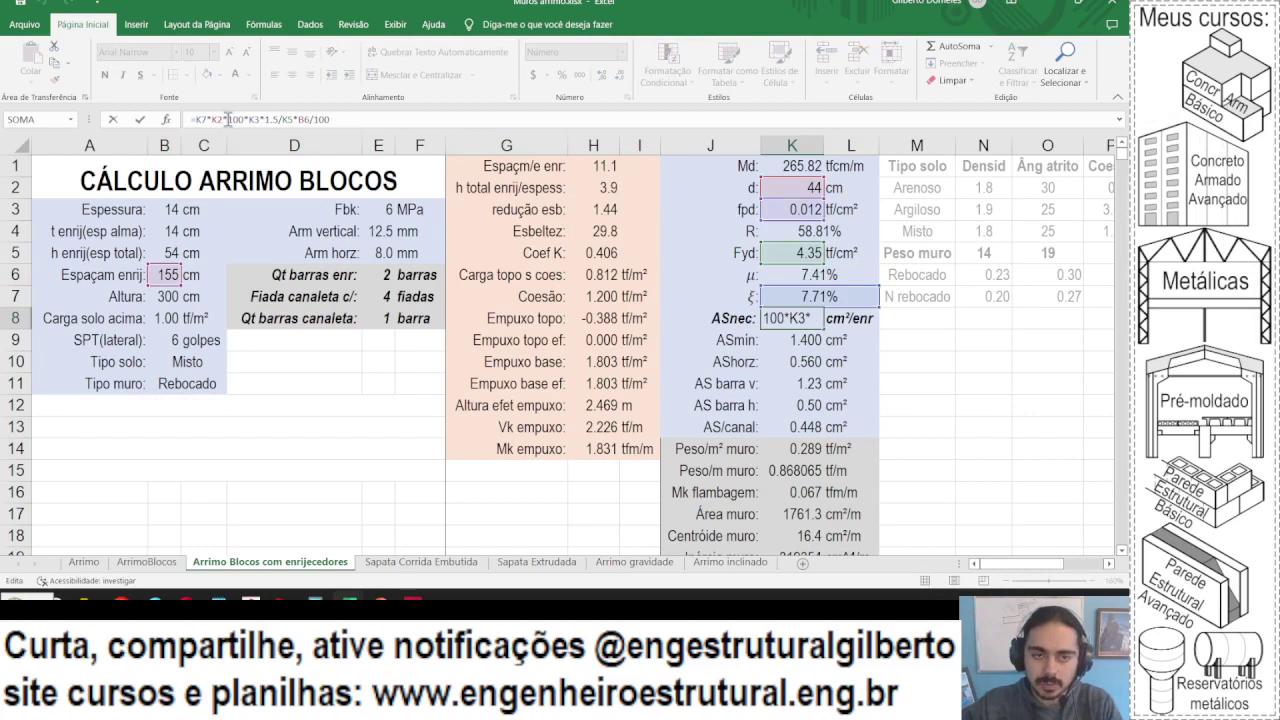
left_click(357, 119)
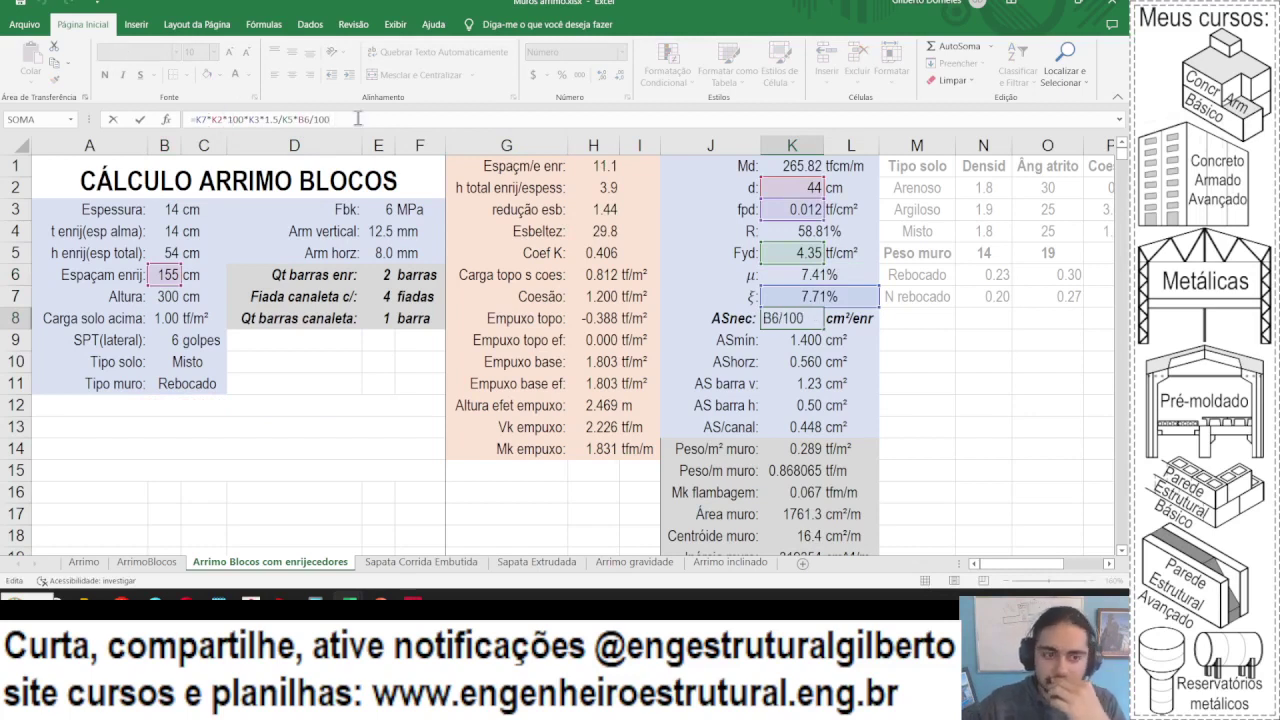
left_click(165, 274)
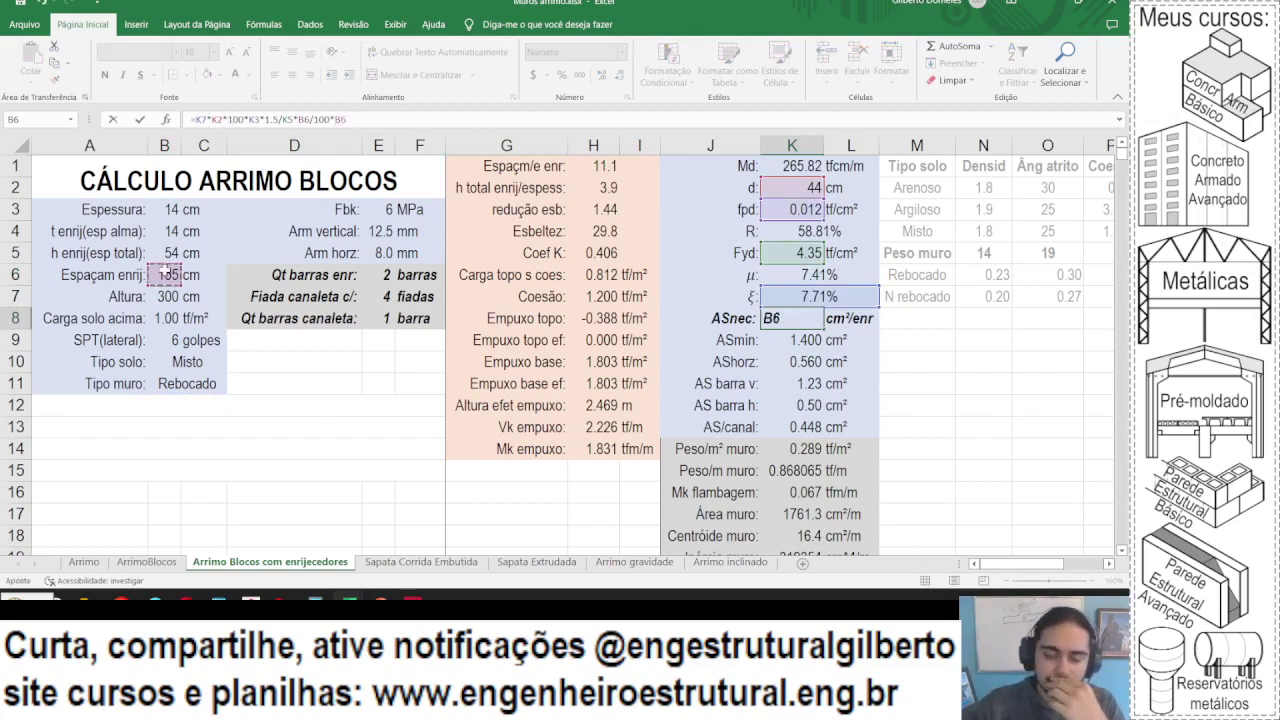
- Complete the ASnec formula in K8 with a division by MÍNIMO(B6,12*B3+B4)
type("/minimo(")
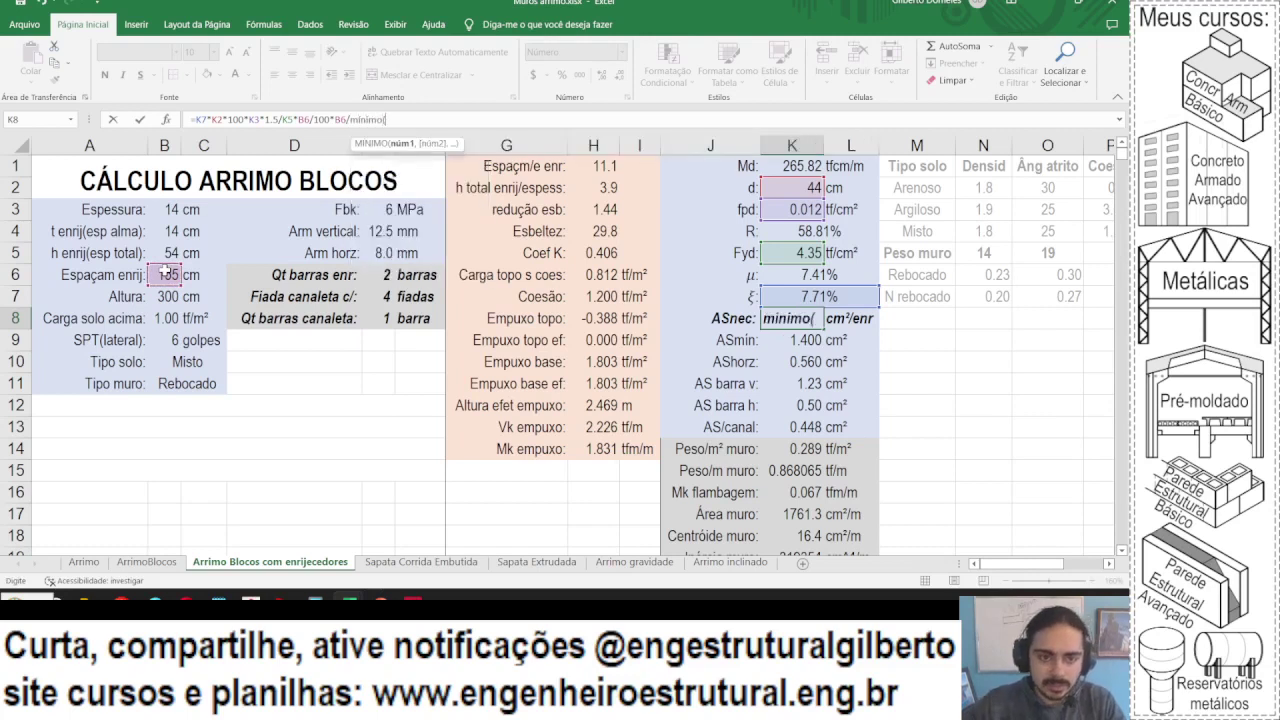
left_click(165, 274)
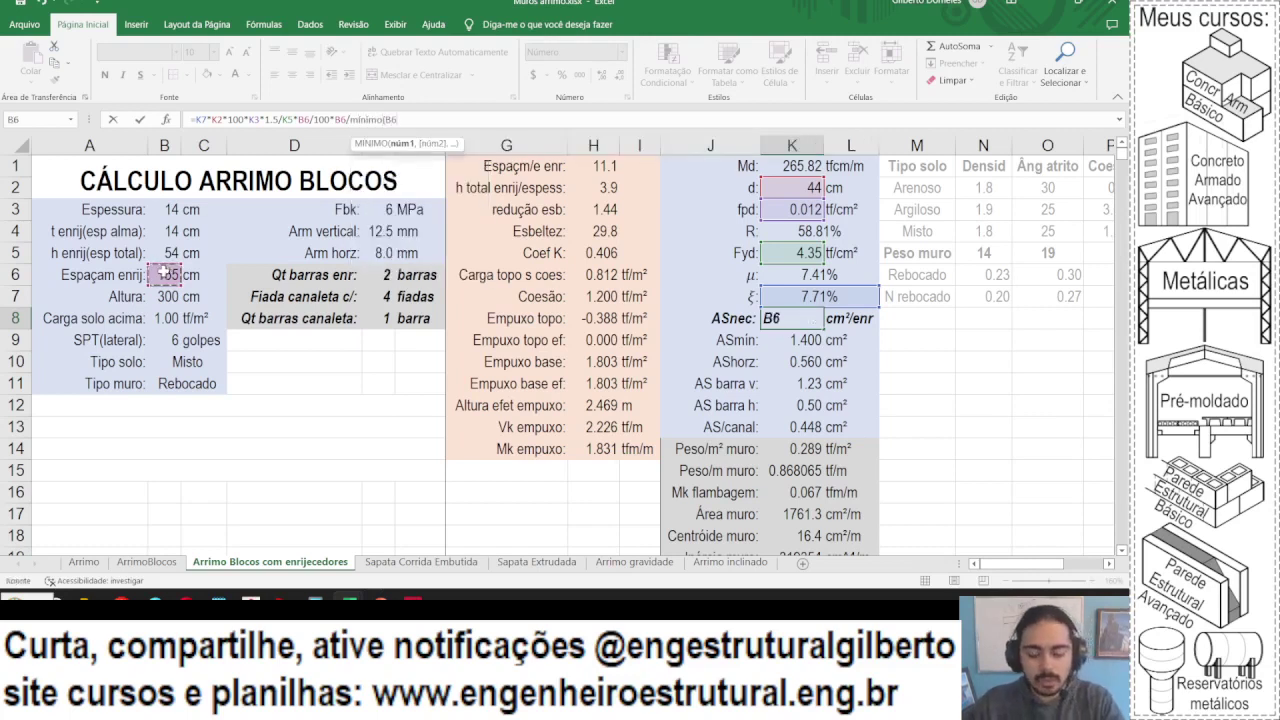
type(",")
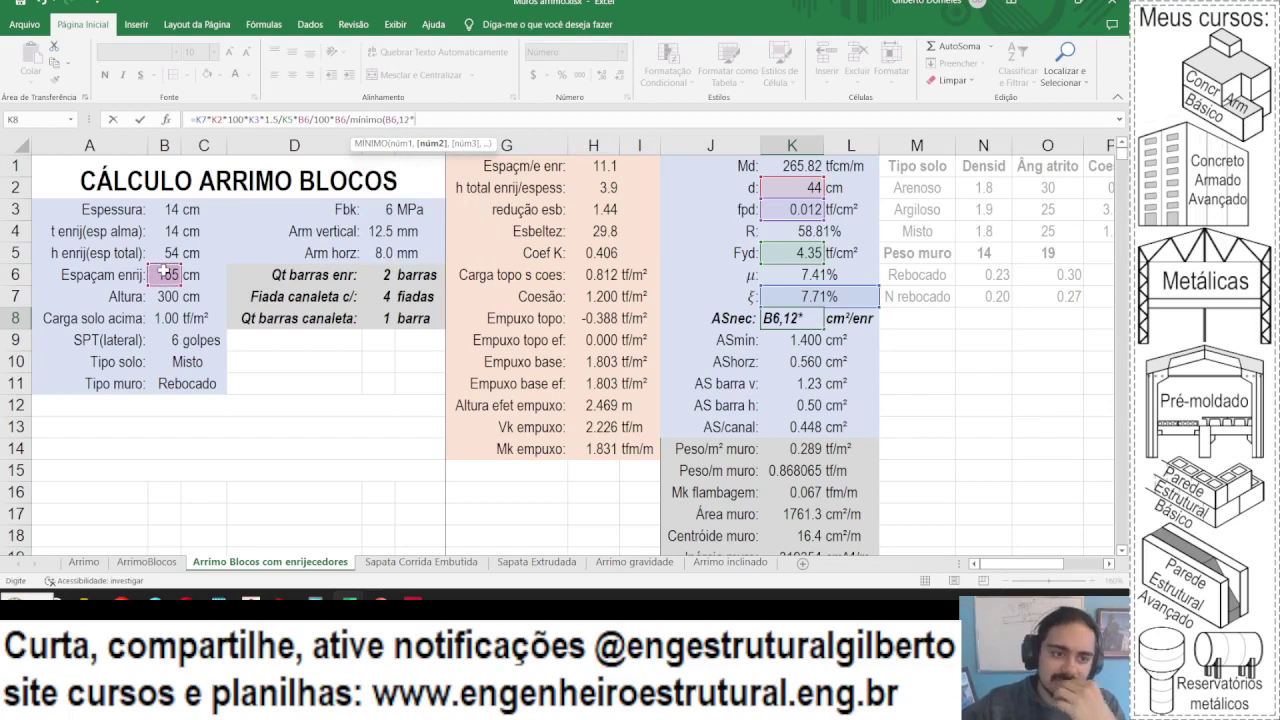
type("12*")
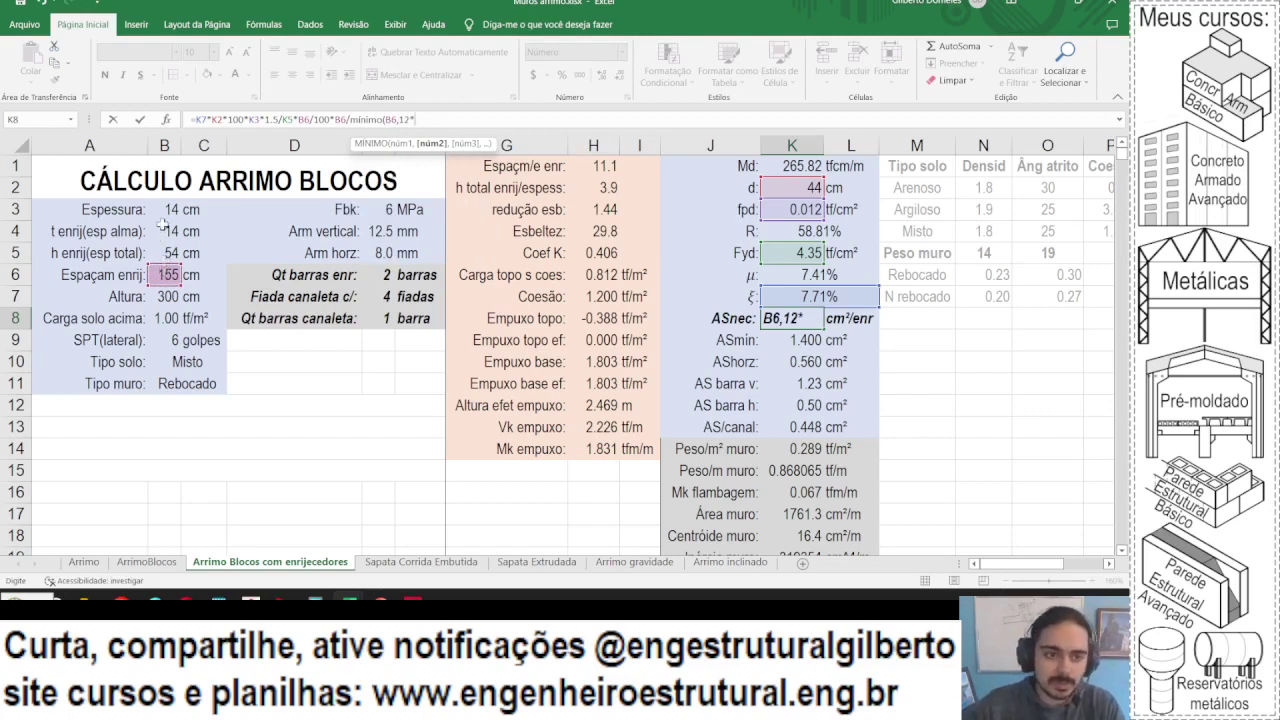
left_click(163, 210)
type("+")
left_click(165, 231)
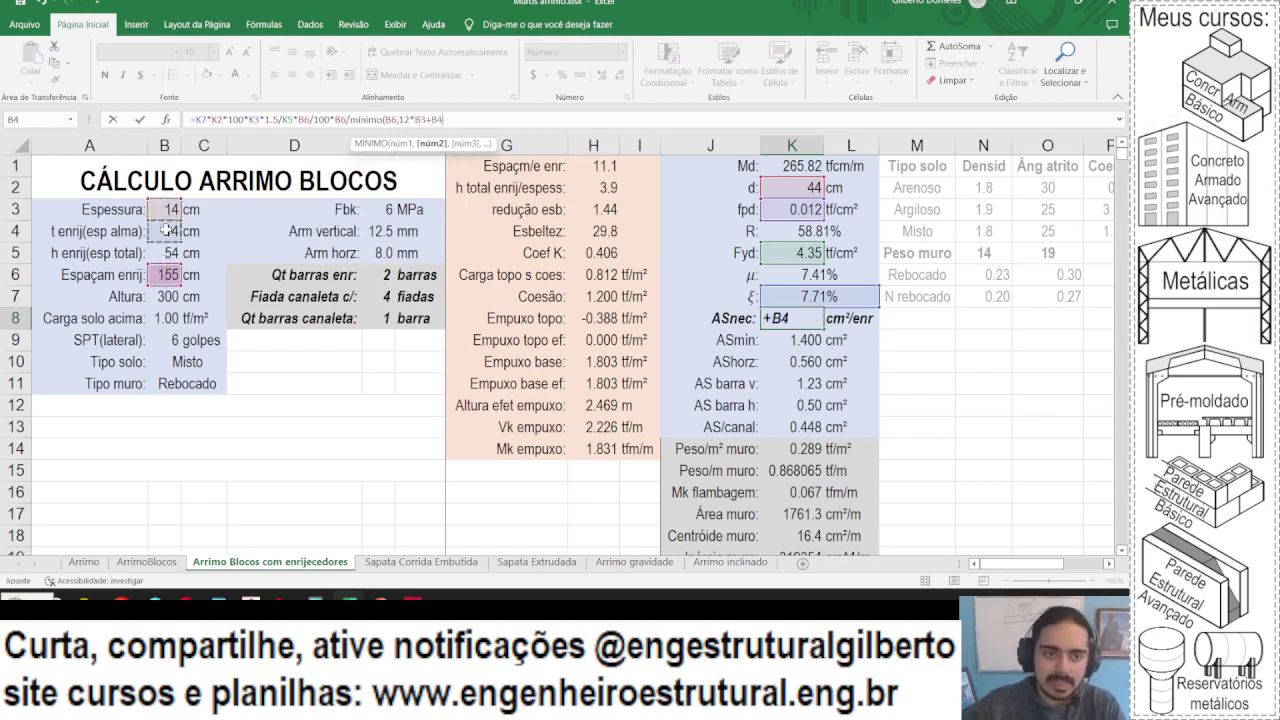
type(")")
key("ctrl+Return")
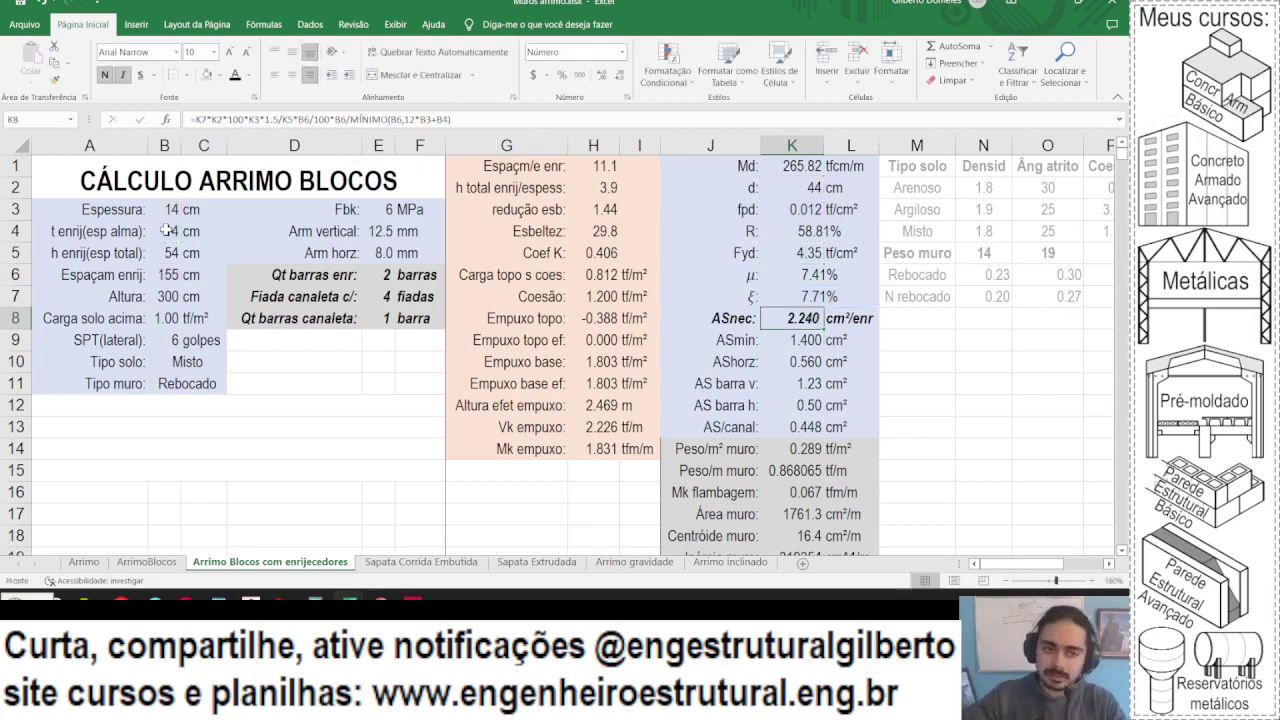
- Compare the effective flange width rule on the MOMENTO slide in PowerPoint with the μ formula in K6 of the Excel sheet
key("alt+Tab")
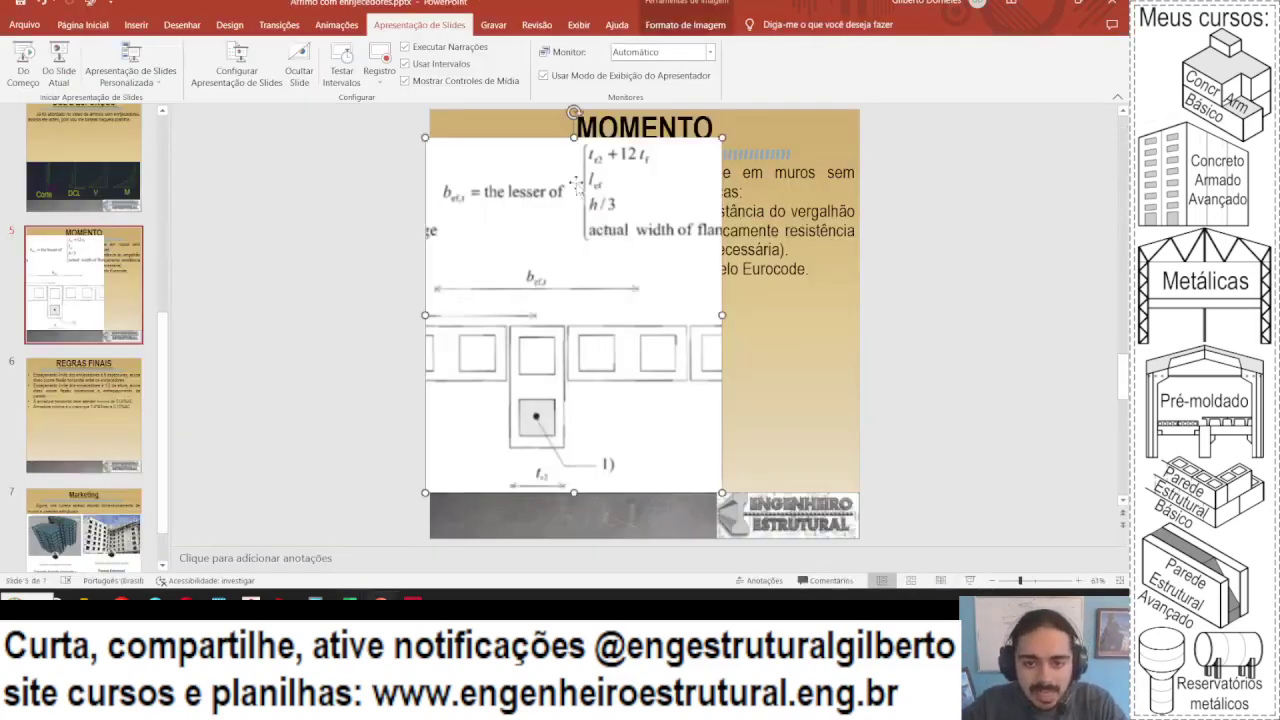
key("alt+Tab")
key("alt+Tab")
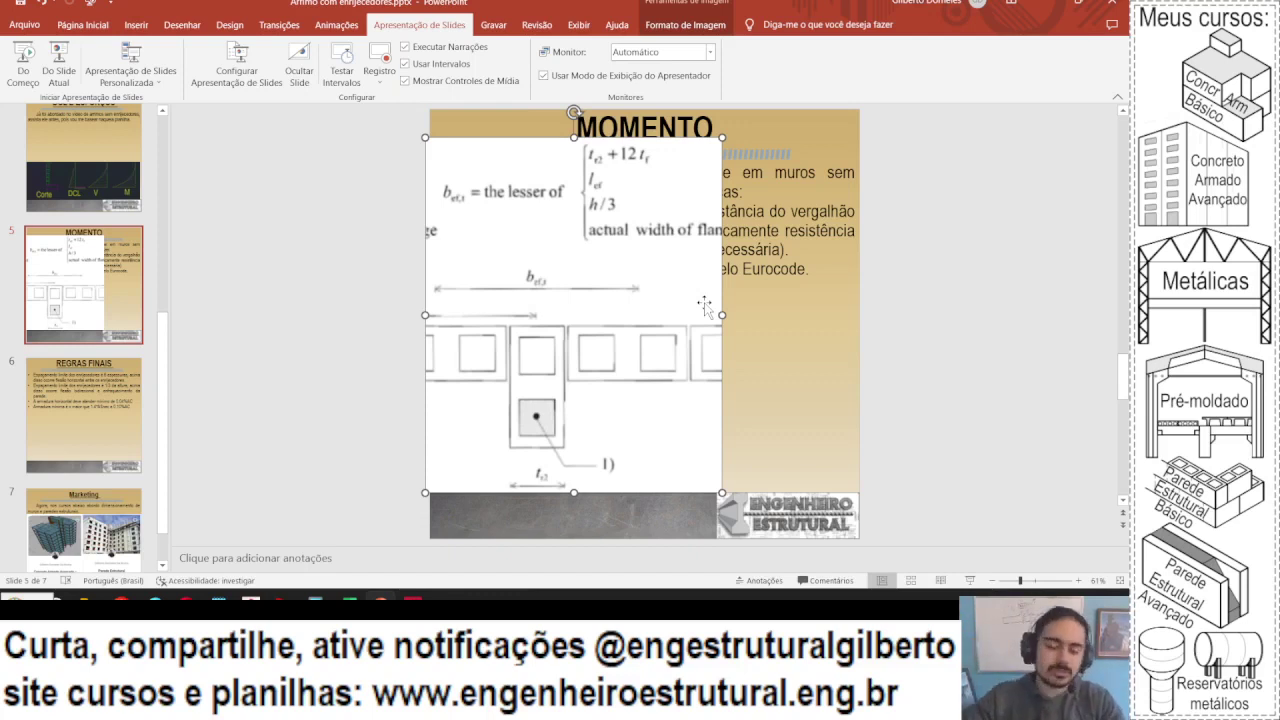
key("alt+Tab")
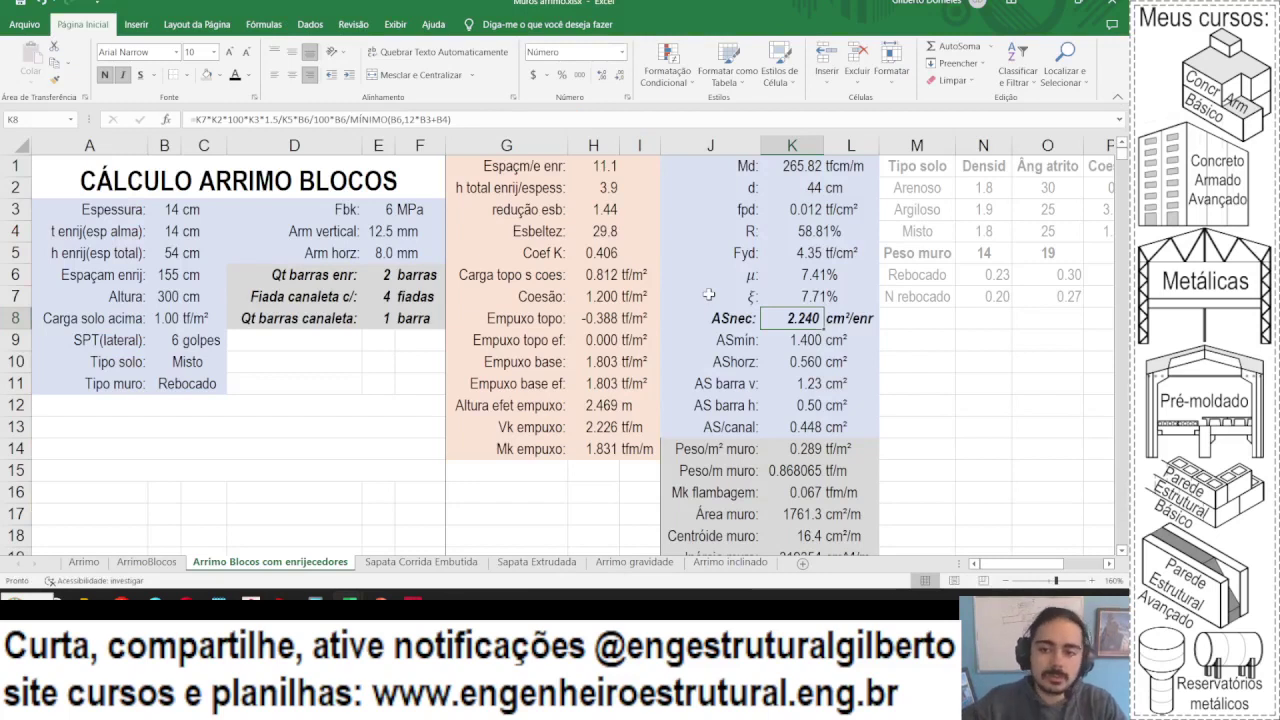
left_click(800, 275)
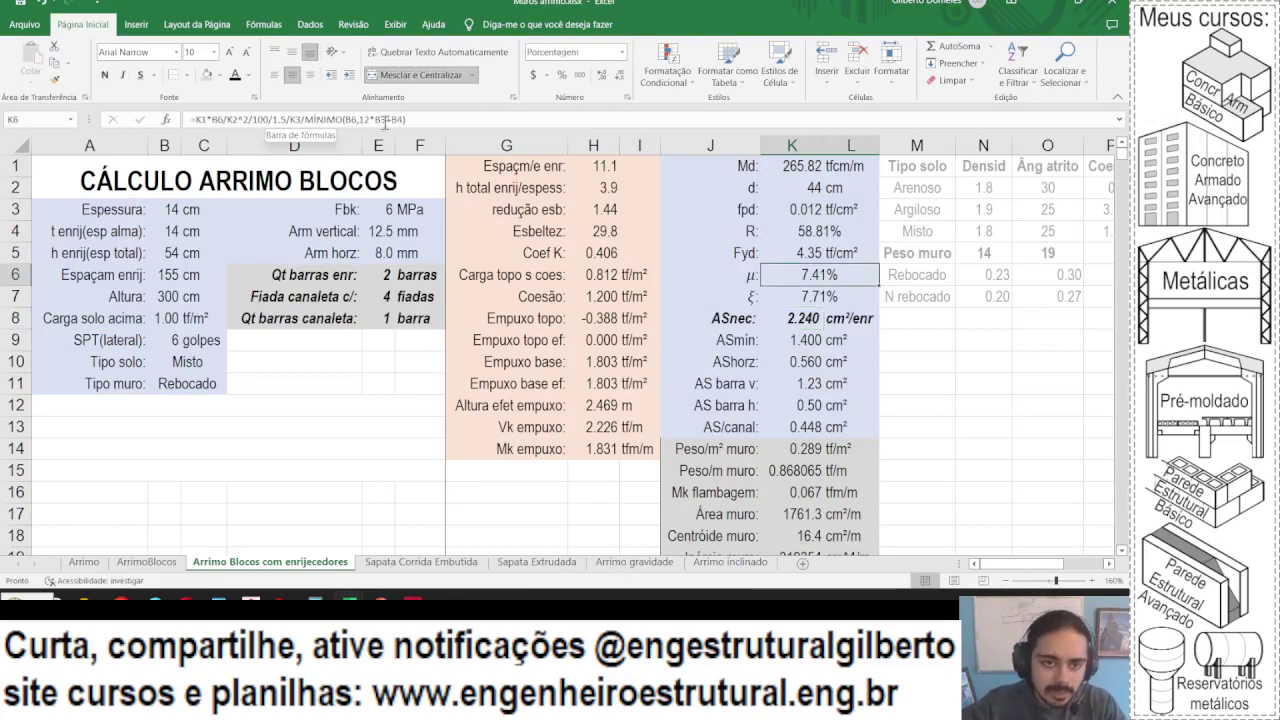
- Add the wall height in B7 as a third argument of MÍNIMO in the μ formula in K6
left_click(384, 121)
type(",")
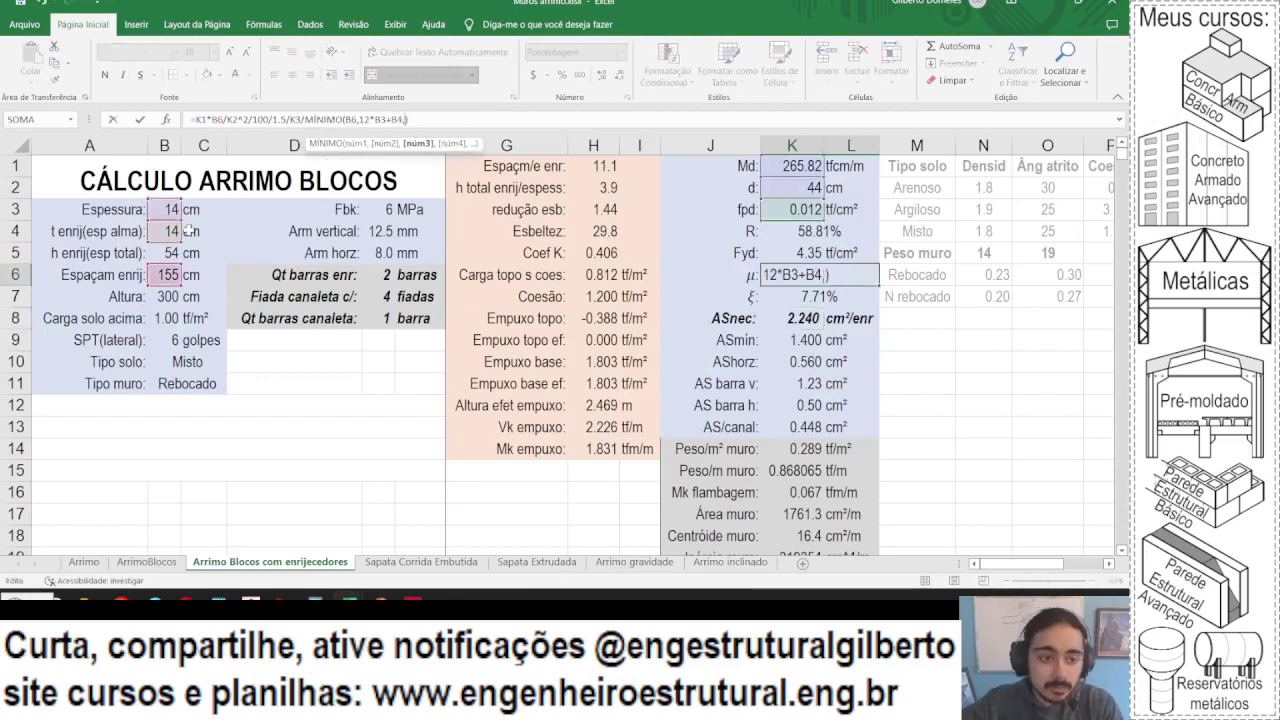
left_click(166, 297)
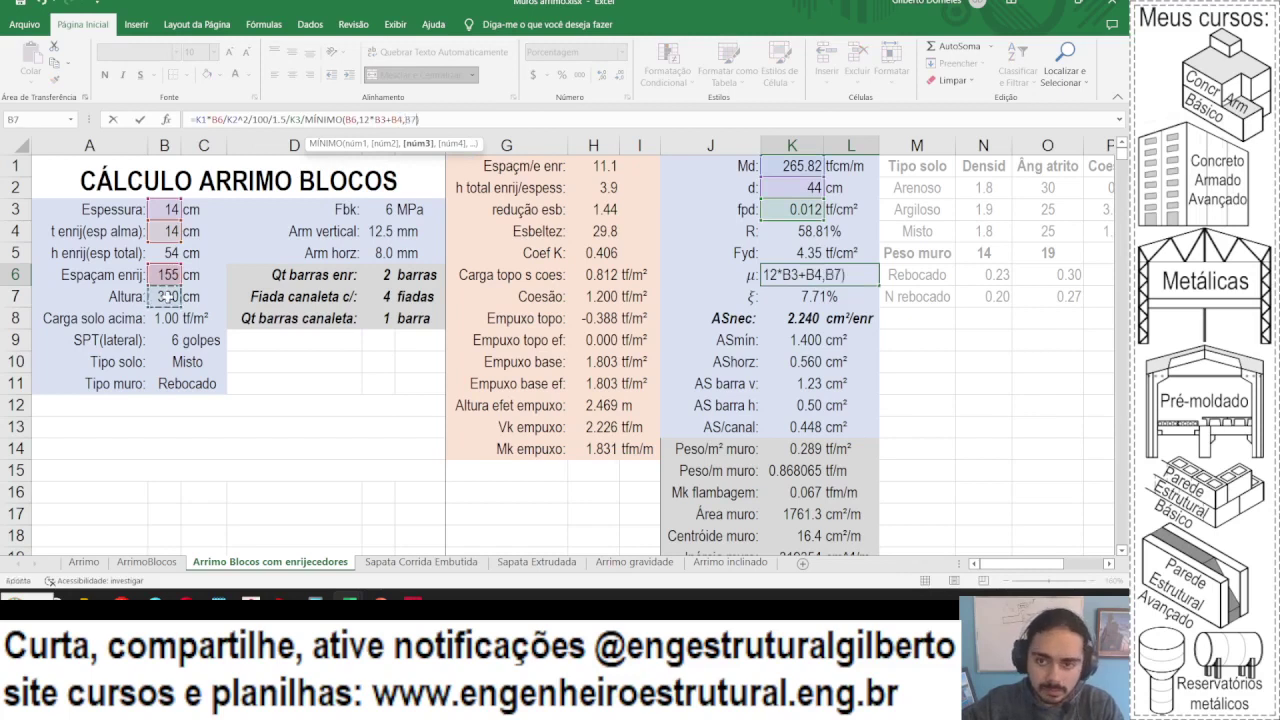
key("Return")
- Add B7 as a third argument of MÍNIMO in the ASnec formula in K8
key("Return")
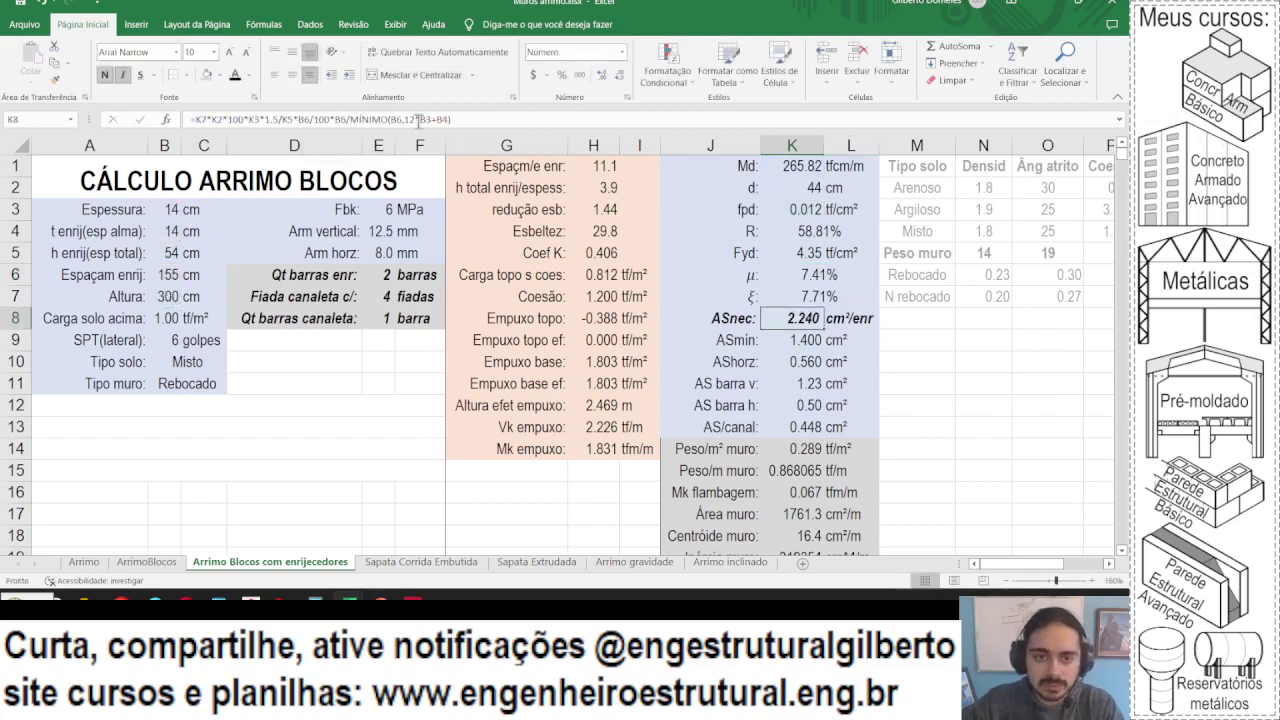
left_click(450, 119)
type(",")
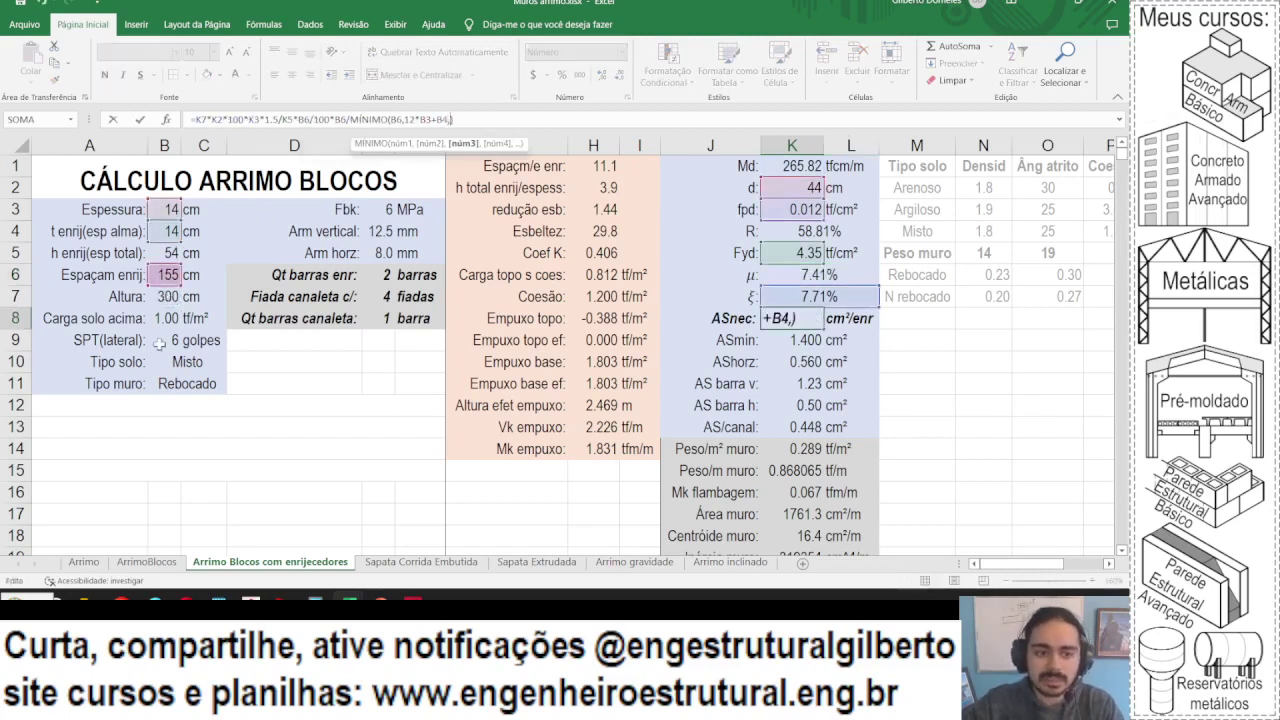
left_click(166, 297)
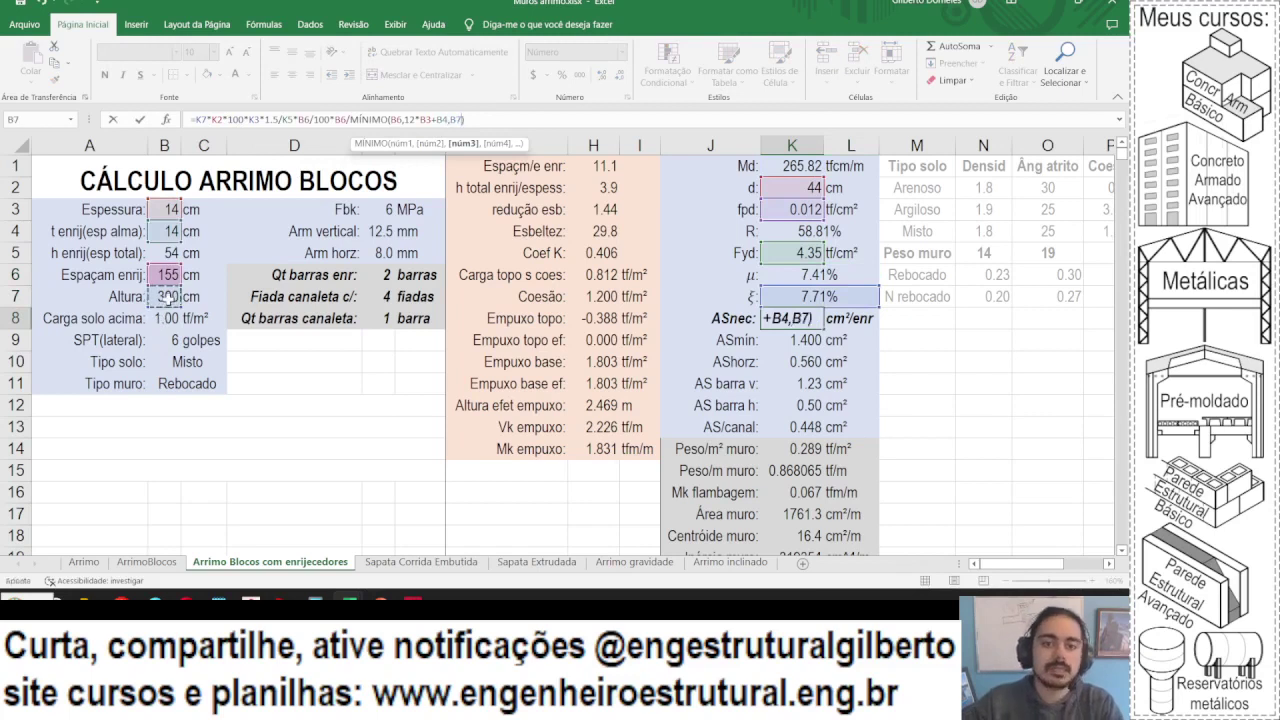
key("Return")
- Recheck the effective flange width limits on the MOMENTO slide in PowerPoint against the μ formula in K6 in Excel
key("alt+Tab")
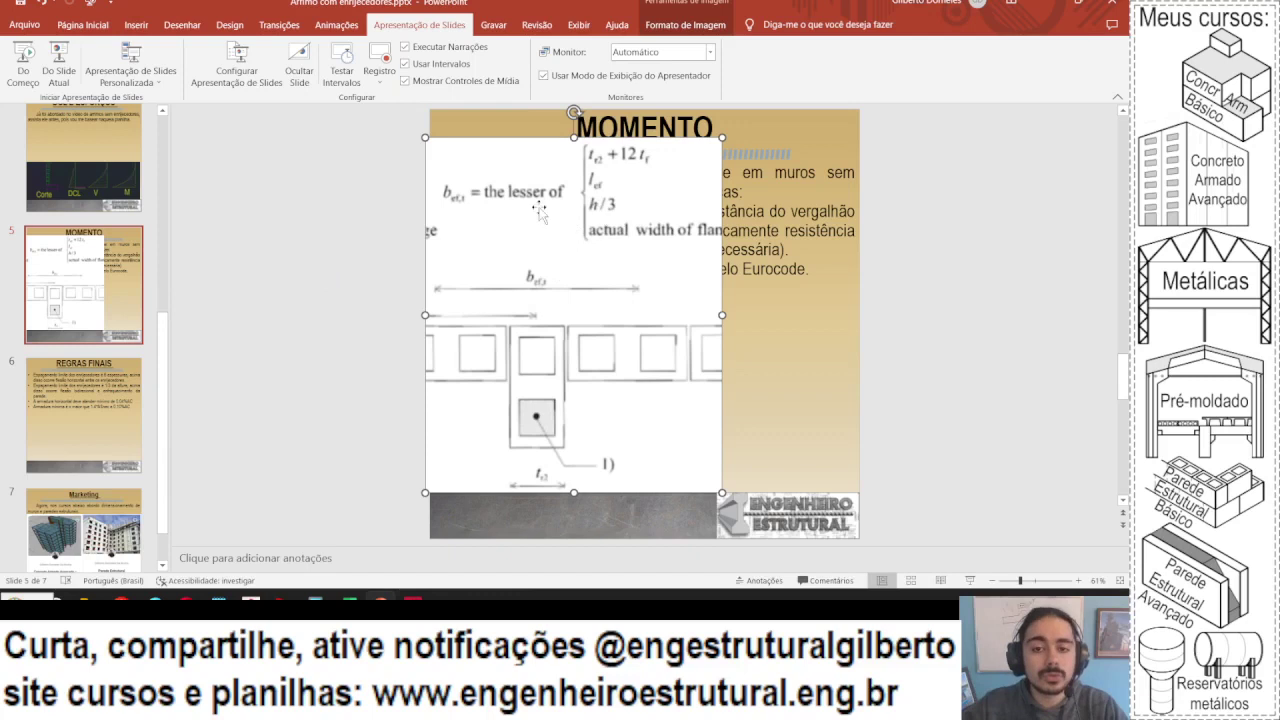
key("alt+Tab")
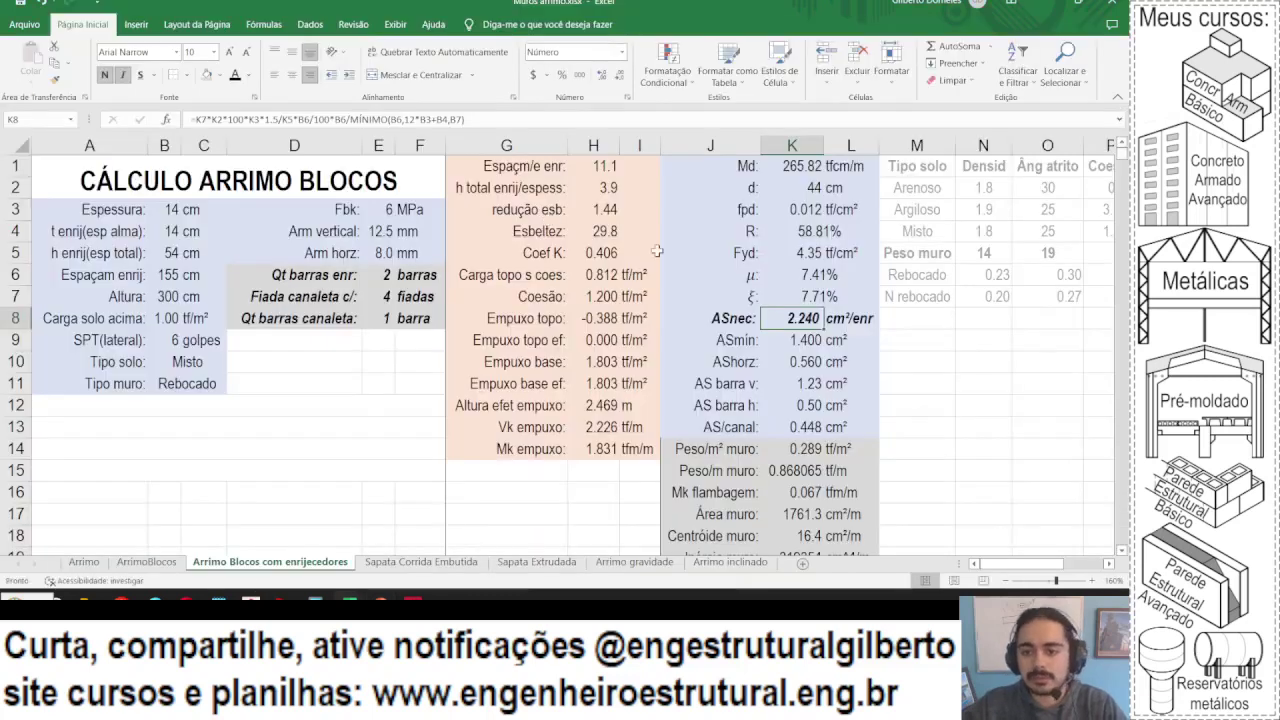
left_click(790, 272)
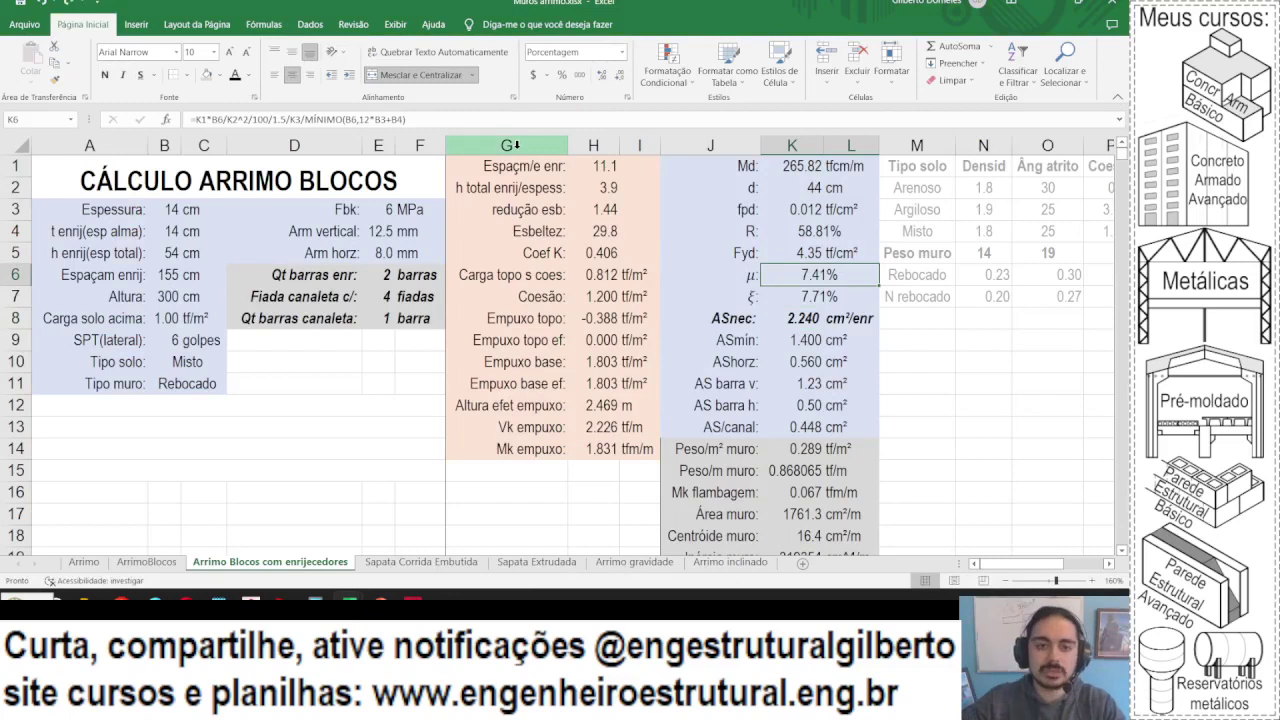
key("alt+Tab")
key("alt+Tab")
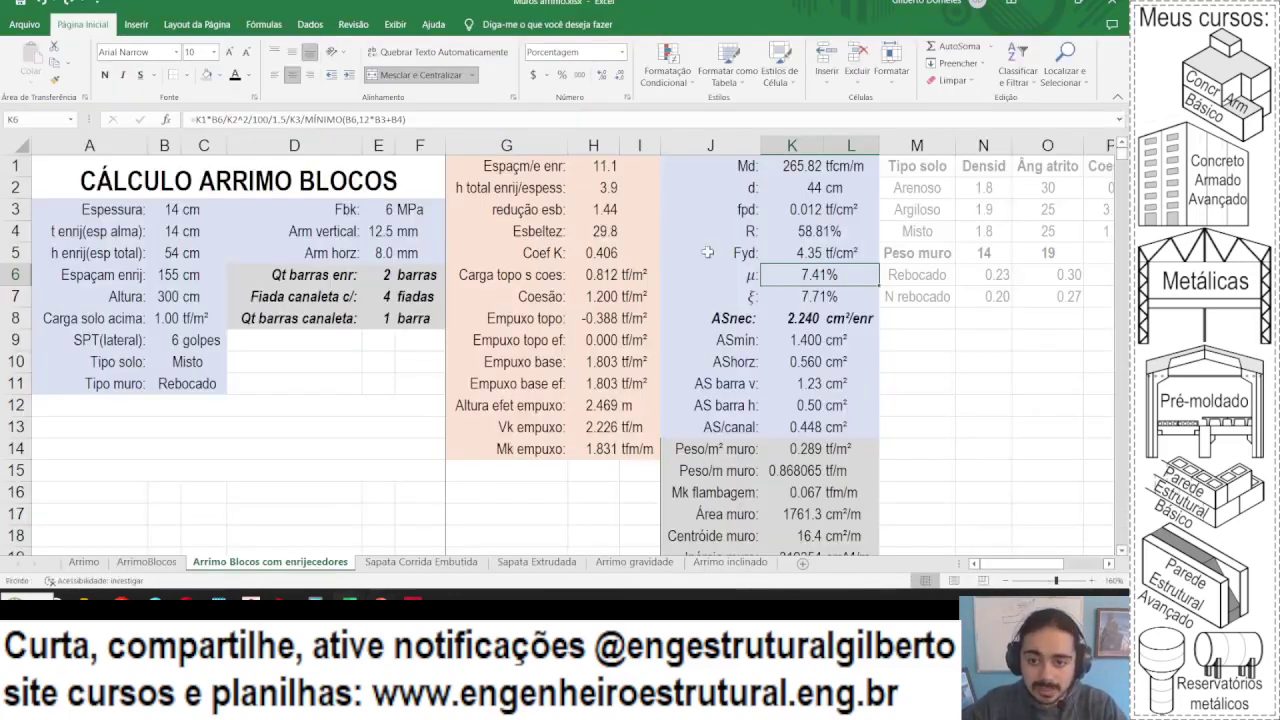
left_click(401, 119)
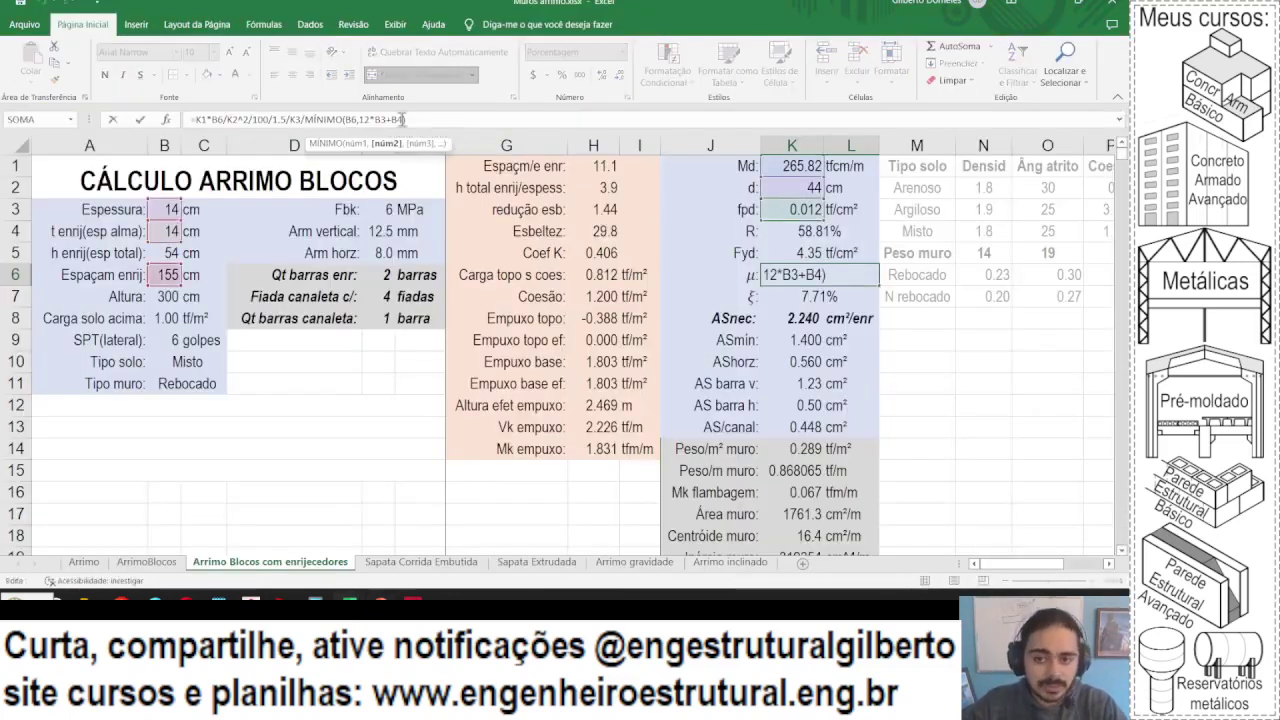
key("Escape")
- Note the current μ and ASnec results for comparison by entering 7.41 in M8 and 2.24 in M9
left_click_drag(748, 277, 836, 274)
left_click_drag(738, 318, 842, 316)
left_click(919, 323)
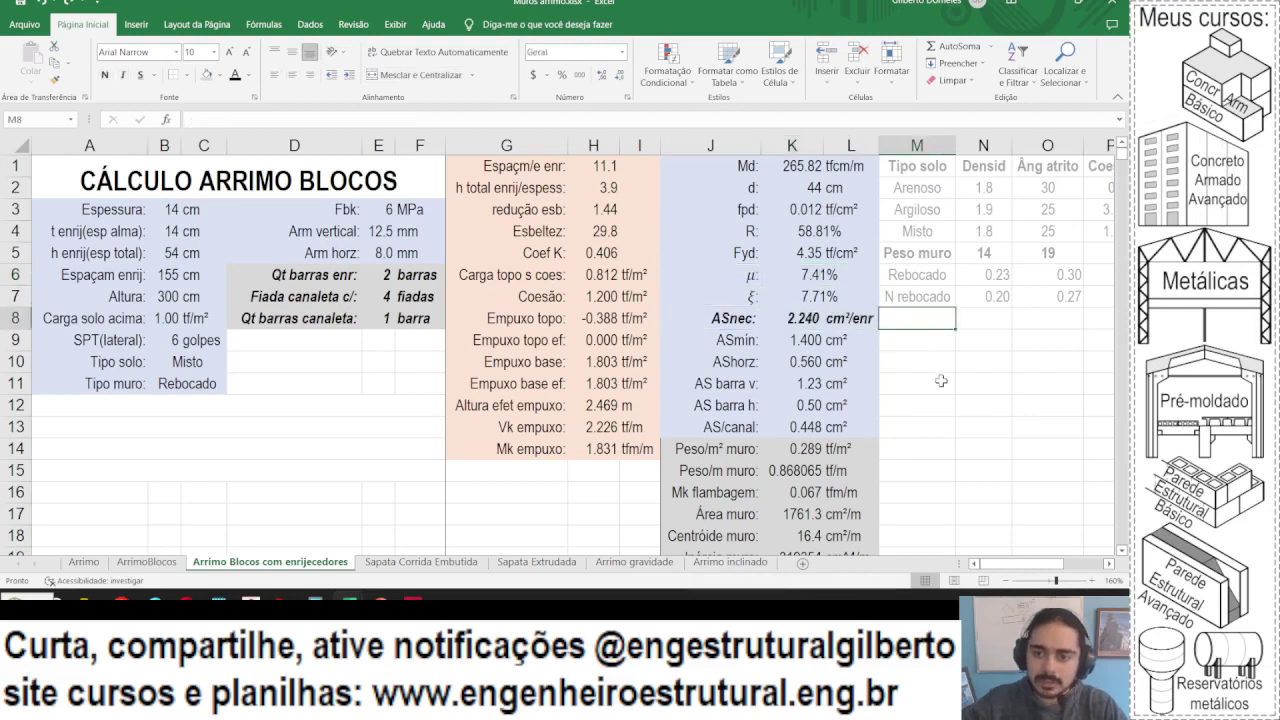
type("7.41")
key("Return")
type("2.24")
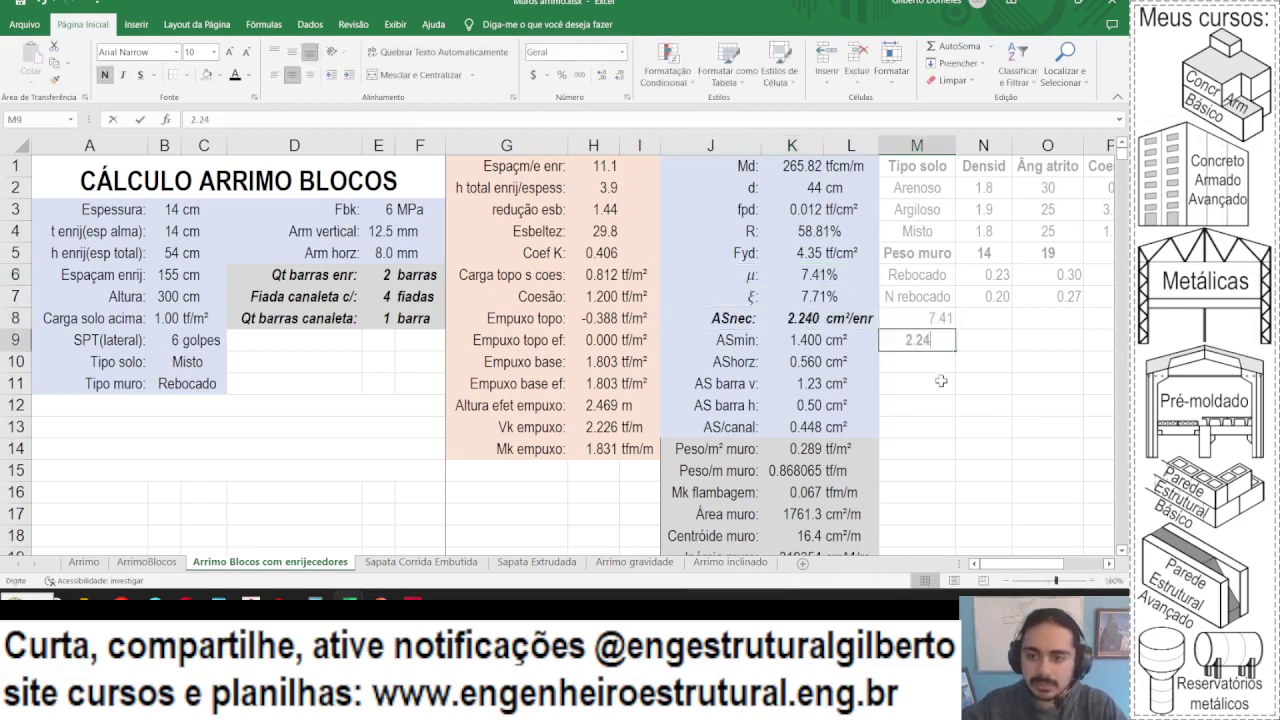
key("Return")
- Try B6/3 as a third argument of MÍNIMO in the μ formula in K6
double_click(800, 275)
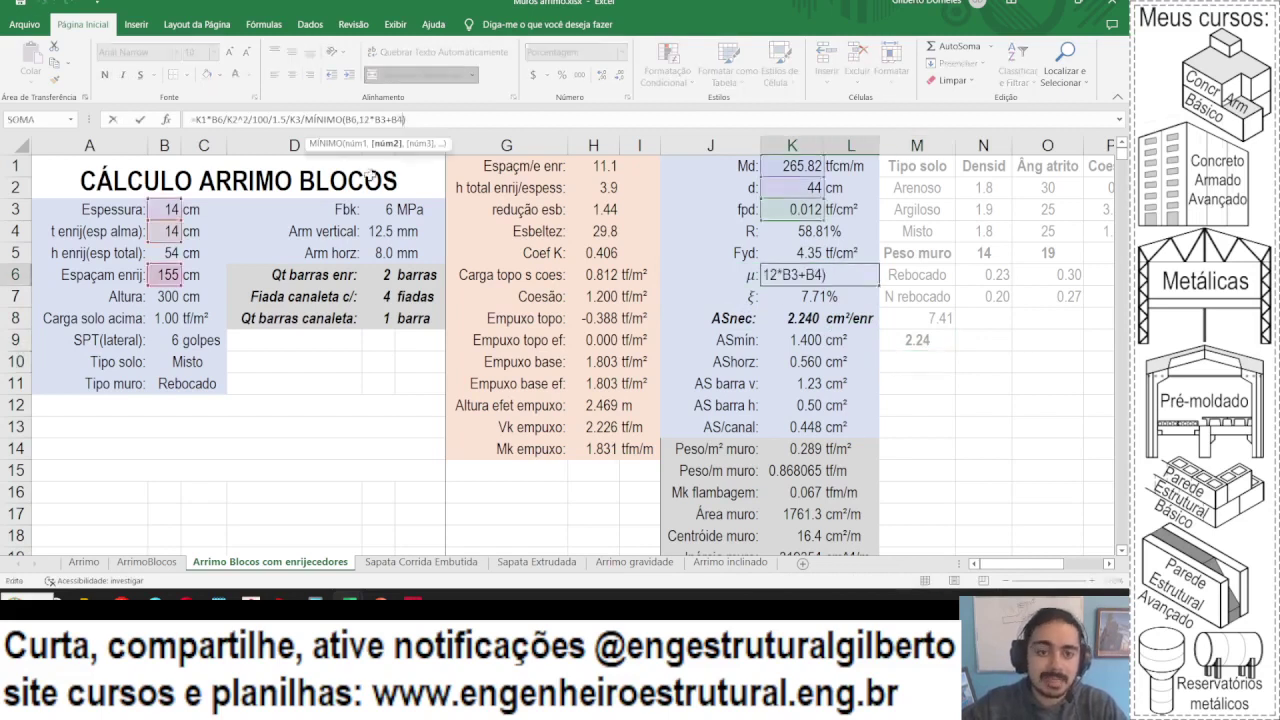
type(",")
left_click(165, 275)
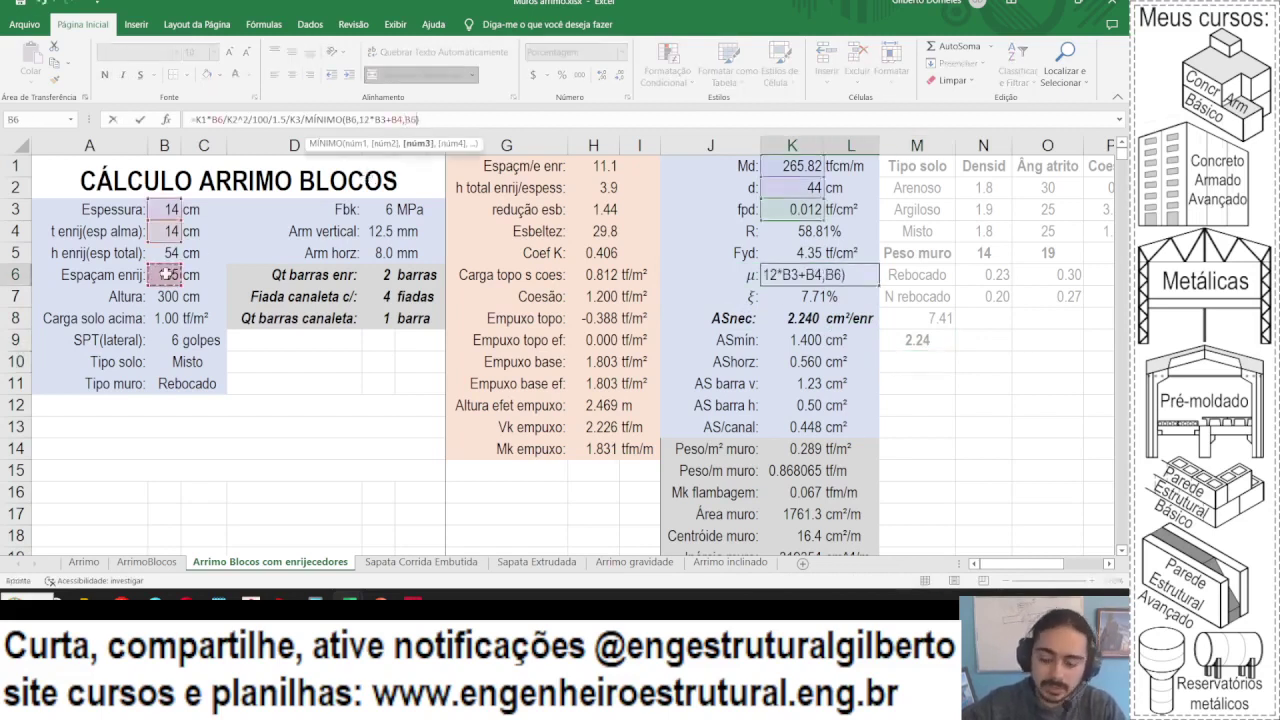
key("Return")
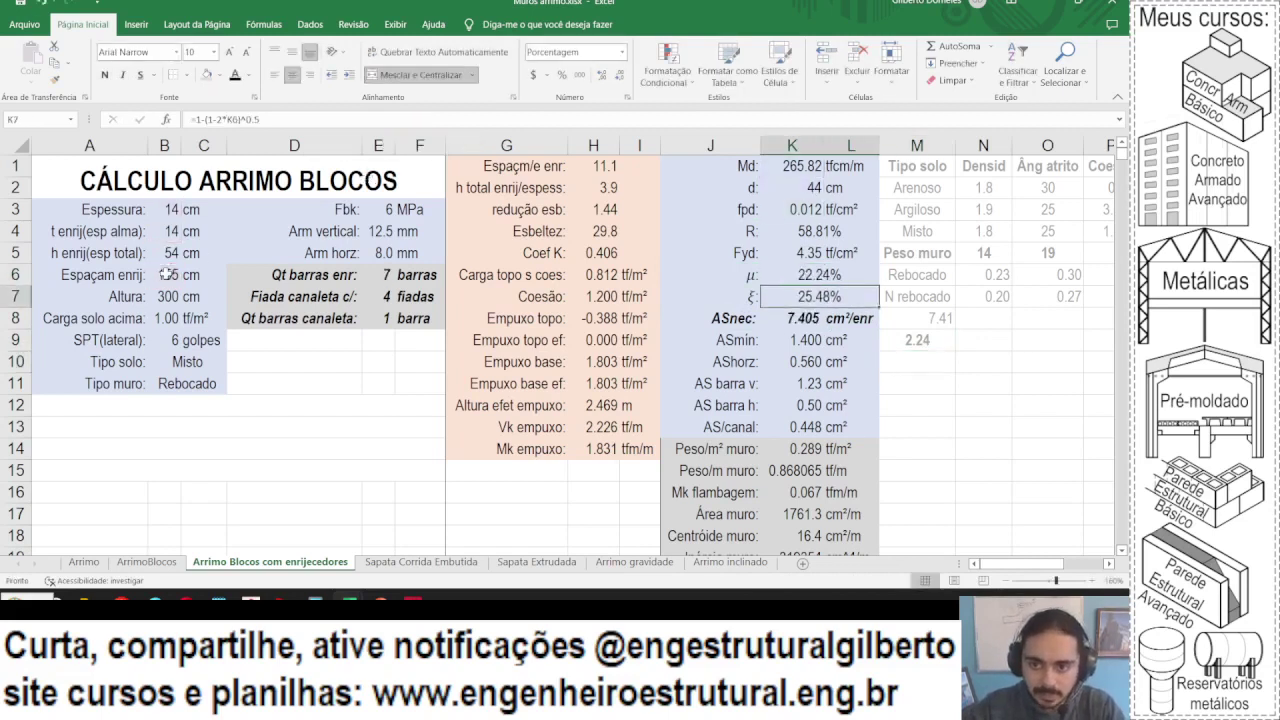
key("Down")
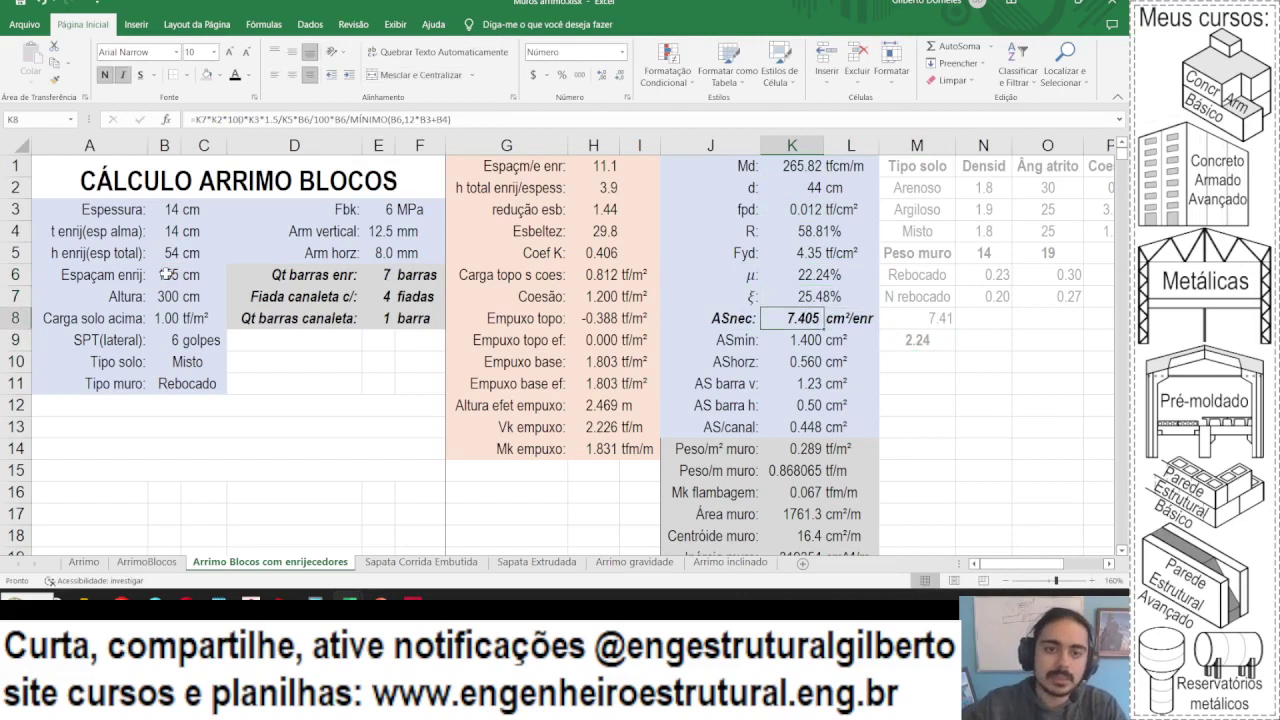
left_click(446, 119)
type(",")
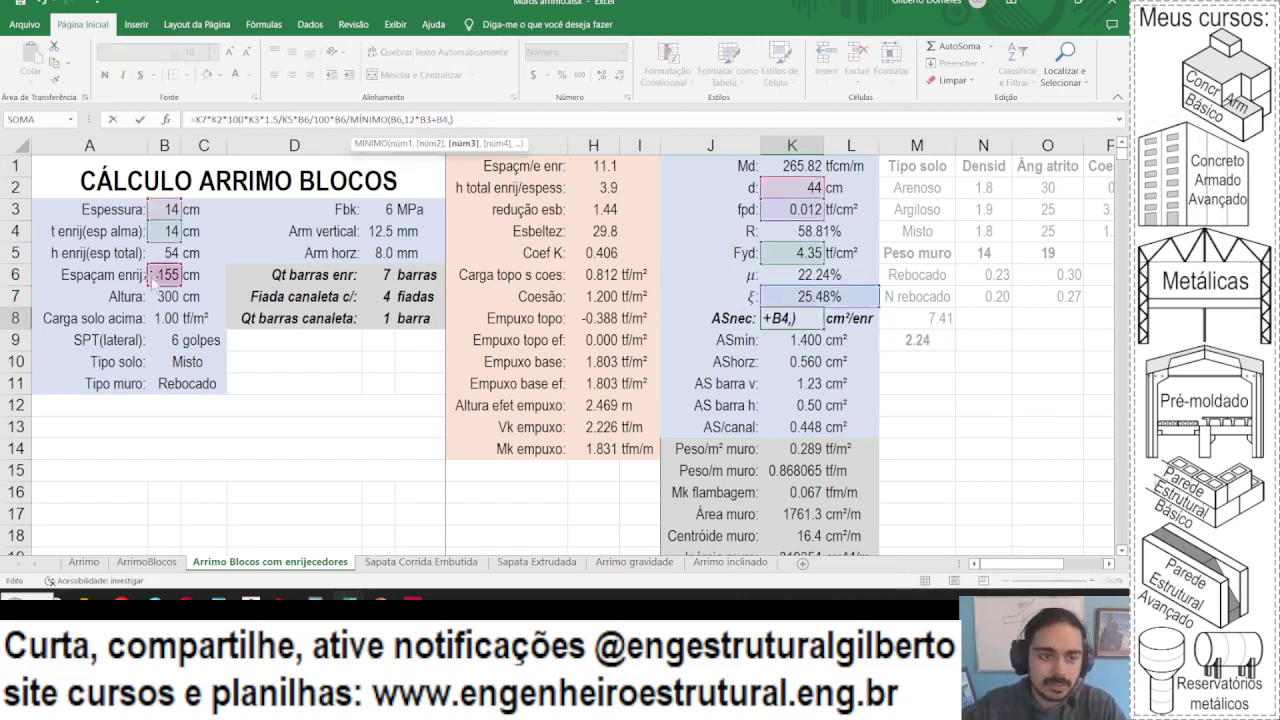
left_click(157, 272)
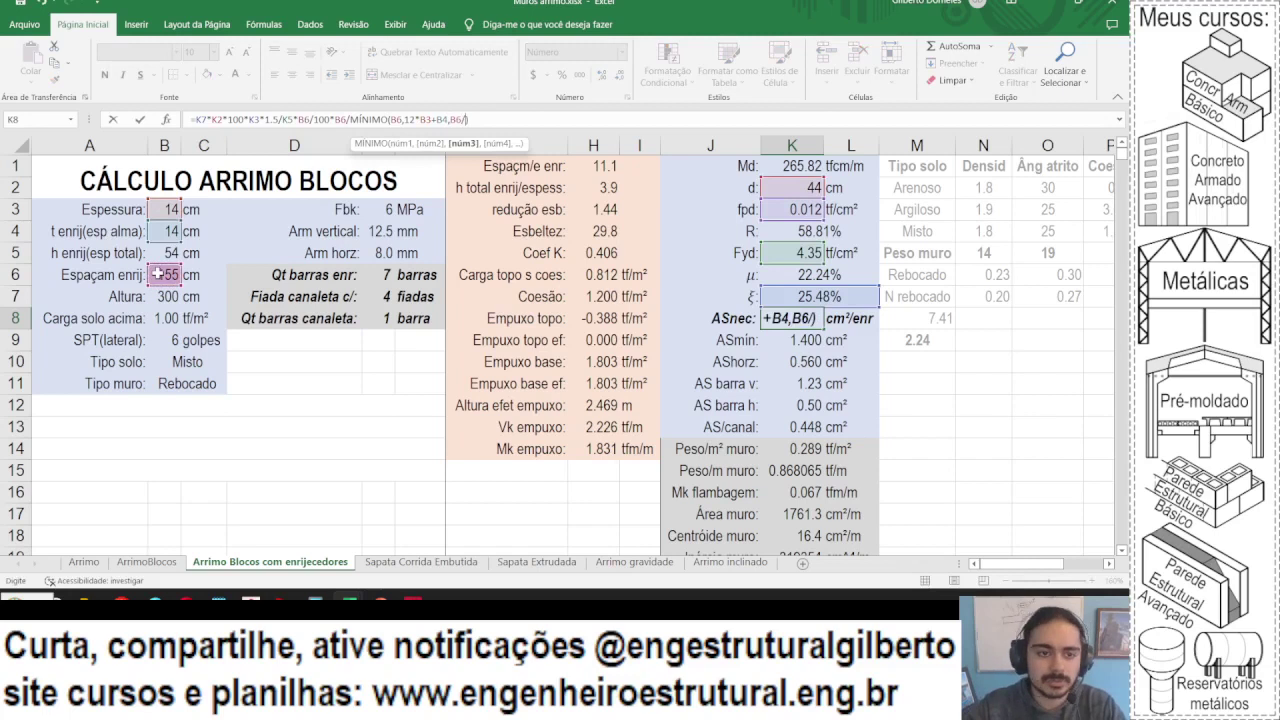
key("Return")
- Change the third MÍNIMO argument in the μ formula in K6 to the wall height term B7/3
left_click(812, 274)
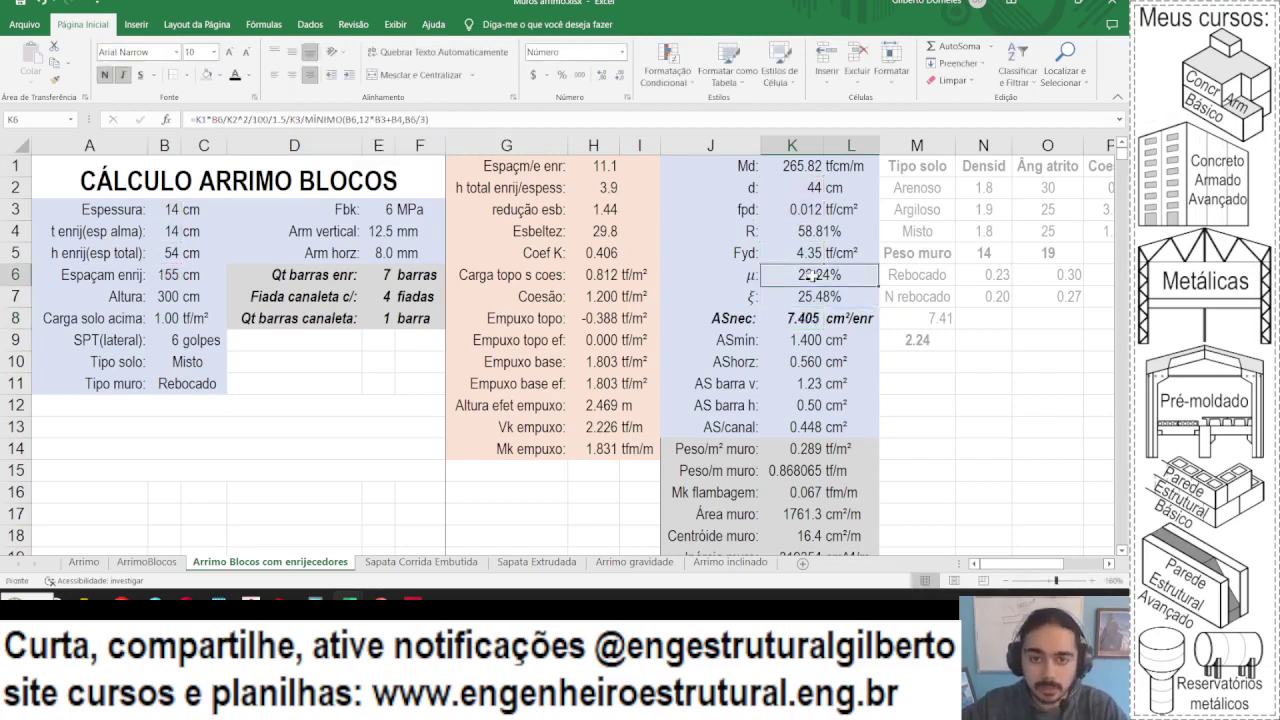
double_click(408, 120)
left_click(155, 294)
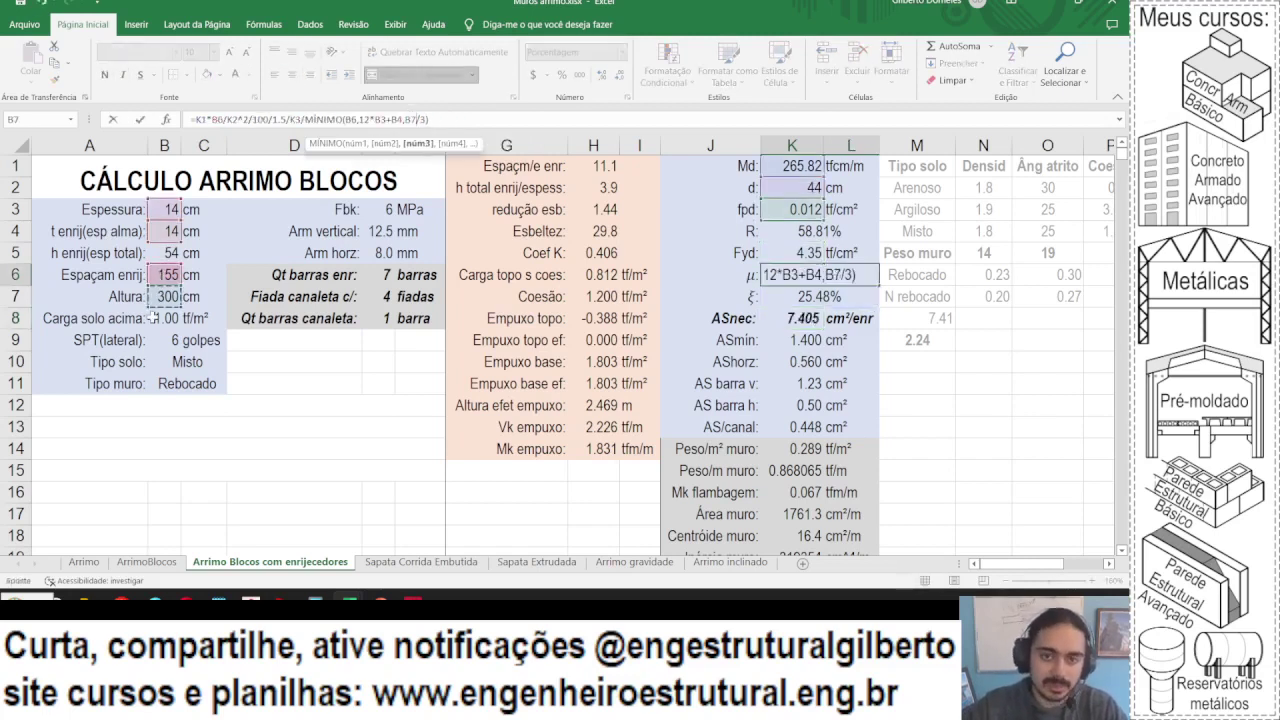
key("Return")
- Add B7/3 as a third argument of MÍNIMO in the ASnec formula in K8
key("Return")
left_click(451, 118)
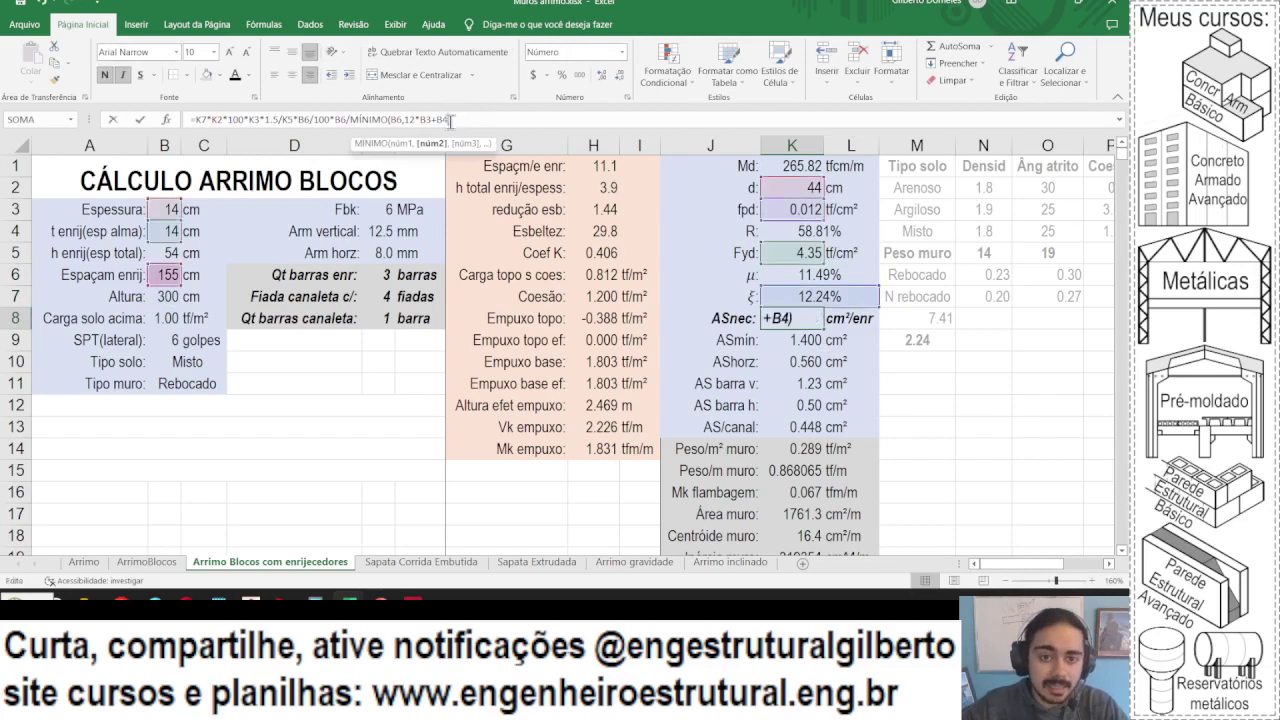
type(";")
left_click(166, 304)
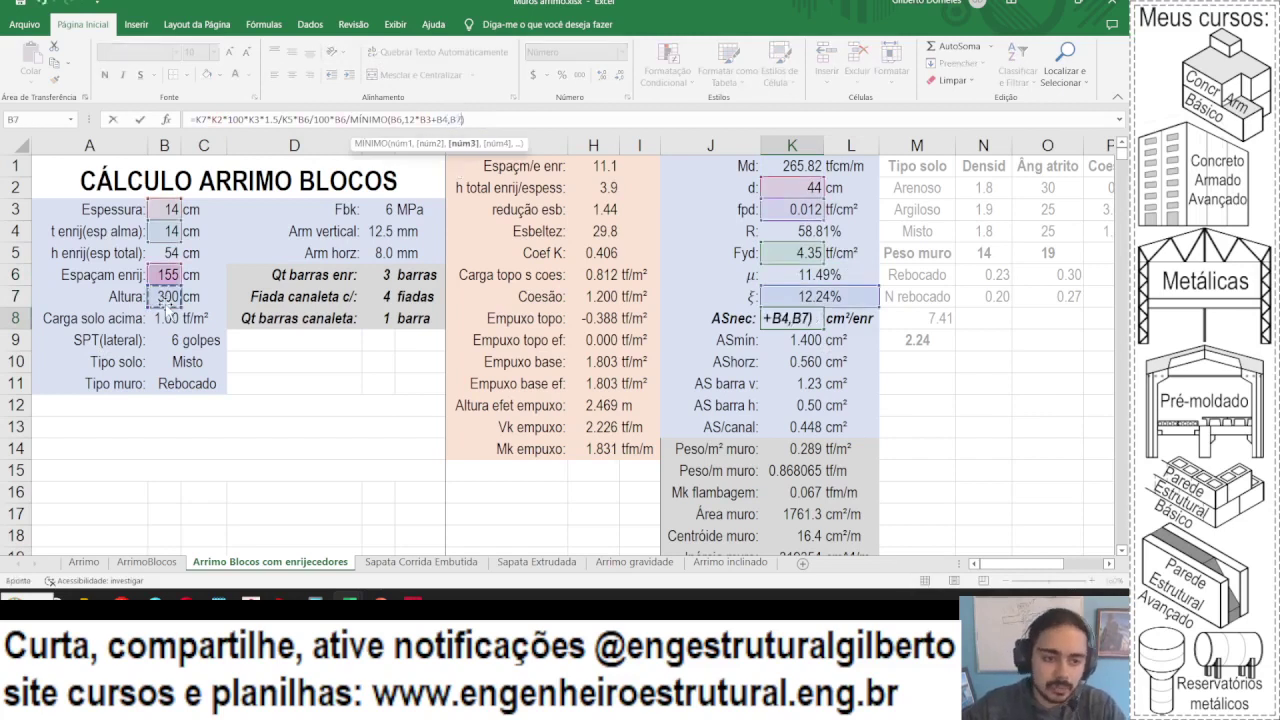
type("/3")
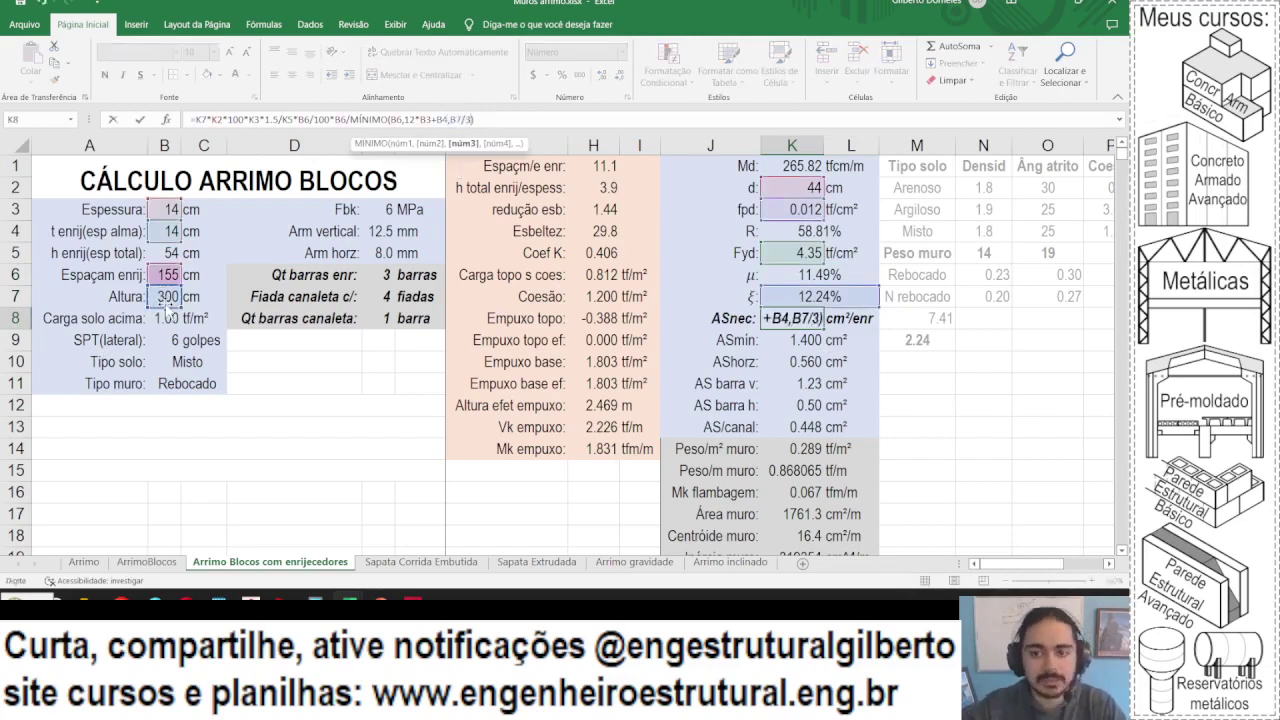
key("Return")
key("Up")
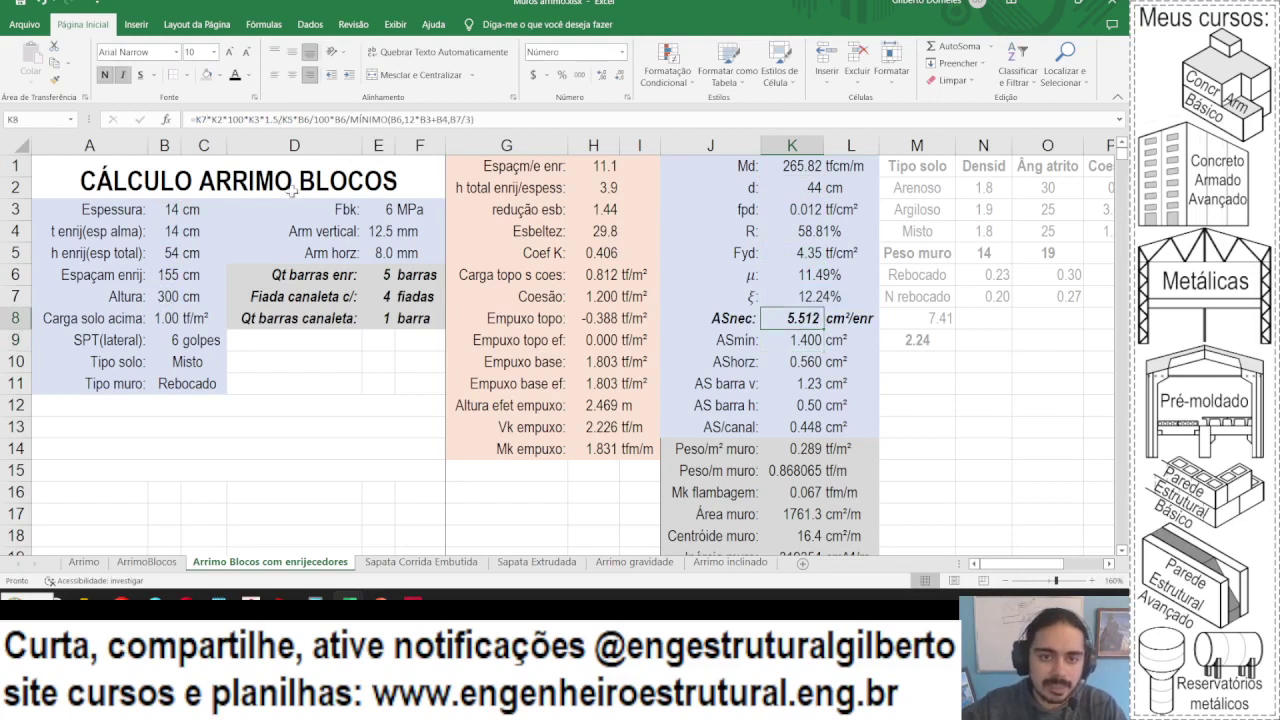
- Examine the terms of the ASnec formula in K8, including MÍNIMO and the B6/100 factor, without changing it
left_click(453, 119)
left_click(466, 119)
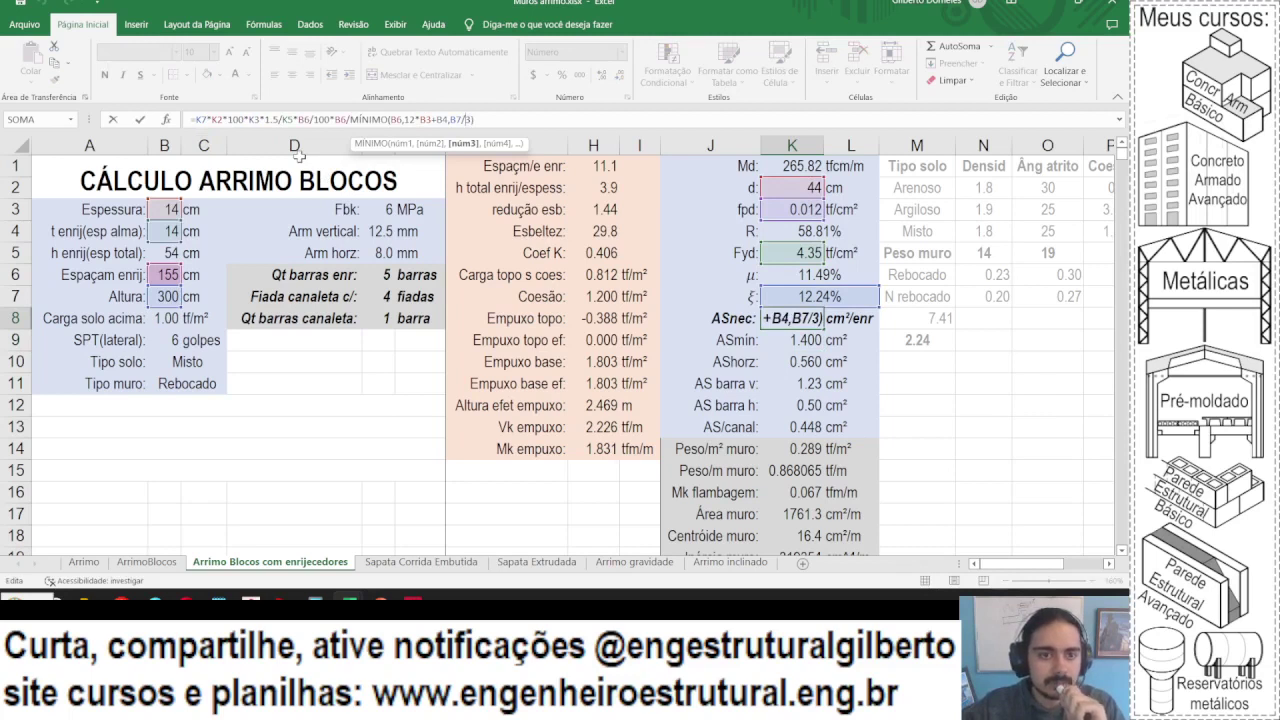
left_click(370, 119)
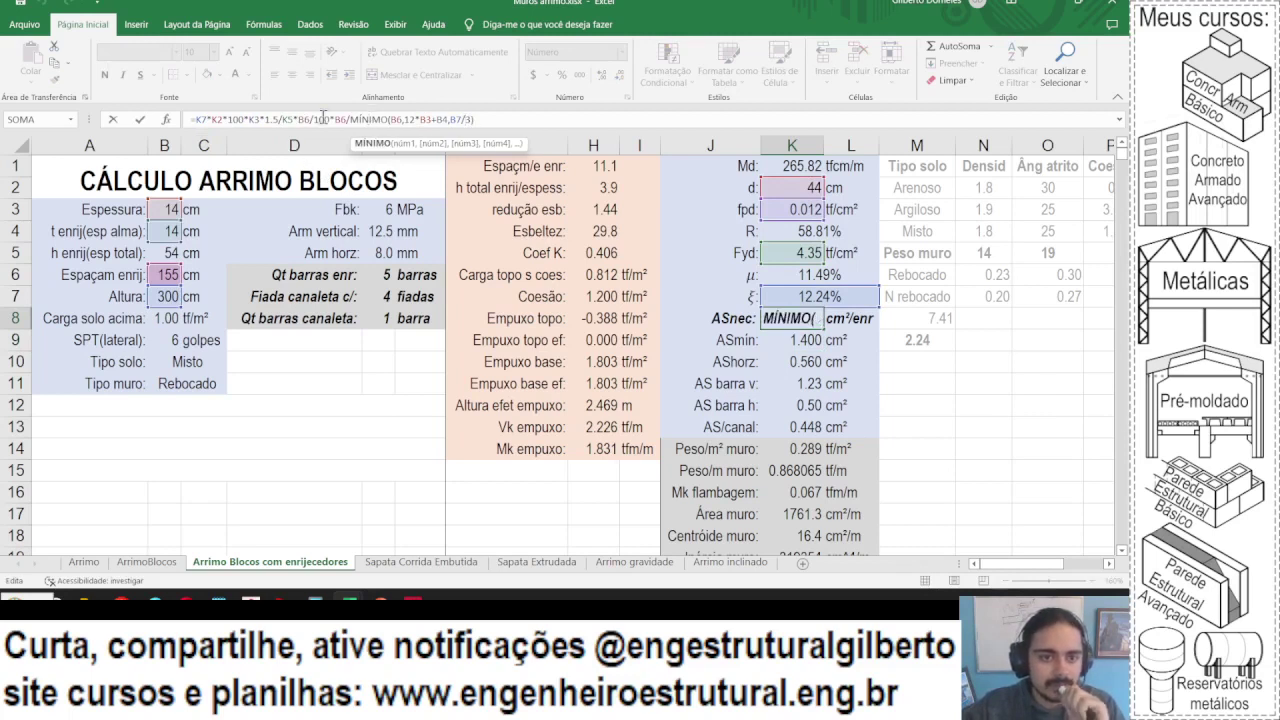
left_click(328, 119)
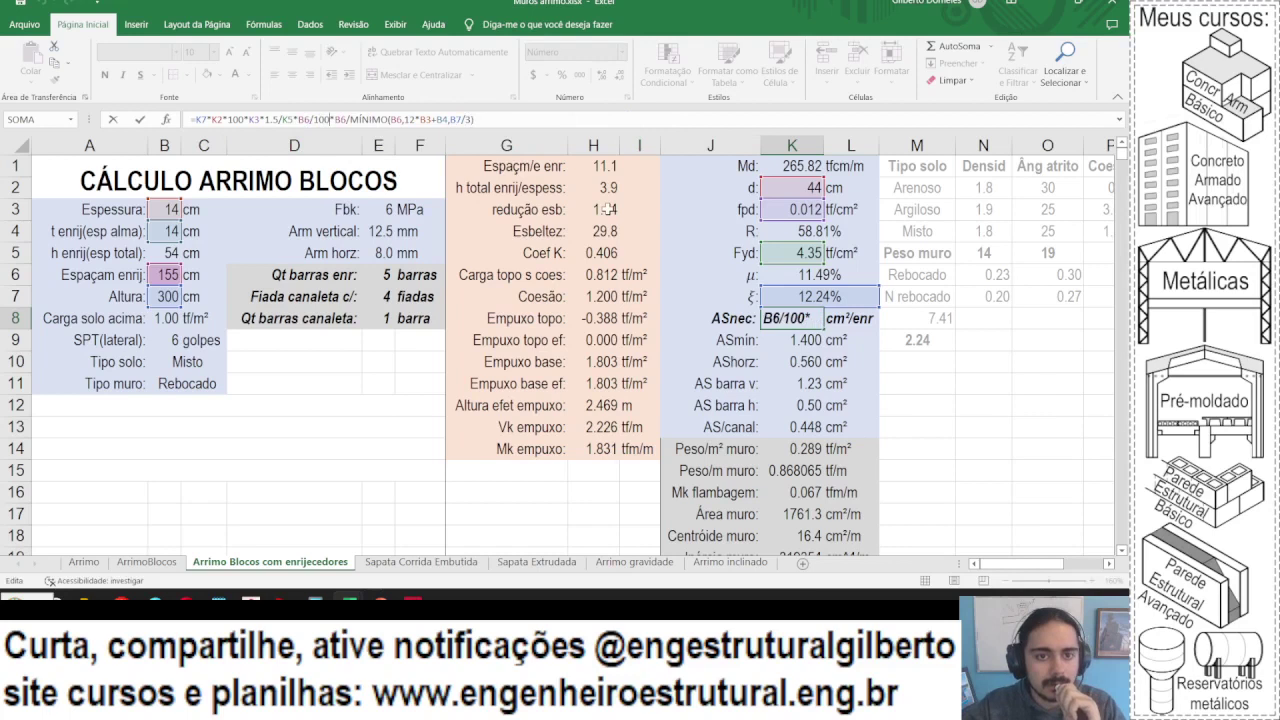
key("ctrl+Return")
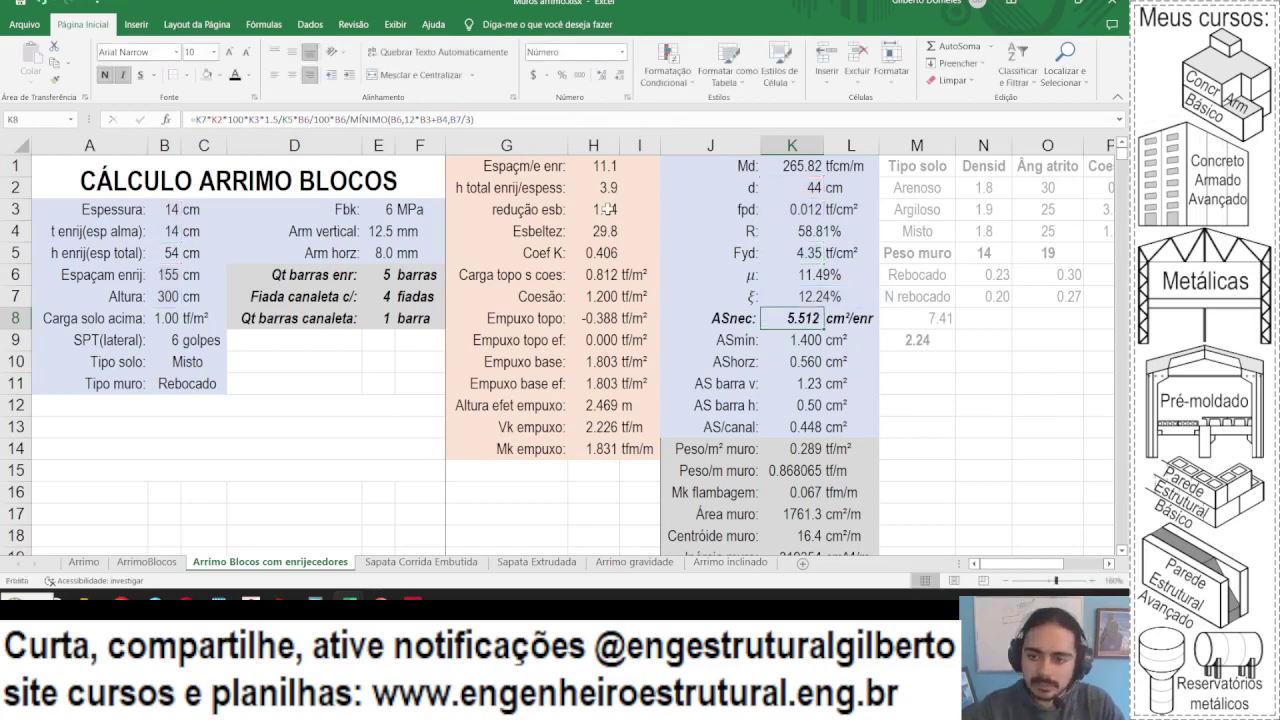
- Undo the third-argument edits to MÍNIMO in the ASnec formula in K8 and the μ formula in K6
key("ctrl+z")
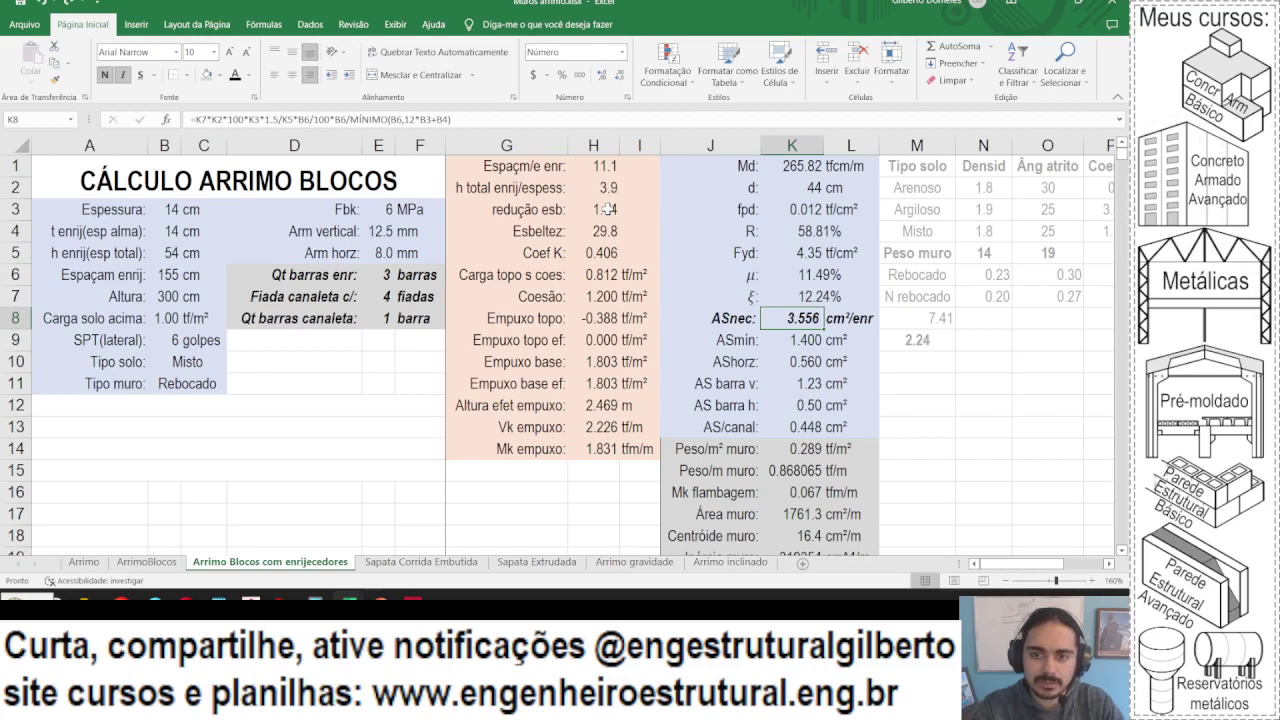
key("ctrl+z")
key("ctrl+z")
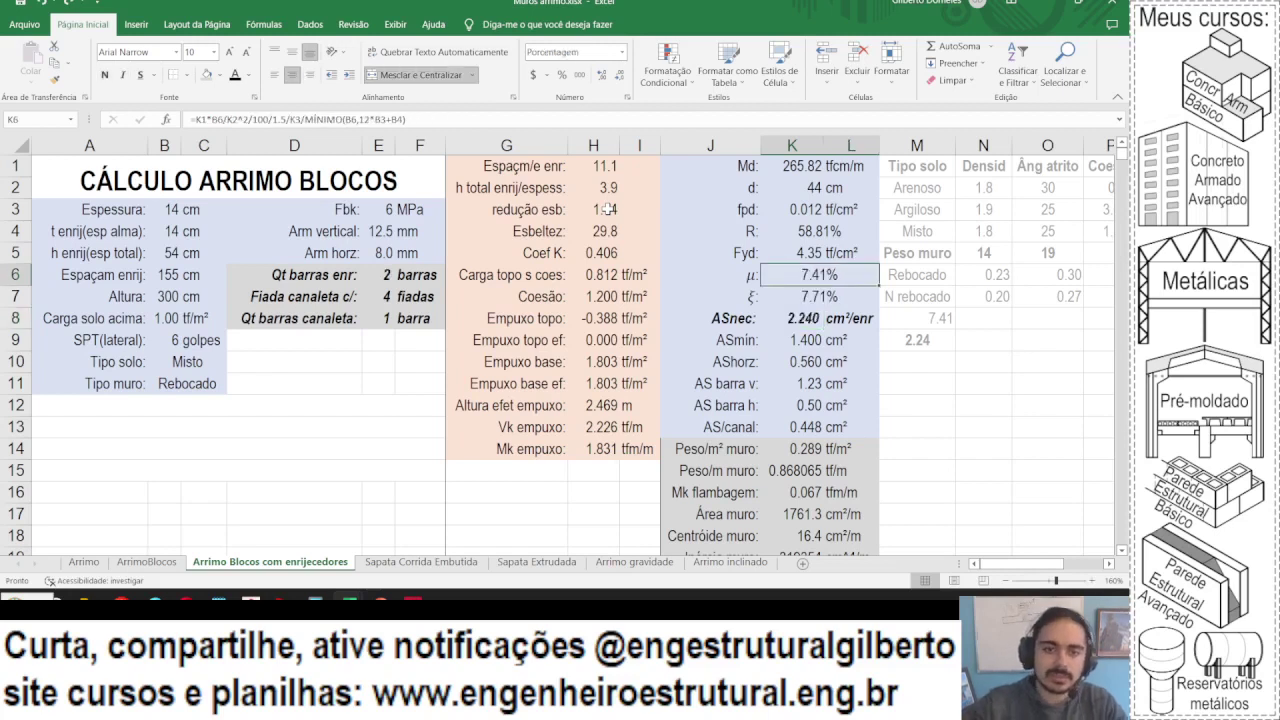
- Extend MÍNIMO in the μ formula in K6 with the third argument B7/3
key("F2")
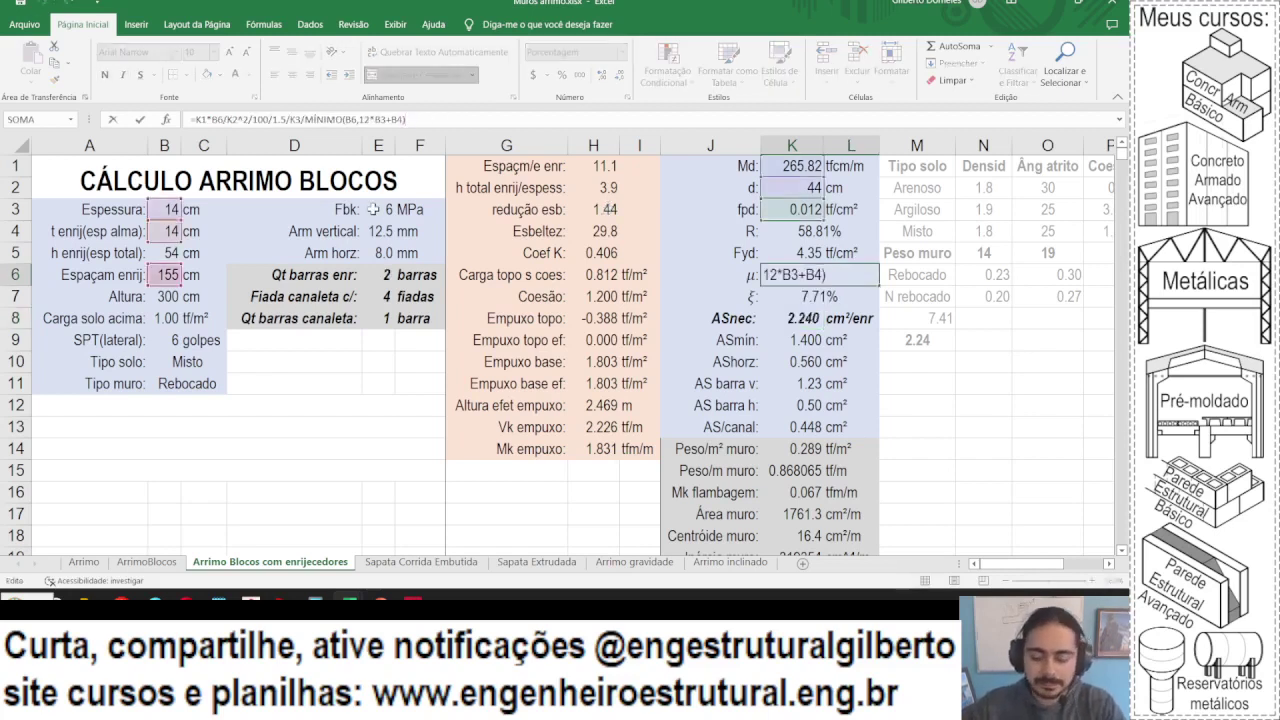
type(",")
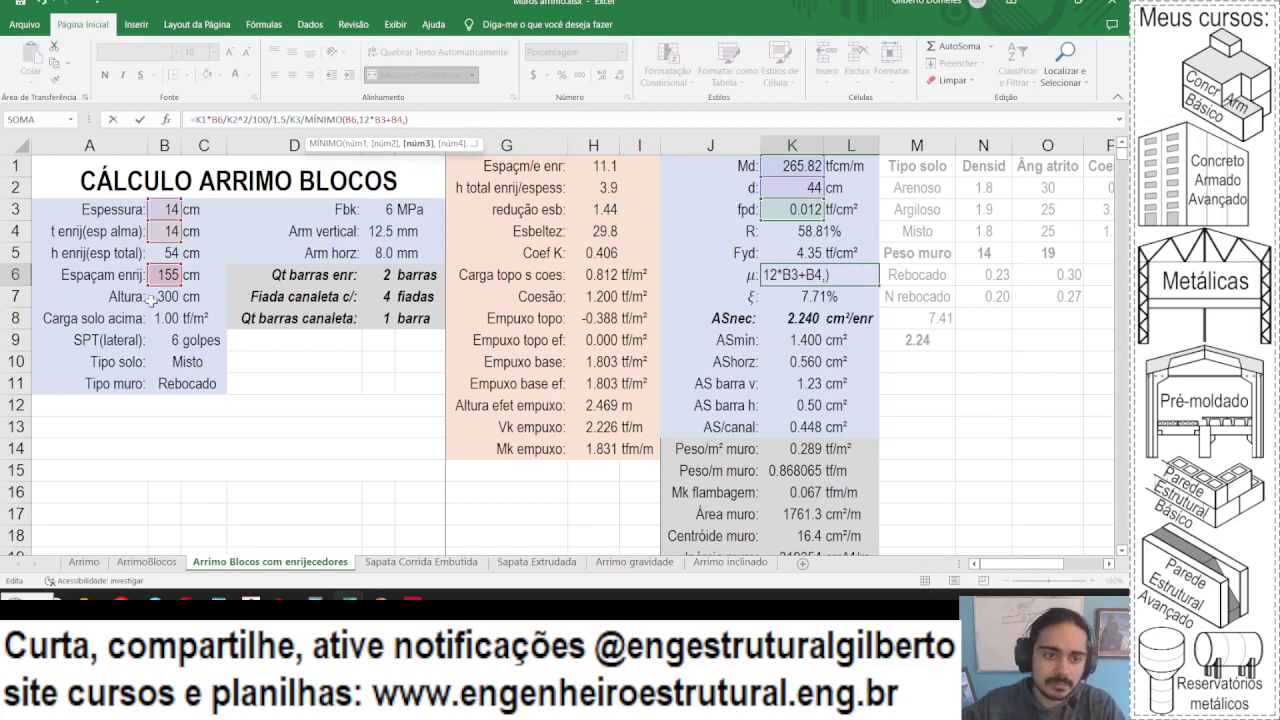
left_click(158, 300)
type("/3")
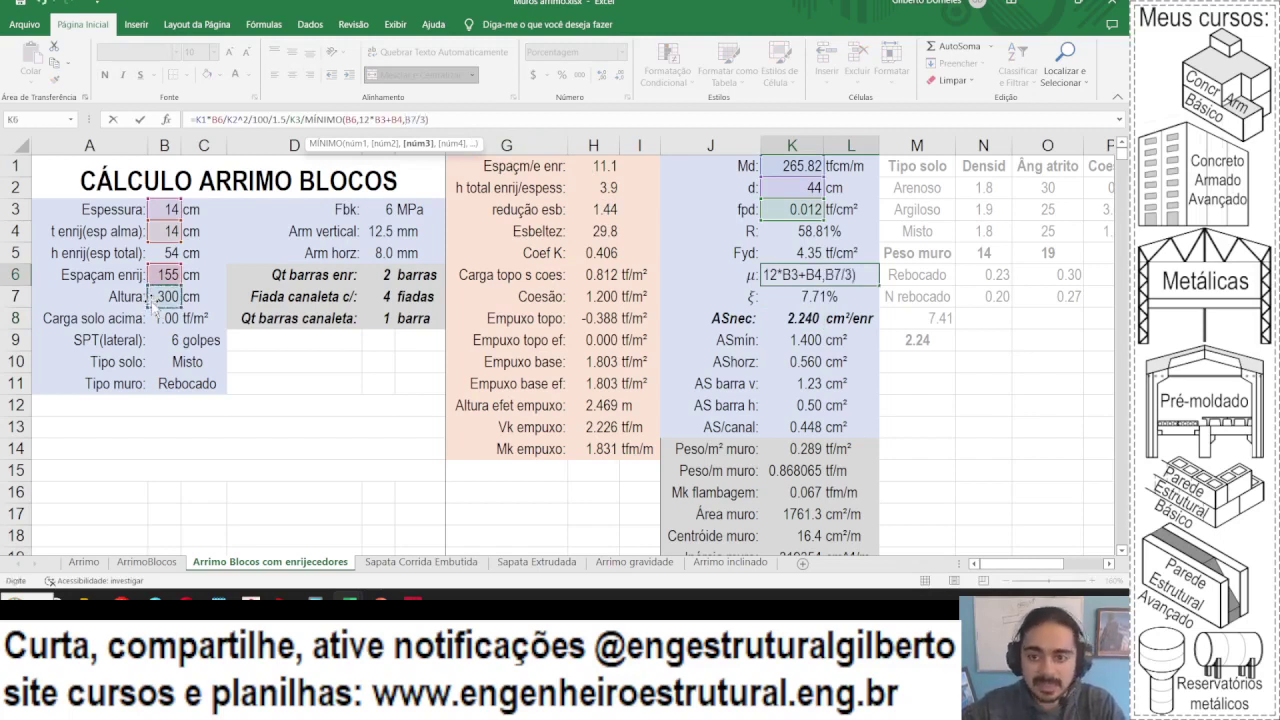
key("Return")
- Try adding B7 as a third argument of MÍNIMO in the ASnec formula in K8
key("Return")
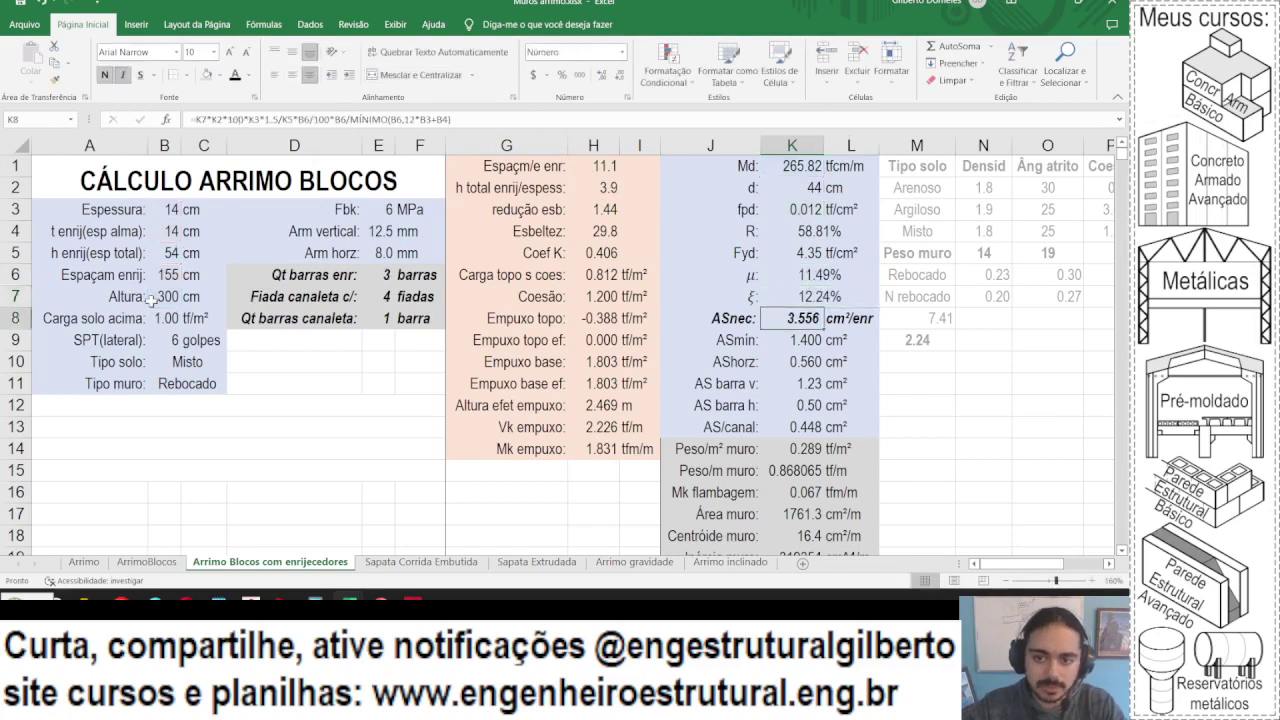
left_click(447, 118)
type(",")
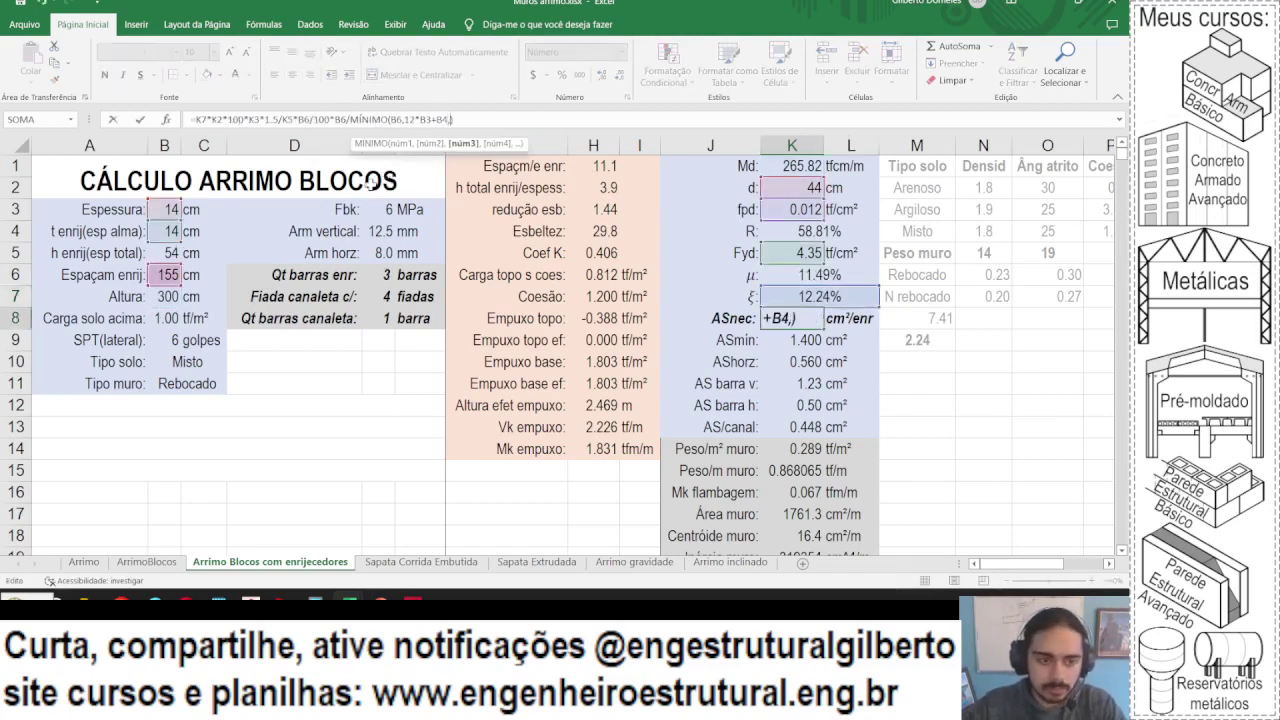
left_click(171, 296)
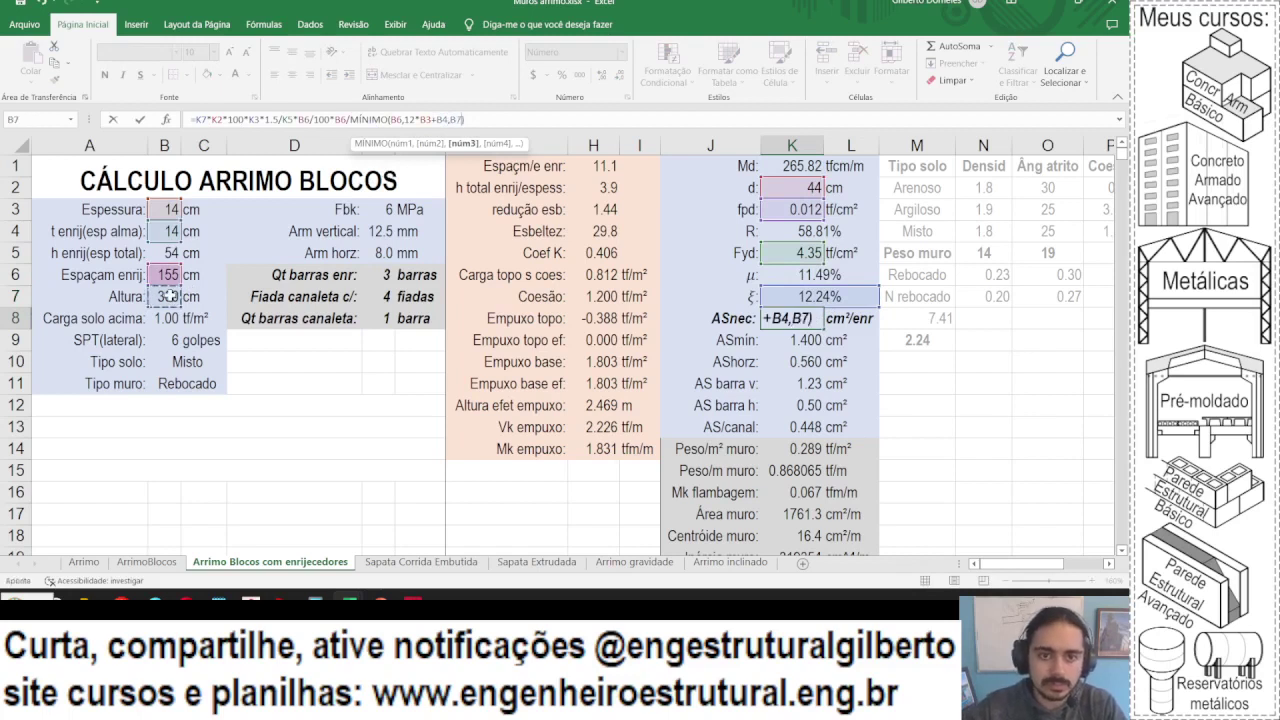
key("Return")
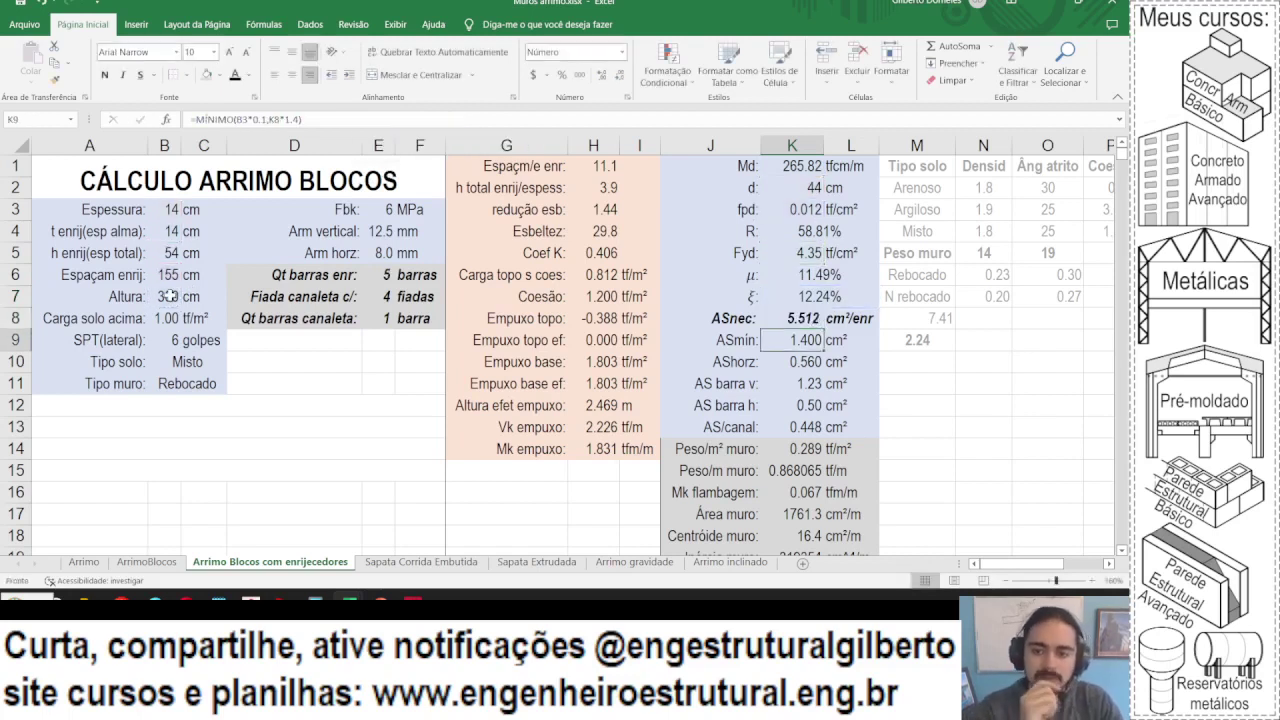
- Undo the third-argument additions to MÍNIMO in the ASnec formula in K8 and the μ formula in K6
key("ctrl+z")
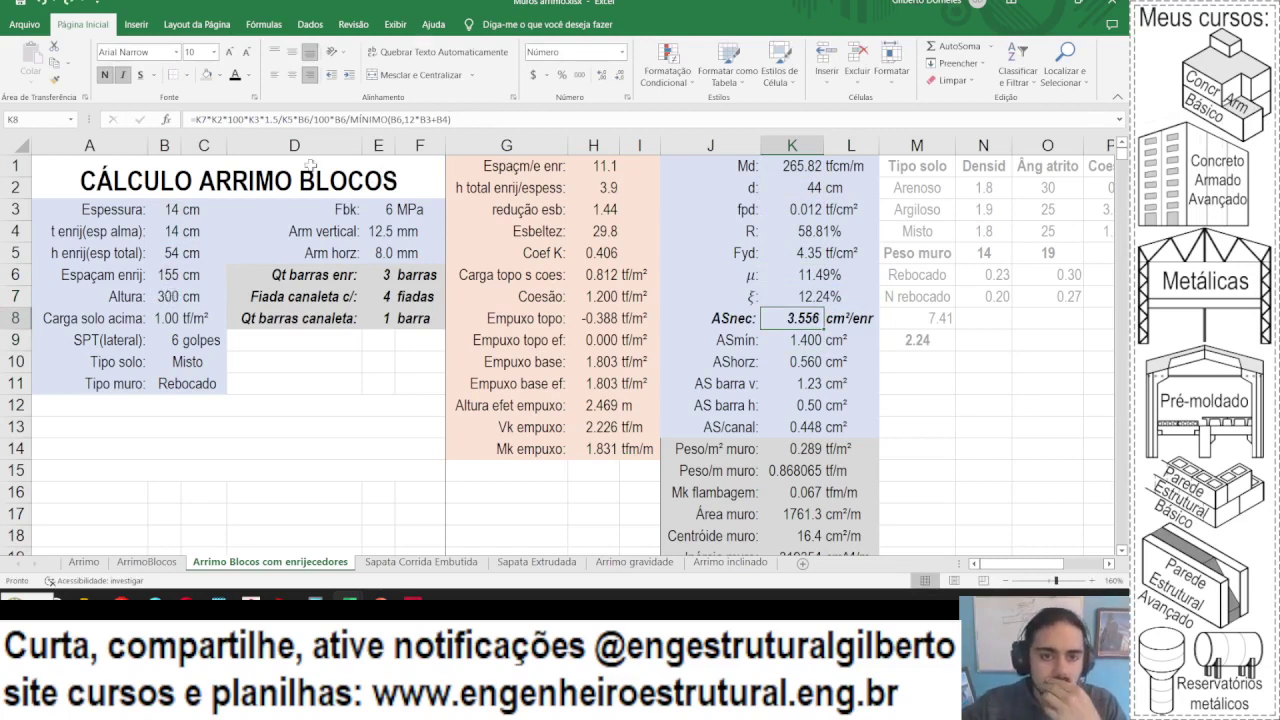
left_click(313, 121)
key("Escape")
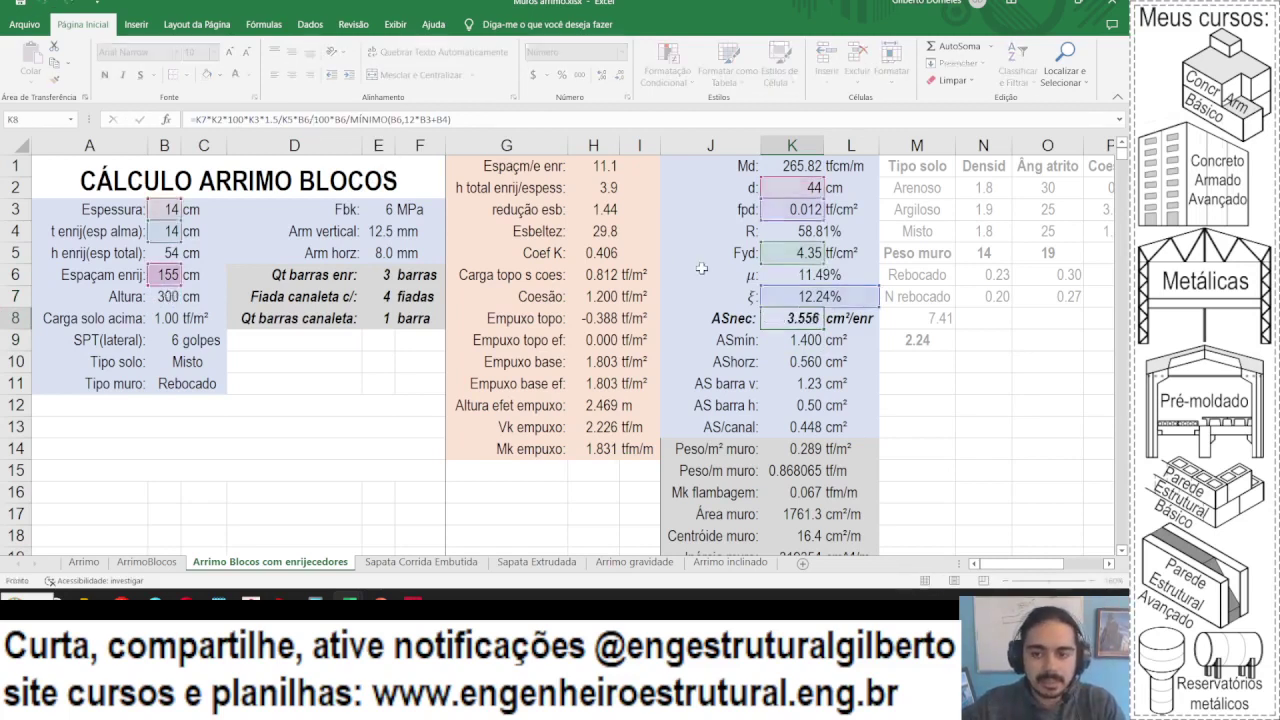
left_click(419, 119)
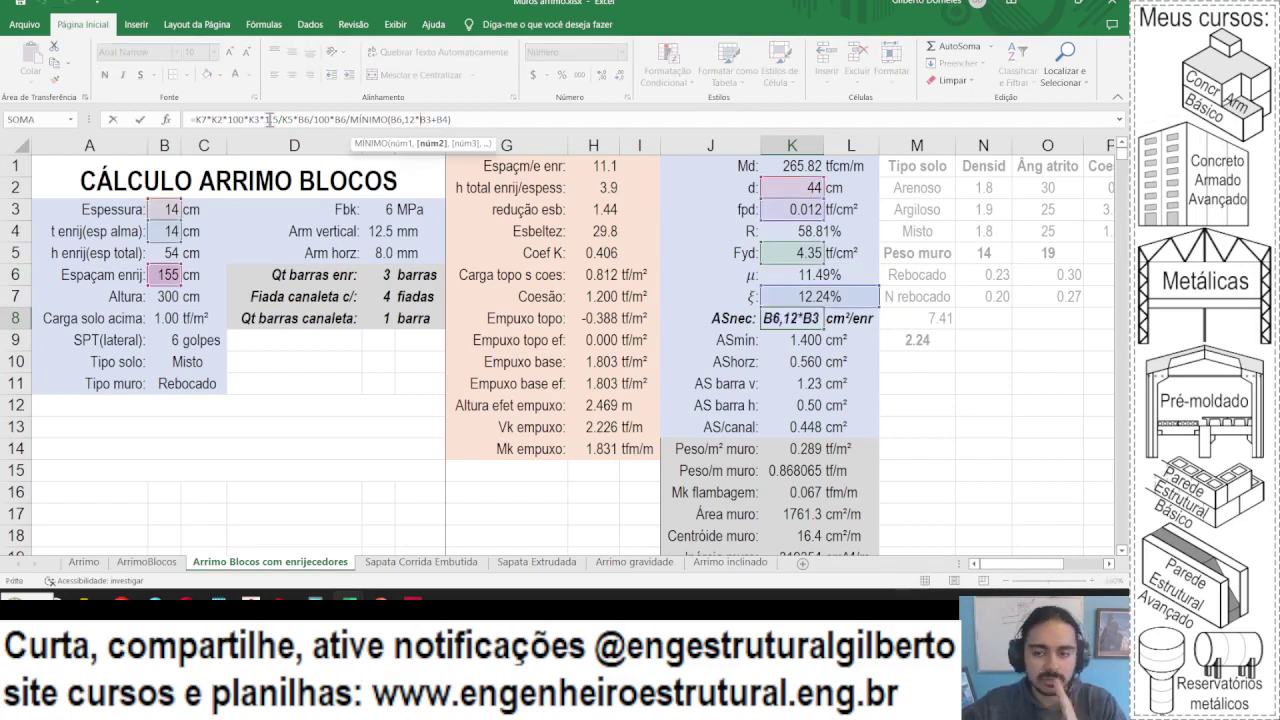
key("ctrl+z")
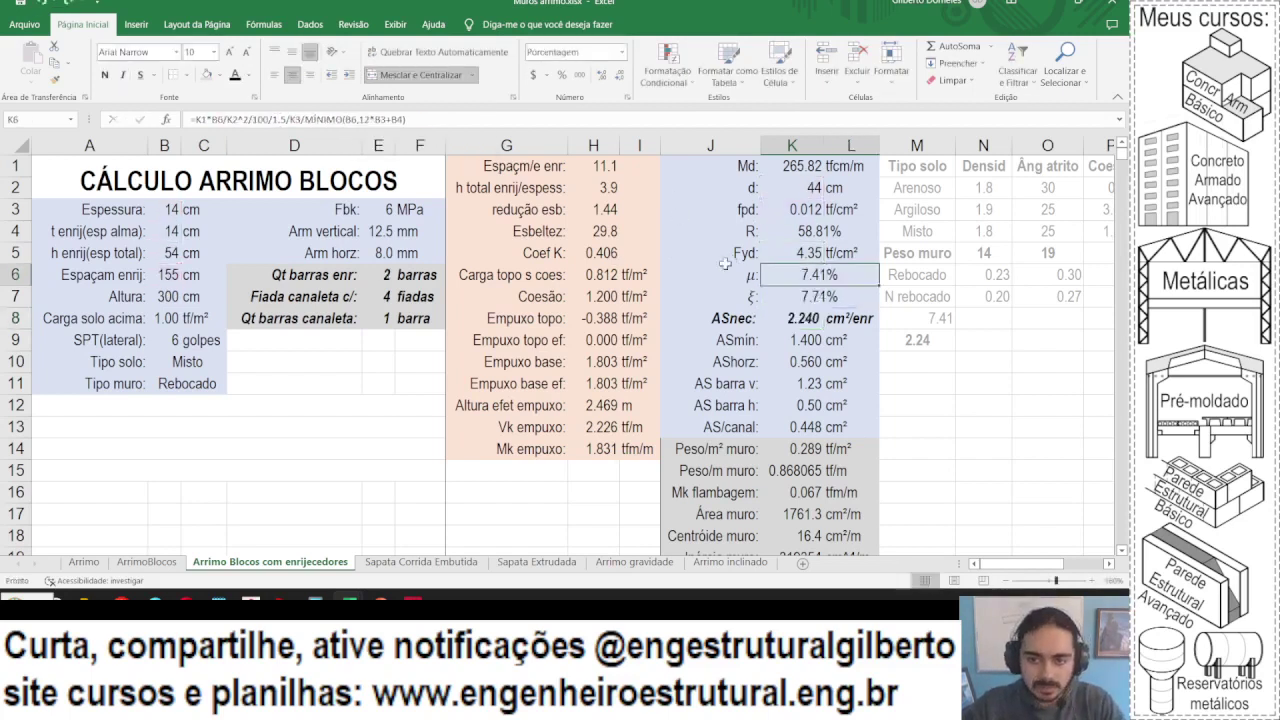
- Remove the factor *B6/MÍNIMO(B6,12*B3+B4) from the end of the ASnec formula in K8
left_click(780, 215)
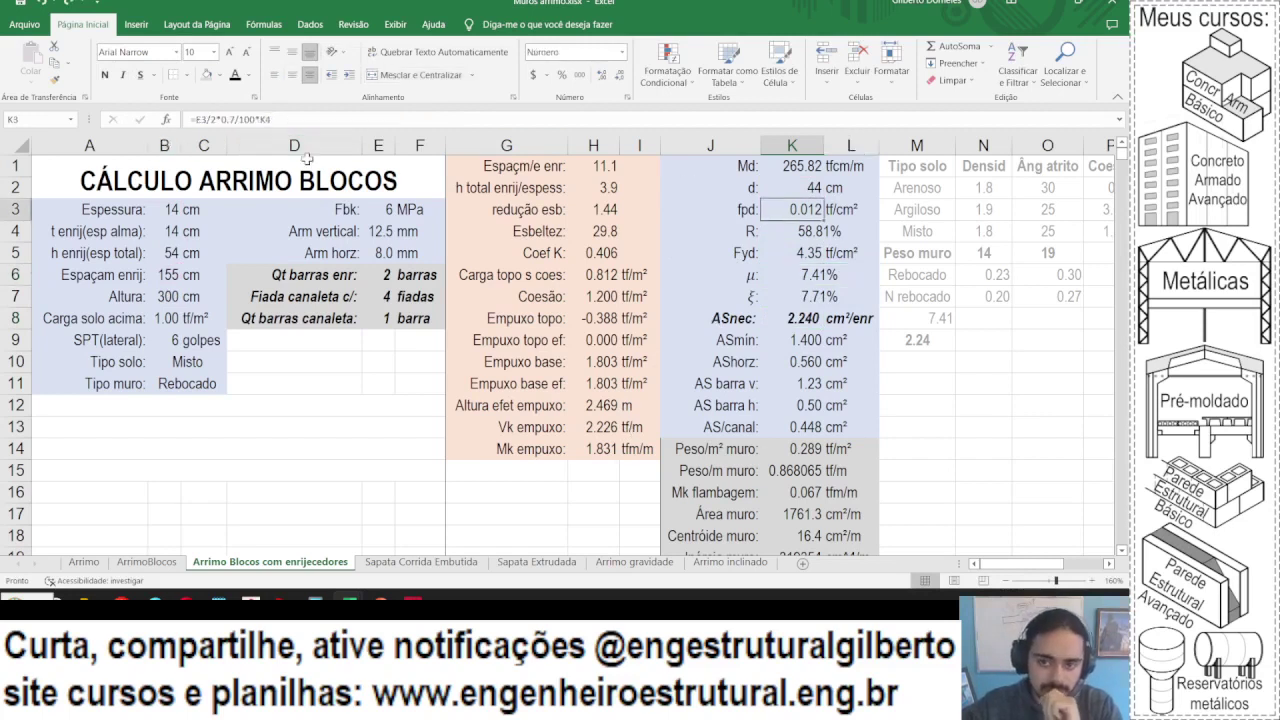
left_click(772, 320)
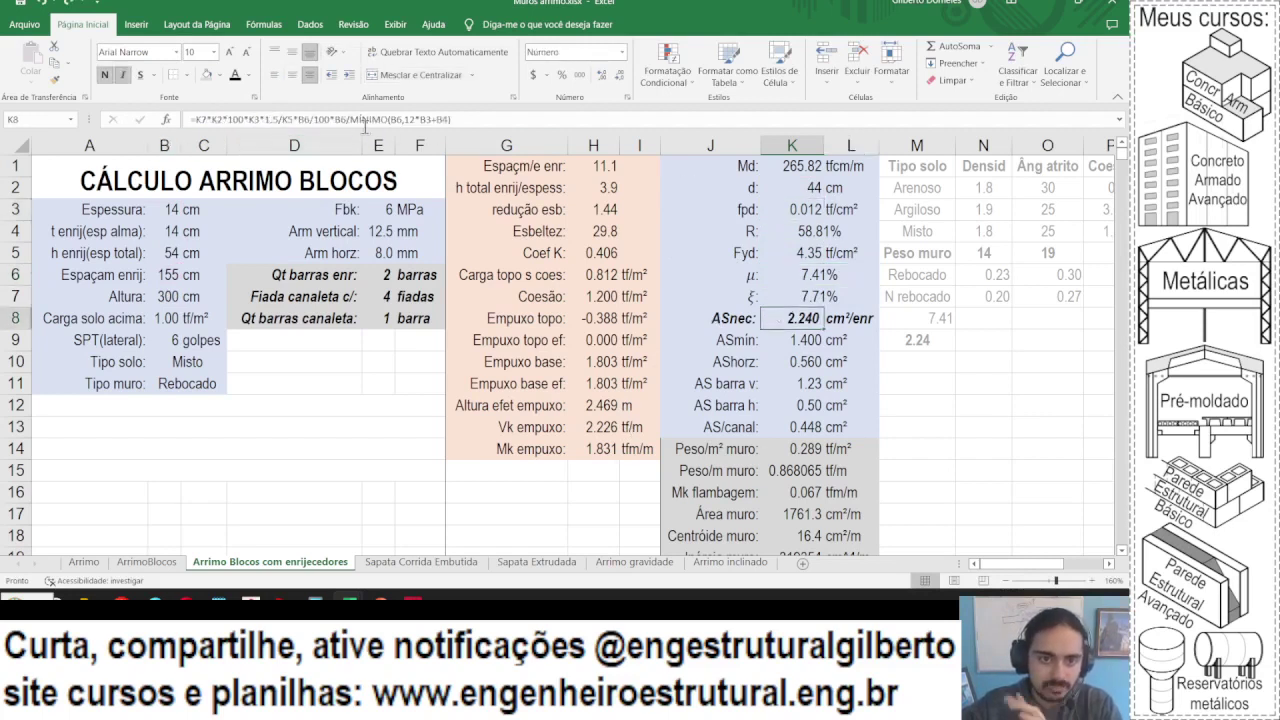
left_click(330, 120)
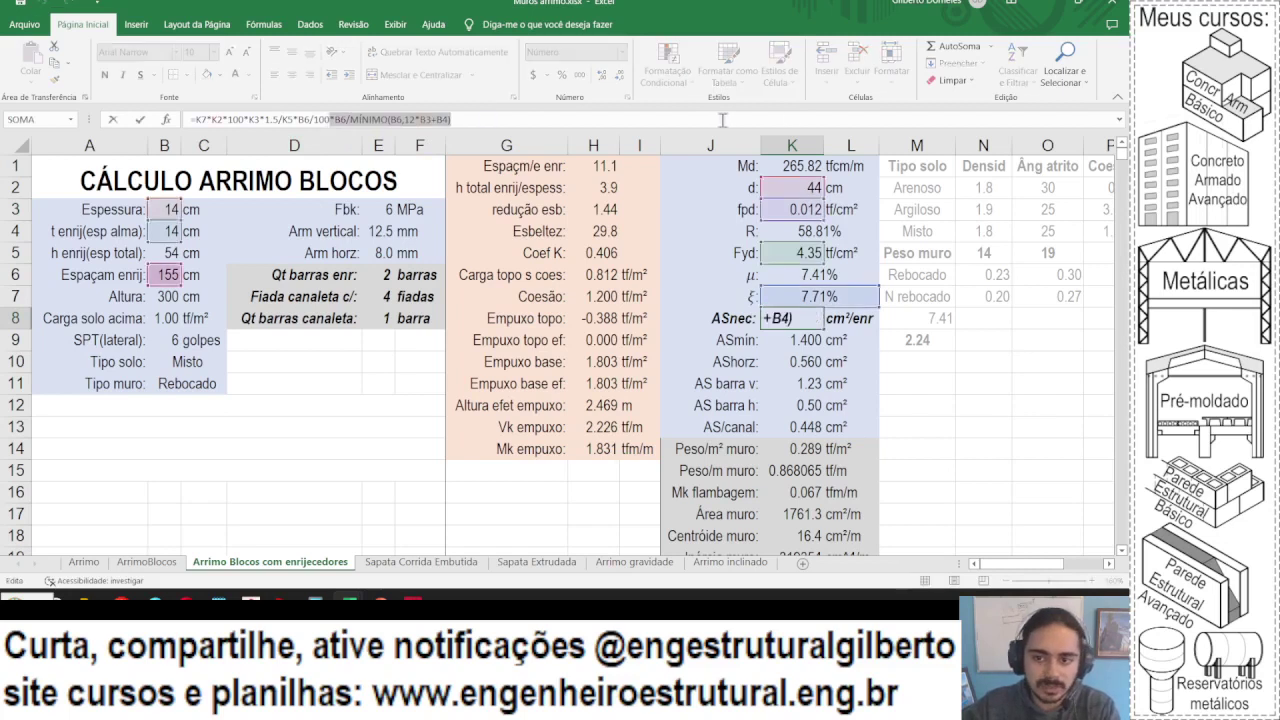
key("Return")
- Try removing only the divisor /MÍNIMO(B6,12*B3+B4) from the μ formula in K6, and undo it
left_click(800, 275)
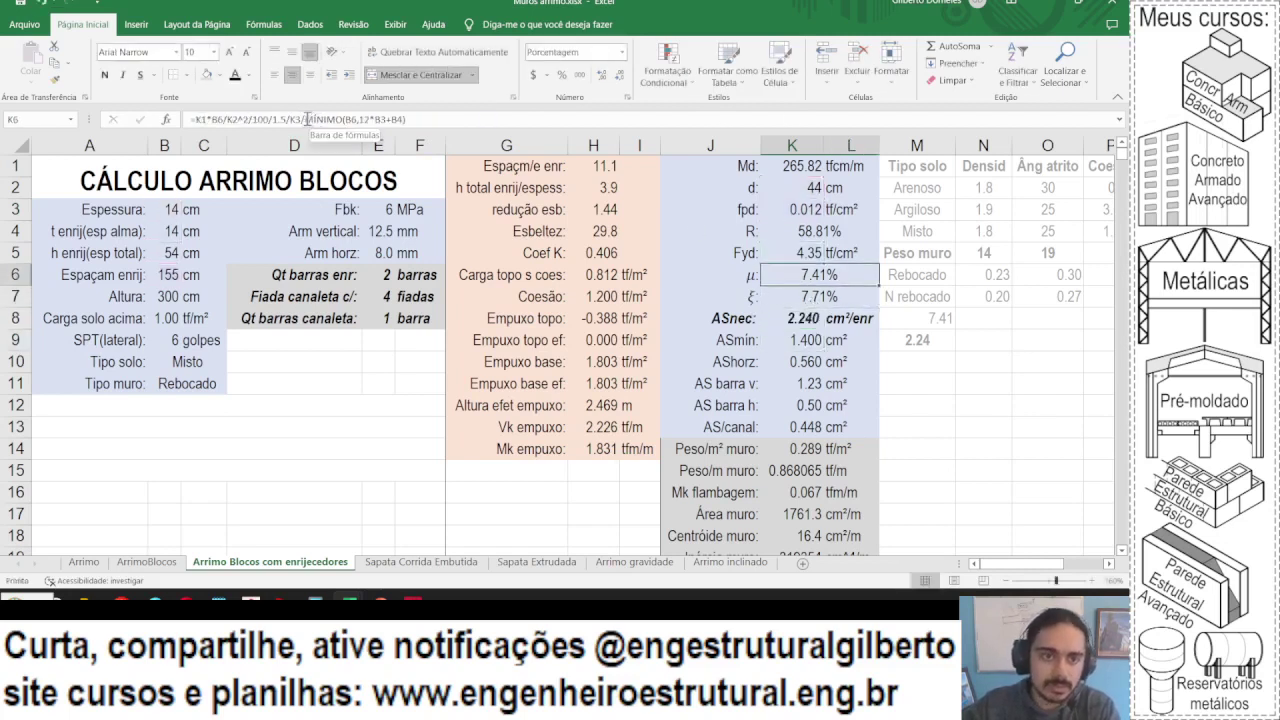
left_click_drag(301, 119, 412, 119)
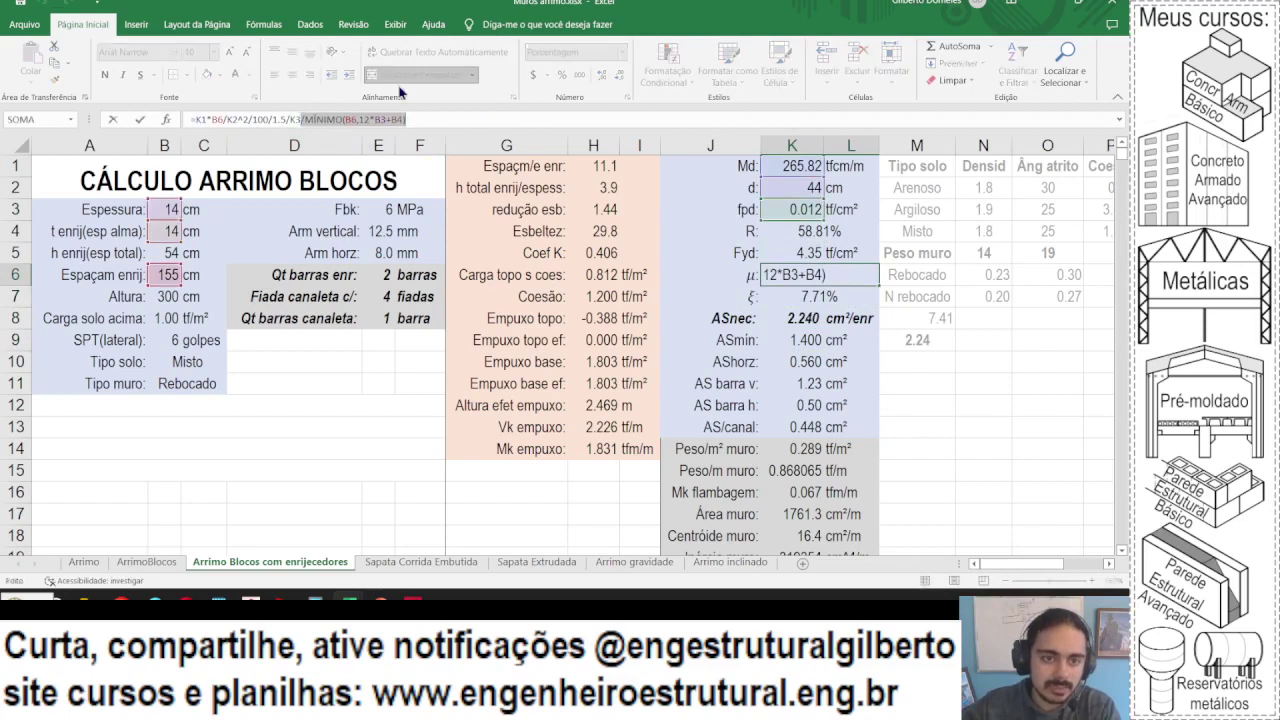
key("BackSpace")
key("Return")
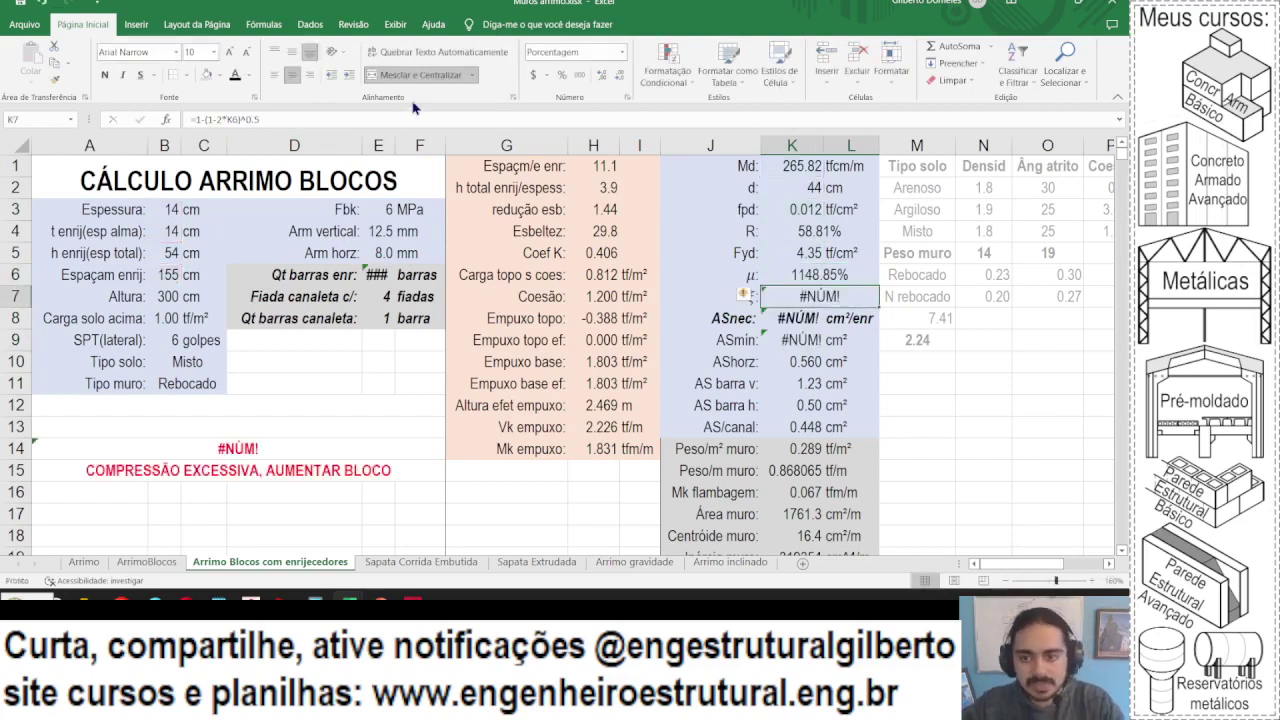
key("ctrl+z")
- Reduce the μ formula in K6 to =K1/K2^2/100/1.5/K3, removing both the B6 factor and the MÍNIMO divisor
left_click(350, 119)
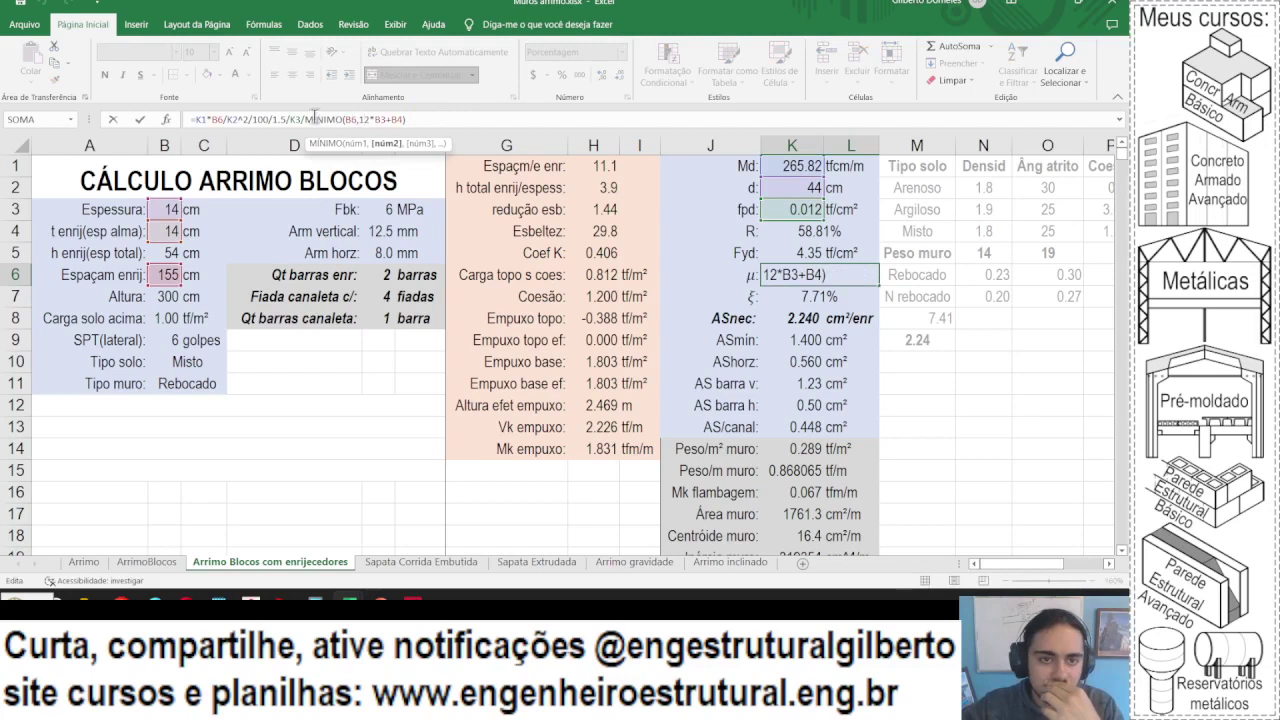
left_click_drag(301, 119, 522, 119)
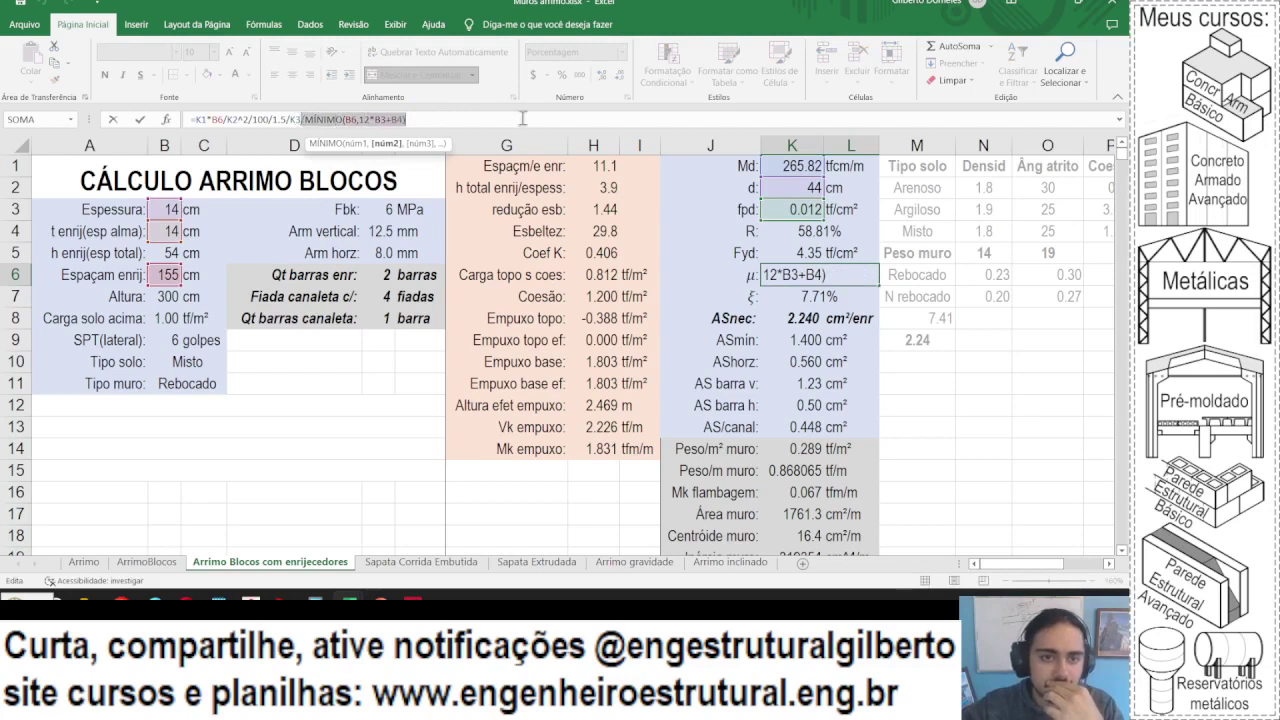
key("BackSpace")
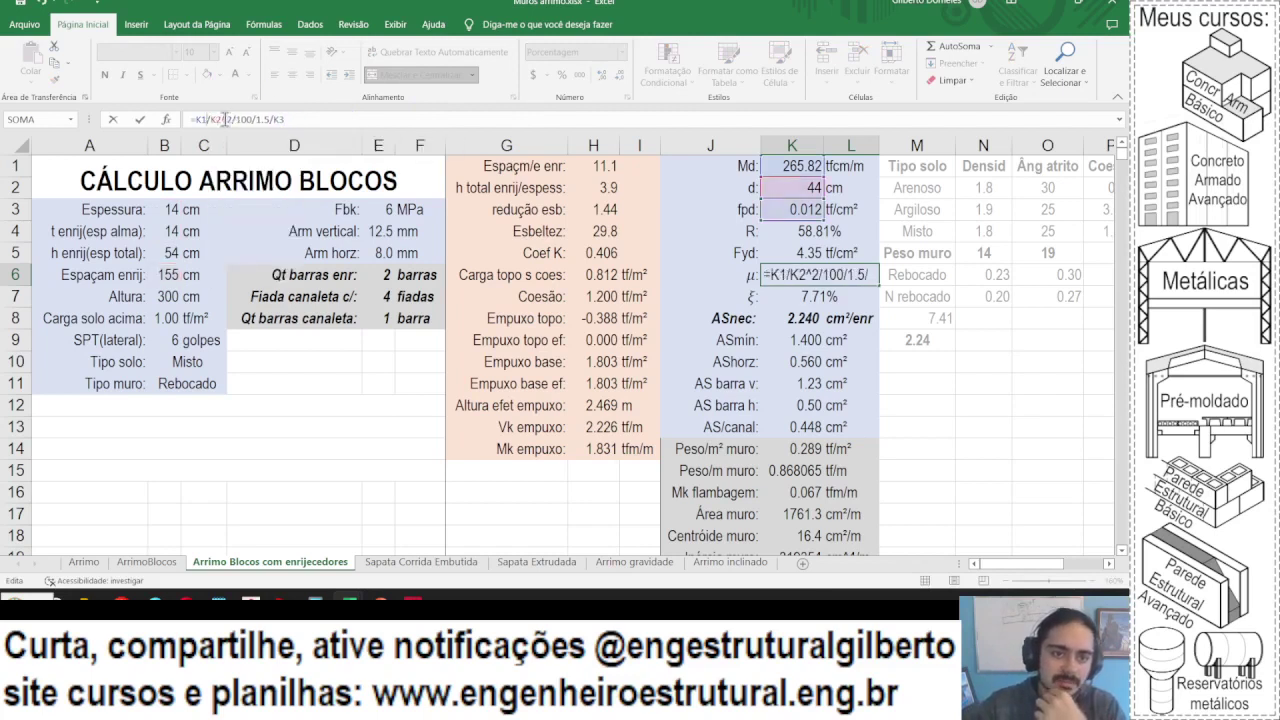
key("Return")
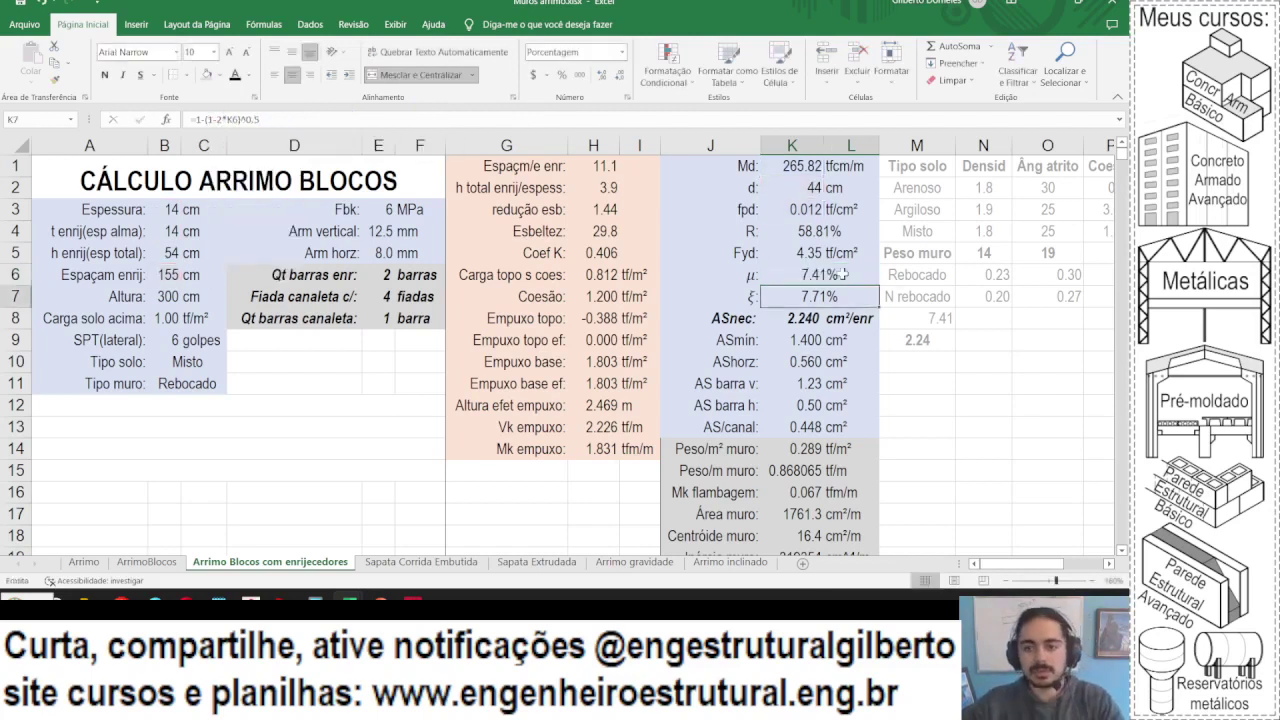
- Add the right-aligned label "% resist aprov:" in G15, directly below Mk empuxo
scroll(543, 452, "down", 1)
scroll(640, 360, "up", 1)
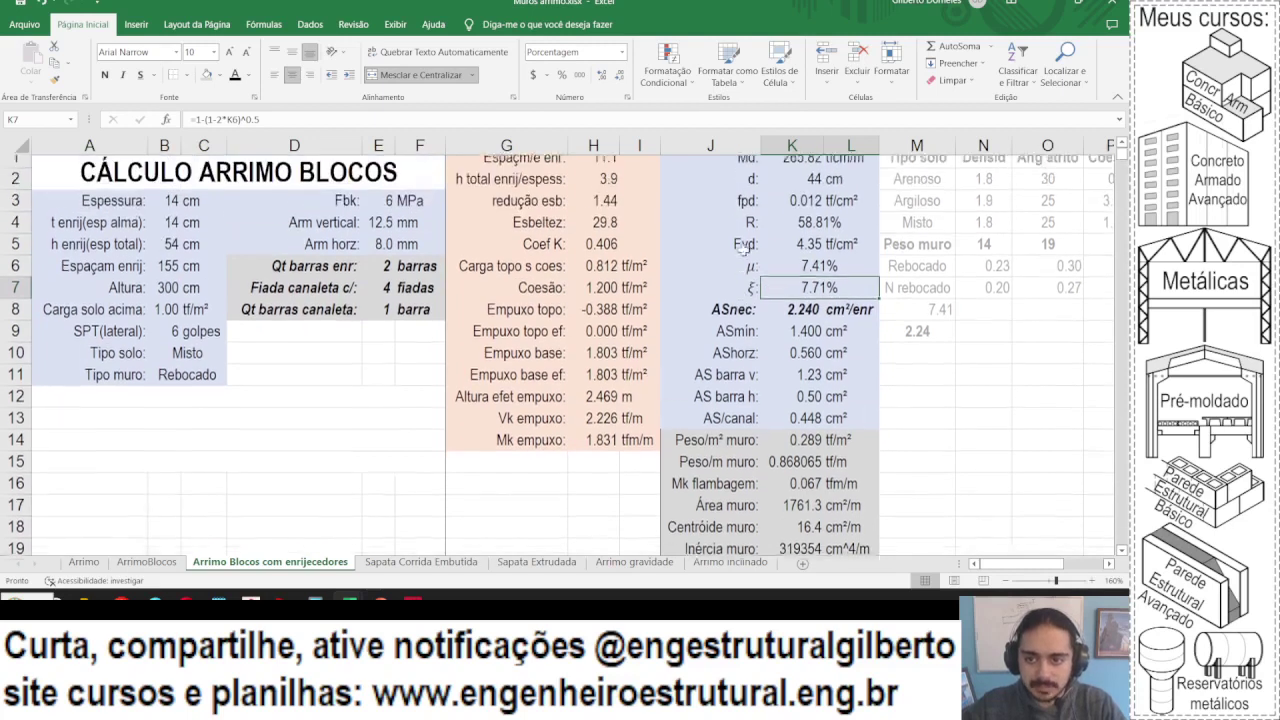
scroll(737, 277, "down", 1)
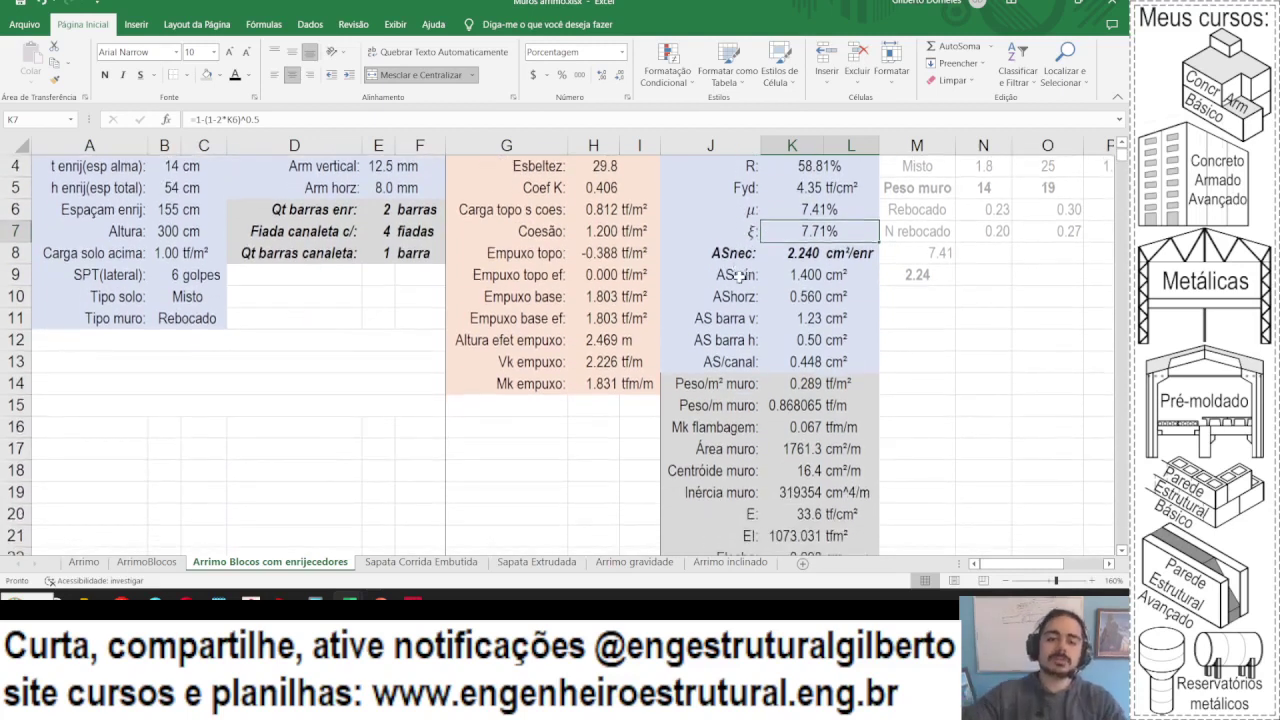
left_click(513, 411)
type("% r")
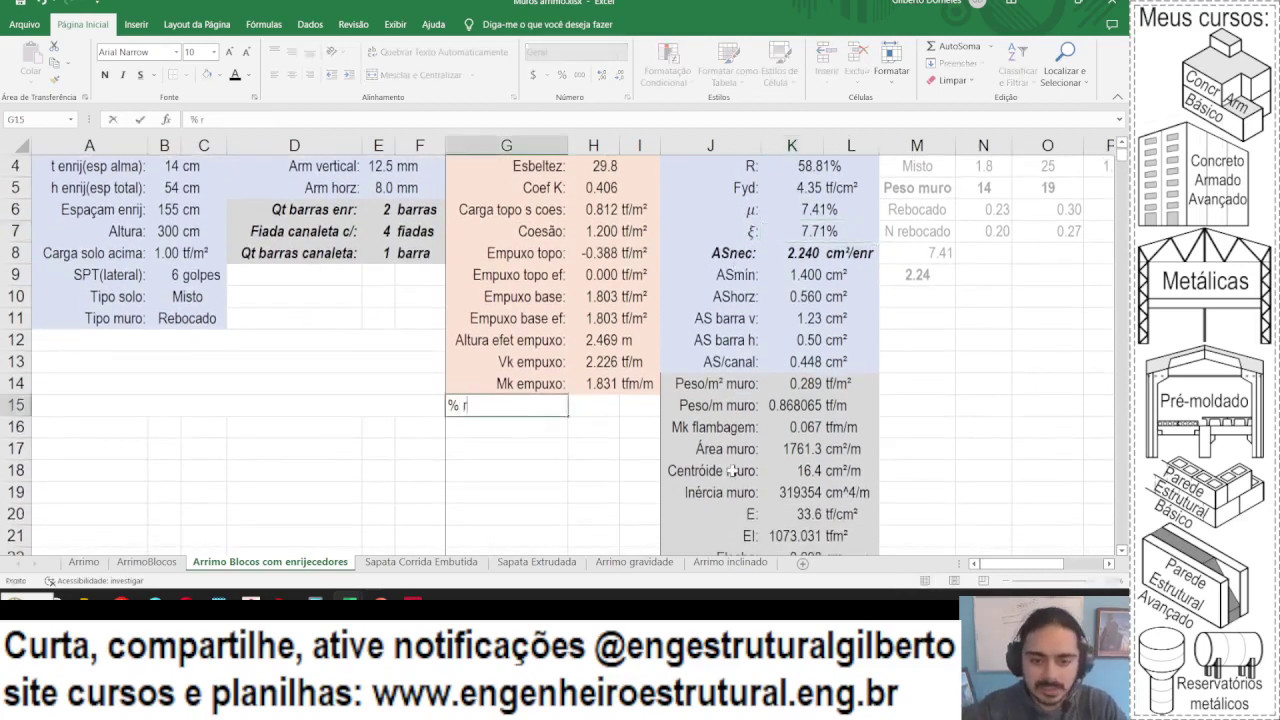
type("esist aprov:")
key("Return")
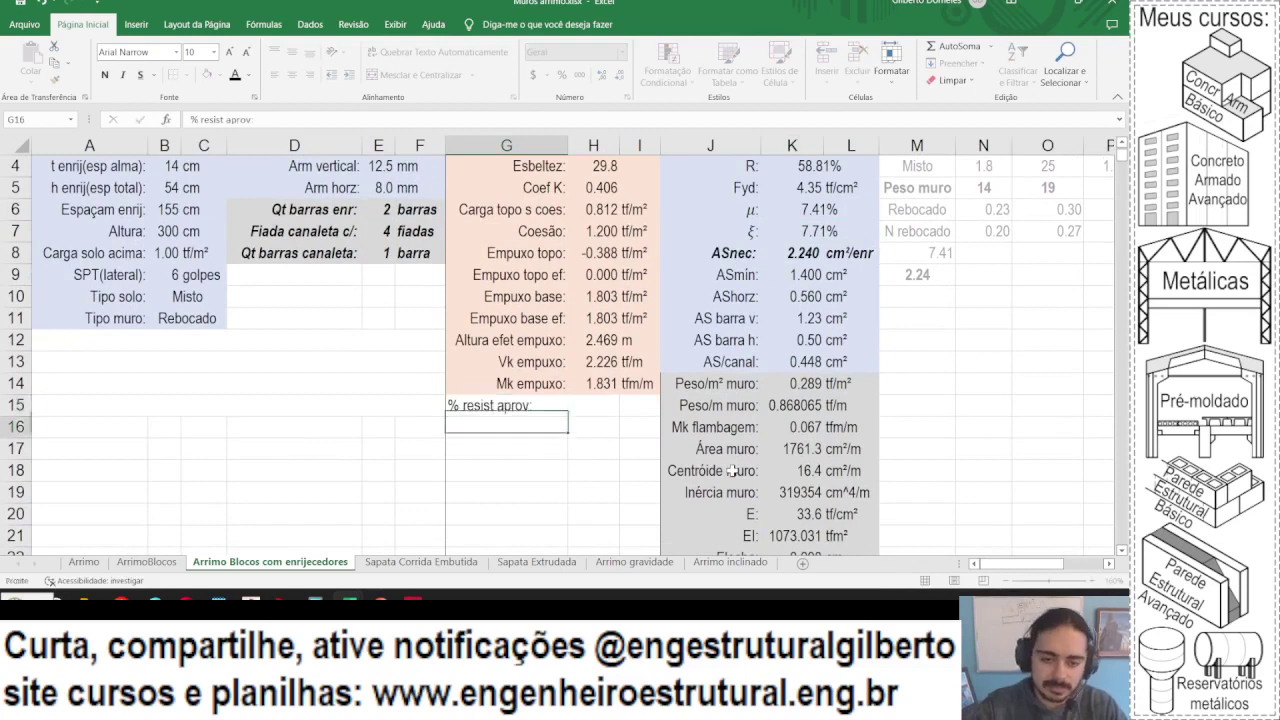
key("Up")
left_click(310, 75)
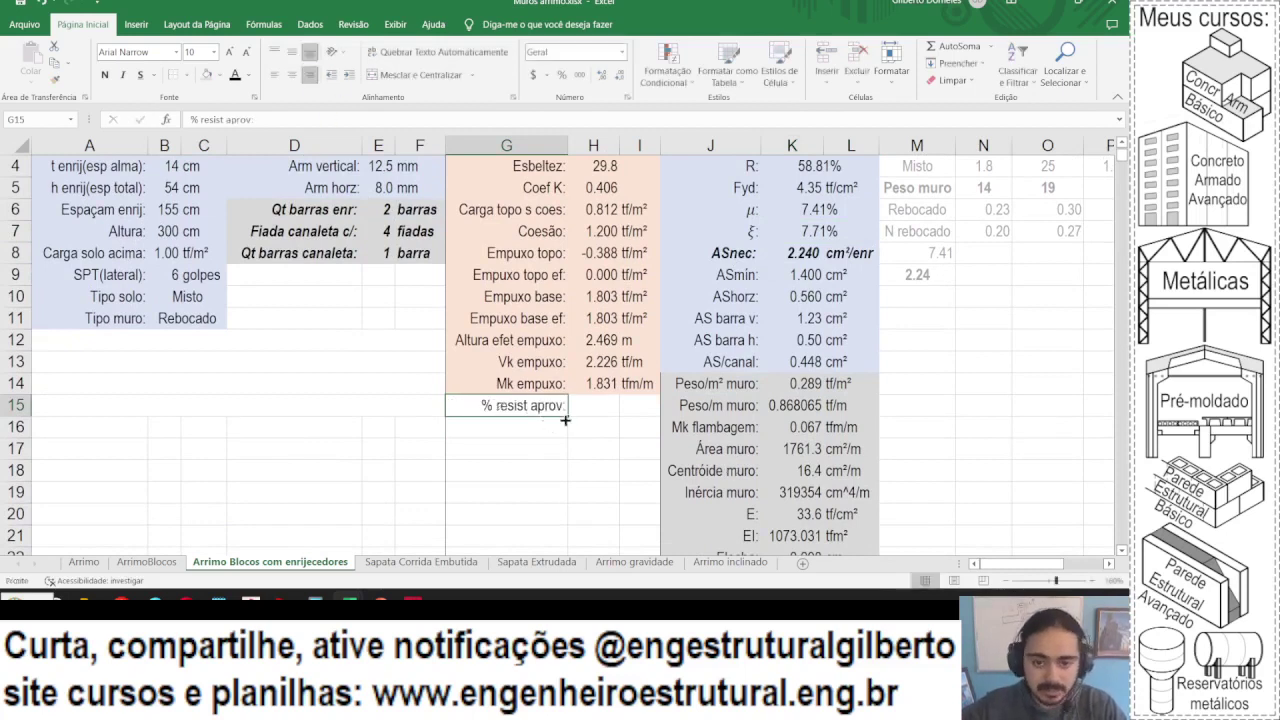
- Check the effective flange width limits on the PowerPoint MOMENTO slide, and start a formula in H15 of the Excel sheet with B3*12+B4
key("Right")
scroll(436, 443, "up", 1)
key("alt+Tab")
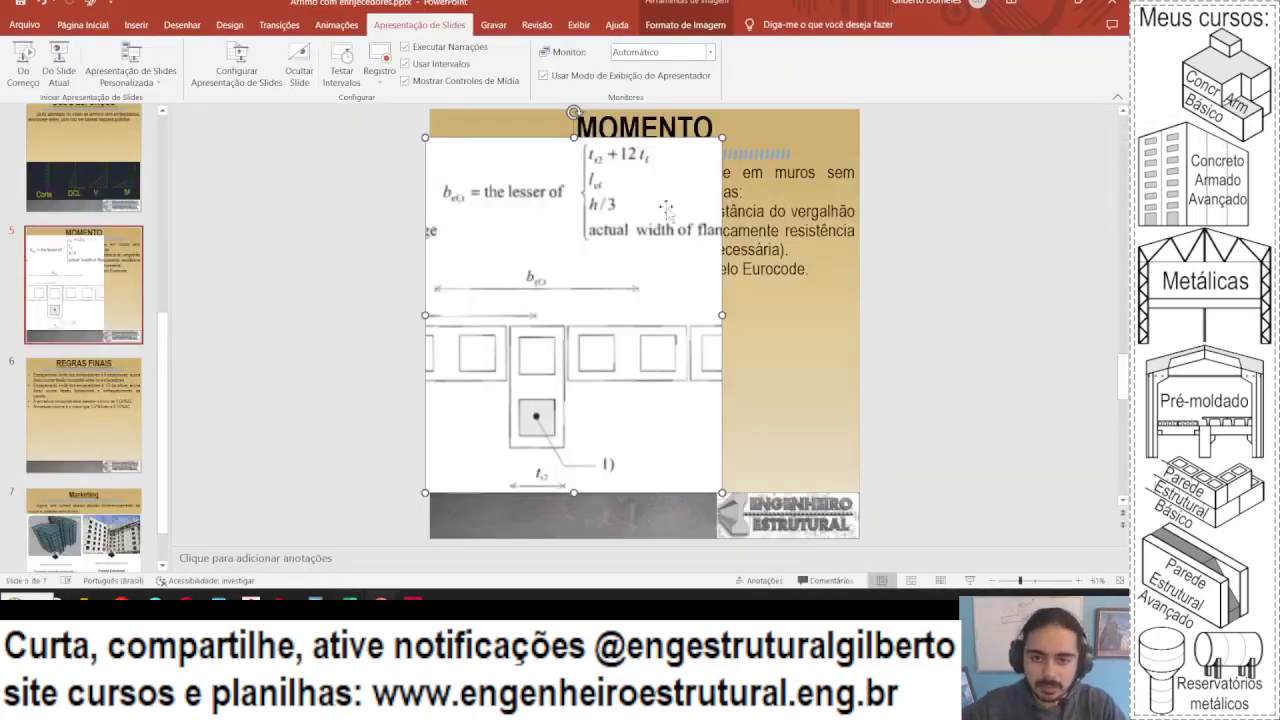
key("alt+Tab")
type("=(")
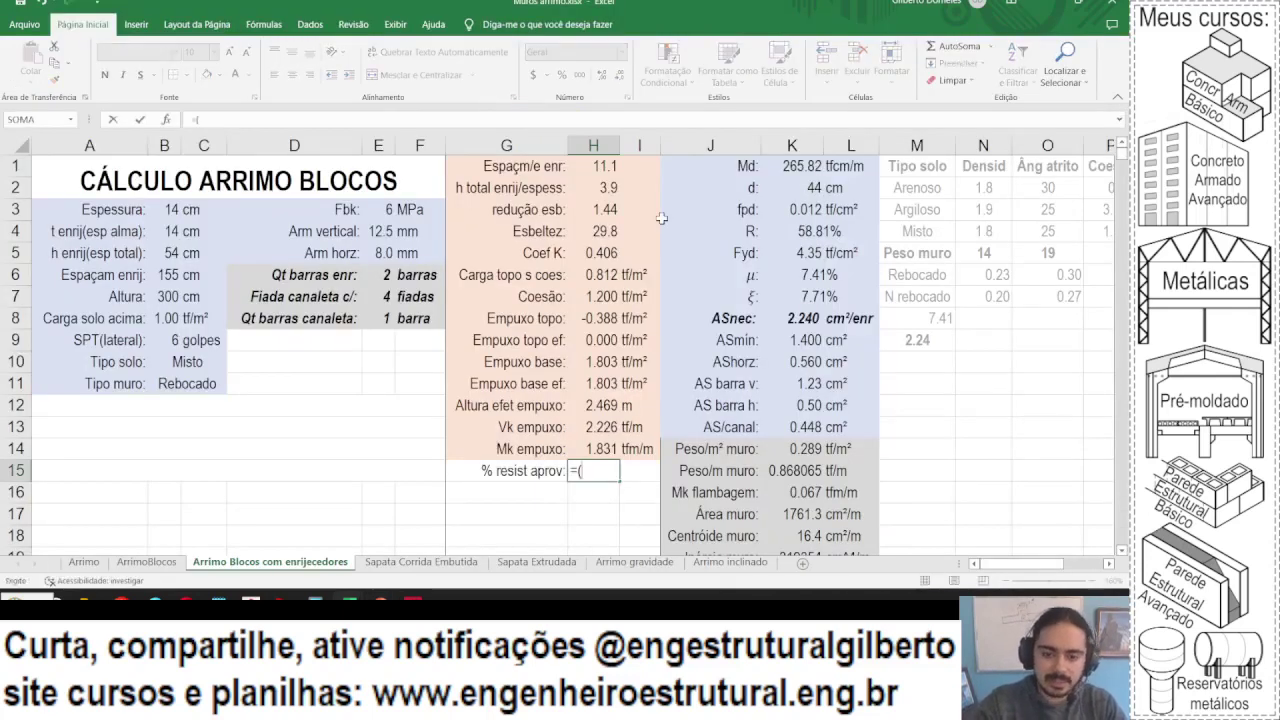
left_click(163, 205)
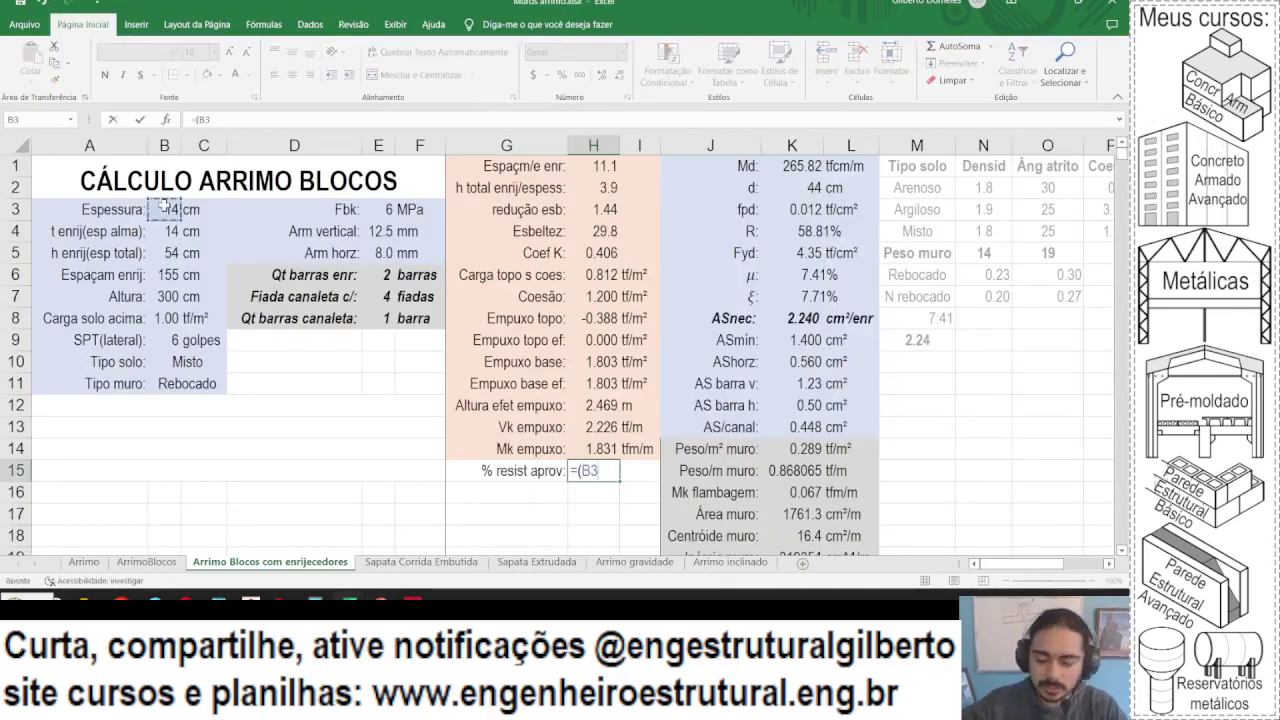
type("*12+")
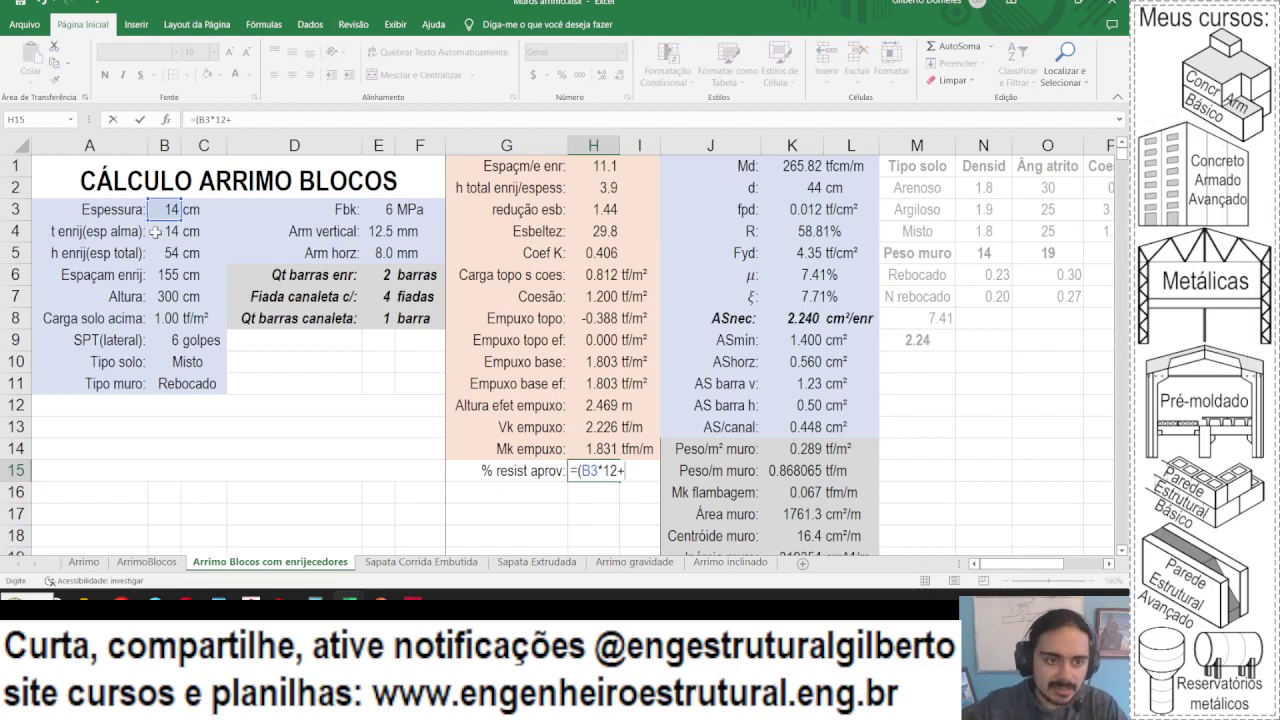
left_click(165, 230)
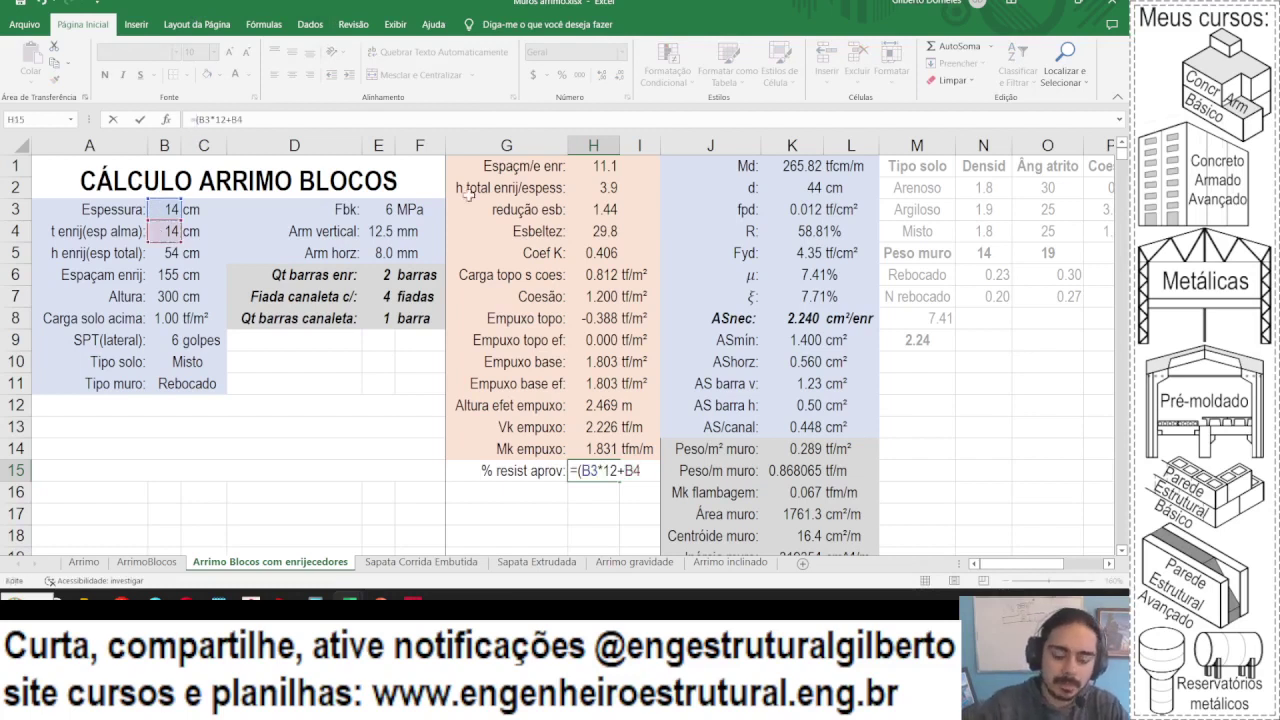
- Wrap the H15 expression in MÍNIMO with (B3*12+B4)/B6 as its first argument
key("Home")
key("Right")
type("mínimo")
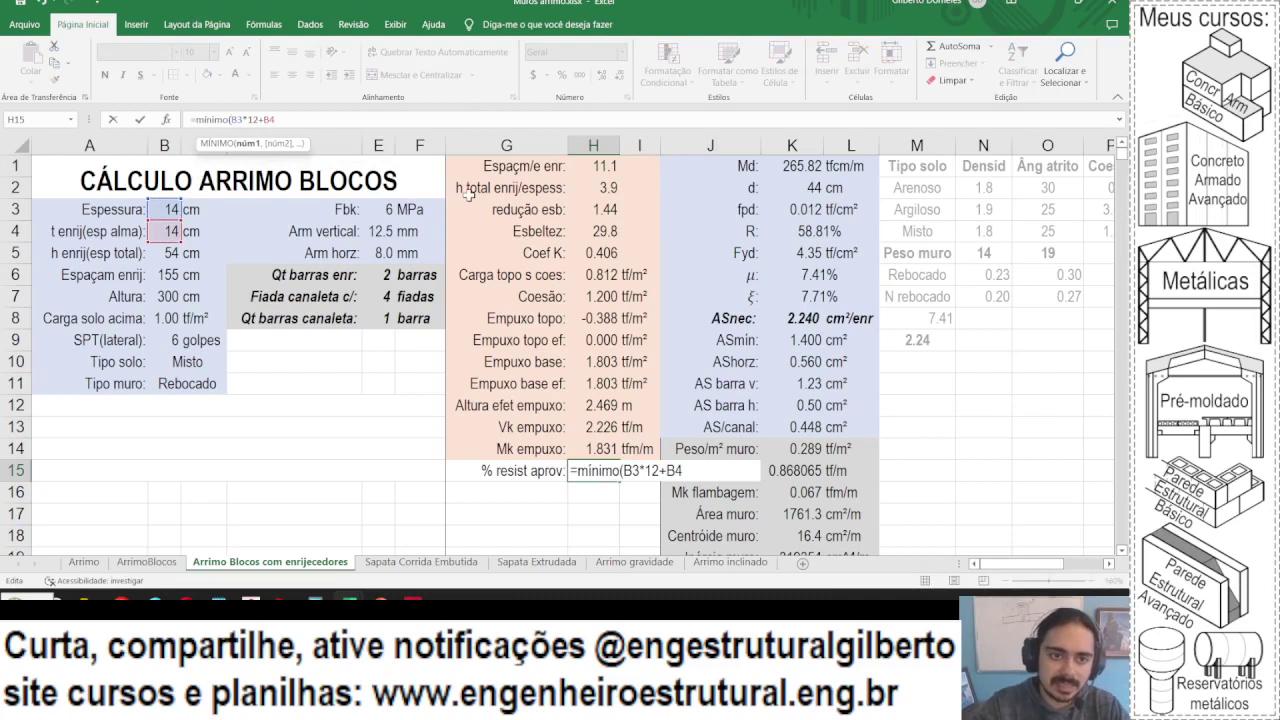
type("(")
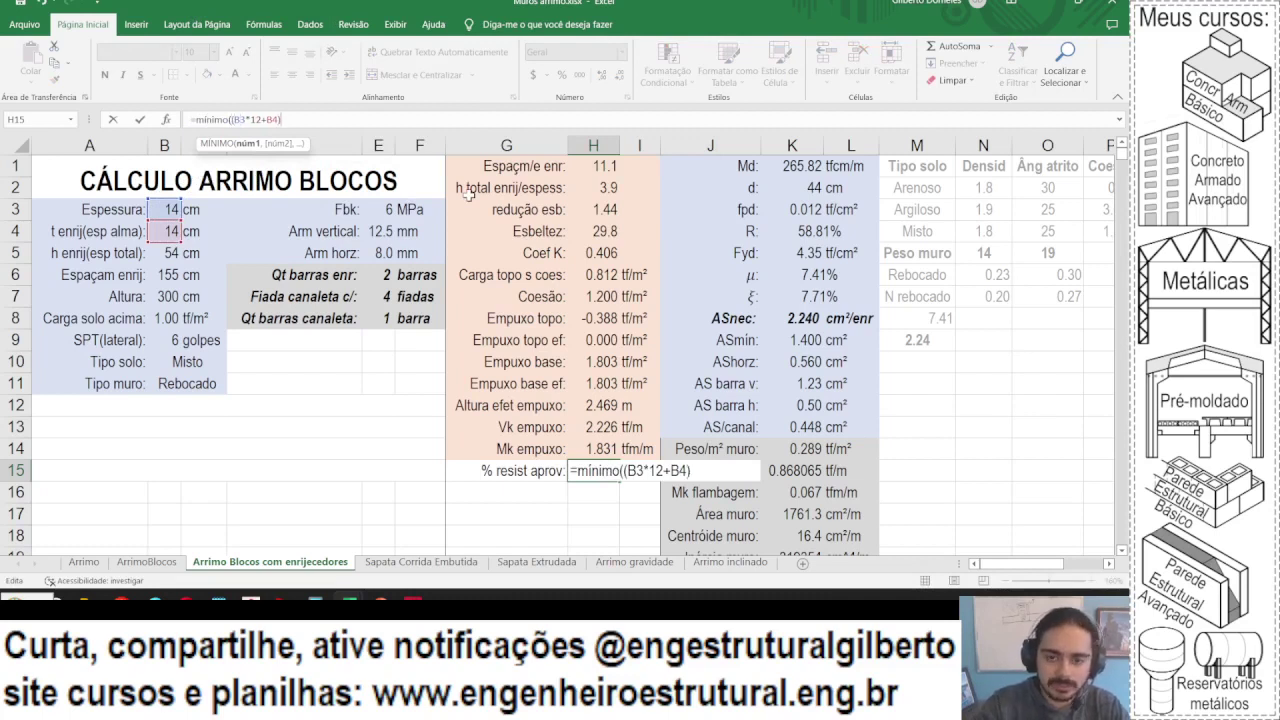
left_click(166, 276)
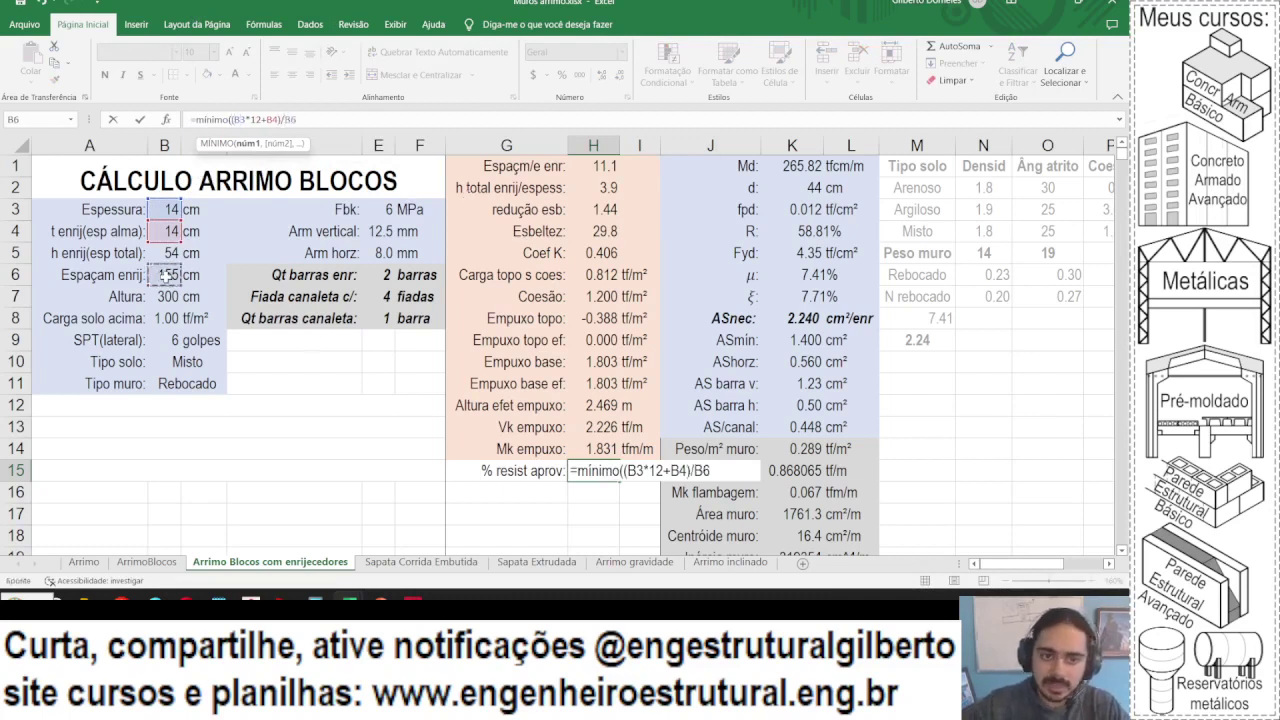
- Complete the MÍNIMO formula in H15 with B7/3/B6 as its second argument
type(",")
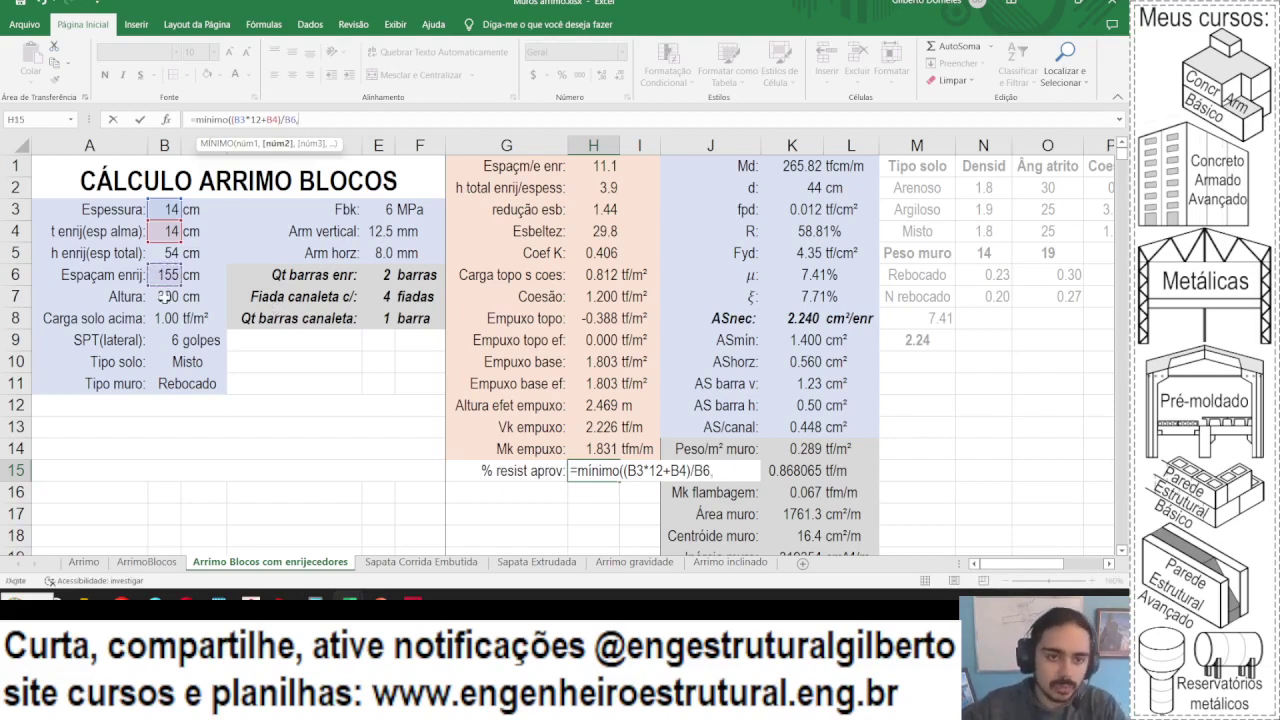
left_click(162, 297)
type("/3/")
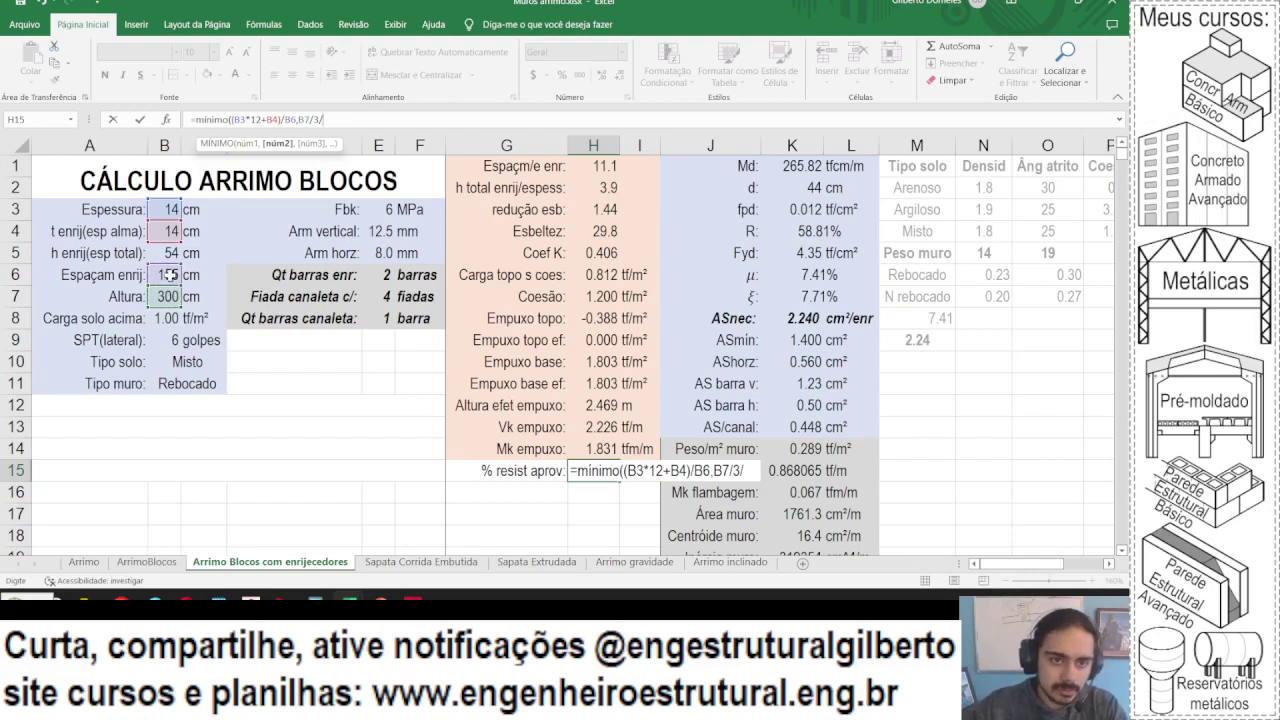
left_click(169, 275)
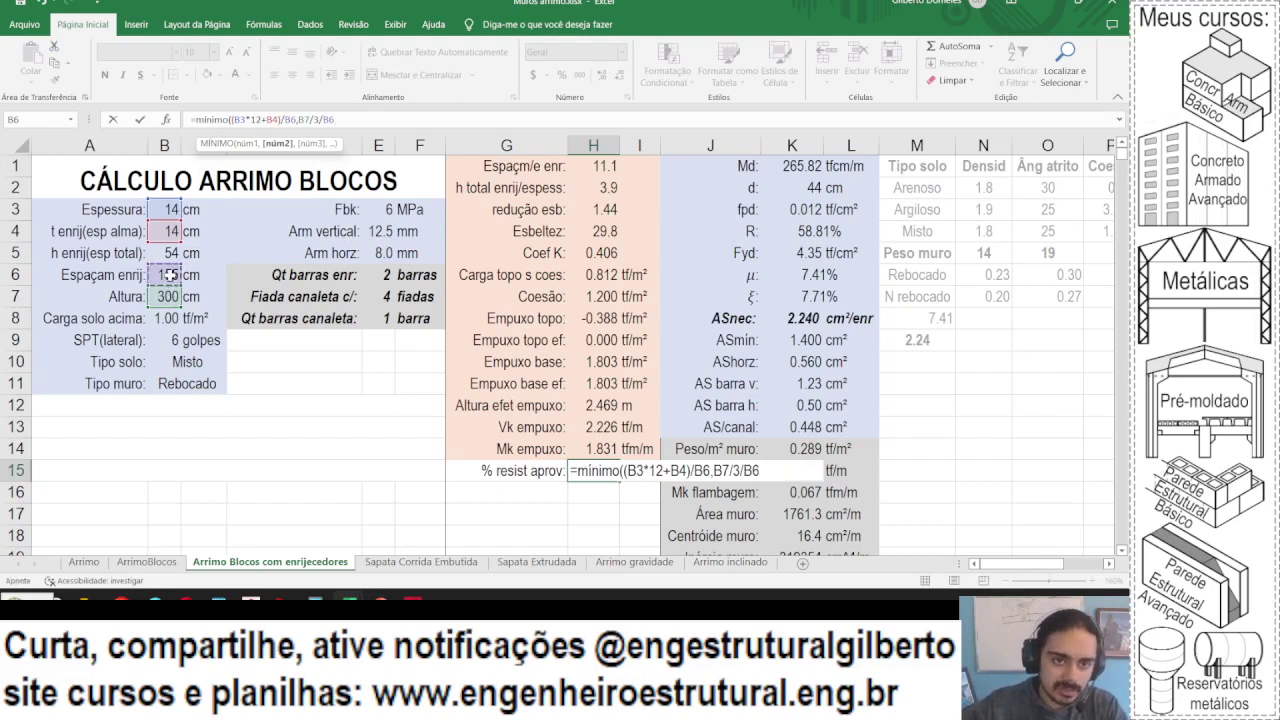
key("Return")
key("Up")
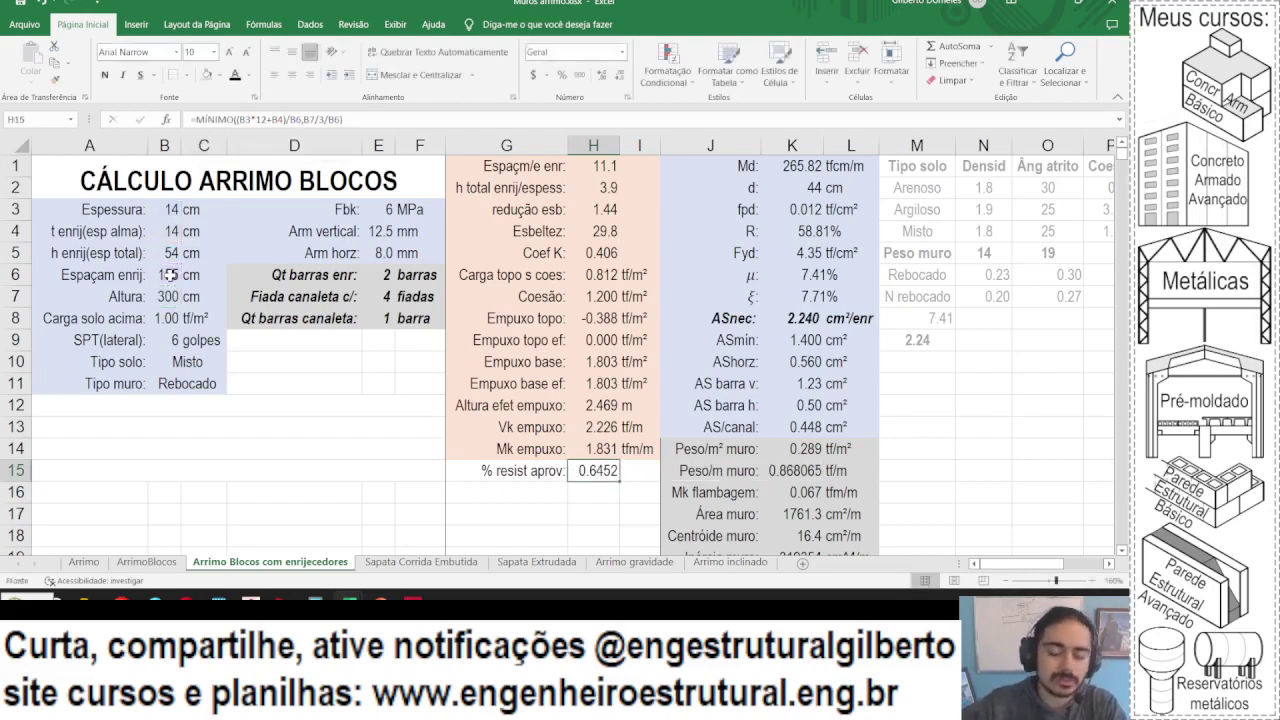
- Format the H15 result as a percentage with one decimal place
left_click(562, 75)
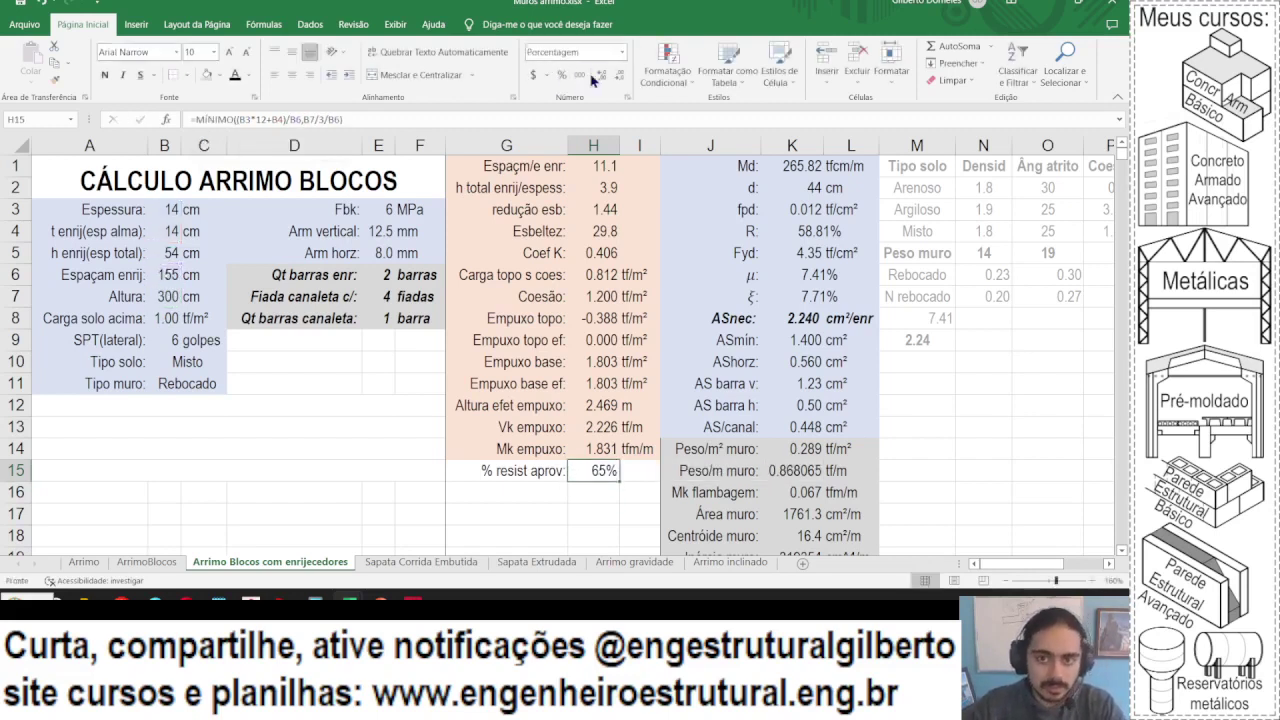
left_click(601, 76)
key("alt+Tab")
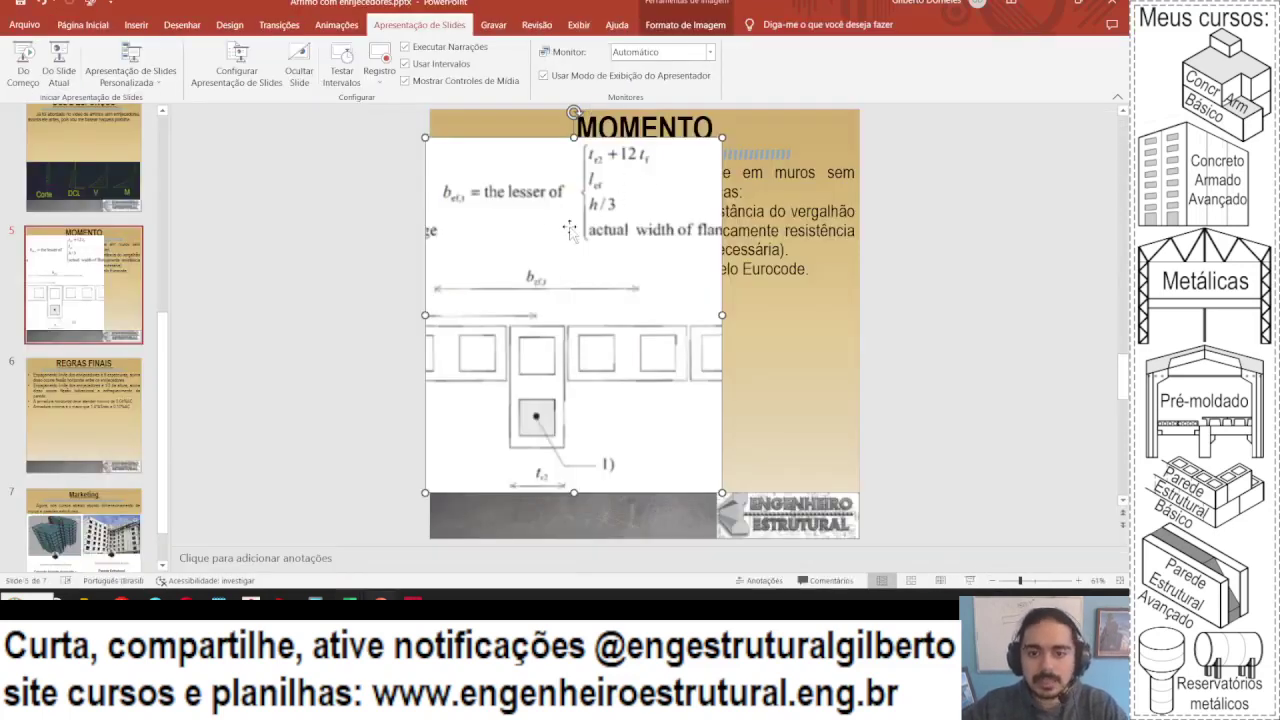
key("alt+Tab")
- Shift the grey block from Peso/m² muro through Flecha lim (J14:L23) down one row
left_click_drag(540, 472, 595, 472)
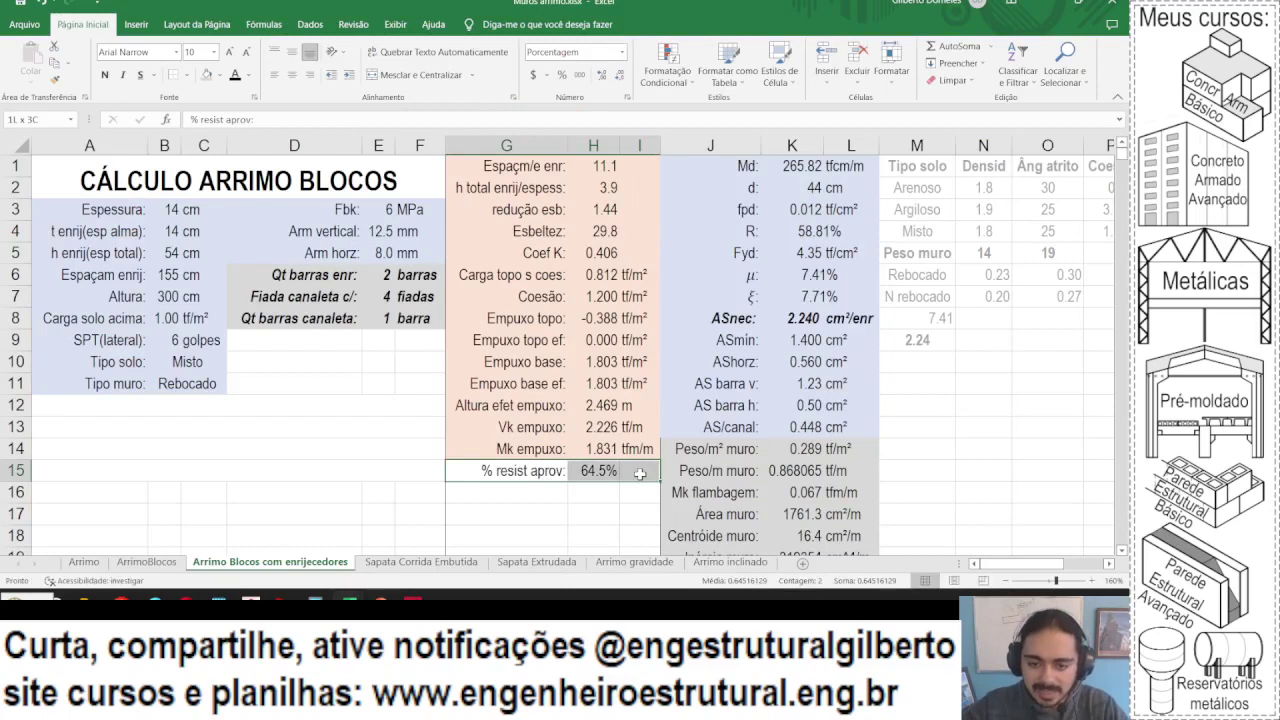
scroll(592, 375, "down", 3)
left_click_drag(720, 258, 816, 462)
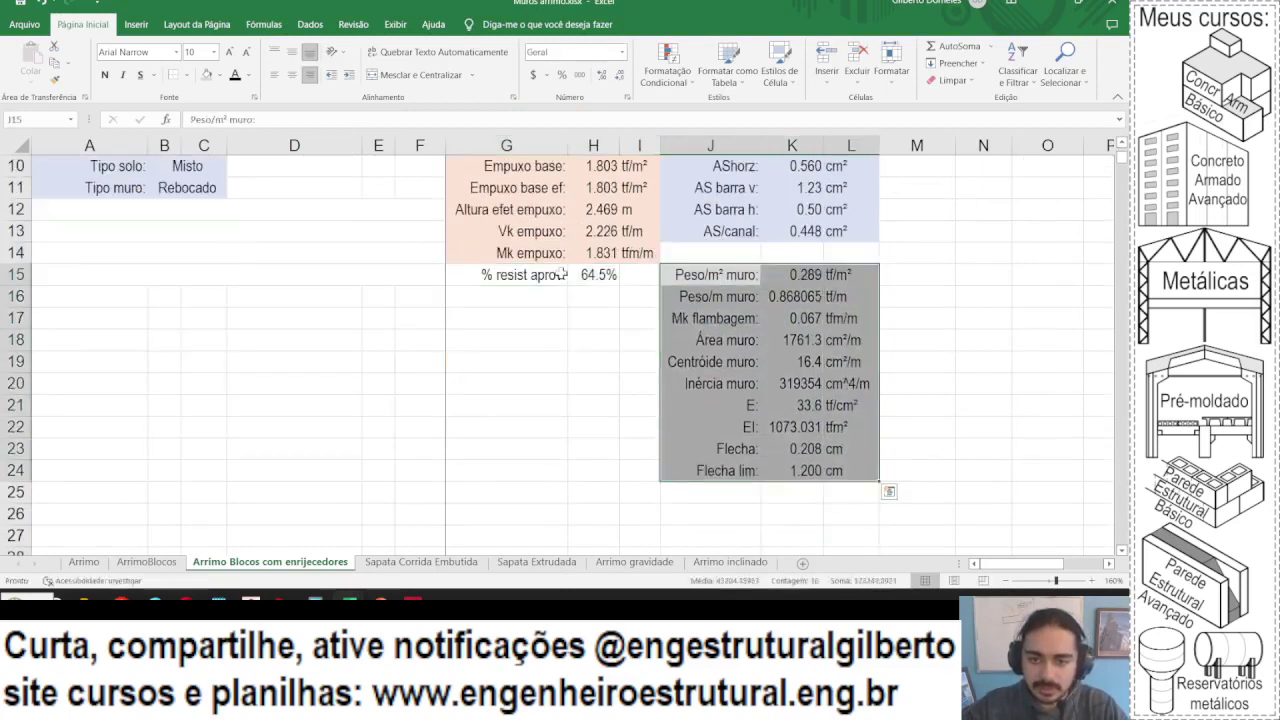
- Move the "% resist aprov" cells from G15:I15 to J14:L14 and fill them with the same grey as the block below
left_click_drag(555, 273, 845, 260)
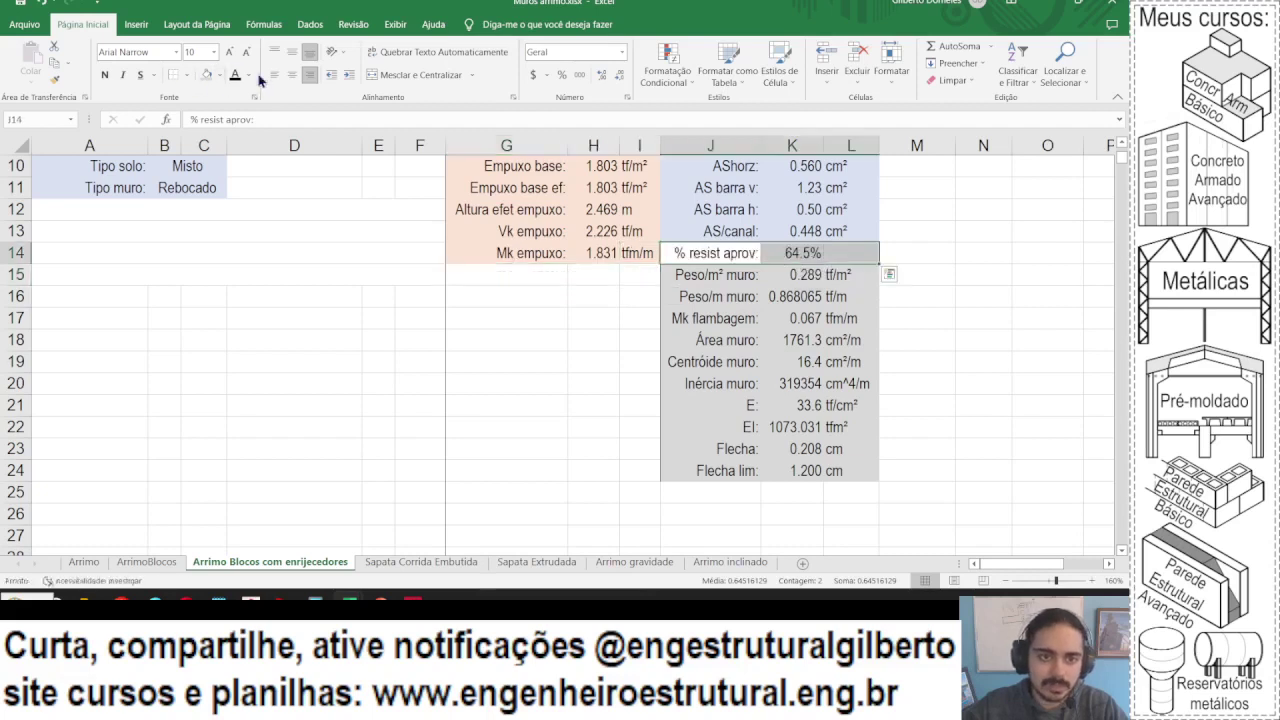
left_click(209, 77)
left_click(699, 364)
scroll(697, 388, "up", 2)
scroll(697, 388, "up", 1)
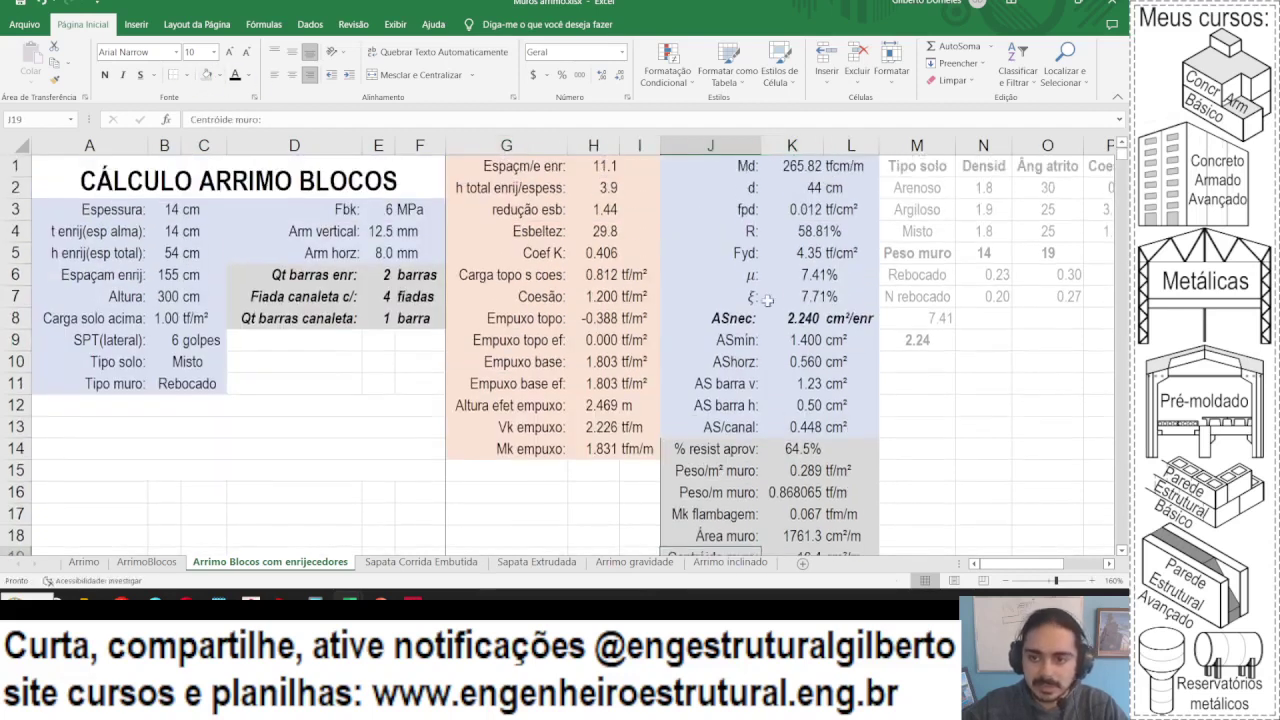
- Multiply the fpd formula in K3 by the % resist aprov cell, giving =E3/2*0.7/100*K4*K14
left_click(815, 209)
left_click(340, 119)
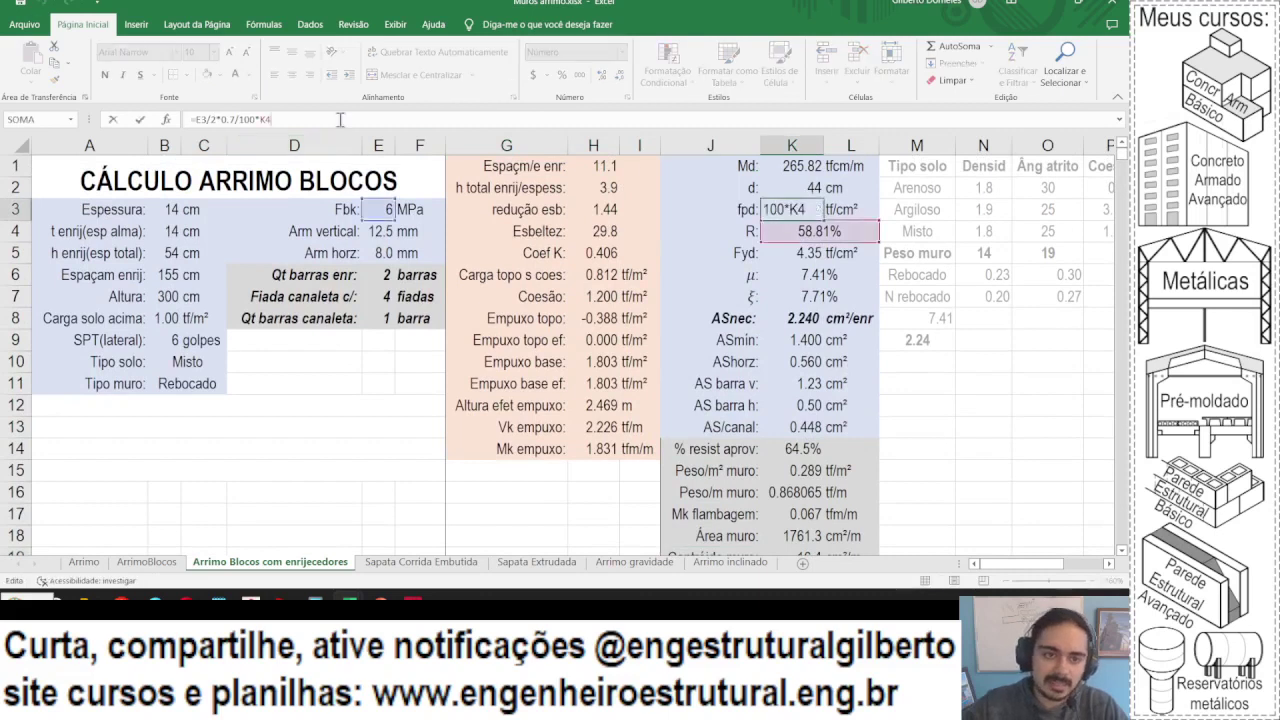
type("*")
scroll(700, 400, "down", 1)
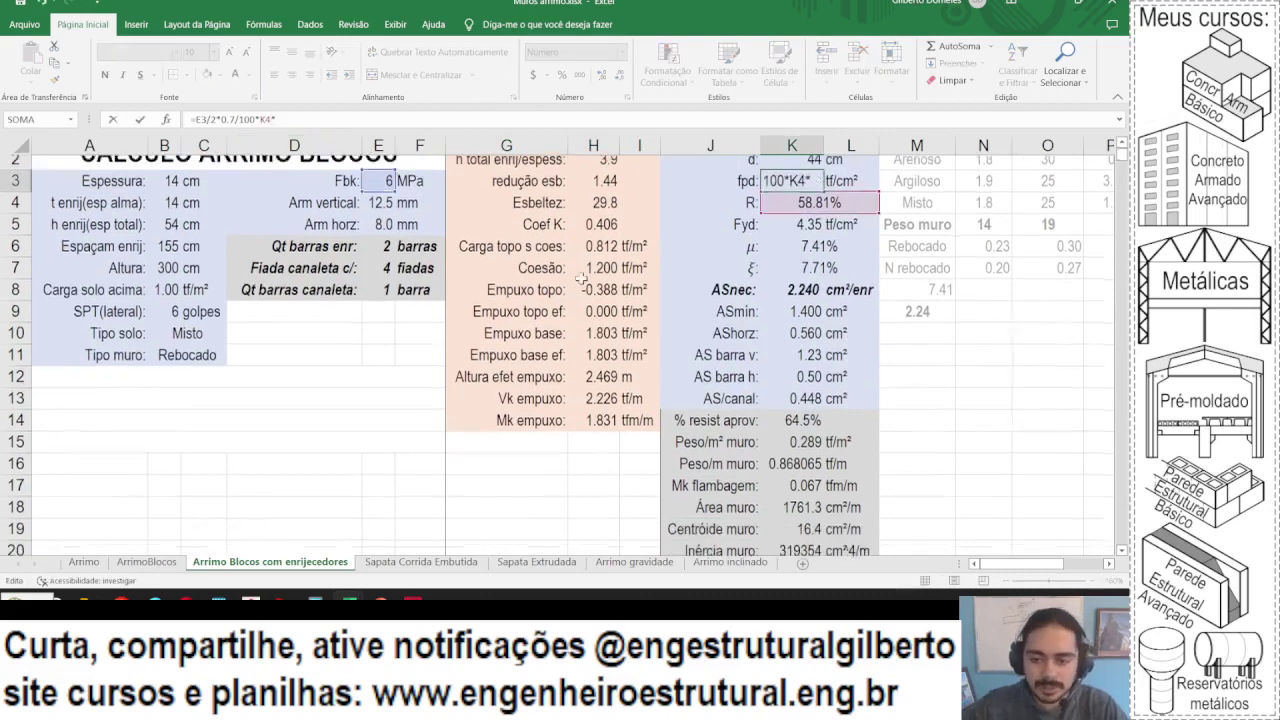
left_click(805, 388)
key("Escape")
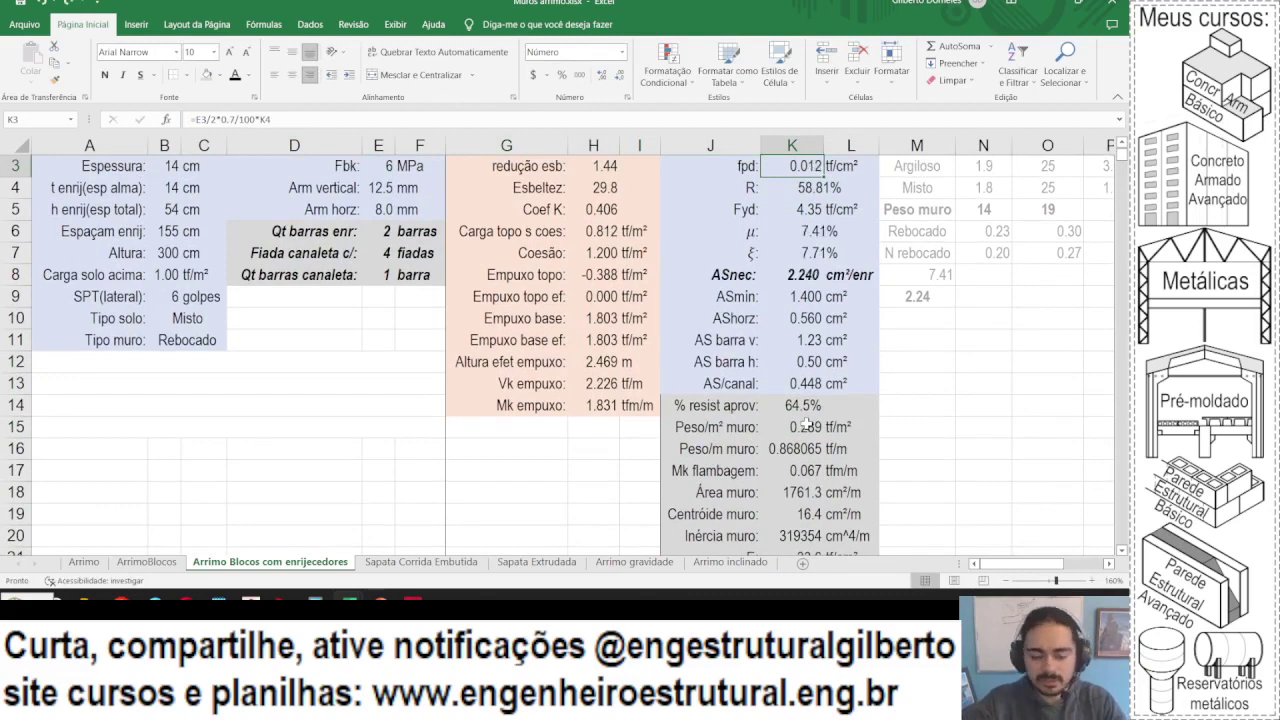
key("ctrl+y")
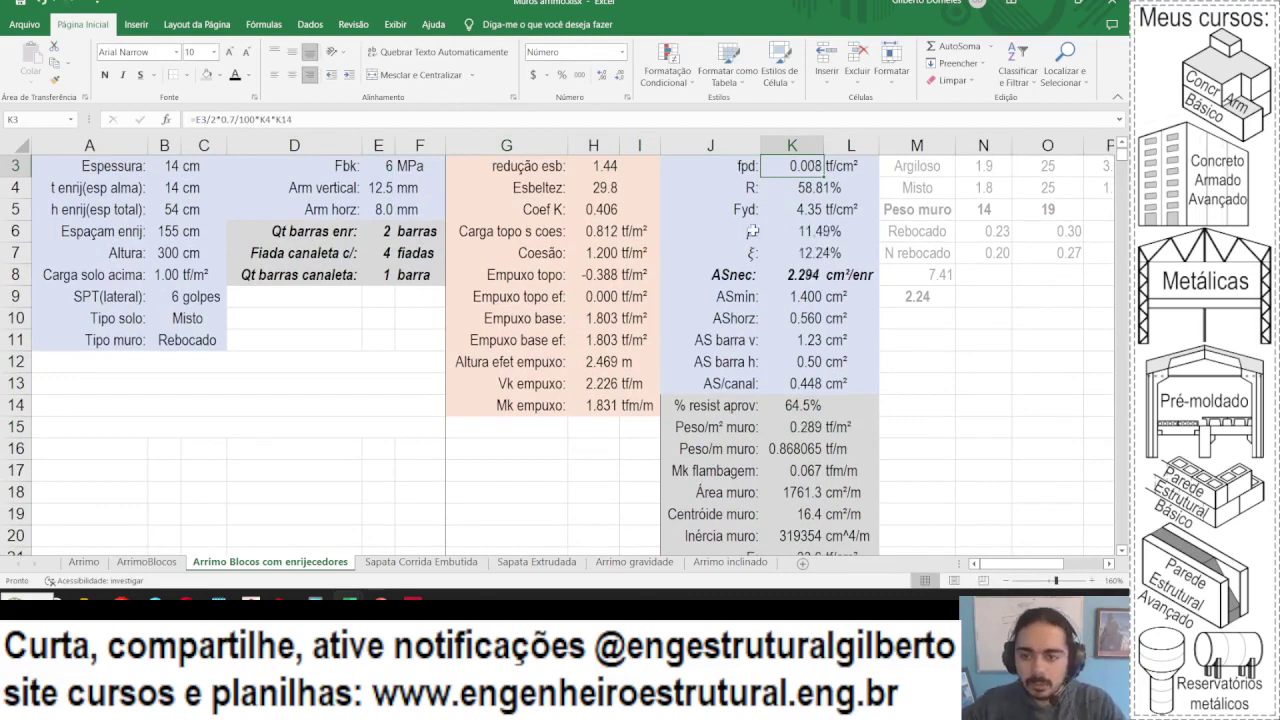
- Clear the noted comparison values in M8:M9, and check the formulas of ξ and μ
left_click_drag(753, 231, 806, 231)
left_click_drag(750, 273, 917, 291)
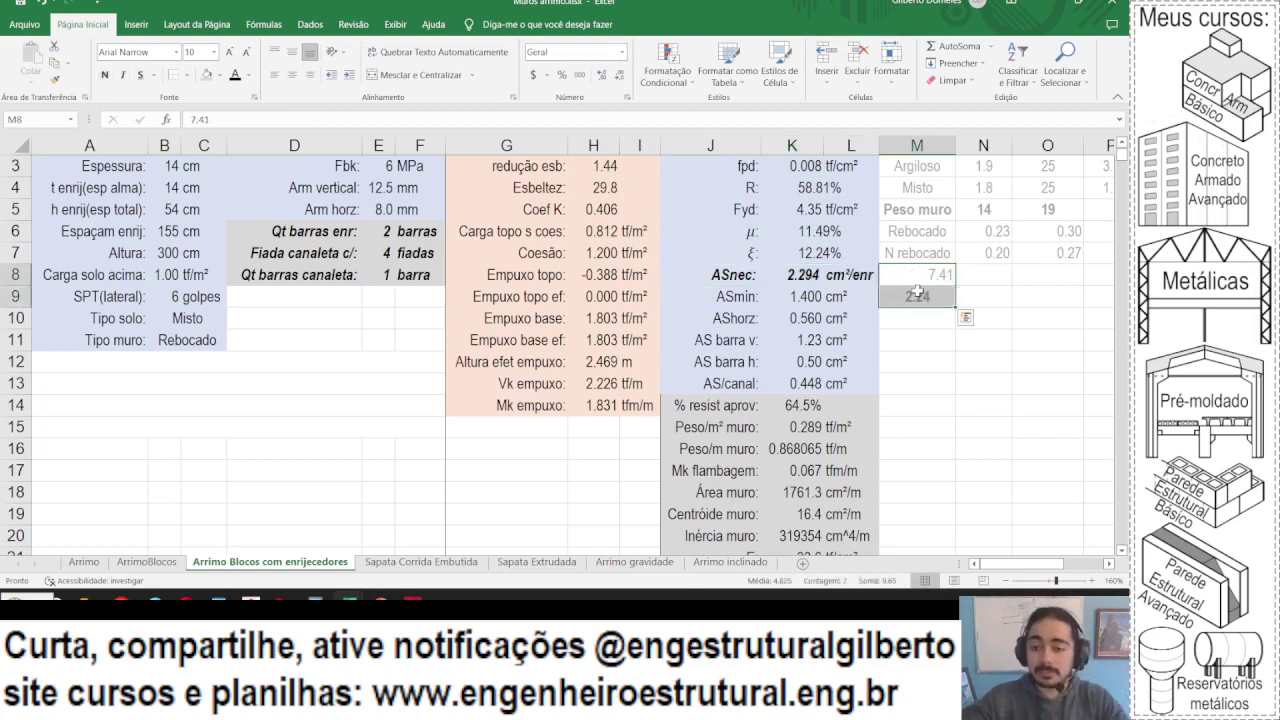
key("Delete")
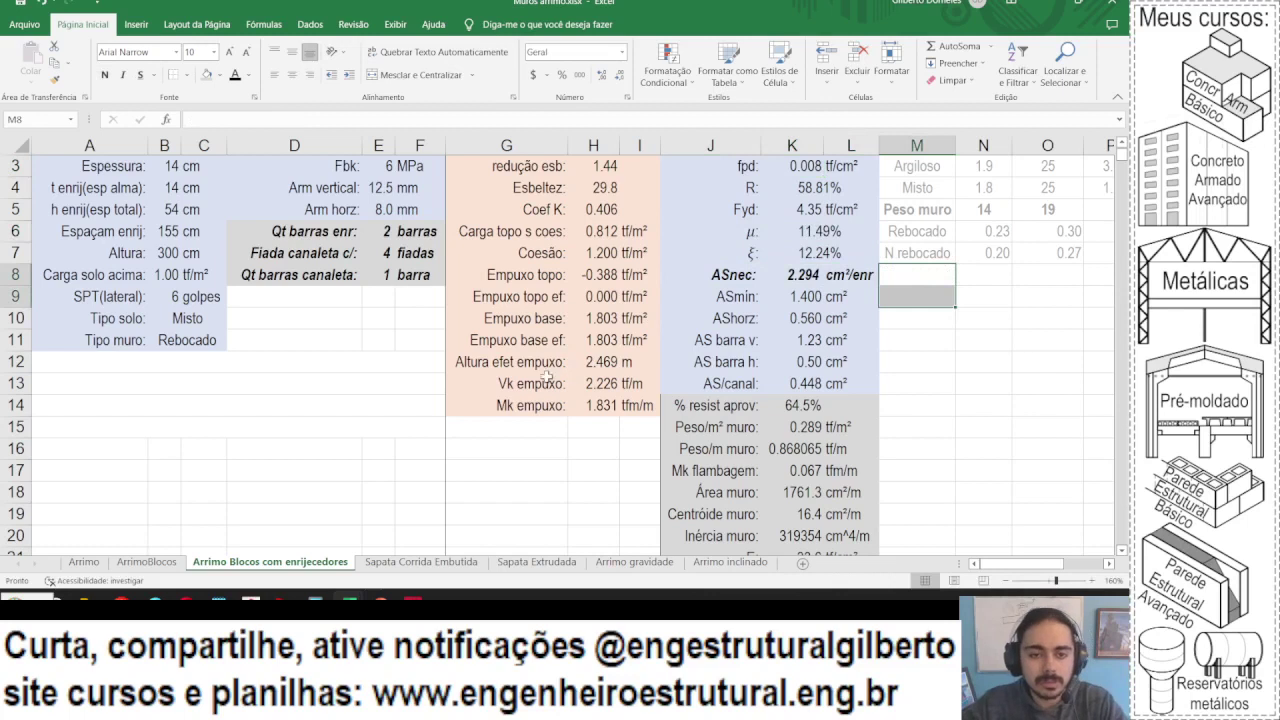
left_click(822, 254)
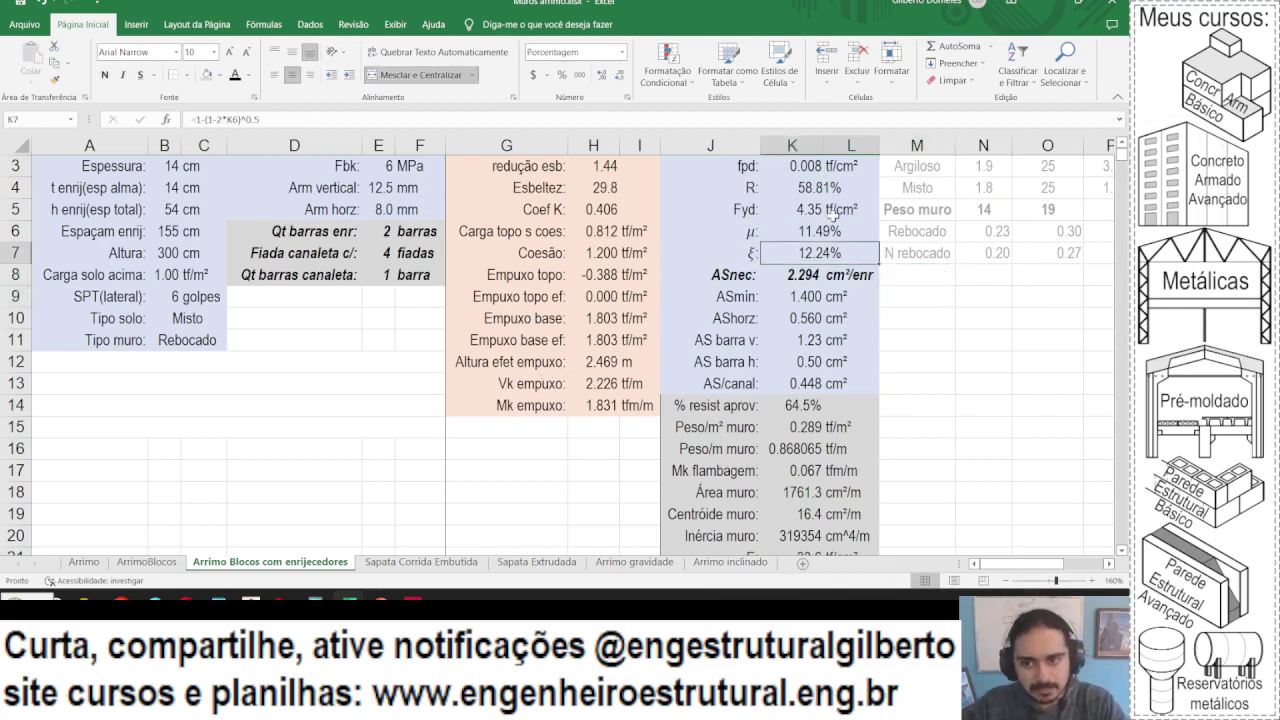
left_click(839, 215)
left_click(843, 234)
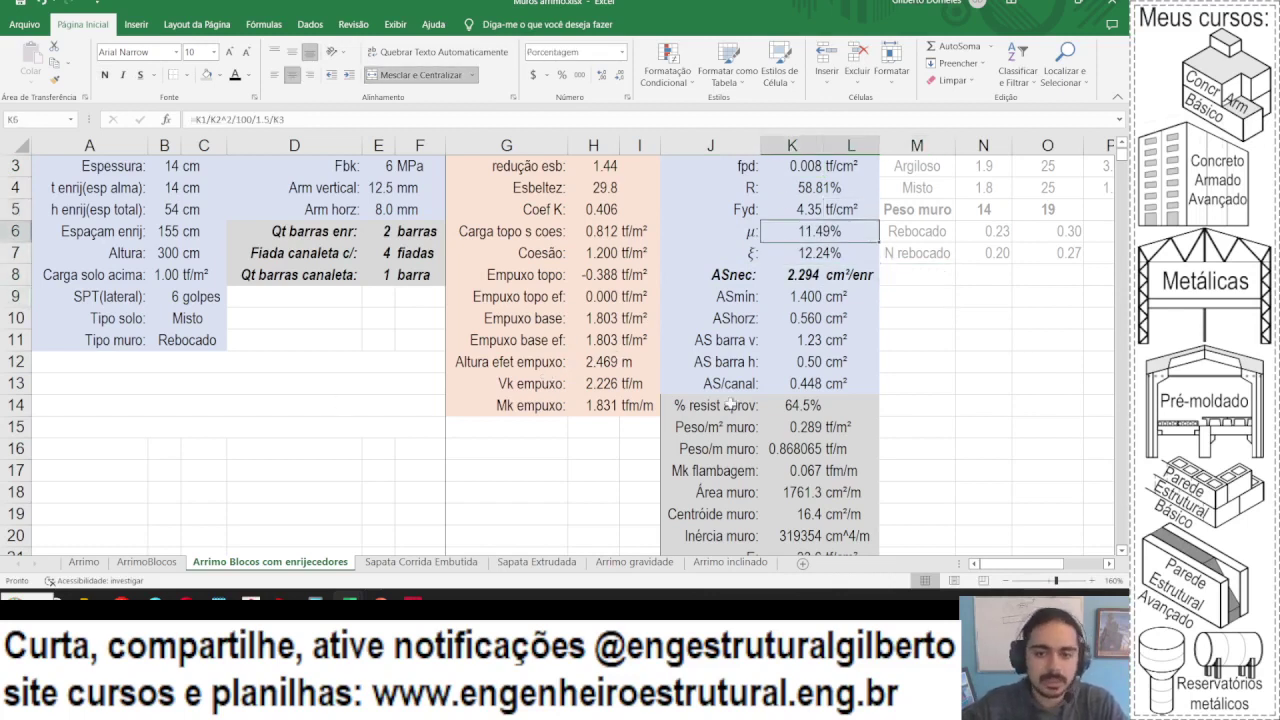
left_click(733, 229)
- Shift the block from ASnec through Flecha lim down one row to free J8:L8 below ξ
scroll(753, 379, "down", 1)
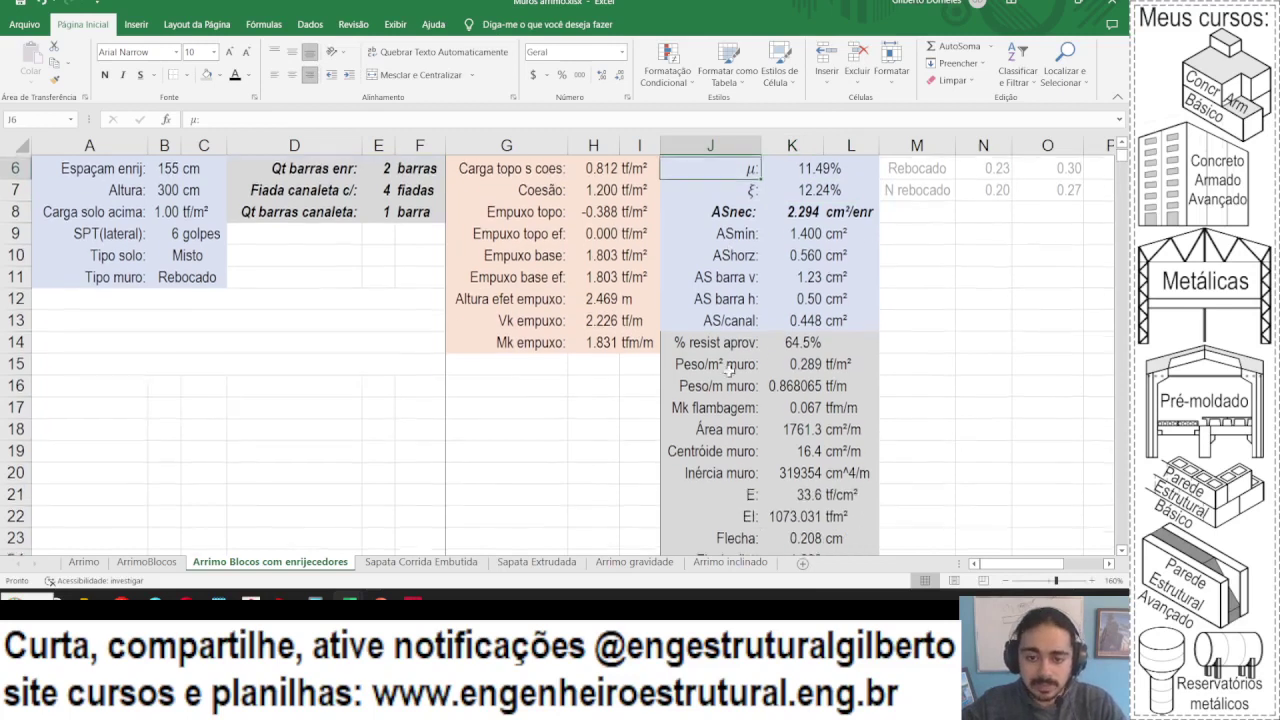
left_click_drag(738, 190, 836, 447)
scroll(836, 447, "up", 3)
left_click(741, 321)
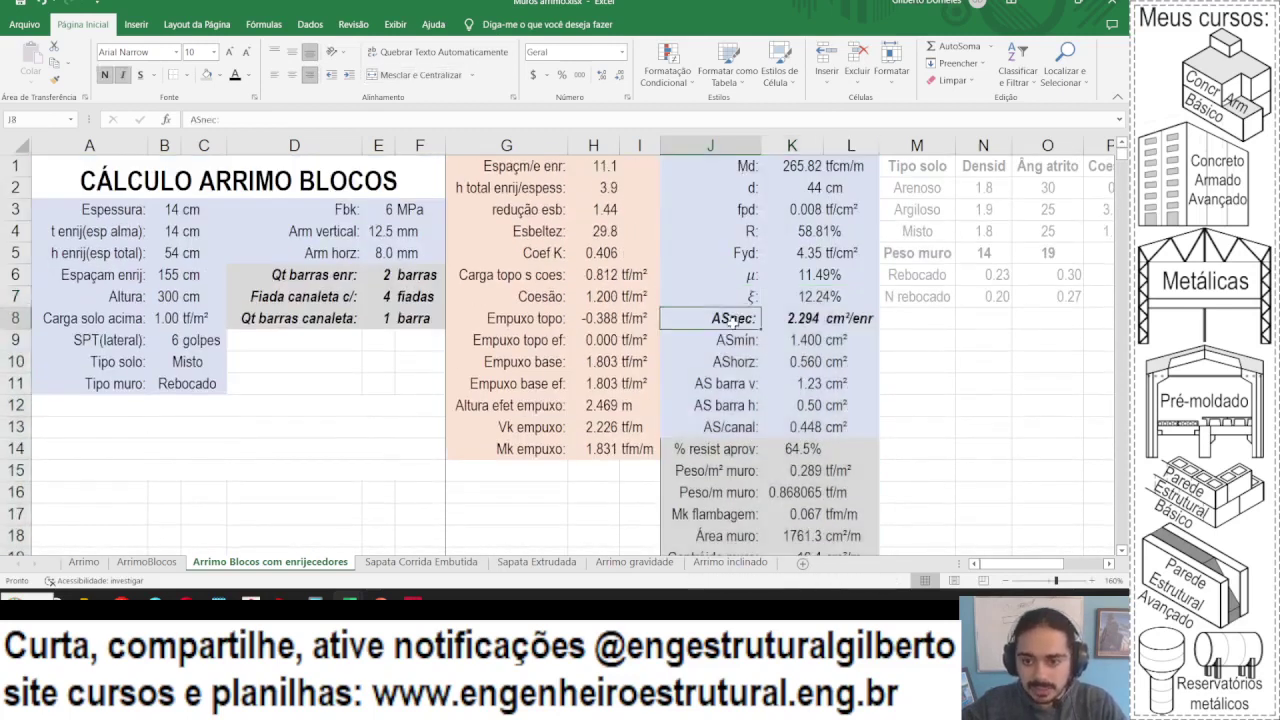
scroll(738, 328, "down", 4)
left_click(841, 402, "shift")
left_click_drag(797, 416, 797, 438)
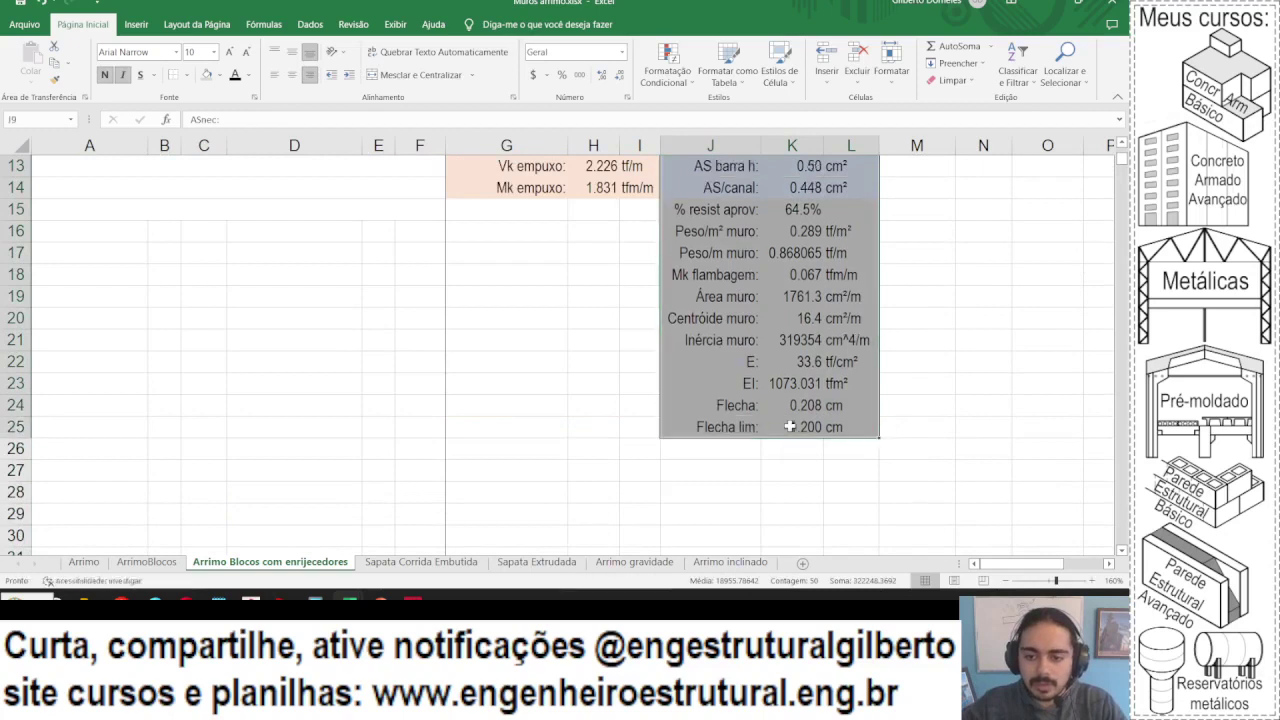
scroll(790, 420, "up", 4)
- Copy the ξ label and formula from row 7 into the free row 8
left_click(740, 295)
left_click_drag(739, 295, 808, 297)
key("ctrl+c")
left_click(709, 319)
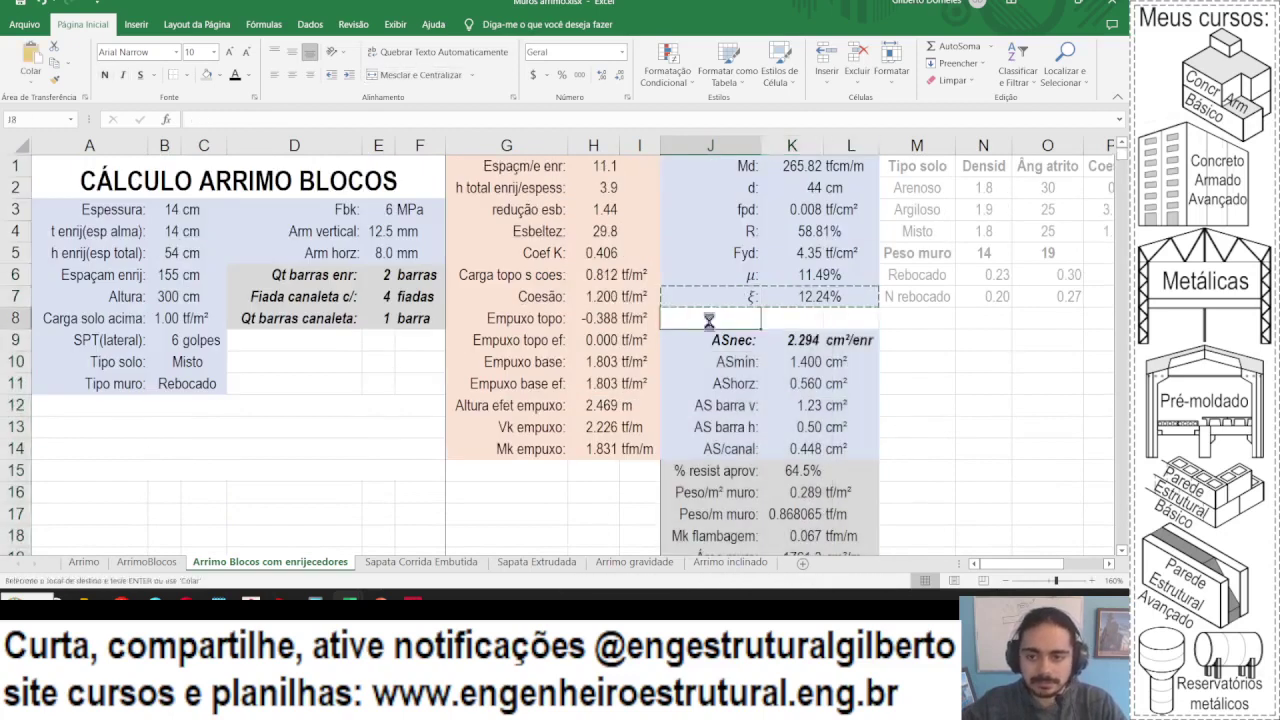
key("ctrl+v")
key("Escape")
- Change the copied label in J8 to "ξ lim:"
left_click(709, 321)
left_click(195, 119)
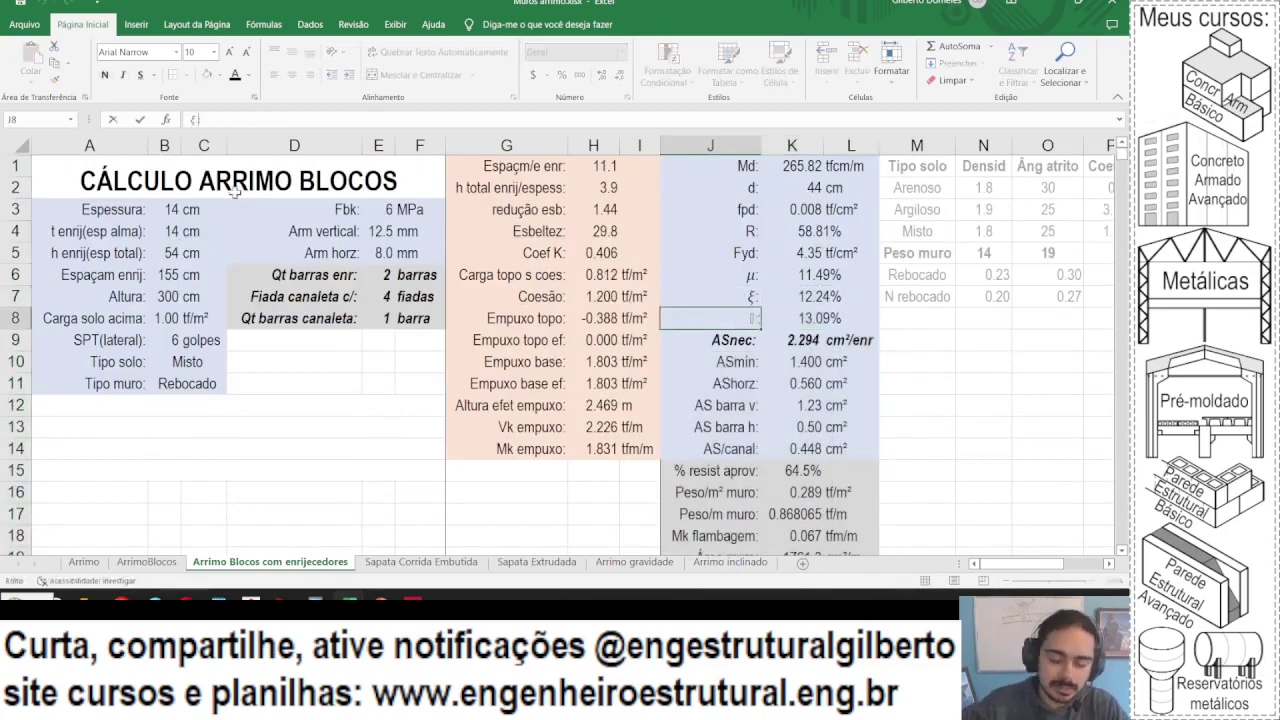
type("lim:")
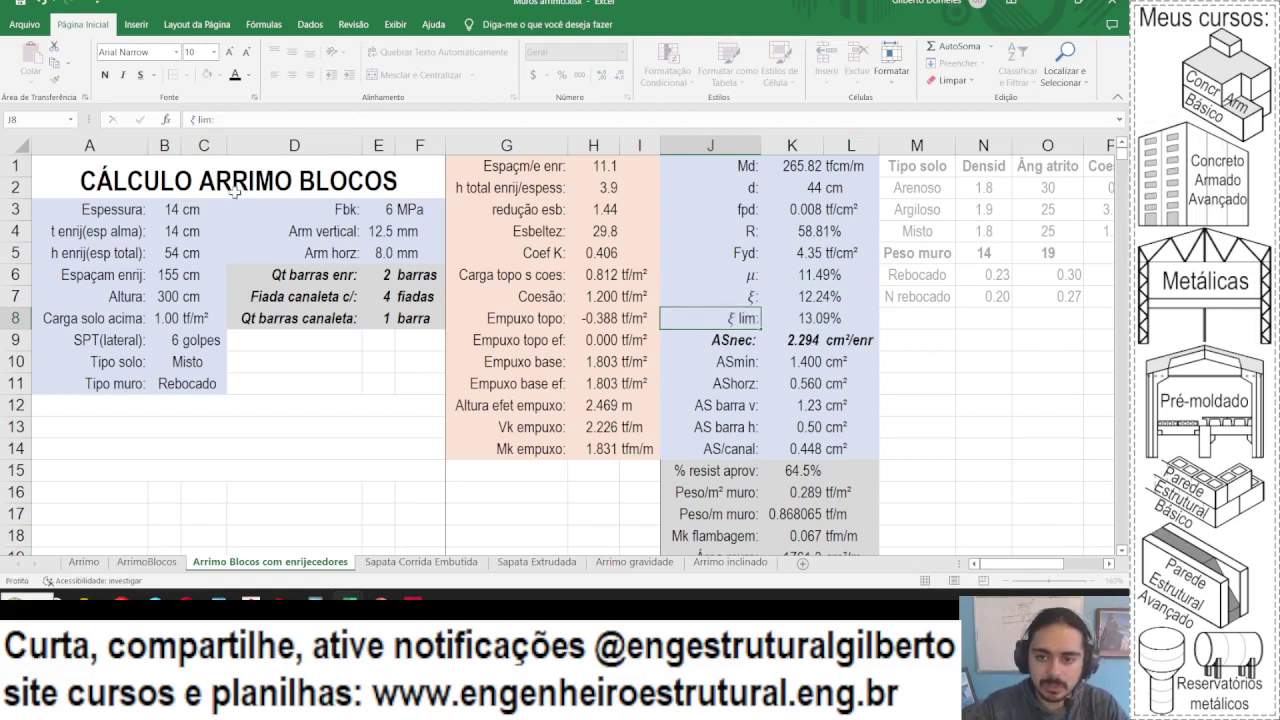
- Enter the ξ lim formula =B3/B5 in K8, dividing the block thickness by the total stiffener height
key("Tab")
type("=")
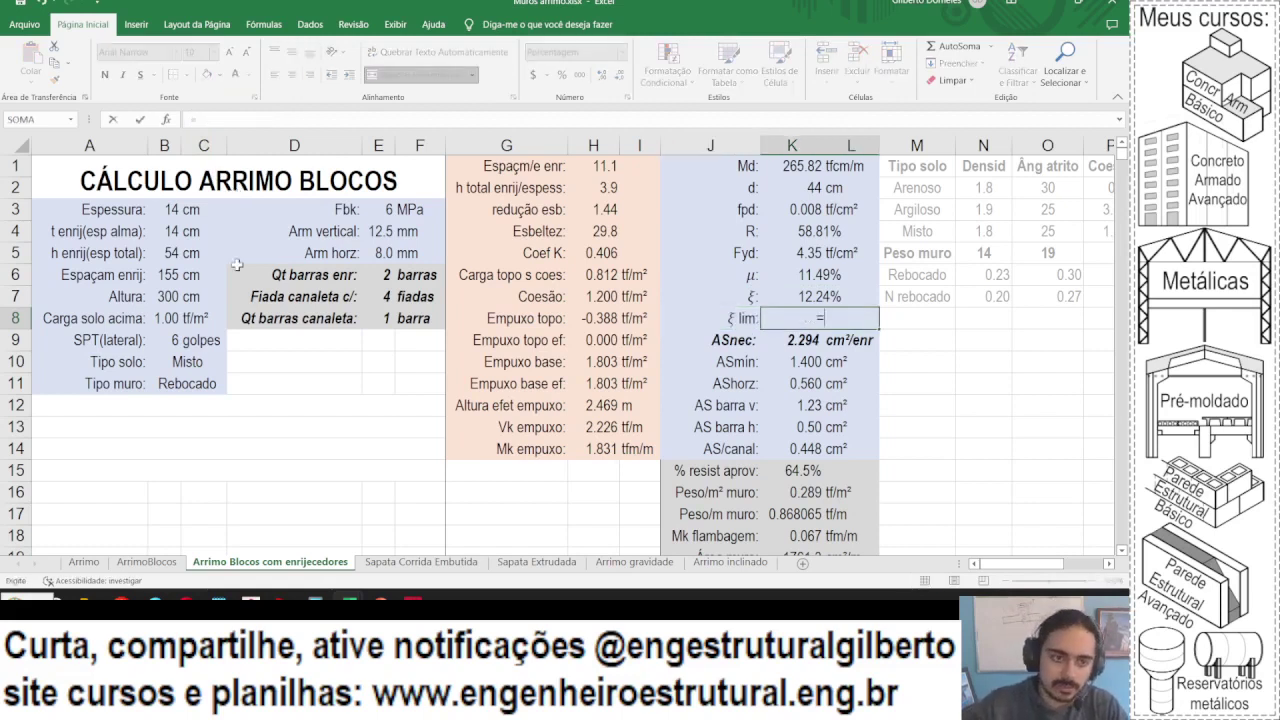
left_click(158, 210)
type("*")
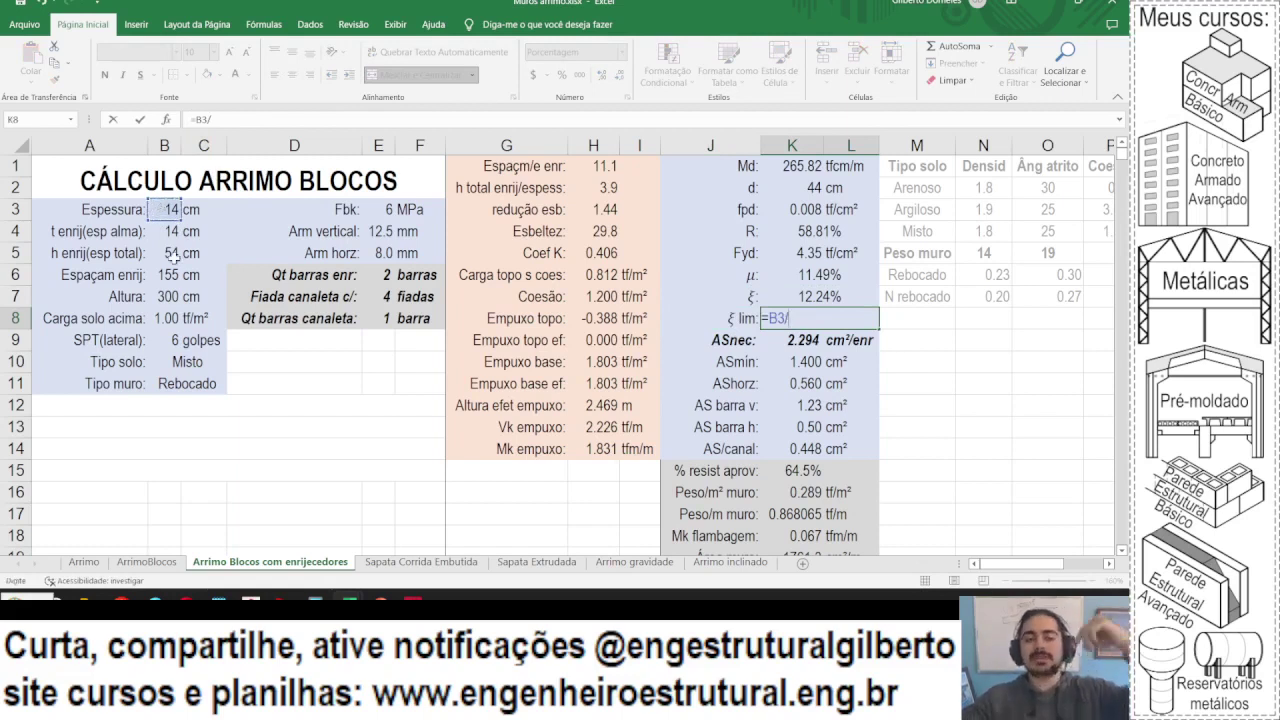
left_click(174, 255)
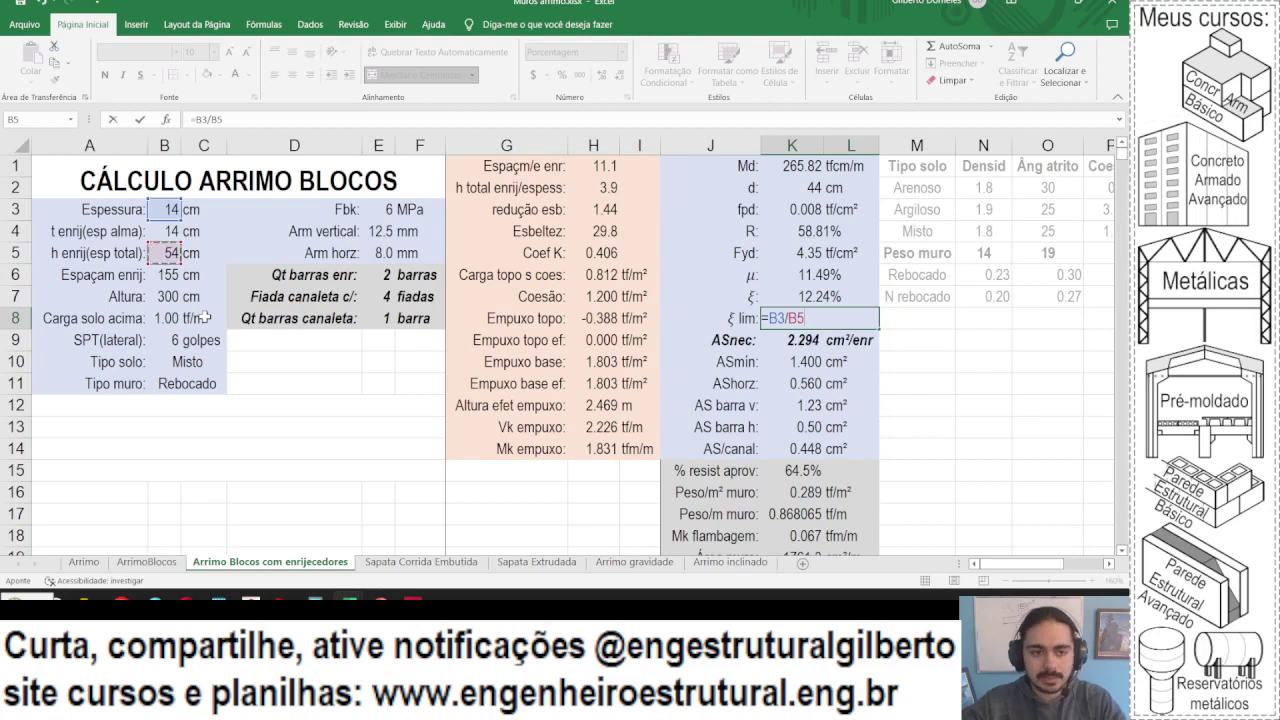
key("Return")
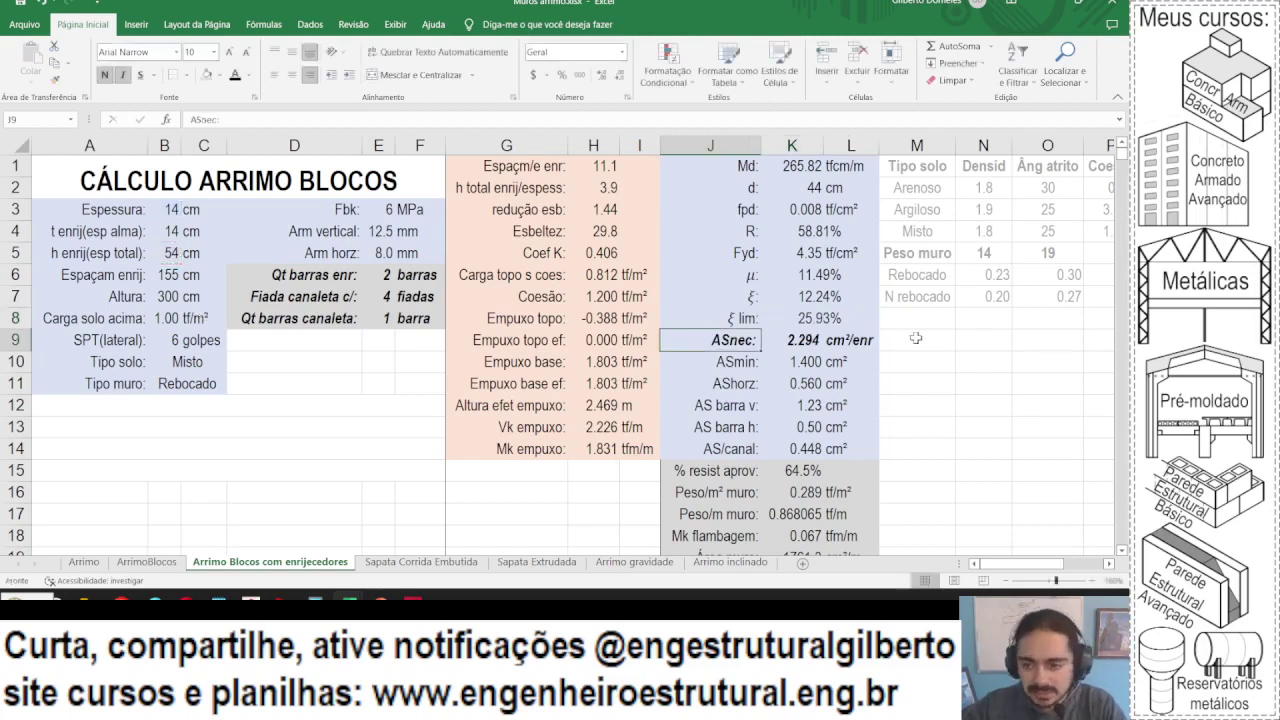
left_click(818, 318)
- Find the "COMPRESSÃO EXCESSIVA, AUMENTAR BLOCO" warning formula in A15 and copy it into A16
left_click(266, 404)
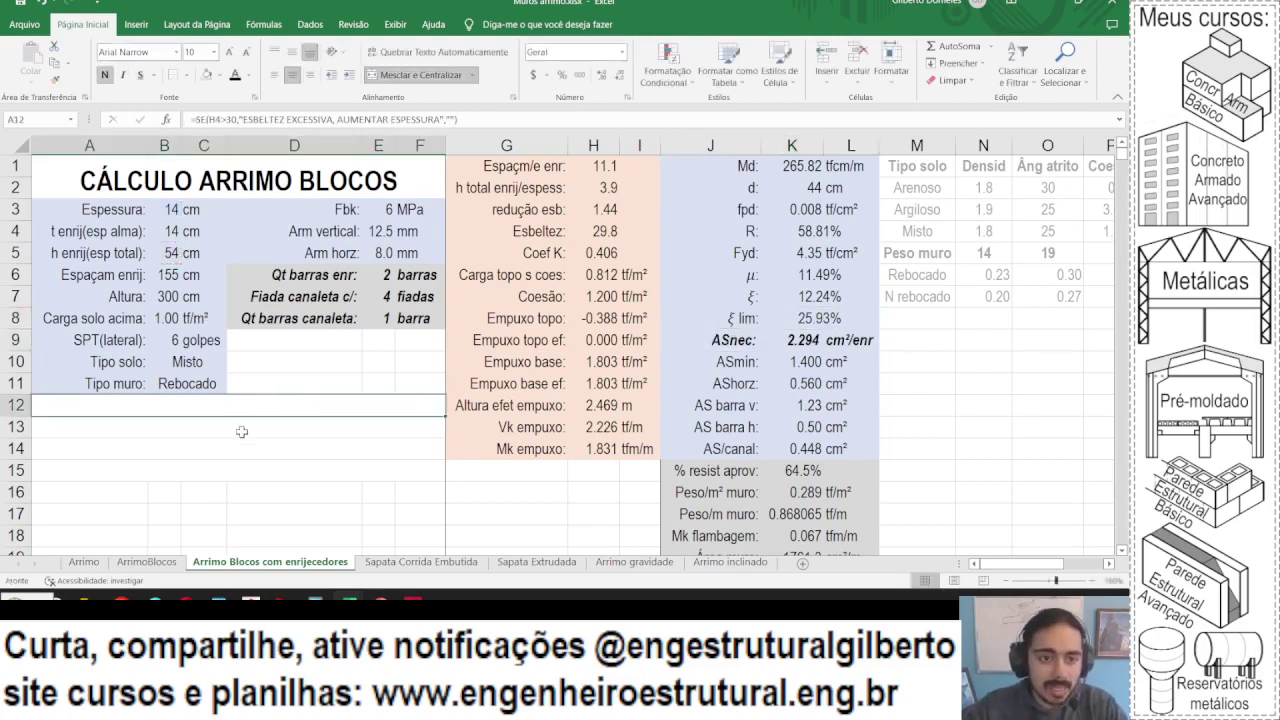
left_click(235, 426)
left_click(235, 440)
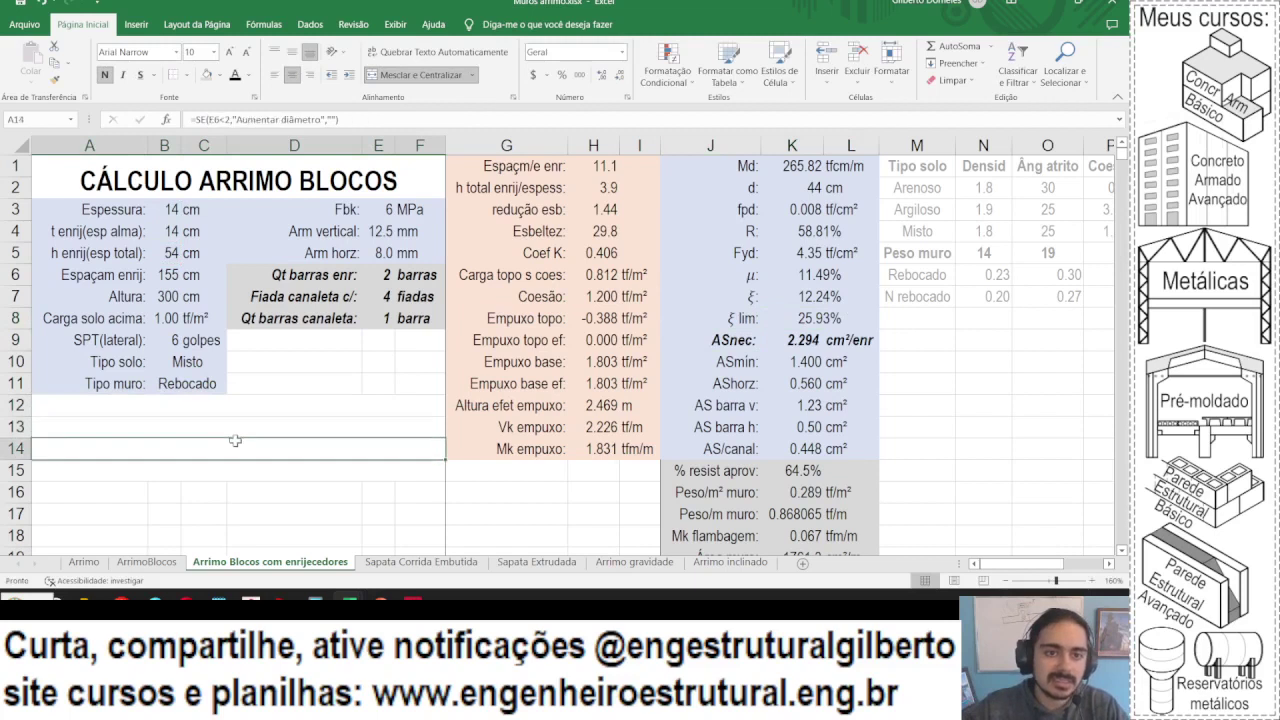
double_click(235, 468)
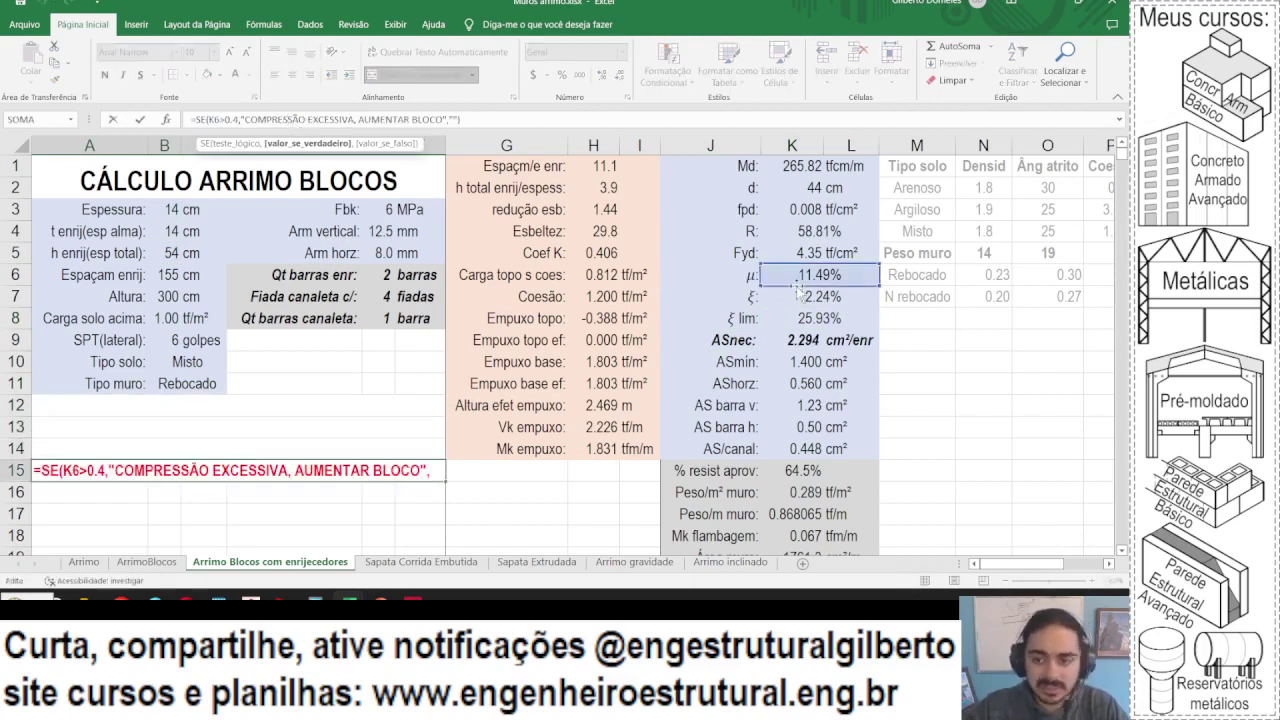
left_click(793, 322)
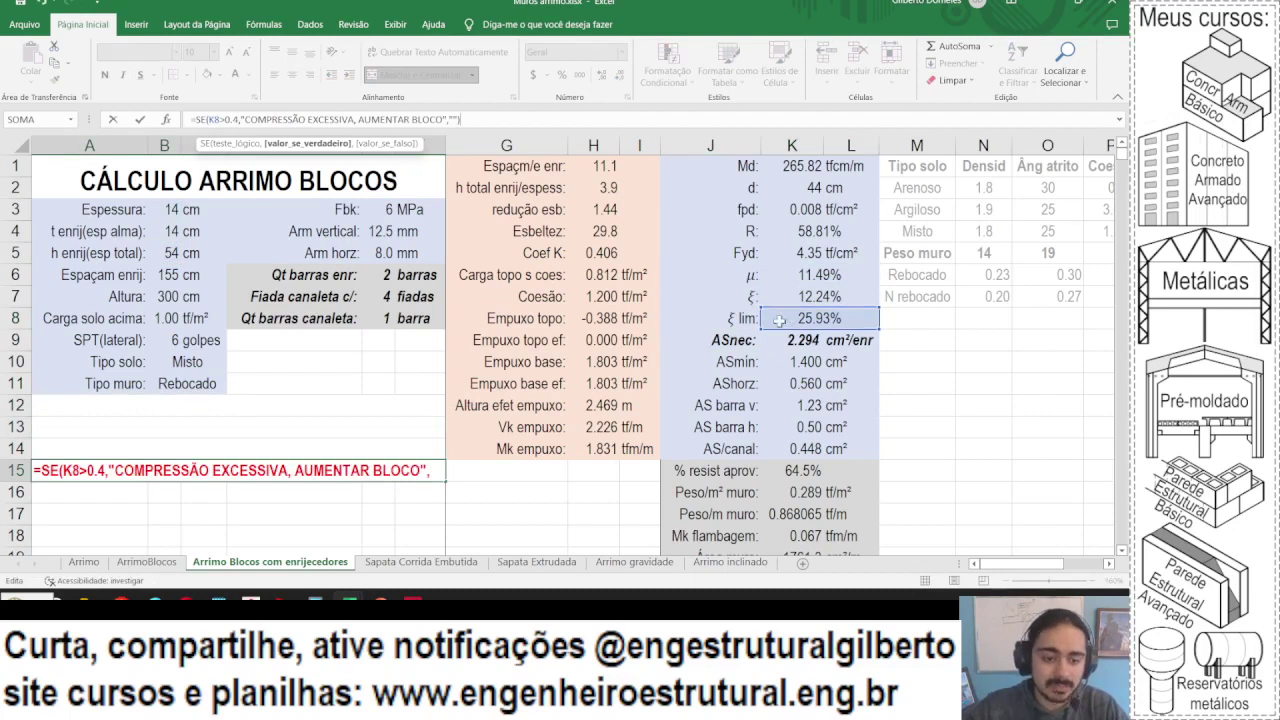
key("Return")
key("ctrl+c")
left_click(101, 488)
key("ctrl+v")
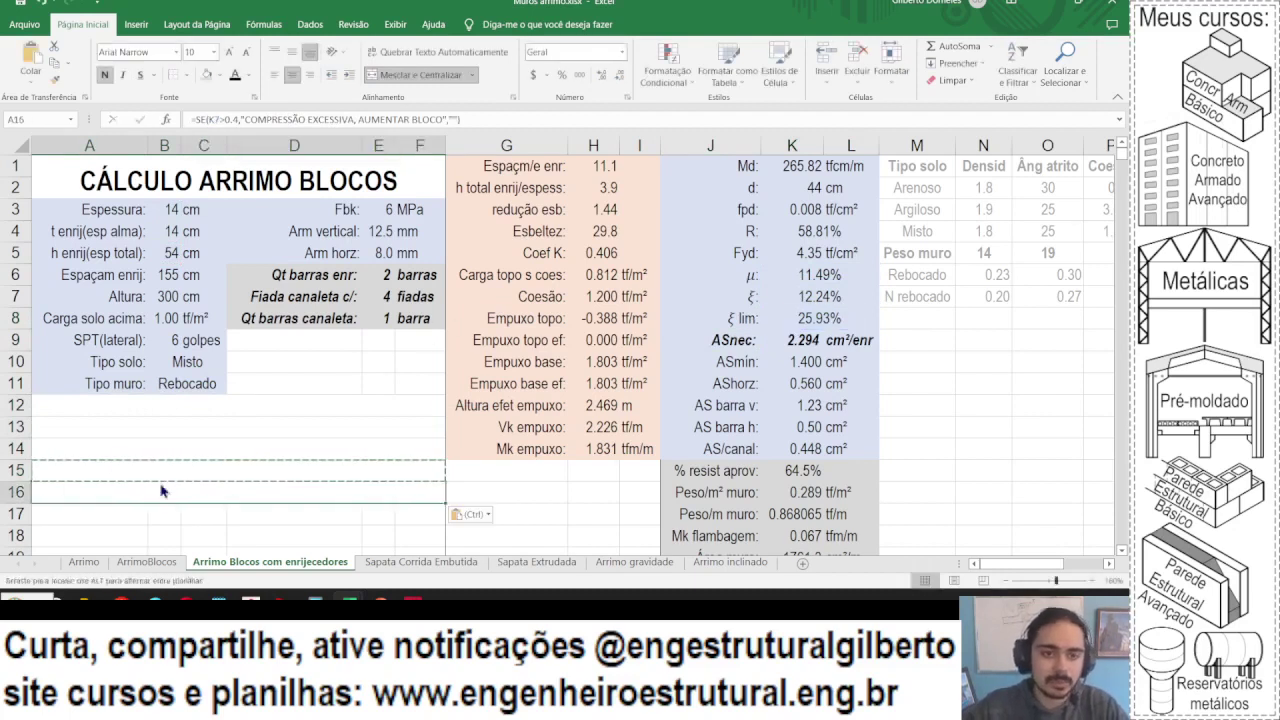
key("Escape")
- Replace the 0.4 limit in the A16 warning formula with K8, so the test is K7>K8
double_click(238, 119)
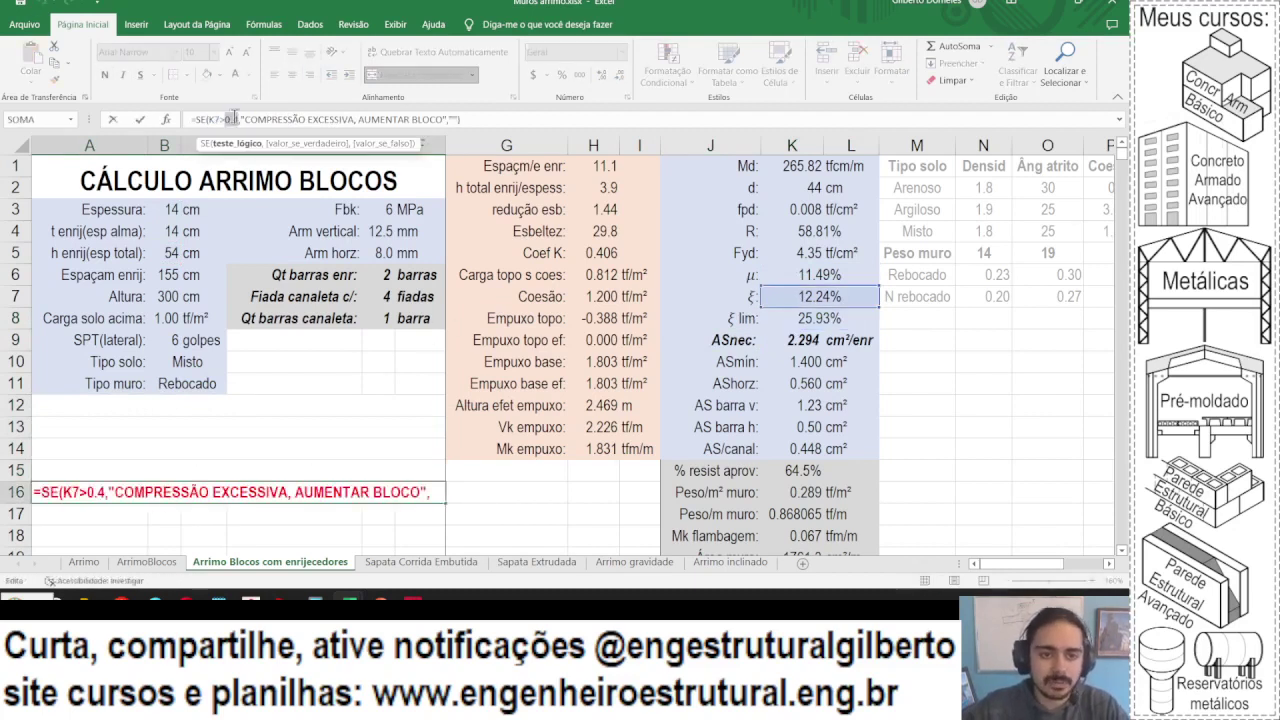
left_click(820, 319)
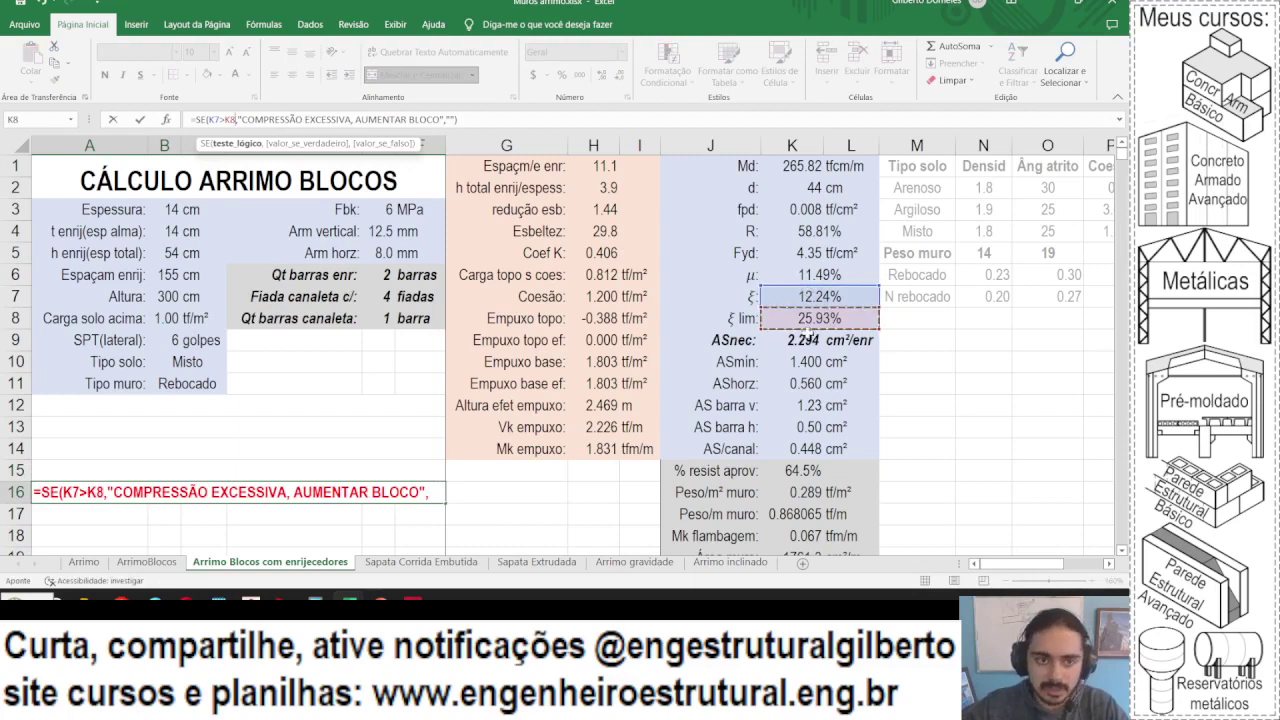
key("Return")
left_click(228, 494)
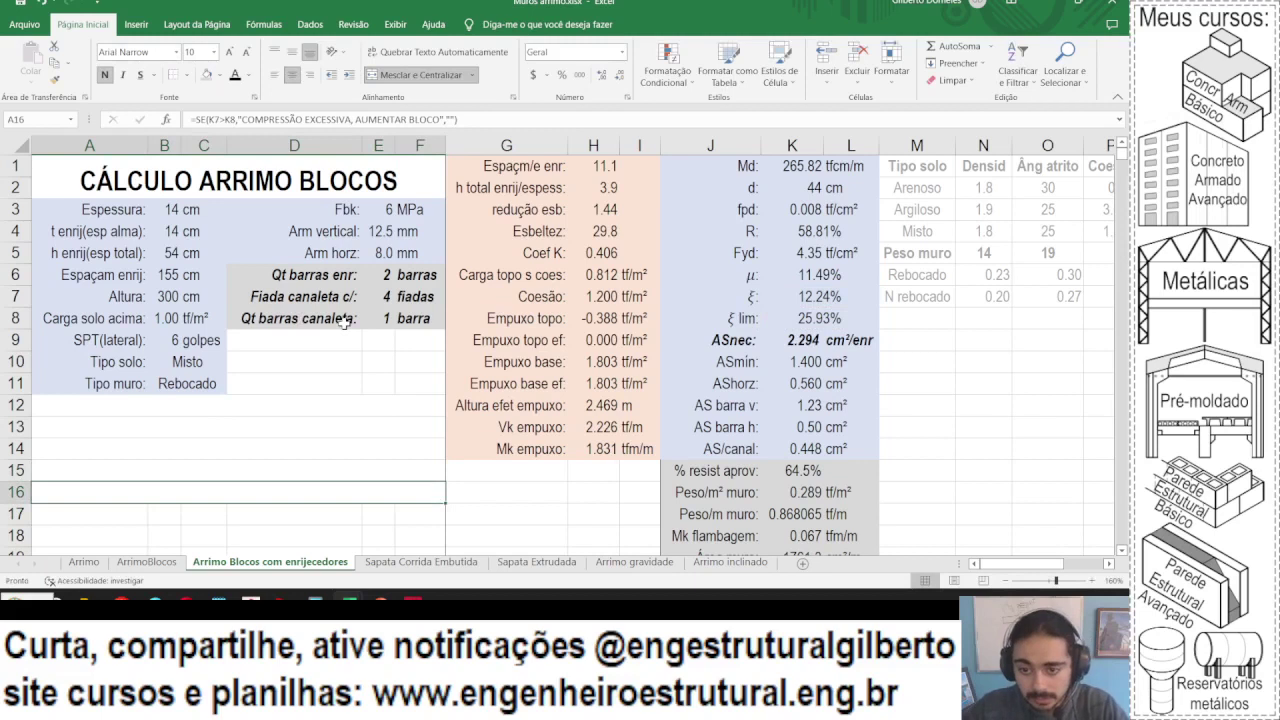
- Check the ASnec formula in K9, and switch to PowerPoint to undo the enlargement of the MOMENTO slide's figure
left_click(797, 341)
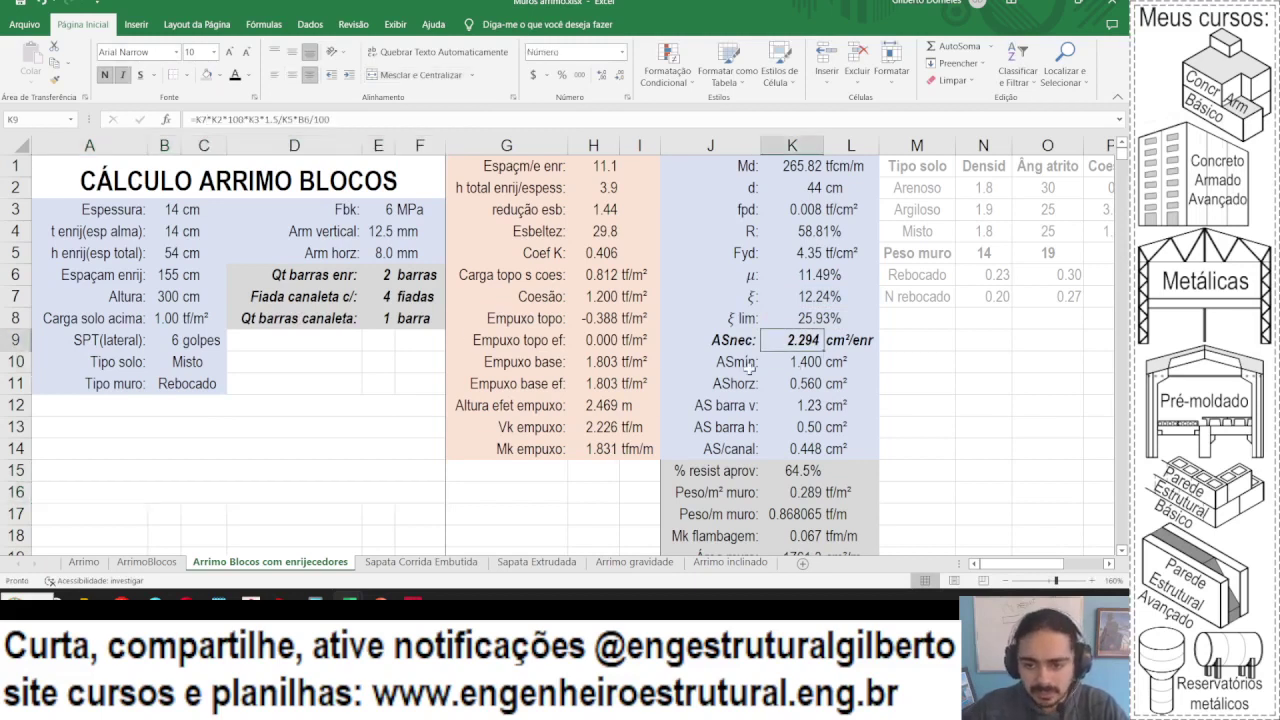
key("alt+Tab")
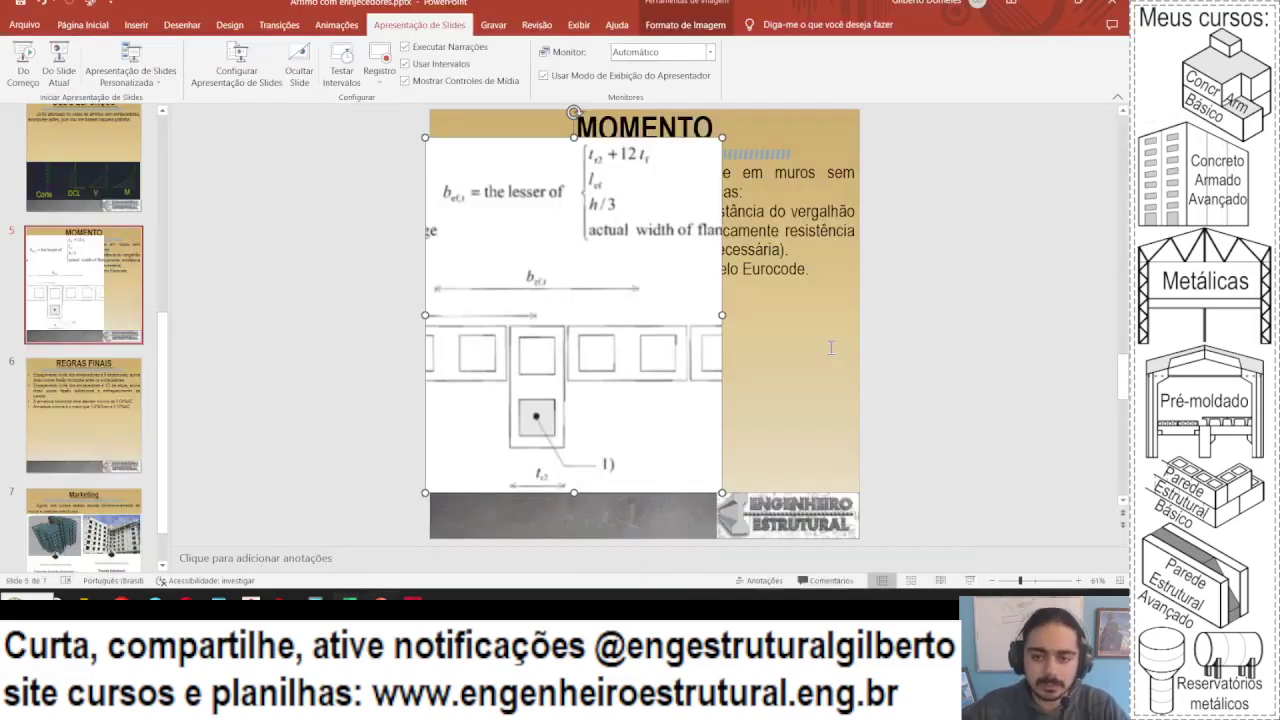
key("ctrl+z")
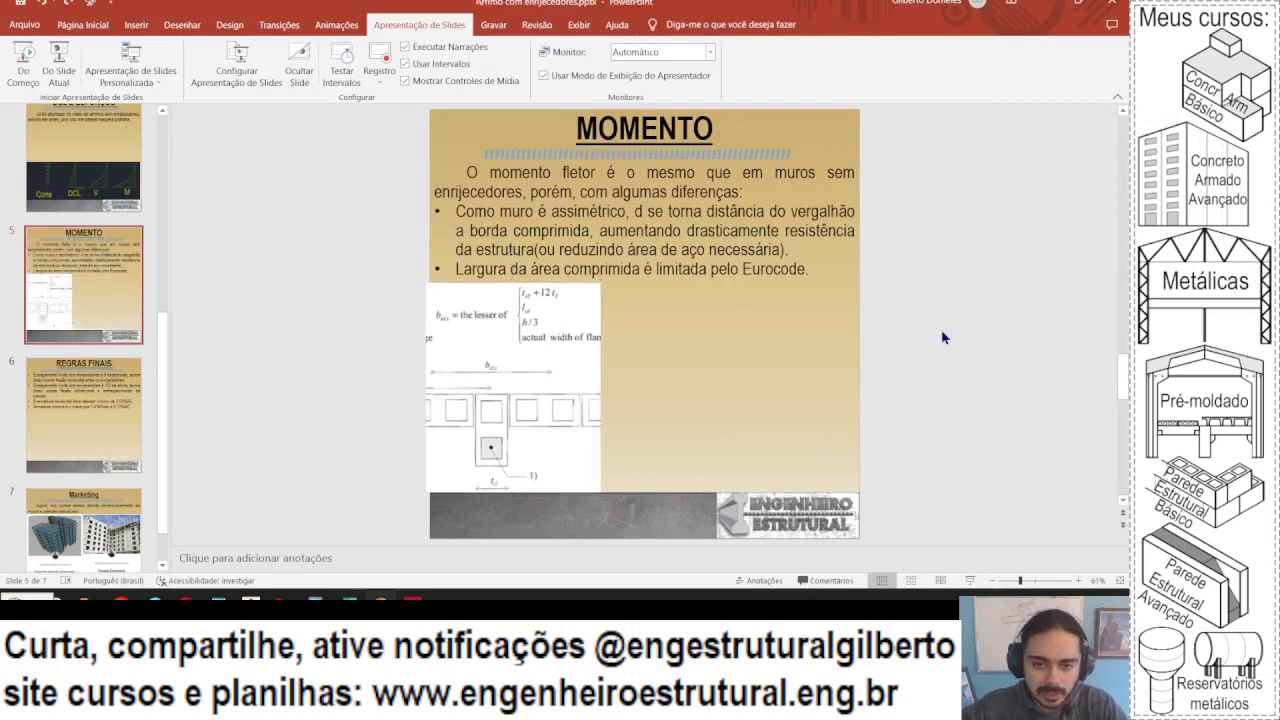
- Read the stiffener spacing limits on the REGRAS FINAIS slide, and switch to Excel to compare them with Espaçm/e enr in G1
left_click(94, 376)
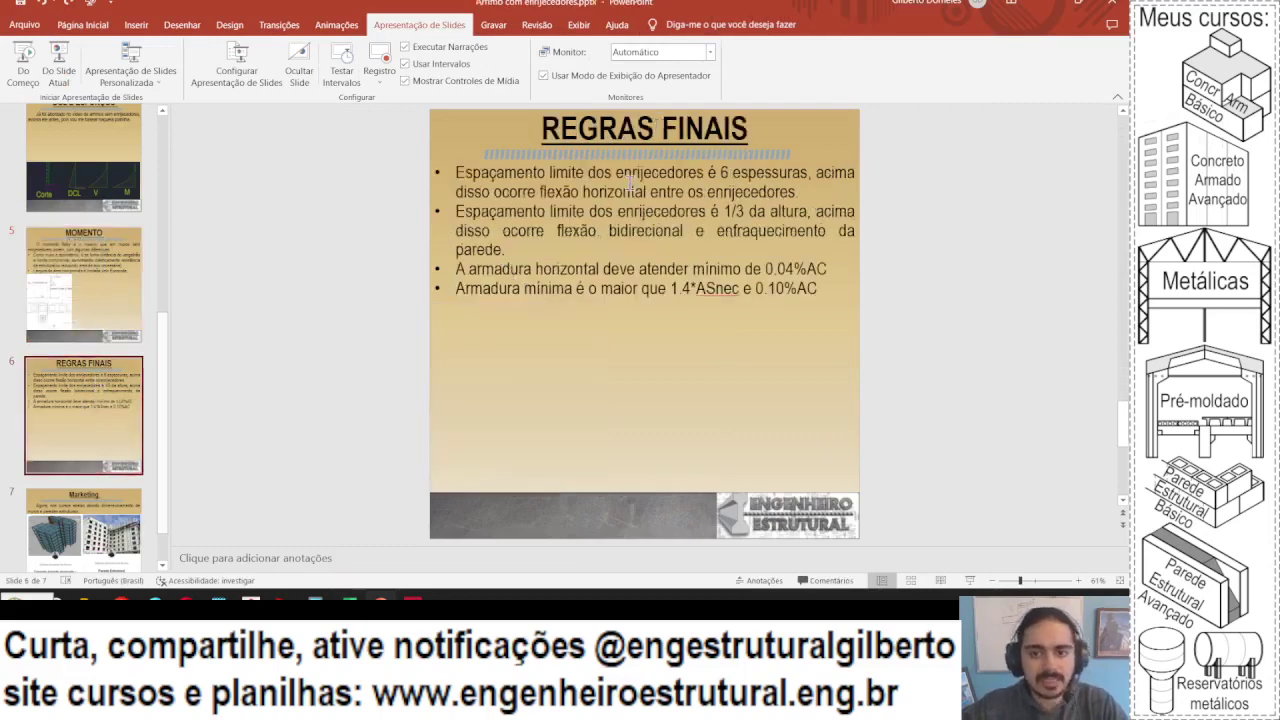
left_click_drag(456, 172, 687, 174)
double_click(687, 174)
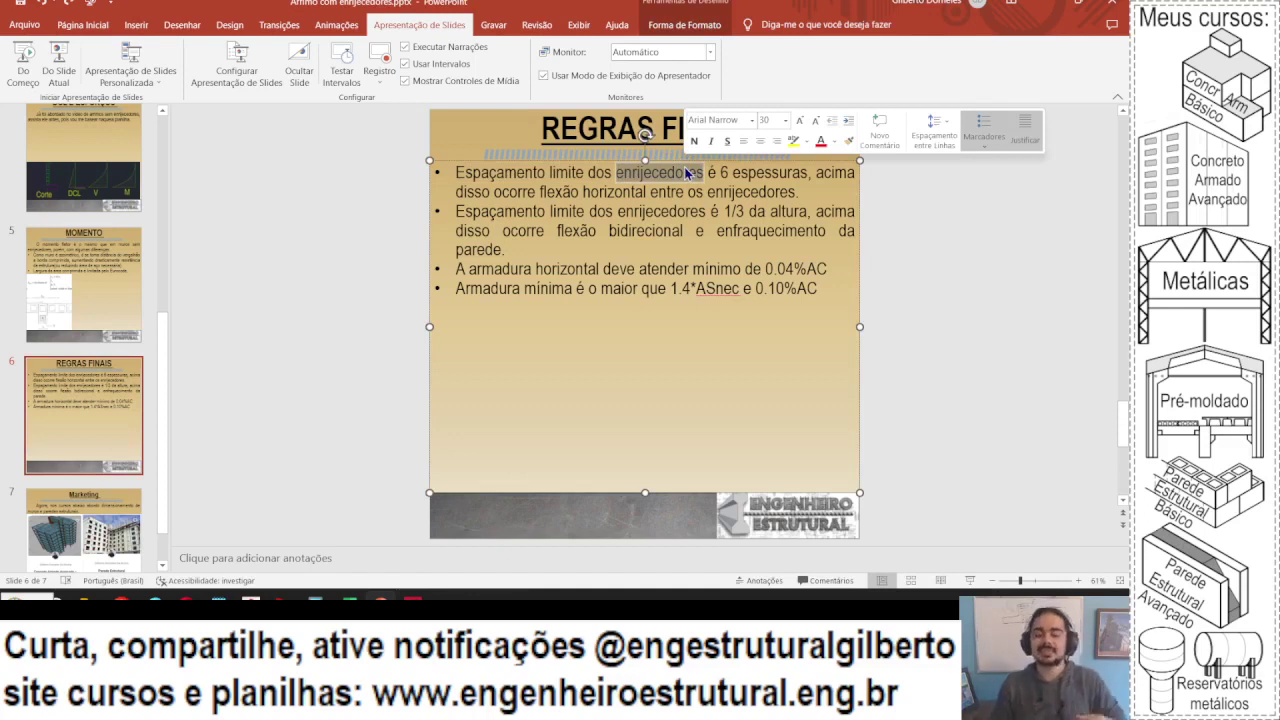
key("alt+Tab")
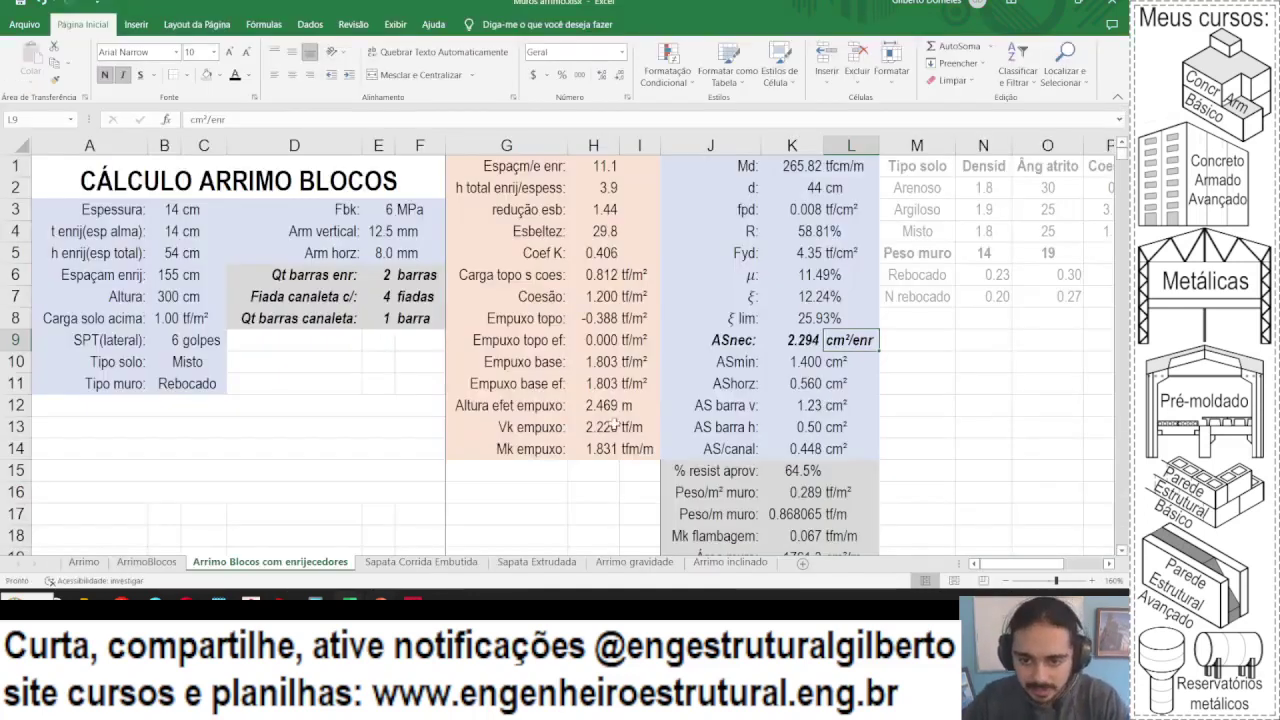
scroll(614, 423, "down", 1)
scroll(640, 380, "up", 1)
left_click(519, 167)
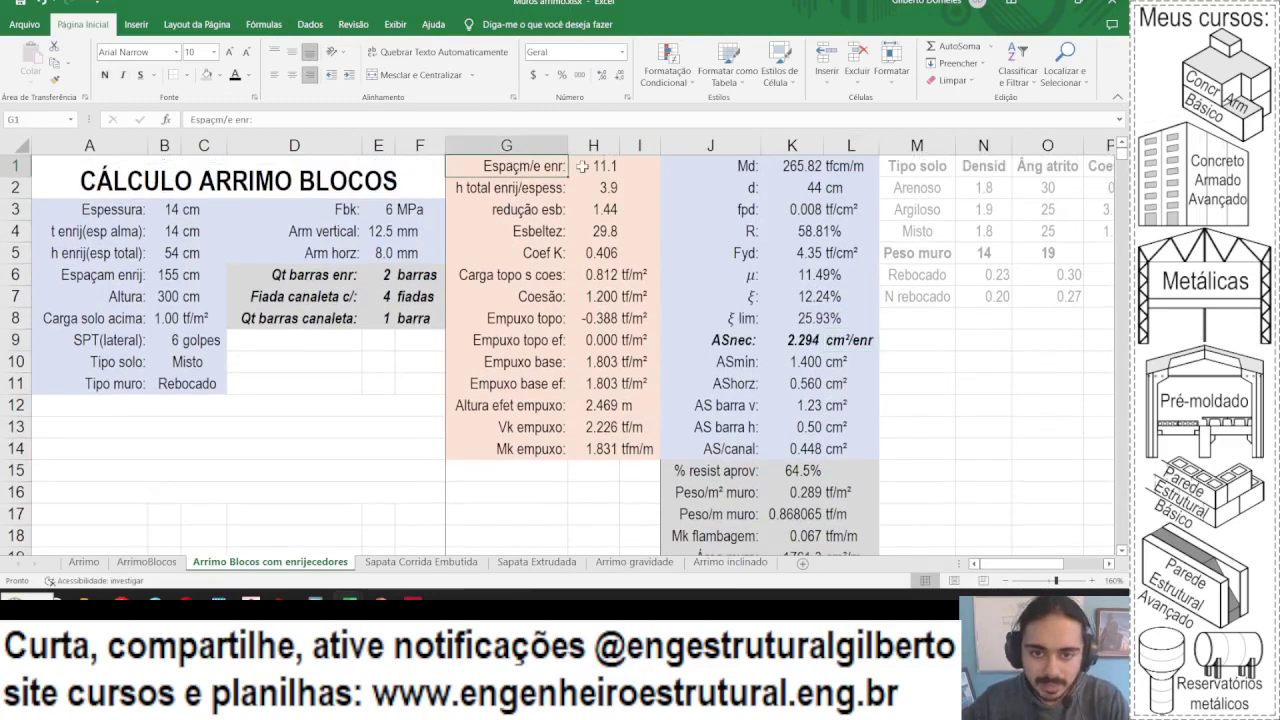
key("alt+Tab")
key("alt+Tab")
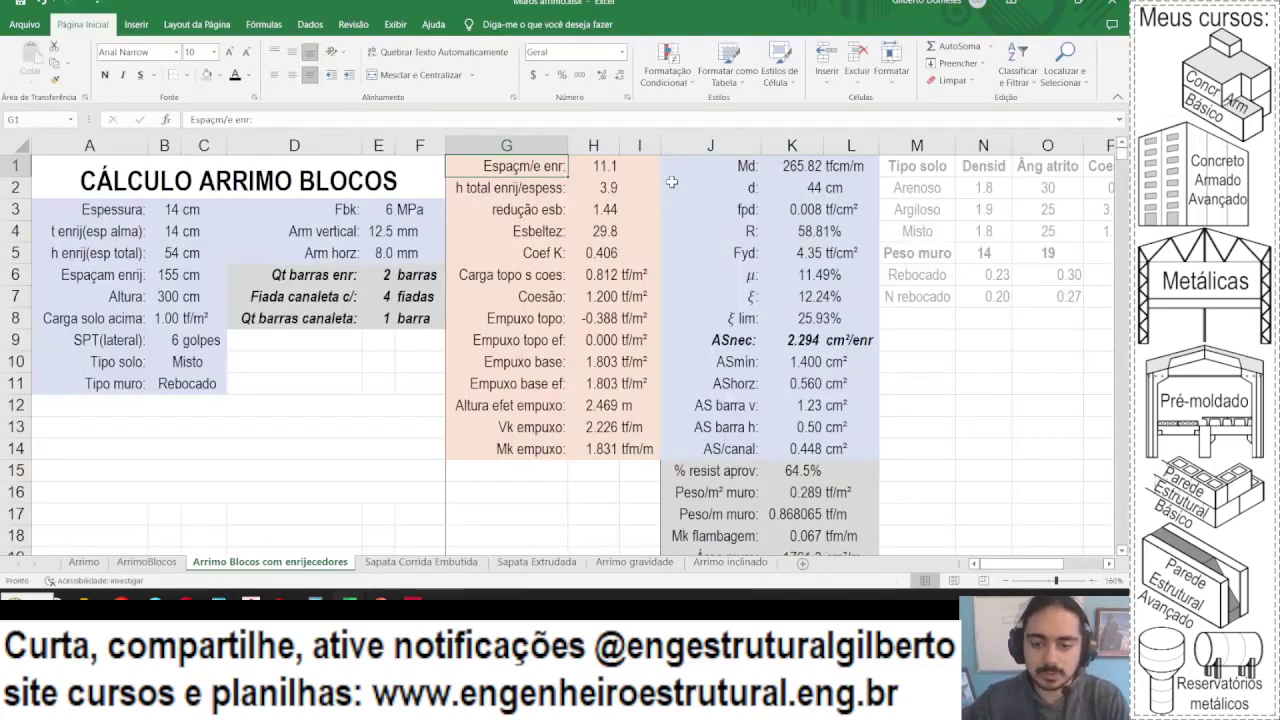
- Move the "% resist aprov" to "Flecha lim" block from column J to G15:I25, and autofit columns G to I
scroll(667, 249, "down", 2)
scroll(667, 249, "down", 2)
left_click_drag(712, 210, 614, 442)
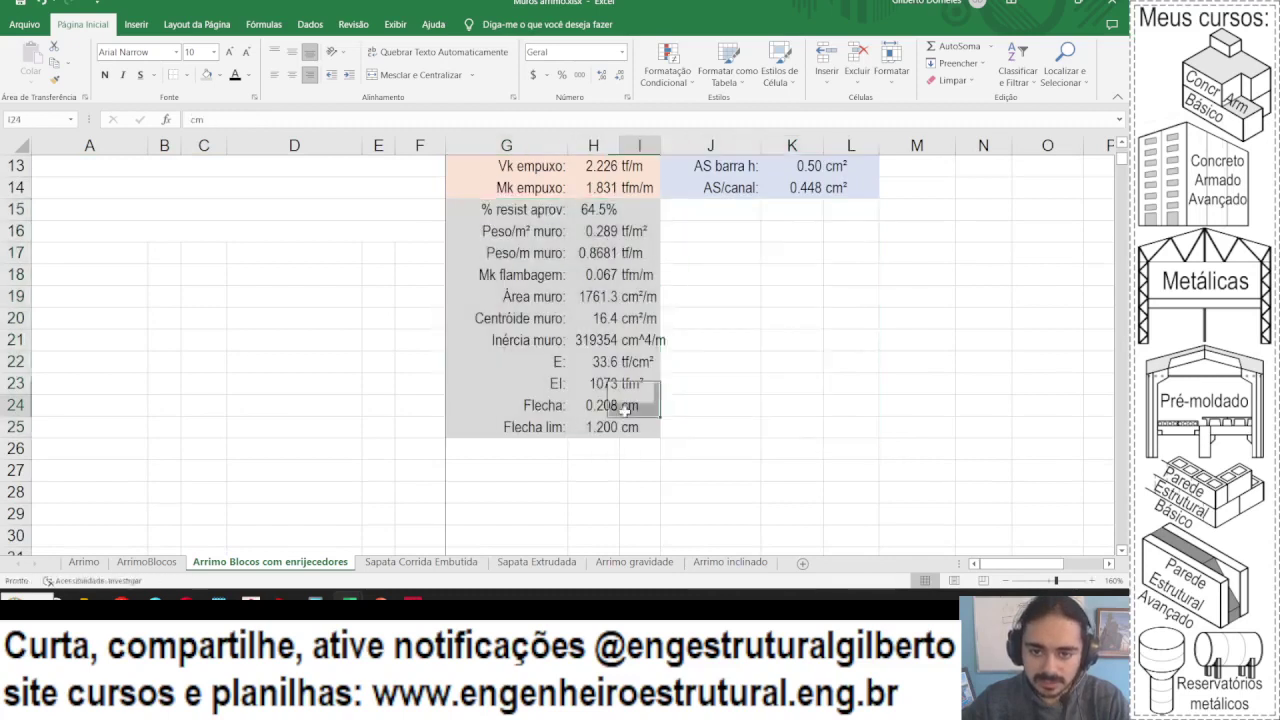
scroll(659, 378, "up", 4)
left_click_drag(548, 147, 655, 147)
double_click(655, 147)
scroll(620, 300, "down", 4)
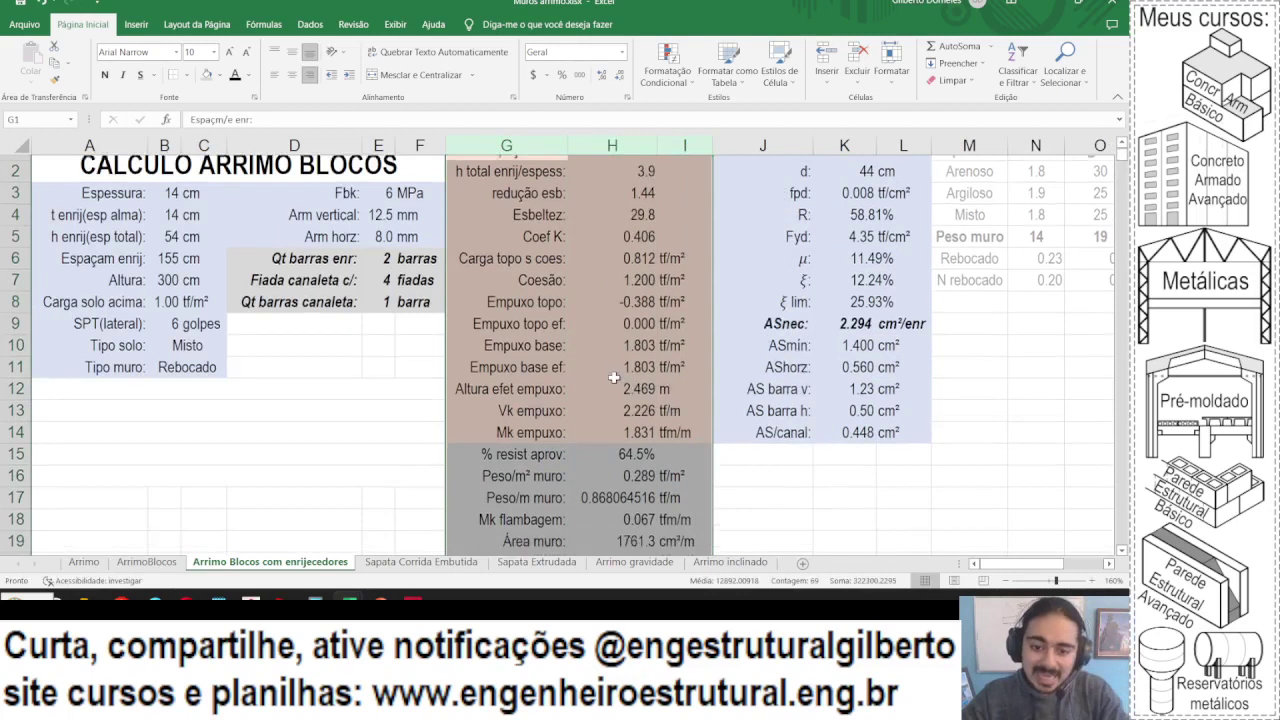
- Show Peso/m muro in H17 and EI in H23 with one decimal, and narrow column H to fit
left_click(612, 253)
left_click(605, 380, "ctrl")
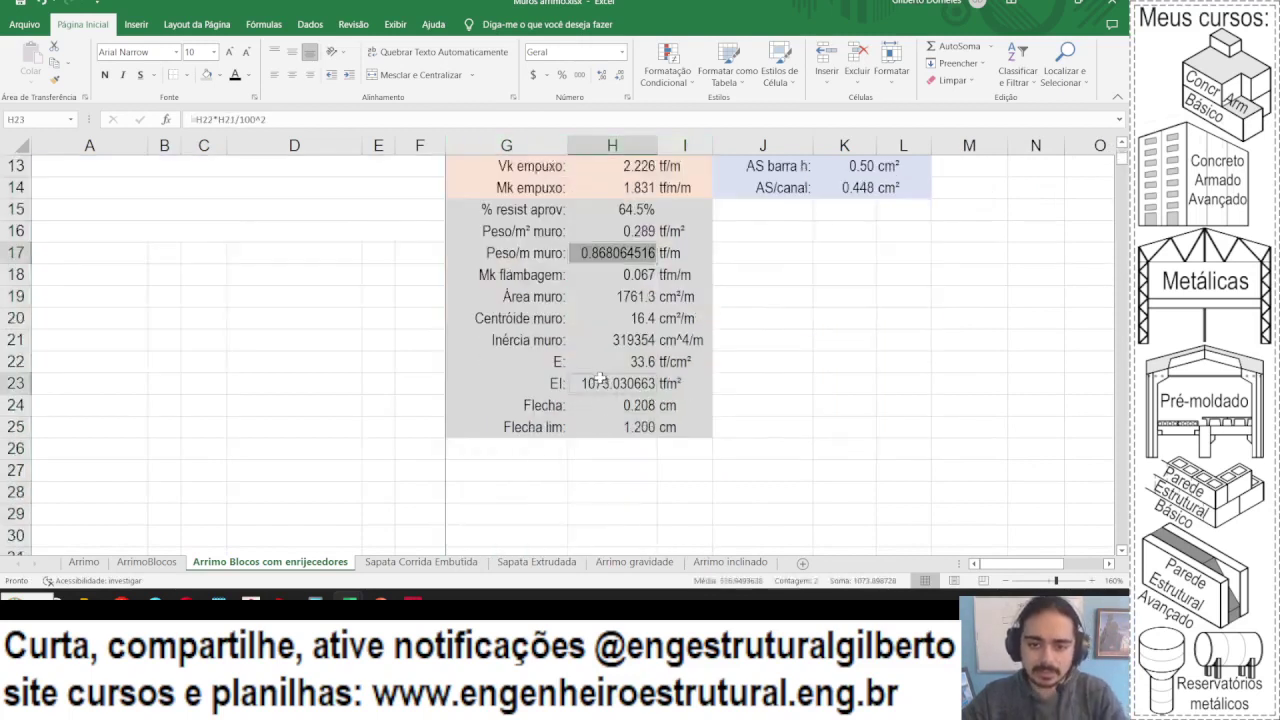
left_click(616, 75)
left_click(616, 75)
left_click(616, 75)
left_click(616, 75)
left_click(616, 75)
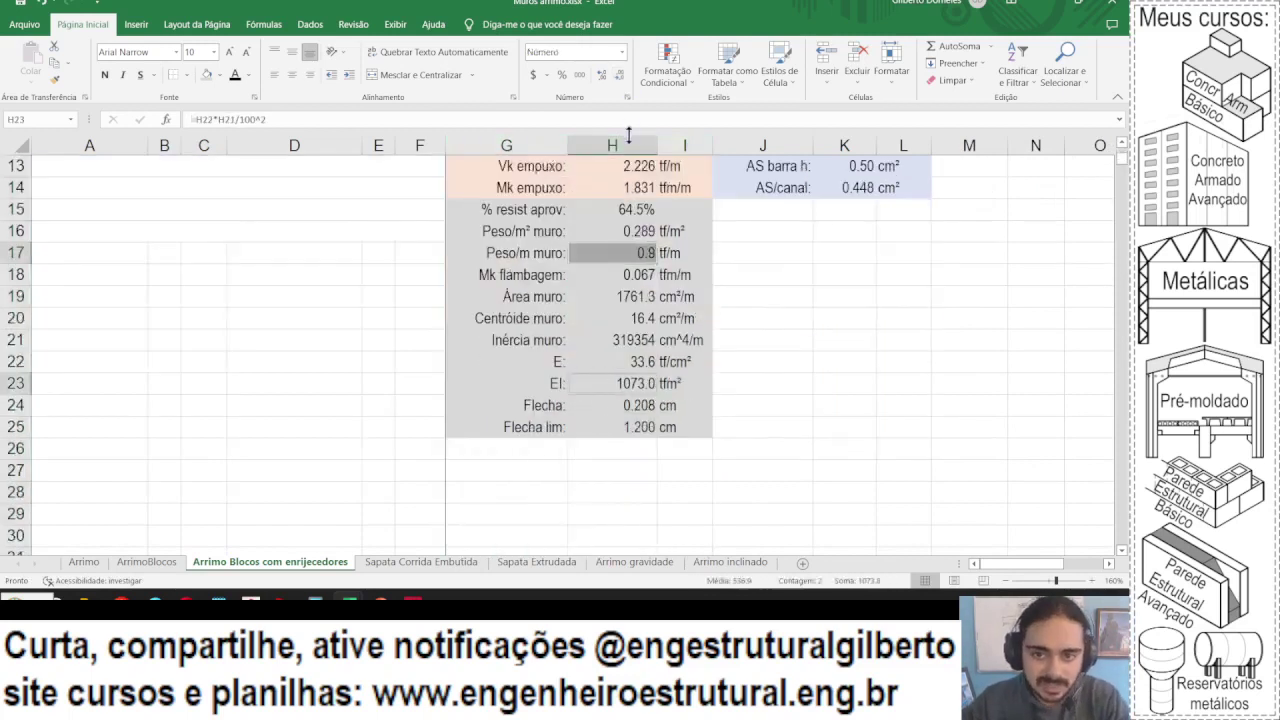
left_click_drag(656, 140, 621, 140)
left_click(646, 253)
- Copy the AS/canal row J14:L14 into row 15 and relabel the copy "Esp enrij:"
scroll(680, 340, "up", 4)
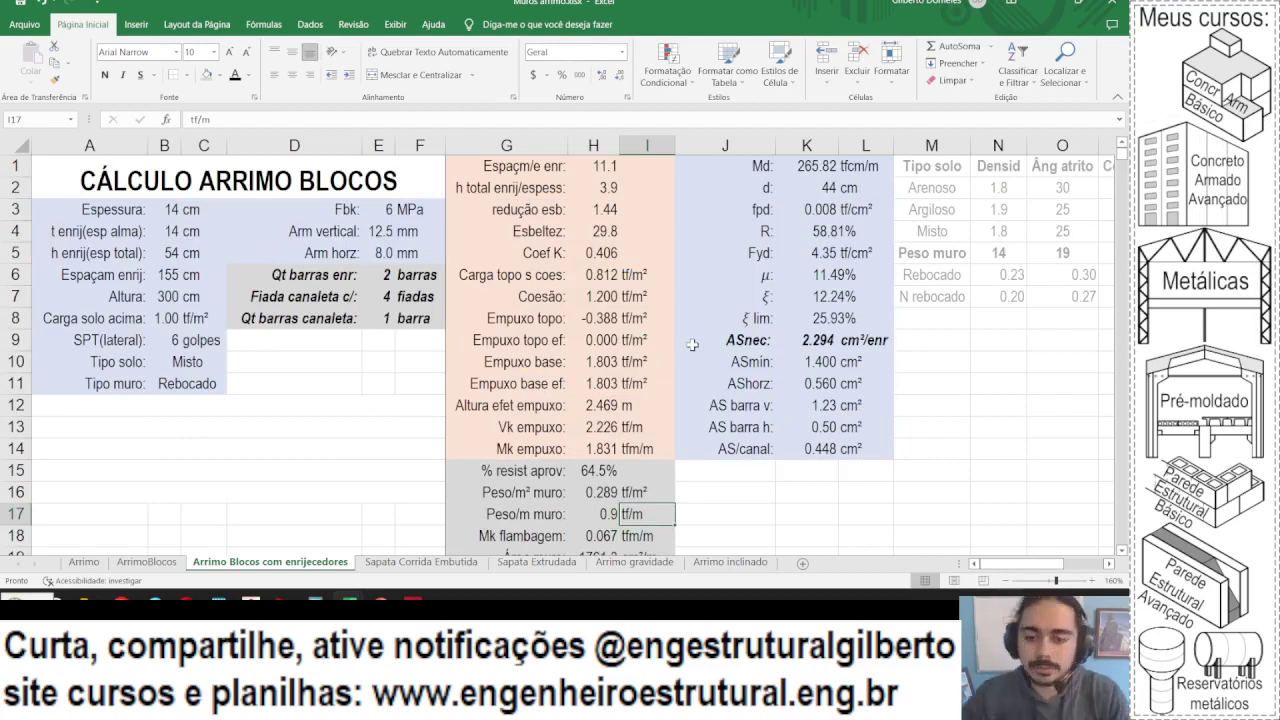
left_click_drag(758, 450, 850, 450)
key("ctrl+c")
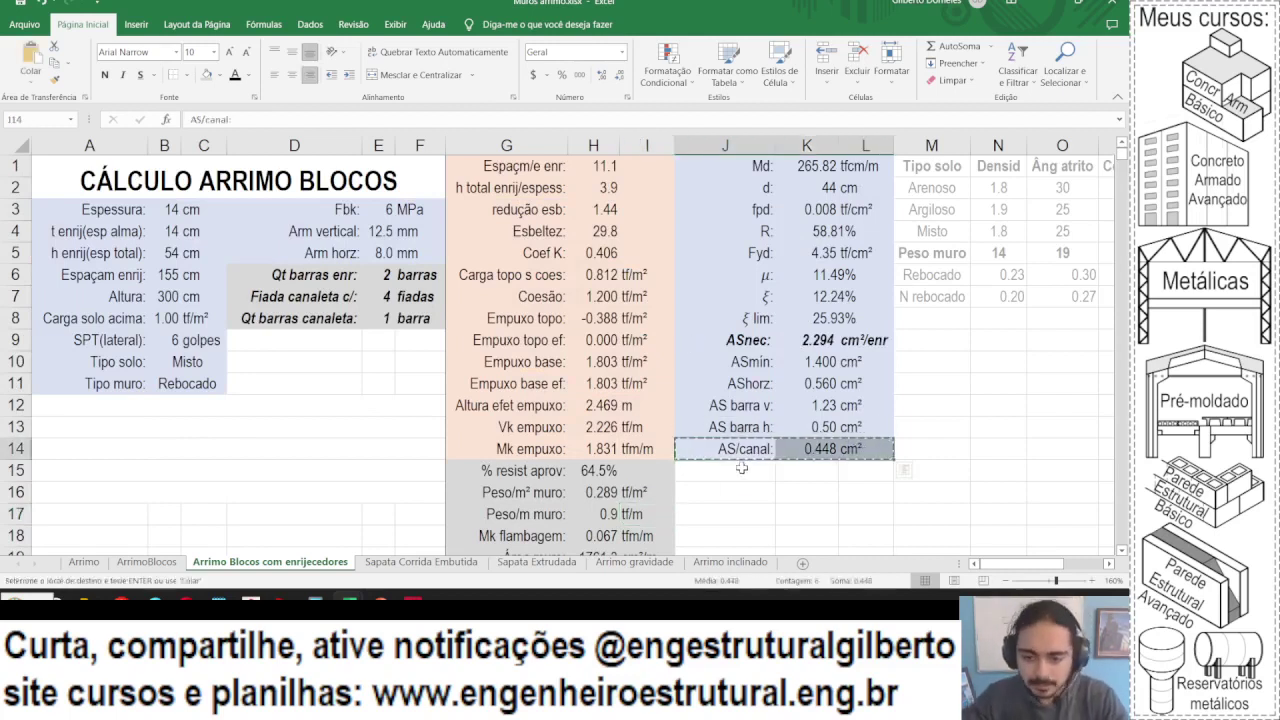
left_click(733, 470)
key("ctrl+v")
scroll(733, 470, "down", 2)
type("Esp")
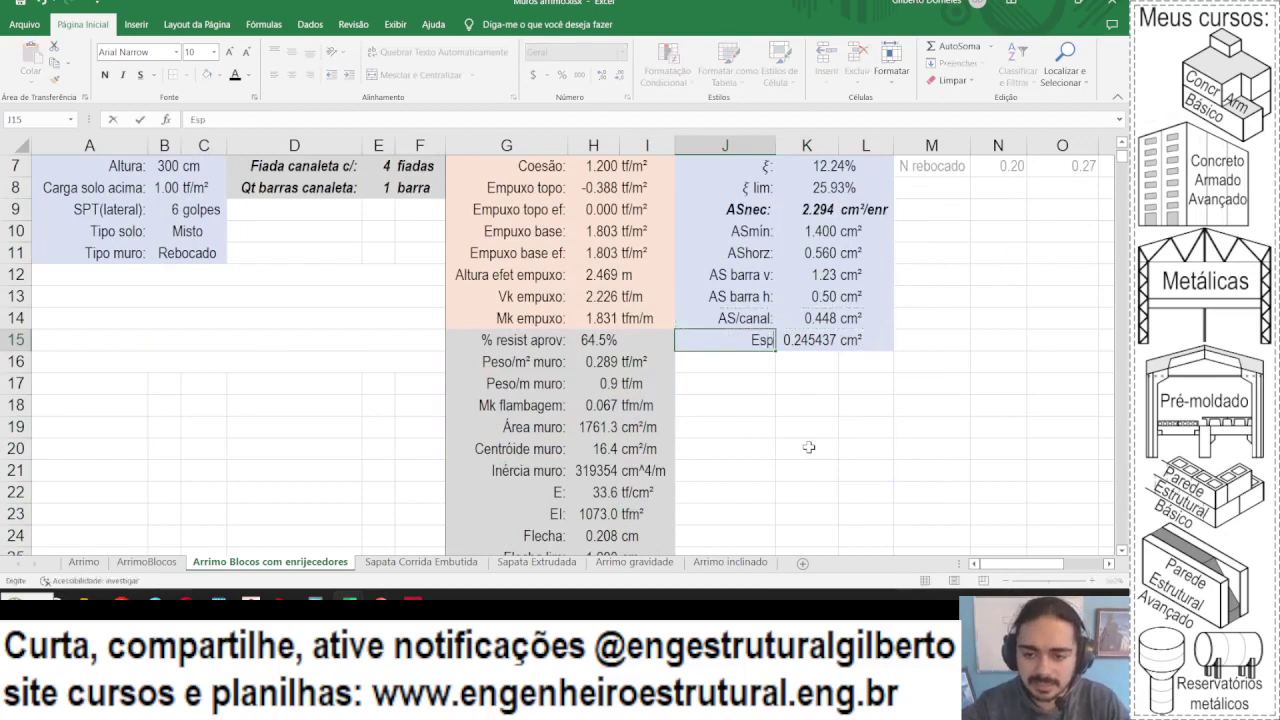
type(" enrij")
type(":")
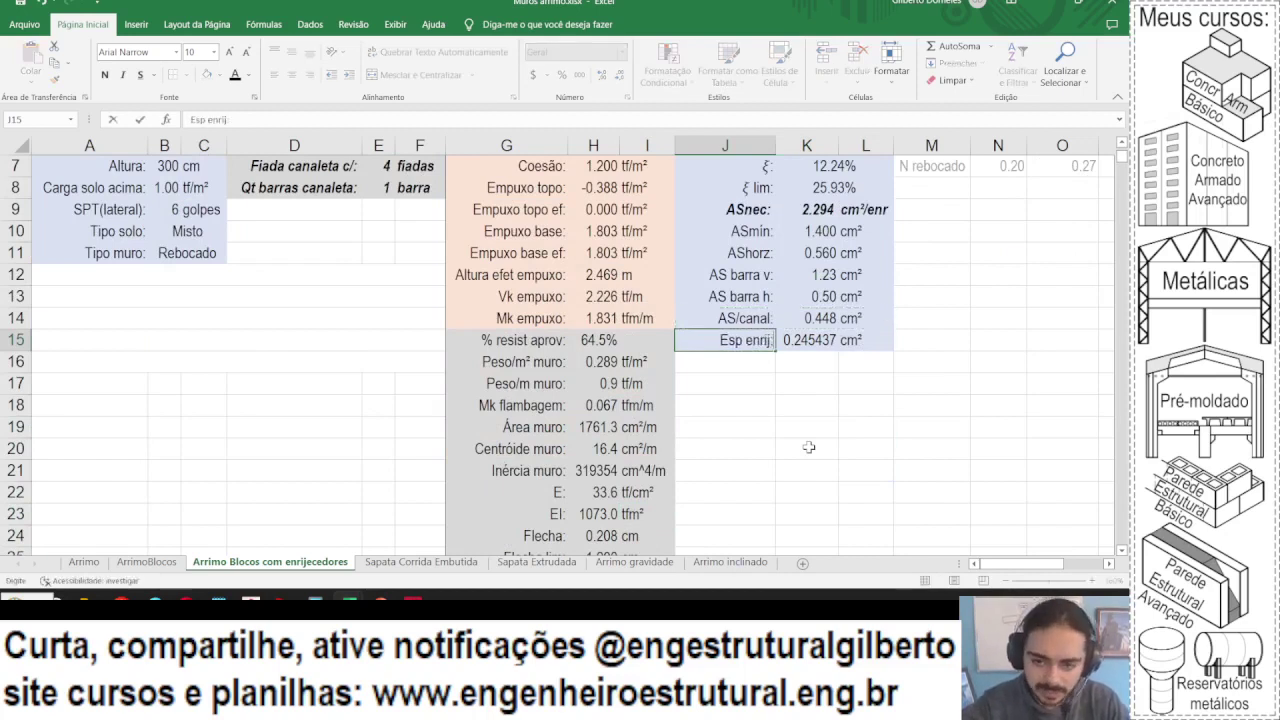
- Enter the formula =B6/B3 in K15, dividing the stiffener spacing by the block thickness
key("Tab")
type("=")
scroll(262, 314, "up", 2)
left_click(162, 276)
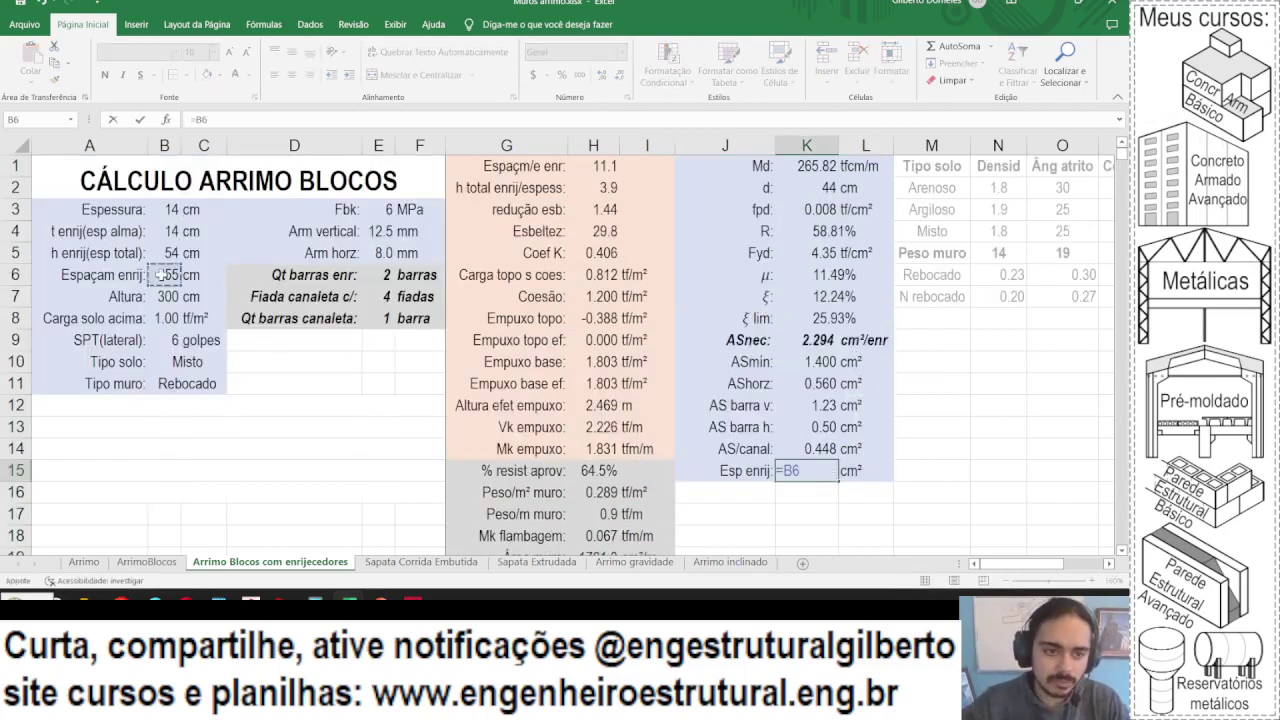
type("/")
left_click(165, 211)
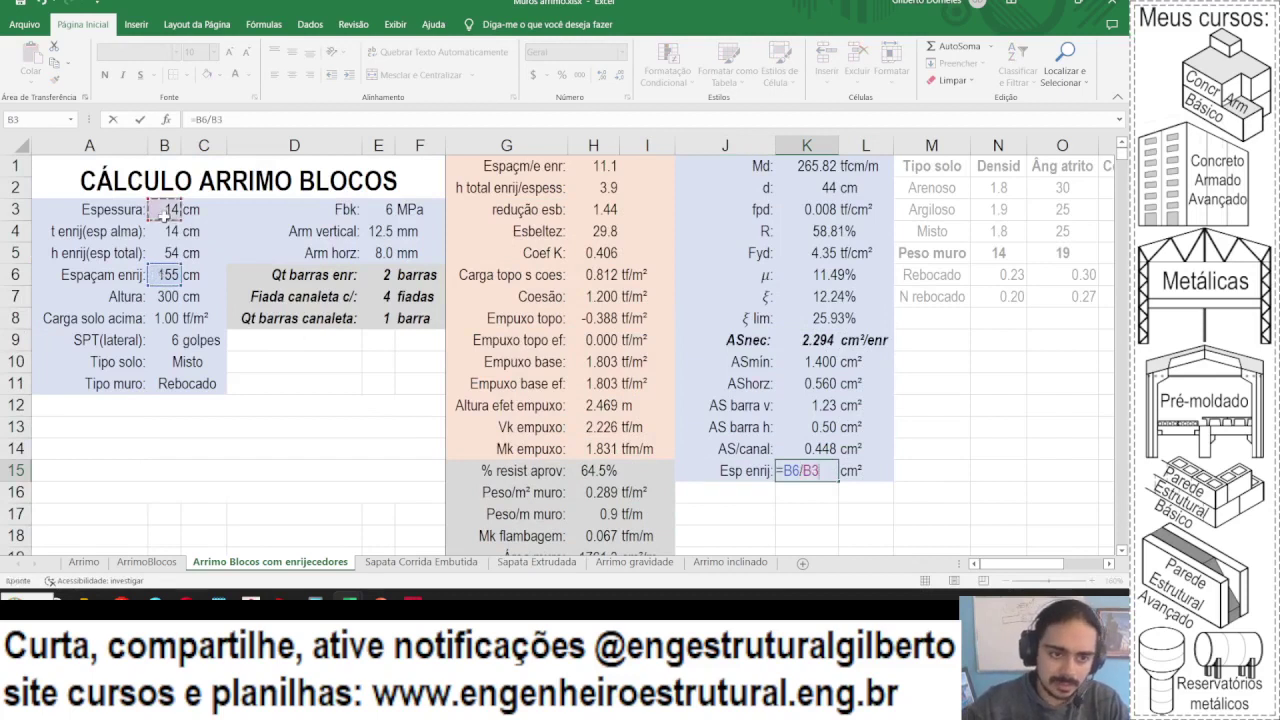
key("Return")
- Format K15 with two decimals and clear the cm² unit from L15
left_click(833, 476)
scroll(833, 476, "down", 1)
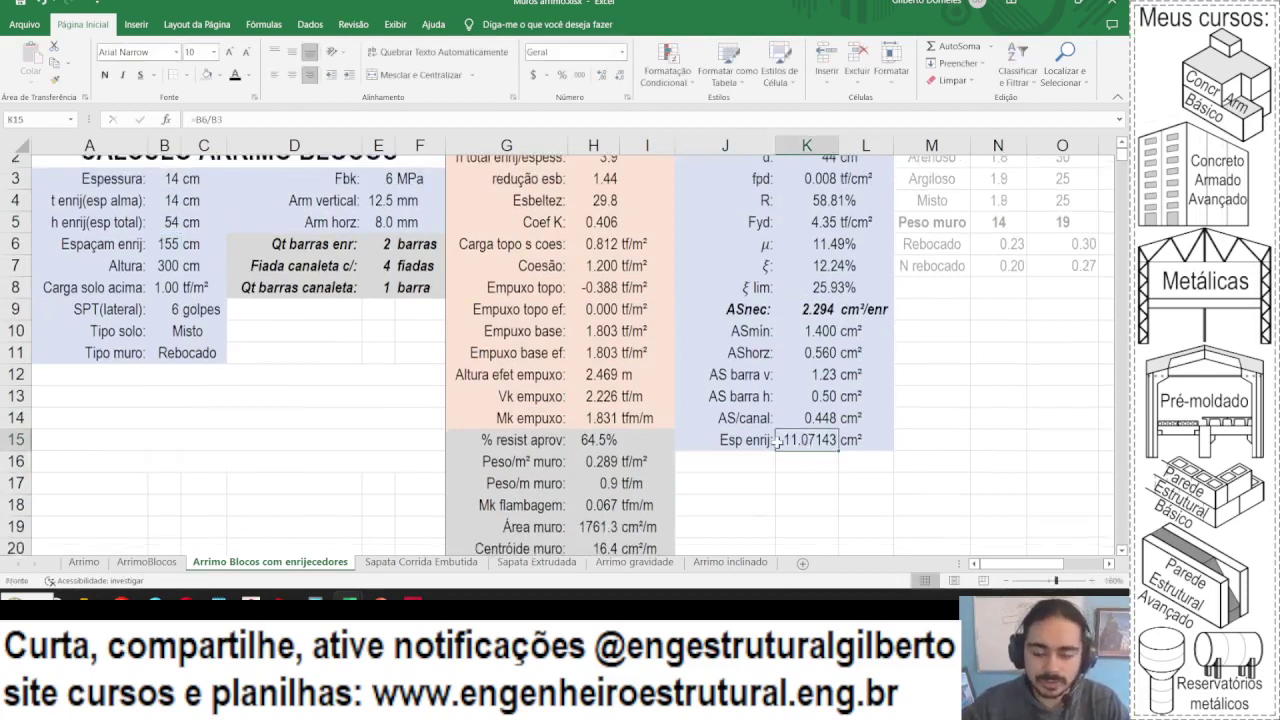
left_click(620, 78)
left_click(620, 78)
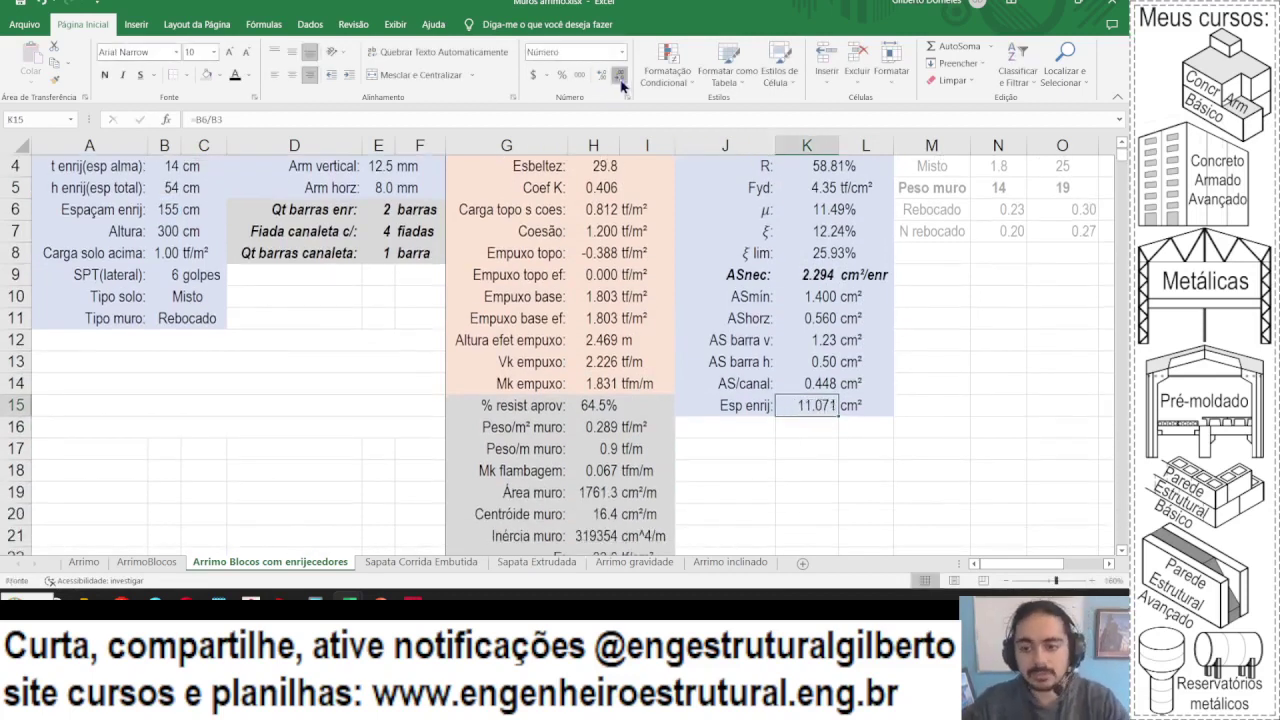
left_click(620, 78)
left_click(885, 407)
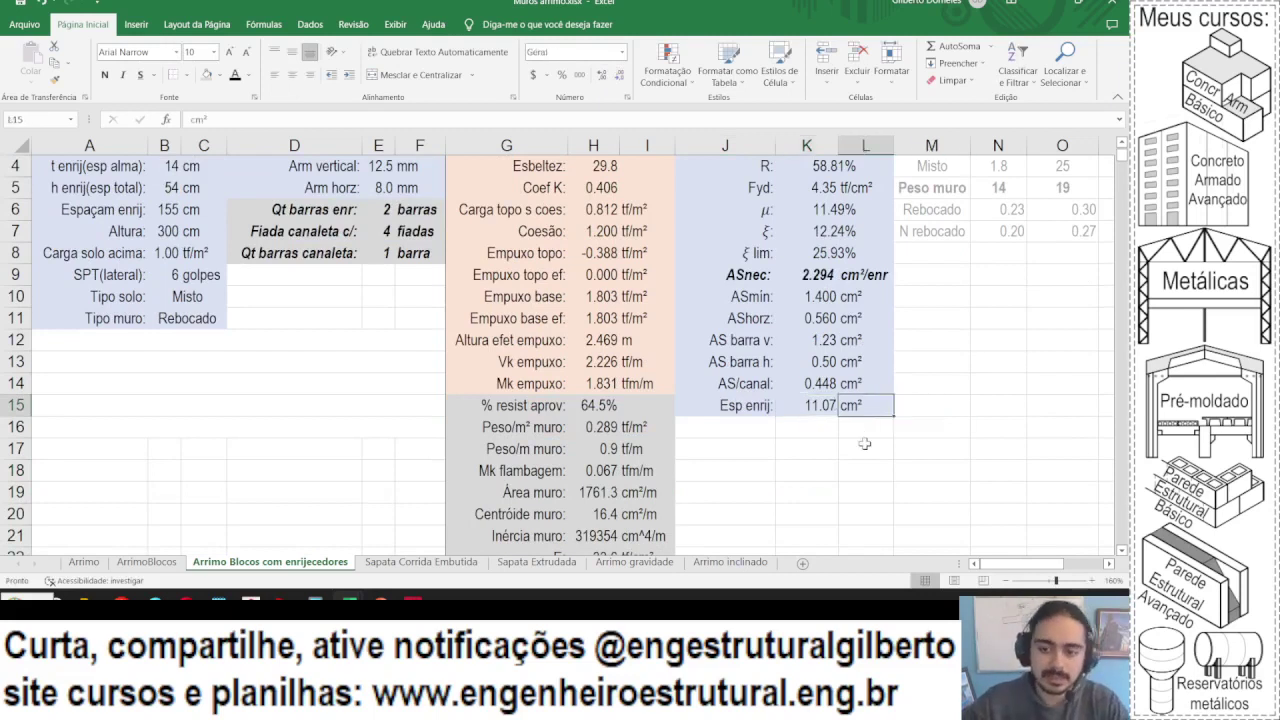
key("Left")
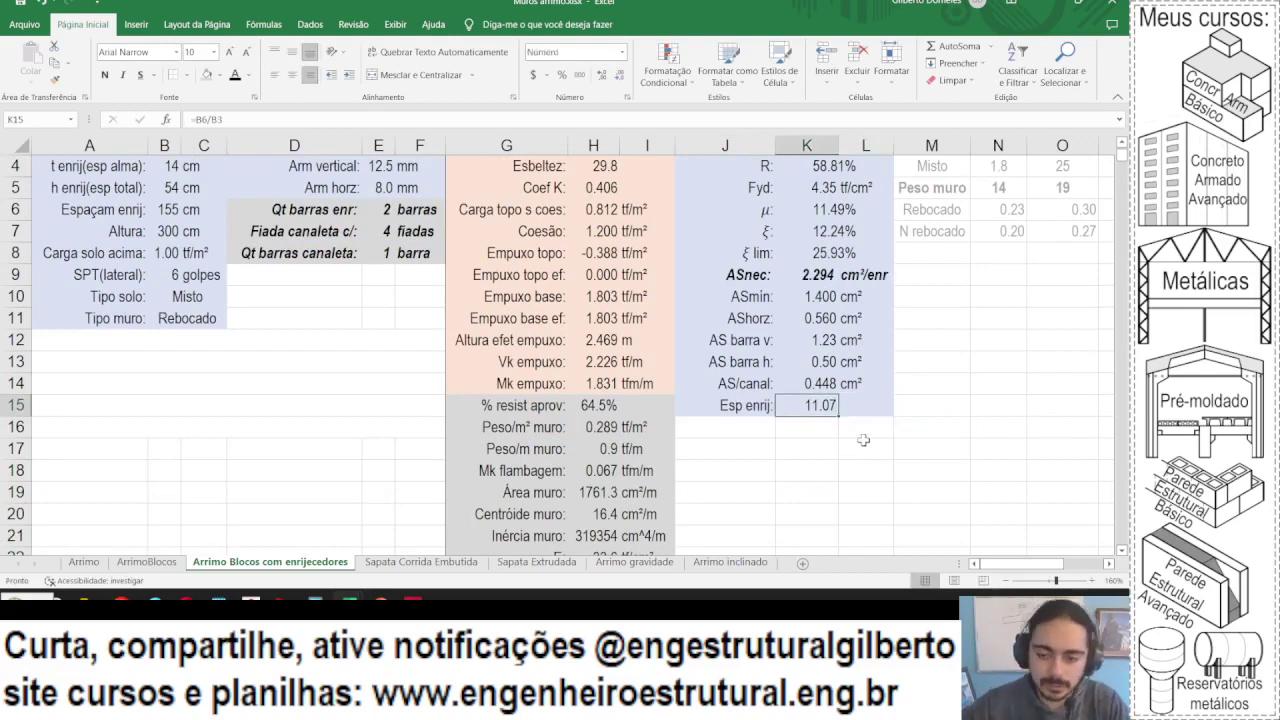
- Copy the "Esp enrij:" row J15:L15 into row 16
key("Left")
key("shift+Right")
key("shift+Right")
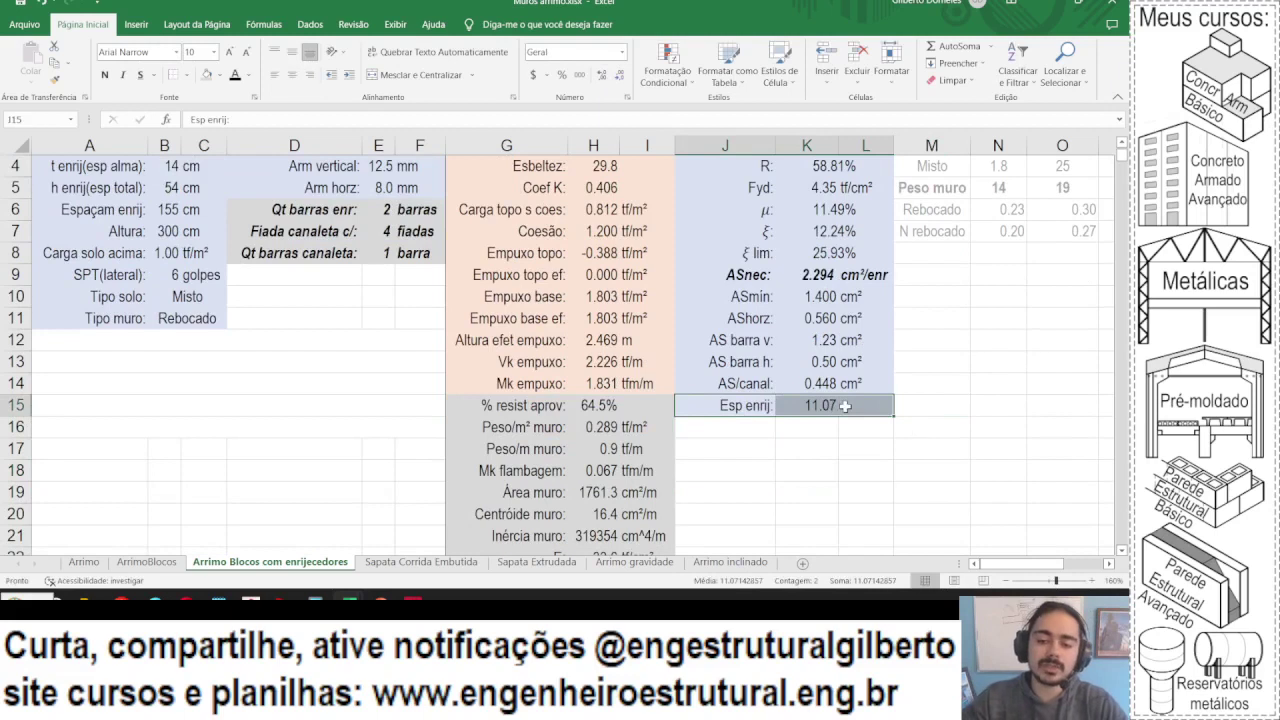
key("ctrl+c")
left_click(735, 429)
key("ctrl+v")
key("Escape")
- Fill the range J15:L23 with light green
scroll(738, 400, "down", 1)
left_click_drag(738, 343, 883, 479)
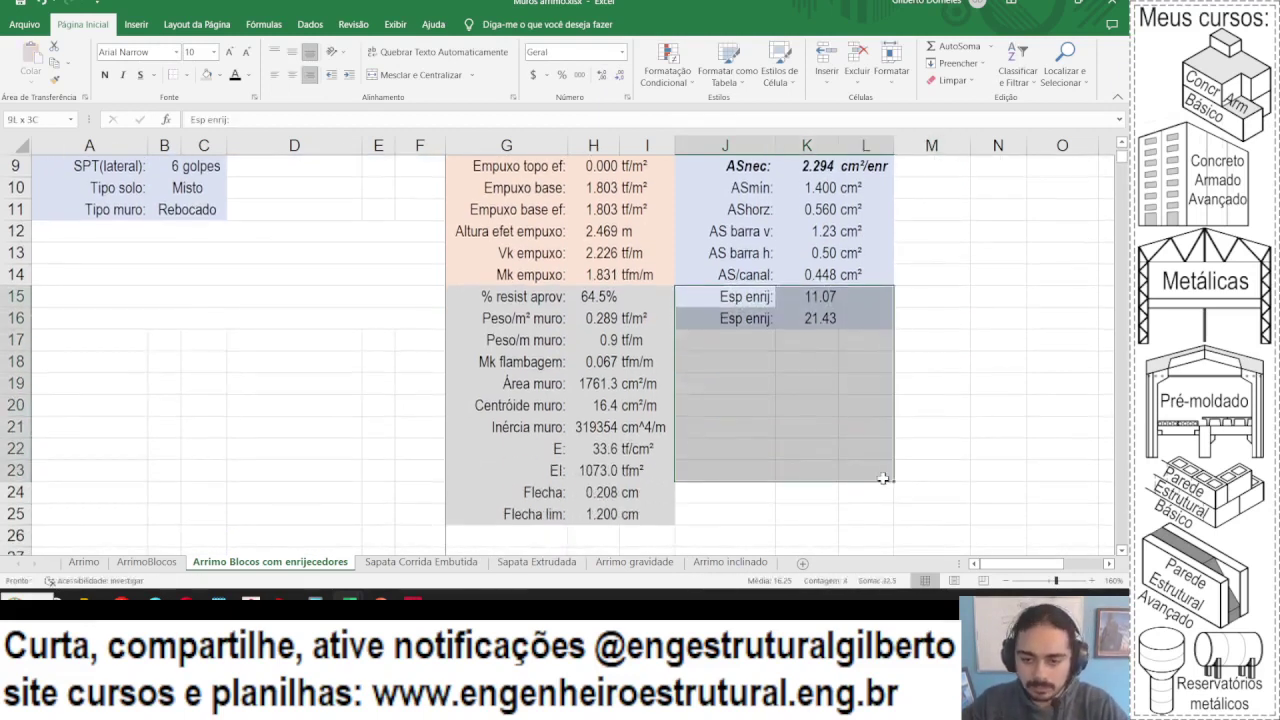
left_click(221, 75)
left_click(311, 121)
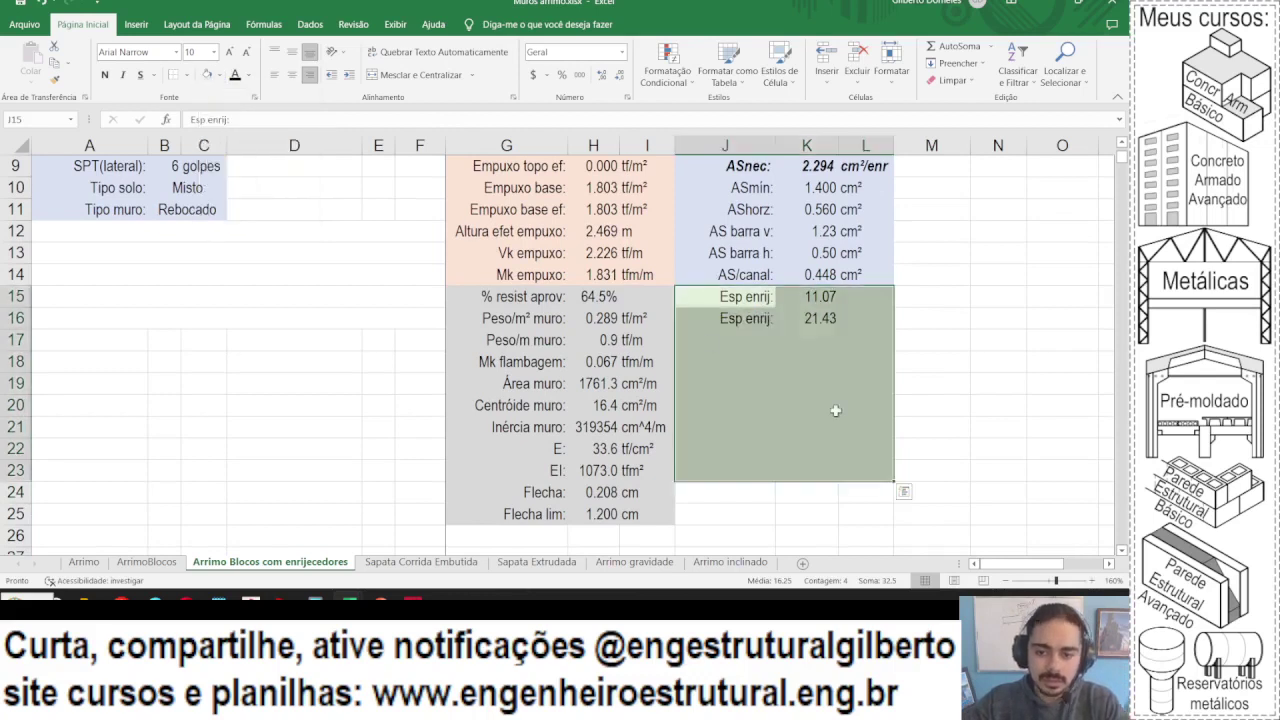
left_click(848, 408)
key("alt+Tab")
left_click(30, 441)
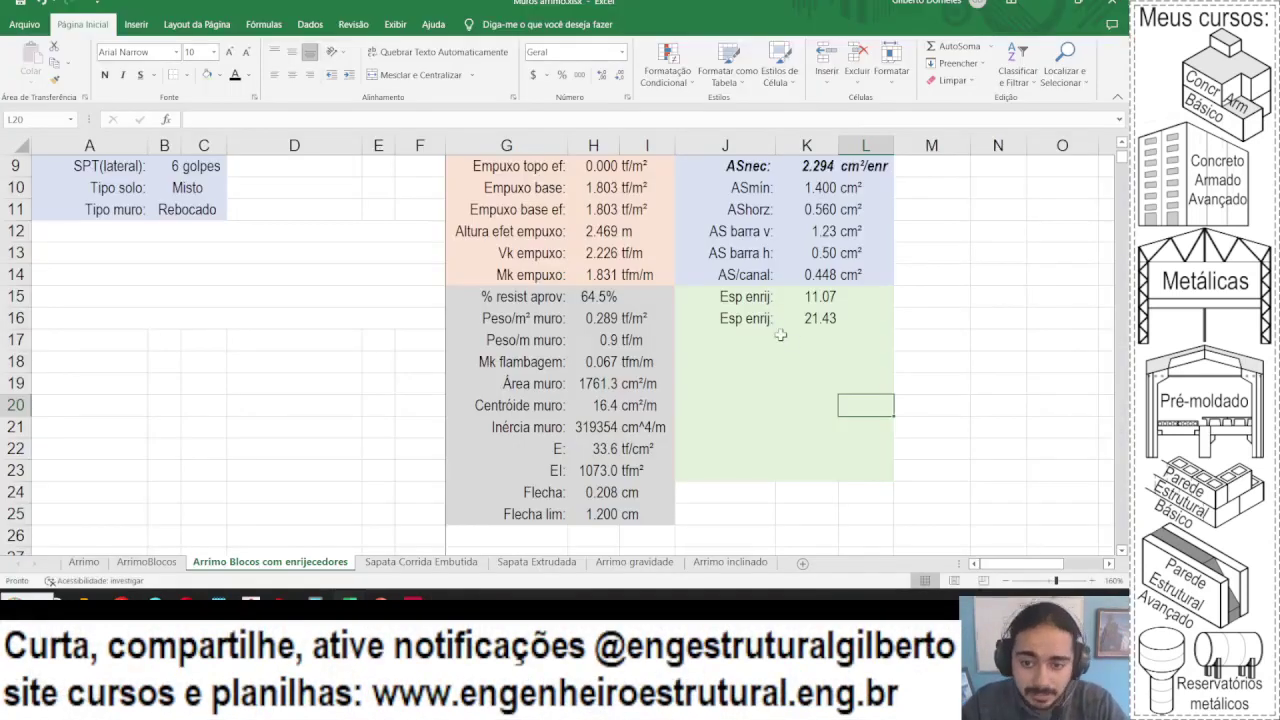
left_click(780, 335)
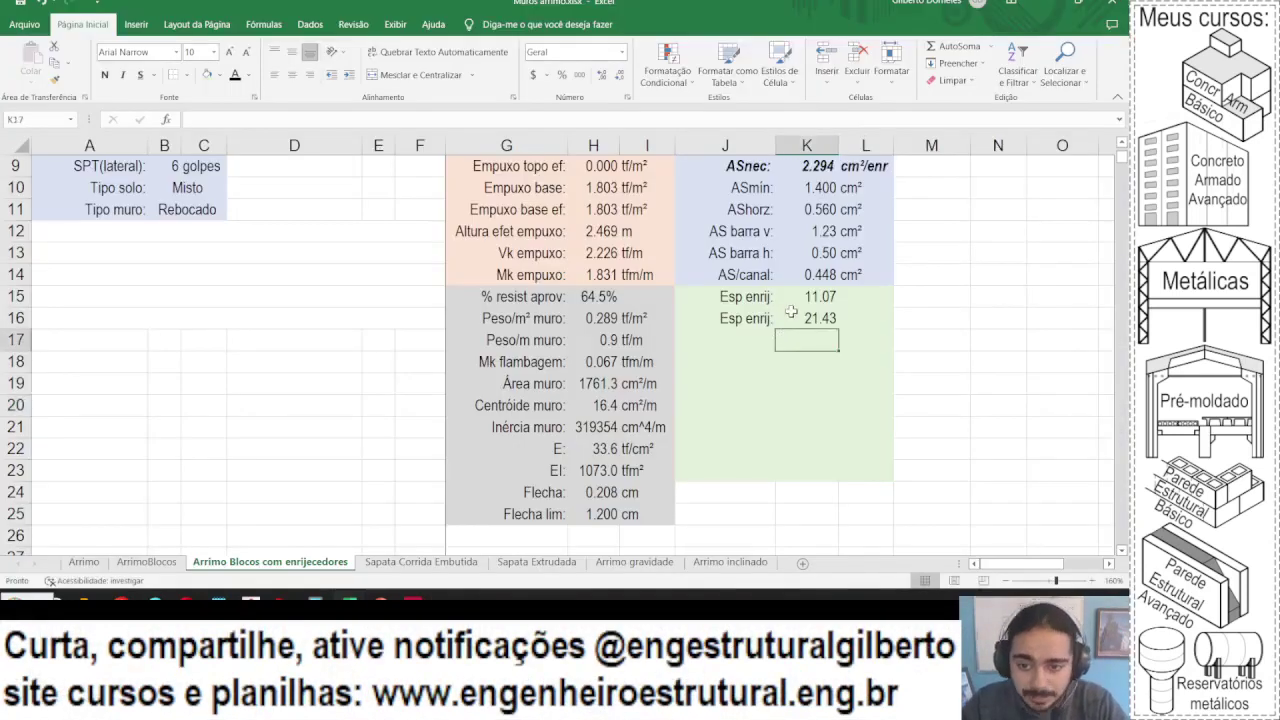
key("Up")
key("Up")
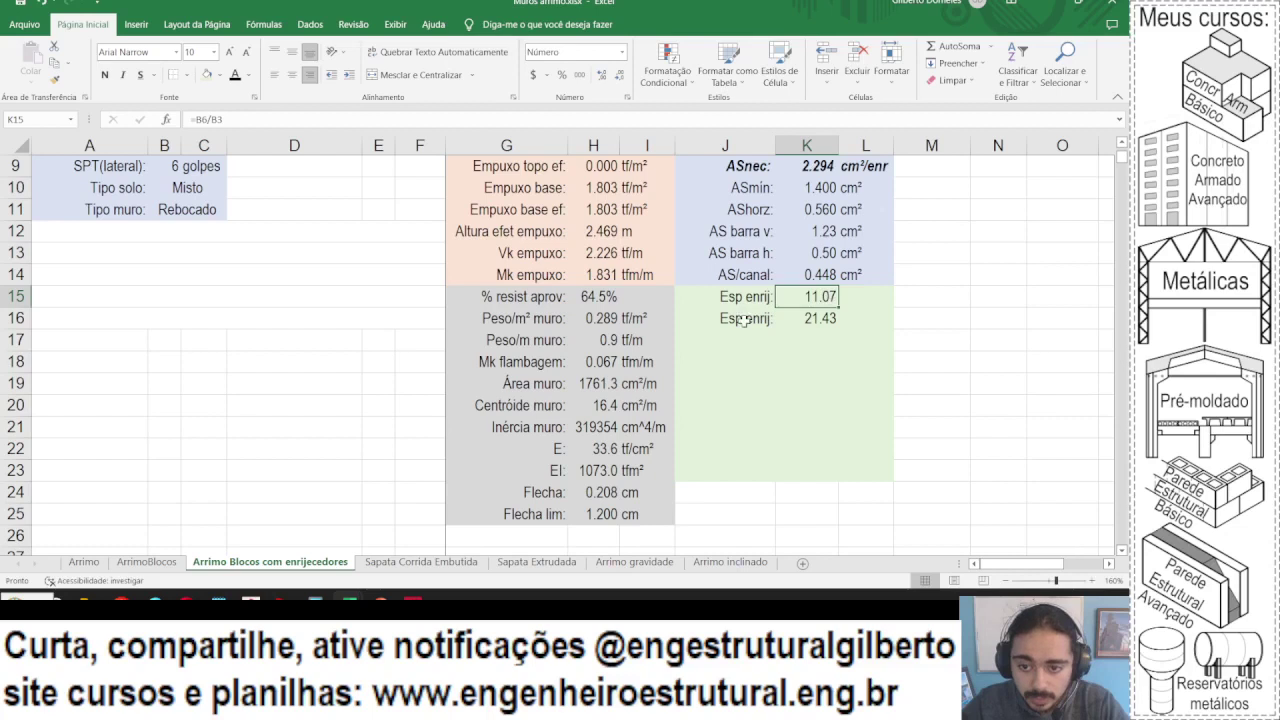
left_click(742, 320)
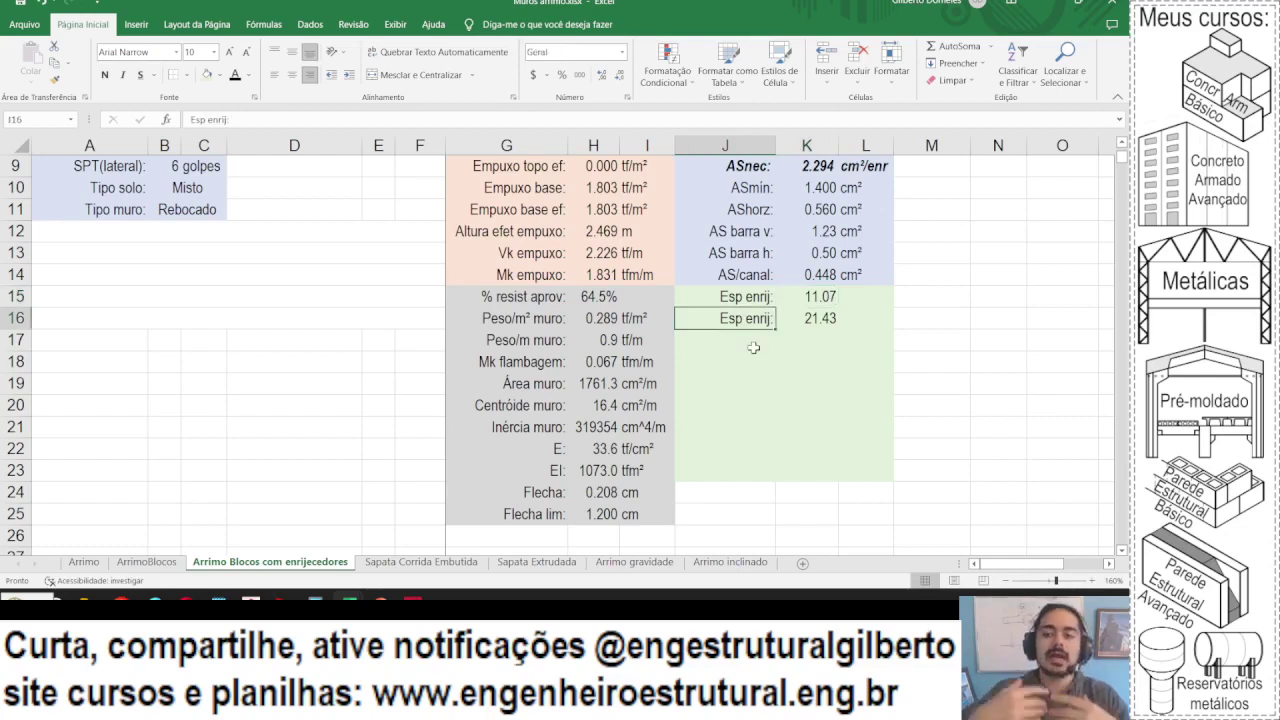
type("Mom")
key("BackSpace")
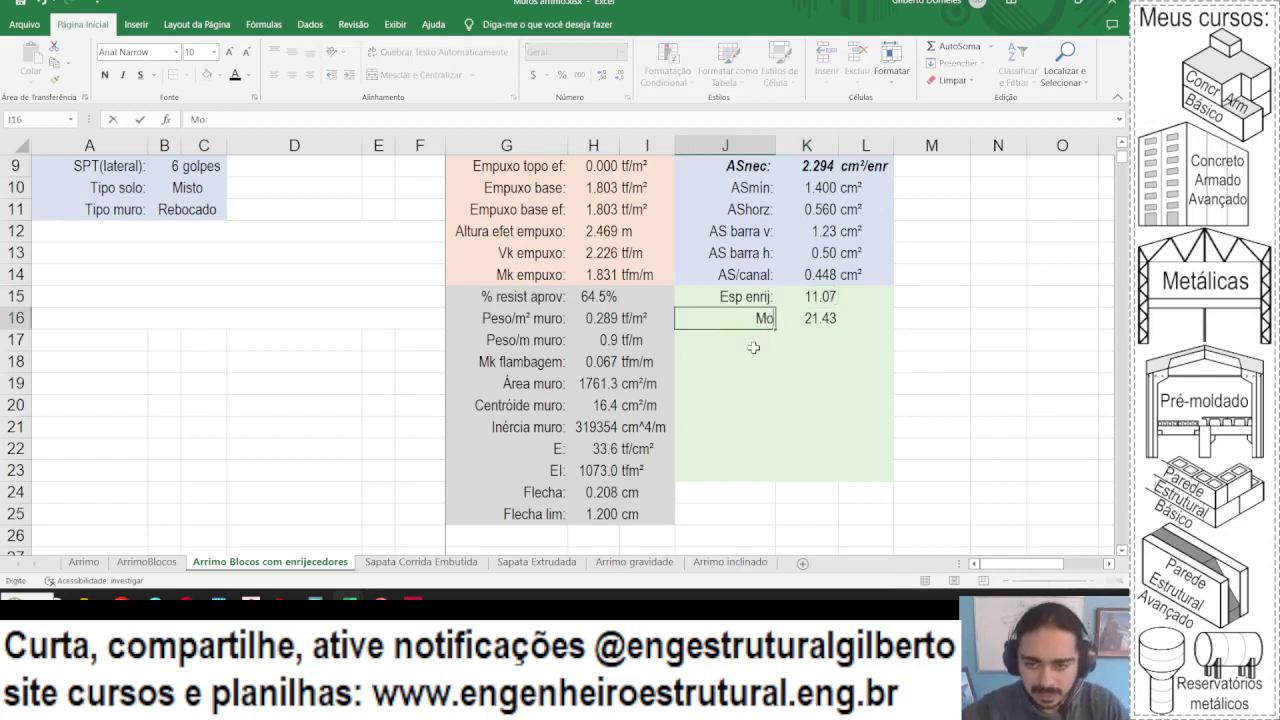
key("Escape")
scroll(733, 336, "up", 2)
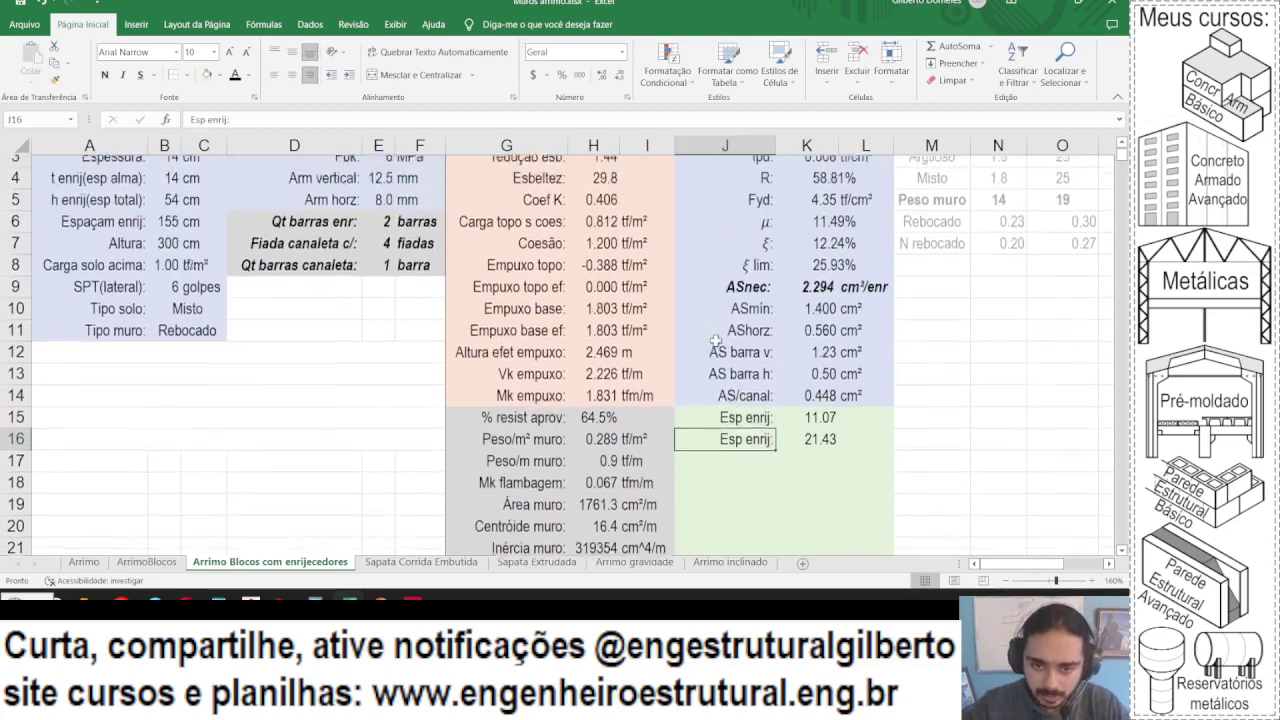
- Relabel J16 as "Carga enr:"
scroll(716, 340, "down", 1)
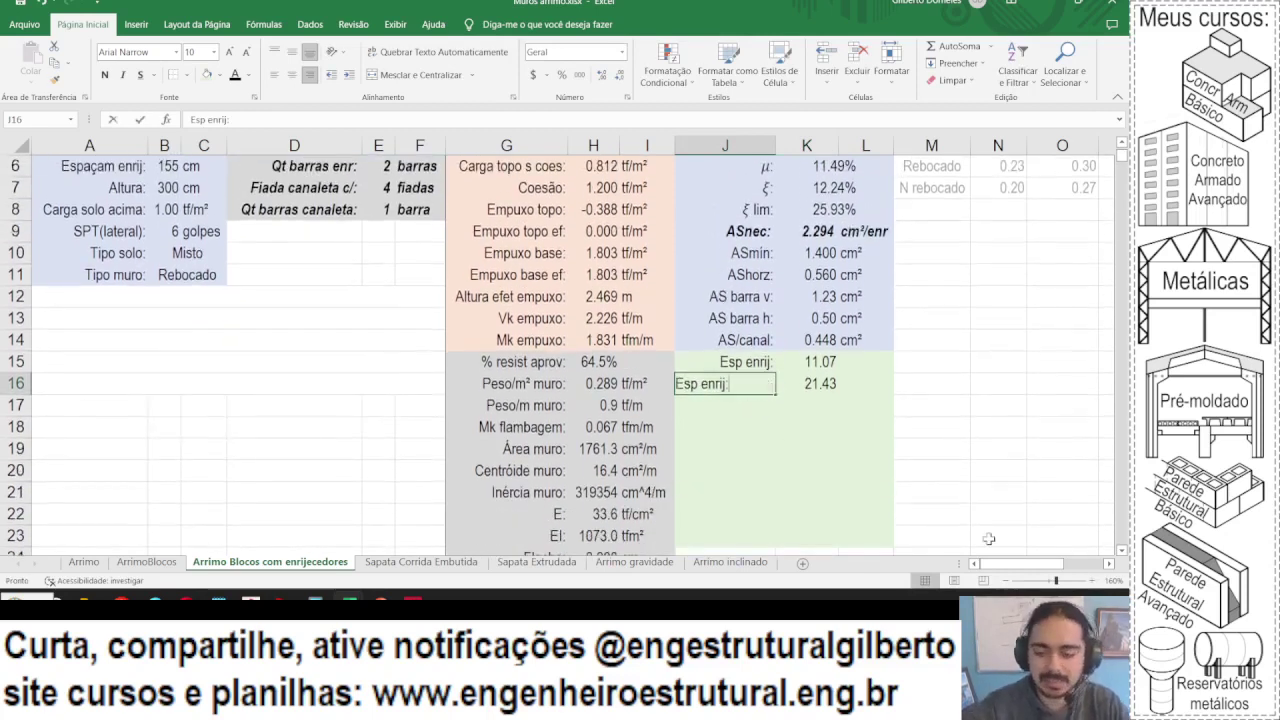
type("Cr")
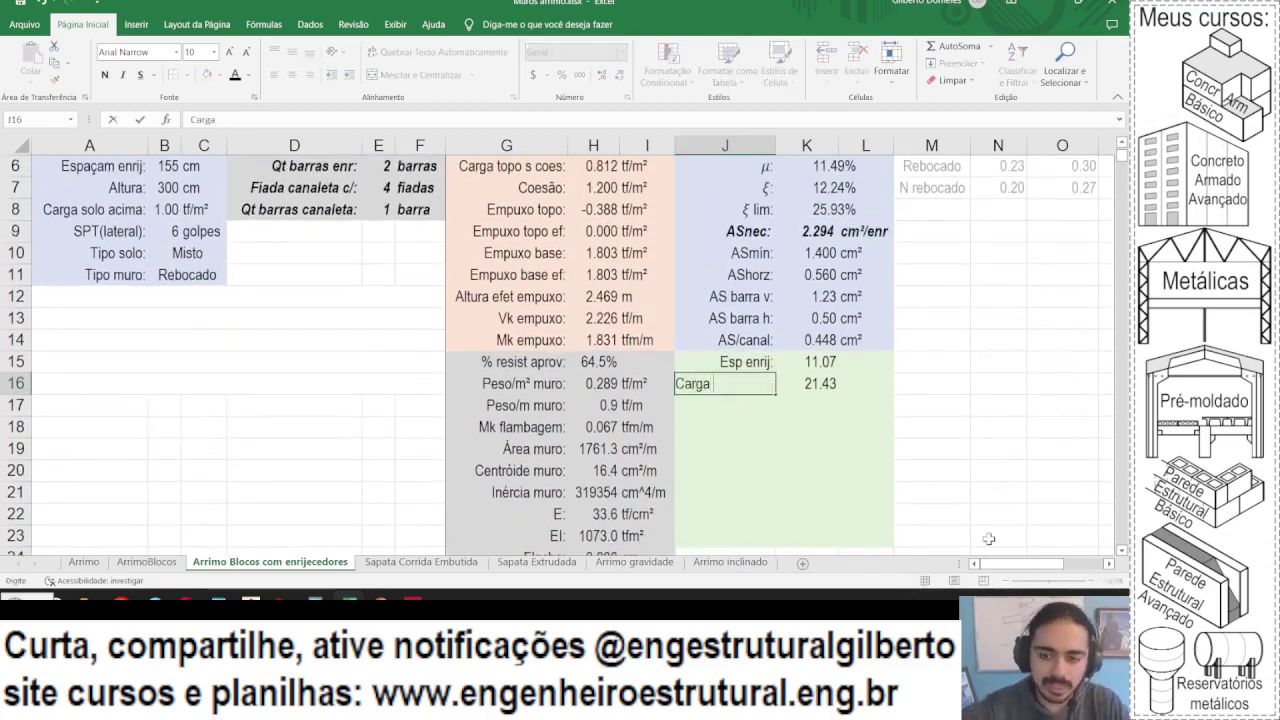
type("rga enr:")
key("Tab")
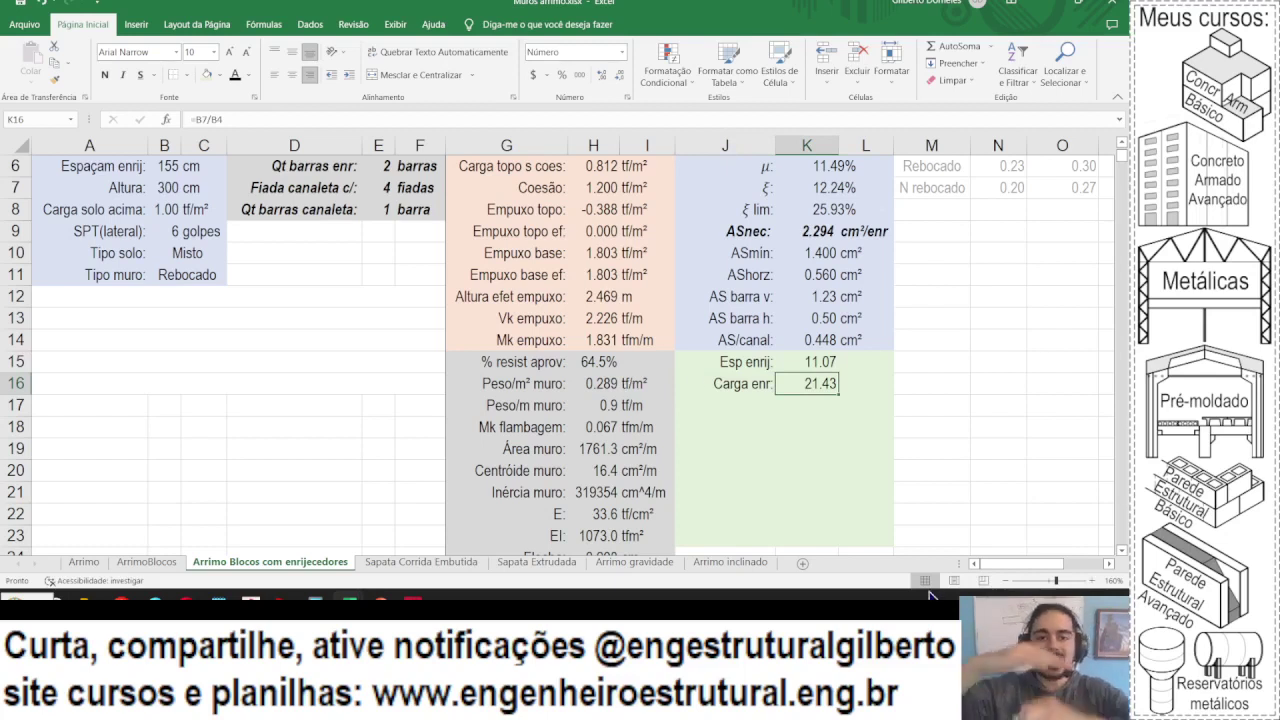
left_click(583, 600)
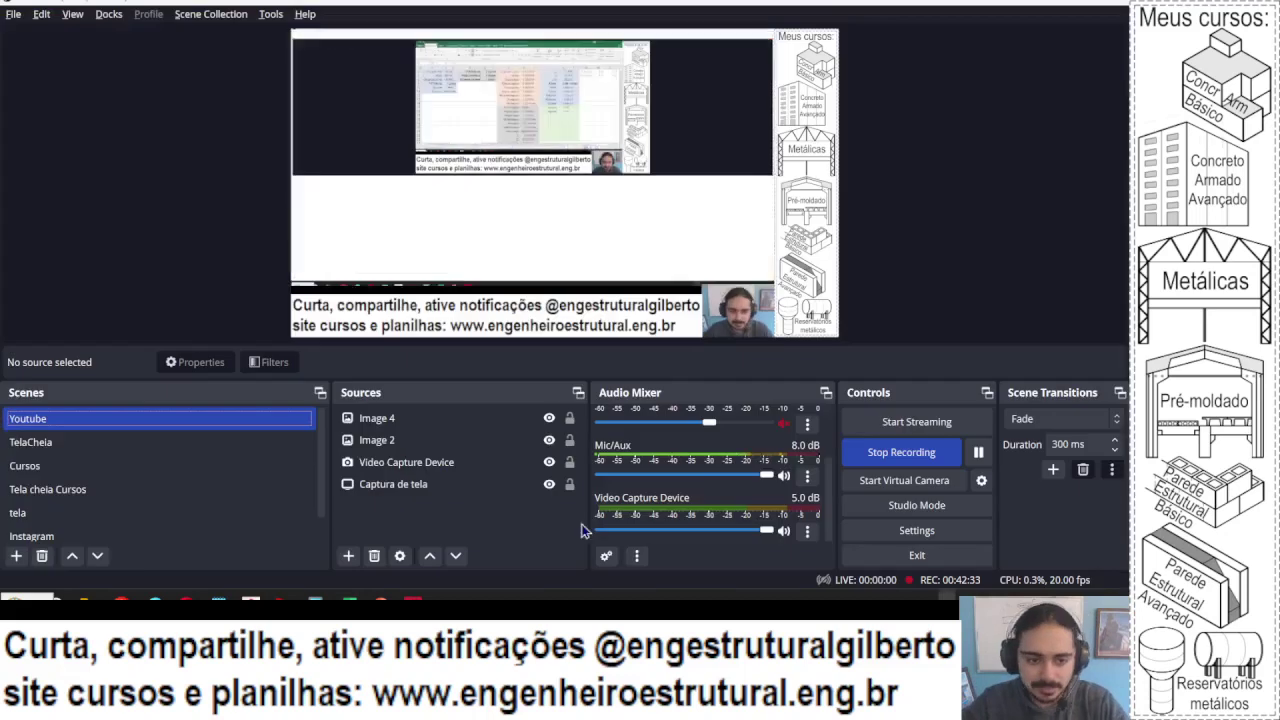
left_click(43, 445)
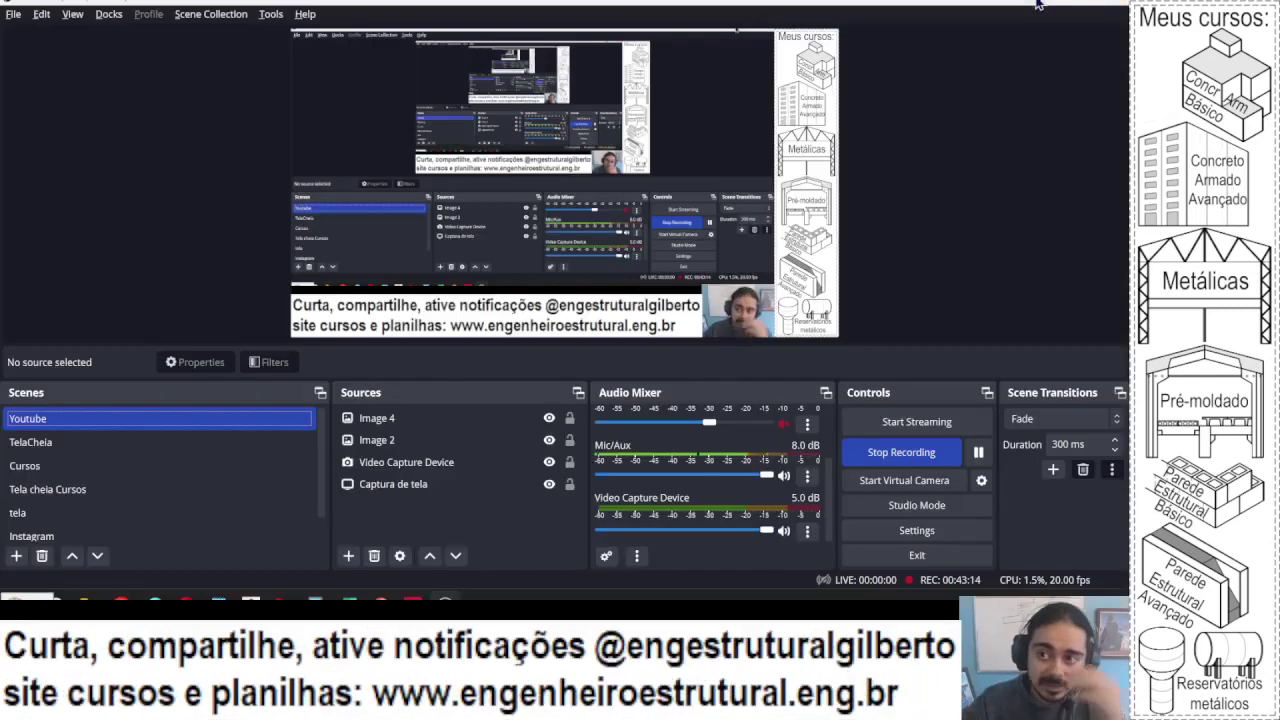
left_click(1045, 5)
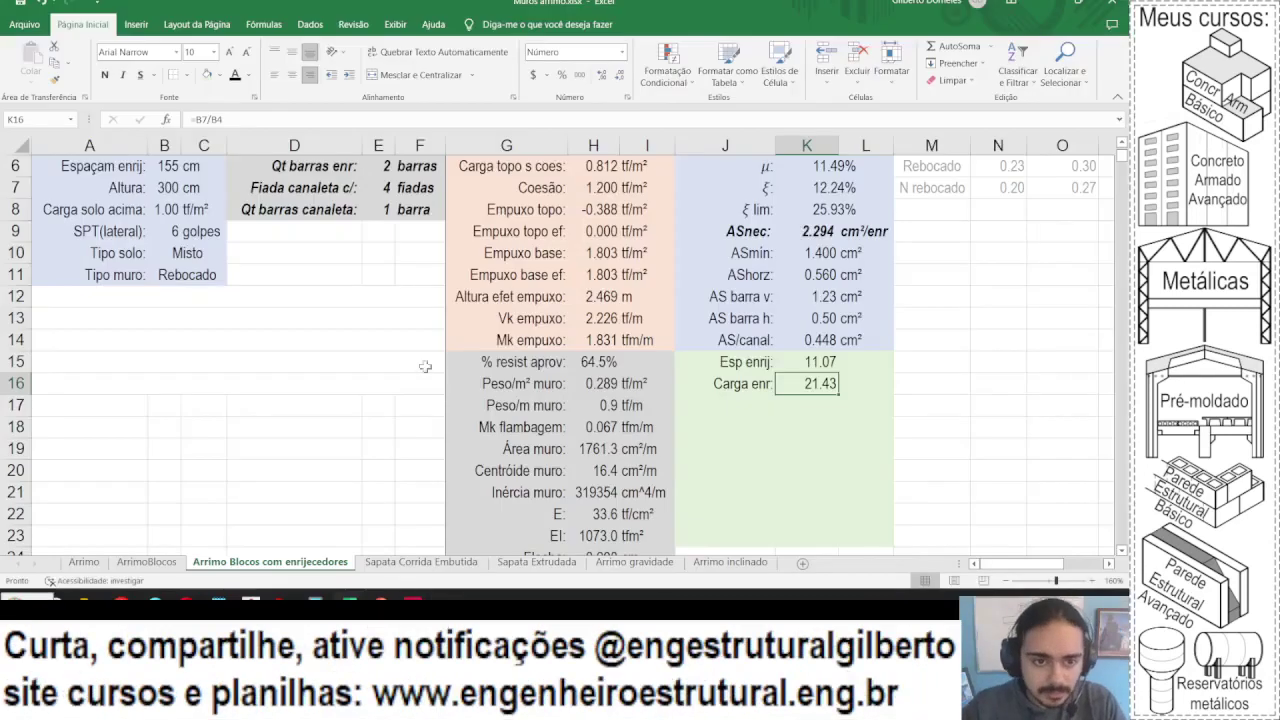
scroll(420, 360, "up", 1)
left_click(322, 253)
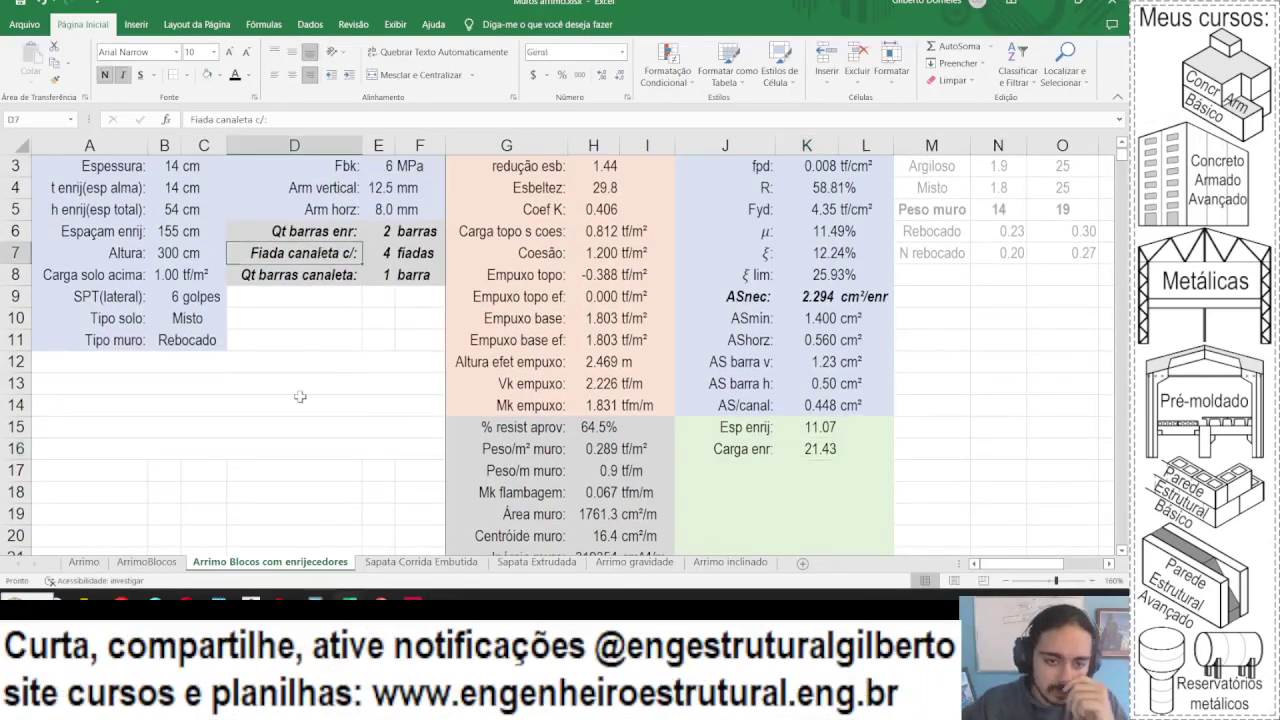
- Move the "Qt barras enr:" row to row 9 and the "Fiada canaleta c/:" row to row 6, relabelling D6 as "Fiada a cada:"
scroll(404, 343, "up", 1)
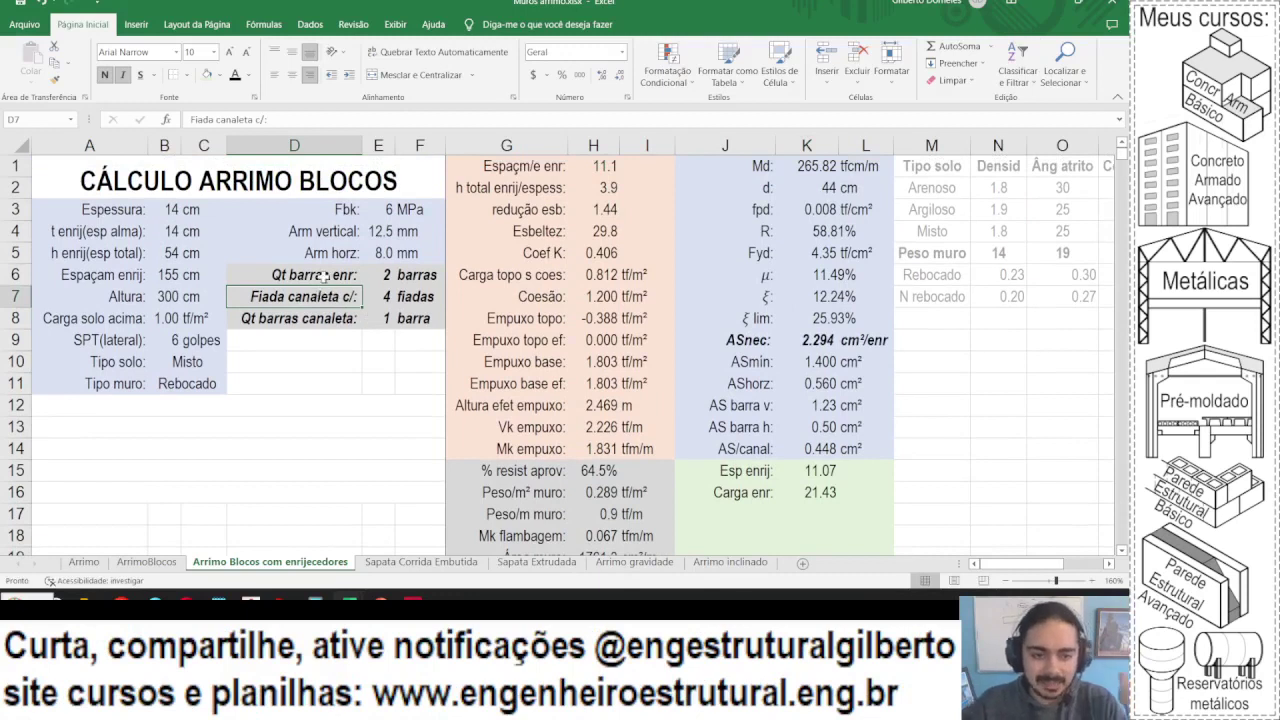
left_click_drag(322, 275, 352, 356)
left_click(350, 292)
left_click_drag(350, 292, 352, 266)
left_click(340, 275)
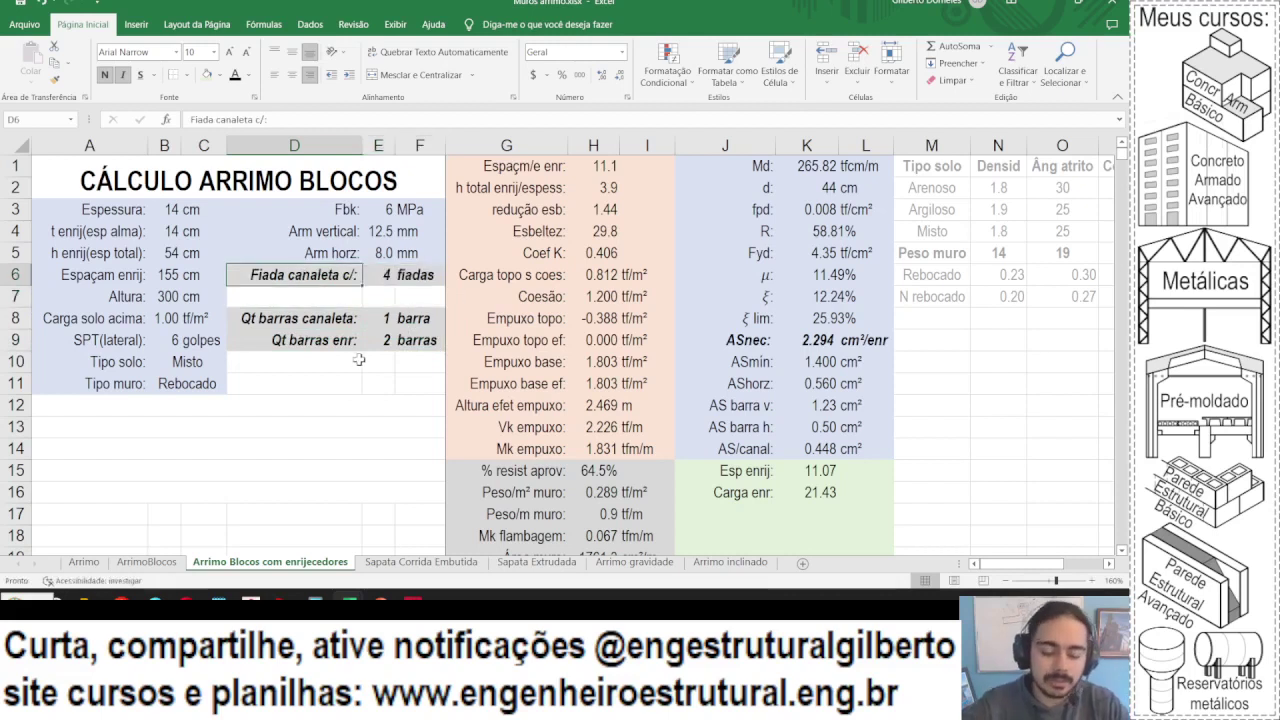
type("Fiada a cada")
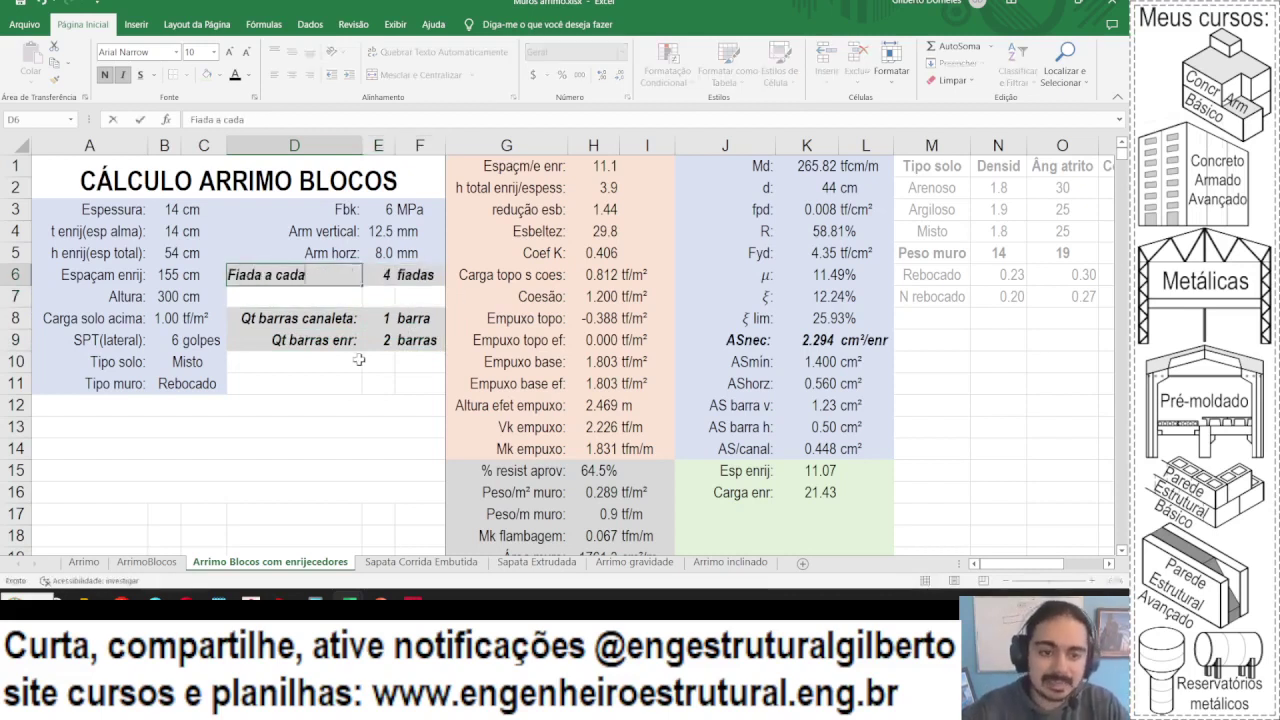
key("Return")
- Remove bold and italic from D6:F6 and fill it with the light blue of the input block
left_click_drag(347, 271, 412, 273)
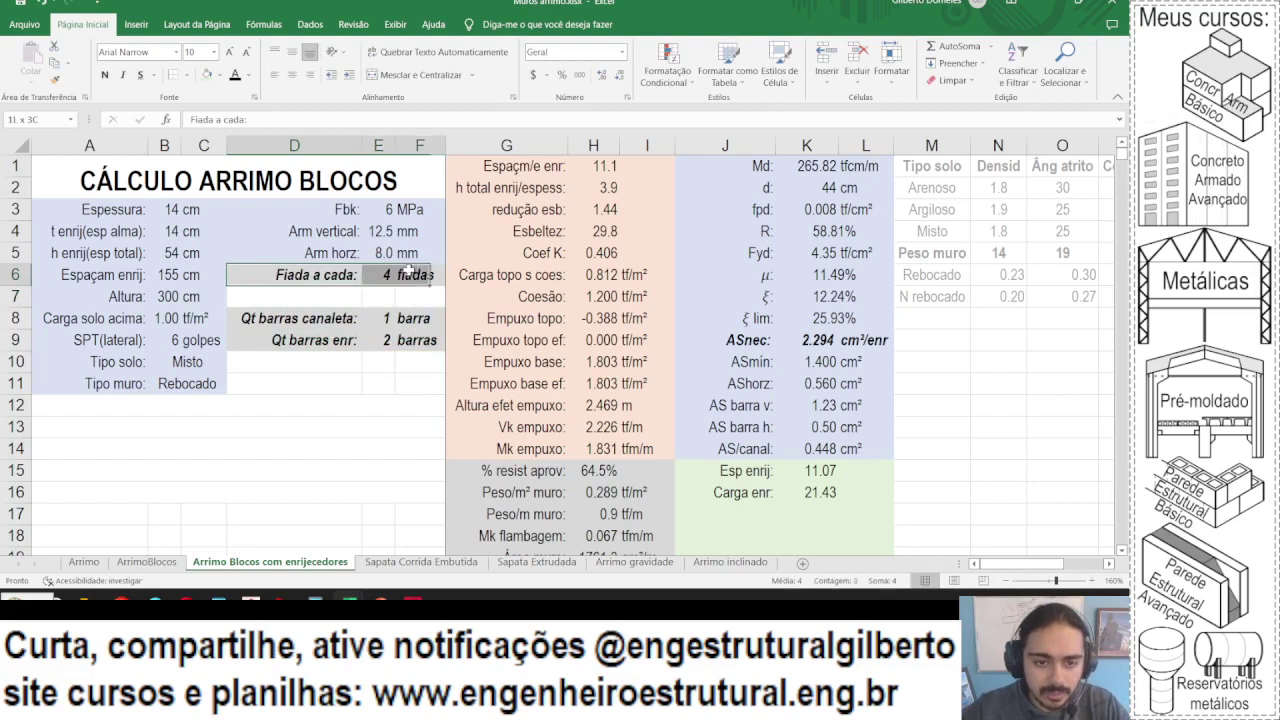
left_click(123, 76)
left_click(103, 76)
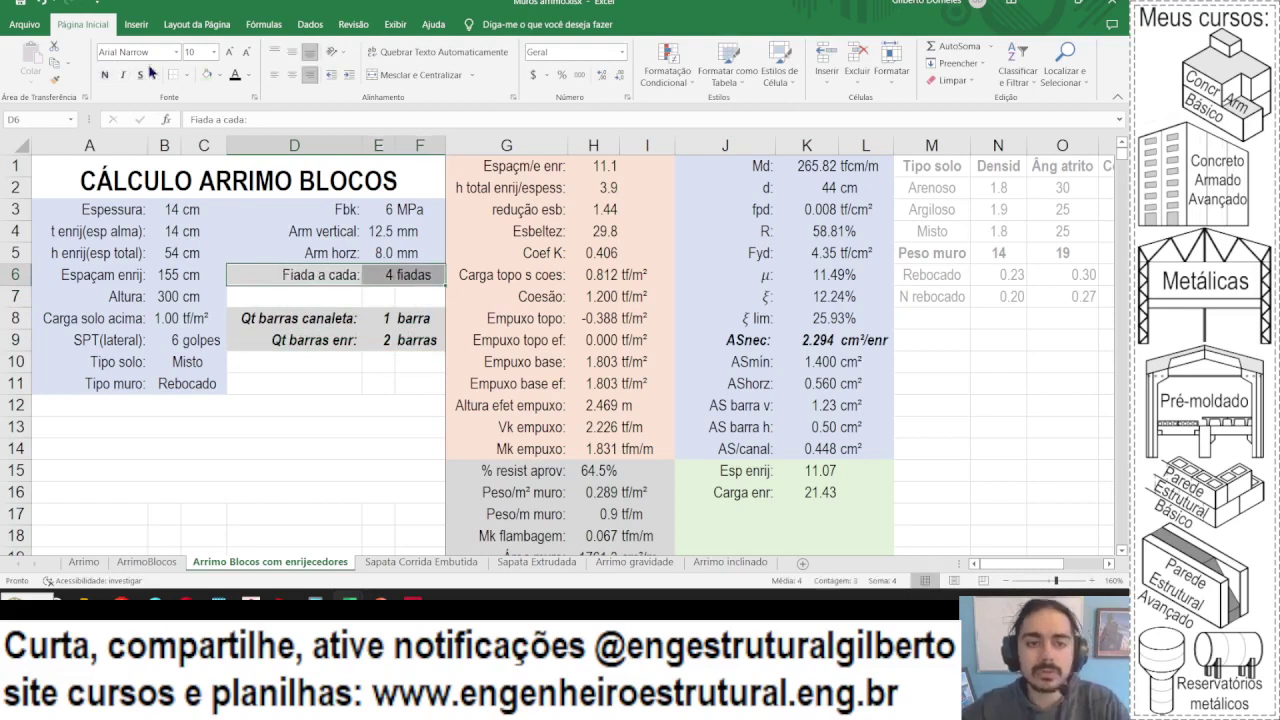
left_click(221, 75)
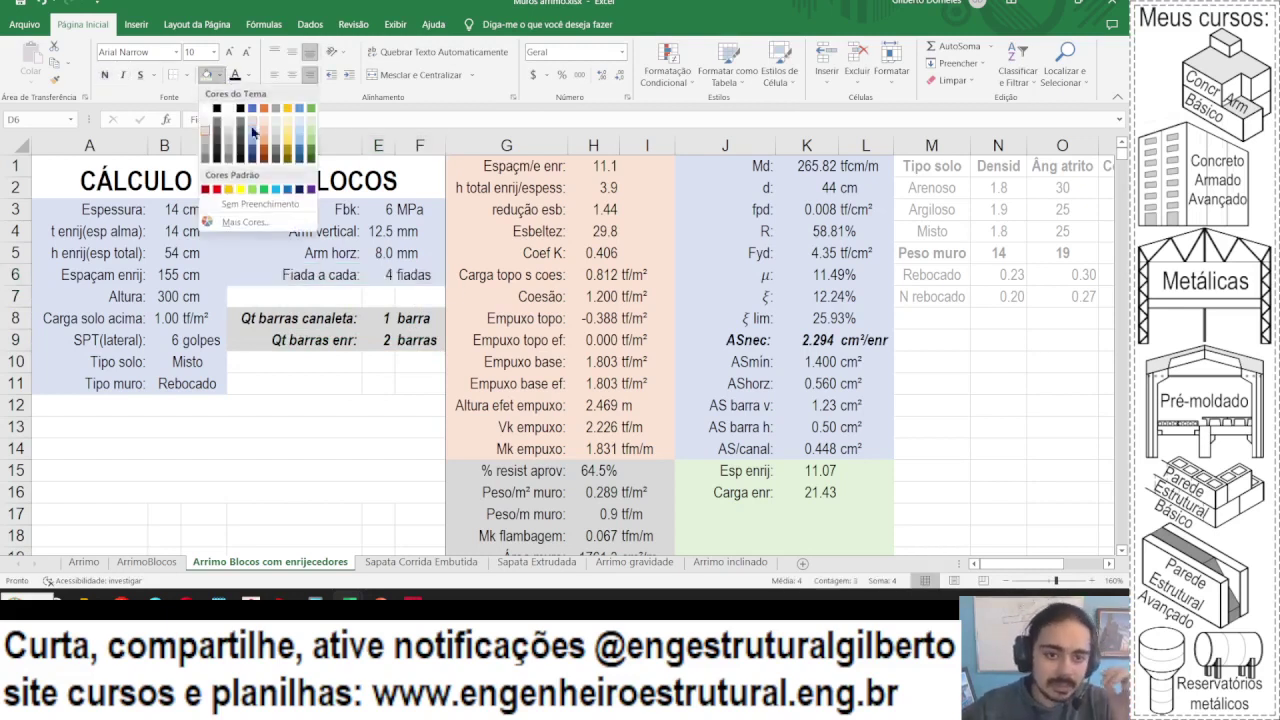
left_click(251, 118)
left_click(388, 279)
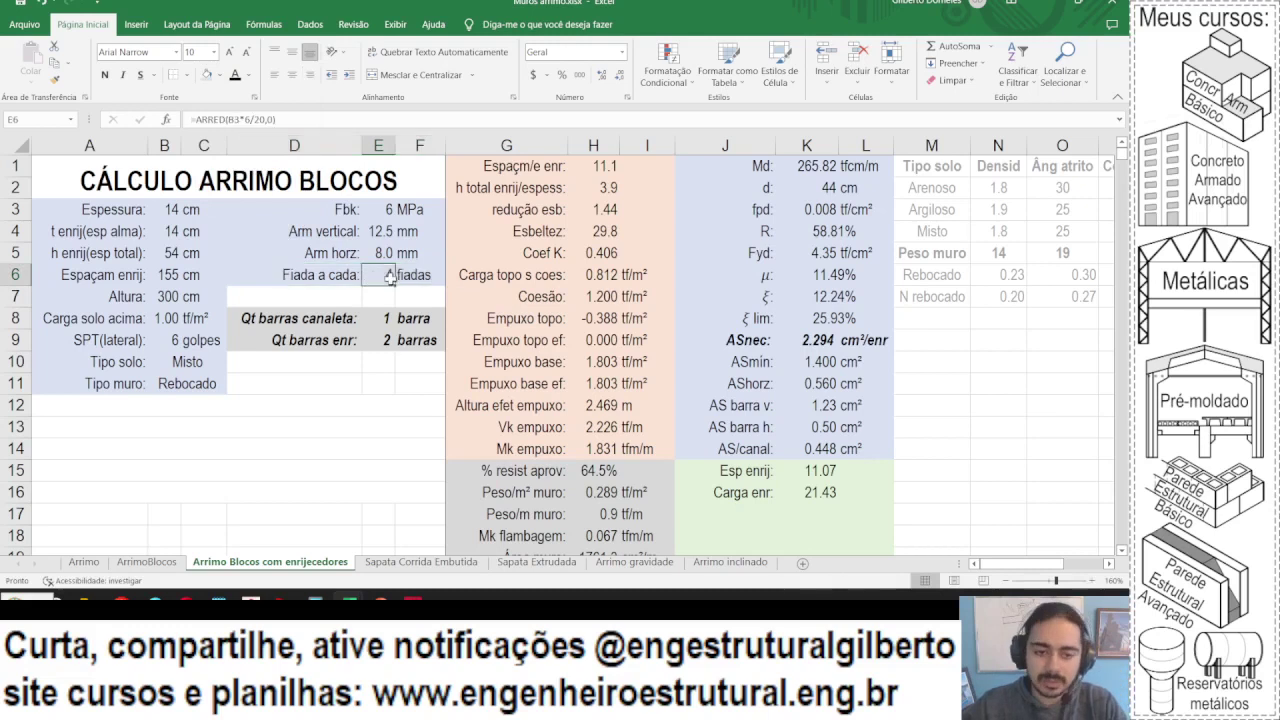
- Merge and center D11:F11 and enter the warning formula =SE(E6*20>B3*6,"REDUZIR ESP FIADAS","")
left_click_drag(286, 386, 420, 386)
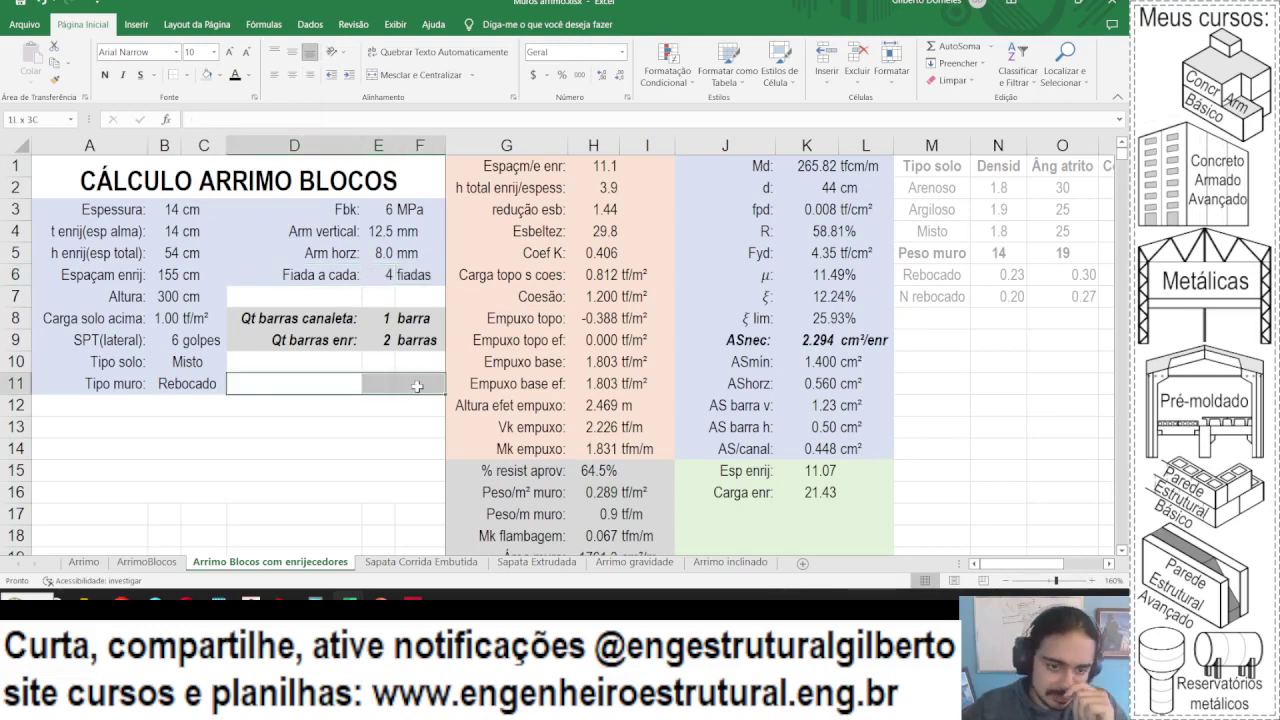
left_click(418, 75)
type("=se(")
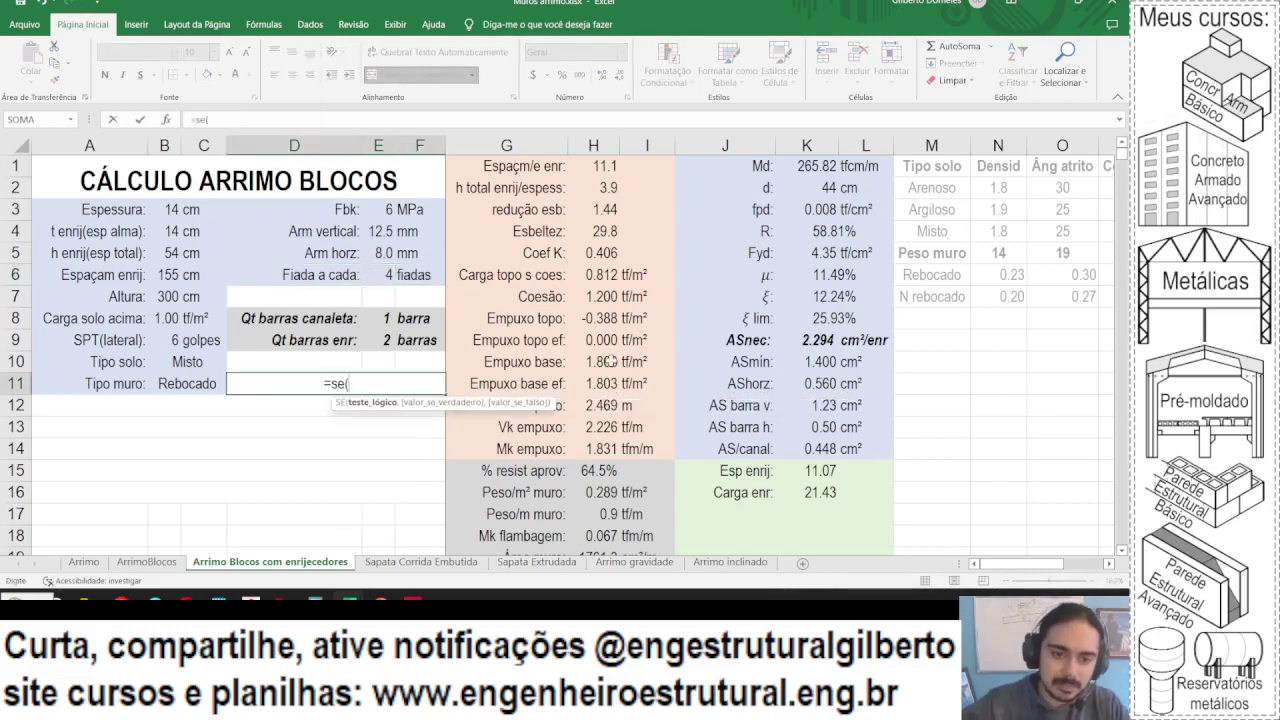
left_click(375, 277)
type("*20")
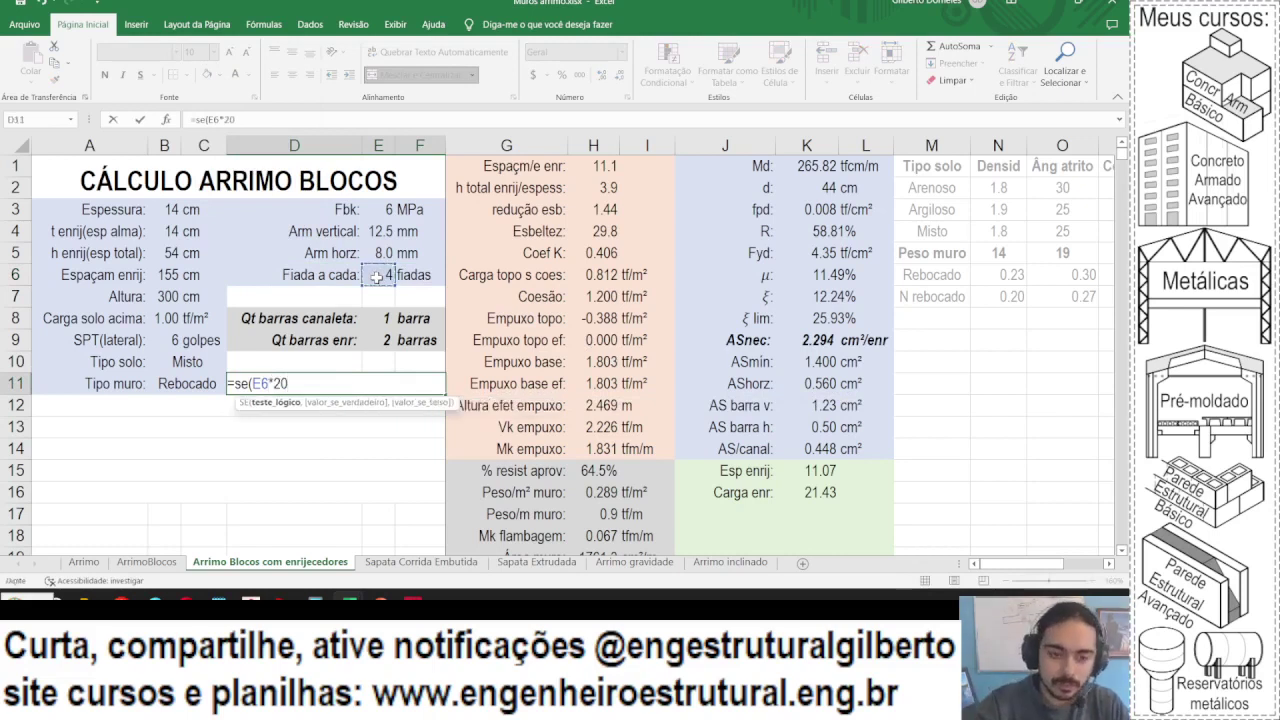
type(">")
left_click(160, 211)
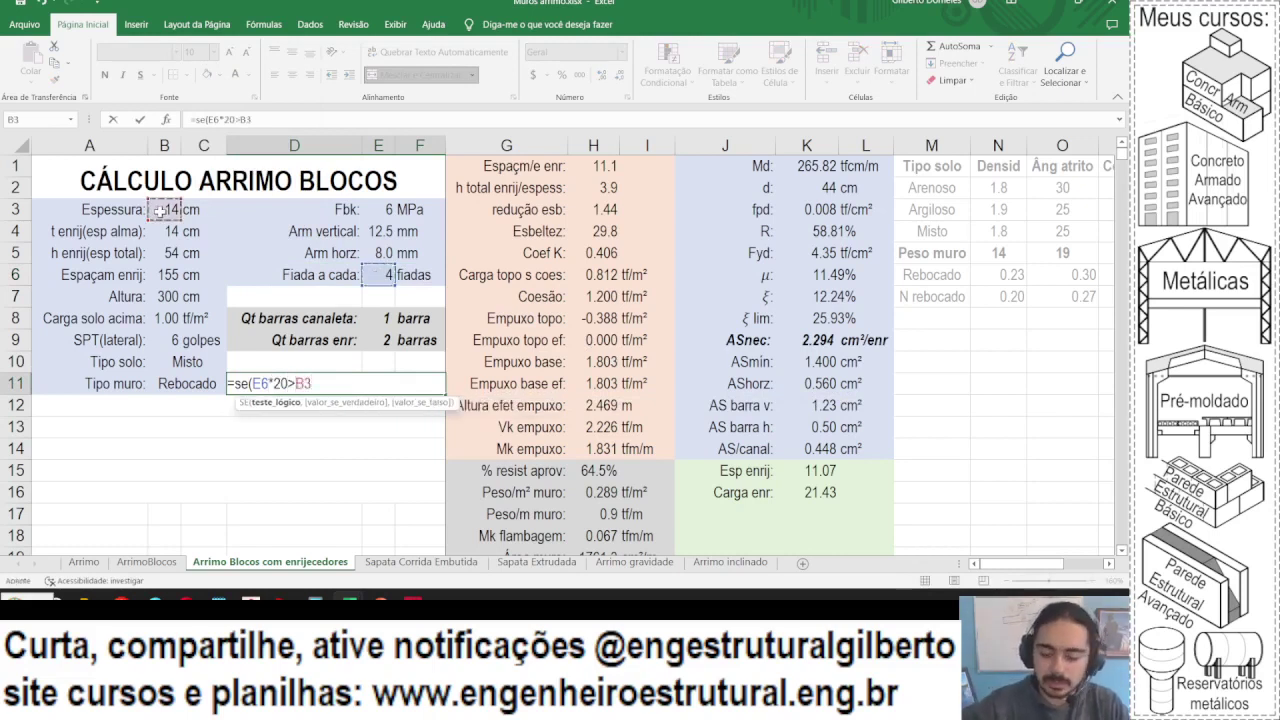
type("*6,")
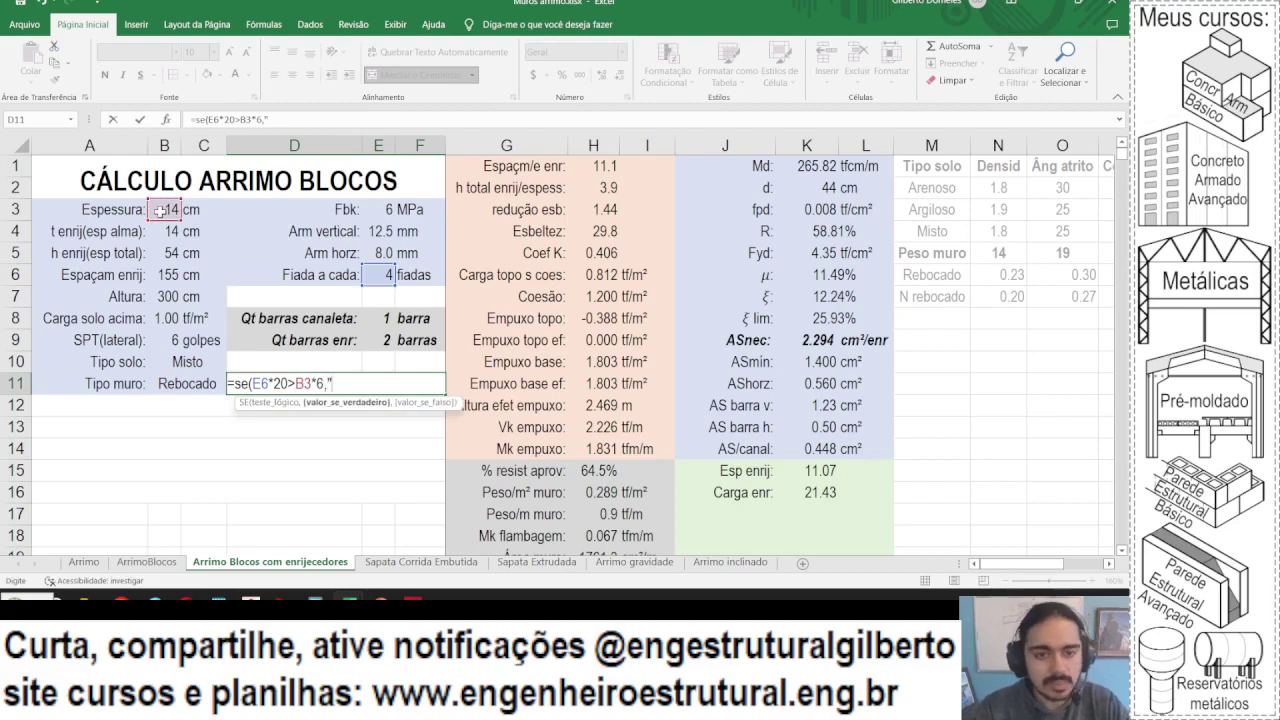
type("\"r")
key("BackSpace")
key("Caps_Lock")
type("REDUZIR")
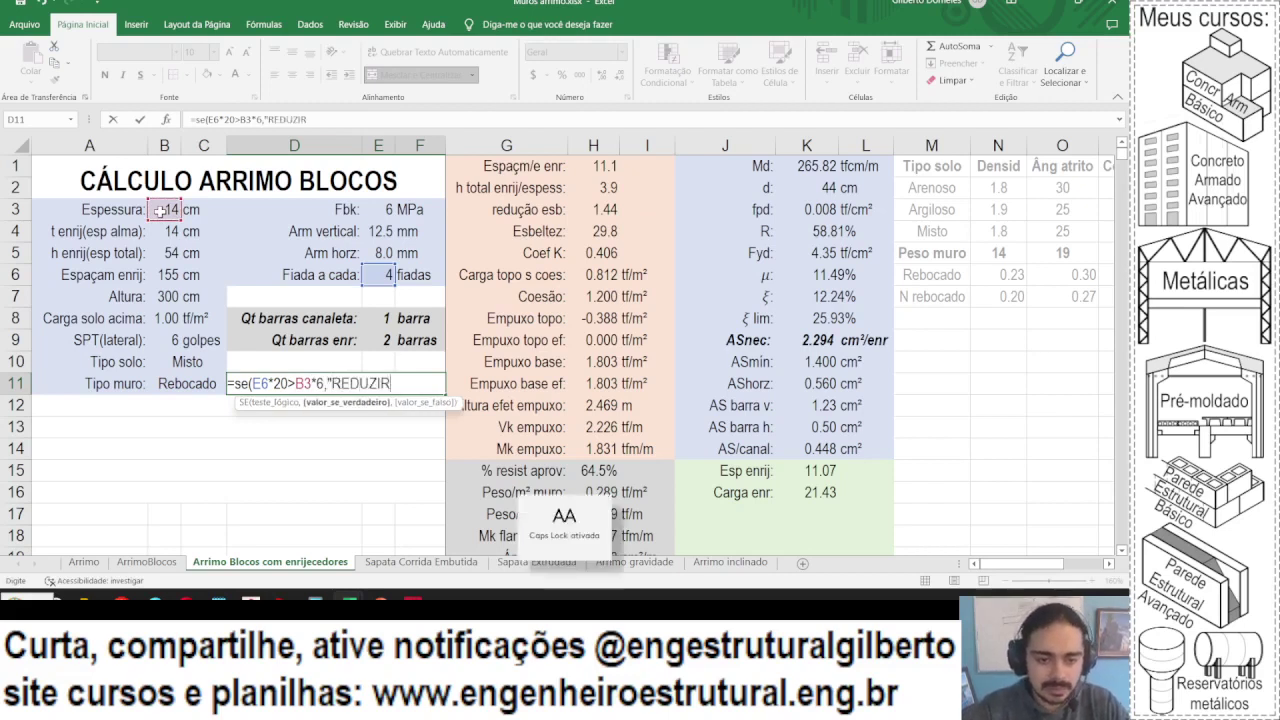
type(" ESP FIADAS\"")
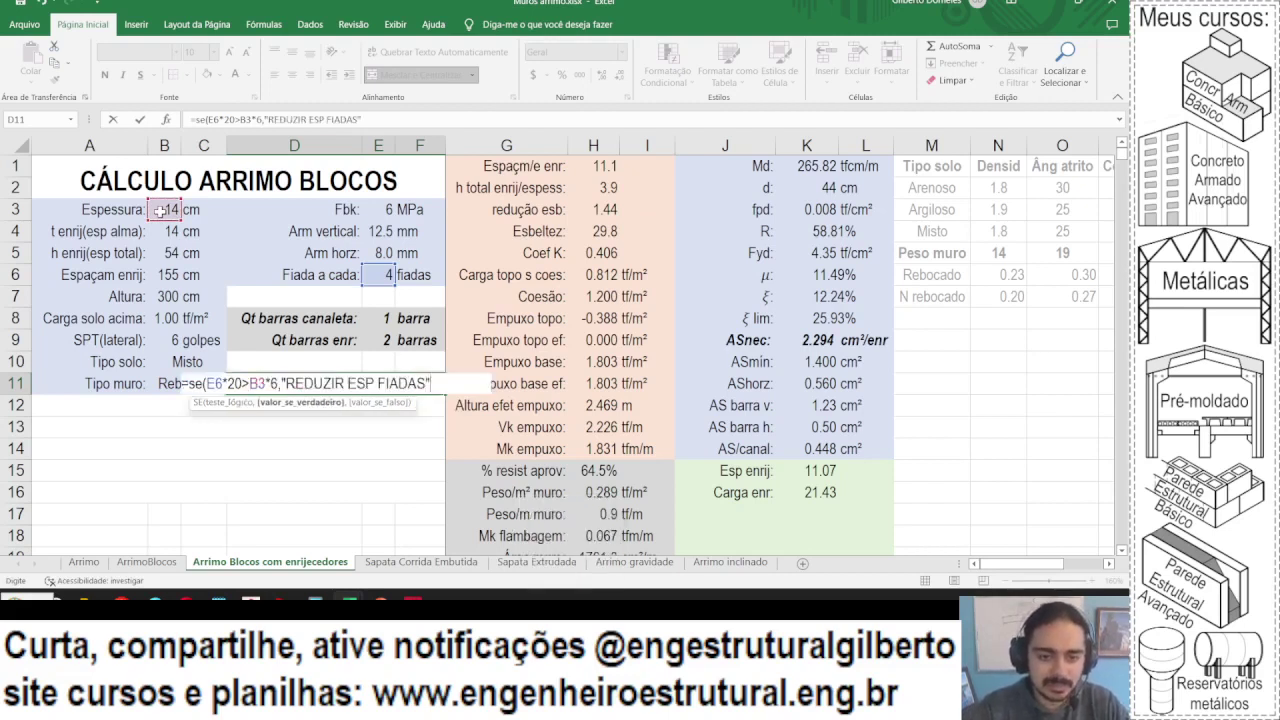
type(",\"\"")
key("ctrl+Return")
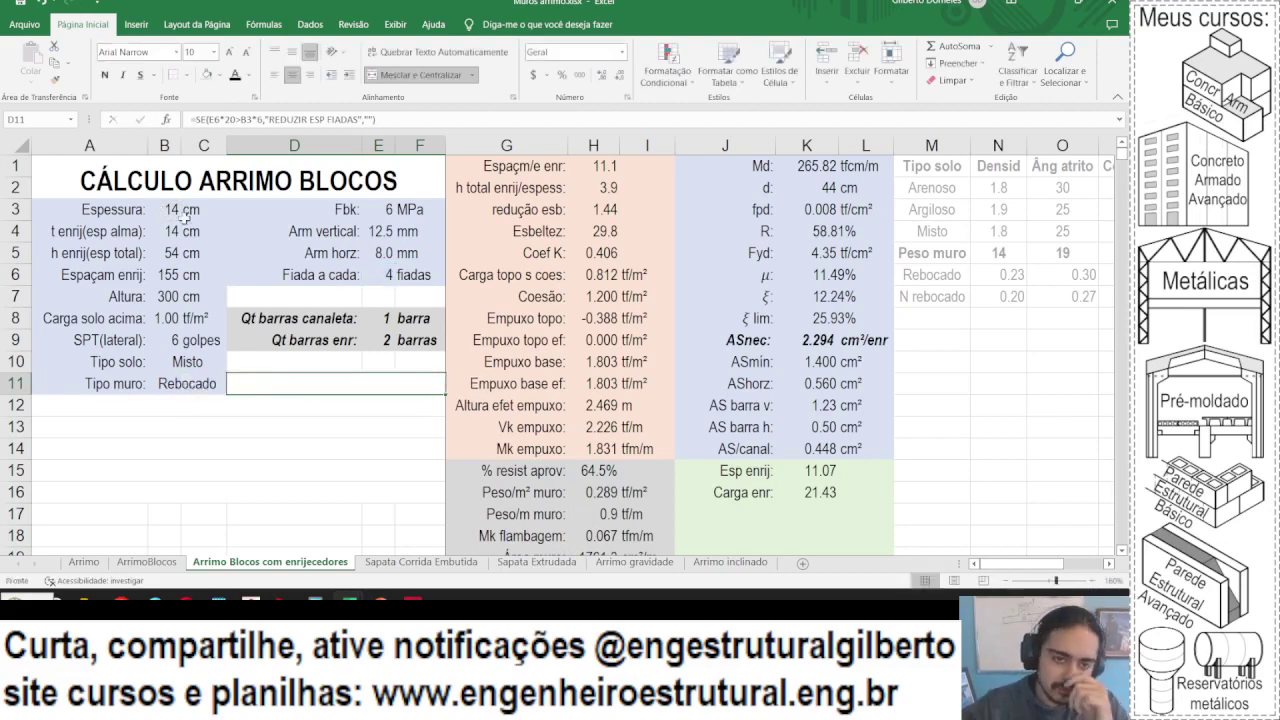
- Set the "Fiada a cada:" value in E6 to 5 to test the spacing warning
left_click(384, 283)
type("5")
key("Return")
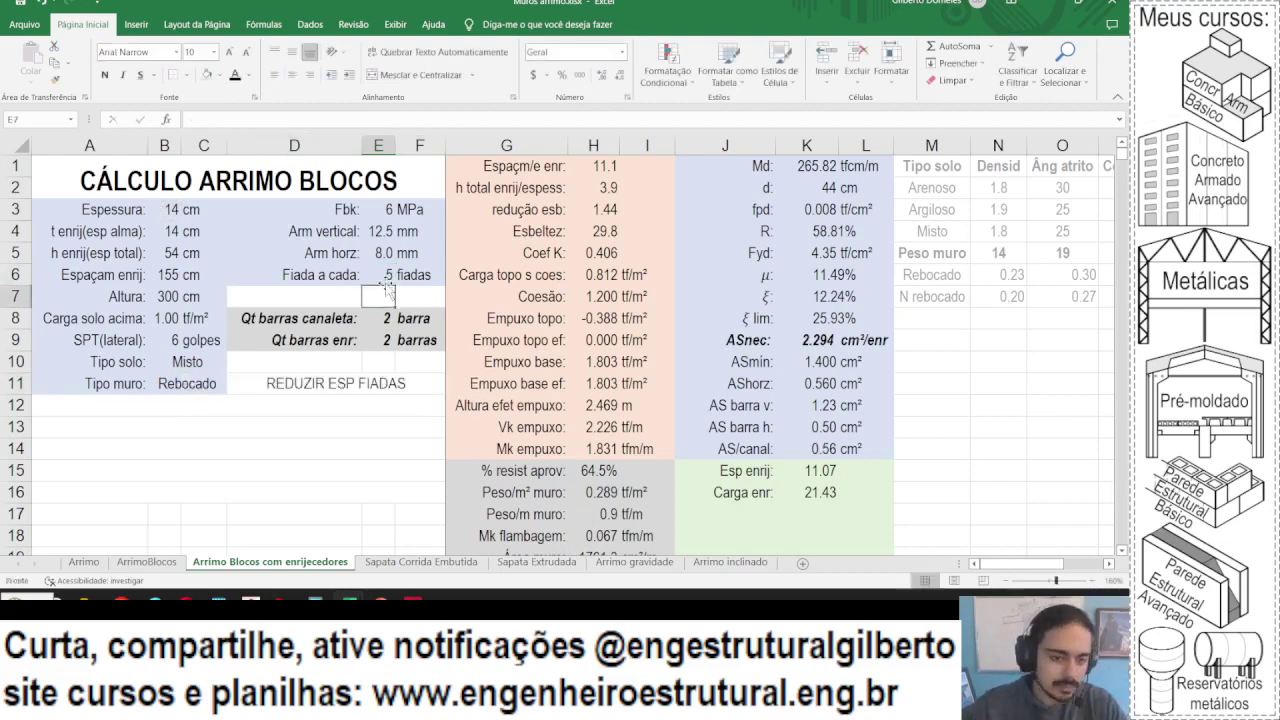
- Format the warning in D11 as bold, italic and red
left_click(345, 383)
left_click(104, 75)
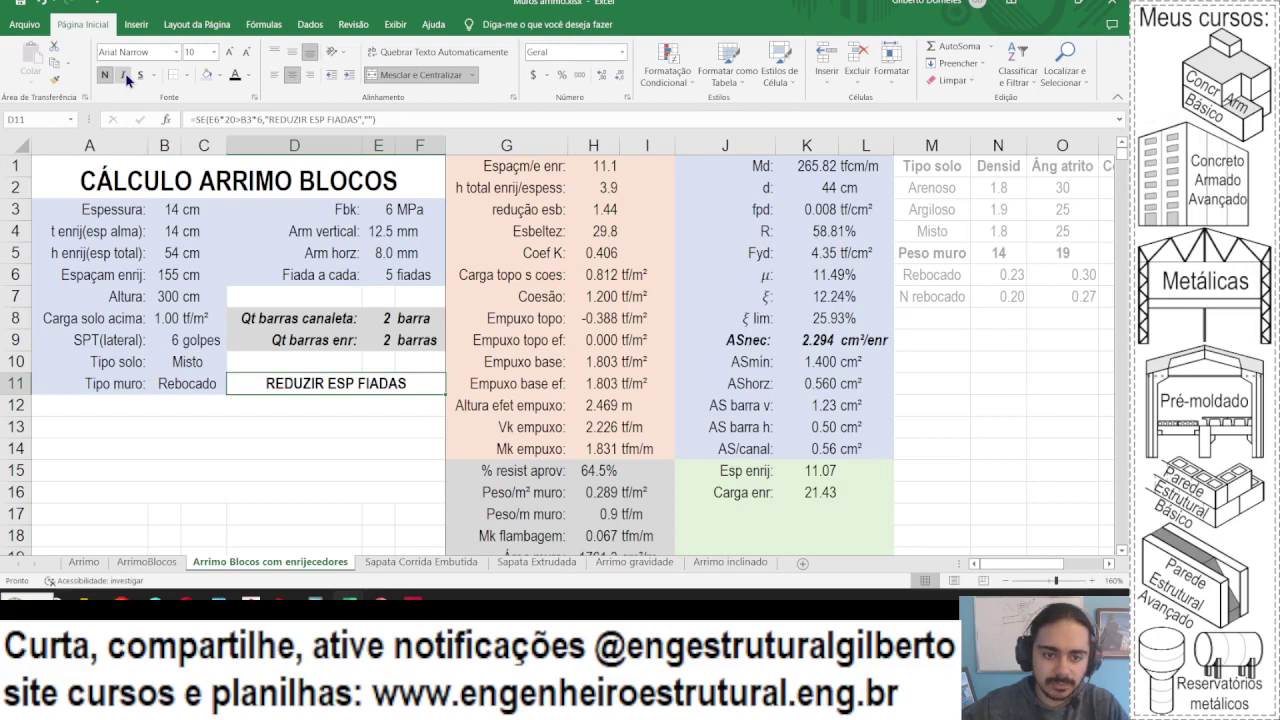
left_click(122, 75)
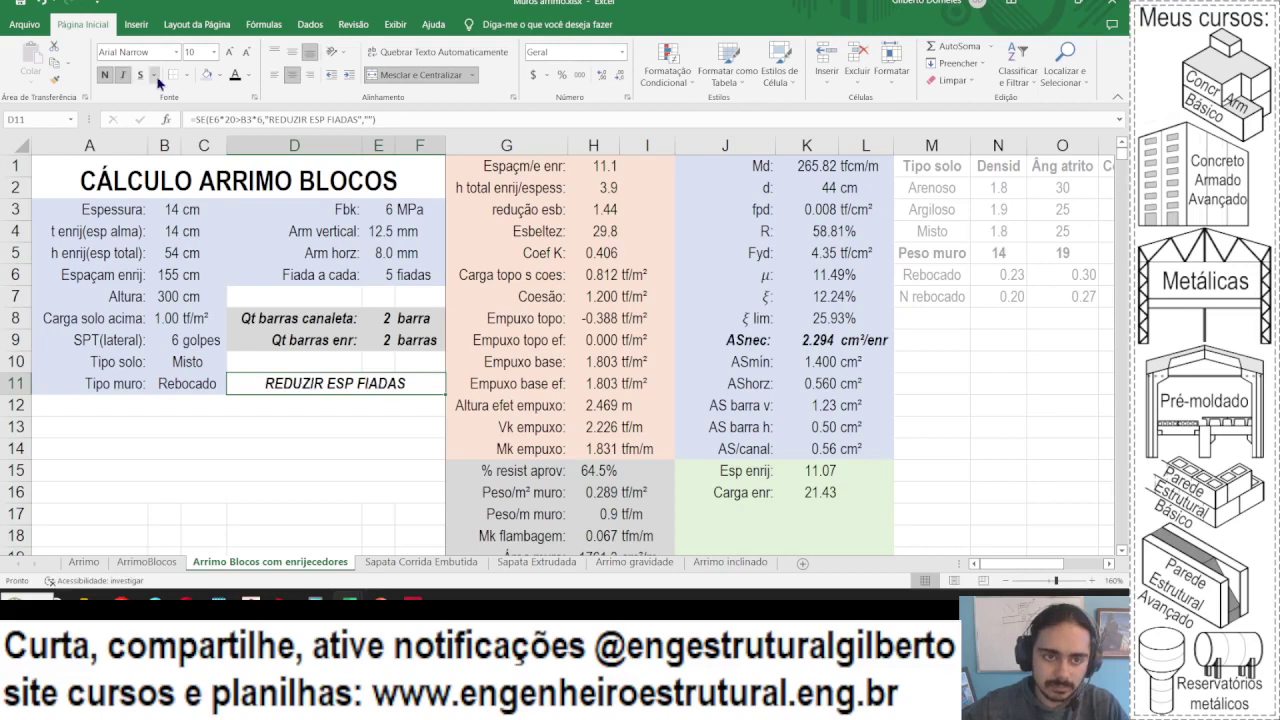
left_click(246, 76)
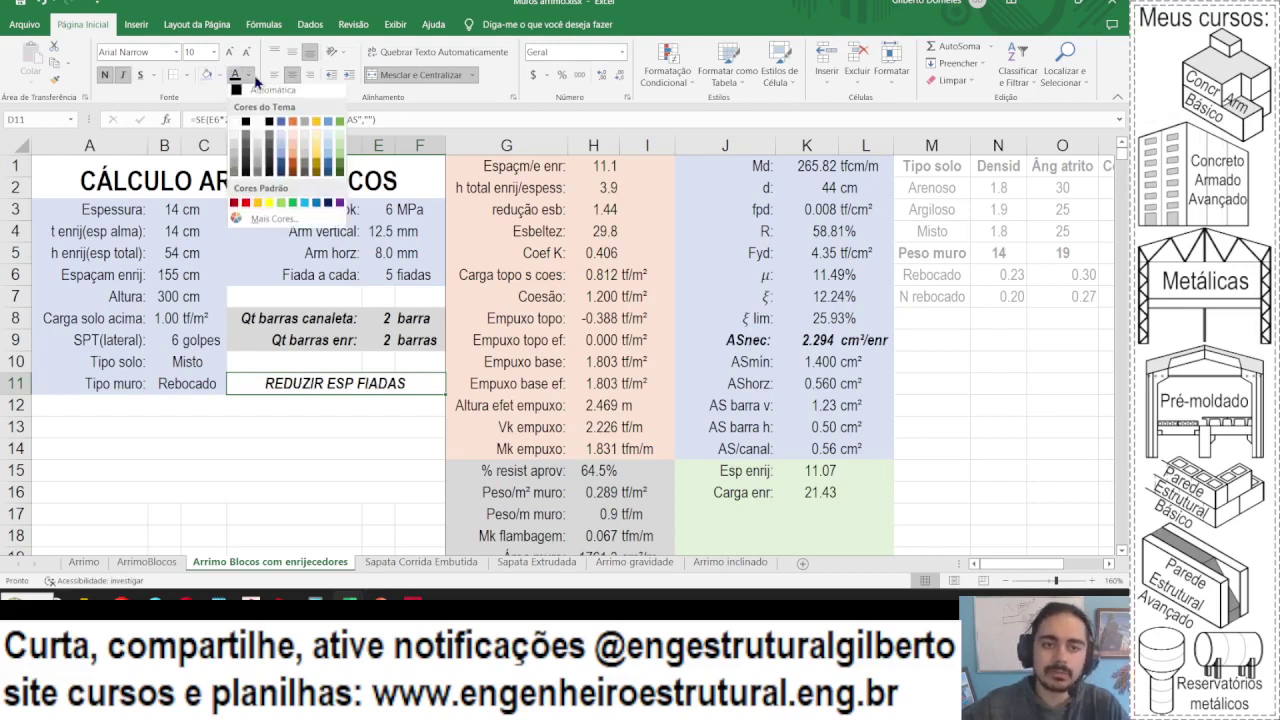
left_click(245, 206)
left_click(449, 340)
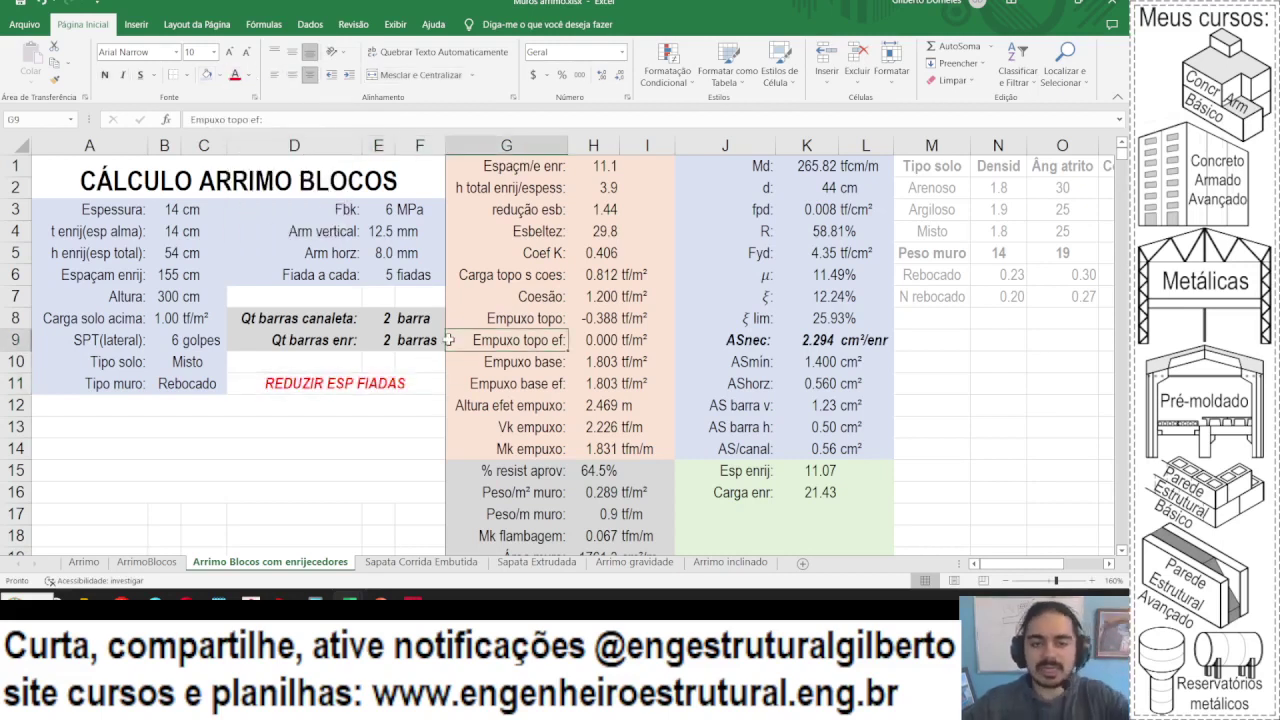
- Test the warning with 10 courses in E6, and set the value back to 4
left_click(372, 275)
type("10")
key("Return")
left_click(372, 275)
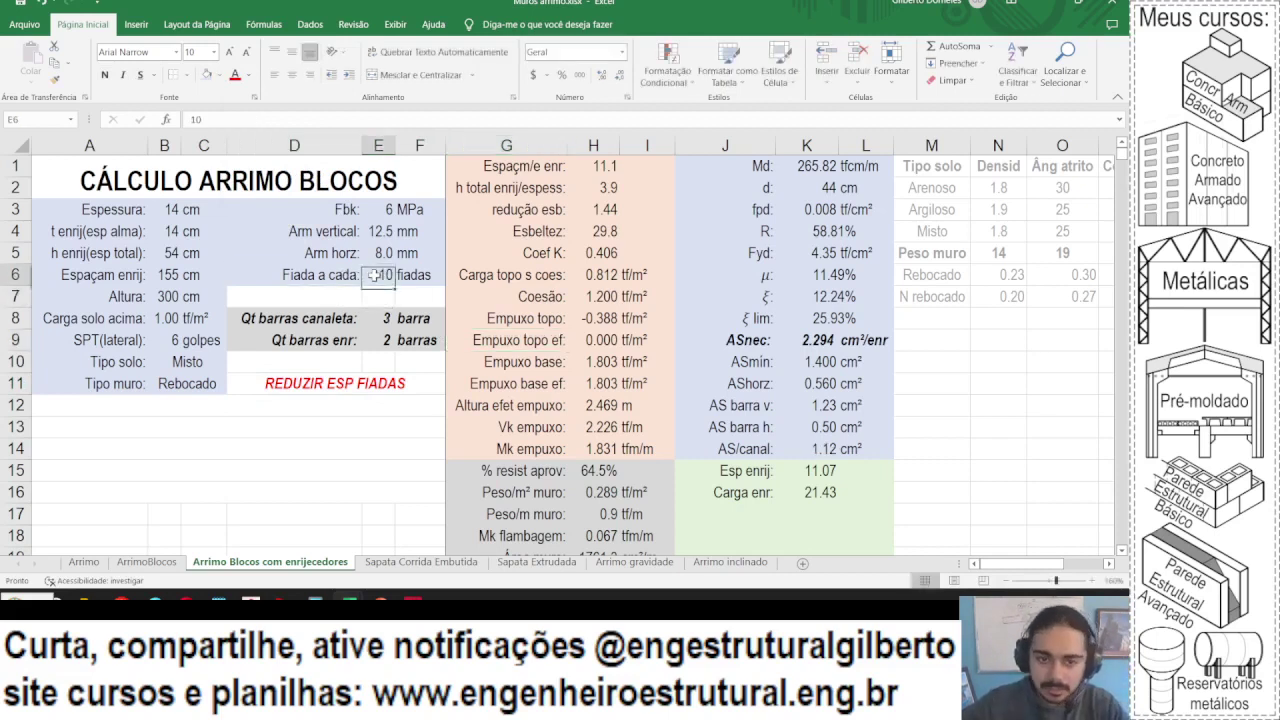
type("4")
key("Return")
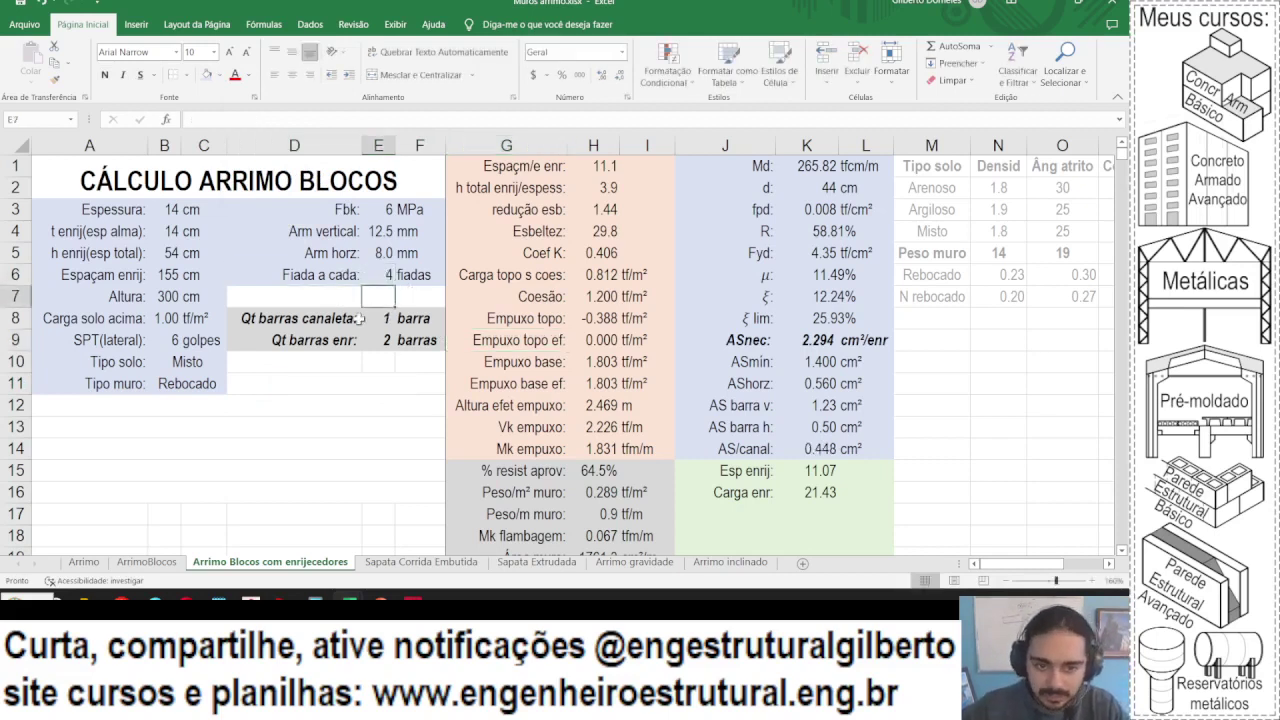
- Try a wall thickness of 19 cm in B3 and undo the change
left_click(180, 206)
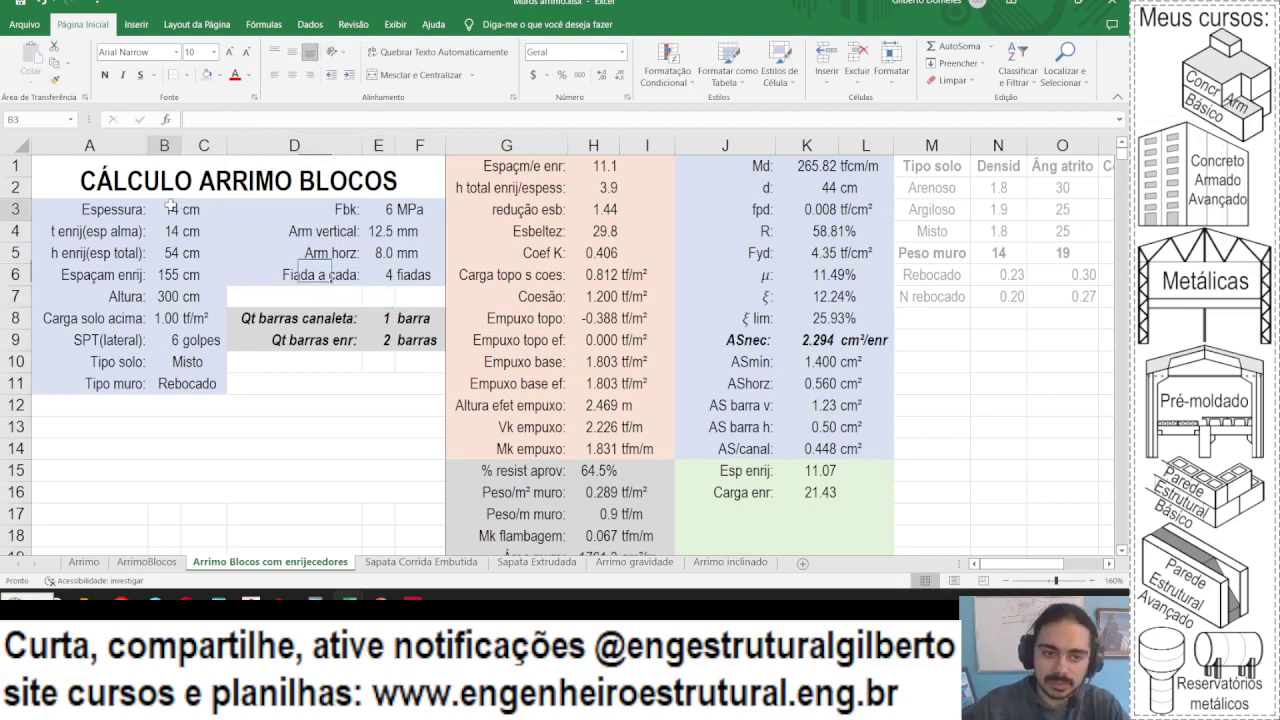
type("10")
key("Return")
left_click(330, 279)
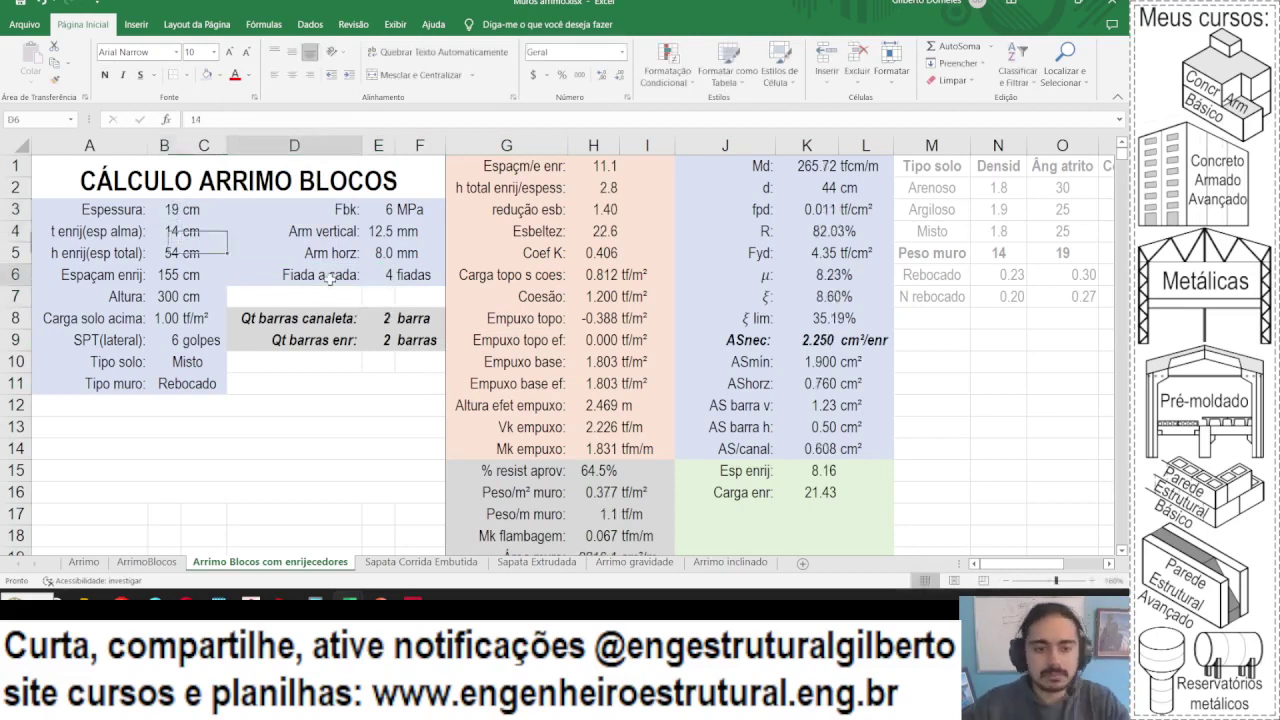
key("ctrl+z")
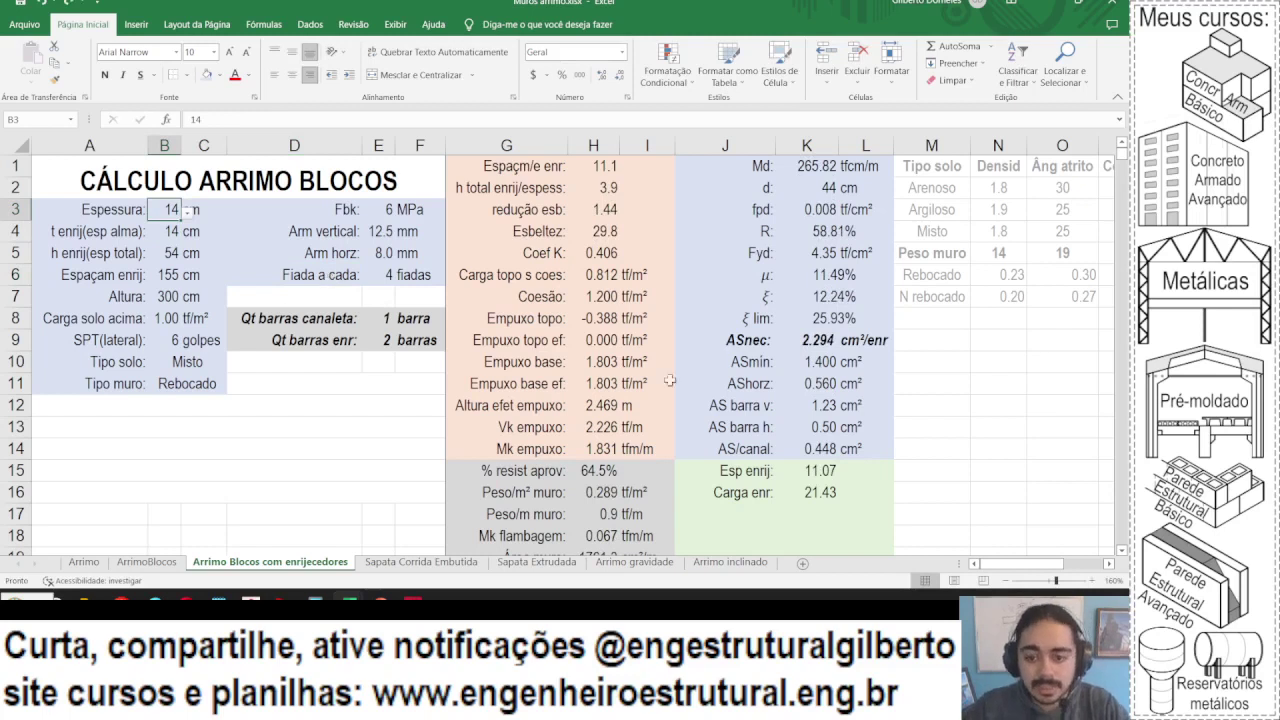
- Start the "Carga enr:" formula in K16 as =H10*(H12-0.2*E6+0.1
scroll(669, 380, "down", 1)
left_click_drag(733, 429, 802, 430)
left_click(801, 430)
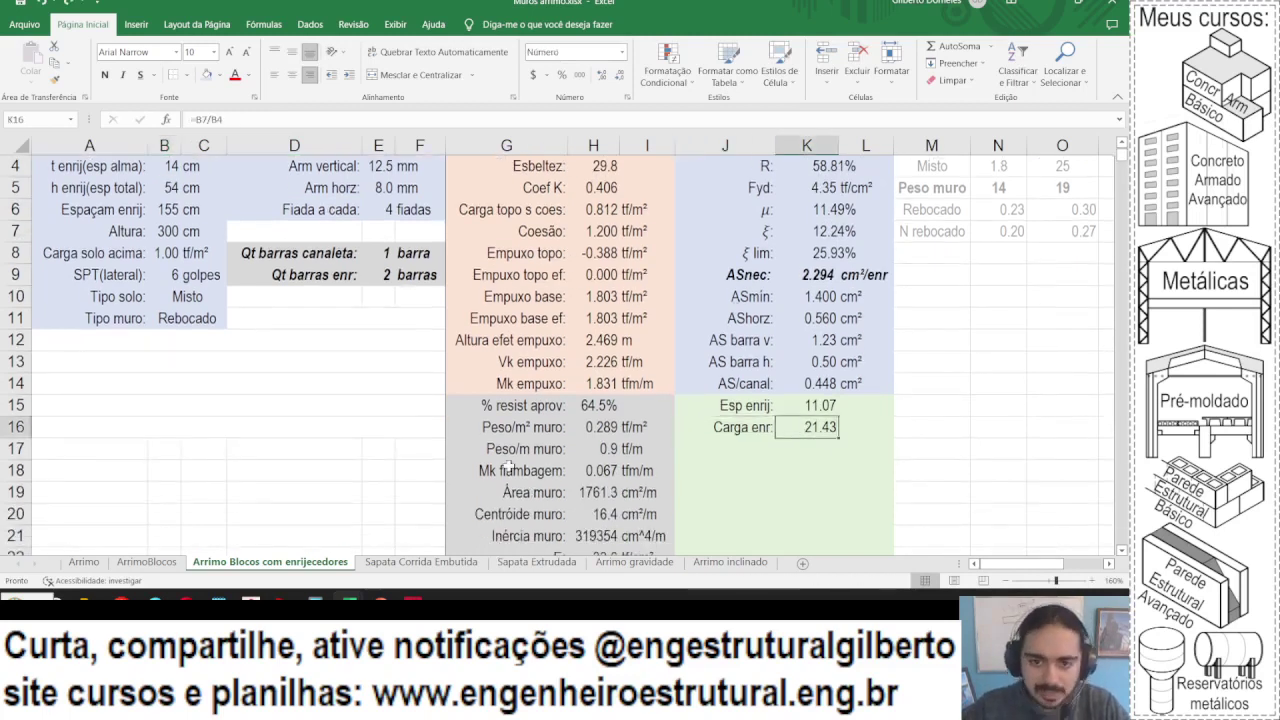
type("=")
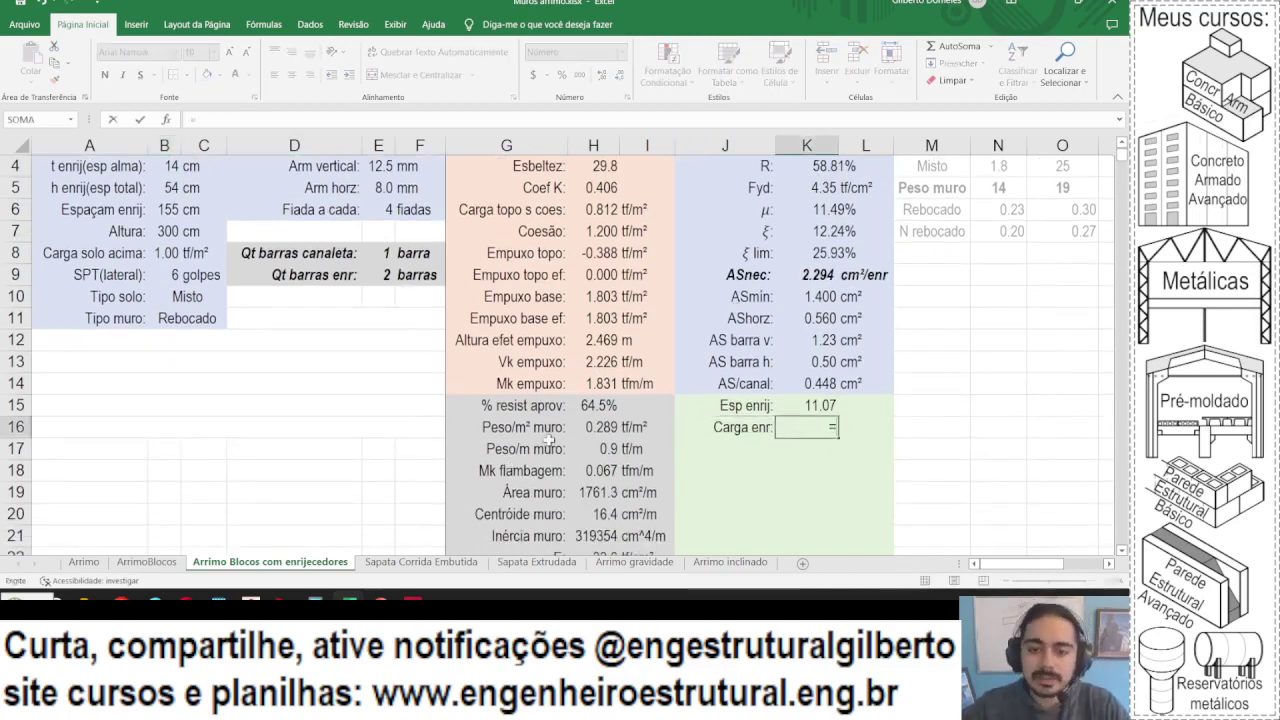
left_click(582, 298)
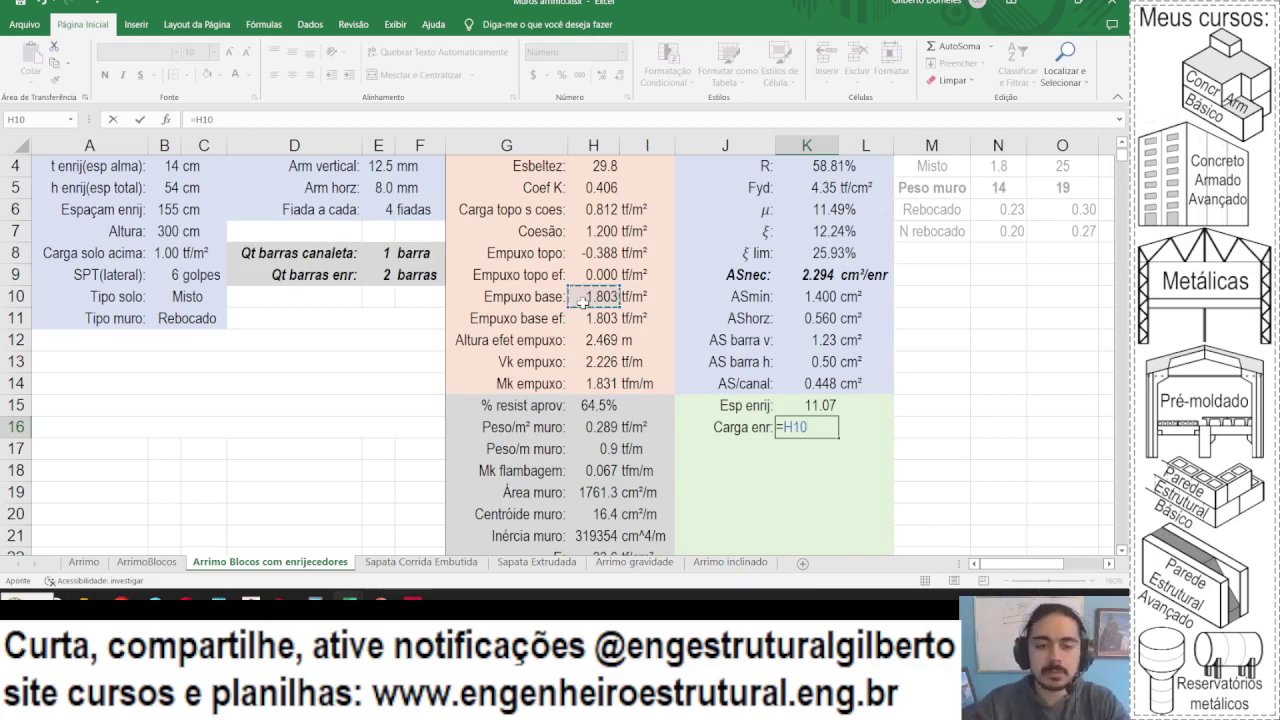
type("*")
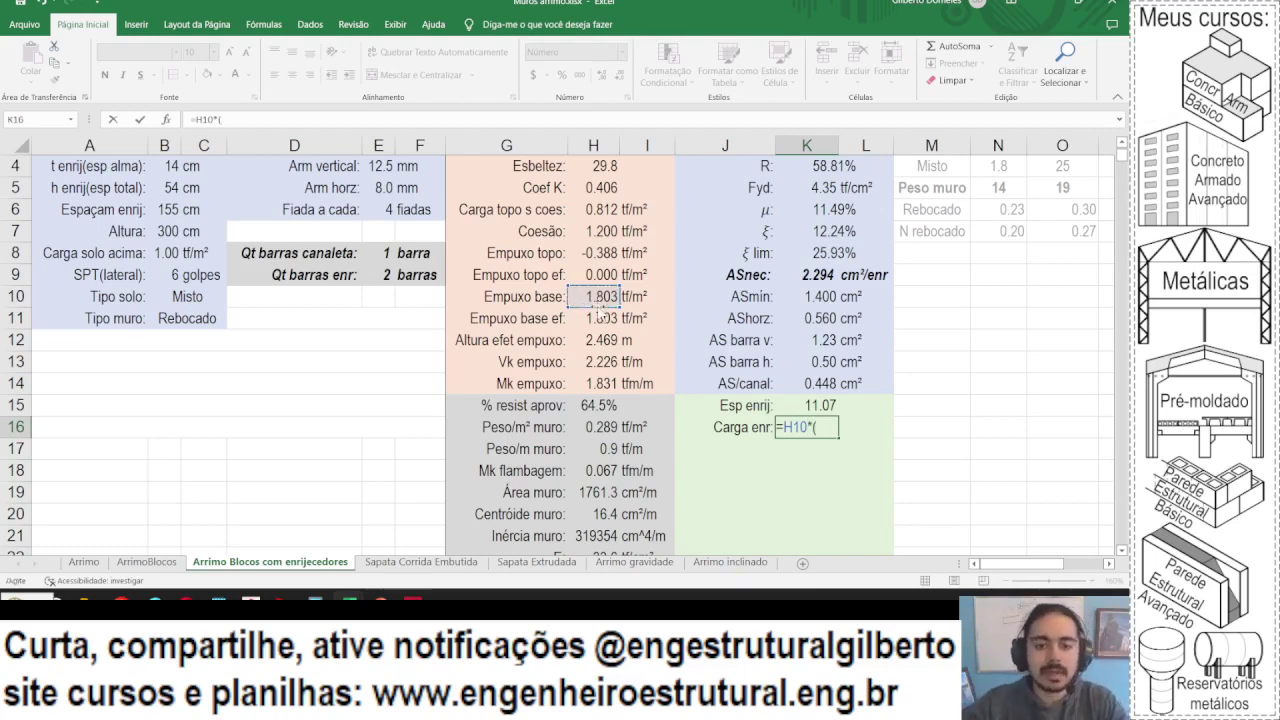
left_click(596, 340)
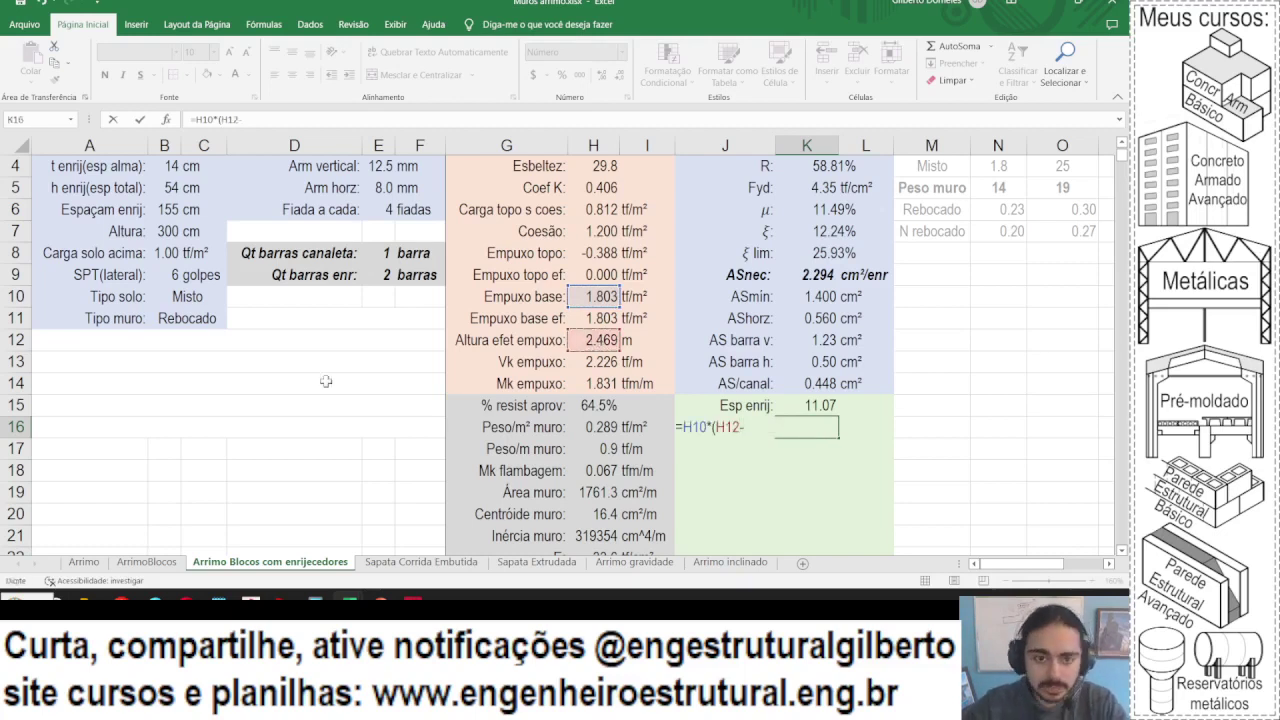
scroll(326, 381, "up", 1)
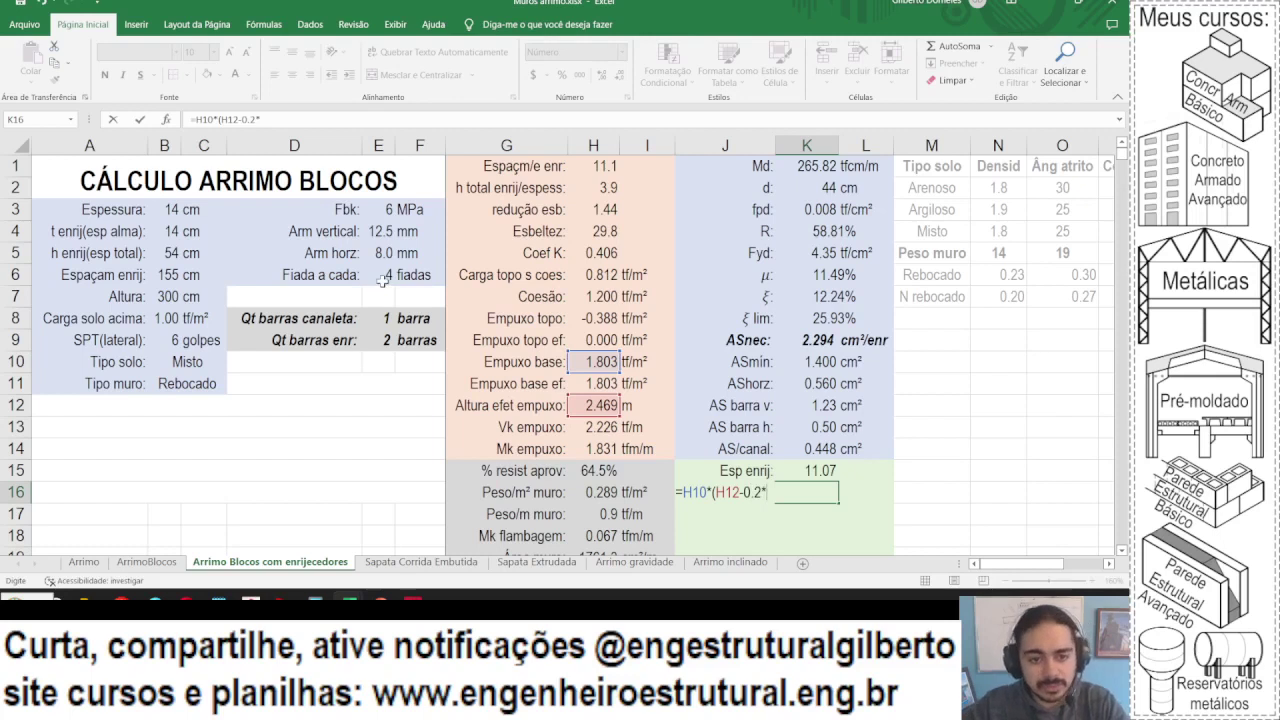
left_click(382, 276)
scroll(300, 275, "down", 1)
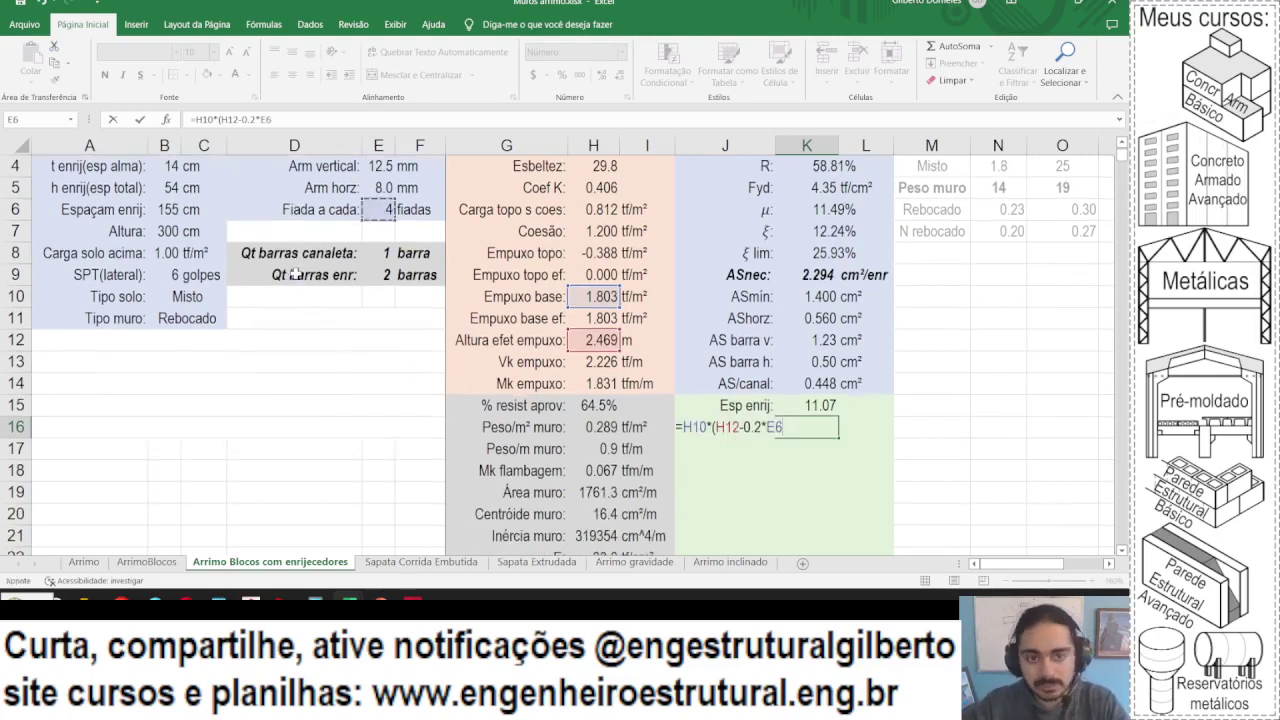
type("+0.1")
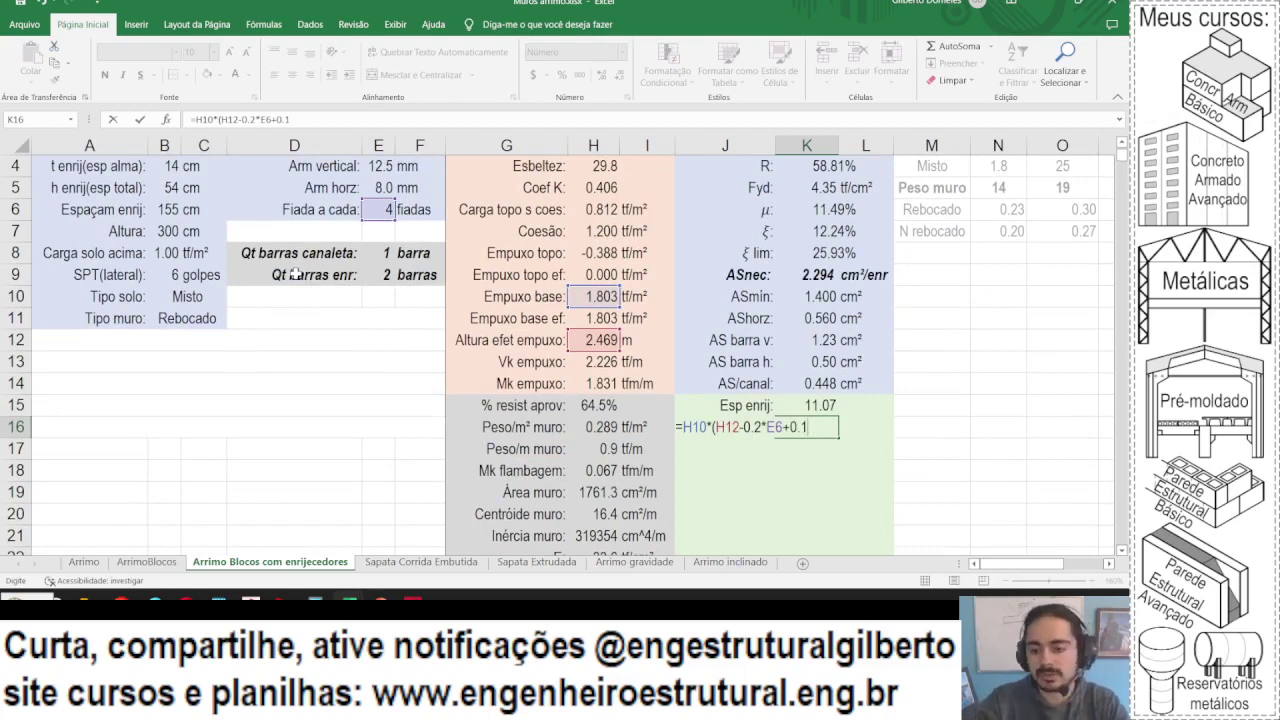
- Rewrite the end of the "Carga enr:" formula so K16 reads =H10*(H12-0.2*(E6-0.5))
key("BackSpace")
key("BackSpace")
key("BackSpace")
key("BackSpace")
key("BackSpace")
type("(")
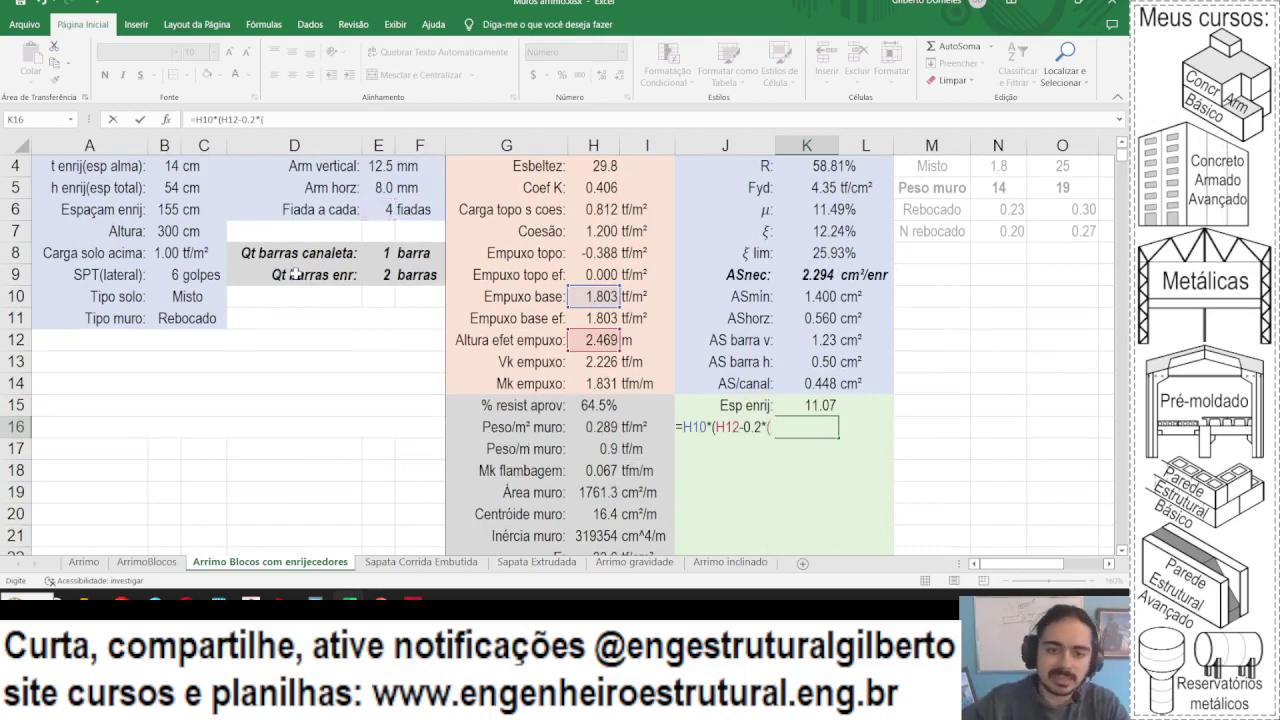
left_click(373, 206)
type("-0.5")
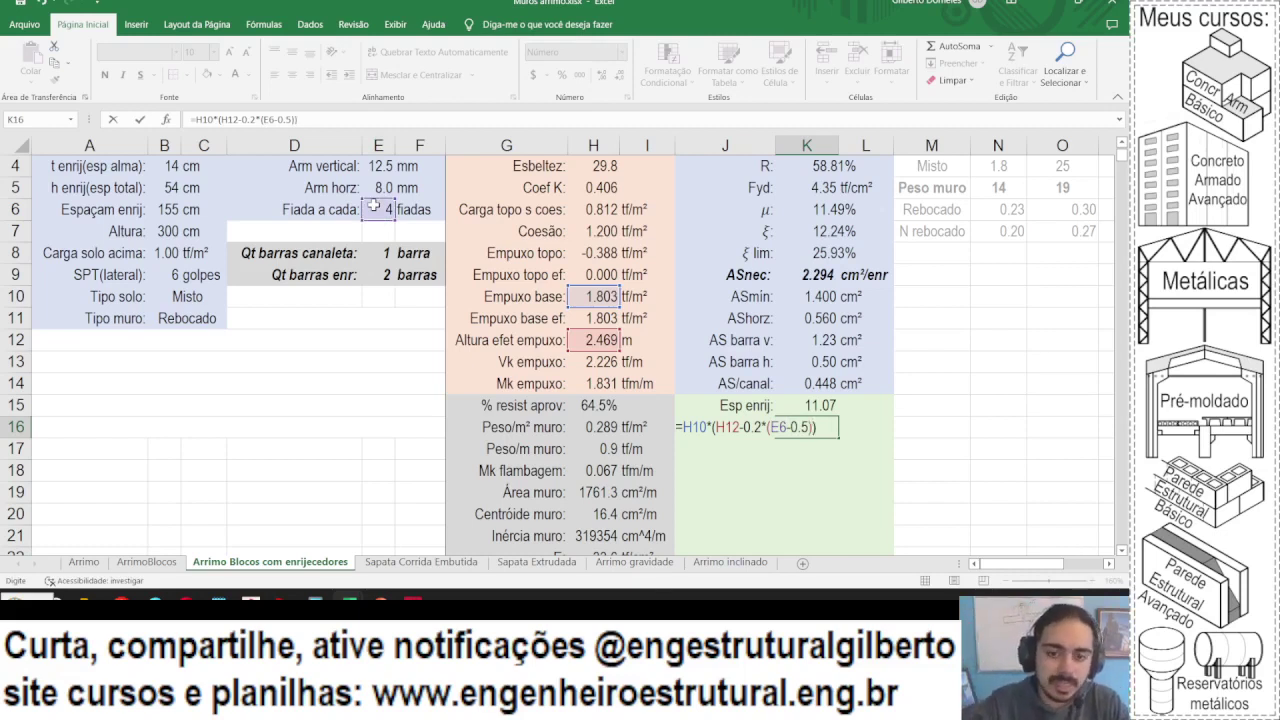
key("Return")
key("Up")
- Divide the K16 load formula by H12 and show its result with three decimals
left_click(323, 120)
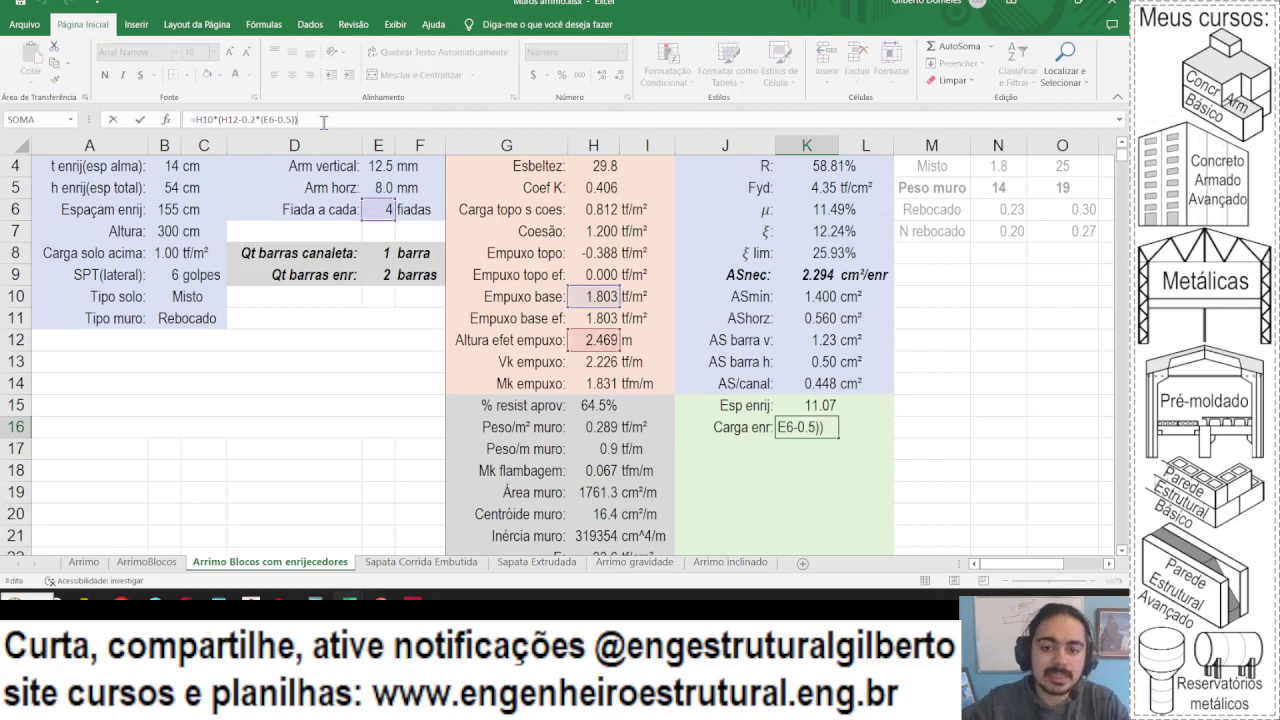
type("/")
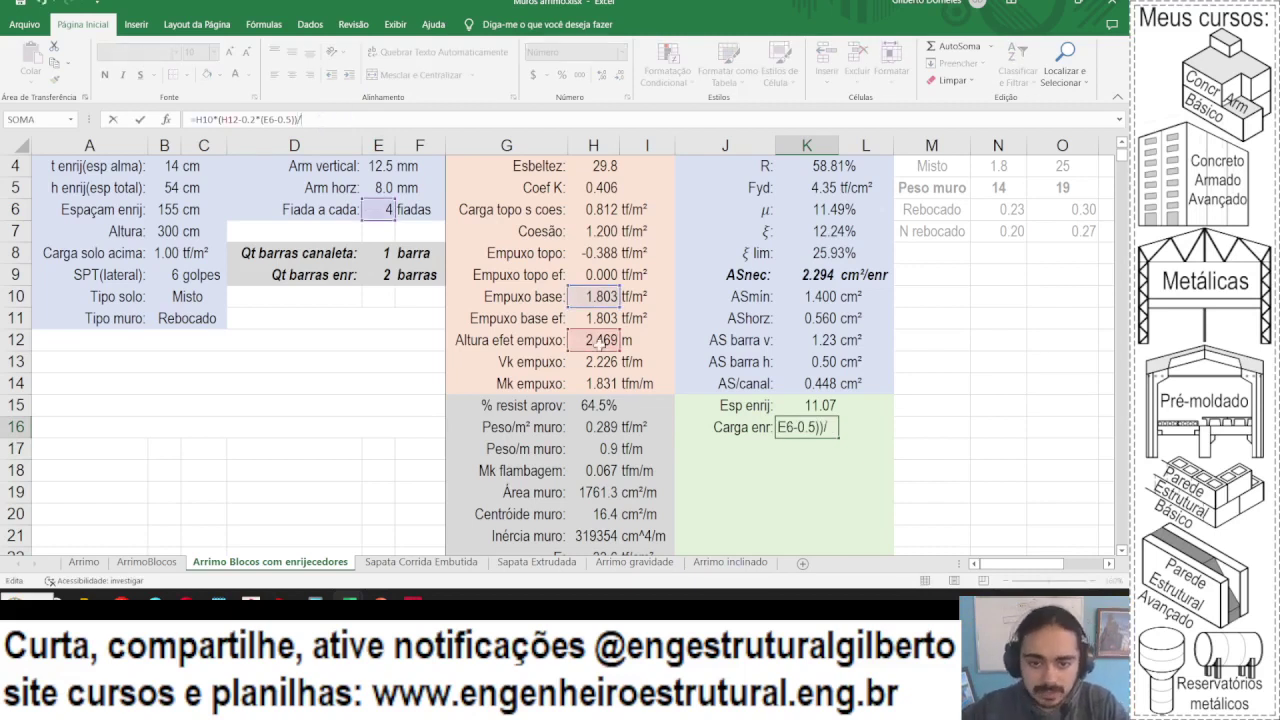
left_click(598, 340)
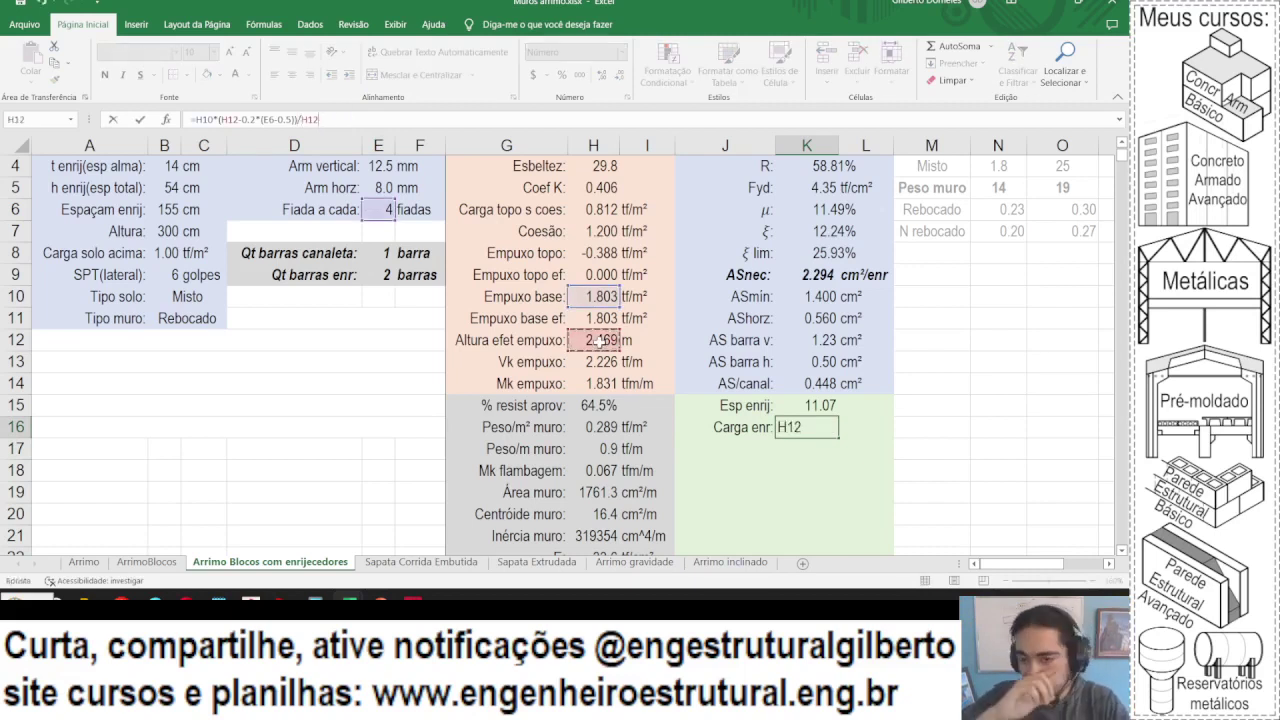
key("Return")
key("Up")
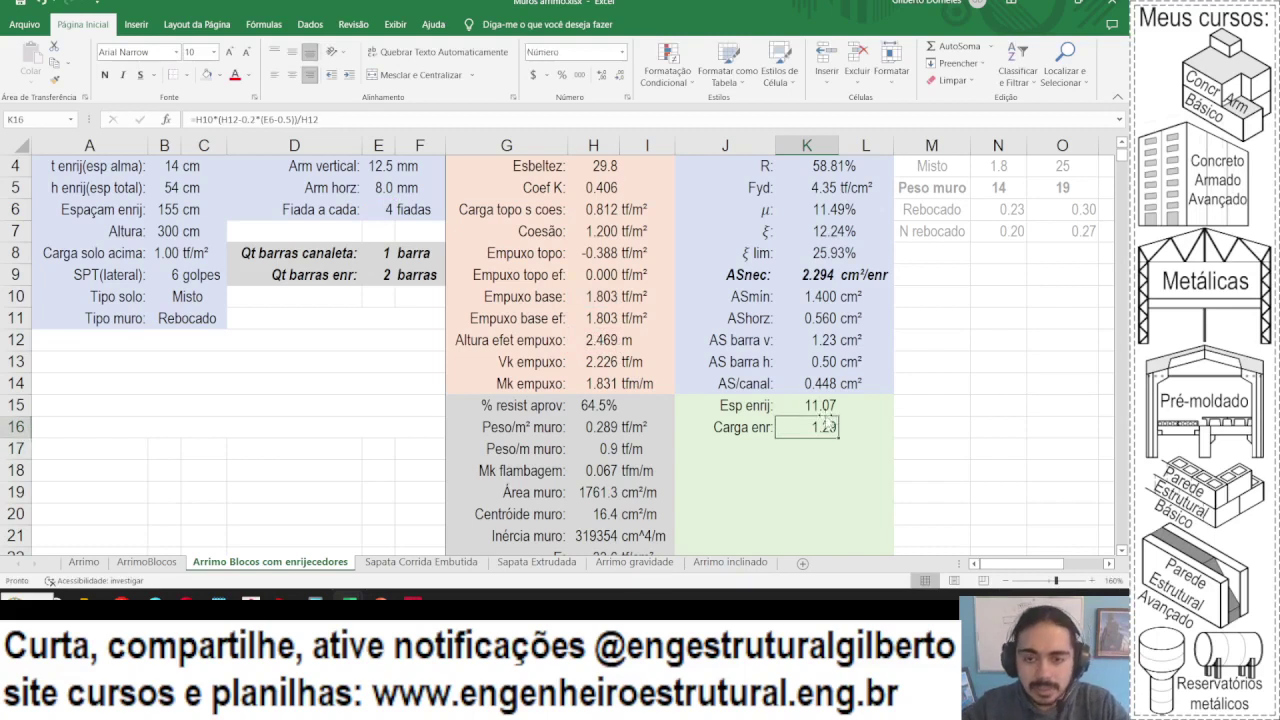
left_click(600, 76)
- Enter the unit tf/m² in L16 beside the stiffener load
left_click(845, 436)
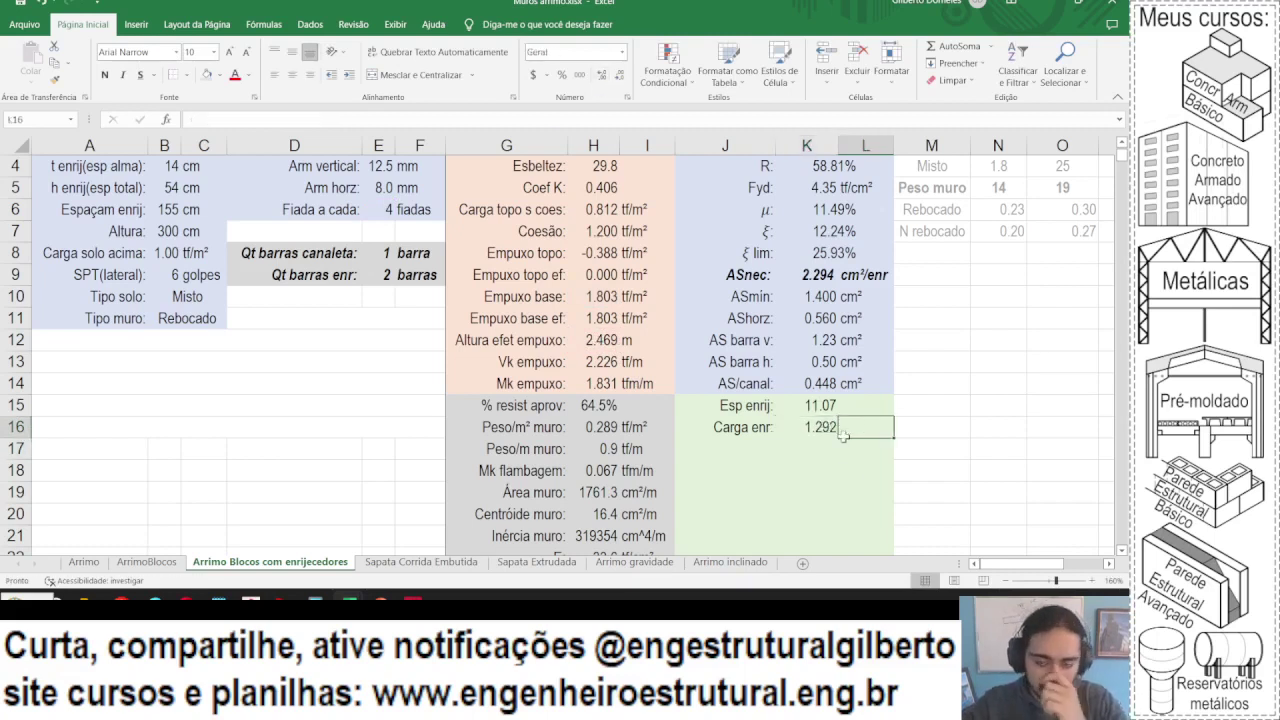
type("TF/")
key("BackSpace")
key("BackSpace")
key("BackSpace")
key("Caps_Lock")
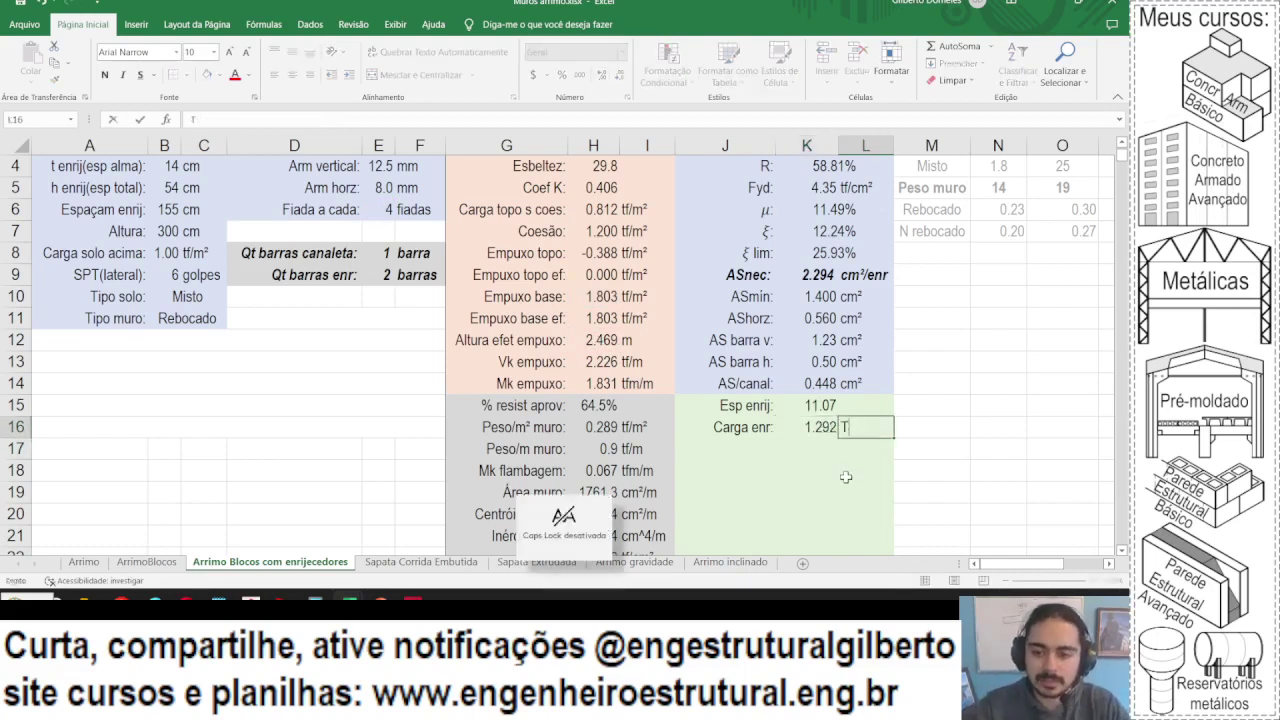
type("t")
key("BackSpace")
key("BackSpace")
type("tf/m²")
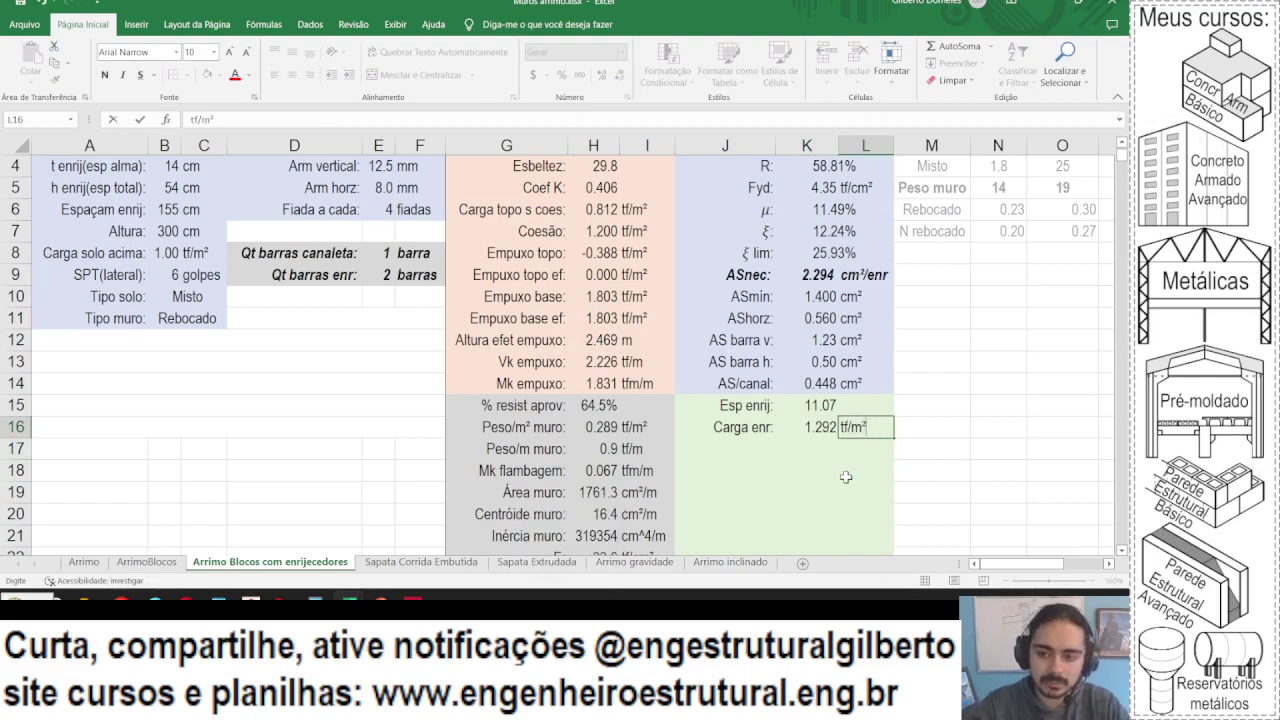
key("Return")
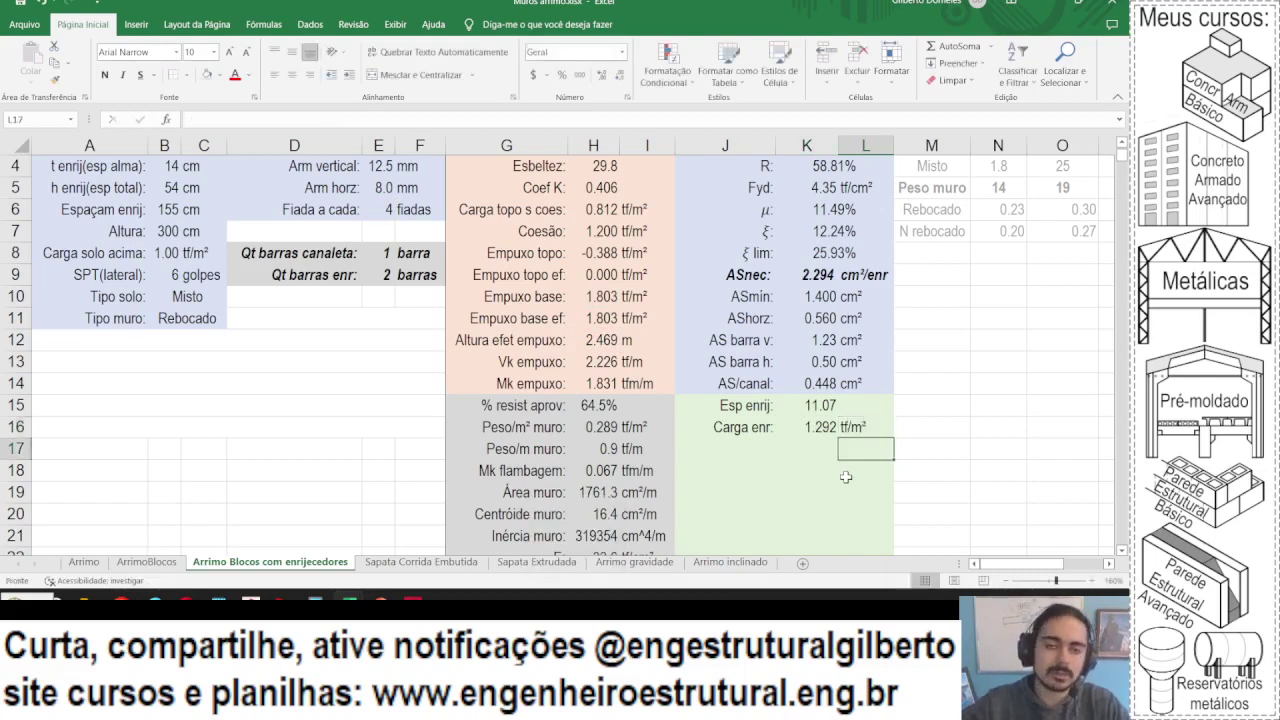
- Multiply the K16 load formula by (0.2*E6) and change its unit in L16 to tf/m
left_click(815, 428)
left_click(361, 116)
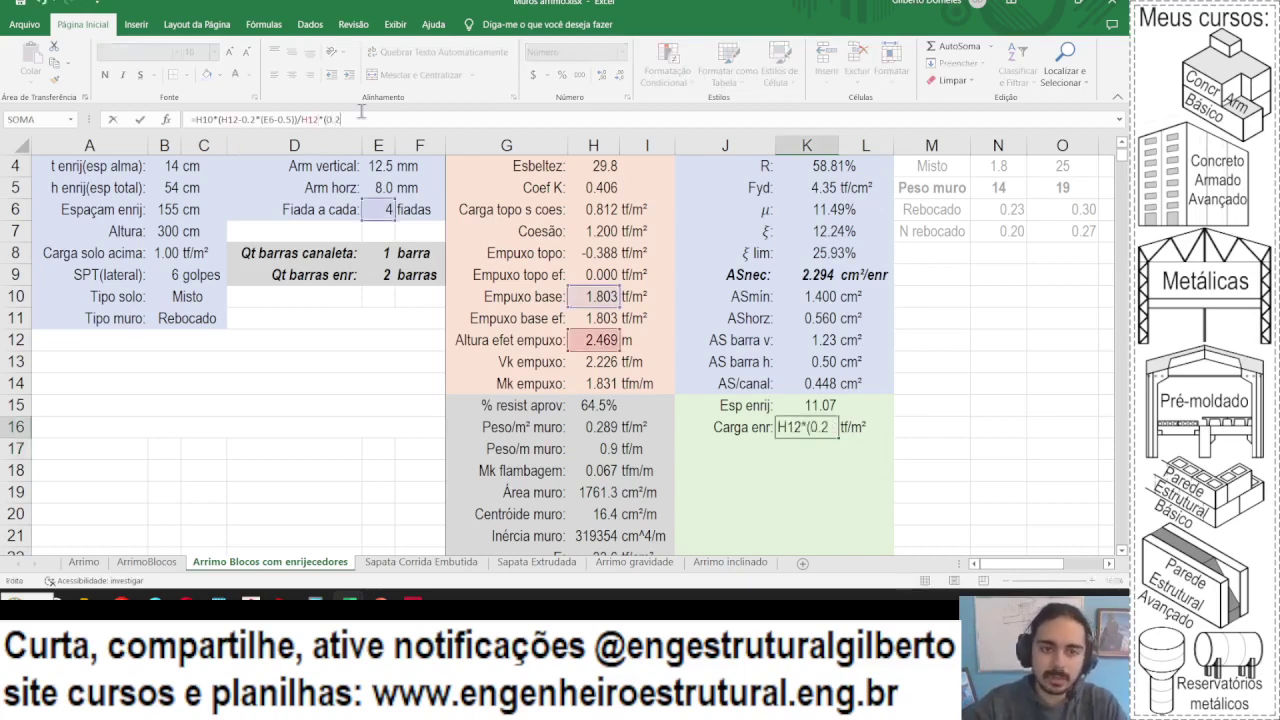
left_click(384, 212)
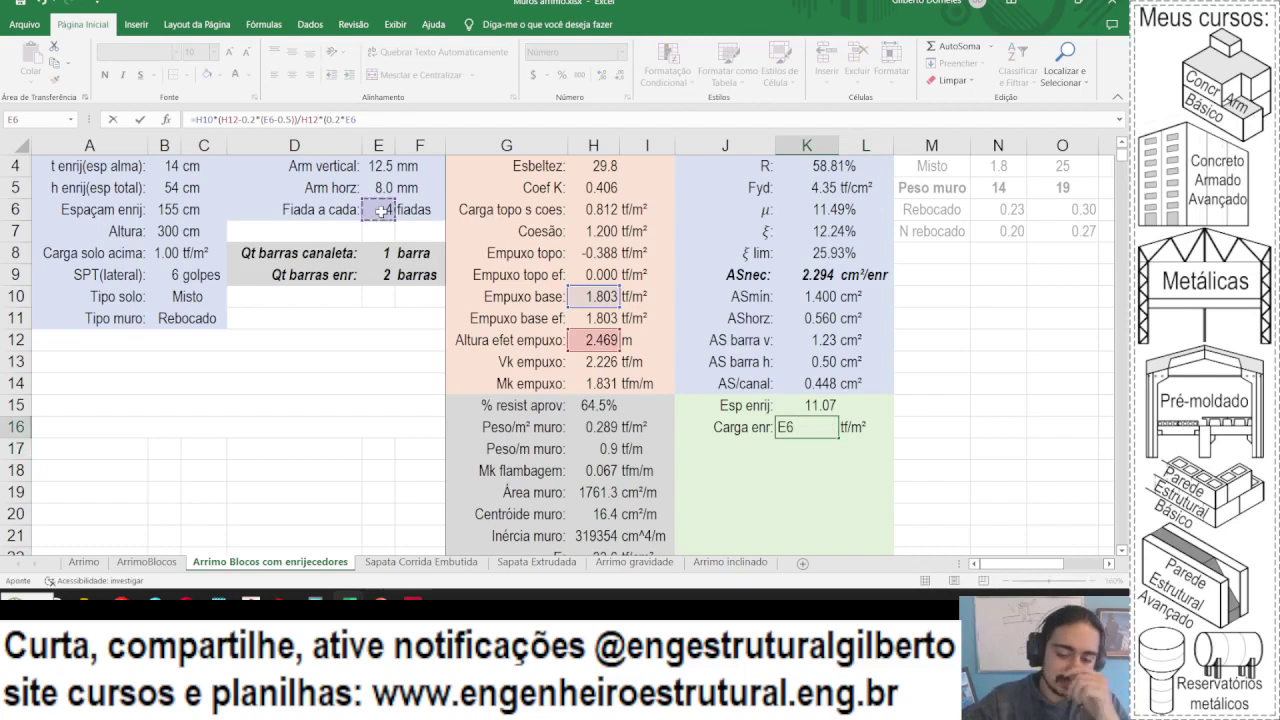
key("Tab")
type("tf/")
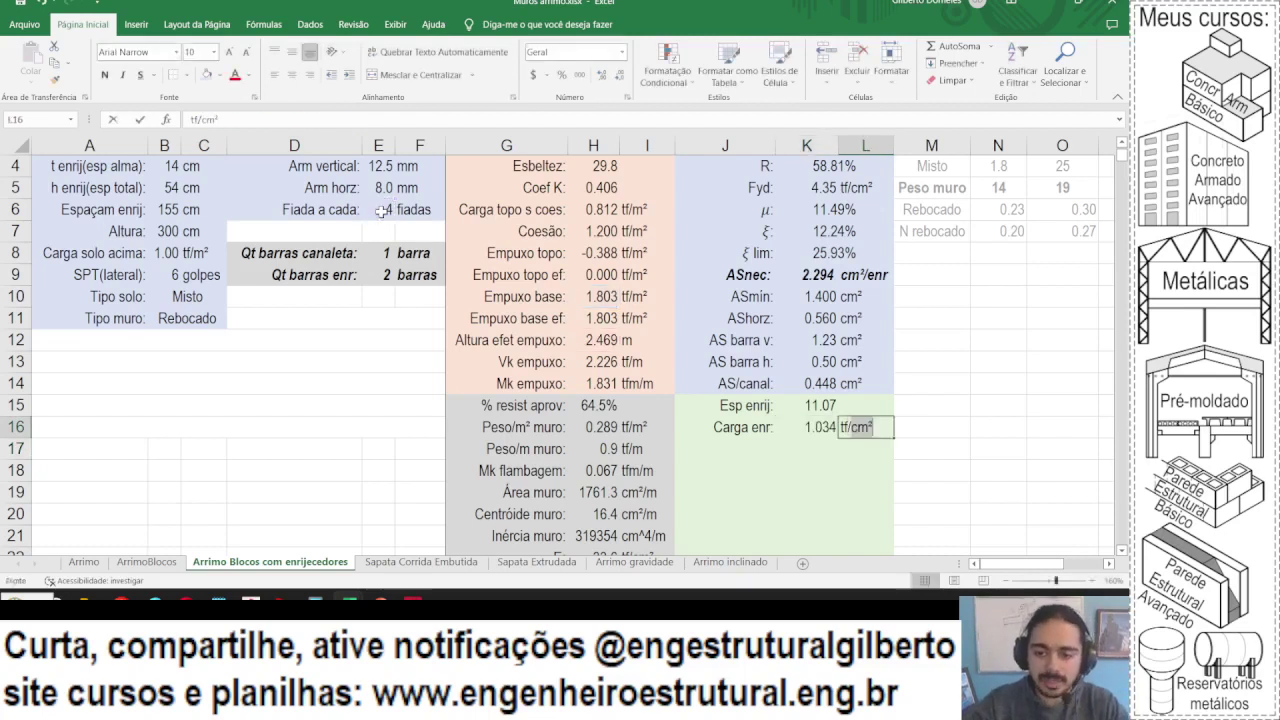
type("m")
key("Return")
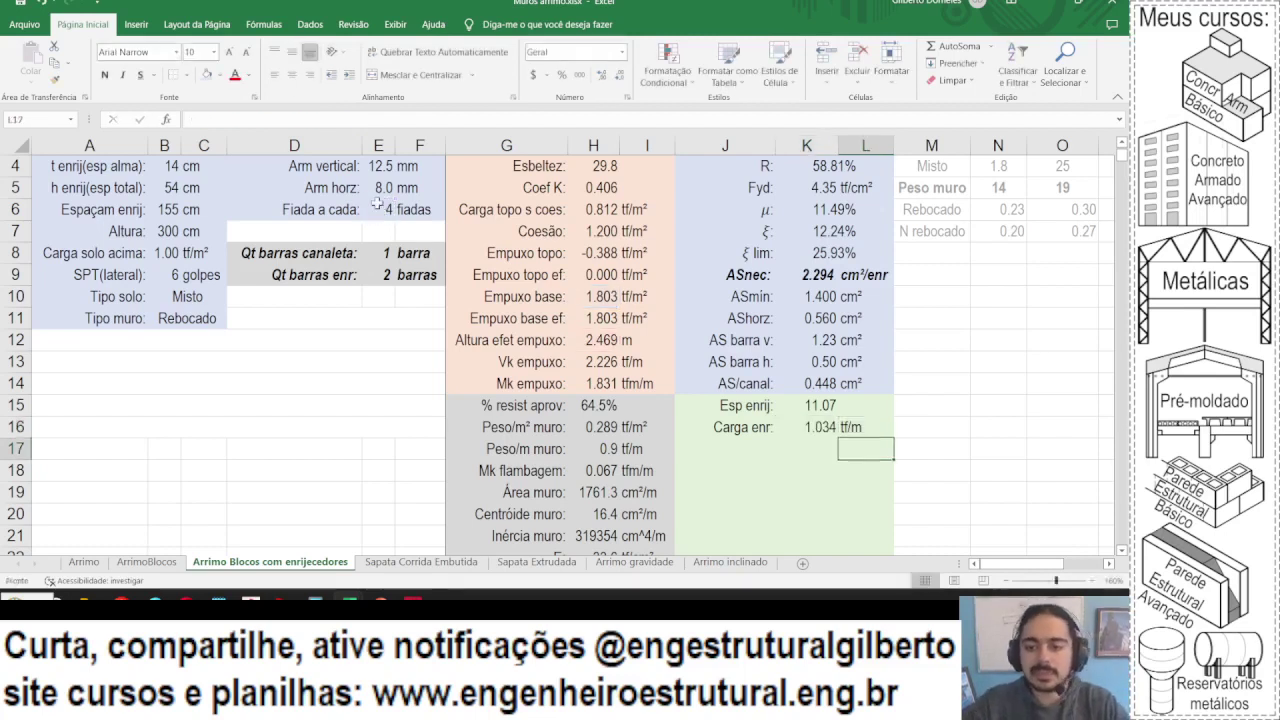
- Add the label "Md enr:" in J17 and align it right
scroll(800, 350, "down", 1)
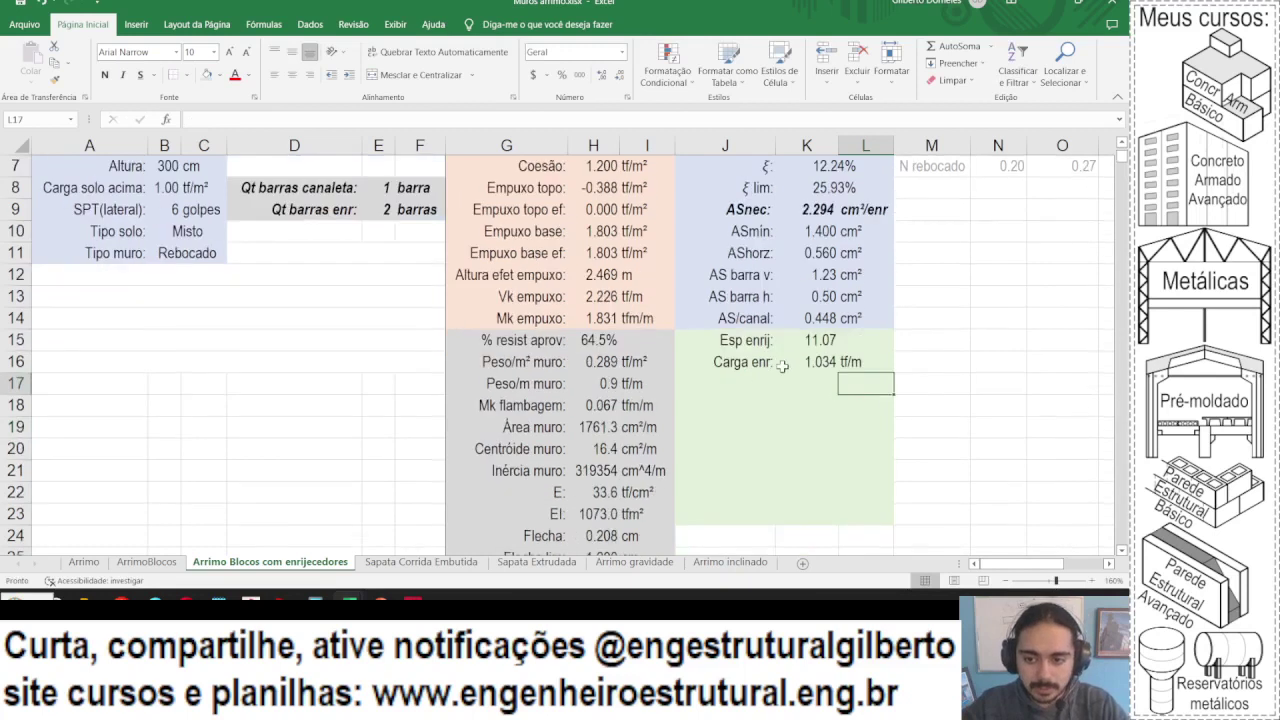
left_click(749, 386)
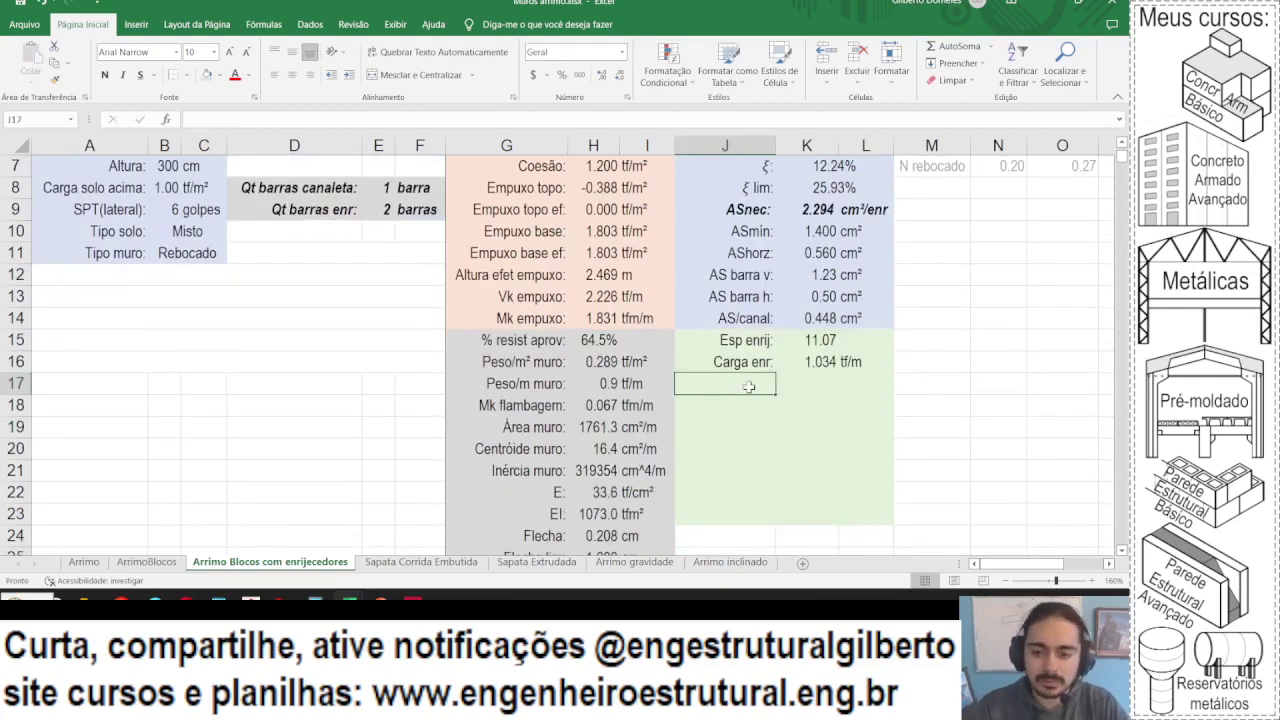
type("Md:")
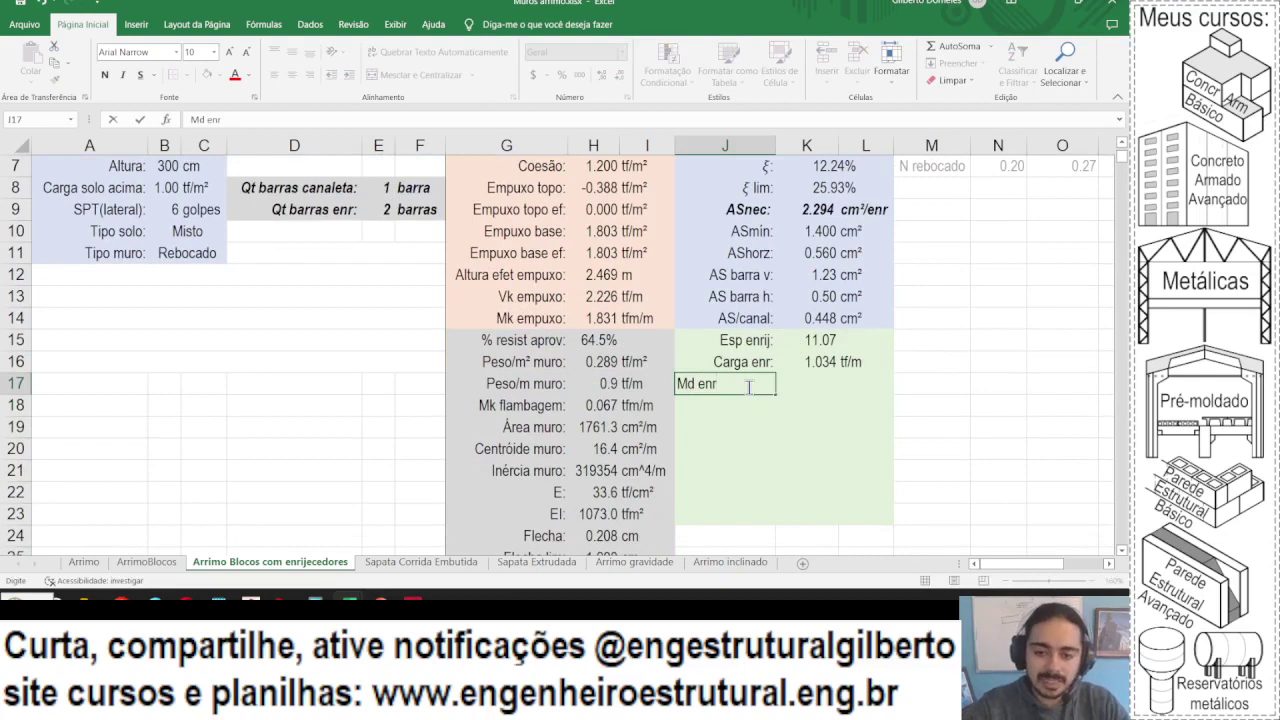
key("ctrl+Return")
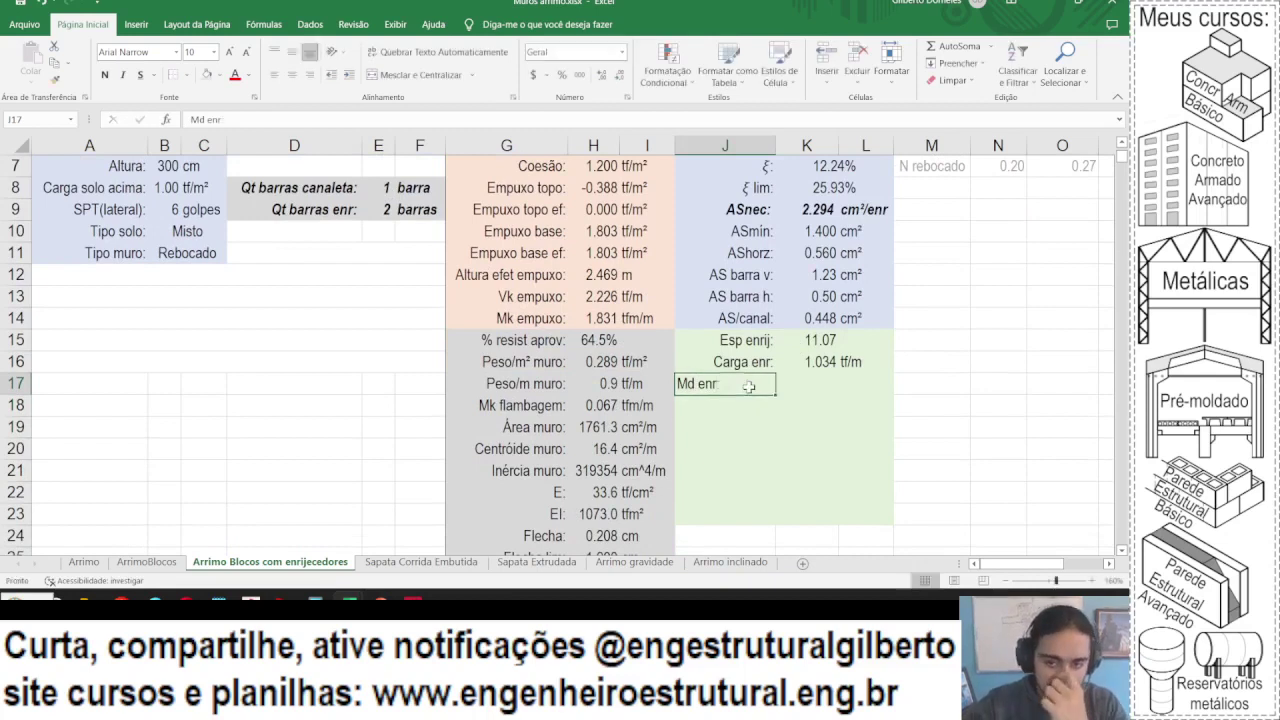
left_click(292, 75)
left_click(307, 76)
- Calculate the moment between stiffeners in K17 with the formula =K16*(B6/100)^2/8*0.75
left_click(819, 382)
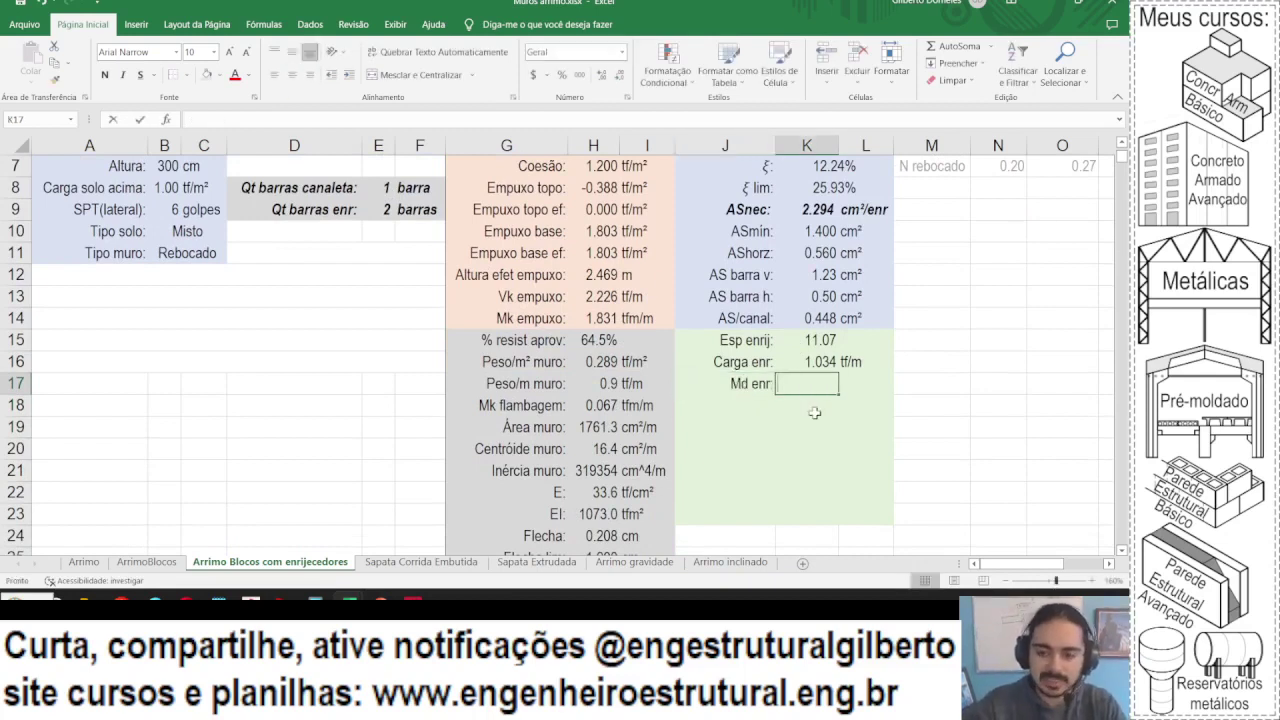
type("=")
left_click(819, 361)
scroll(306, 390, "up", 2)
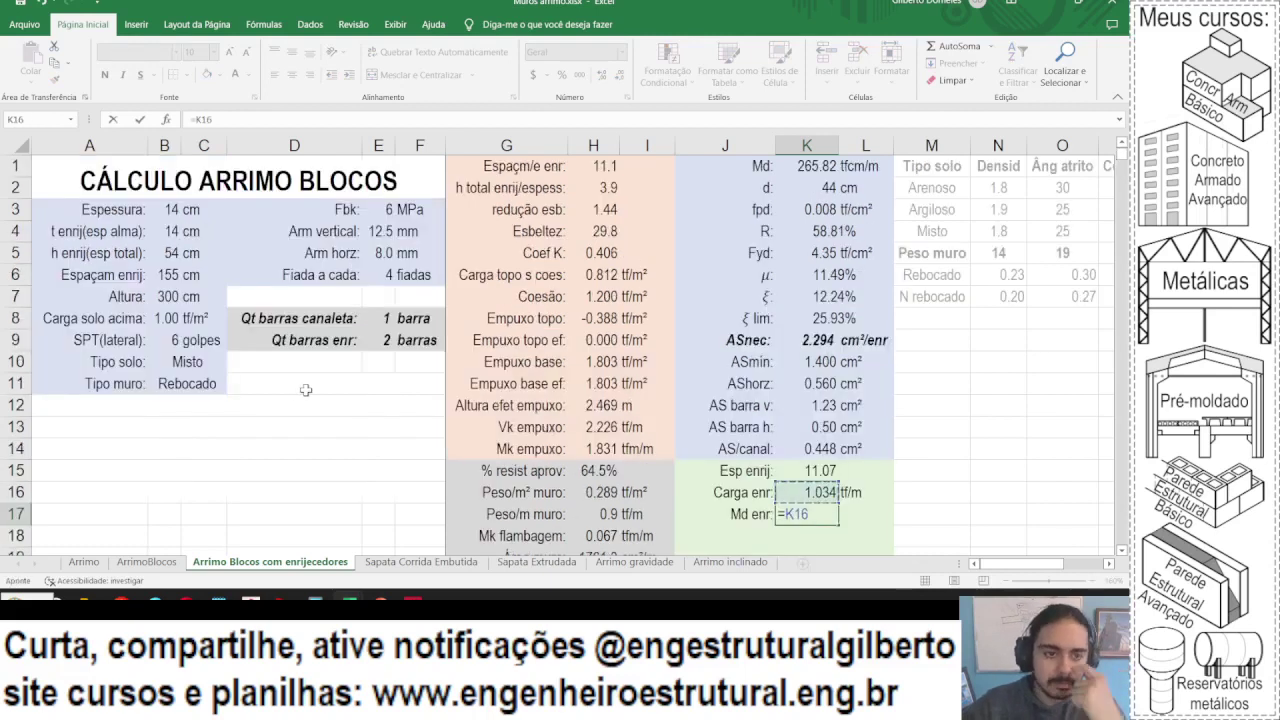
type("*(")
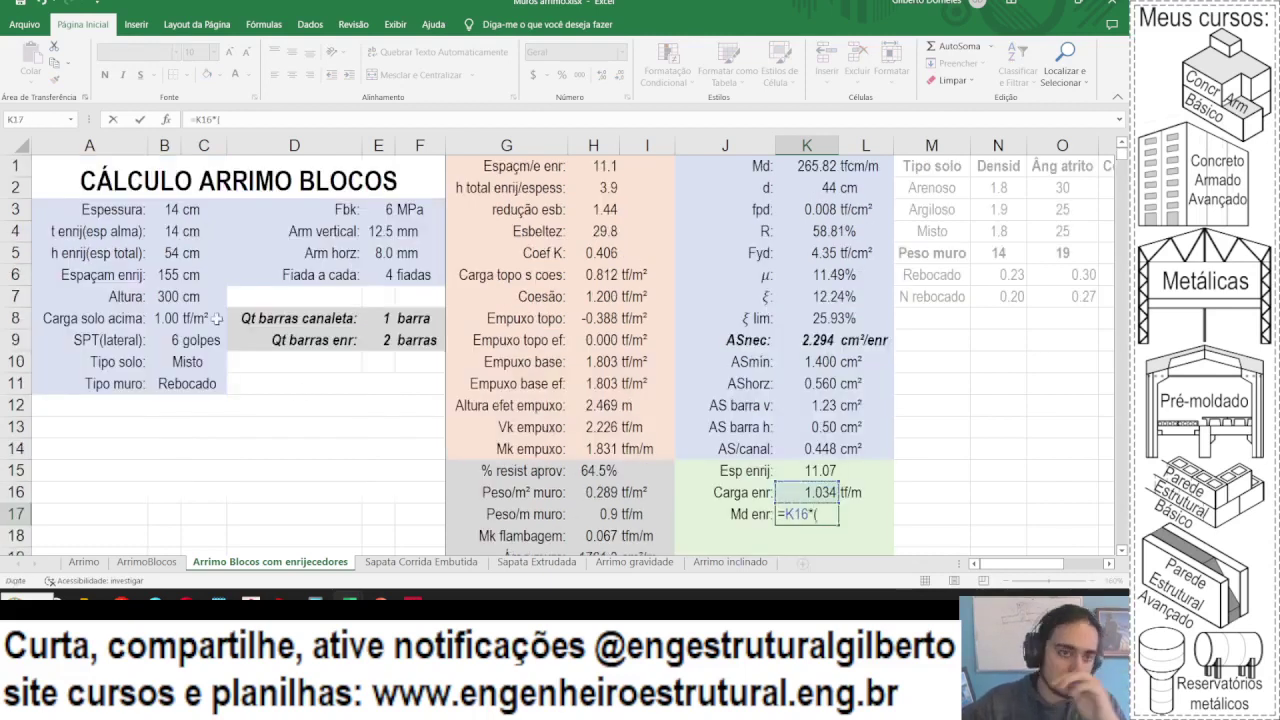
left_click(167, 275)
scroll(424, 390, "down", 1)
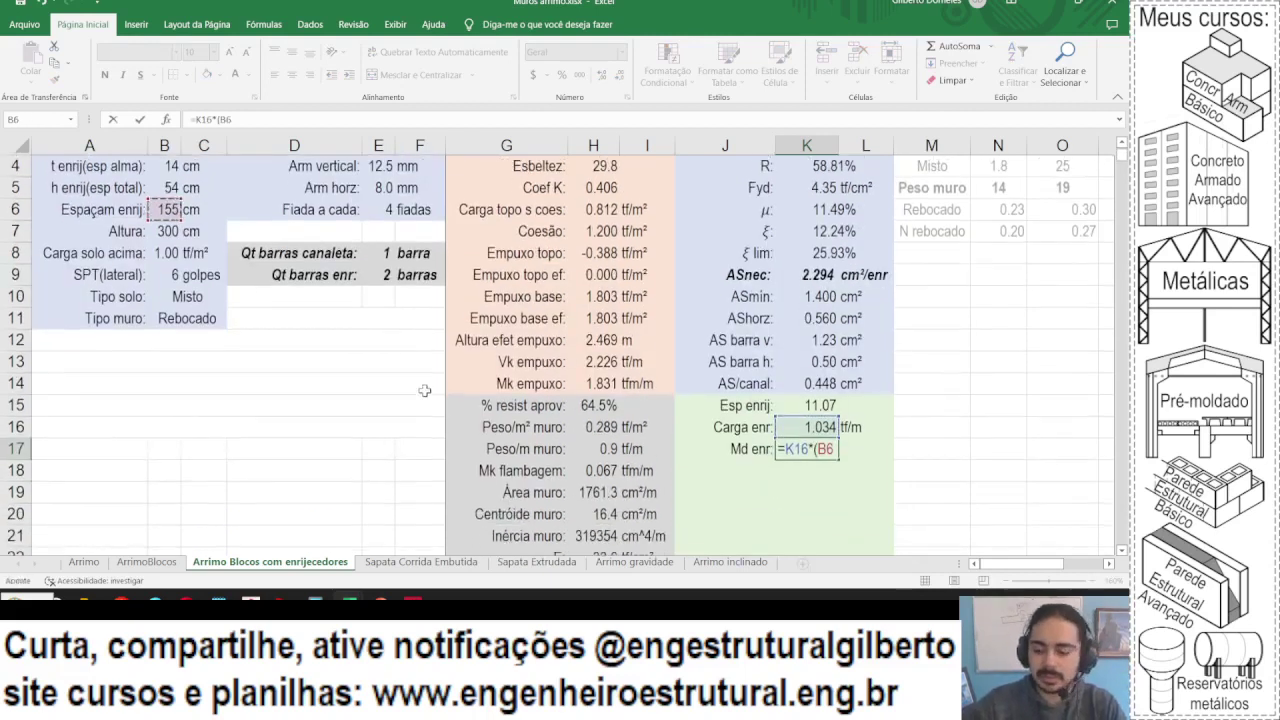
type("/100)^2/")
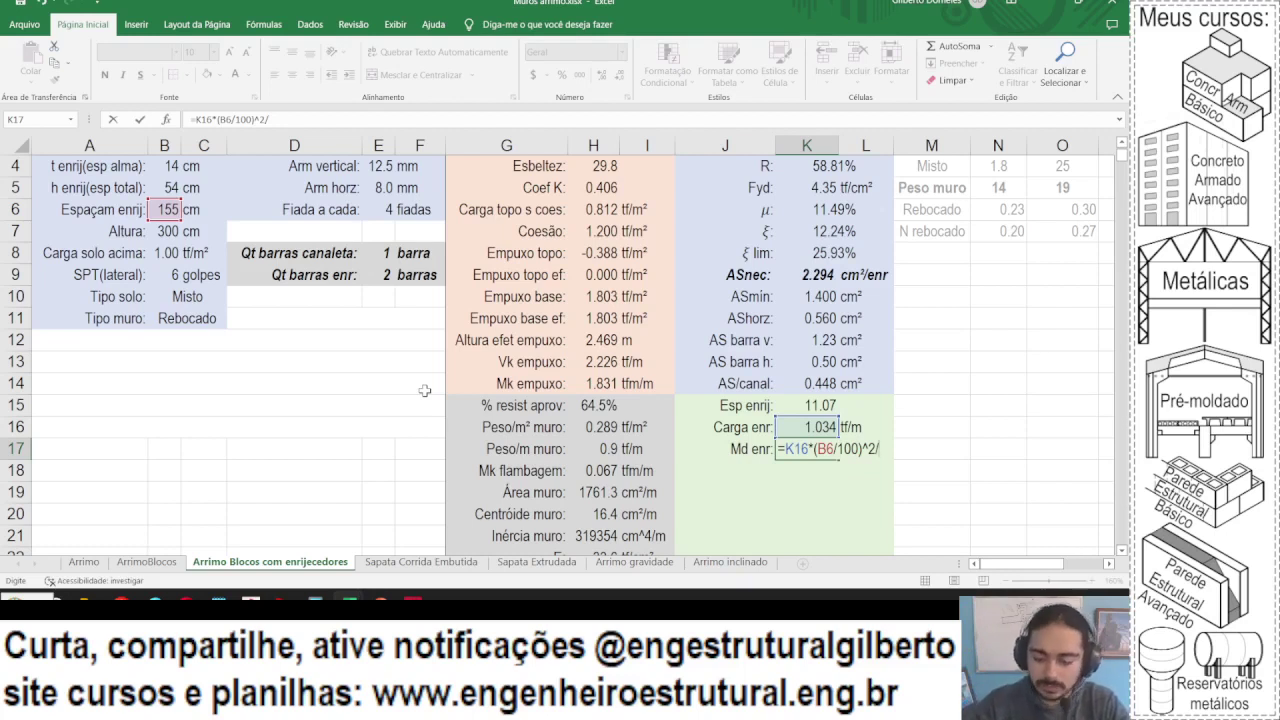
type("*0.75")
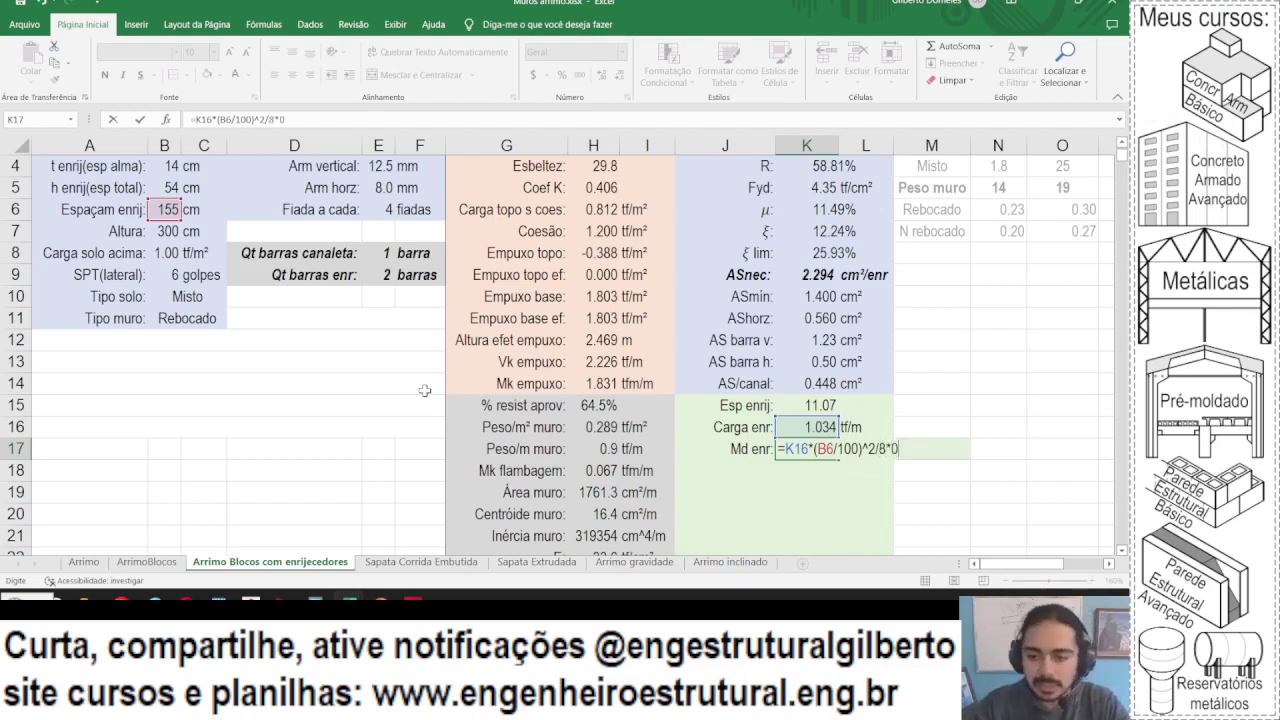
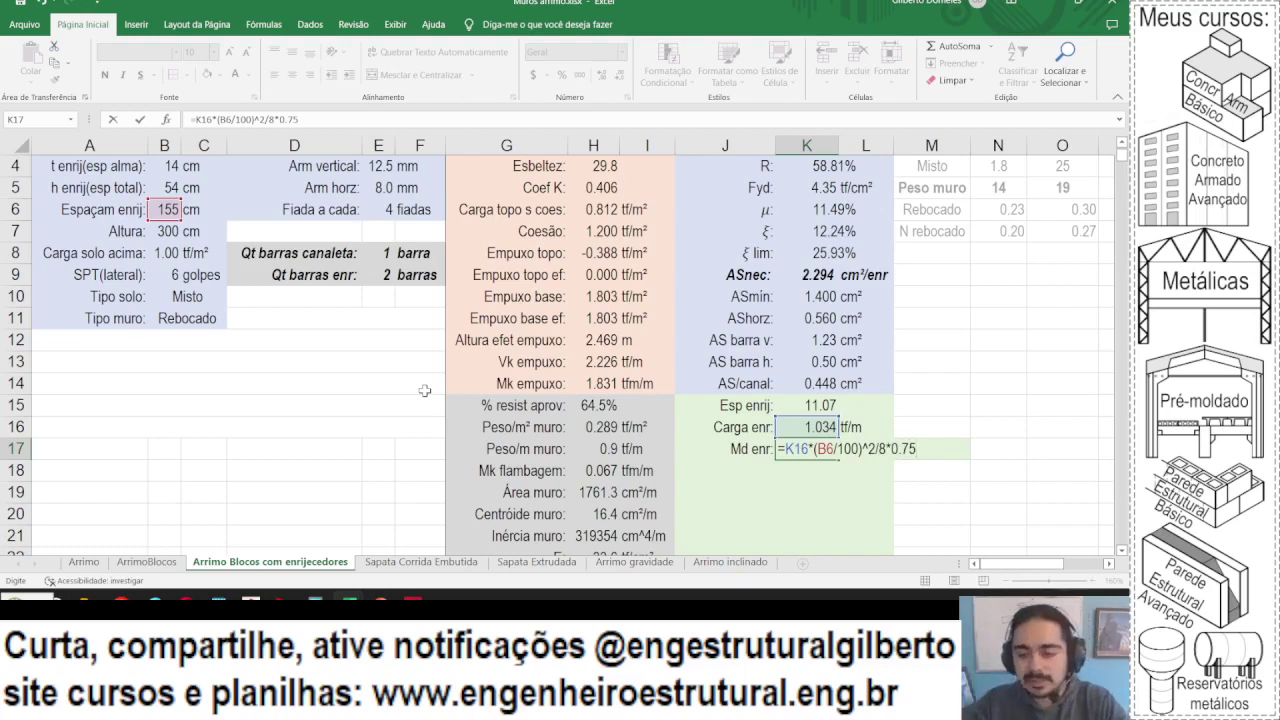
key("ctrl+Return")
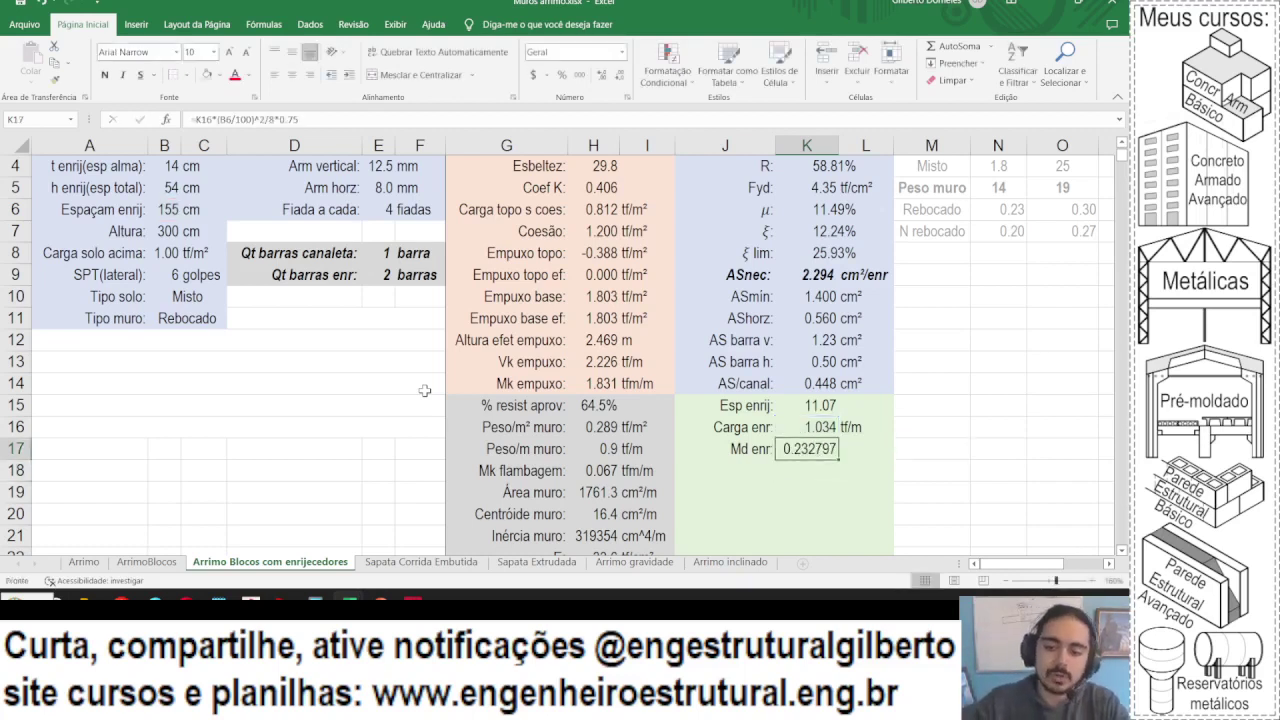
- Show the K17 moment with three decimals and enter its unit tfm in L17
left_click(617, 76)
left_click(617, 76)
left_click(617, 76)
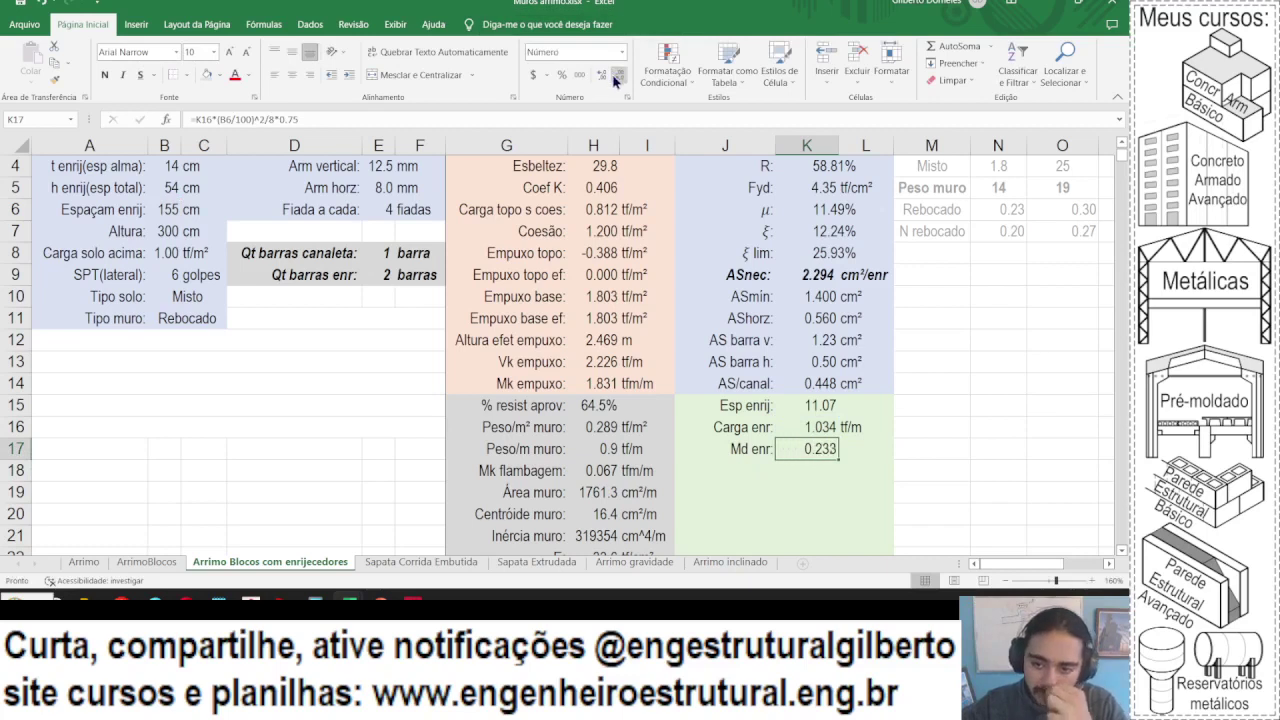
left_click(865, 455)
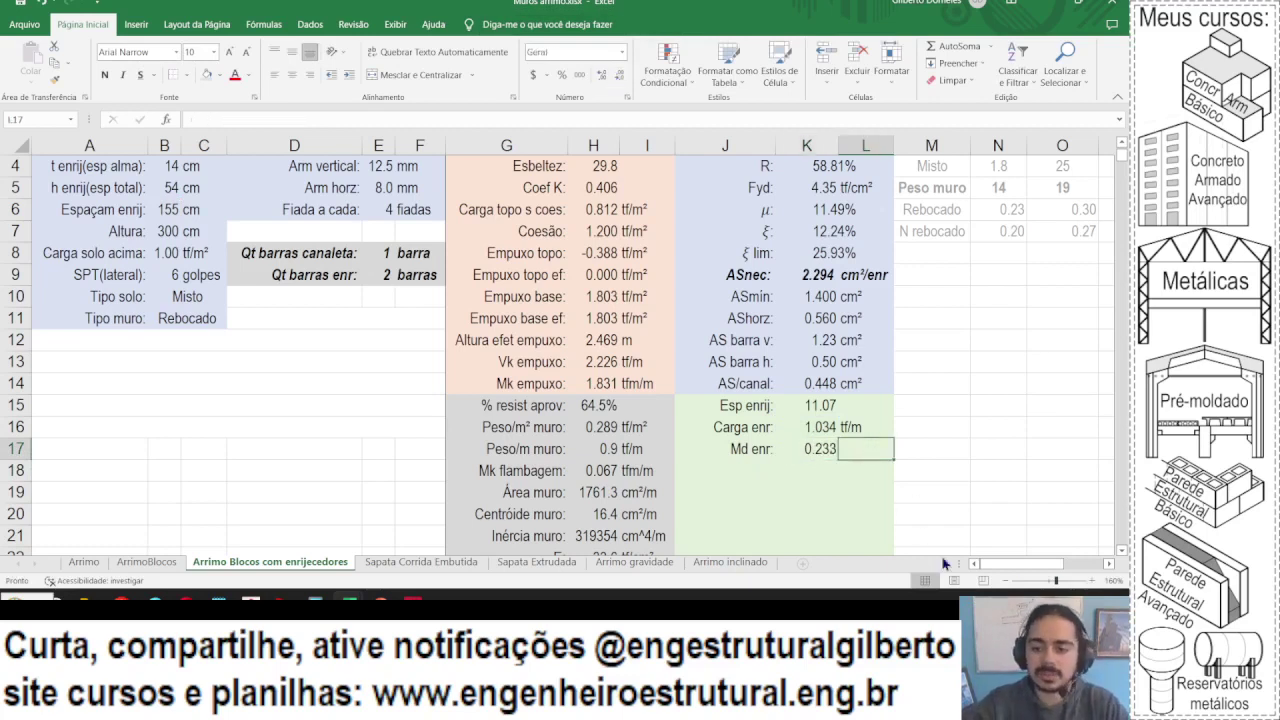
type("tfm/")
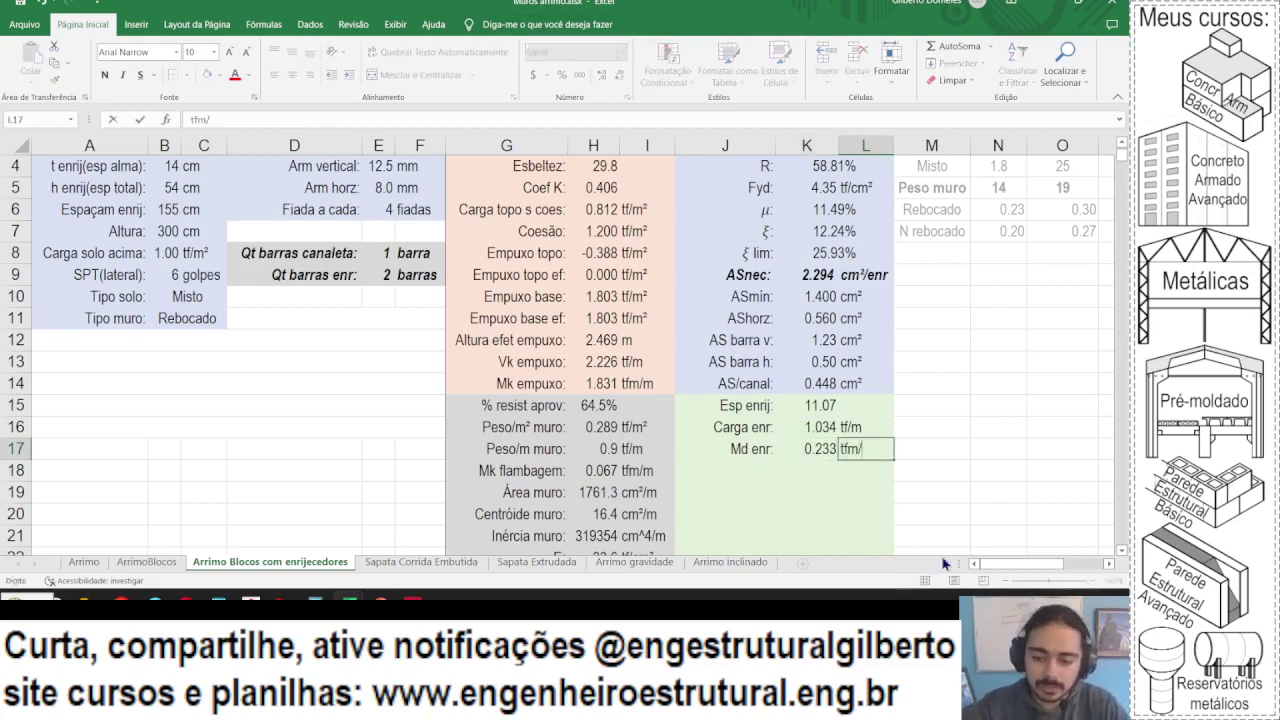
type("e")
key("BackSpace")
key("BackSpace")
key("Return")
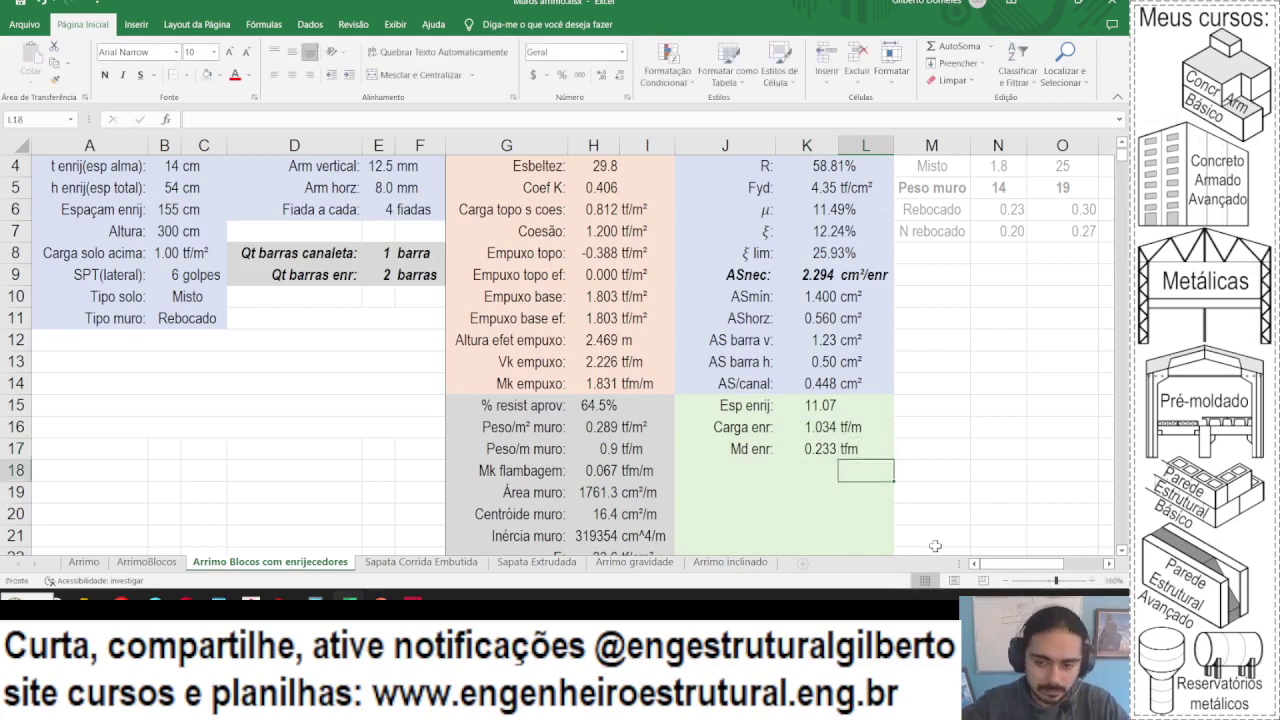
left_click(712, 468)
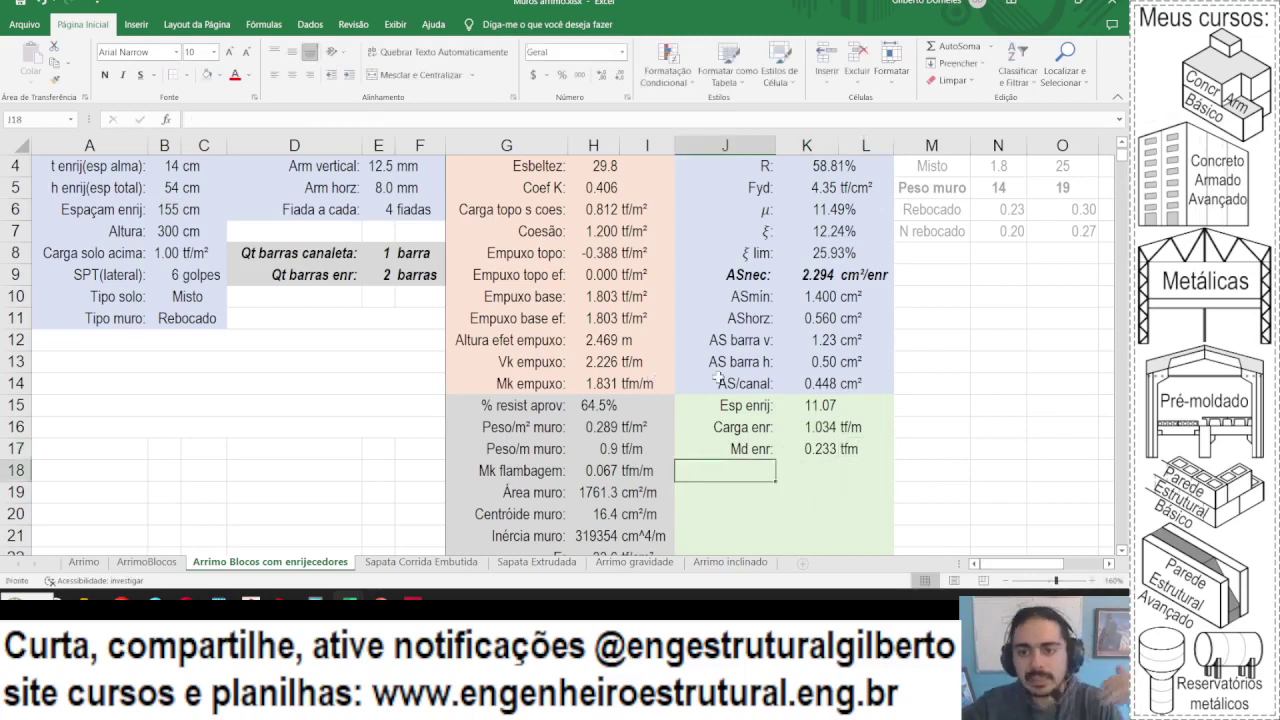
left_click_drag(751, 209, 863, 253)
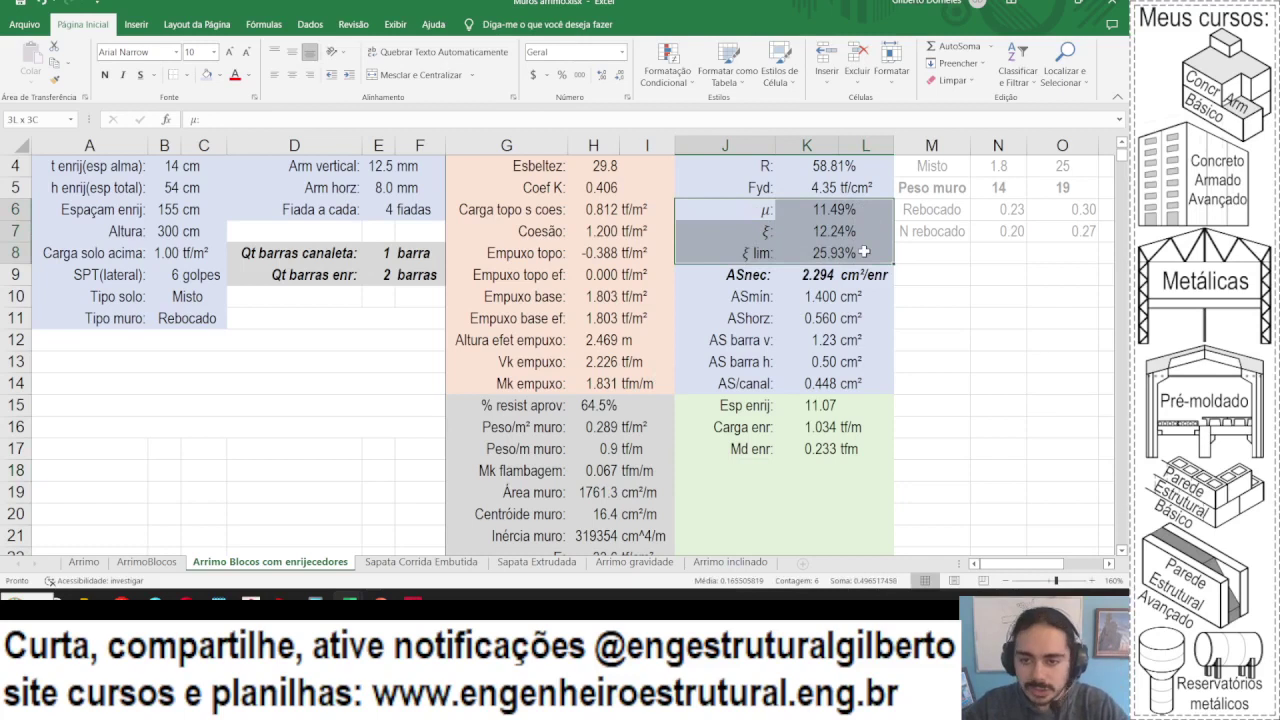
left_click_drag(750, 209, 870, 232)
key("ctrl+c")
scroll(810, 273, "down", 1)
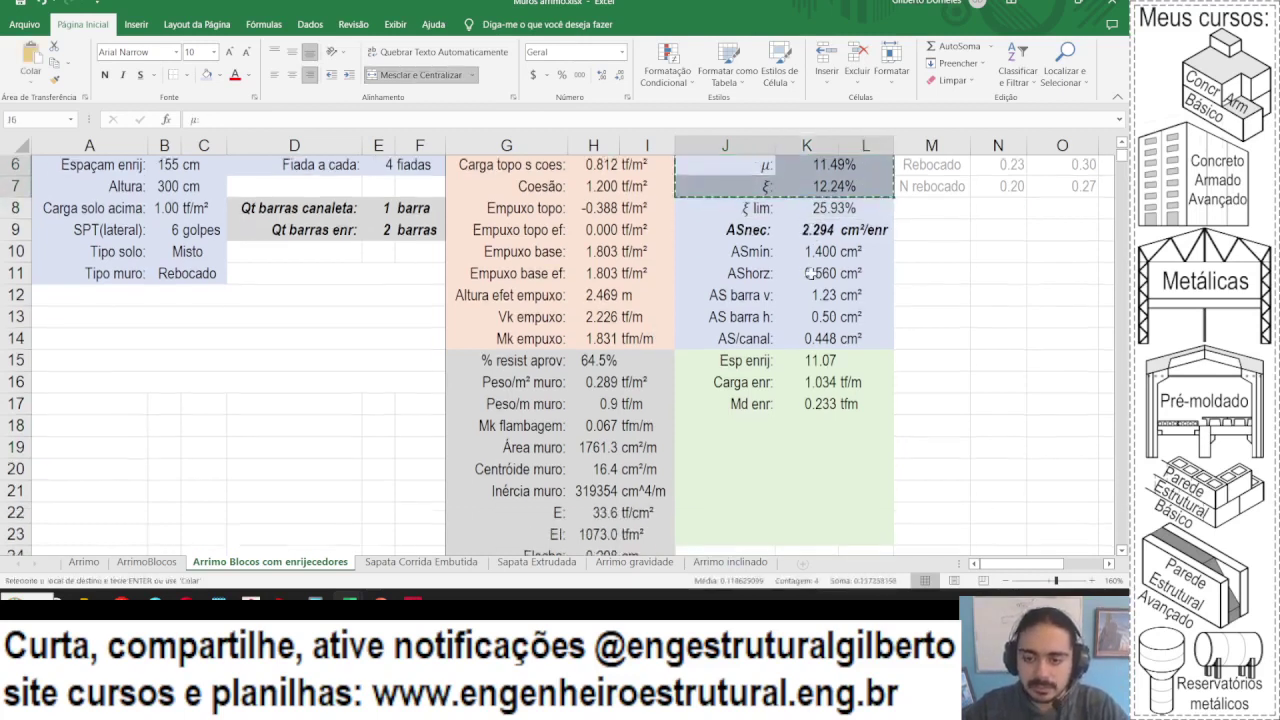
scroll(810, 273, "down", 1)
- Add the label "d:" in J18 below the moment row
left_click(755, 404)
type("d:")
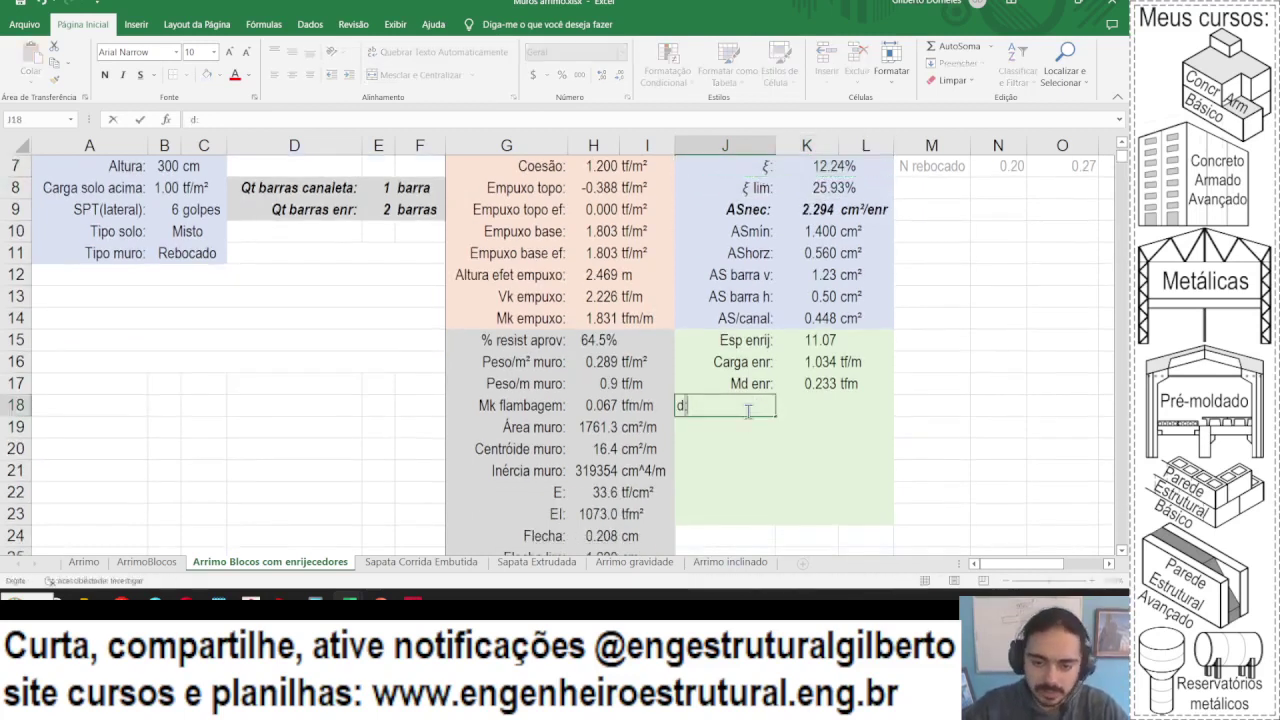
key("Tab")
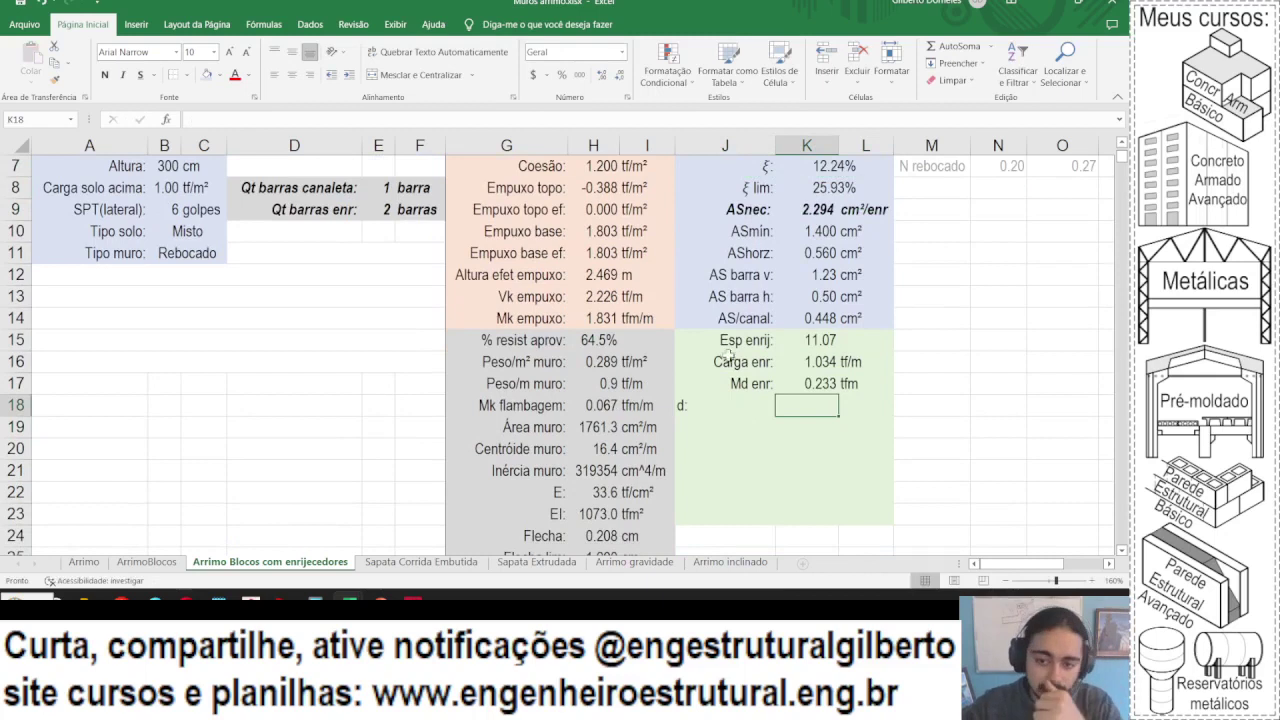
- Align the cells J15:K21 right and make column K slightly narrower
left_click_drag(735, 345, 836, 475)
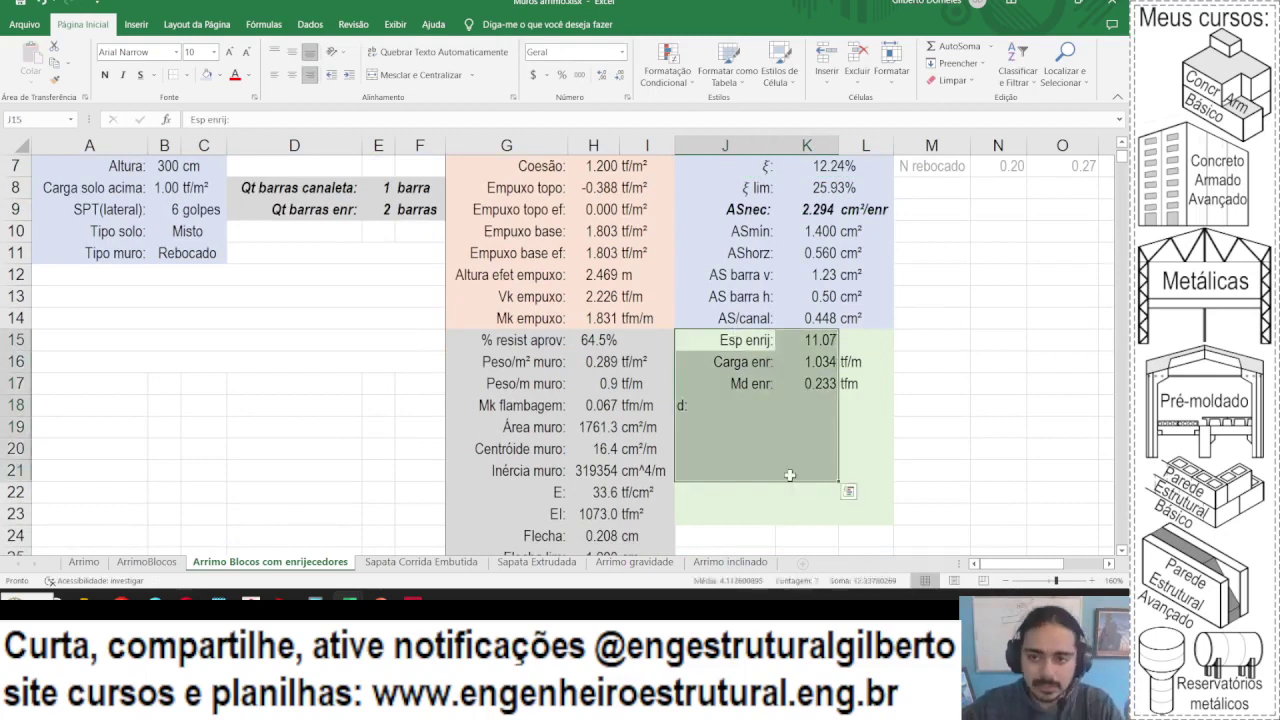
left_click(312, 76)
scroll(648, 262, "up", 2)
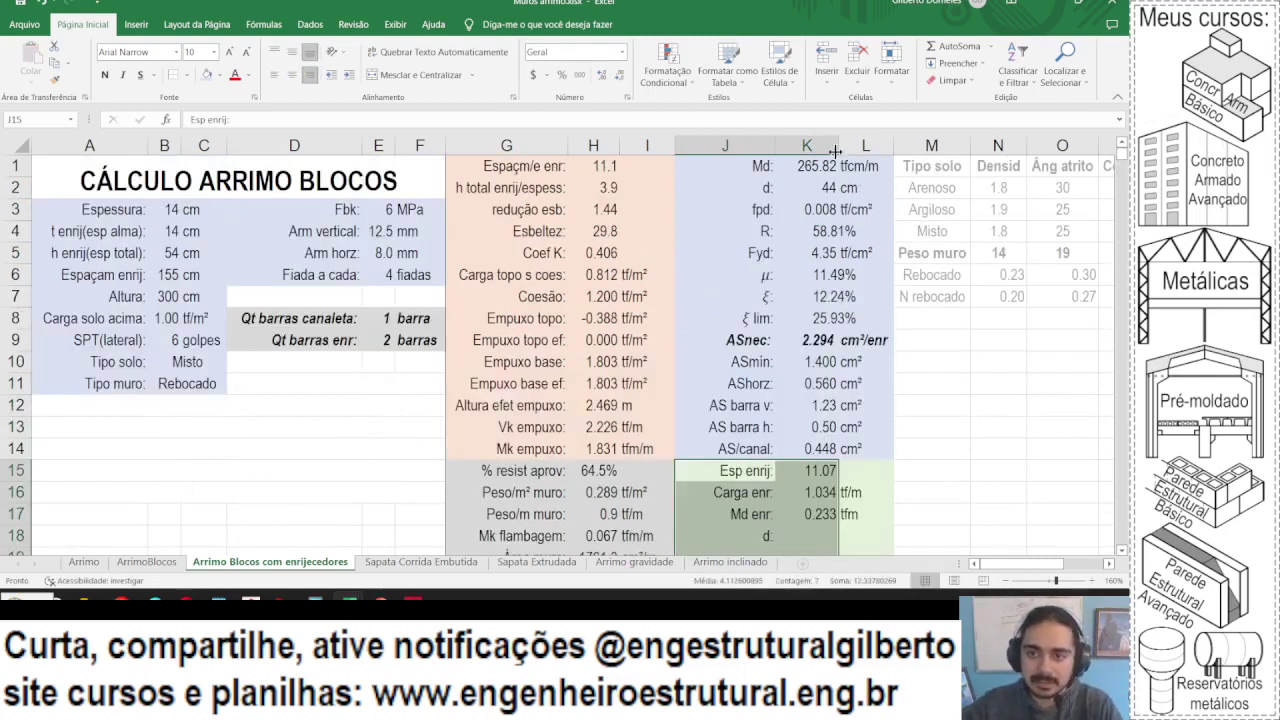
left_click_drag(835, 148, 821, 148)
scroll(781, 291, "down", 2)
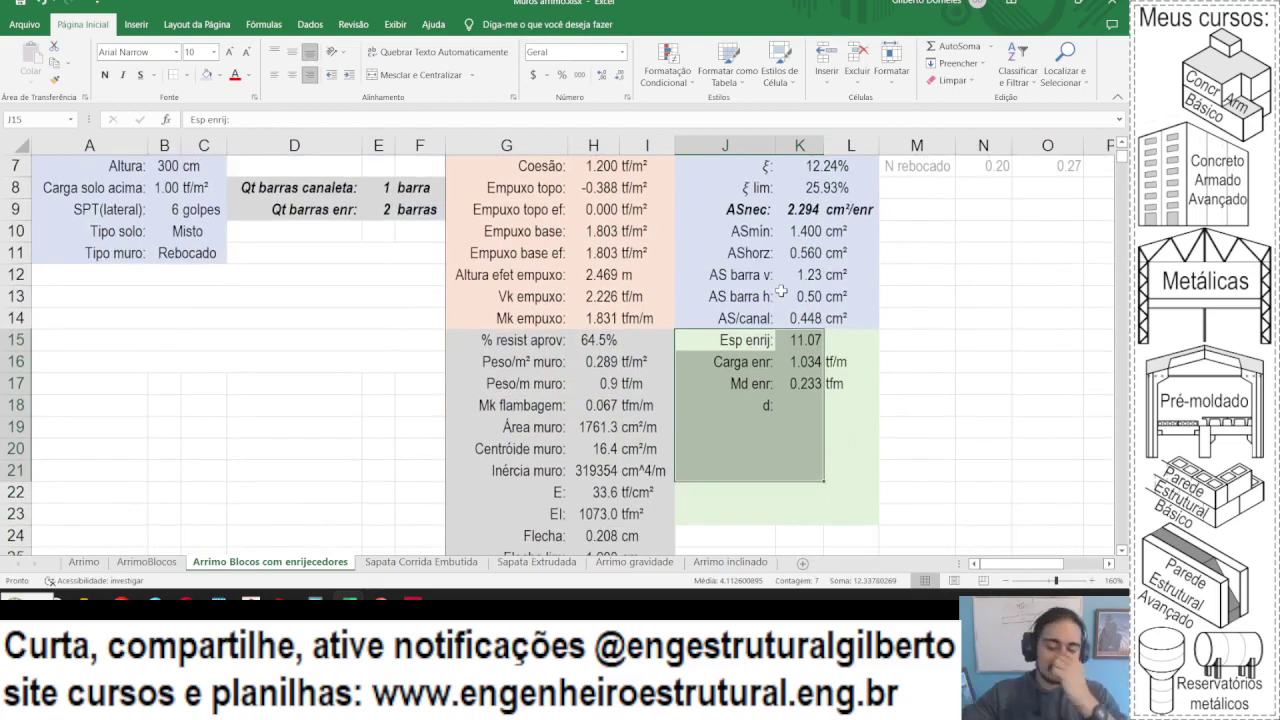
- Calculate d in K18 as half the wall thickness with =B3/2 and enter its unit cm in L18
left_click(804, 407)
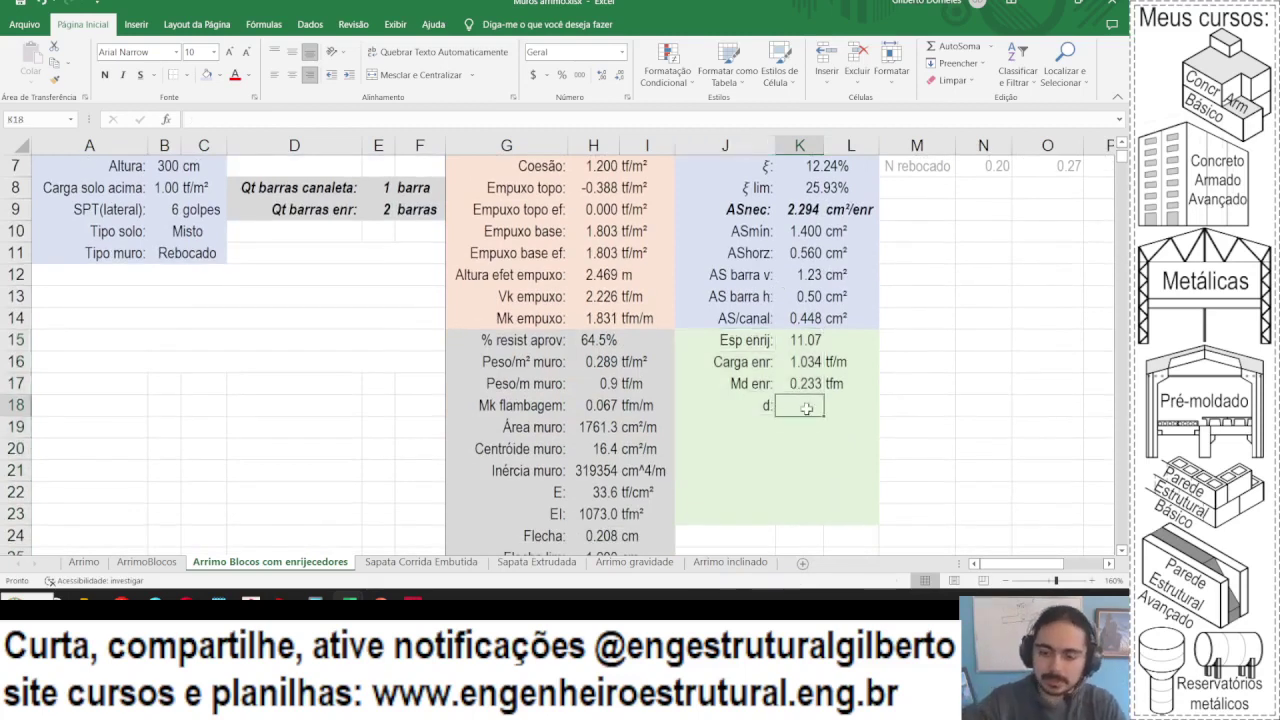
type("=")
scroll(804, 407, "up", 2)
left_click(165, 214)
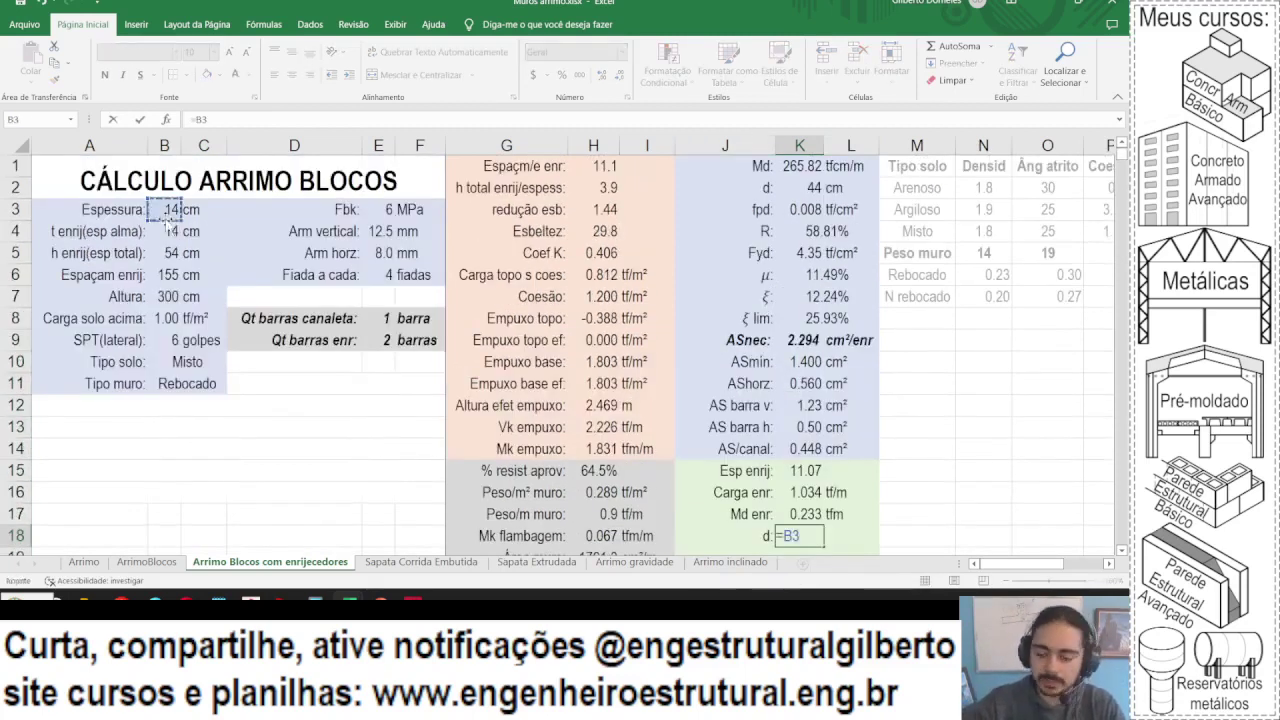
type("/2")
scroll(167, 230, "down", 2)
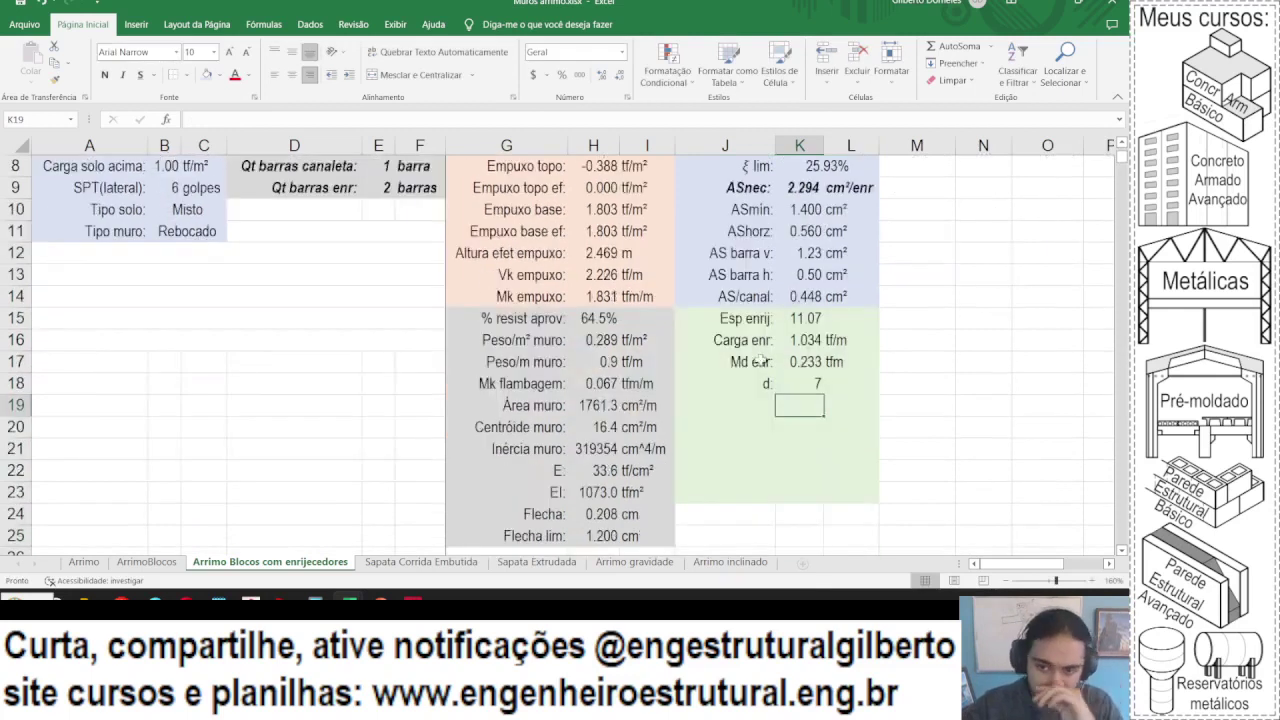
left_click(848, 390)
type("cm")
key("Return")
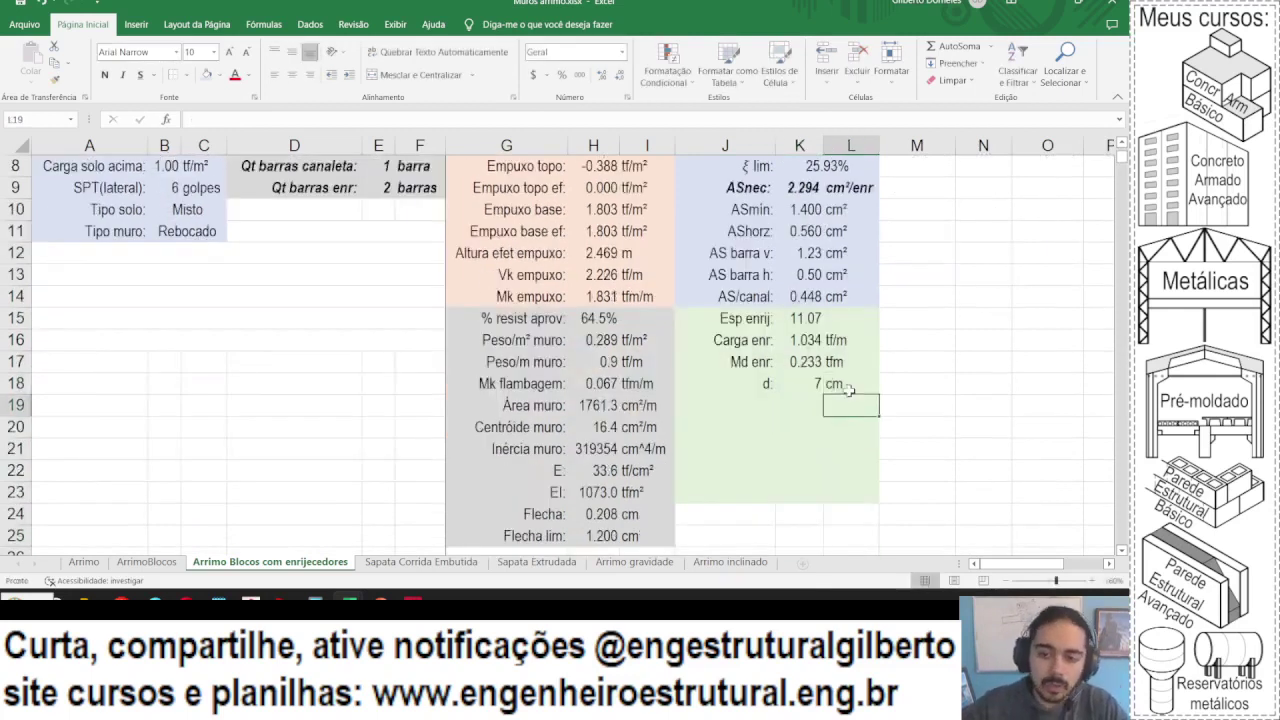
left_click(745, 405)
scroll(748, 338, "up", 1)
scroll(748, 338, "up", 2)
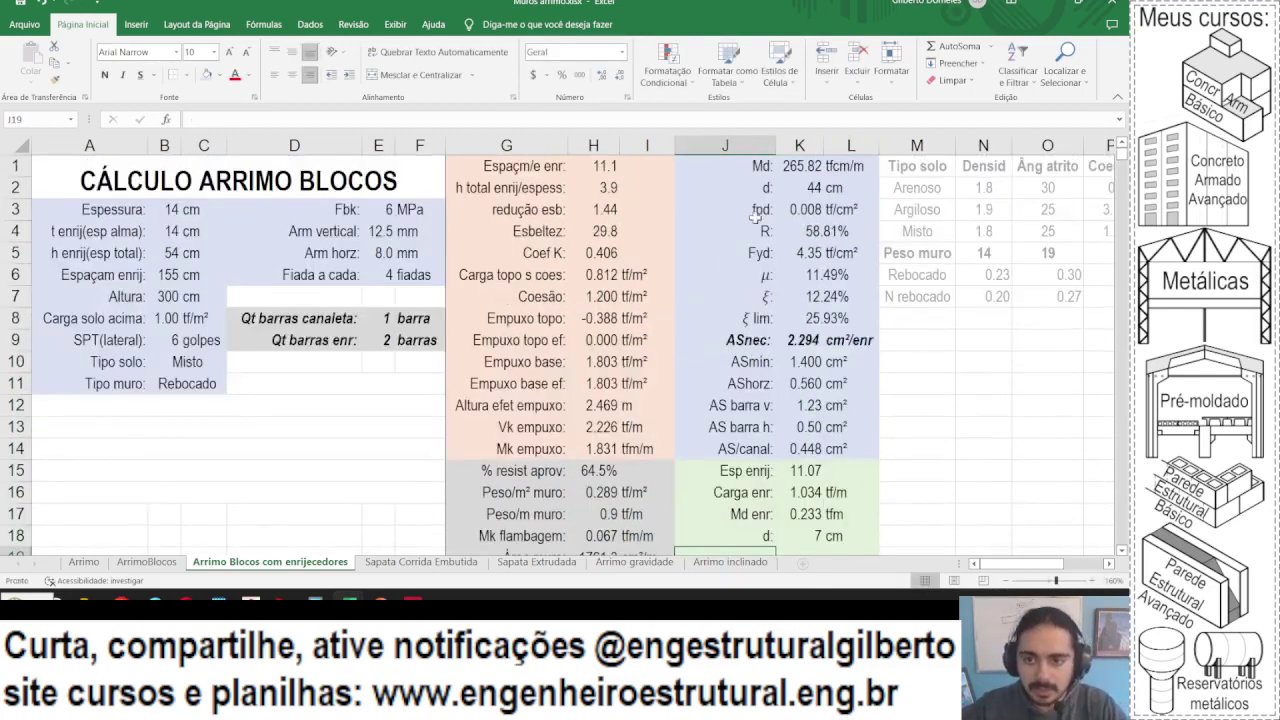
left_click_drag(725, 209, 850, 209)
key("ctrl+q")
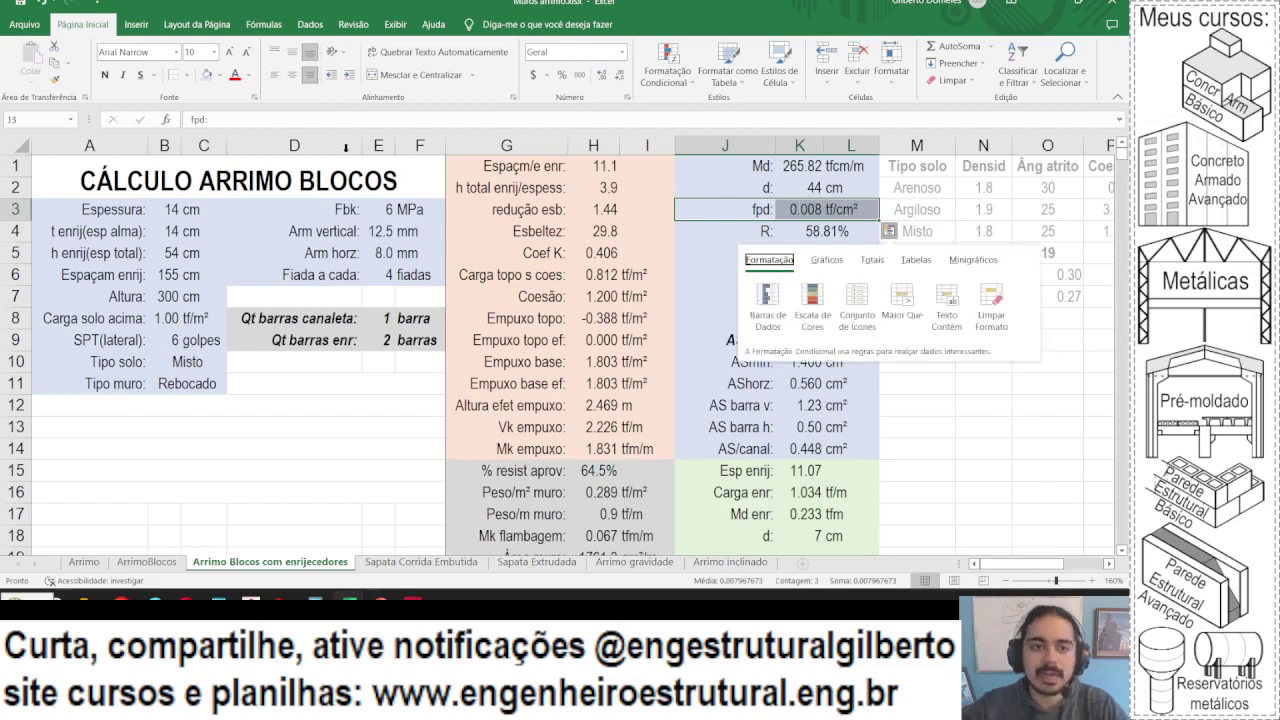
left_click_drag(748, 211, 712, 211)
scroll(711, 284, "down", 3)
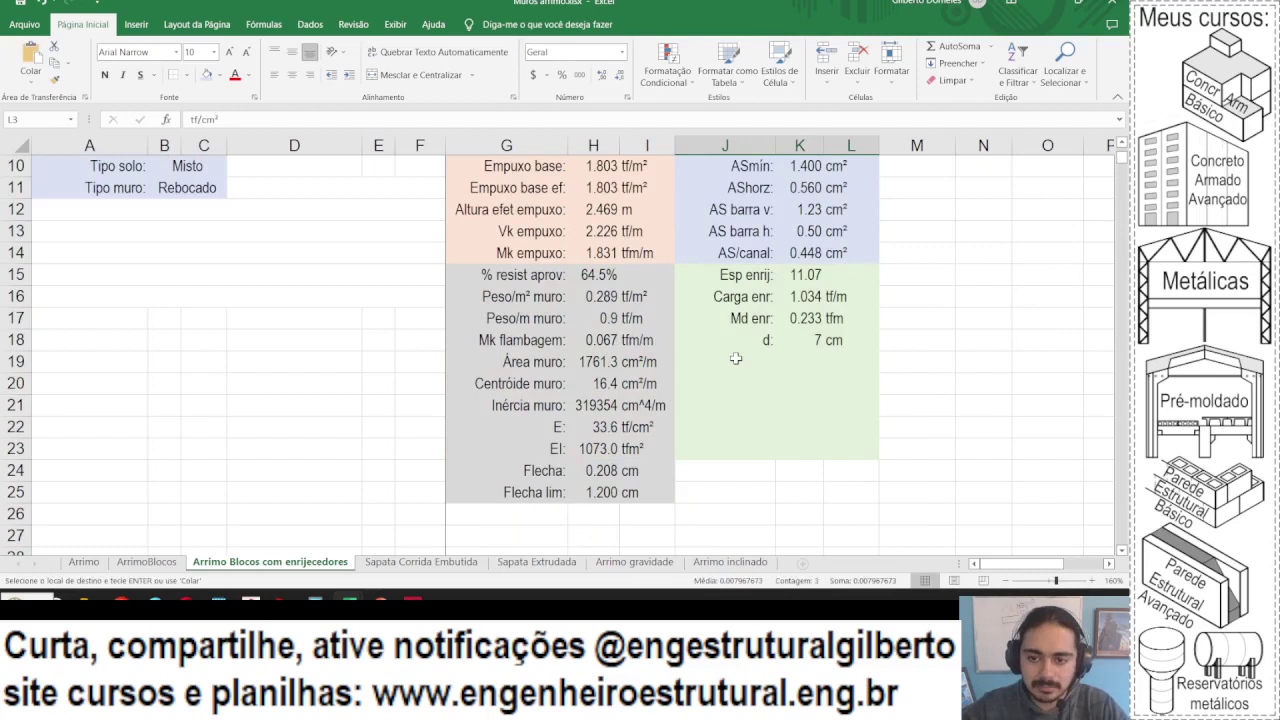
scroll(711, 284, "up", 3)
scroll(711, 284, "down", 3)
- Add the label "fpd:" in J19 below the d row
left_click(720, 362)
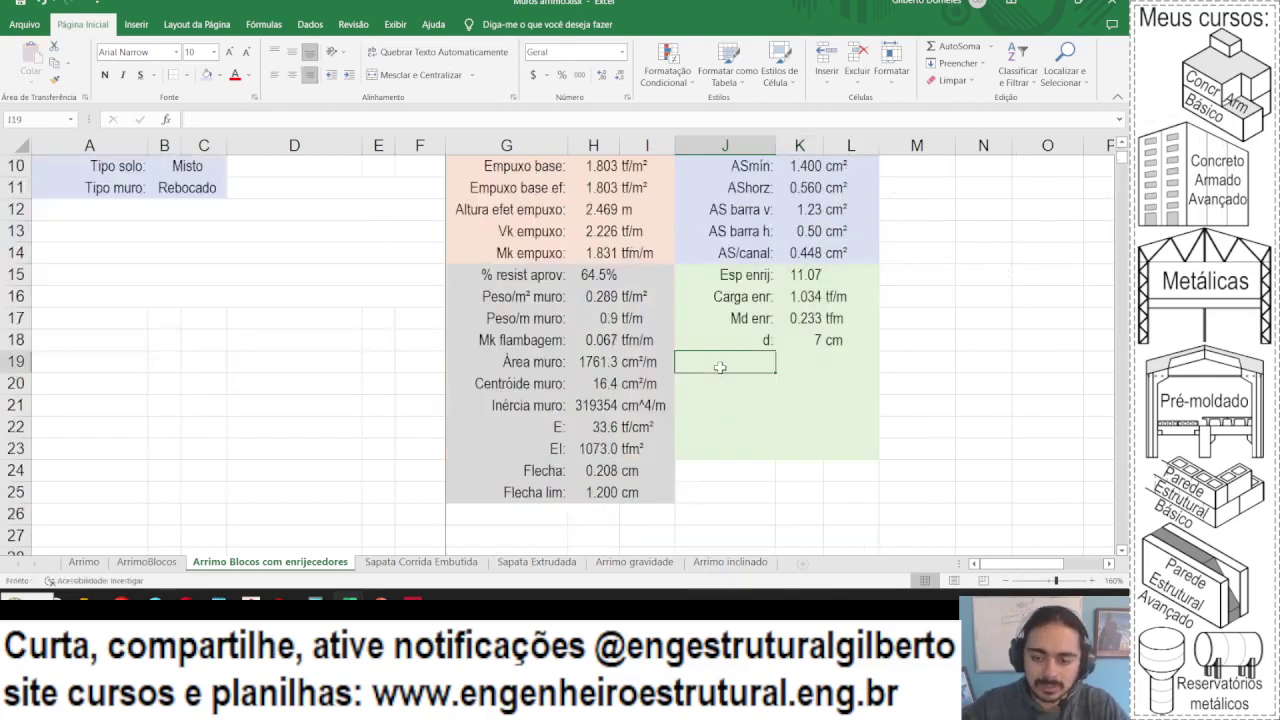
type("fpd:")
key("Tab")
- Reuse the fpd formula from K3 in K19 without the K4 and H15 factors, giving =E3/2*0.7/100
scroll(720, 362, "up", 3)
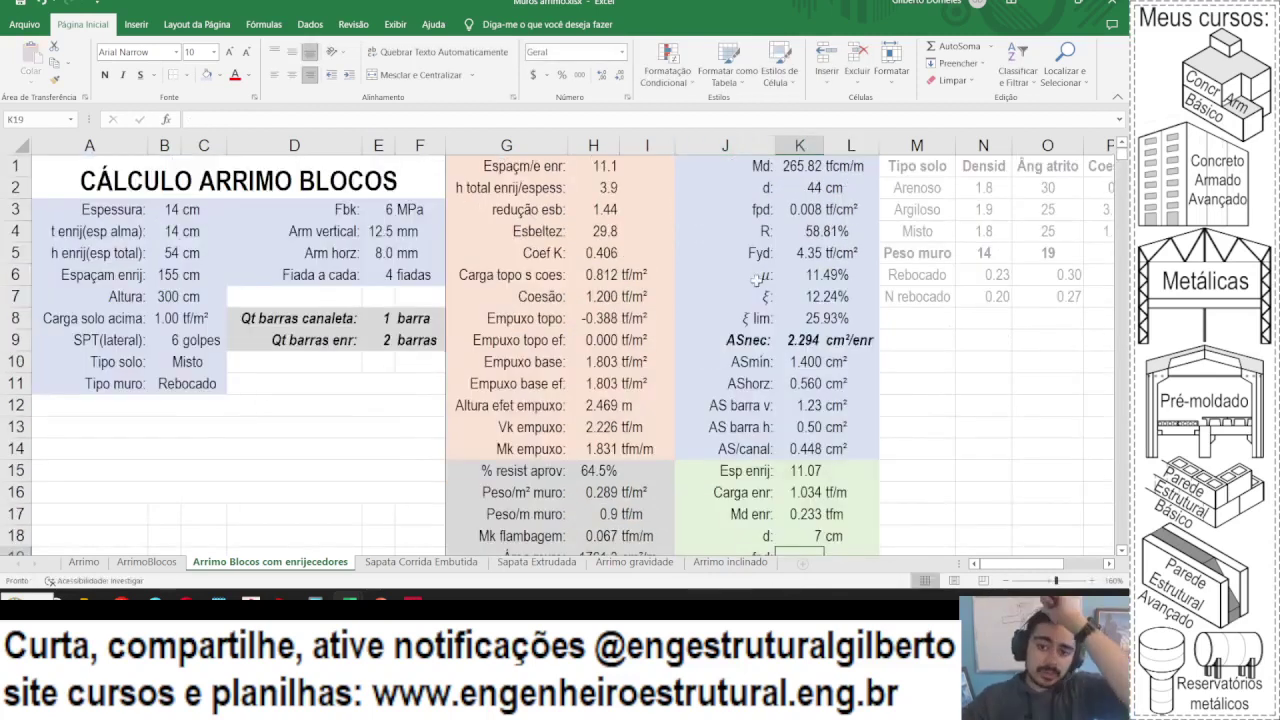
left_click(790, 210)
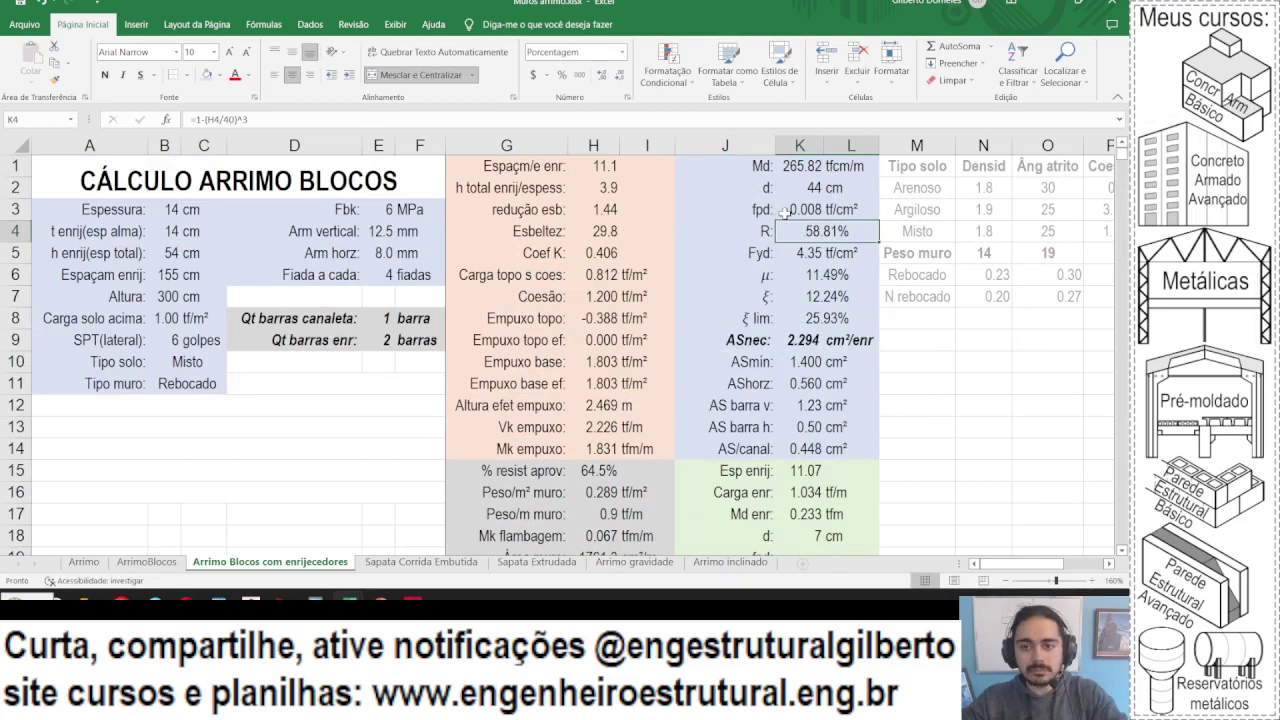
left_click(398, 118)
key("ctrl+c")
key("Return")
scroll(711, 329, "down", 3)
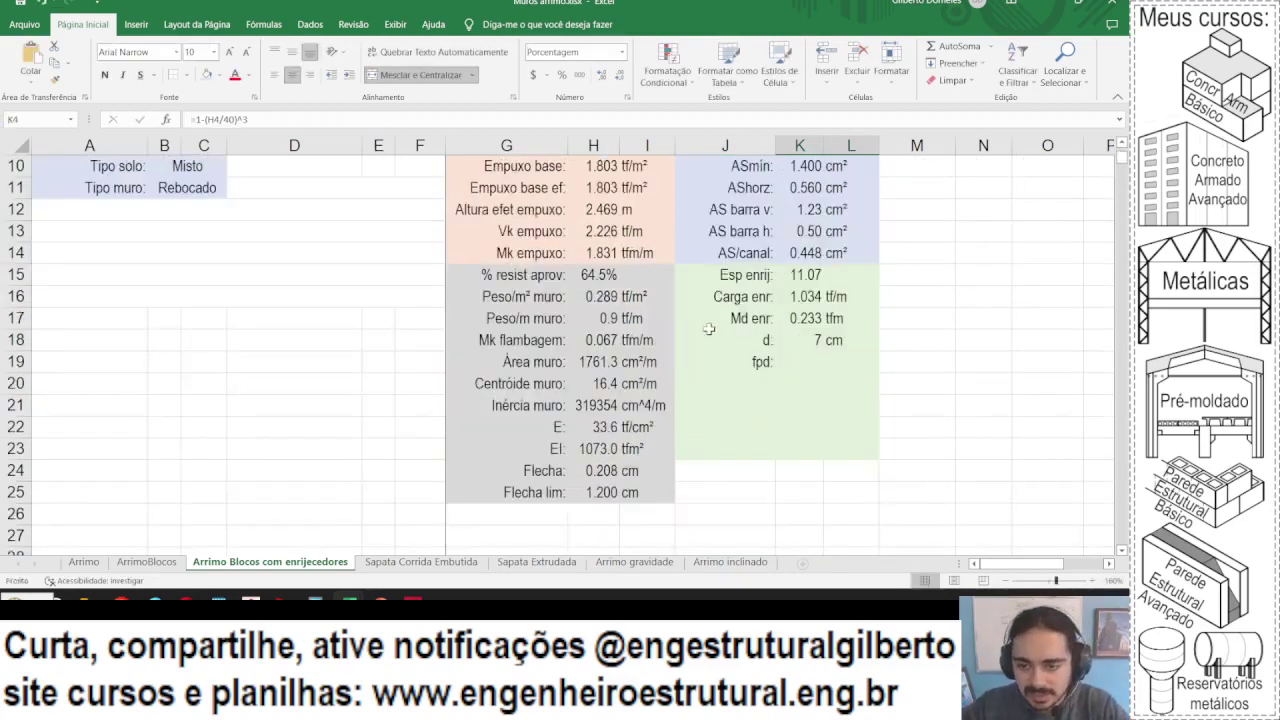
left_click(778, 365)
key("F2")
key("ctrl+v")
scroll(228, 234, "up", 3)
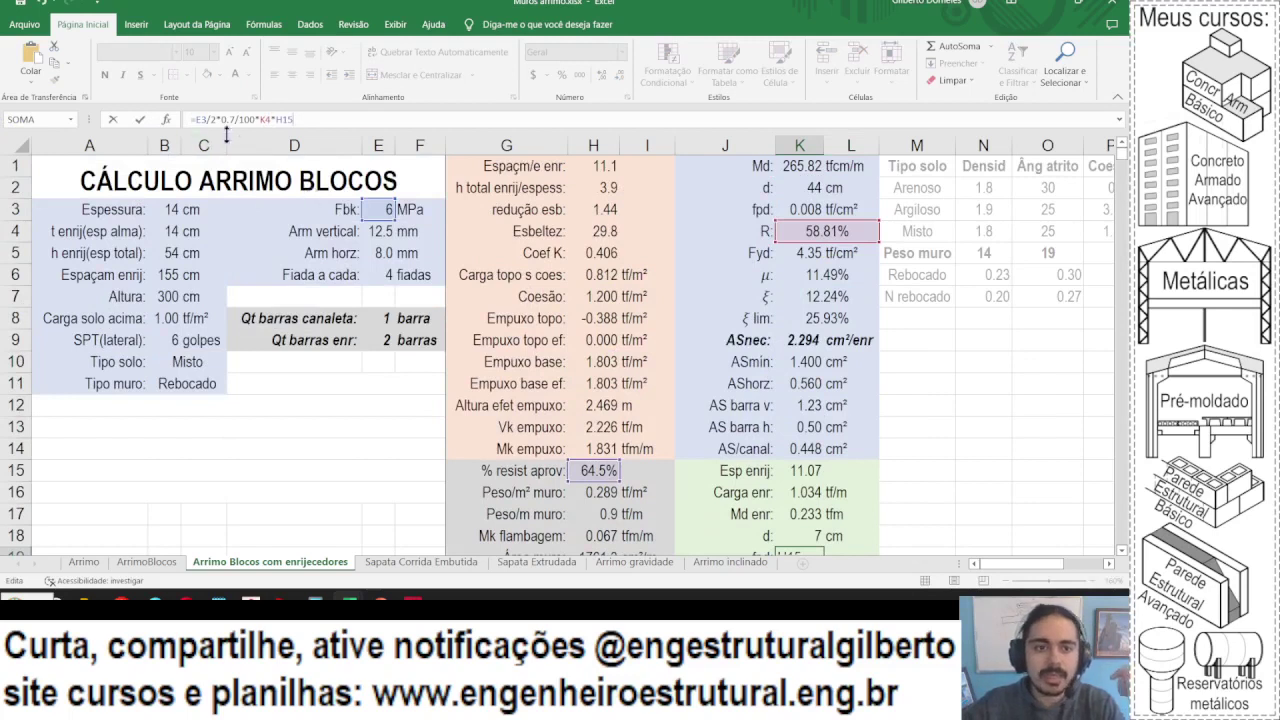
left_click_drag(255, 119, 389, 119)
key("Delete")
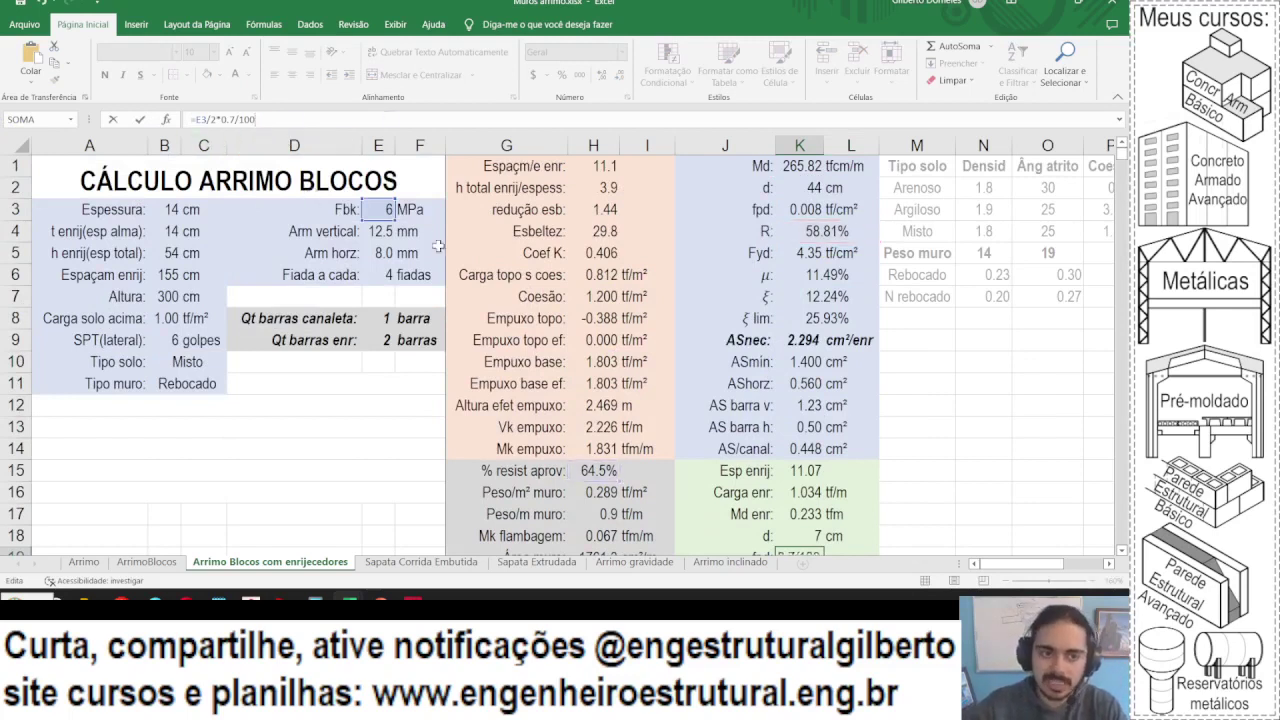
key("Return")
- Enter the fpd unit tf/cm² in L19
scroll(437, 246, "down", 1)
left_click(851, 449)
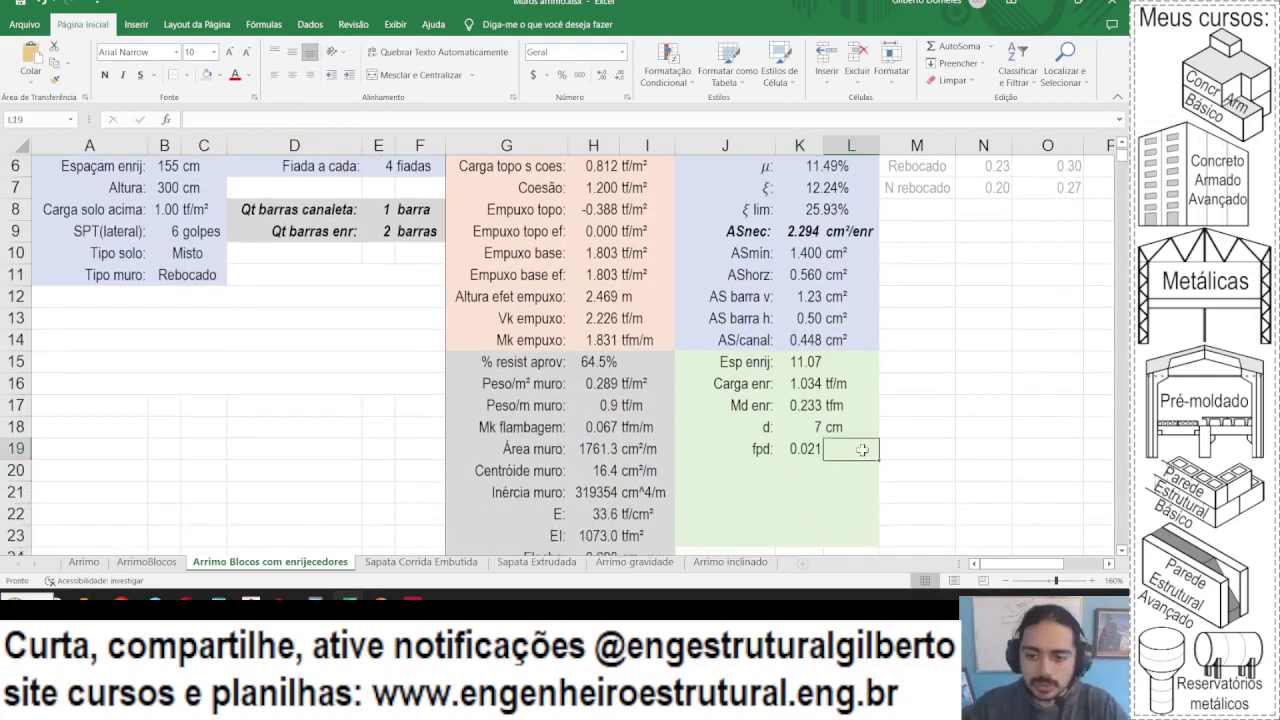
type("tf/cm²")
key("Return")
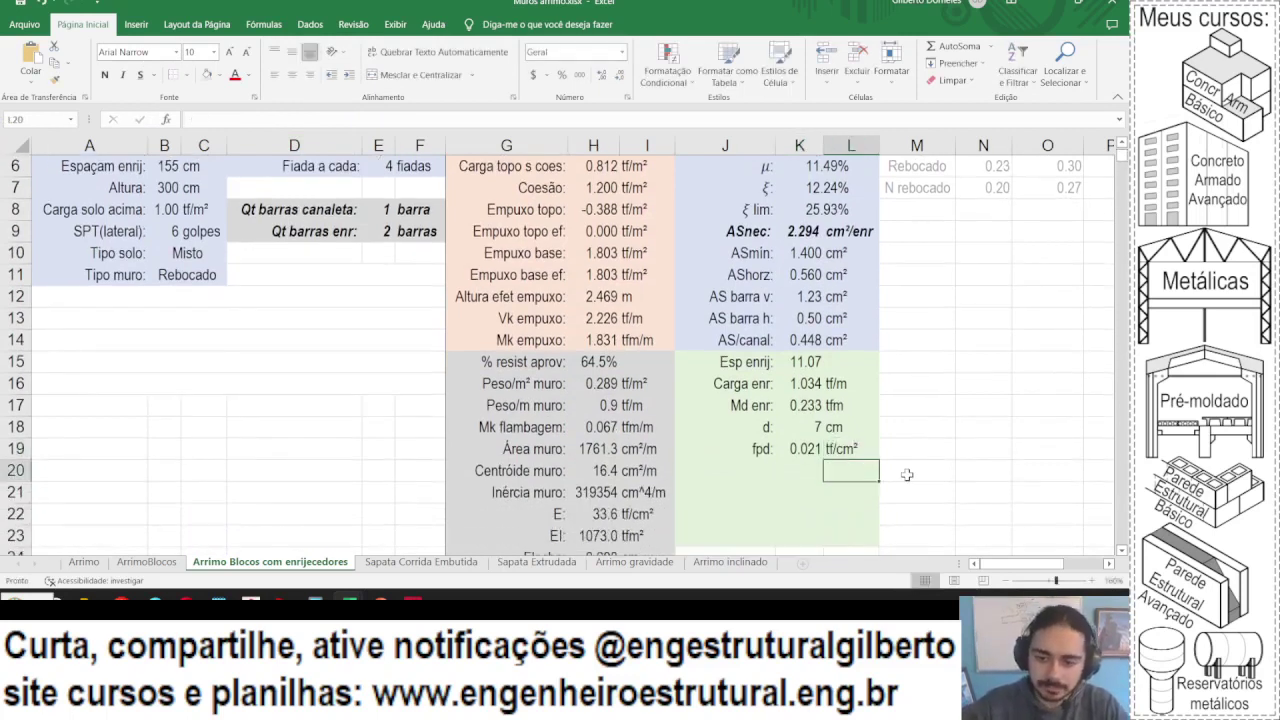
- Add the label "μ:" in J20, matching the μ label in J6
scroll(771, 441, "down", 1)
left_click(761, 404)
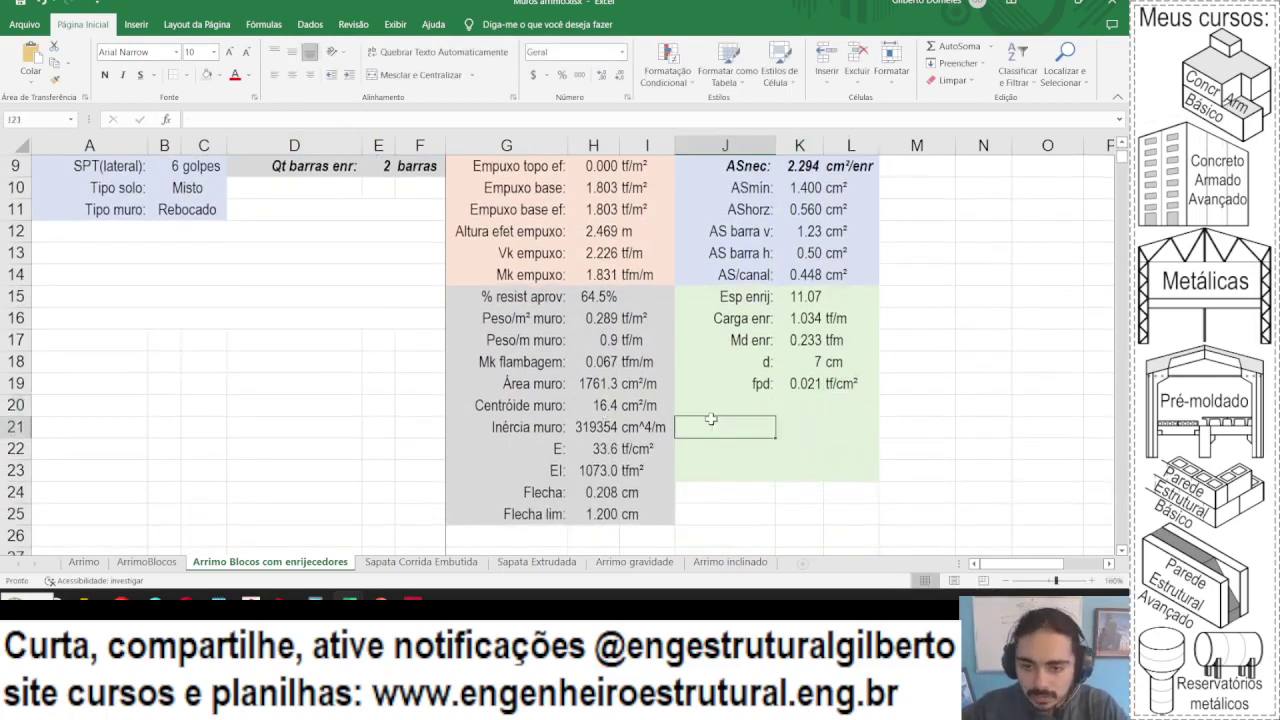
scroll(774, 365, "up", 2)
left_click(763, 239)
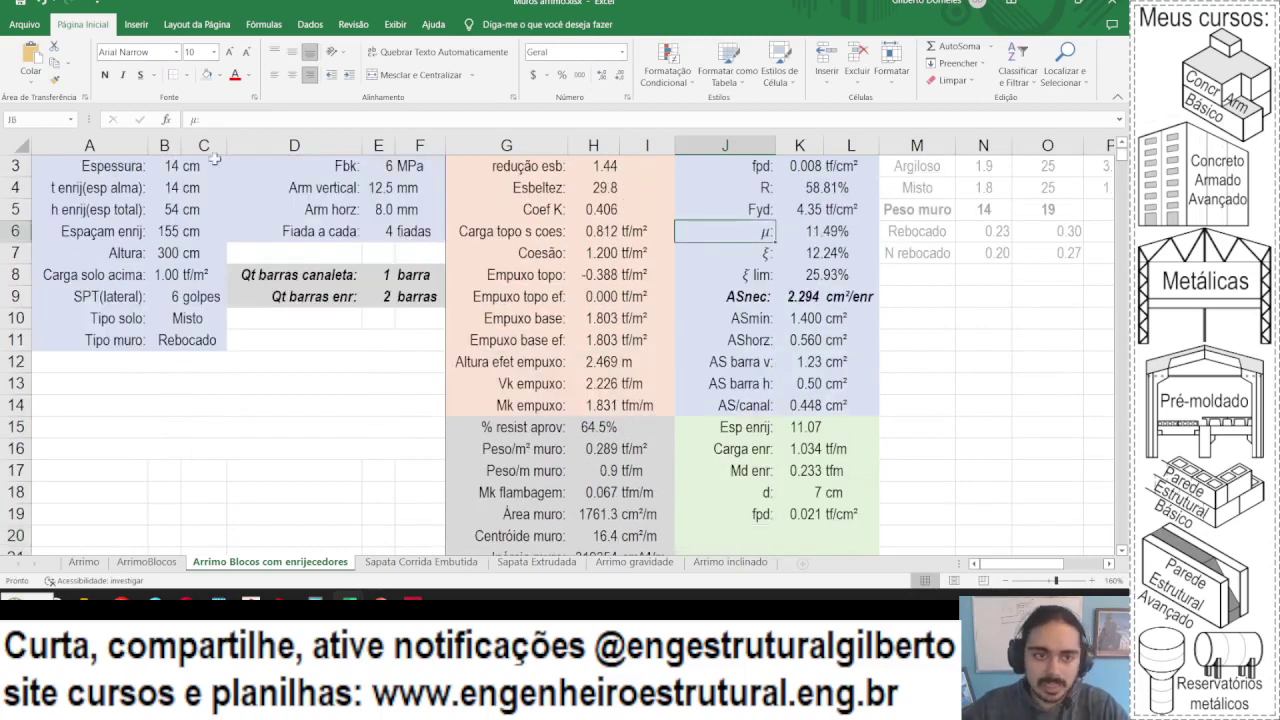
scroll(520, 360, "down", 3)
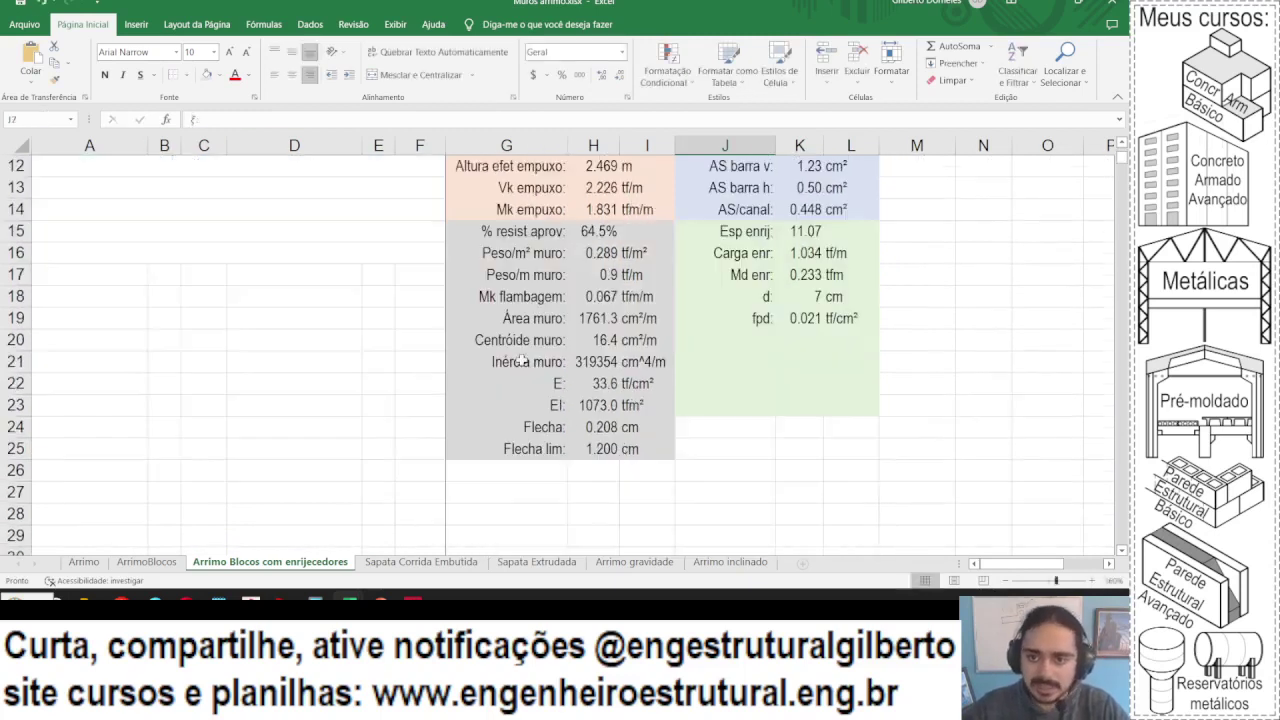
left_click(746, 338)
type("μ:")
key("Tab")
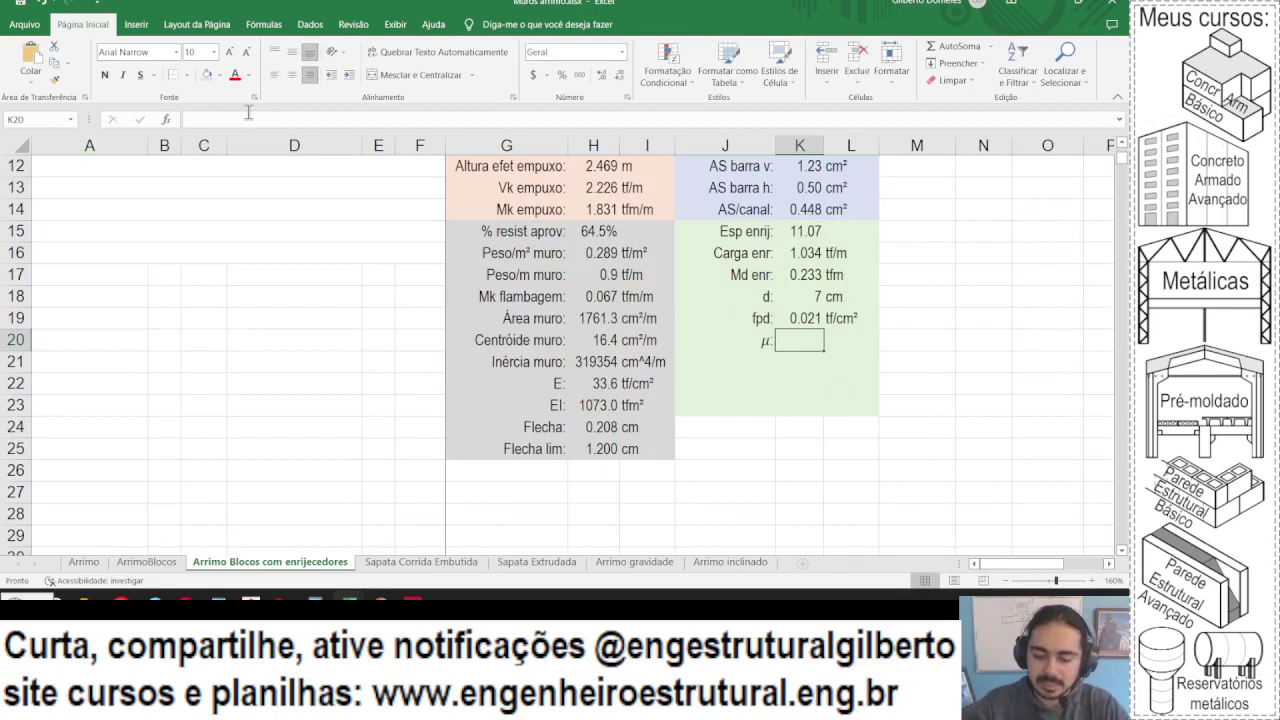
- Calculate μ in K20 with the formula =K17/K18^2/K19
type("=")
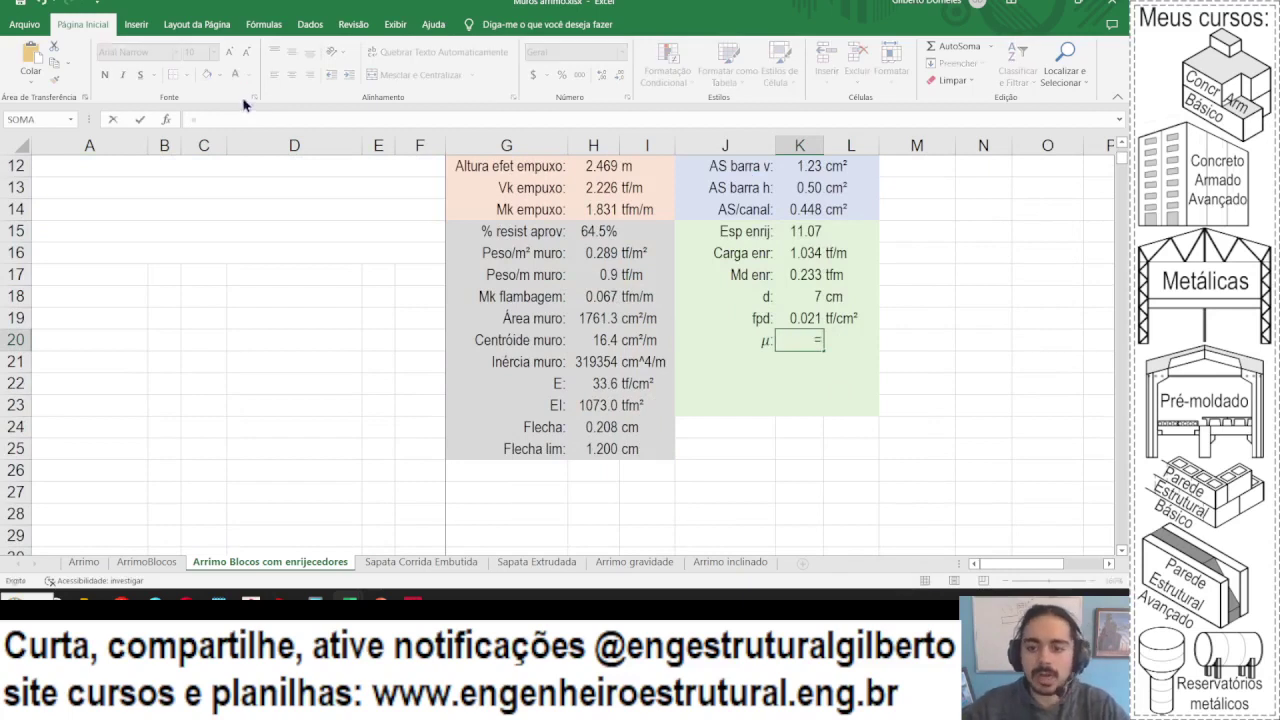
left_click(803, 274)
type("/")
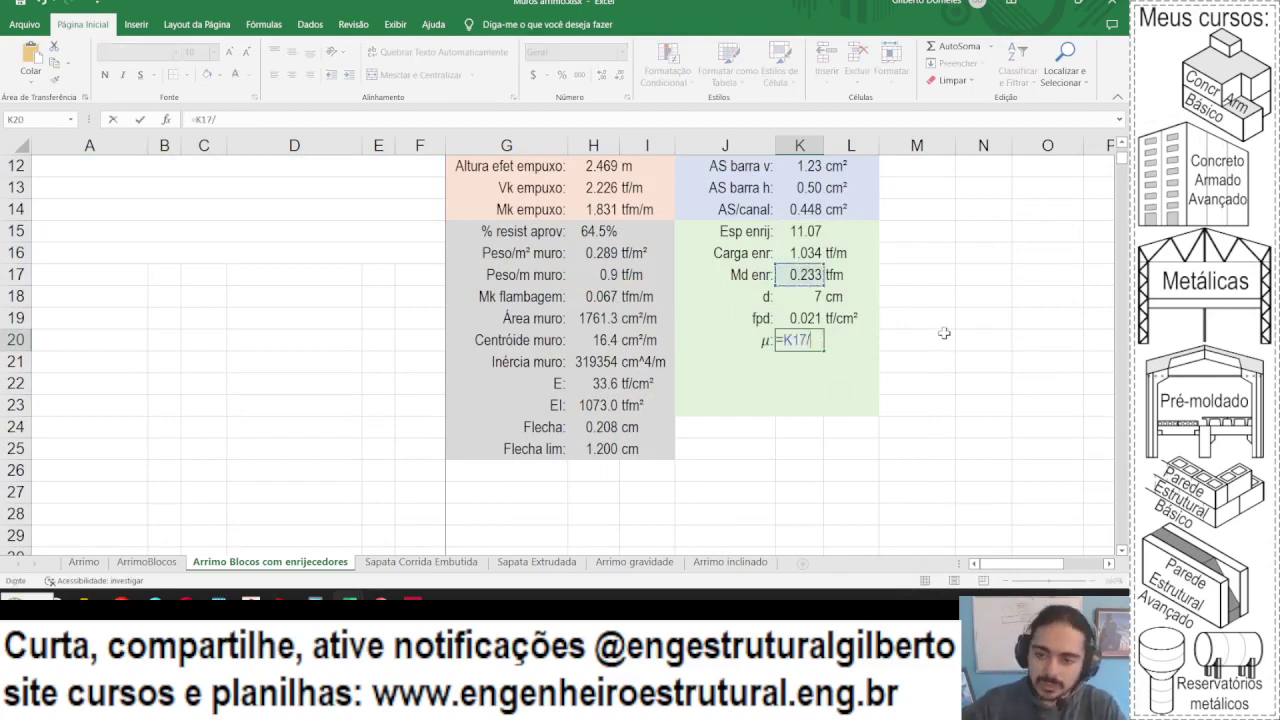
left_click(818, 296)
type("^2")
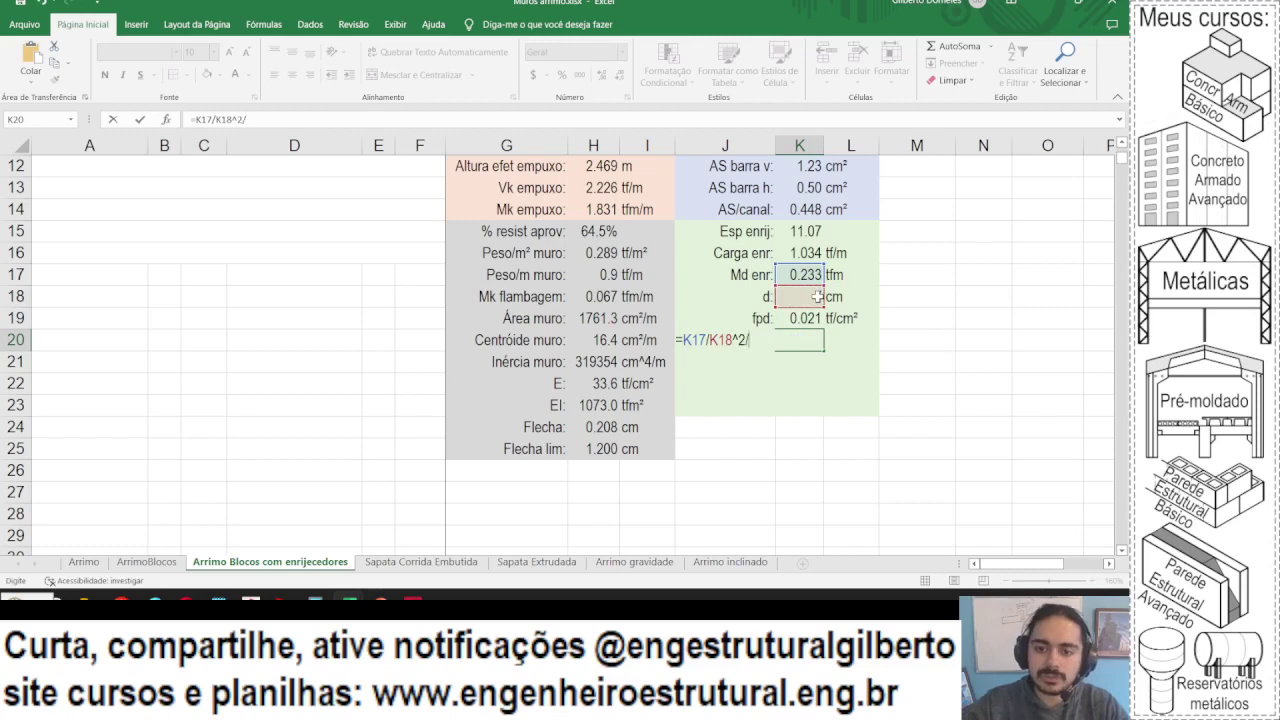
type("/")
left_click(808, 318)
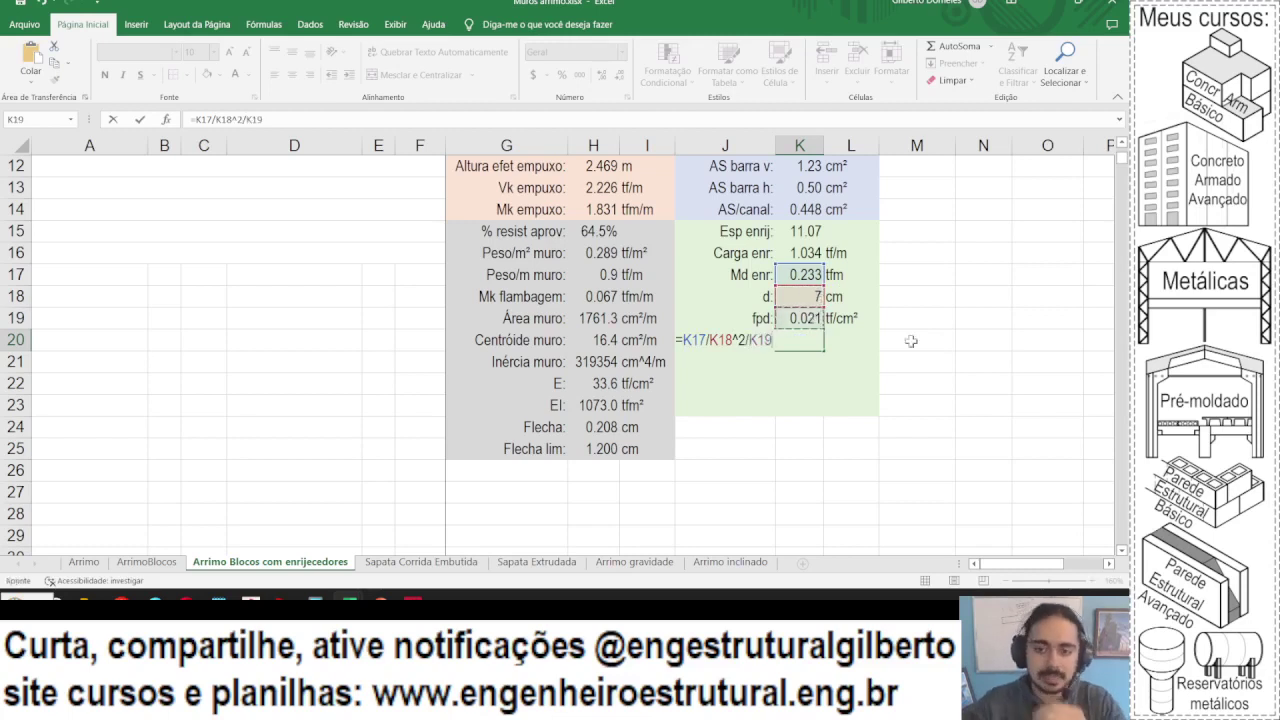
key("Return")
- Add the 1.4 safety factor to the K17 moment formula, making it =K16*(B6/100)^2/8*0.75*1.4
left_click(816, 268)
left_click(408, 118)
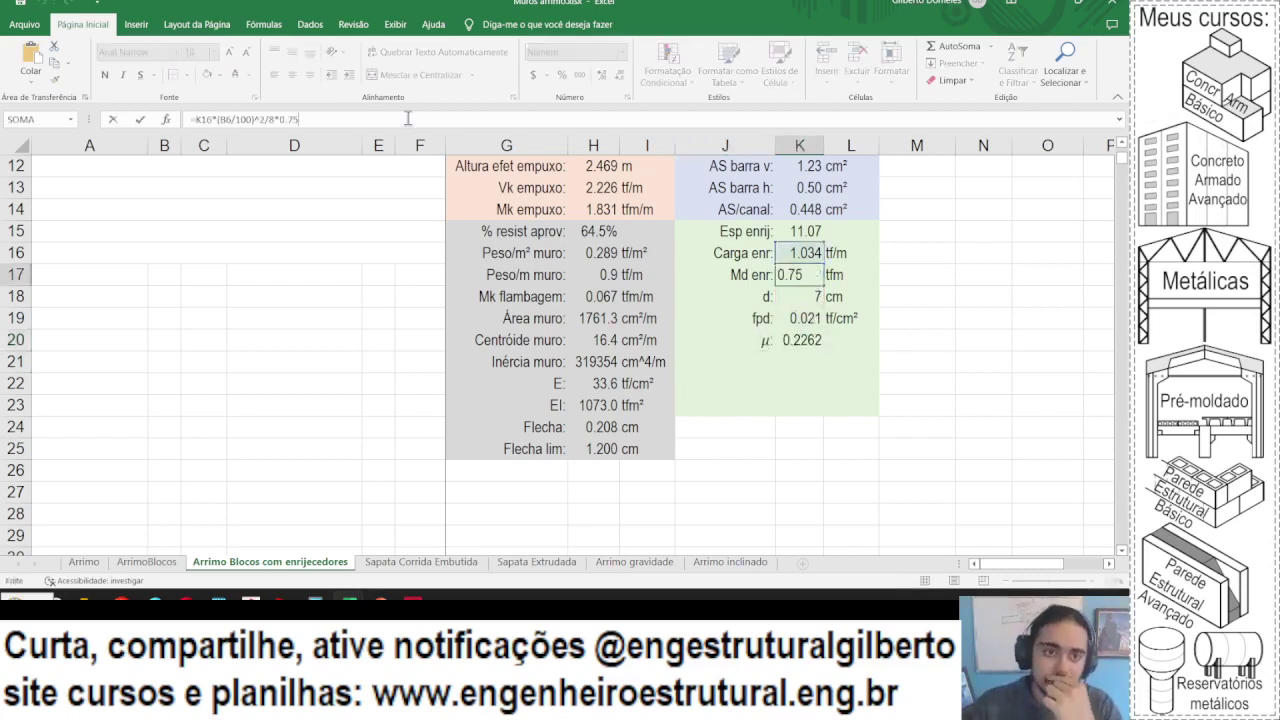
type("*1.4")
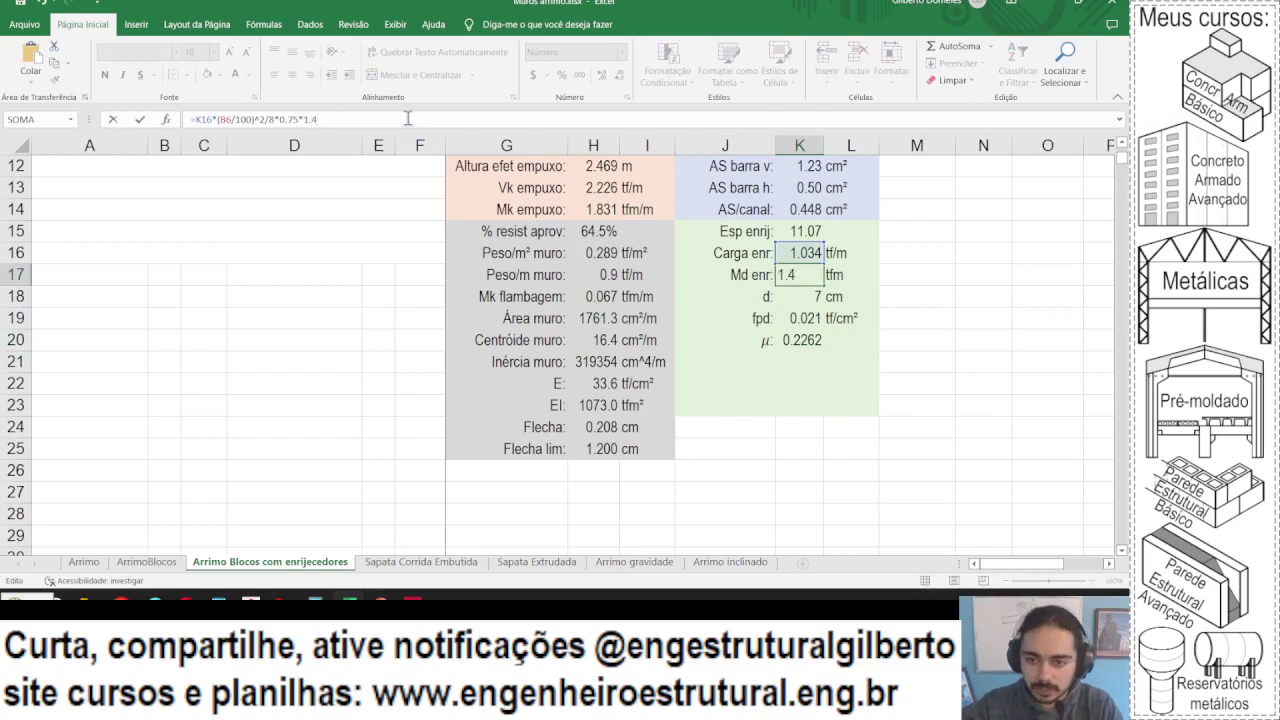
key("Return")
- Show the μ value in K20 with three decimals
key("Down")
key("Down")
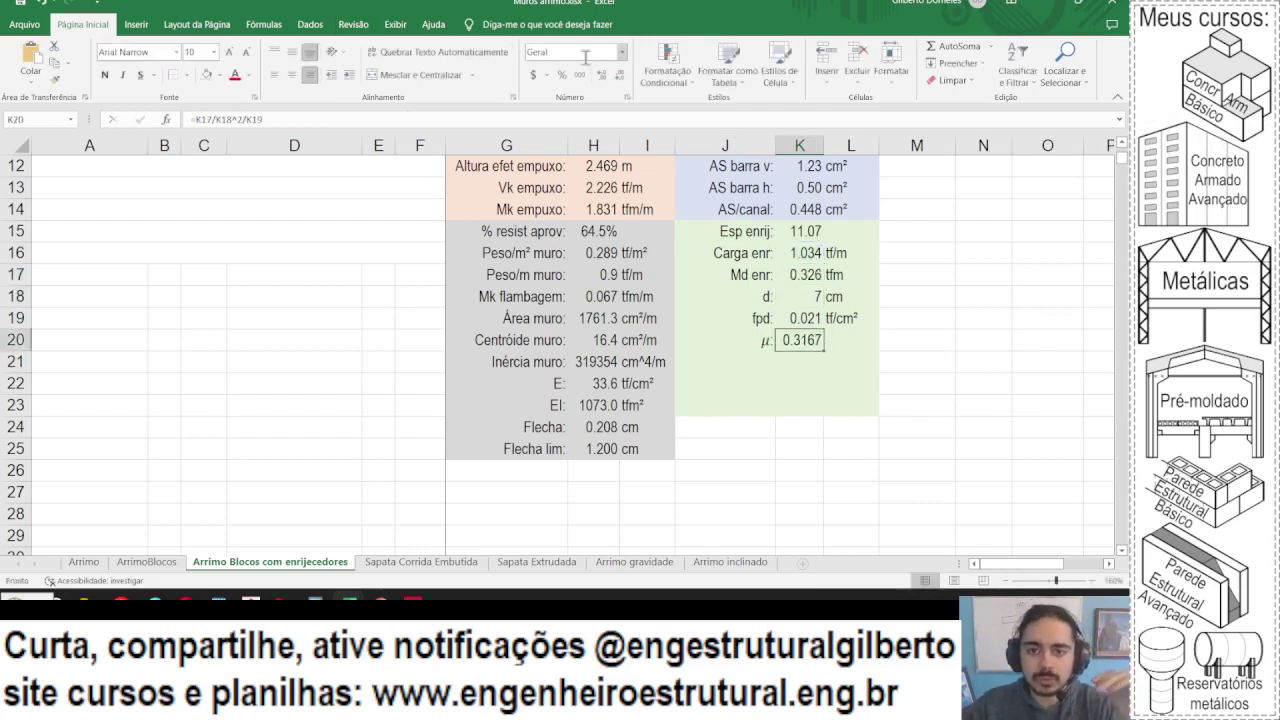
left_click(627, 75)
left_click(853, 341)
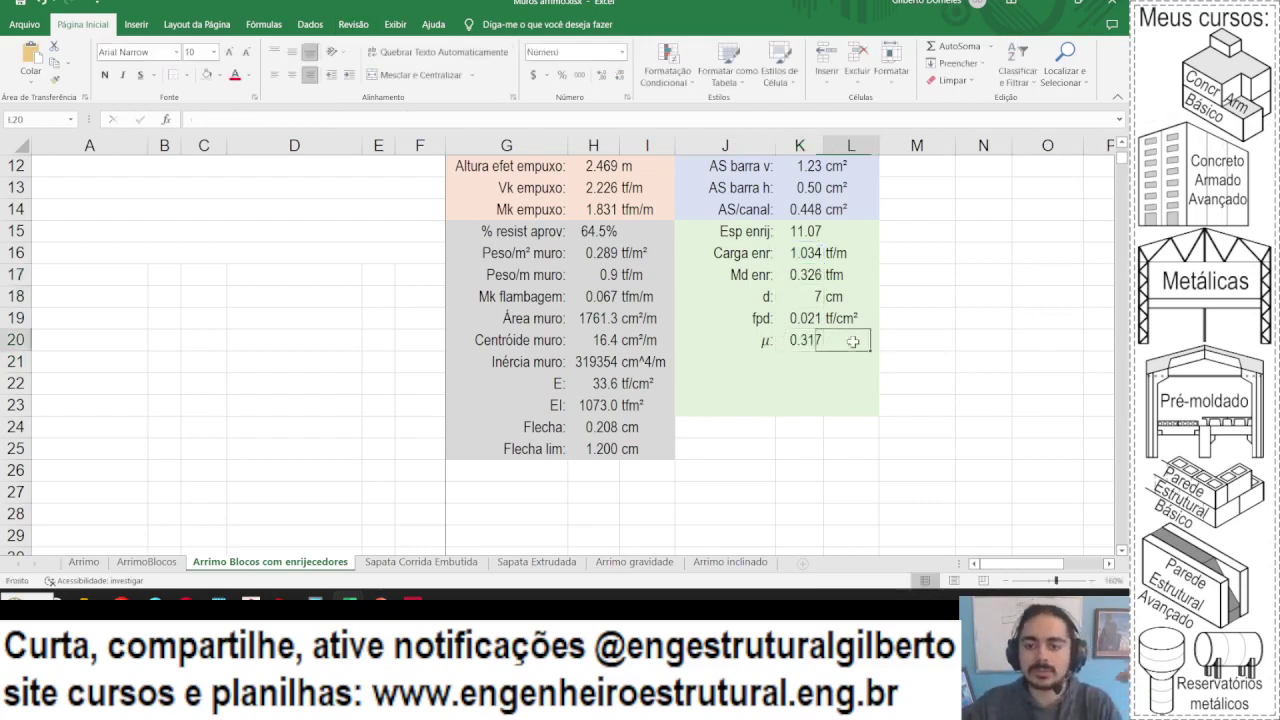
- Add the label "ξ:" in J21, matching the ξ label in J7
left_click(750, 365)
scroll(745, 280, "up", 3)
left_click(755, 256)
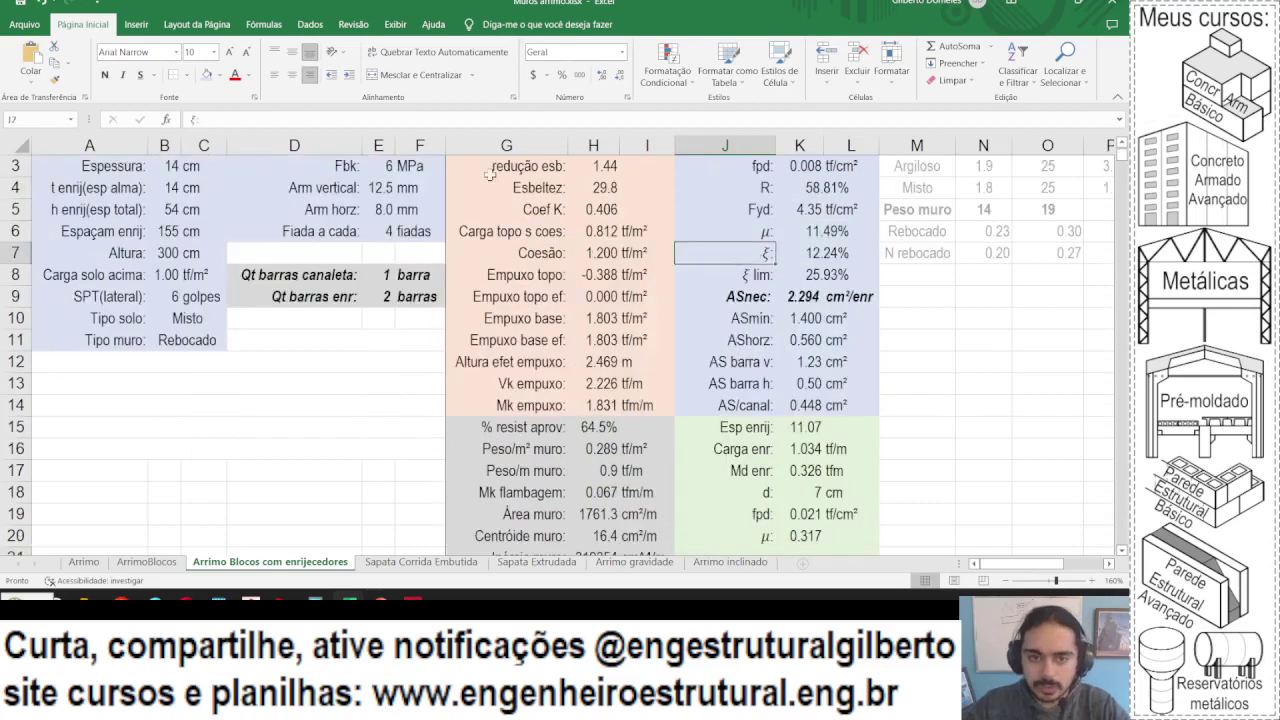
key("Down")
scroll(576, 415, "down", 3)
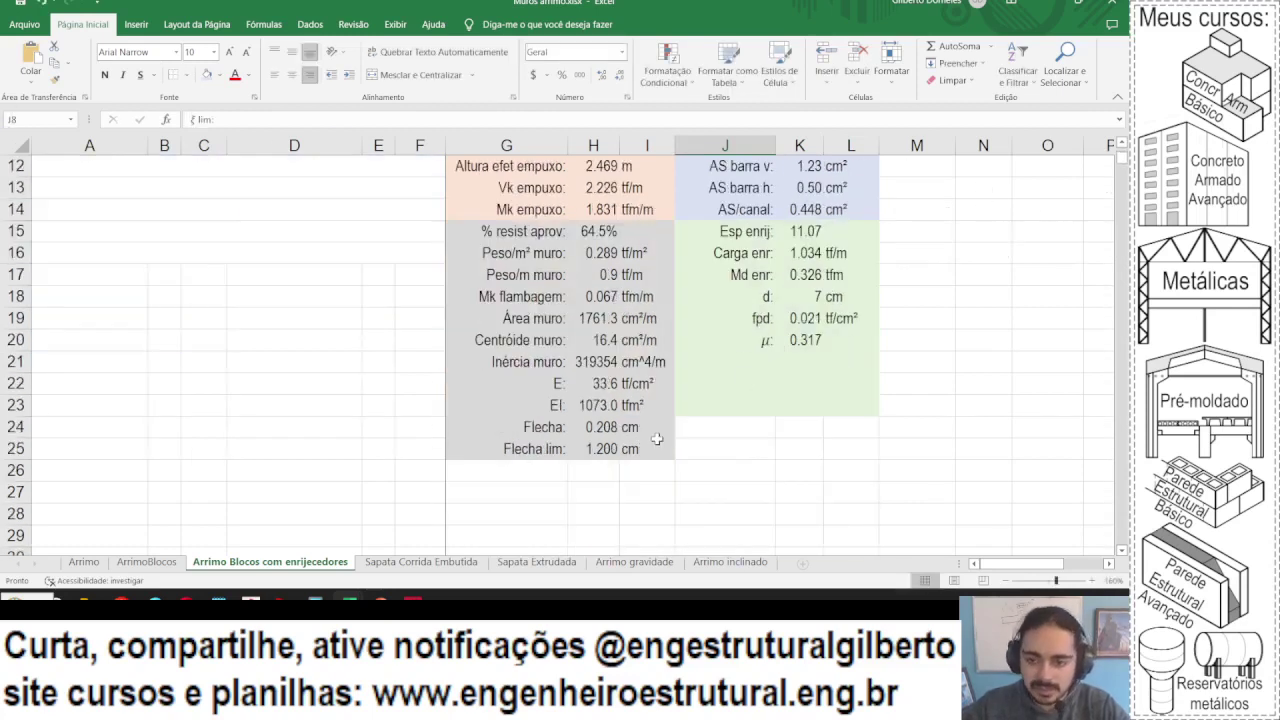
left_click(748, 367)
left_click(209, 114)
key("ctrl+v")
key("Tab")
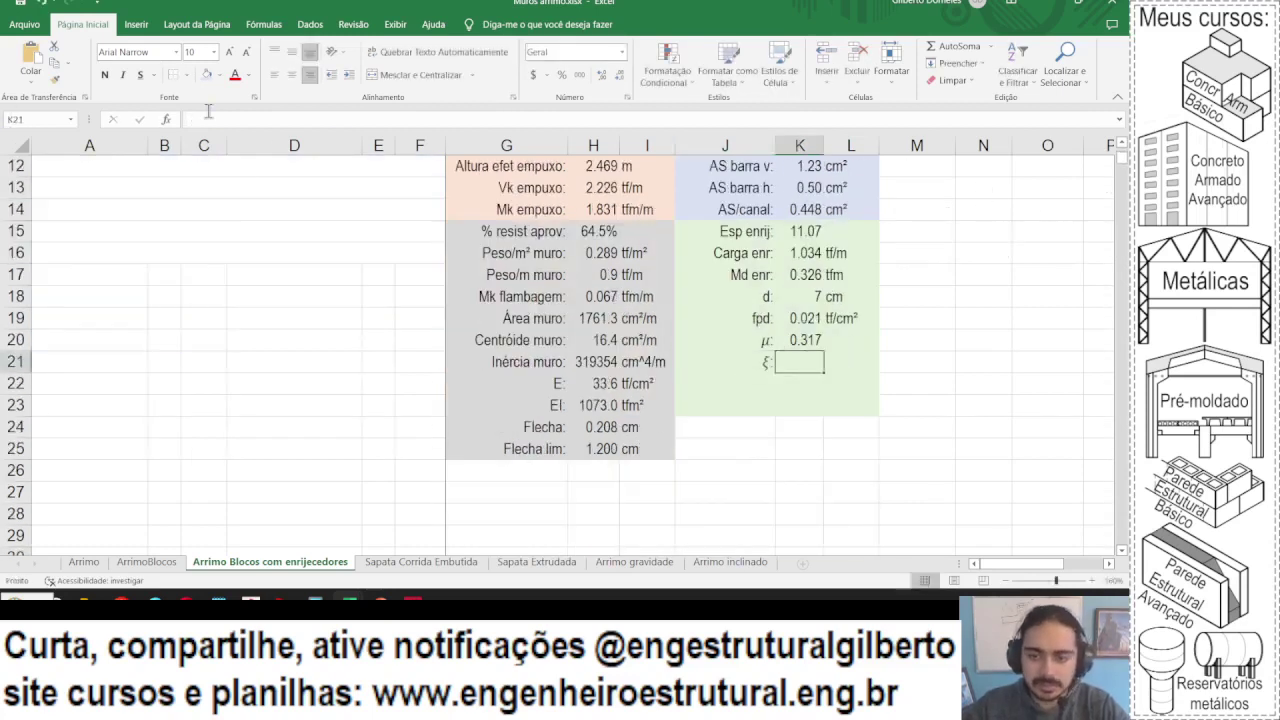
- Copy the ξ formula from K7 into K21 and point it at the new μ cell, making it =1-(1-2*K20)^0.5
scroll(650, 285, "up", 4)
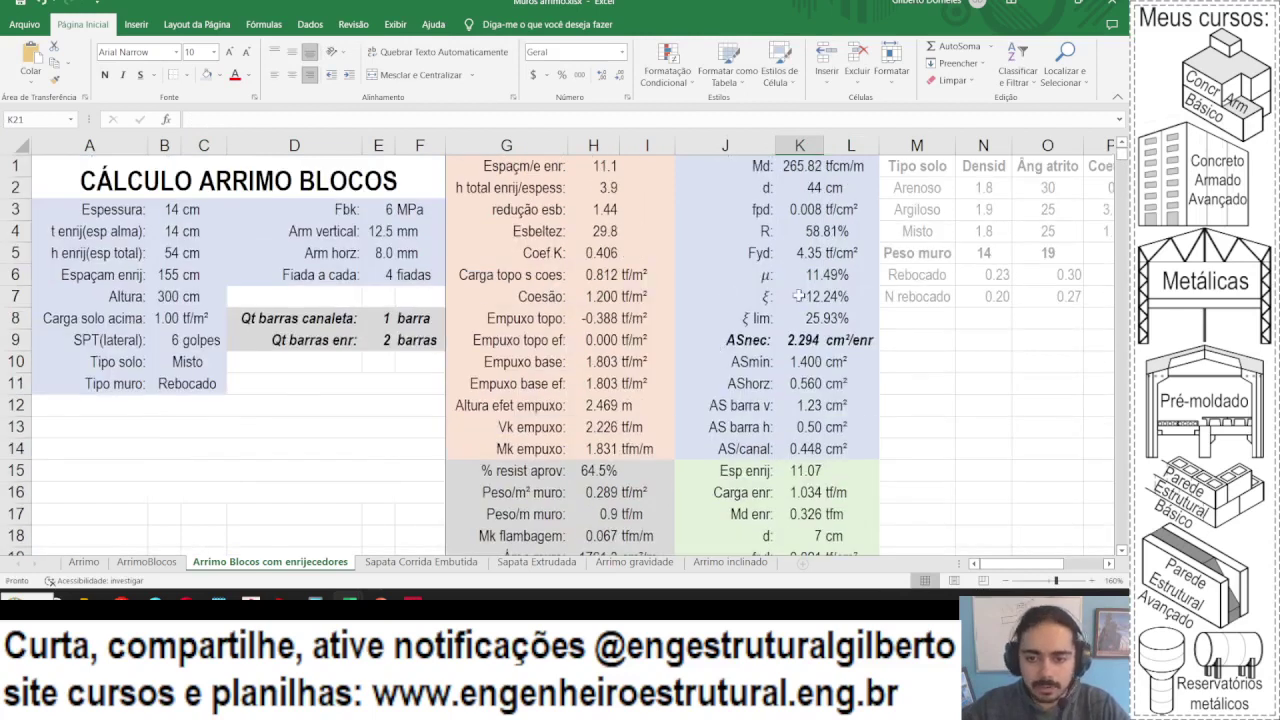
left_click(800, 296)
left_click_drag(361, 127, 3, 126)
key("ctrl+c")
key("Tab")
scroll(768, 325, "down", 3)
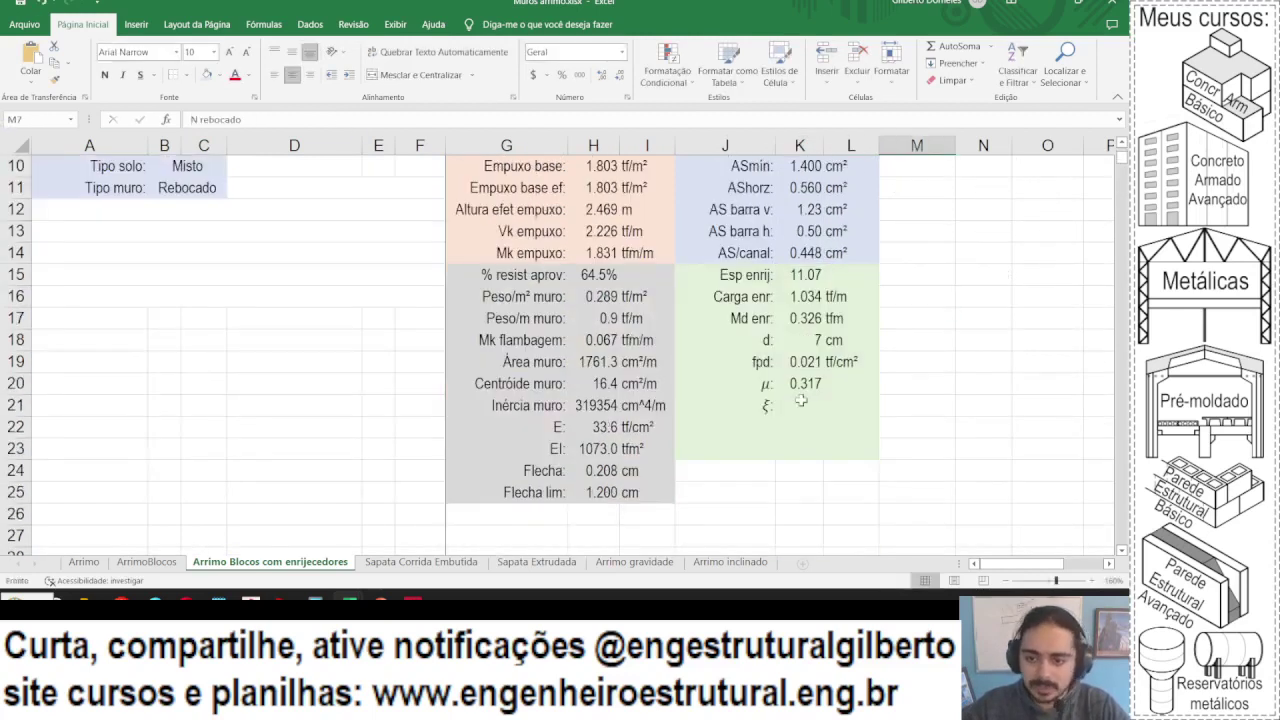
left_click(800, 403)
key("F2")
key("ctrl+v")
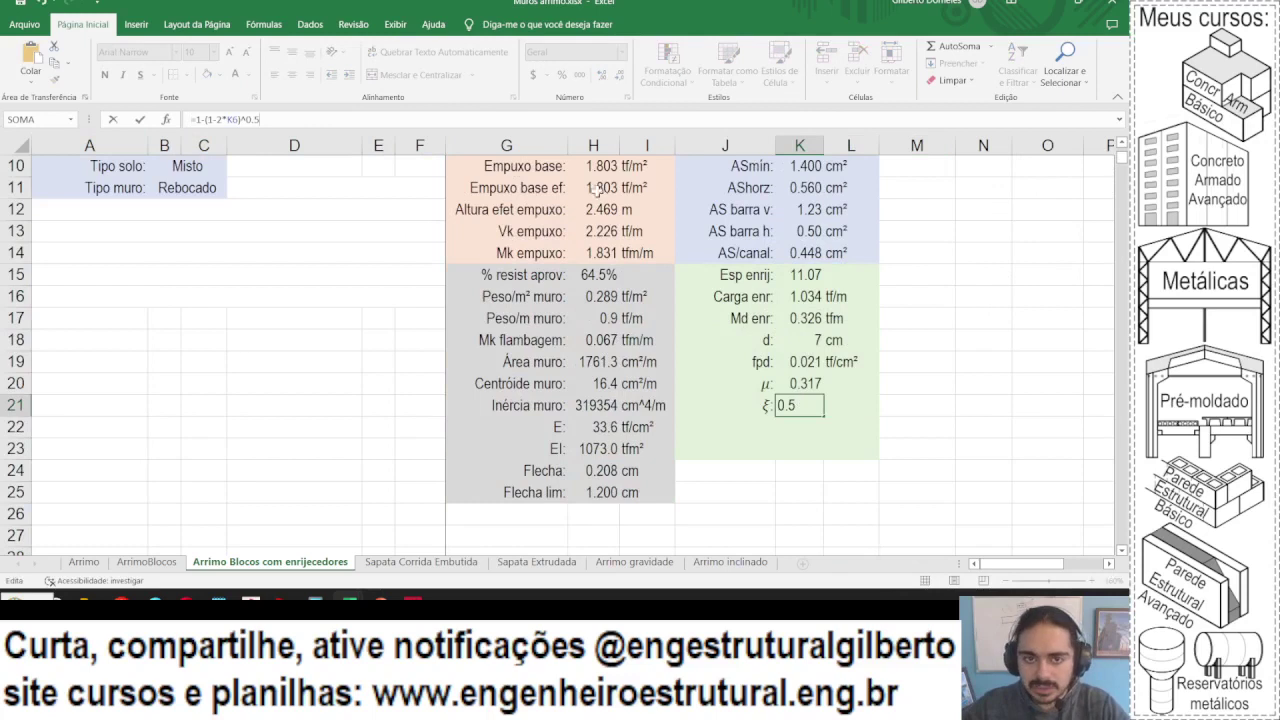
scroll(745, 262, "up", 1)
scroll(745, 262, "up", 1)
left_click_drag(800, 200, 806, 516)
key("Return")
- Merge and center K20:L20 and show the μ value as a percentage with two decimals
scroll(802, 484, "down", 1)
left_click_drag(808, 427, 866, 425)
left_click(420, 74)
left_click(562, 74)
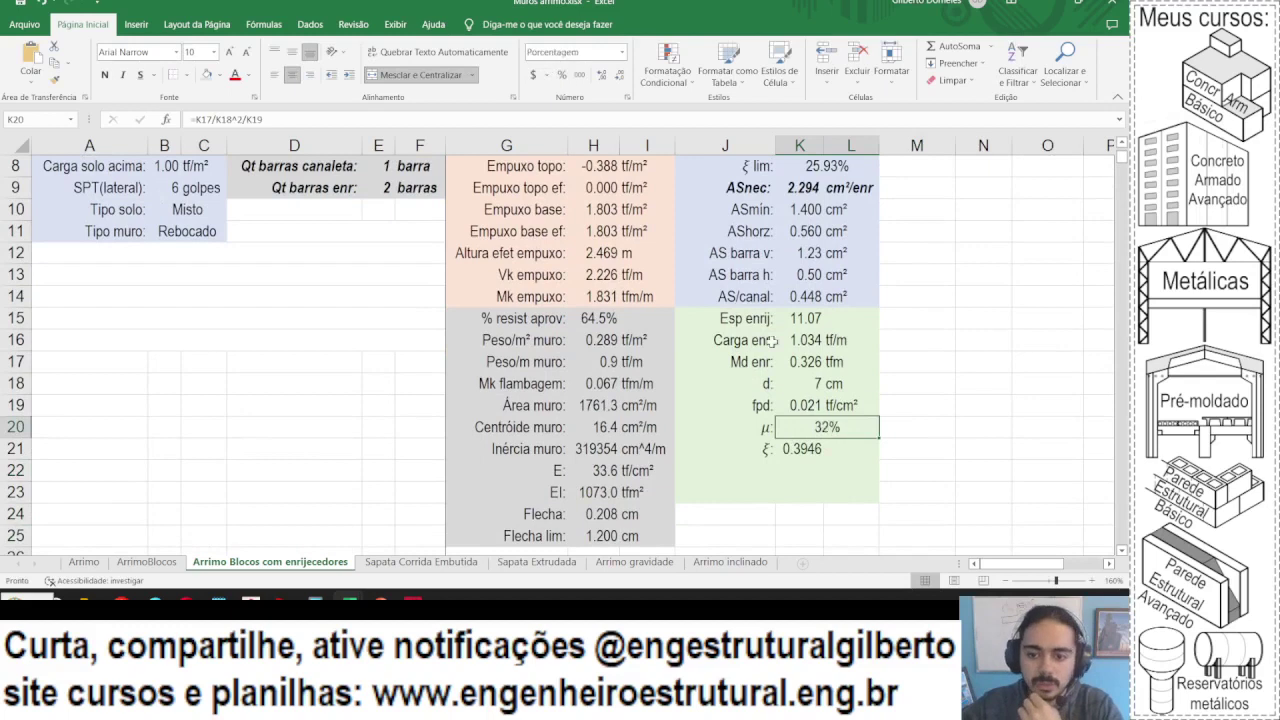
scroll(806, 390, "down", 1)
left_click(598, 74)
left_click(598, 74)
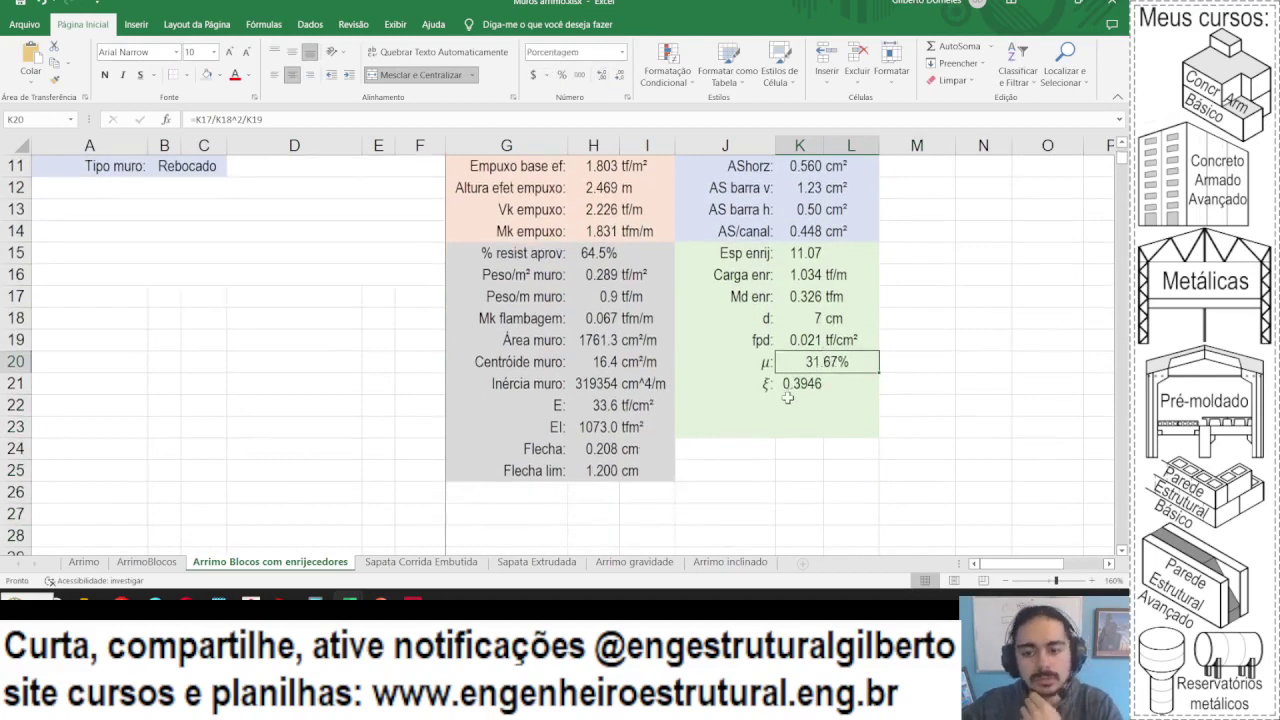
- Merge and center K21:L21 and show the ξ value as a percentage with two decimals
left_click_drag(788, 388, 832, 387)
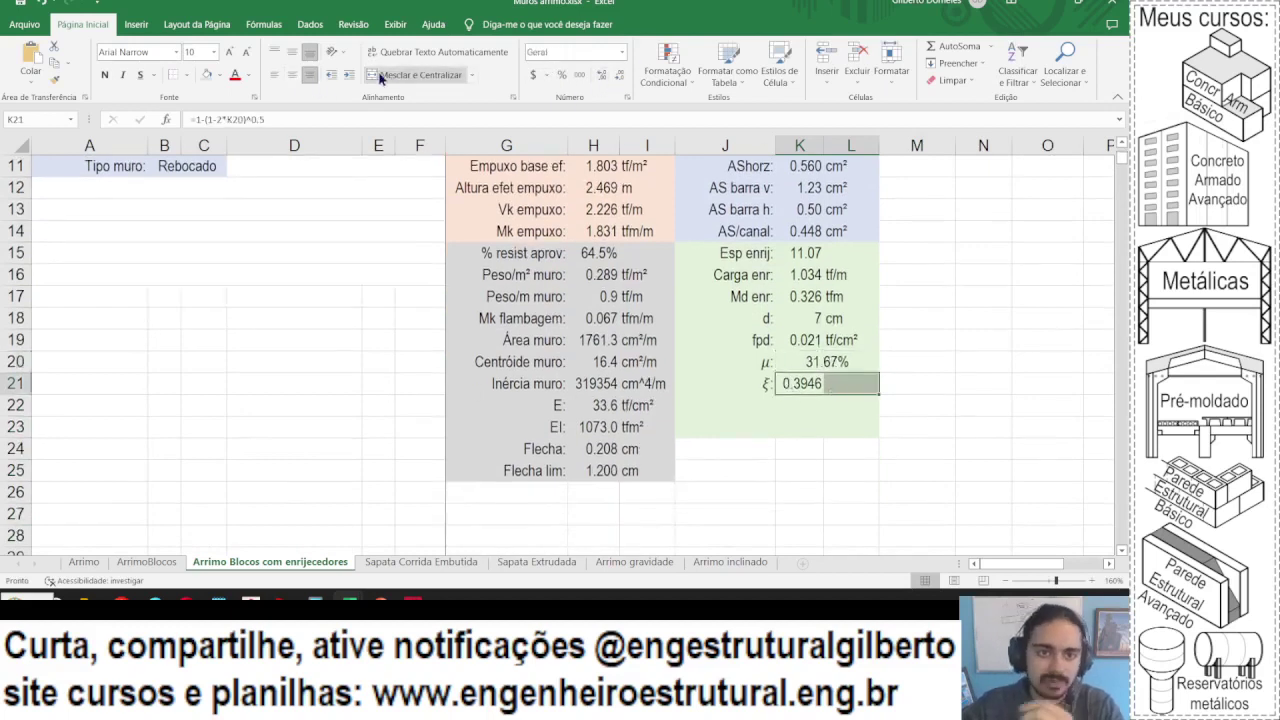
left_click(410, 75)
left_click(570, 77)
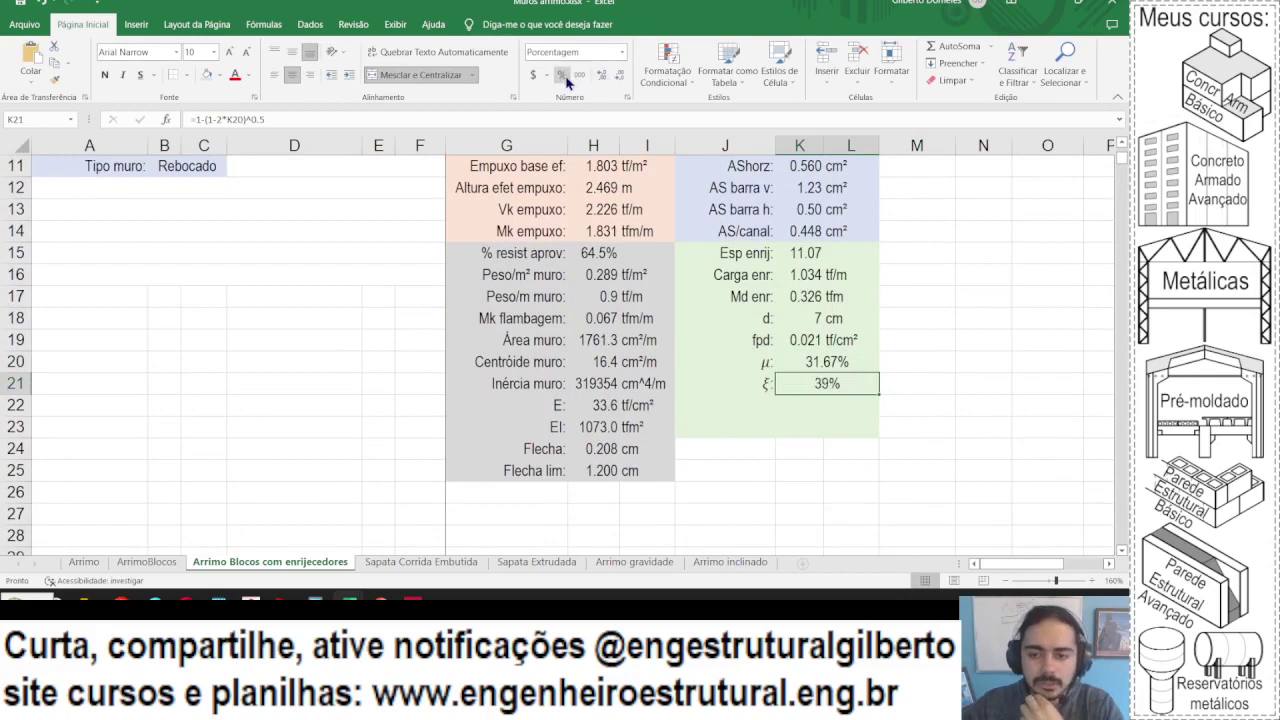
left_click(601, 76)
left_click(601, 76)
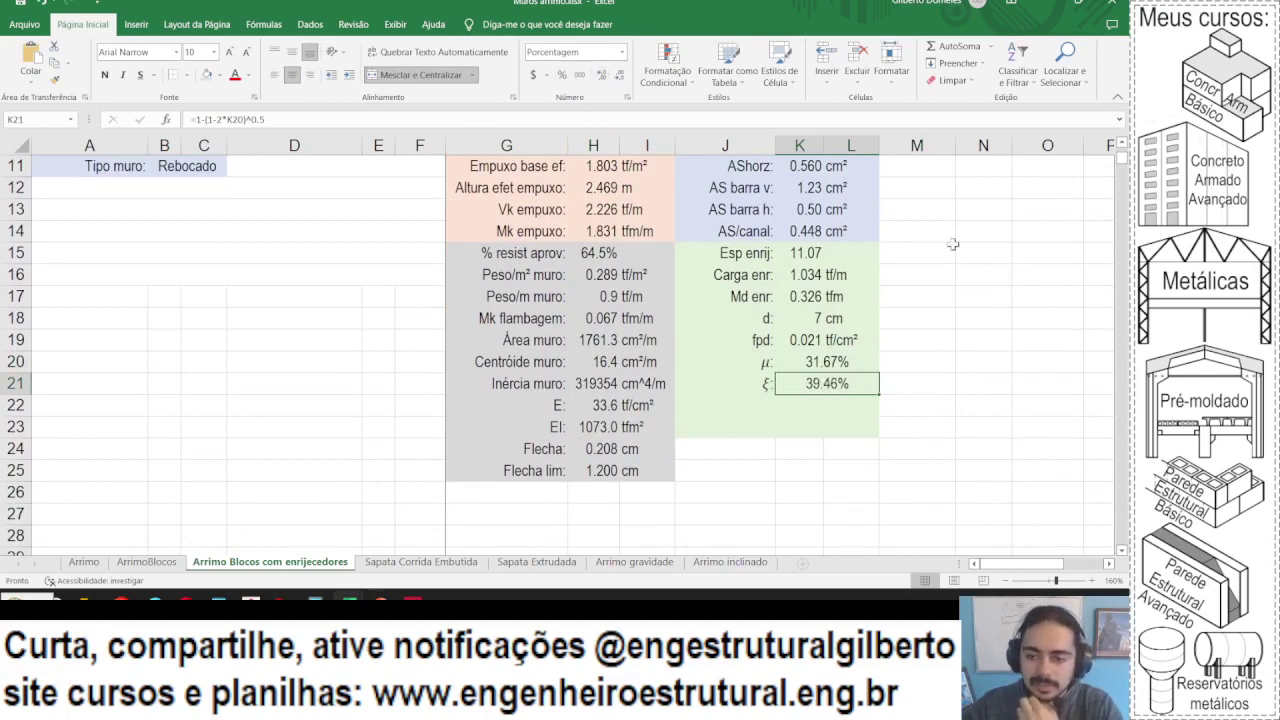
- Add the right-aligned label "AS nec:" in J22
left_click(740, 402)
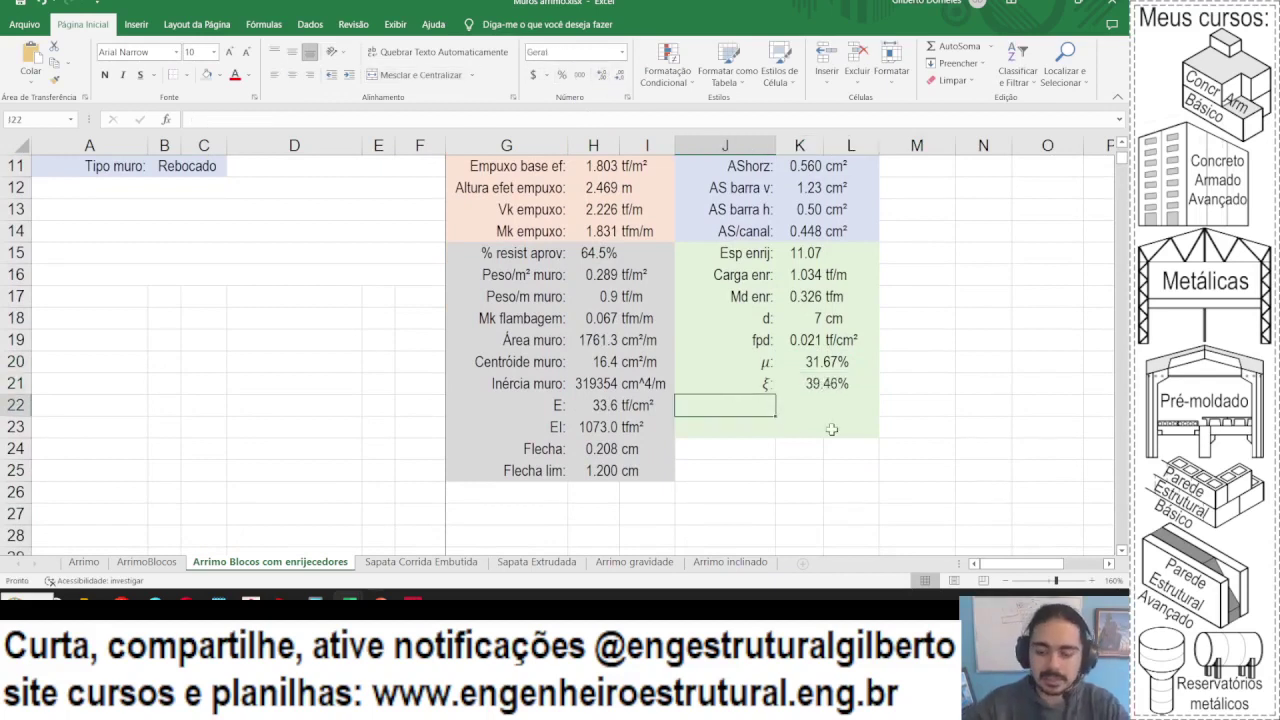
type("AS nec:")
key("Return")
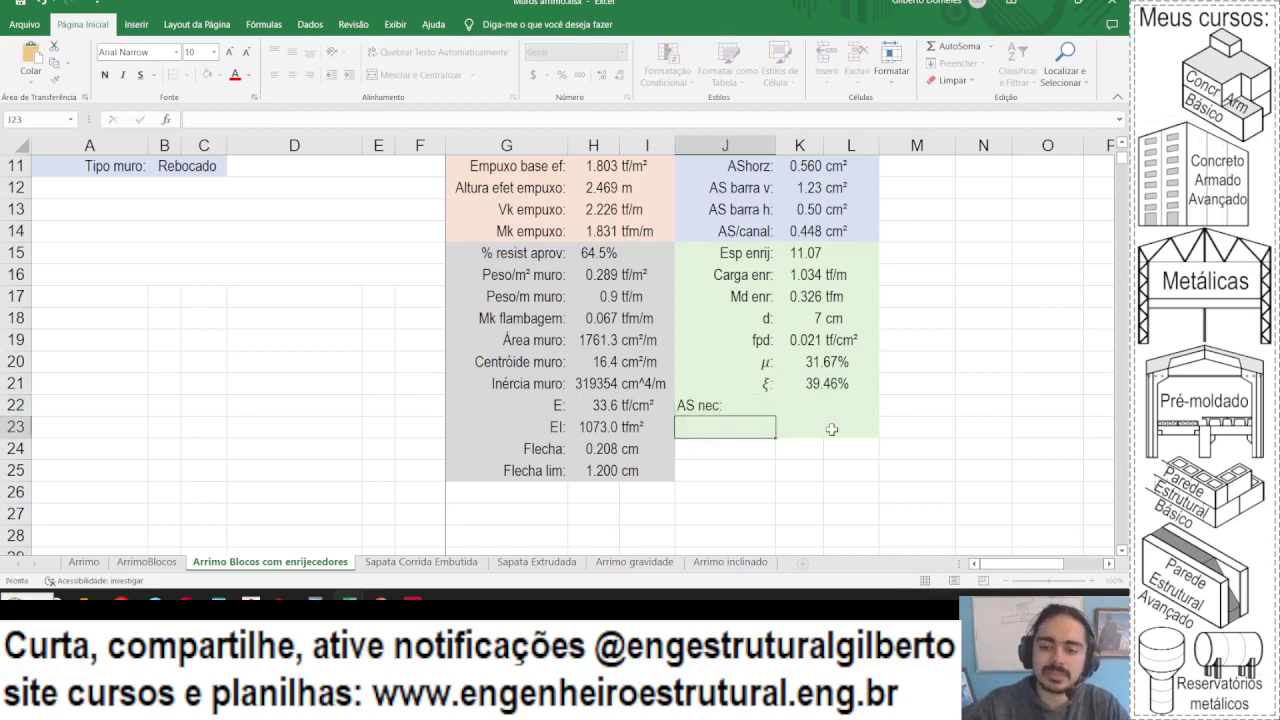
left_click(715, 405)
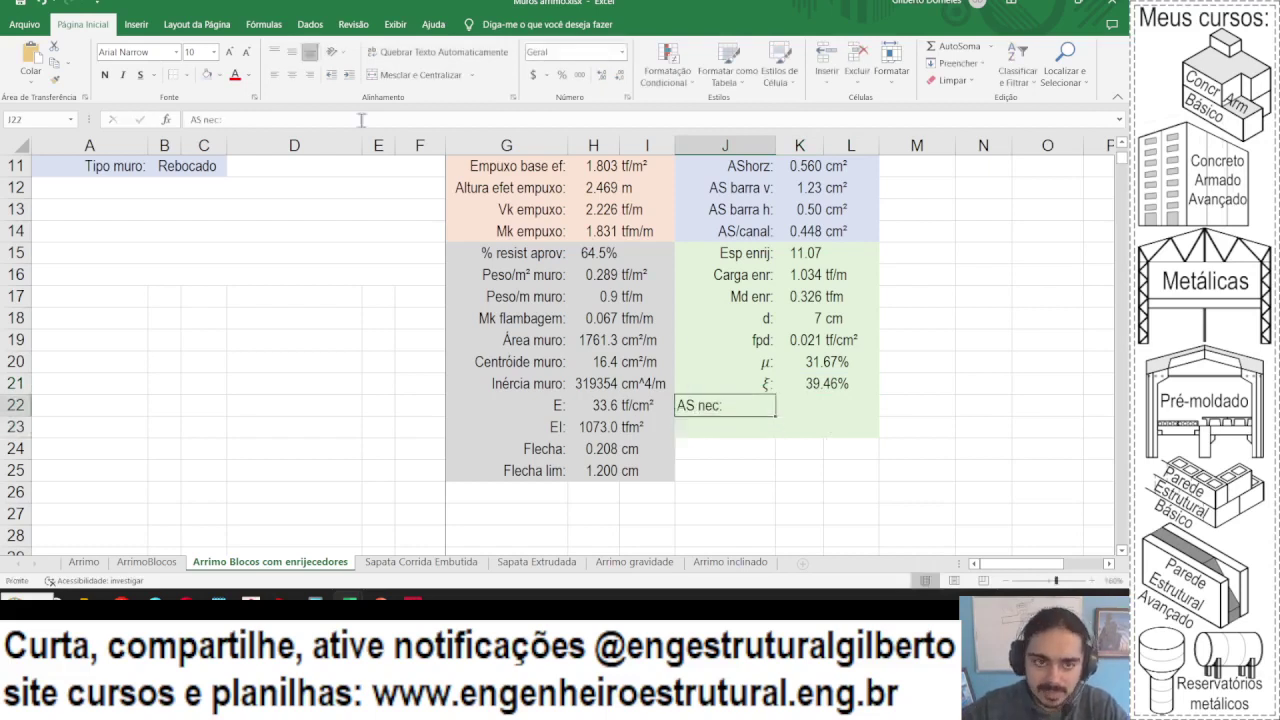
left_click(309, 74)
- Calculate the required steel area in K22 with the formula =K21*100*K18*K19/5*1.15
left_click(800, 405)
type("=")
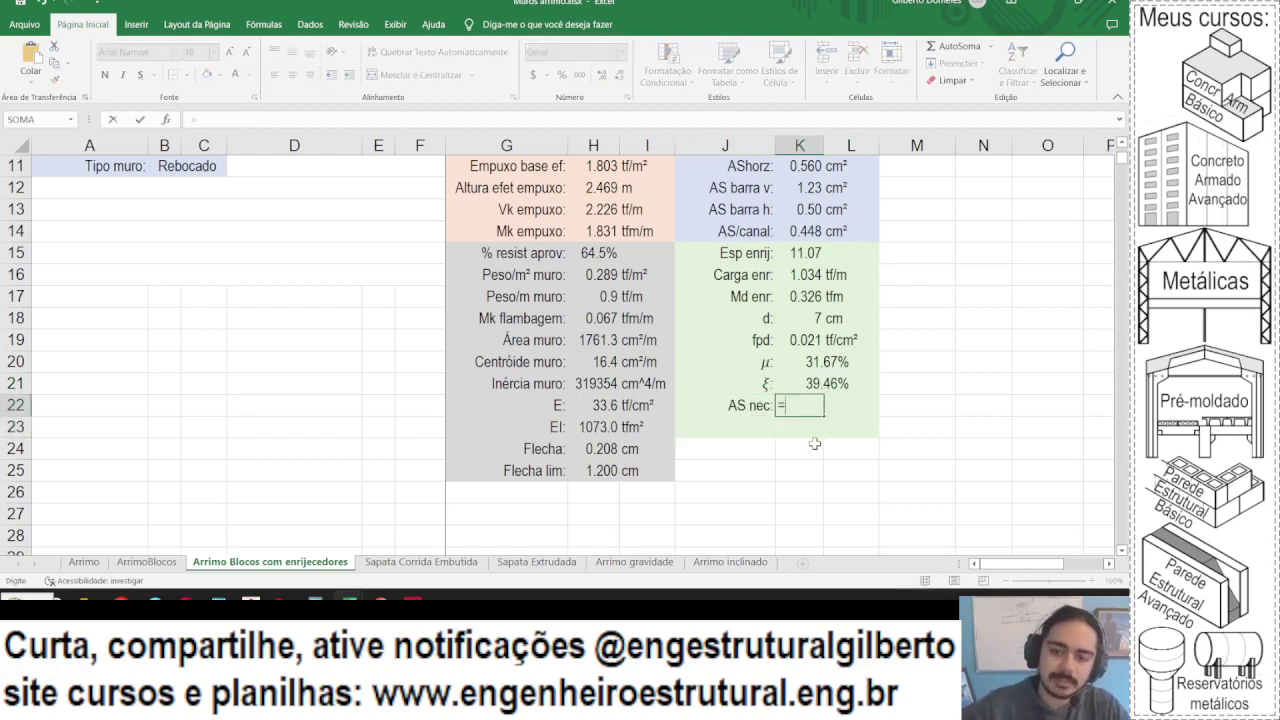
left_click(810, 386)
type("*1")
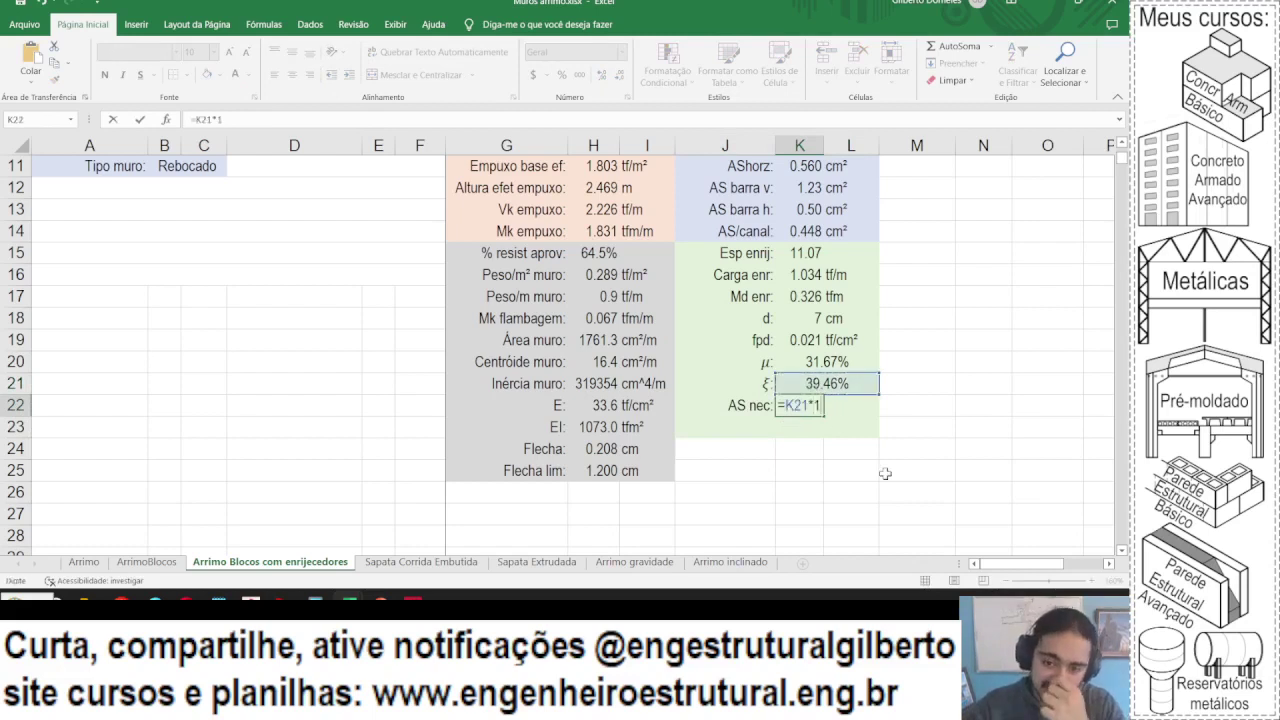
type("00*")
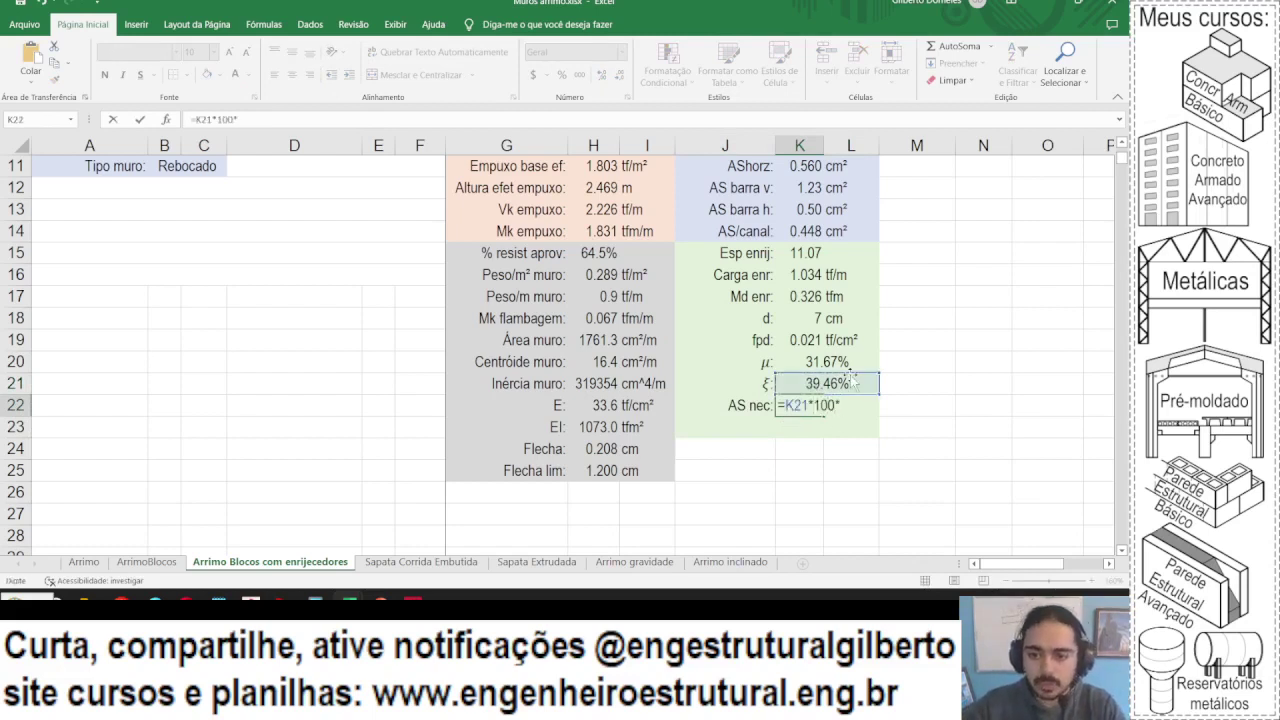
left_click(816, 322)
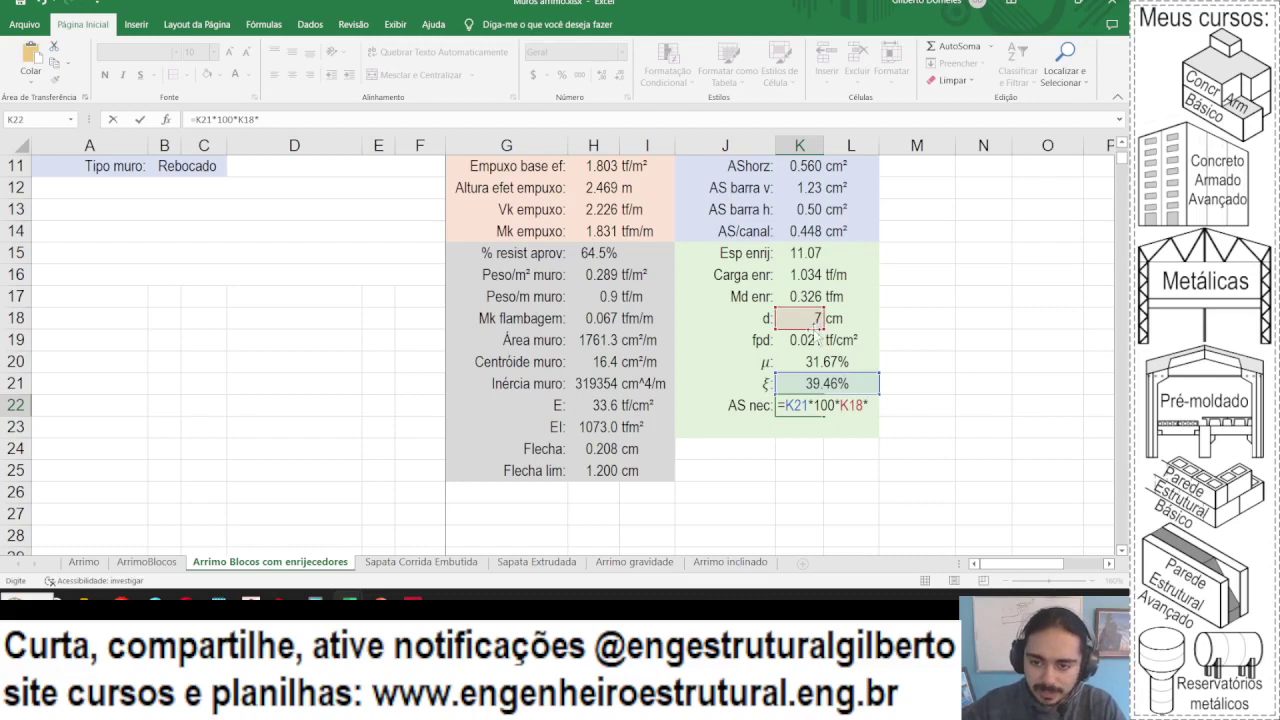
type("*")
left_click(816, 340)
scroll(571, 425, "up", 1)
scroll(571, 425, "up", 3)
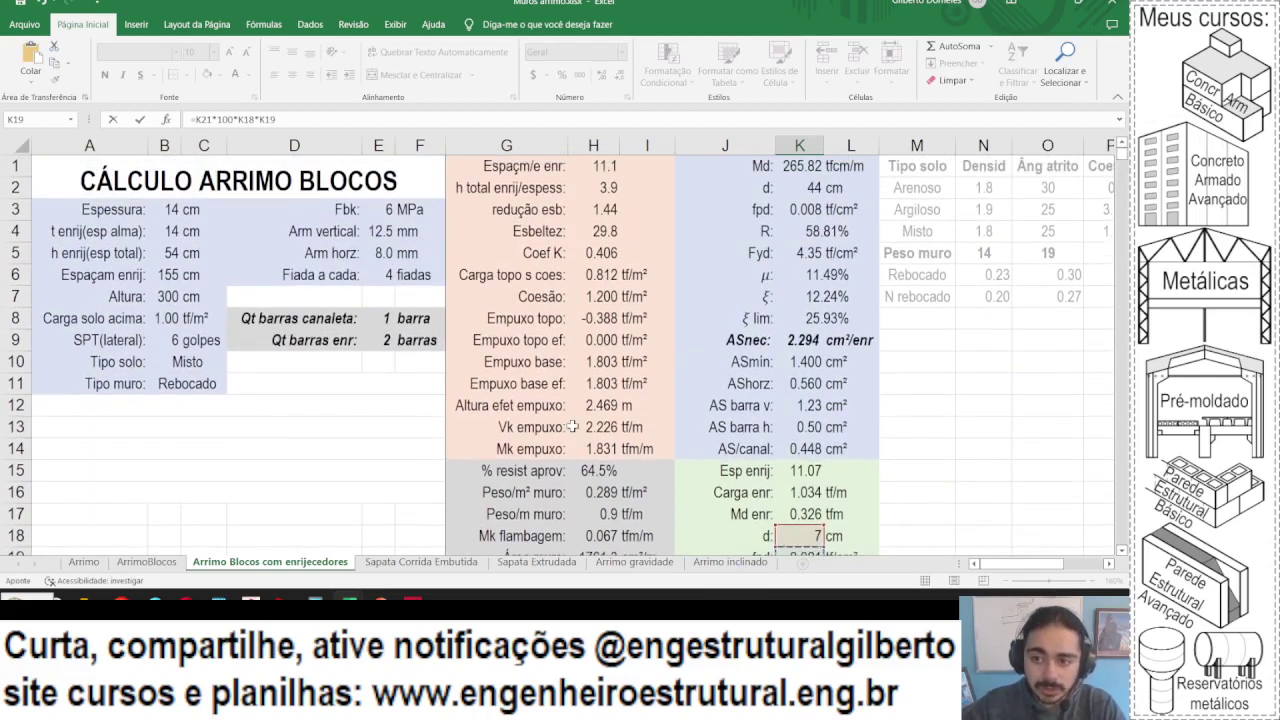
scroll(571, 425, "down", 3)
type("/5*1")
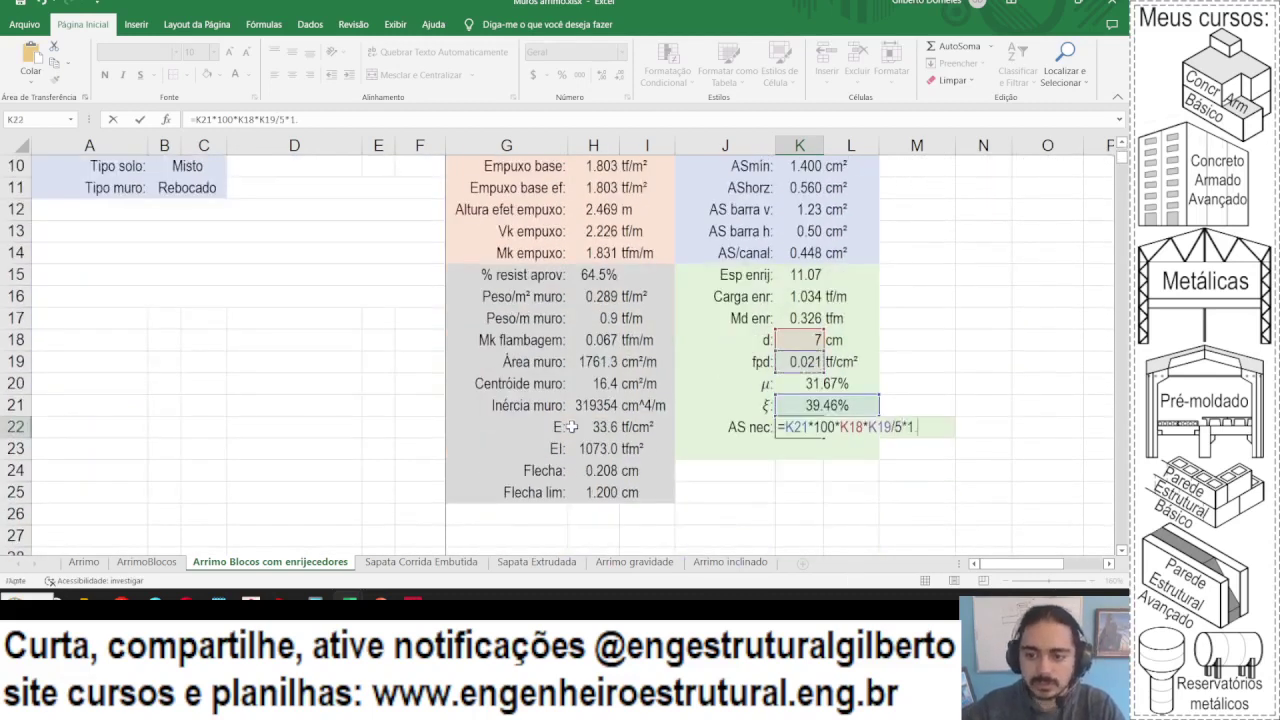
type(".15")
key("ctrl+Return")
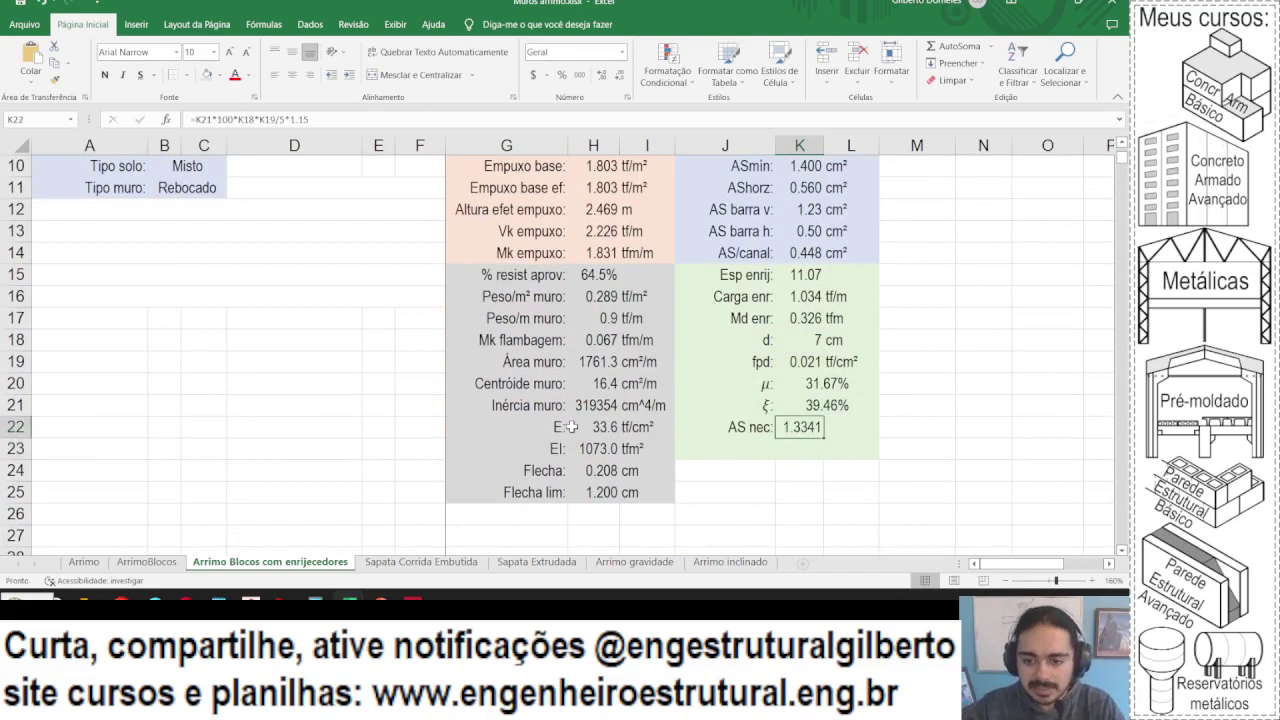
- Show the AS nec value in K22 with two decimals and add the unit cm² in L22
left_click(619, 75)
left_click(619, 75)
left_click(848, 427)
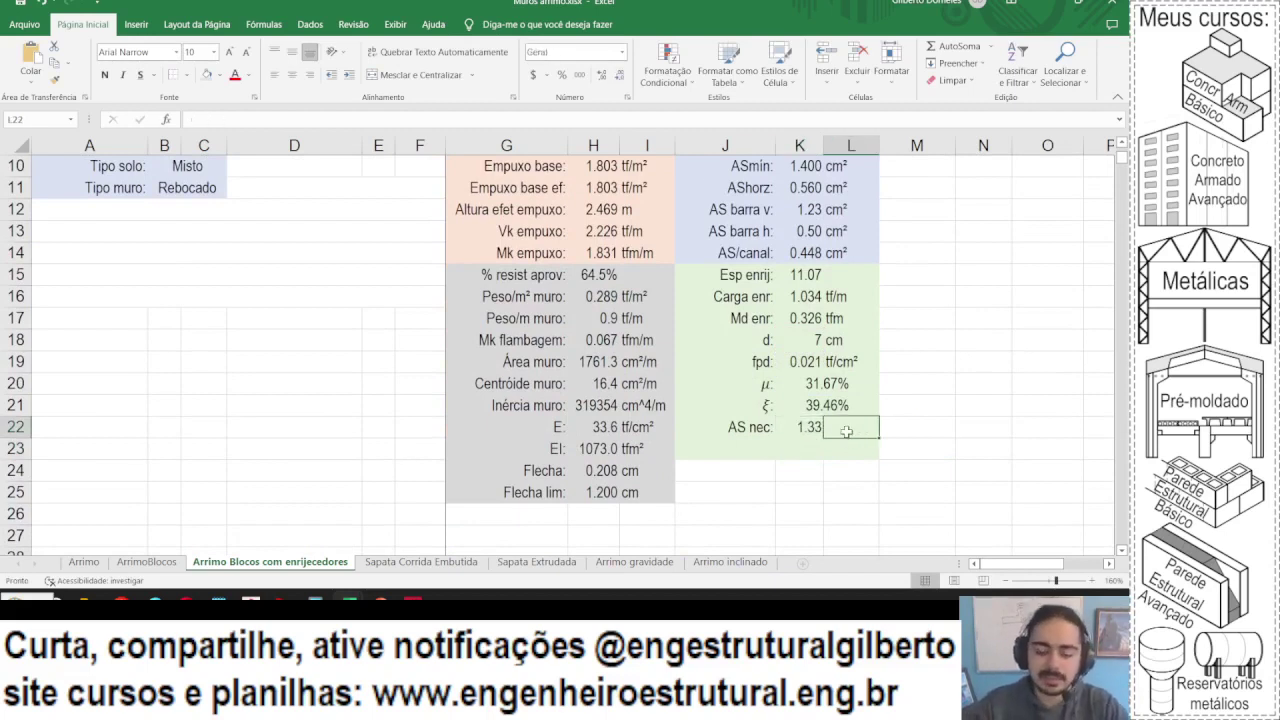
type("cm²")
key("Return")
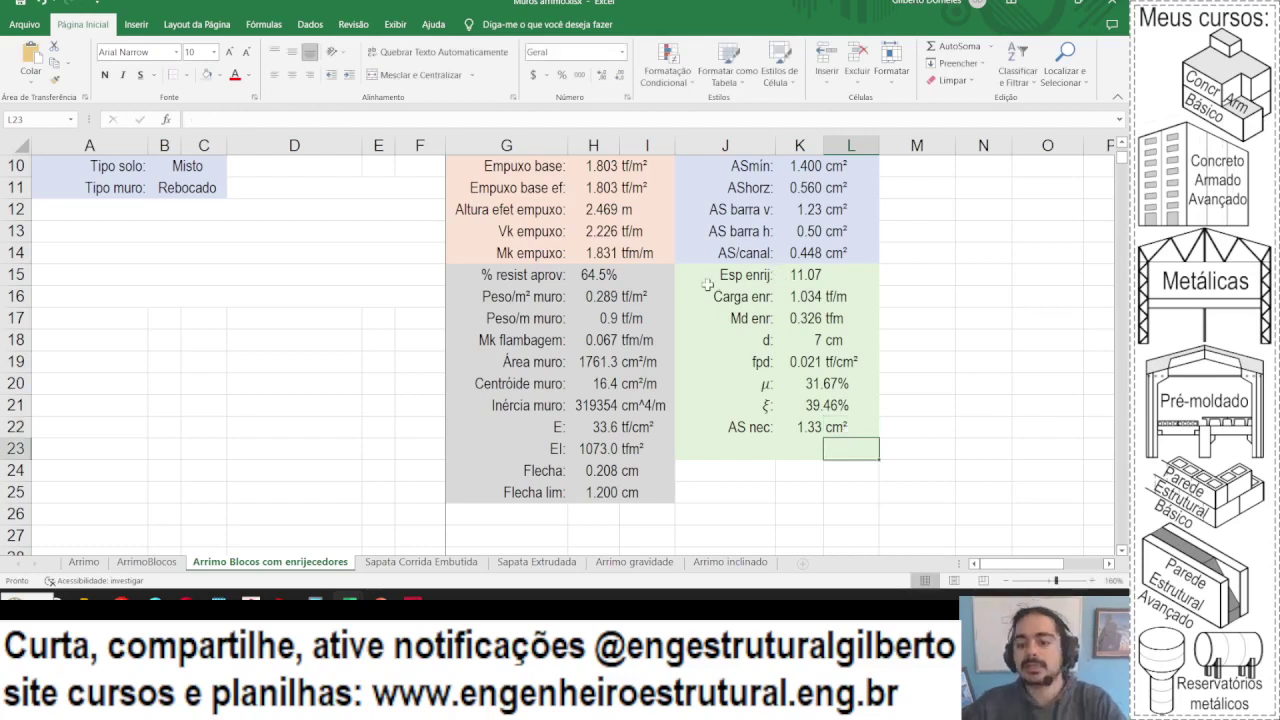
- Examine the AS/canal formula in K14 and the AShorz formula in K11
left_click(757, 254)
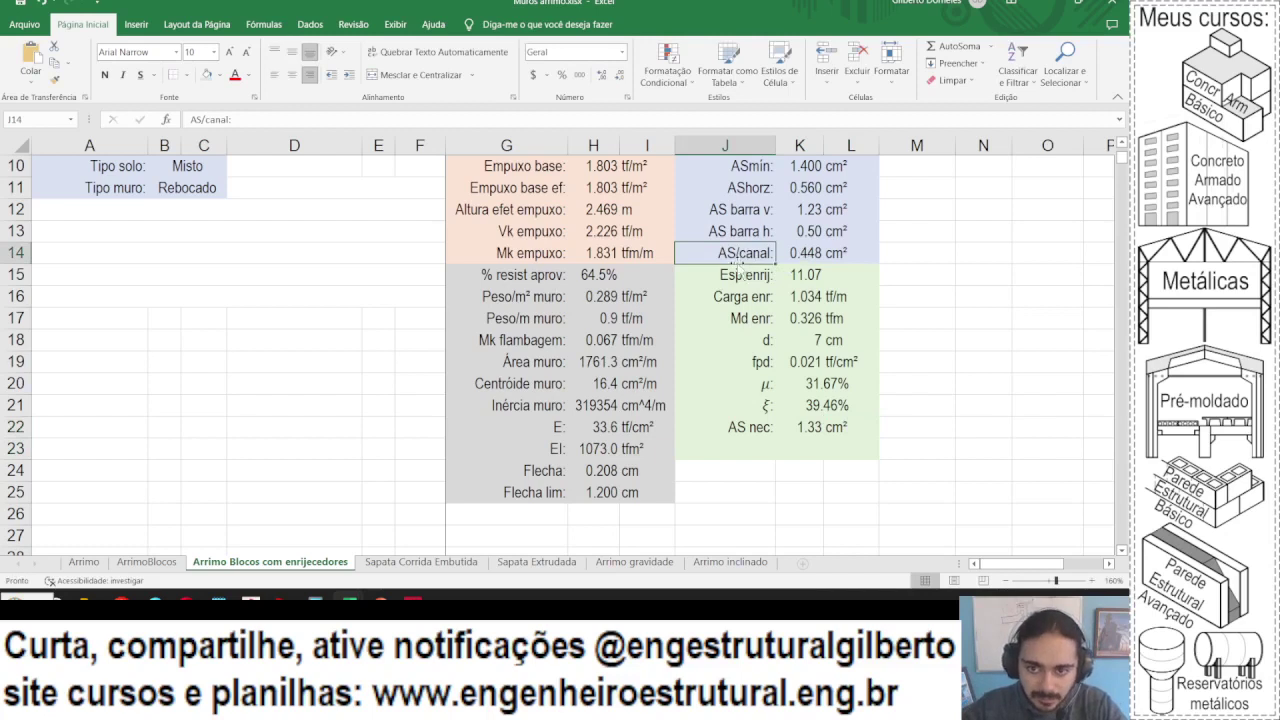
left_click(790, 254)
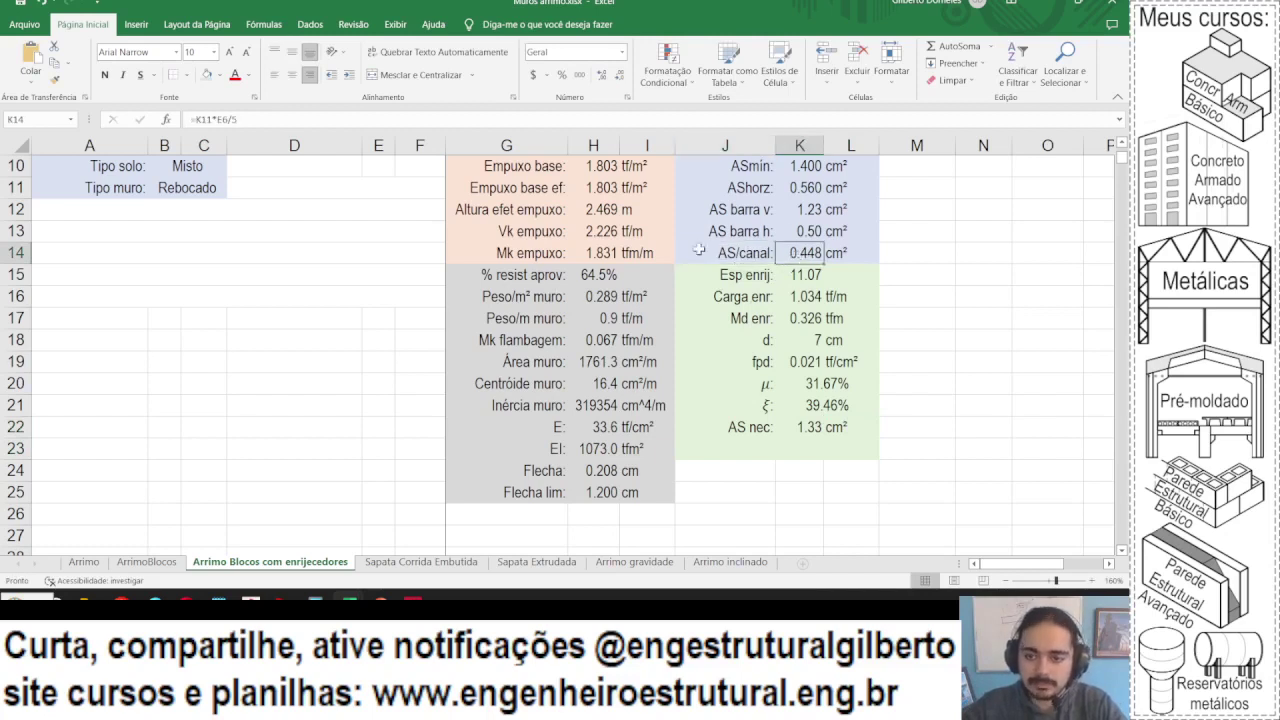
left_click(754, 258)
double_click(820, 256)
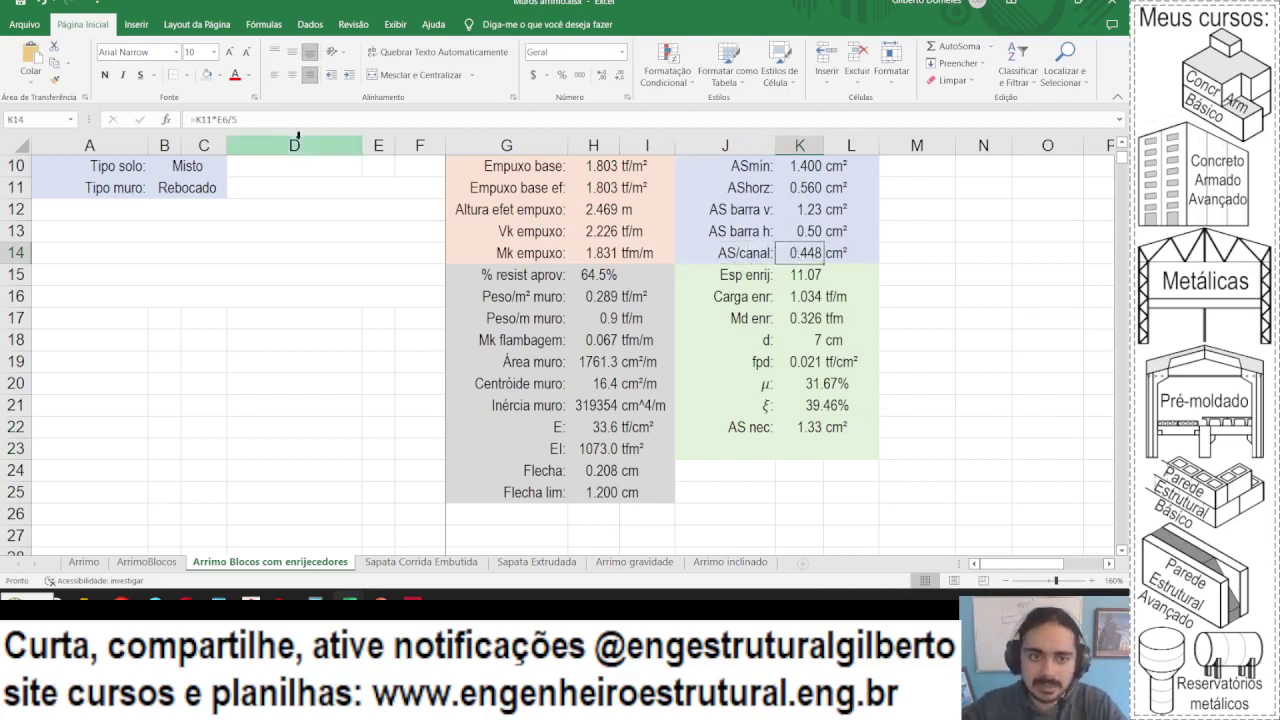
scroll(620, 413, "up", 1)
scroll(620, 413, "up", 2)
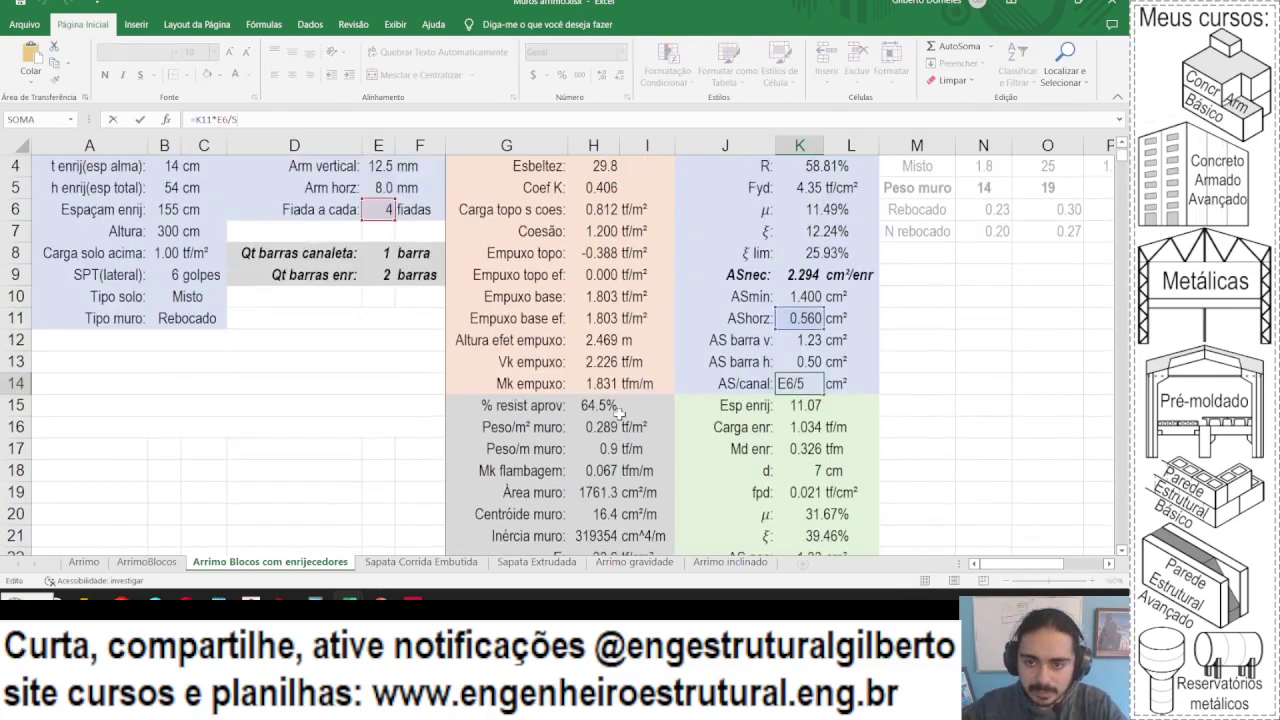
left_click(800, 318)
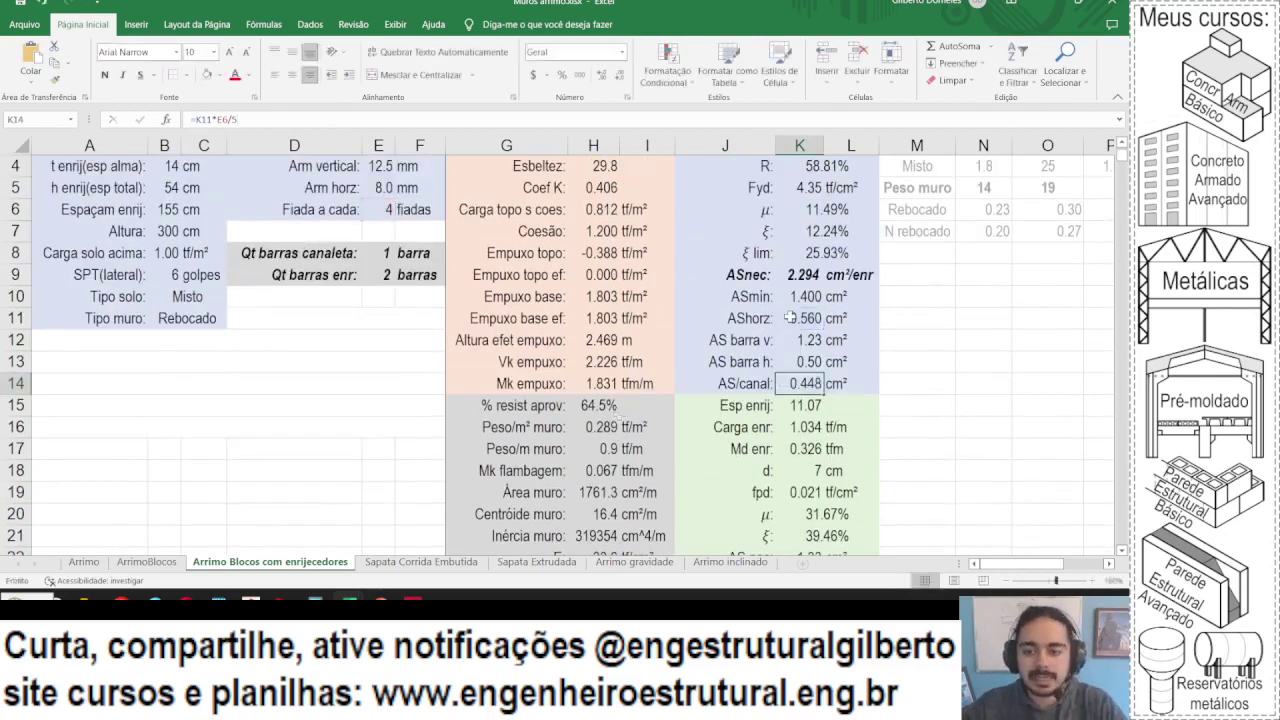
left_click(295, 120)
key("Escape")
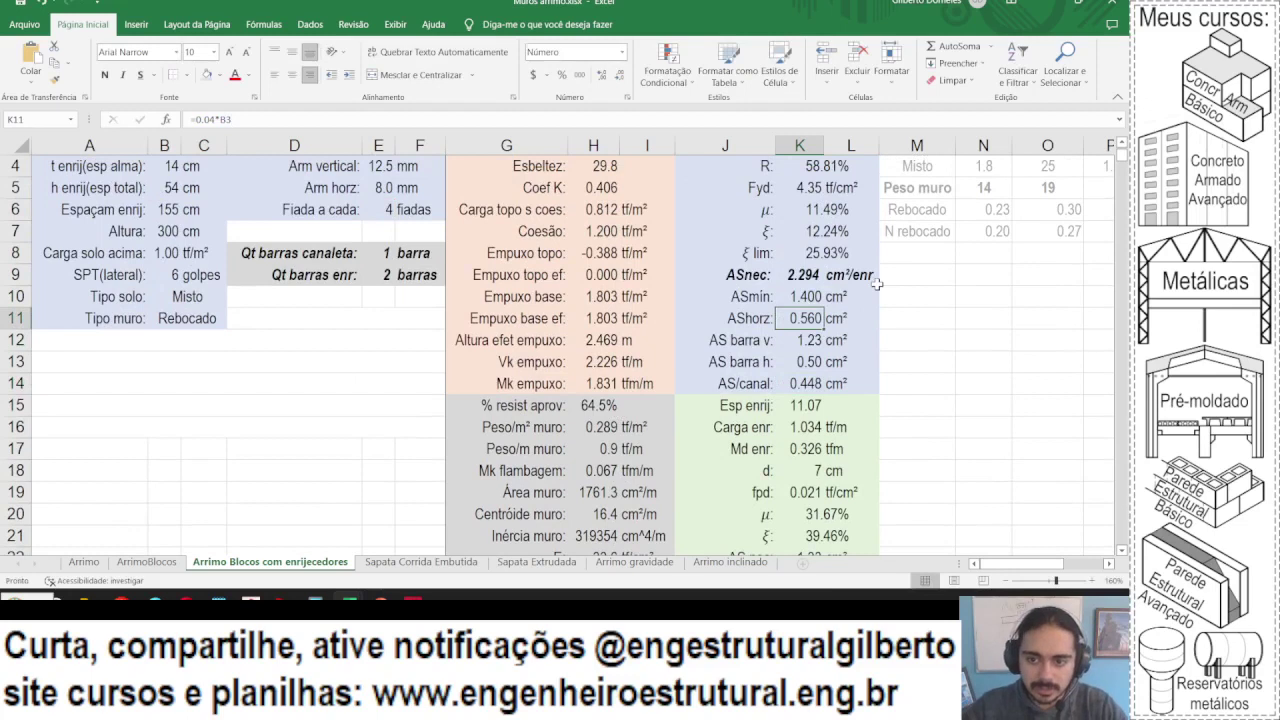
- Change the AShorz unit in L11 to cm²/m and show the AS barra h value in K13 with three decimals
left_click(840, 320)
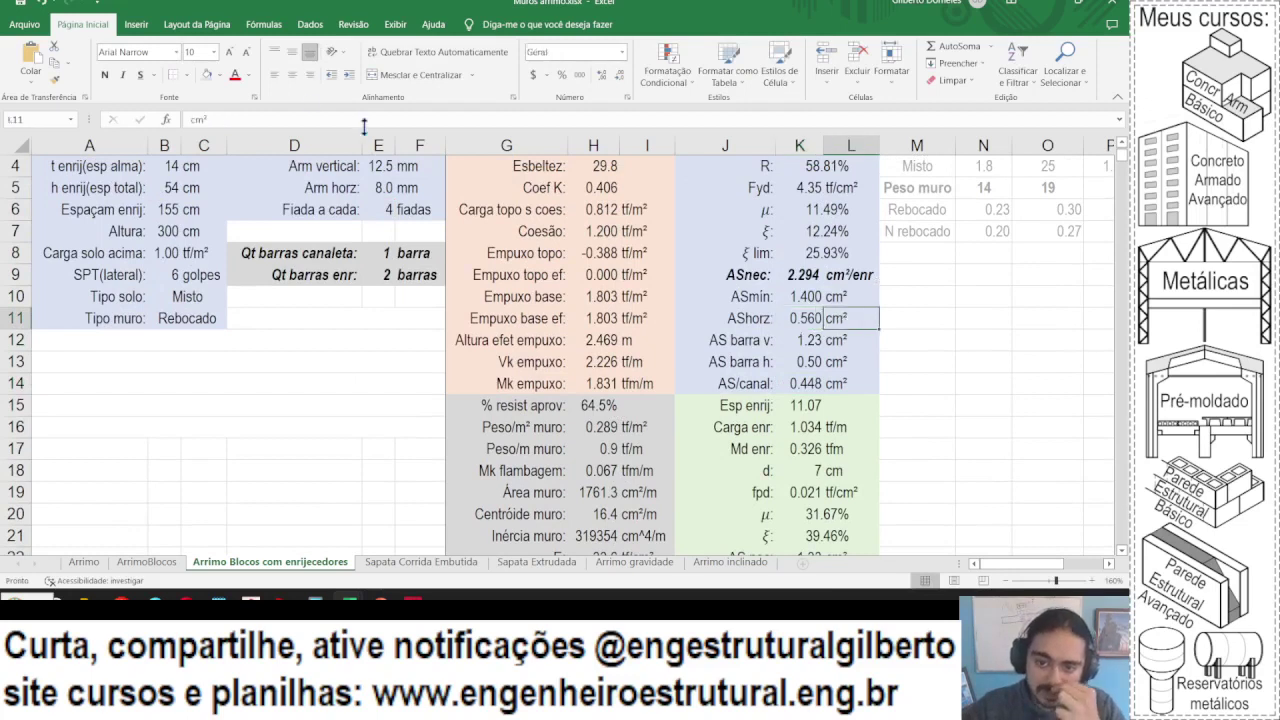
left_click(291, 120)
type("/,")
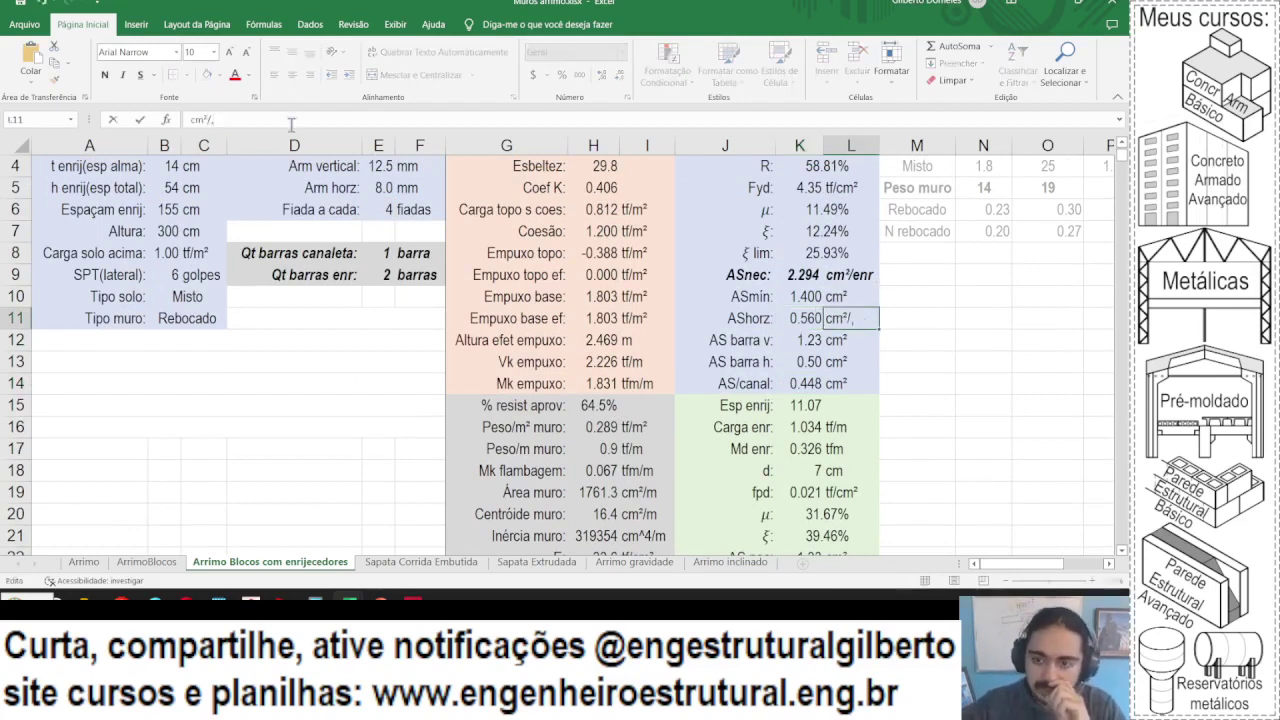
type("m")
key("Return")
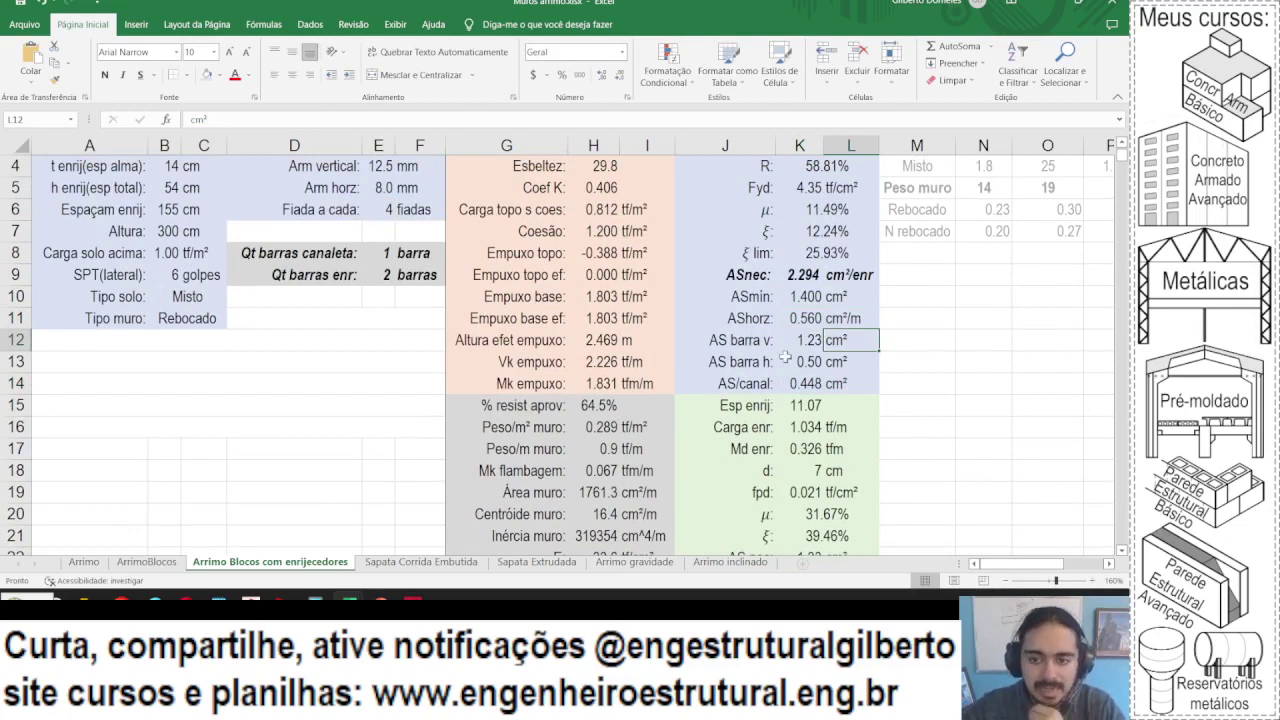
left_click(788, 360)
left_click(598, 74)
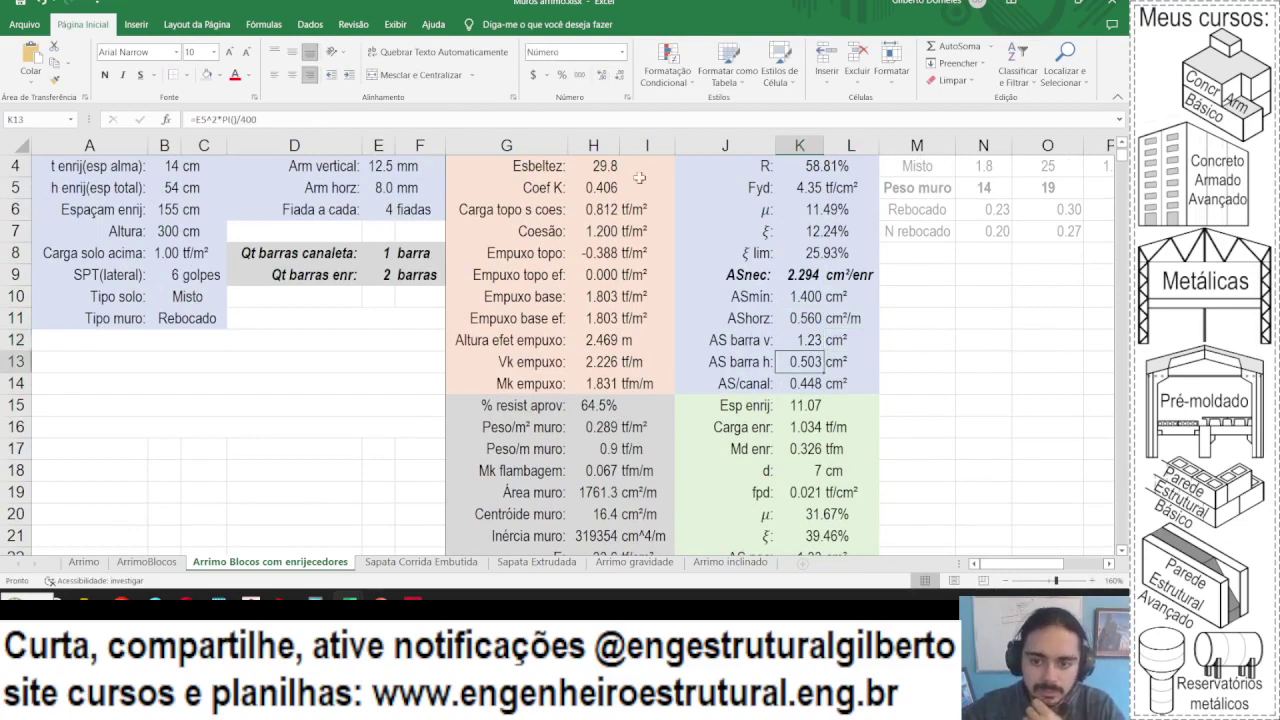
- Change the AS/canal formula in K14 to =MÁXIMO(K11*E6/5,K22) so it includes the required steel between stiffeners
left_click(797, 385)
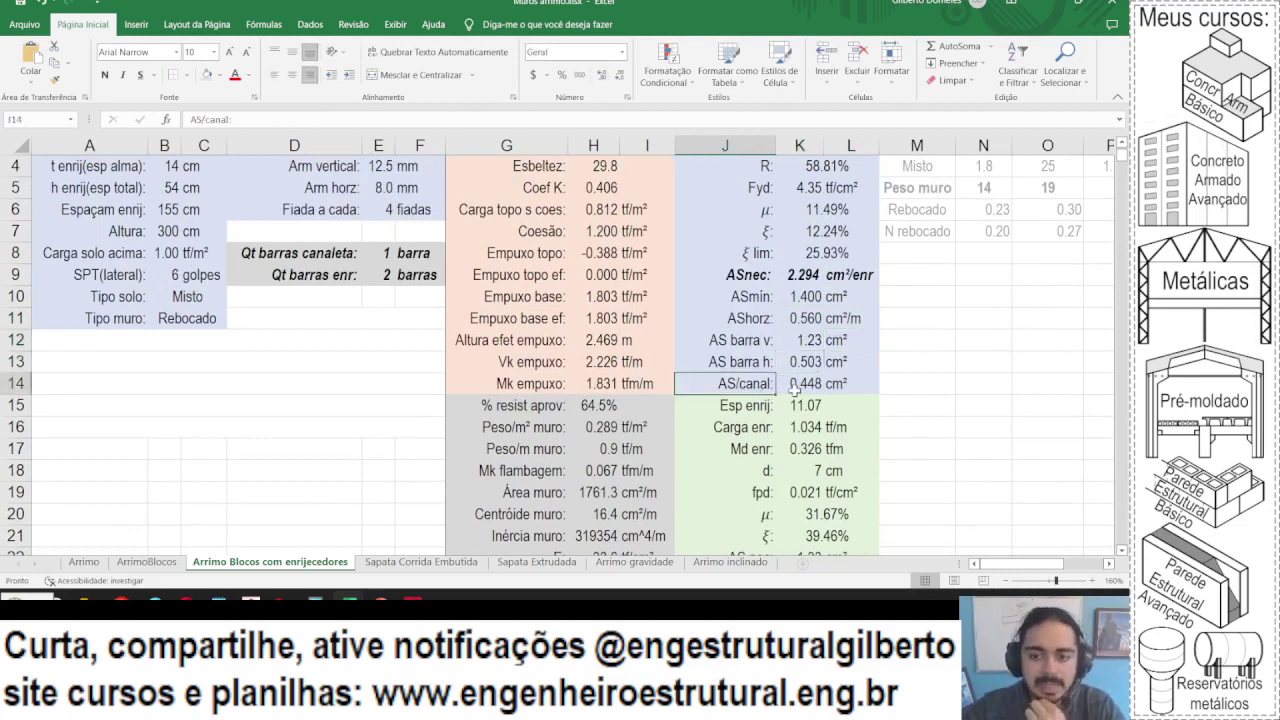
left_click(258, 119)
left_click(188, 119)
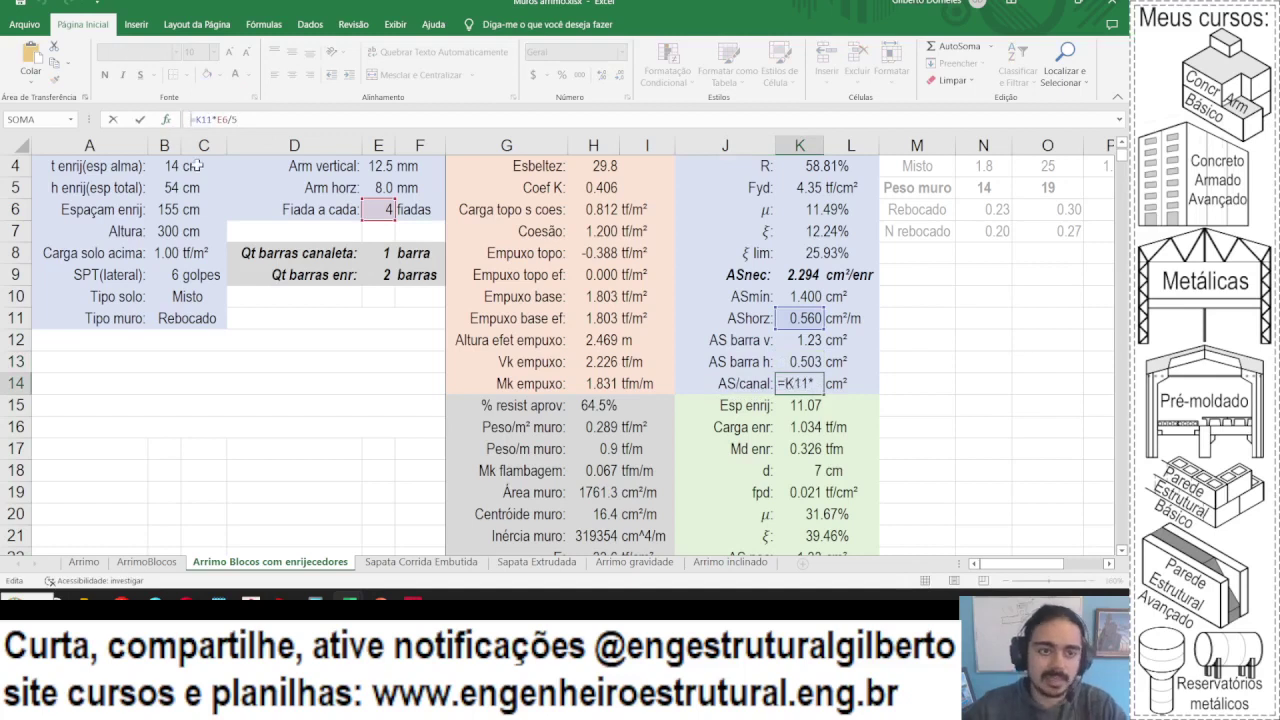
type("máximo")
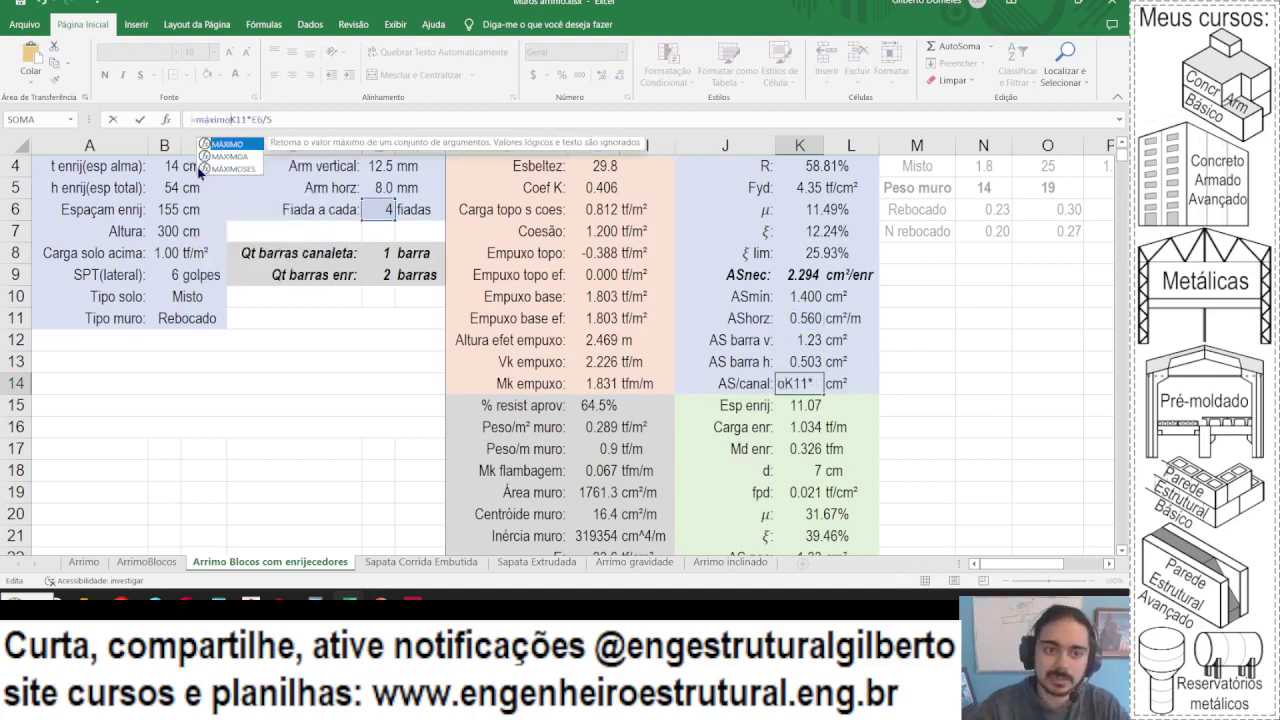
type("(")
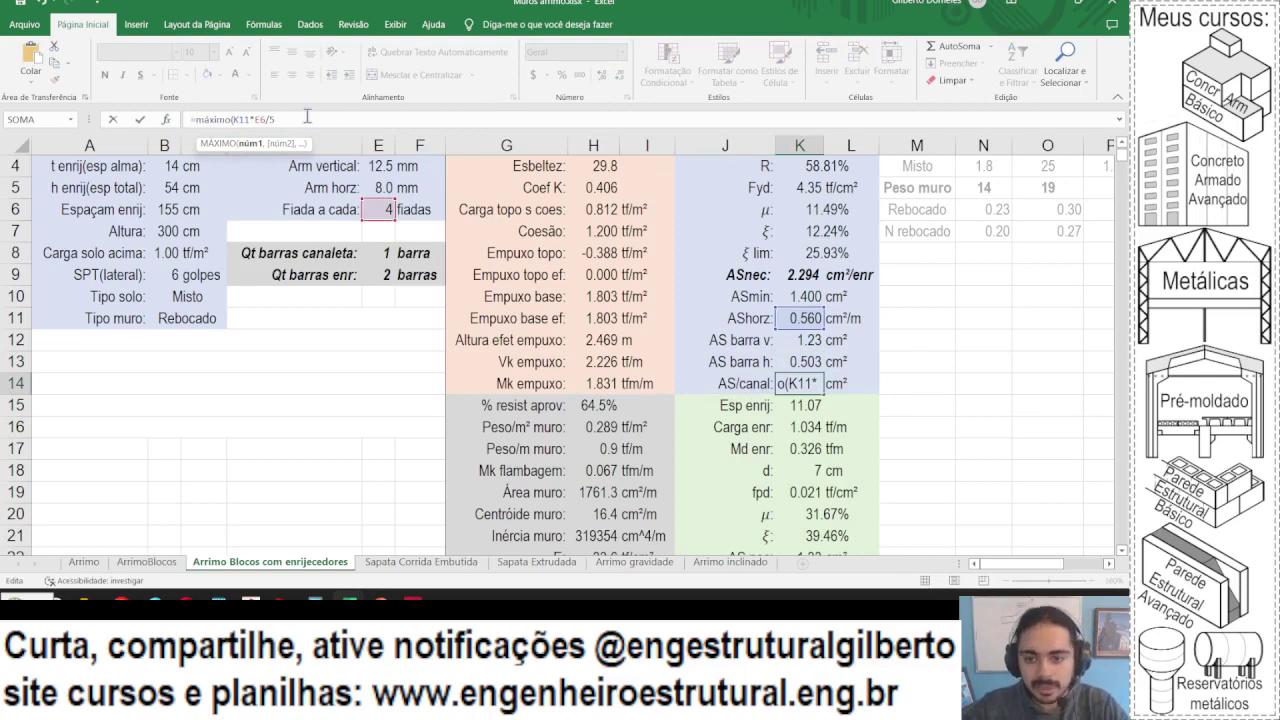
type(",")
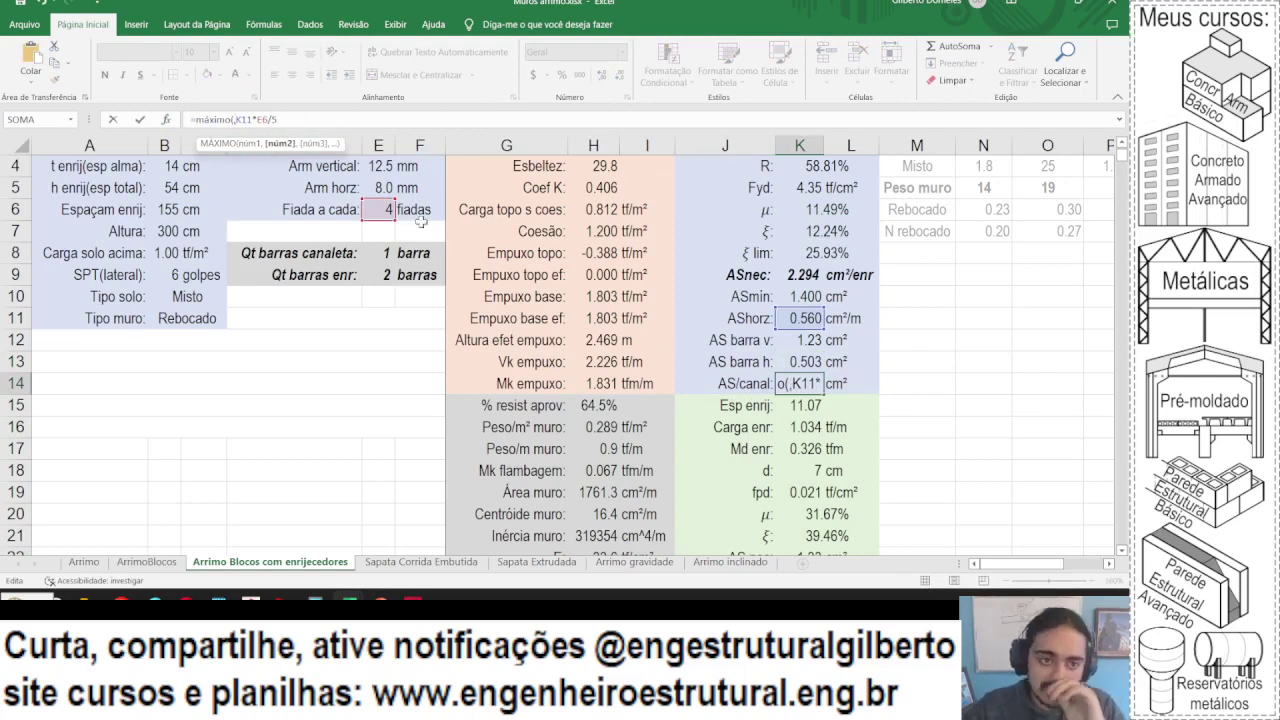
key("BackSpace")
left_click(301, 122)
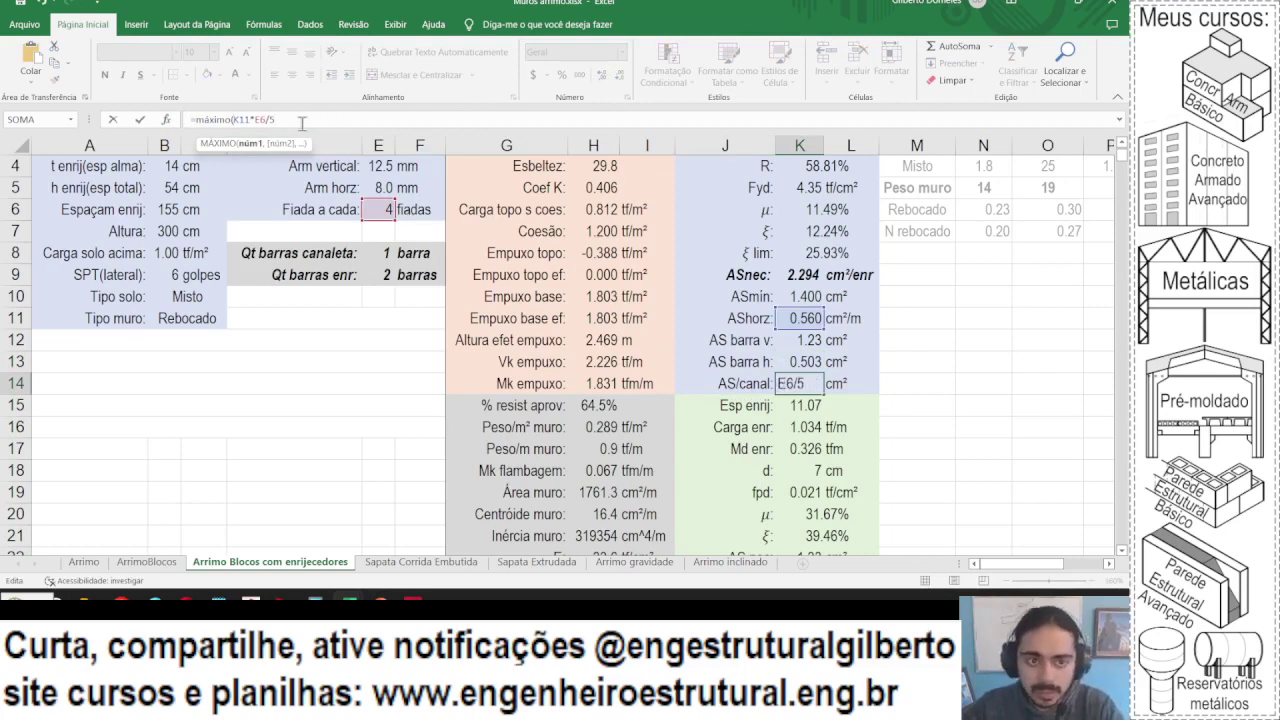
type(",")
scroll(655, 400, "down", 3)
left_click(799, 362)
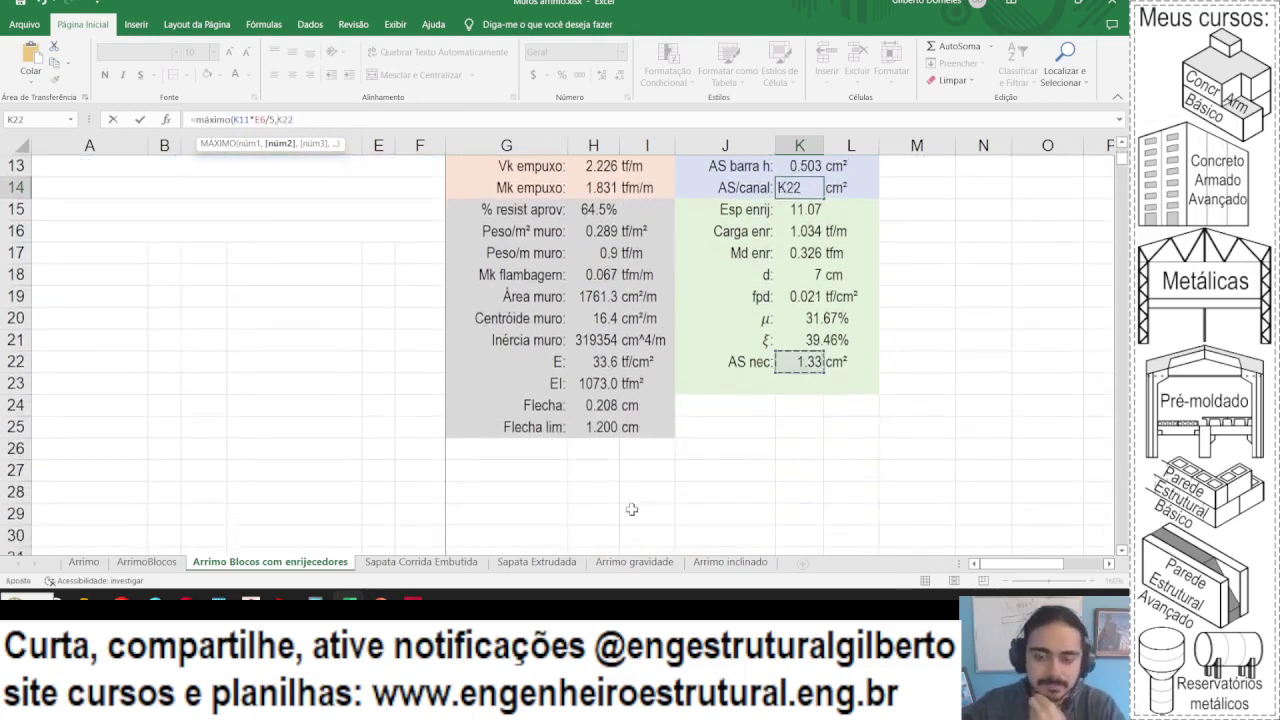
type(")")
key("Return")
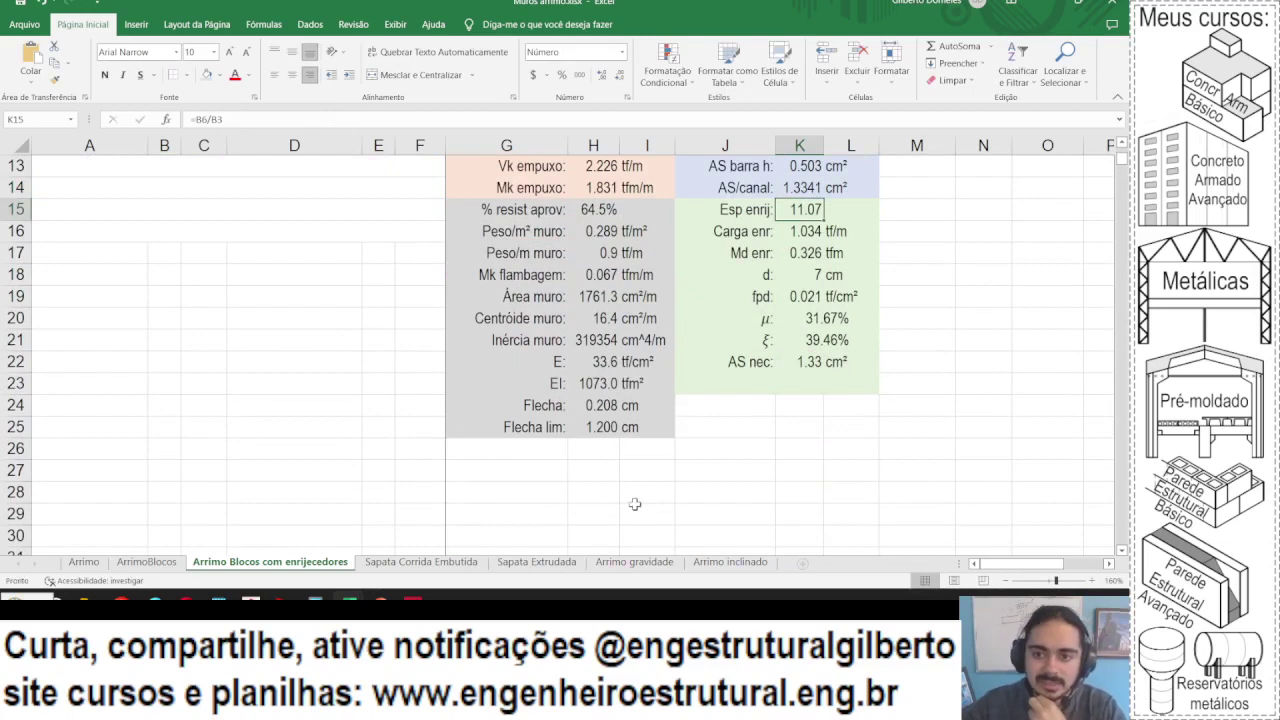
- Show the AS/canal value in K14 with two decimals
scroll(632, 500, "up", 3)
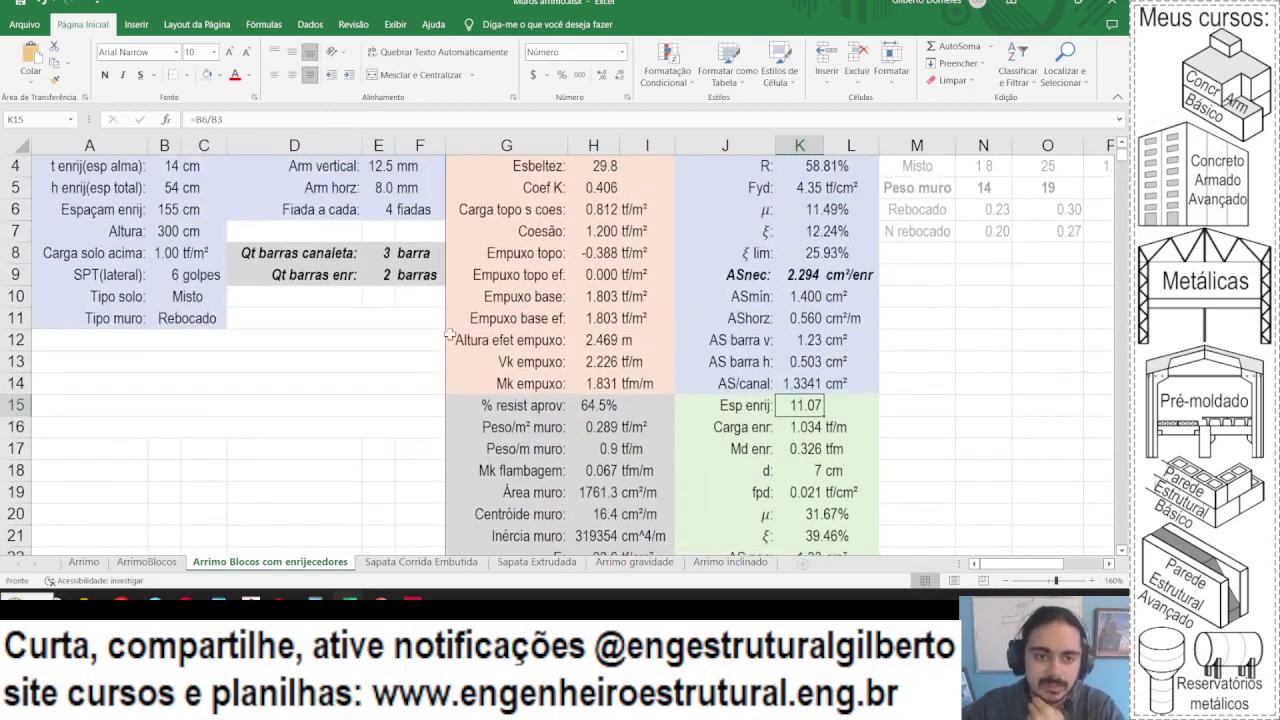
left_click_drag(330, 255, 412, 257)
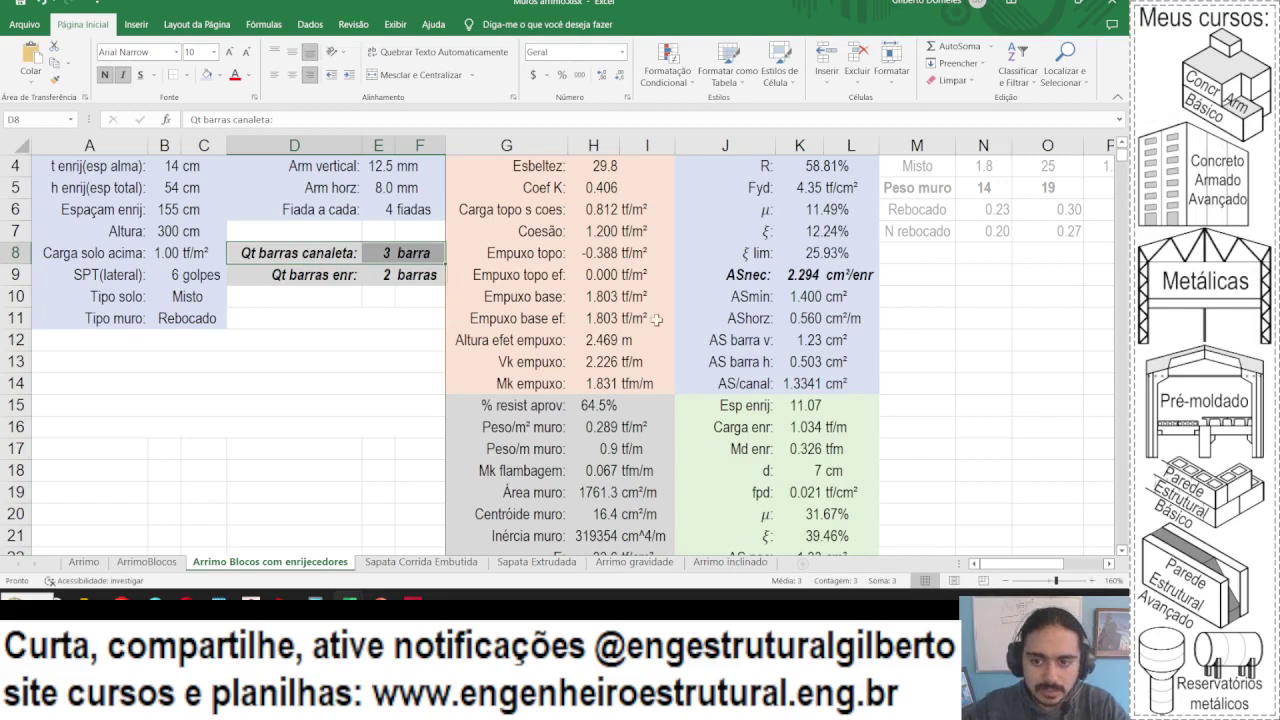
left_click(785, 382)
left_click(619, 51)
left_click(620, 80)
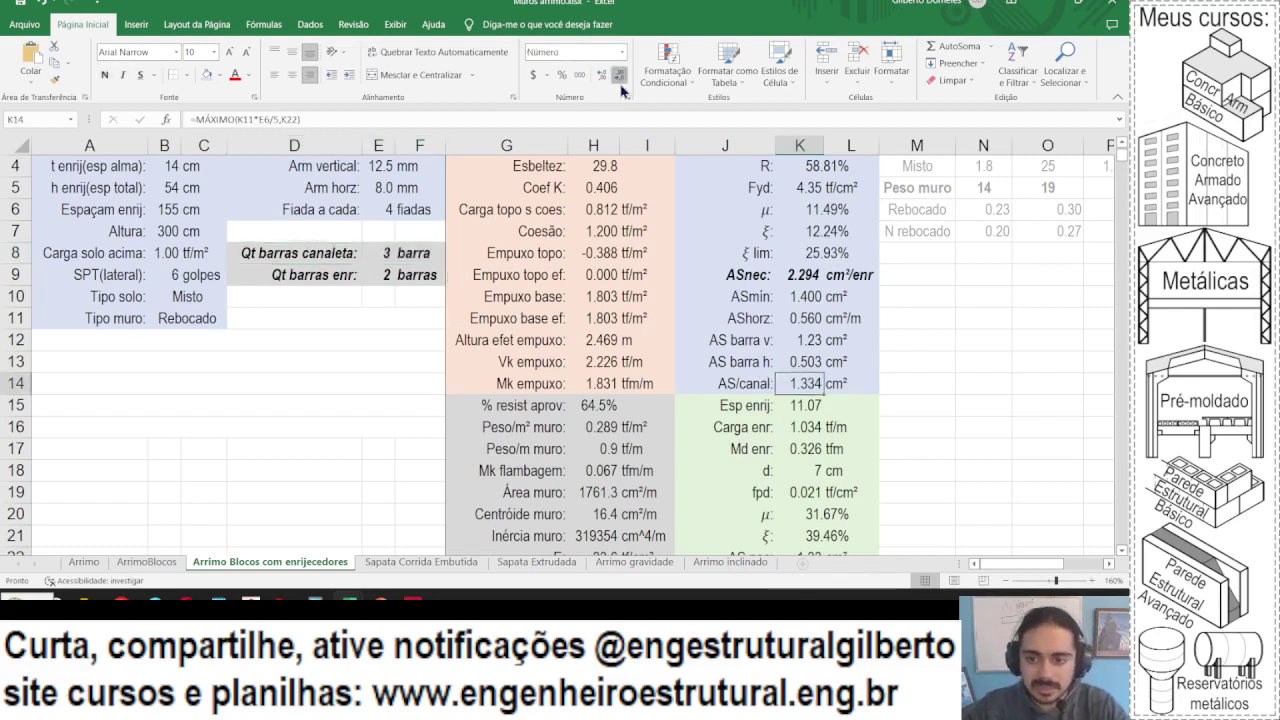
- Set the horizontal reinforcement diameter (Arm horz) in E5 to 10 mm and review the bar quantity rows
scroll(238, 217, "up", 1)
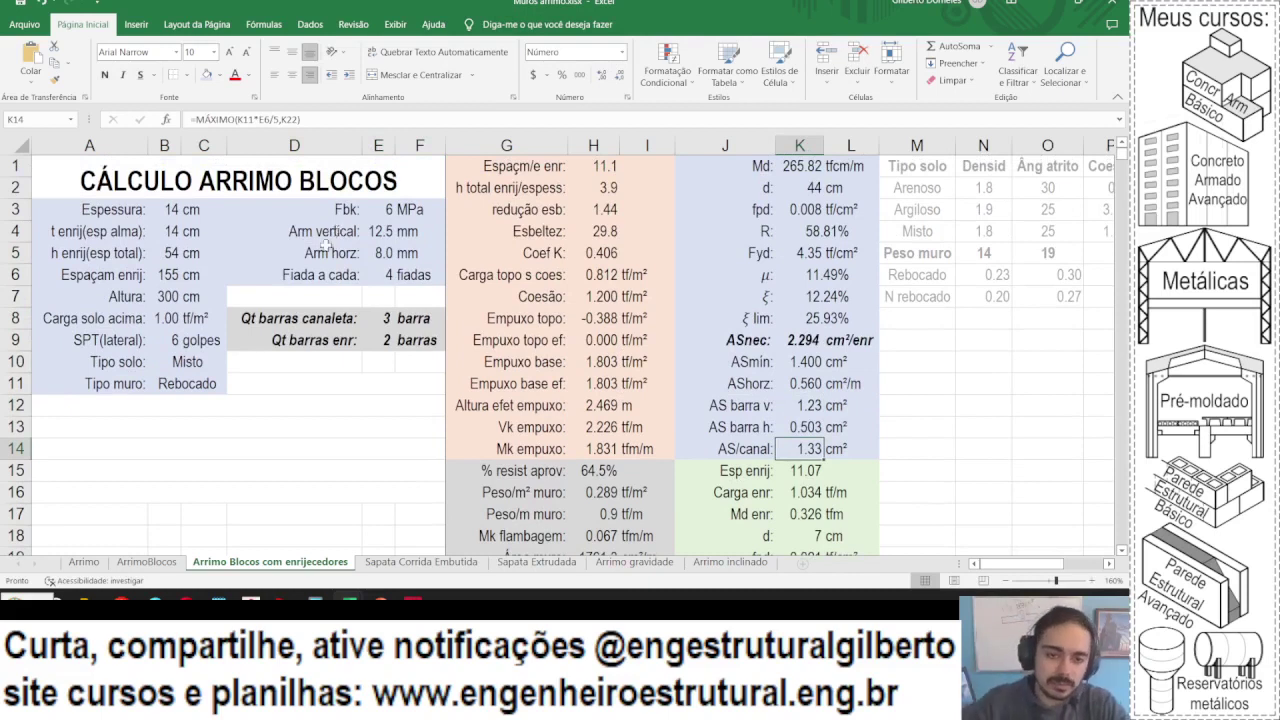
left_click(384, 253)
type("10")
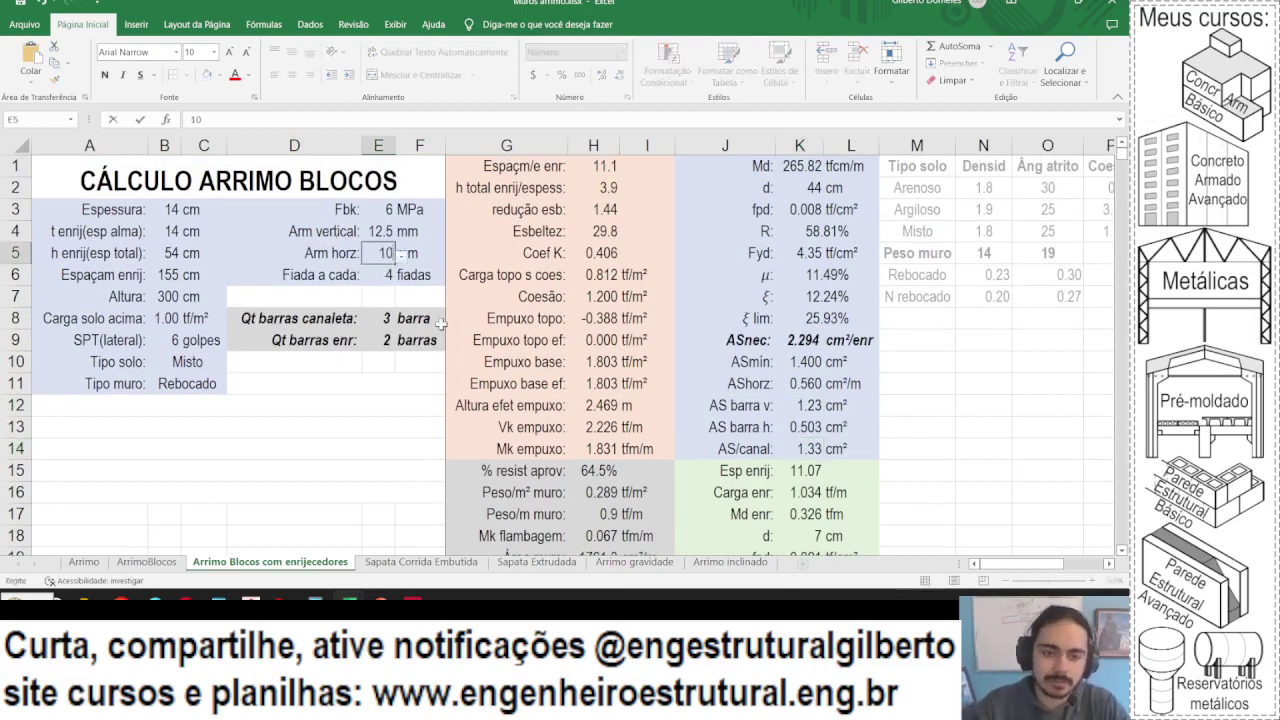
key("Return")
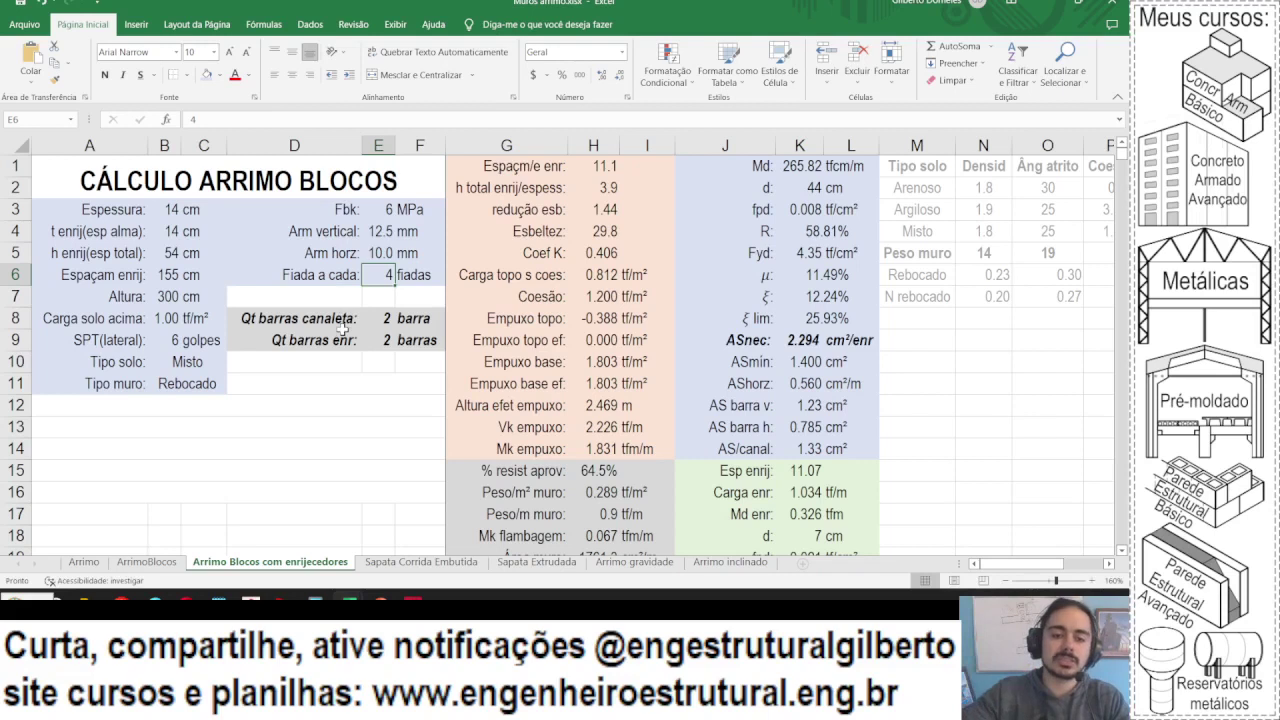
left_click(340, 327)
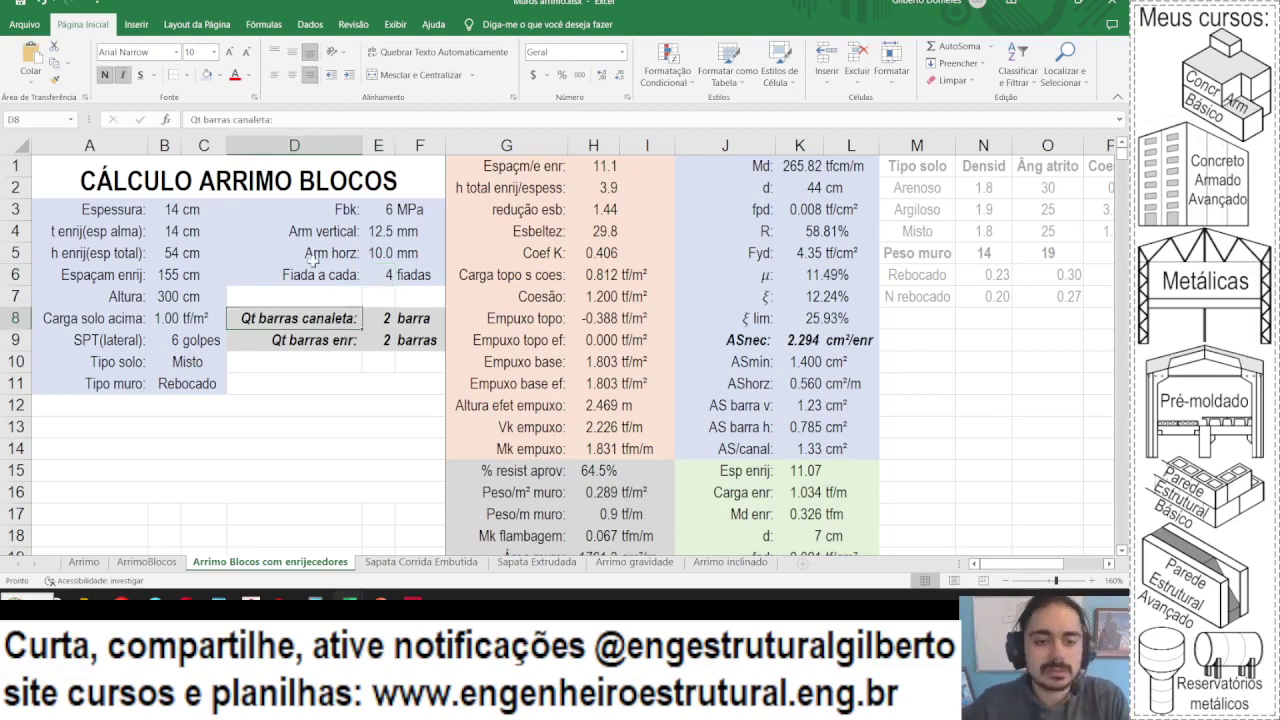
left_click(318, 347)
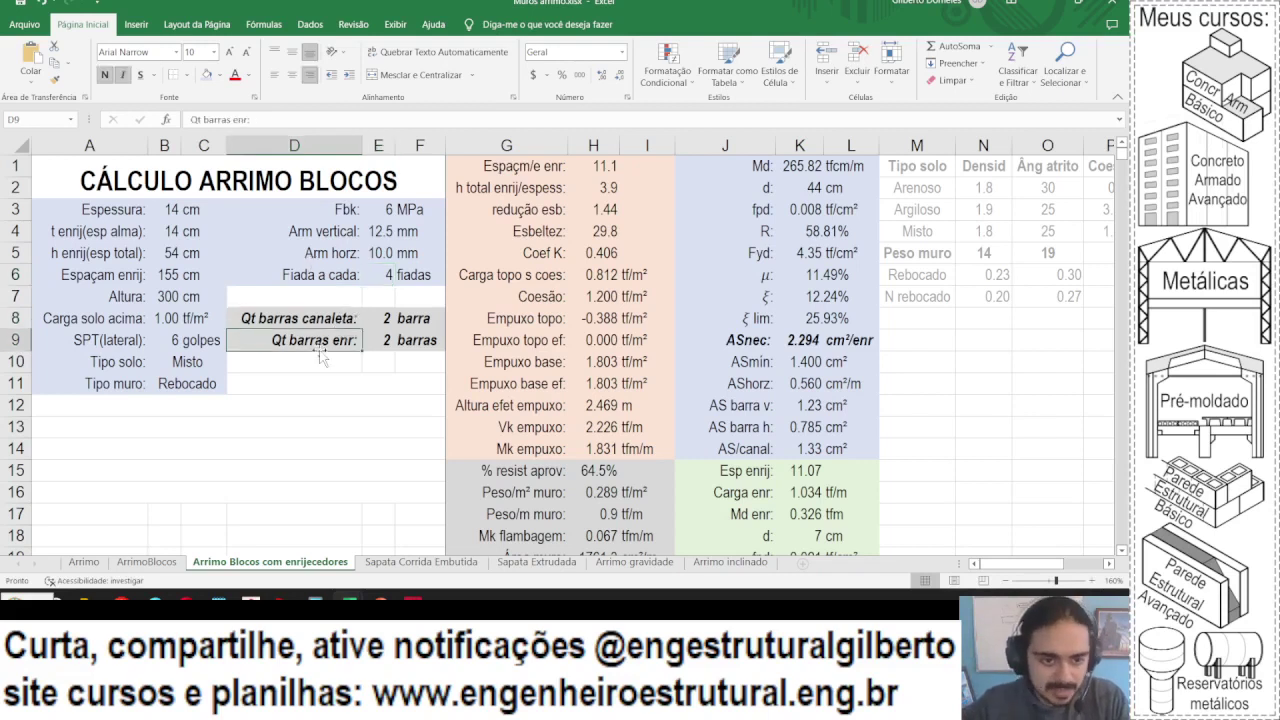
- Examine the Fiada canaleta formula in E7 of the ArrimoBlocos sheet and compare it with the Fiada a cada input in the stiffened wall sheet
left_click(146, 562)
left_click(385, 290)
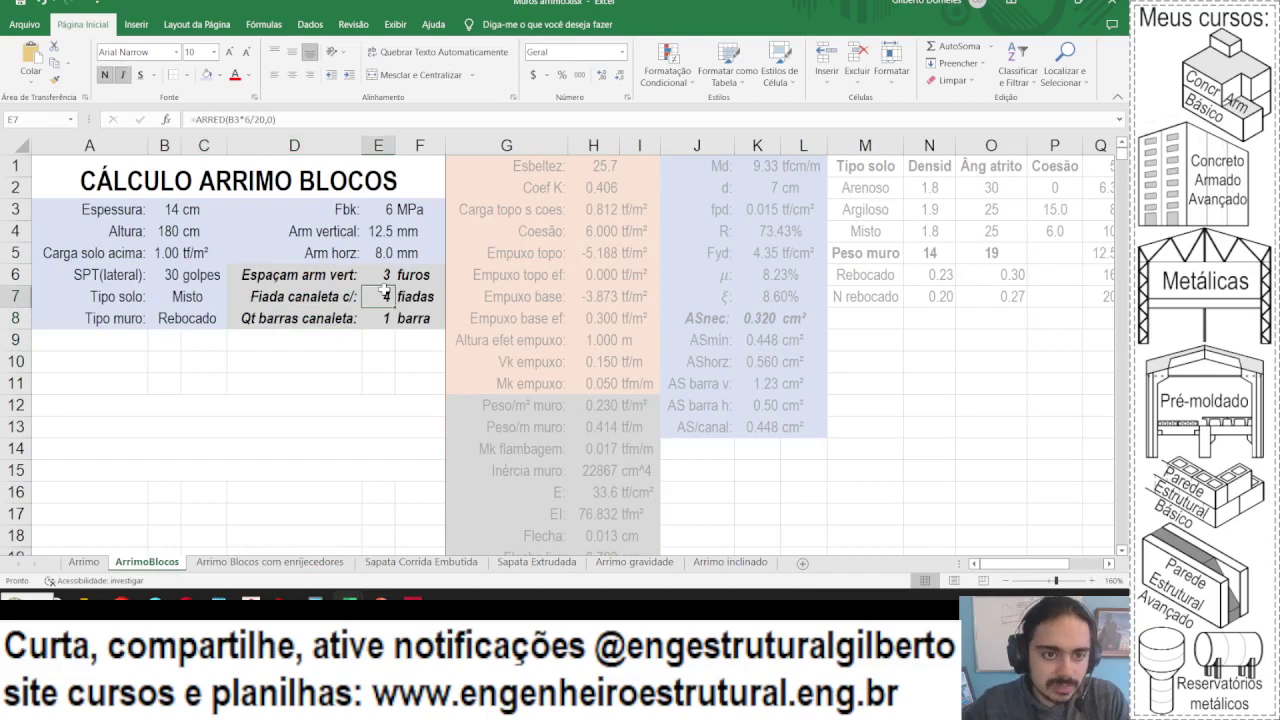
left_click(280, 121)
key("Escape")
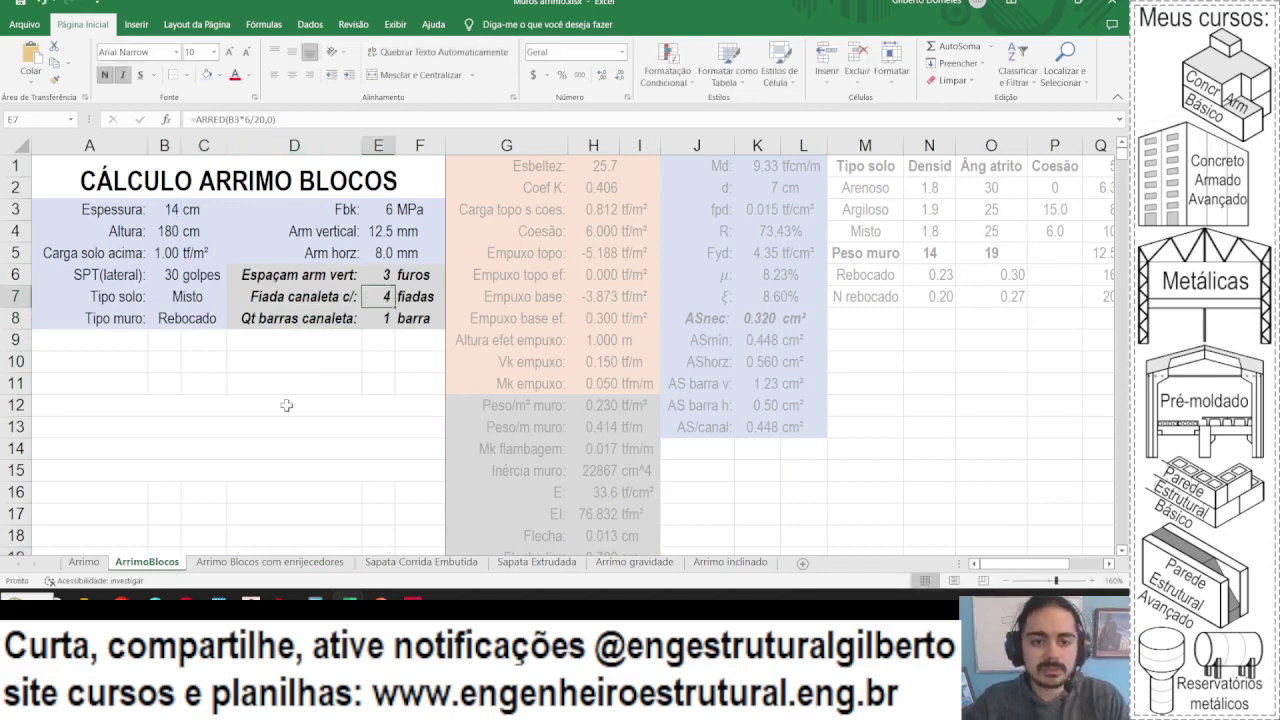
left_click(270, 562)
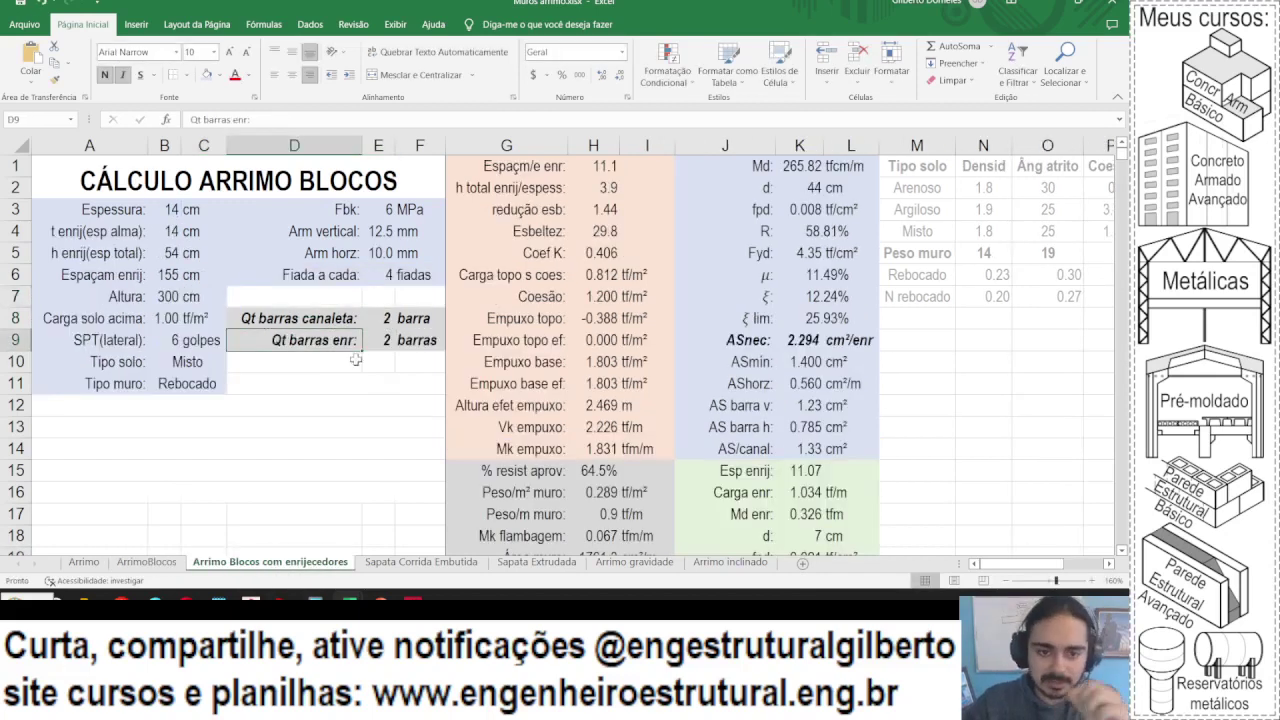
left_click(385, 297)
left_click(385, 277)
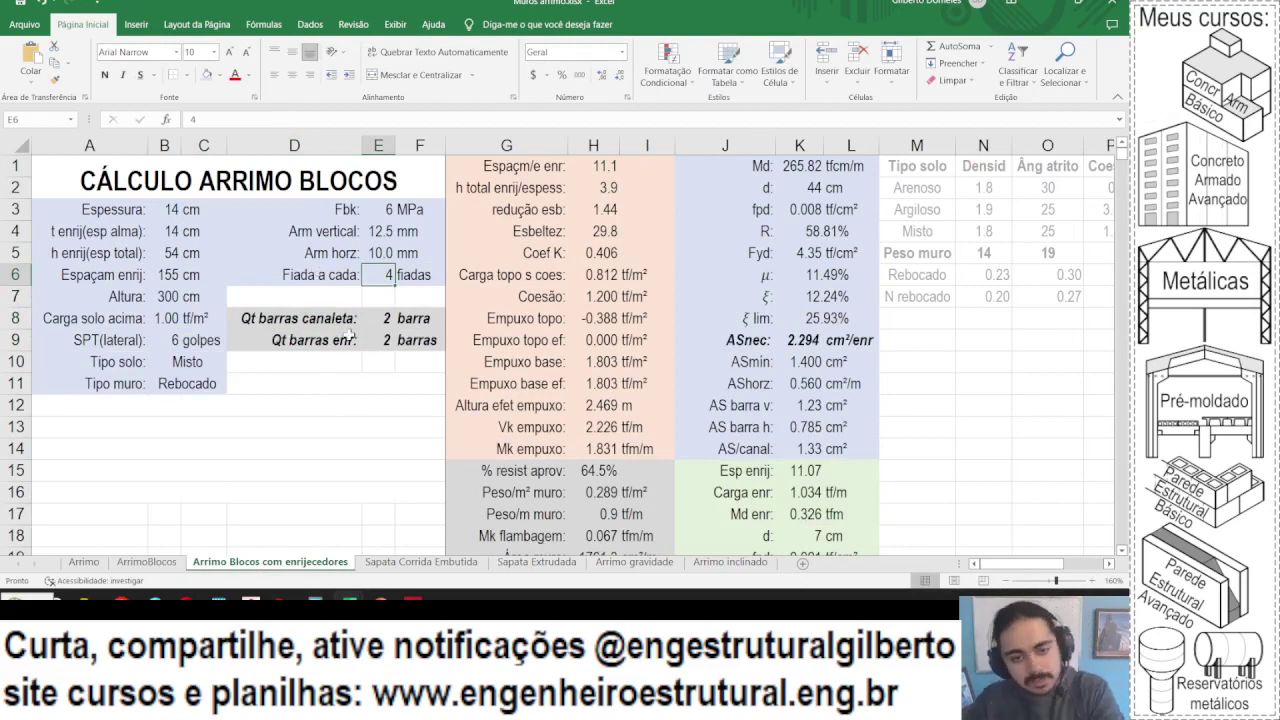
left_click(428, 274)
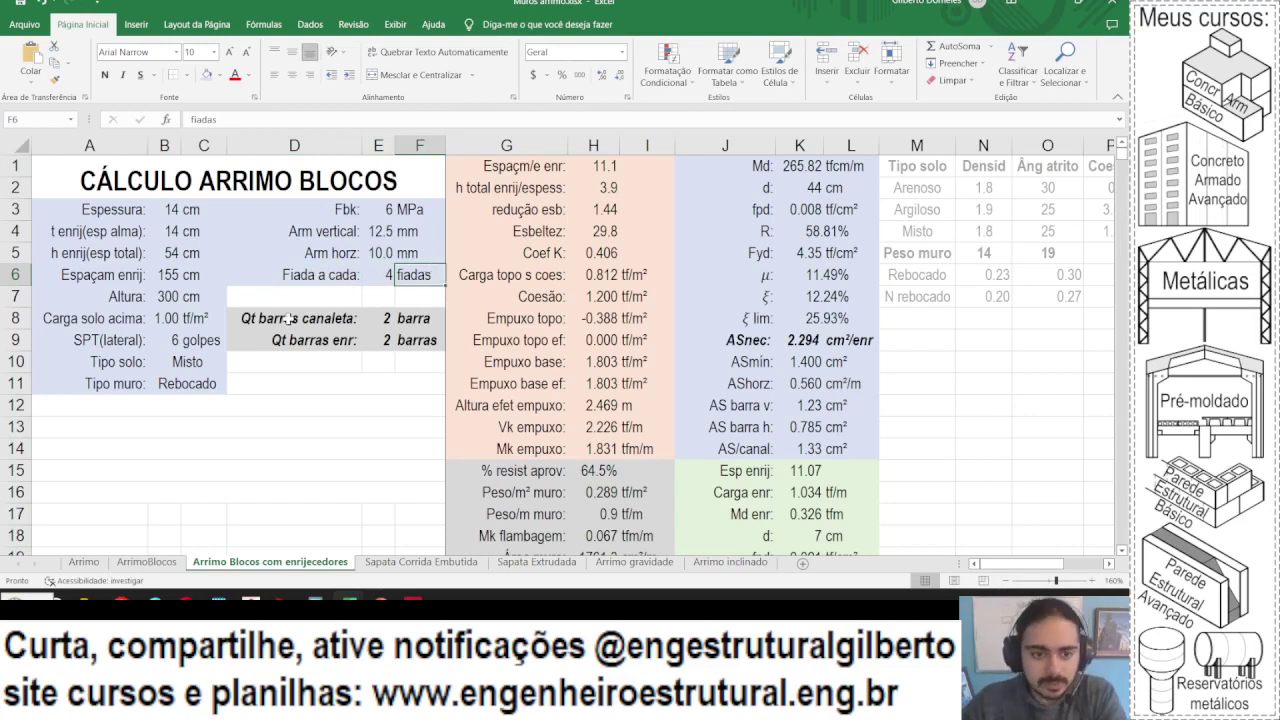
- Change the unit of Qt barras canaleta in F8 to the plural barras
left_click_drag(289, 318, 405, 318)
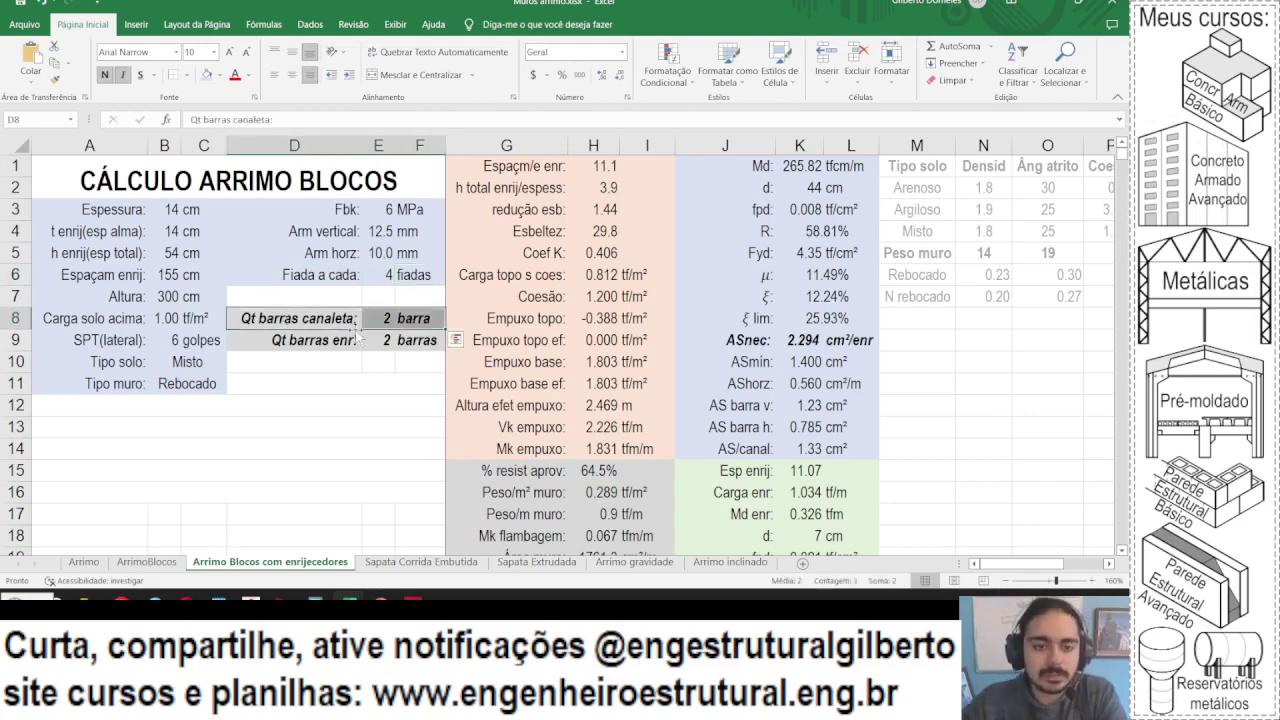
left_click(415, 318)
type("s")
key("Return")
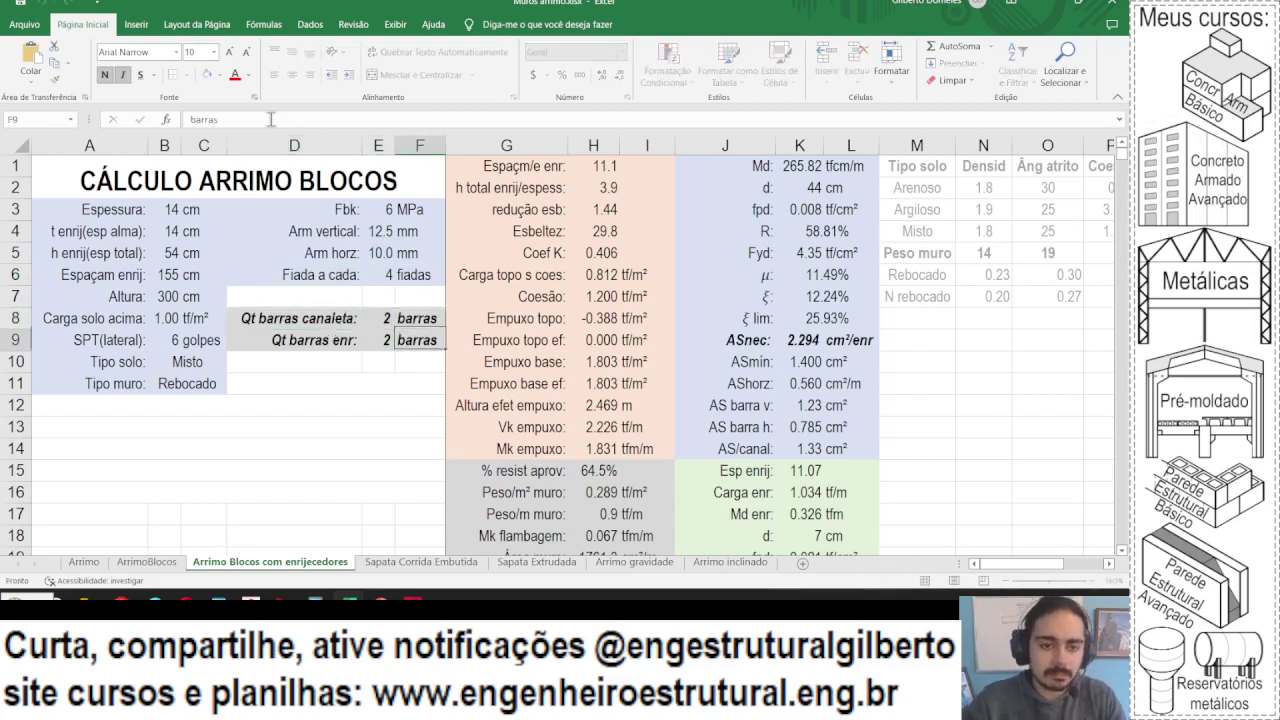
- Move the Qt barras enr row from D9:F9 up to D7:F7, directly above Qt barras canaleta
left_click_drag(295, 343, 425, 341)
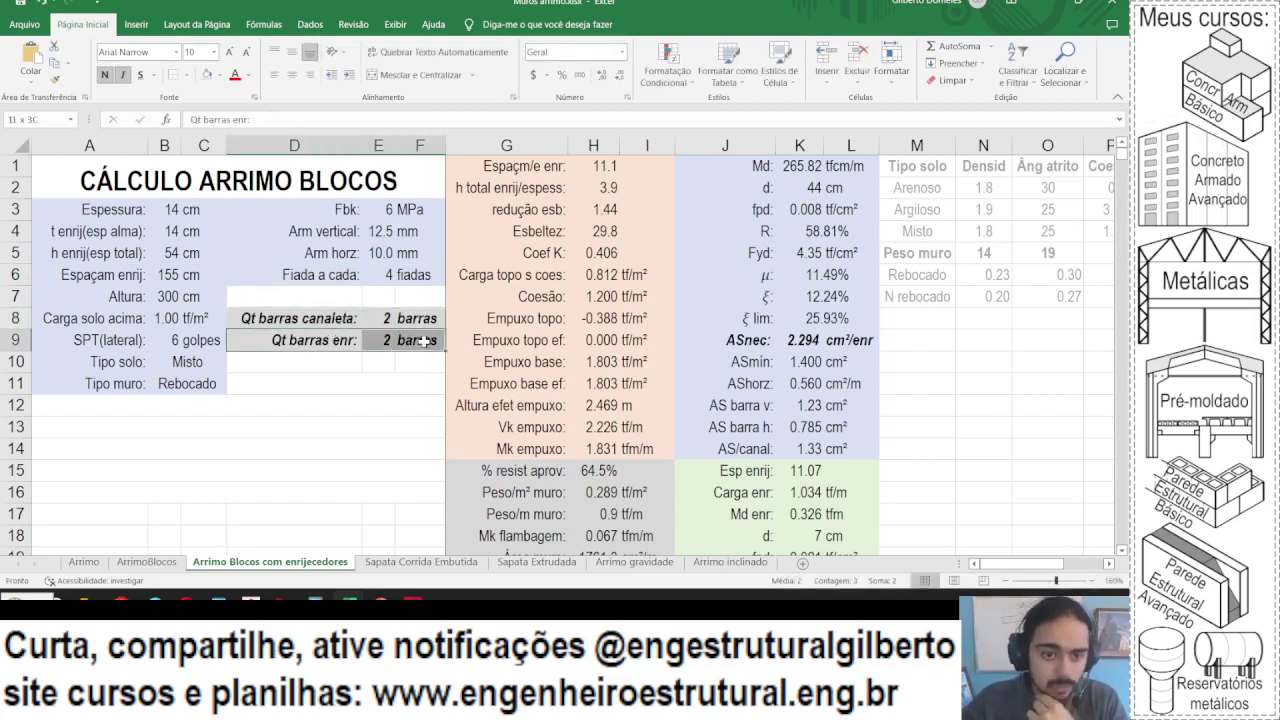
left_click_drag(344, 357, 422, 298)
left_click(325, 345)
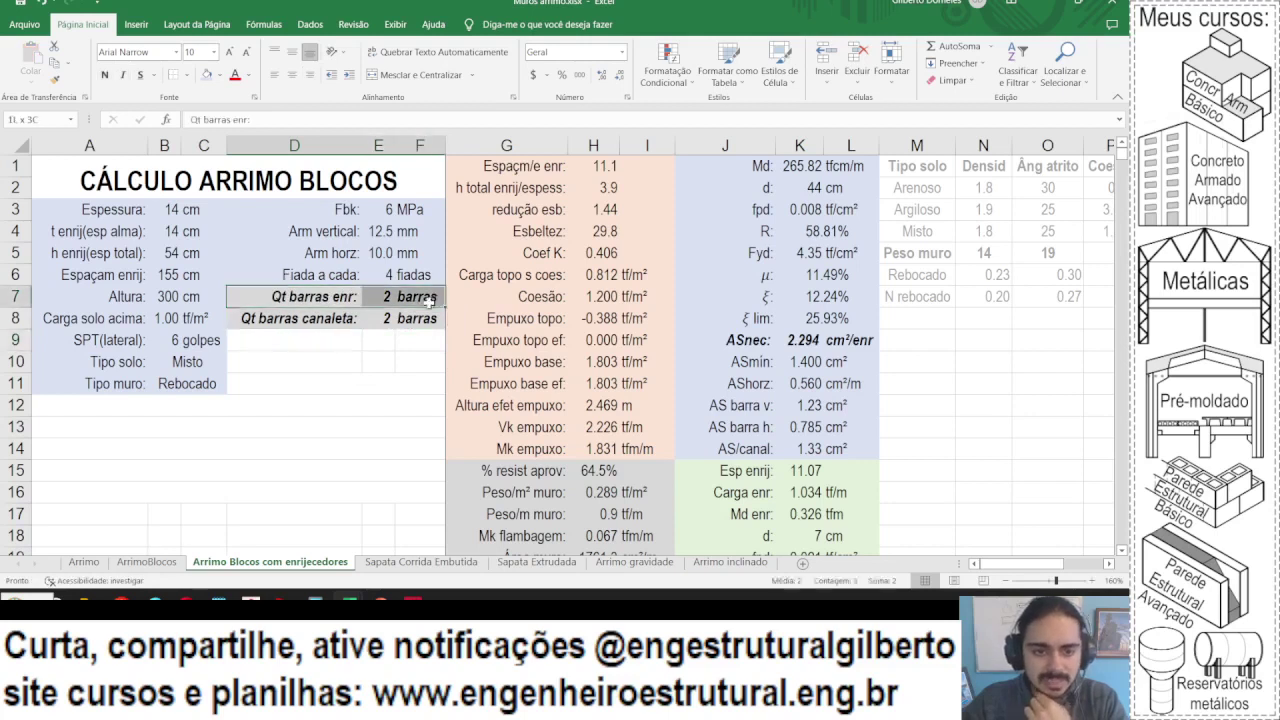
left_click_drag(290, 319, 425, 320)
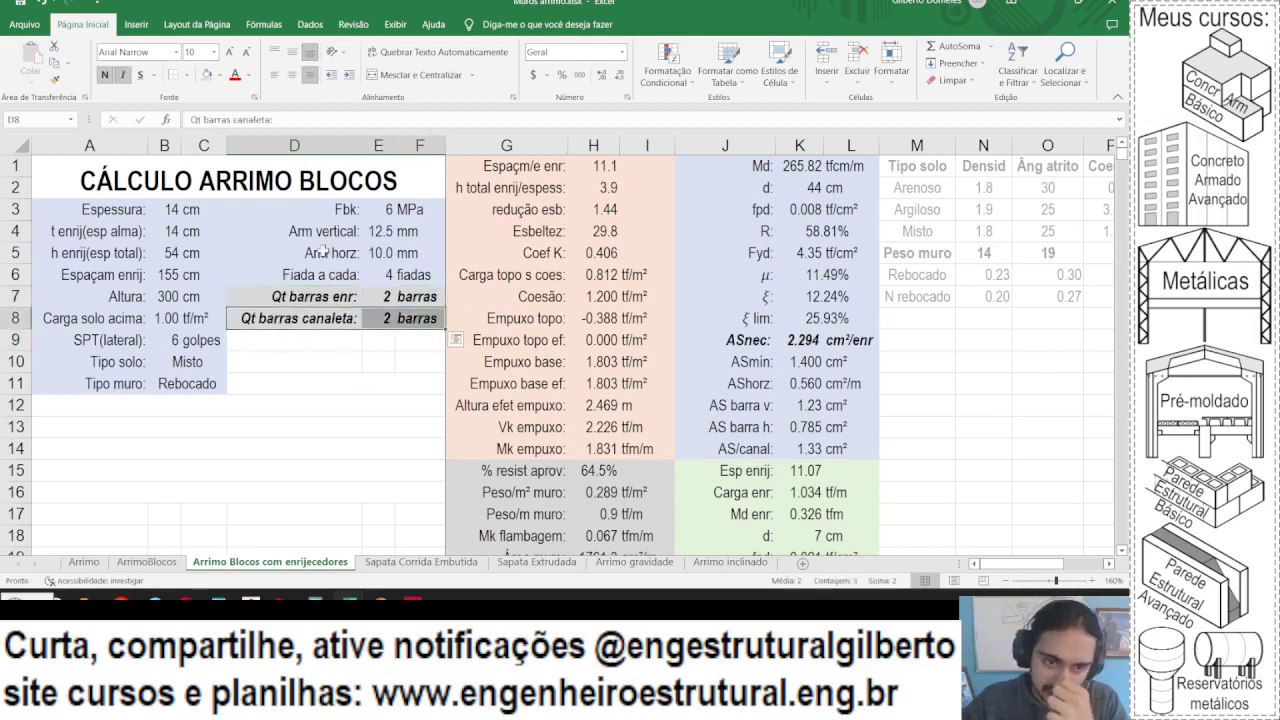
left_click_drag(323, 251, 425, 231)
left_click_drag(310, 255, 404, 254)
left_click(408, 254)
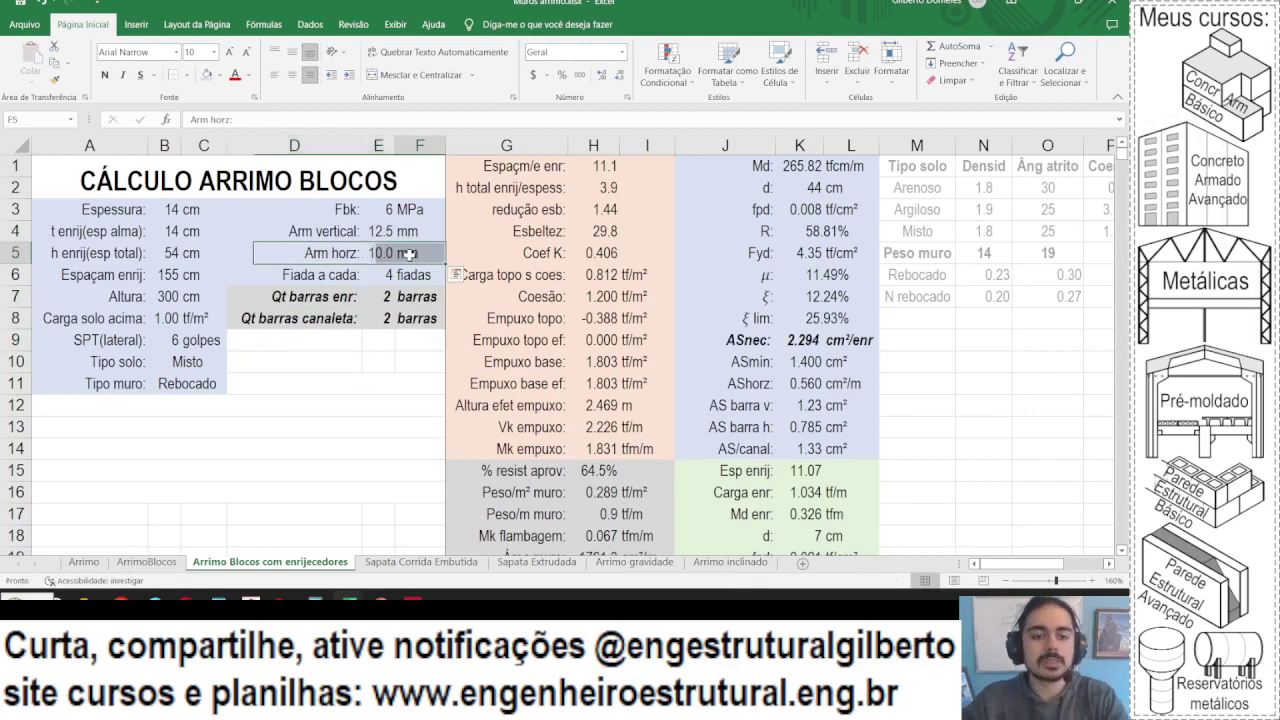
- Switch to the PowerPoint presentation and highlight the 1/3 of height stiffener spacing limit on the REGRAS FINAIS slide
left_click(383, 597)
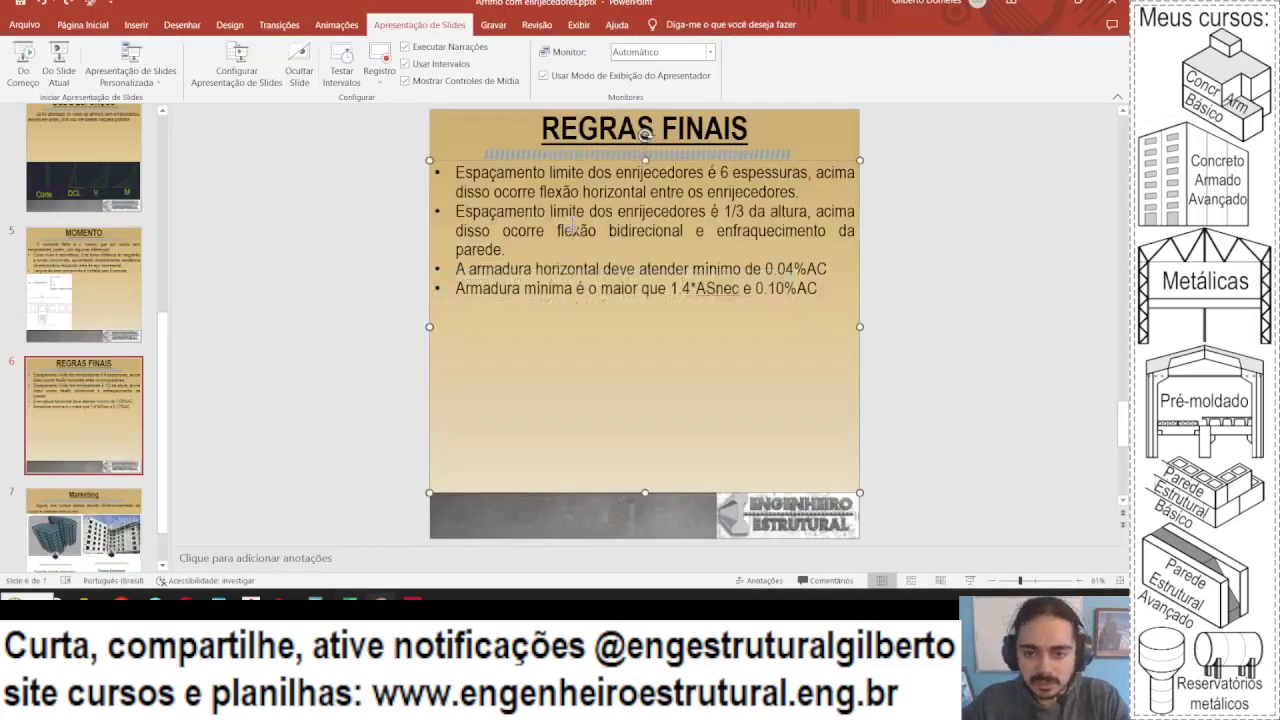
left_click_drag(557, 230, 714, 230)
left_click_drag(456, 212, 745, 212)
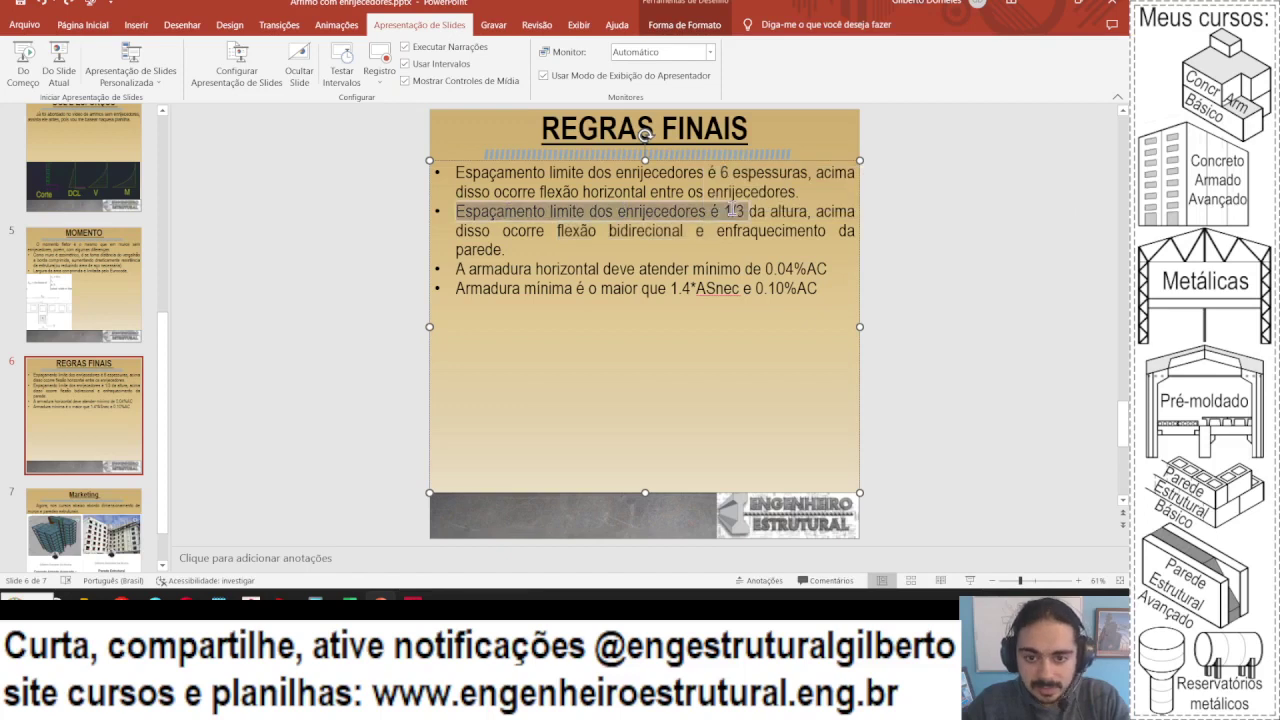